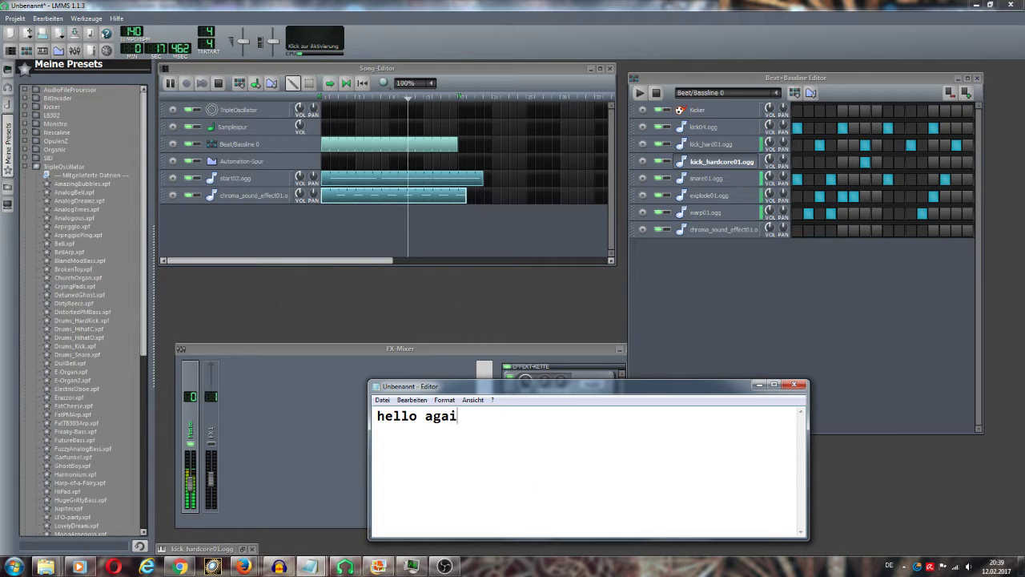
- Continue the greeting after "hello again" with "to our LMMS SSION live zum nach"
type("to")
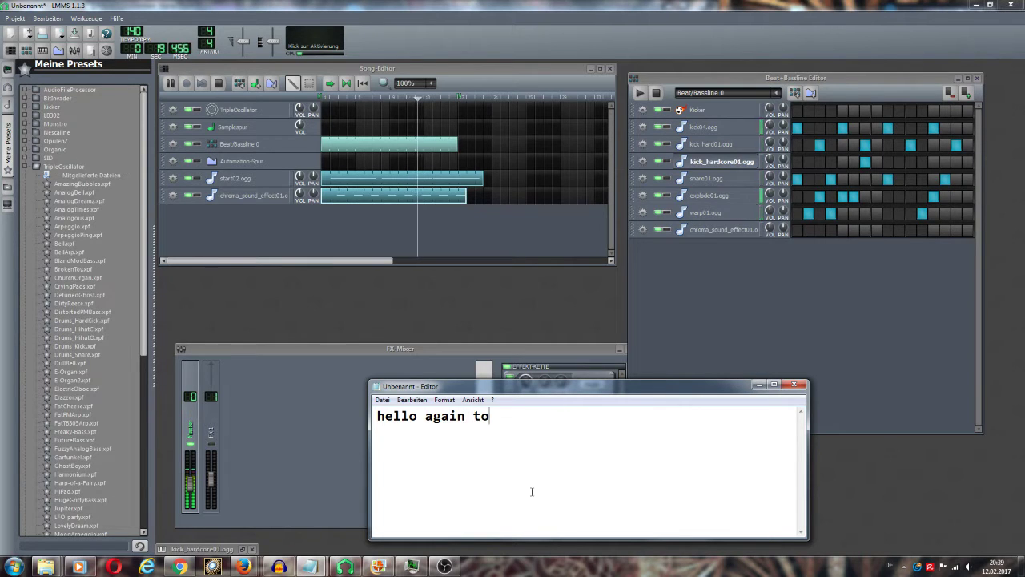
type(" our")
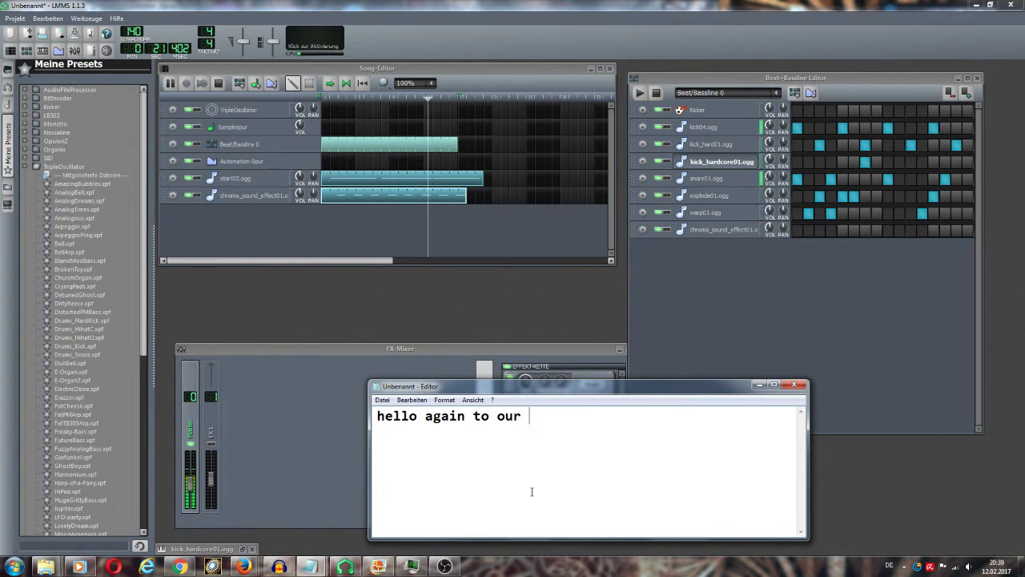
type(" LMM")
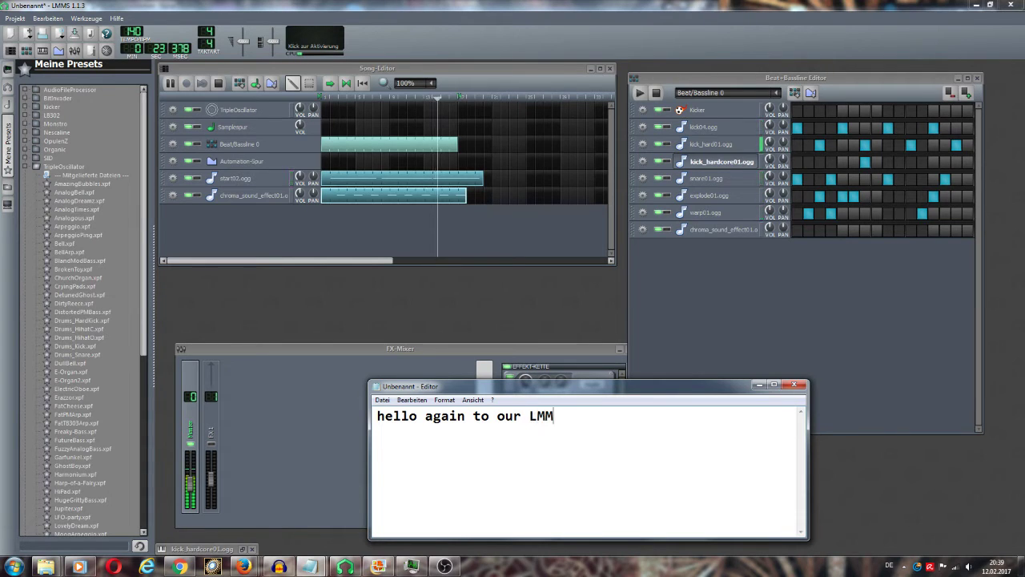
type("S SS")
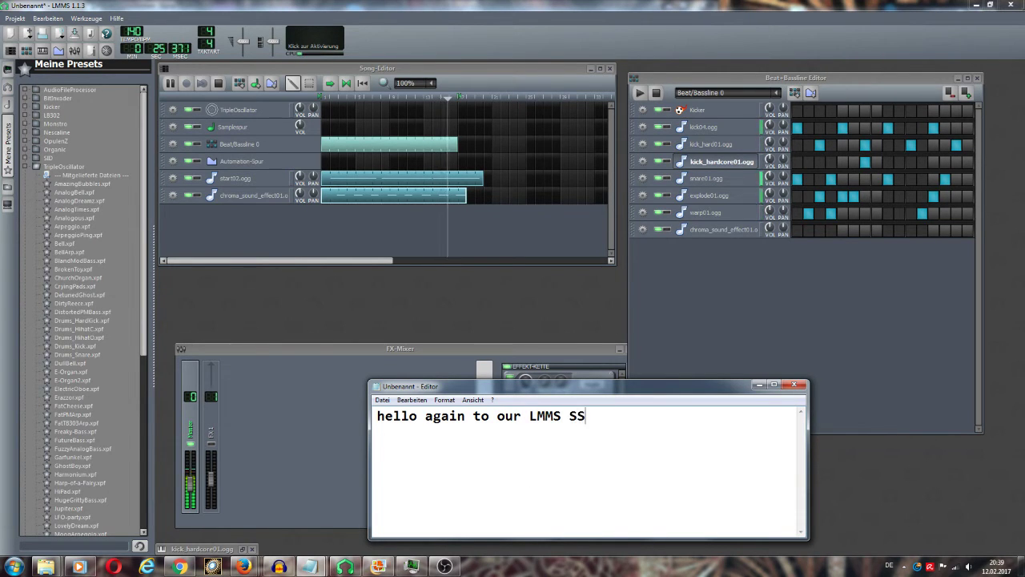
type("ION")
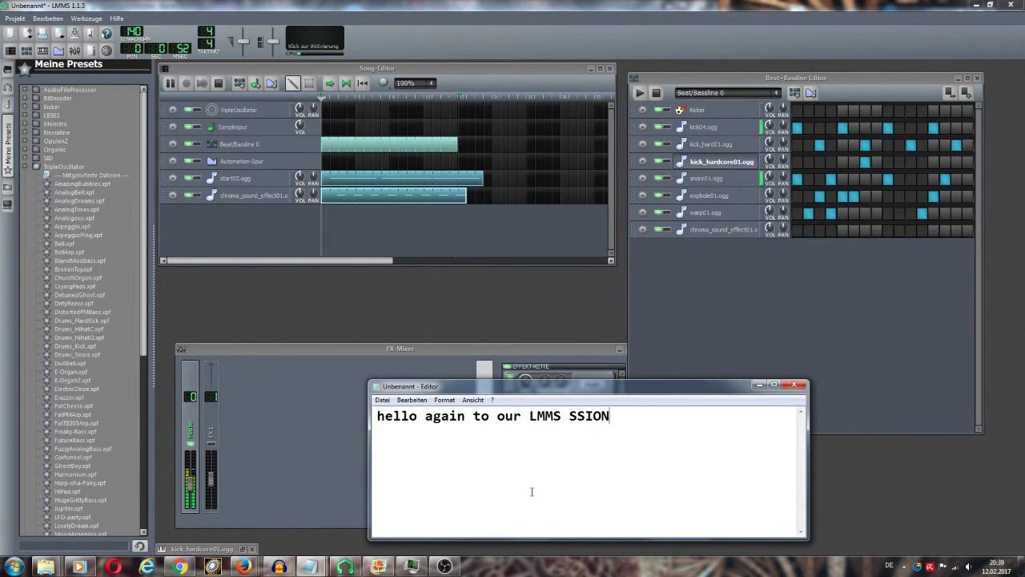
type(" live")
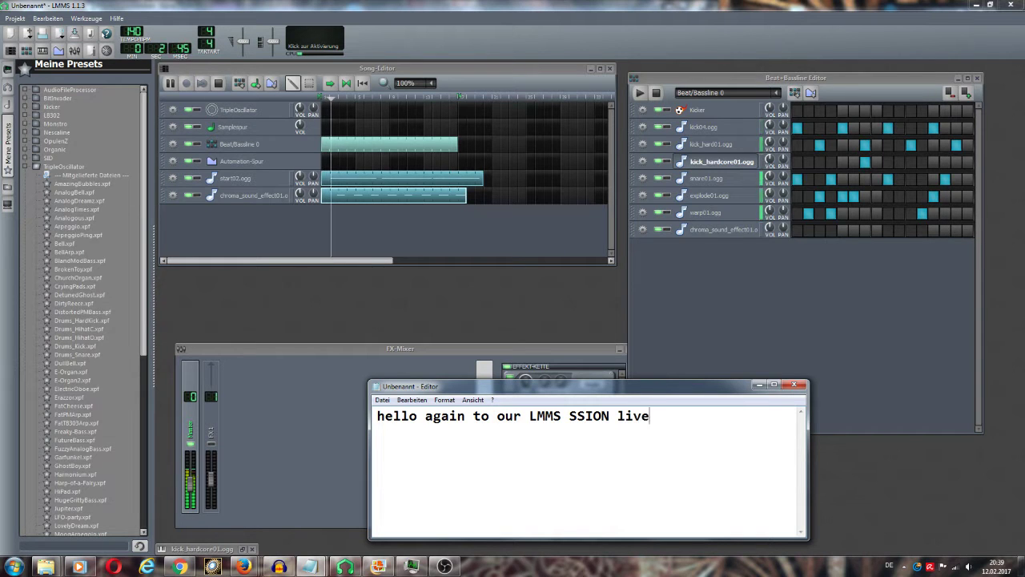
type(" zu")
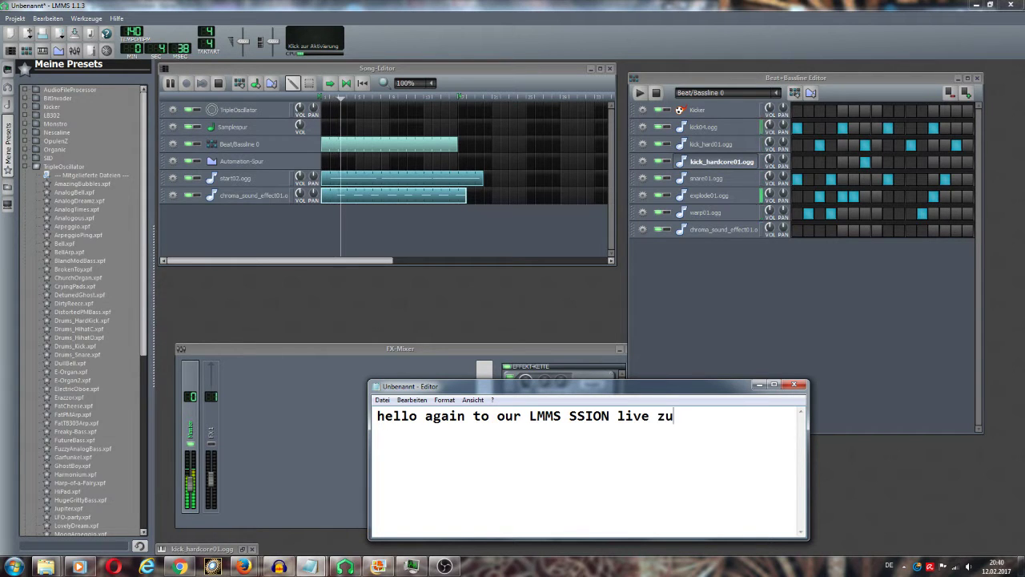
type("m nach")
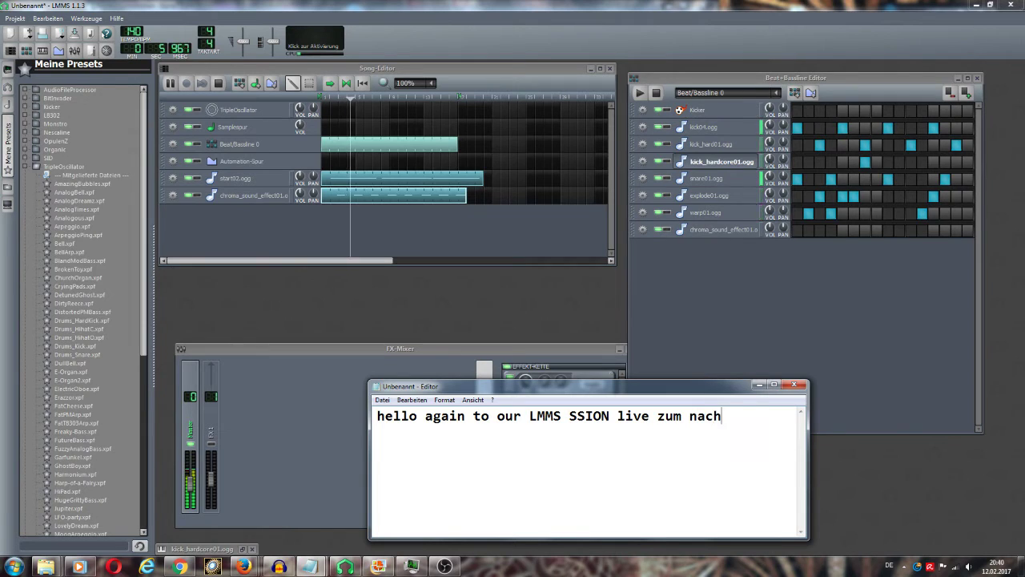
- Complete the last word of the greeting as "nachpastellen" and start a new line
type("bast")
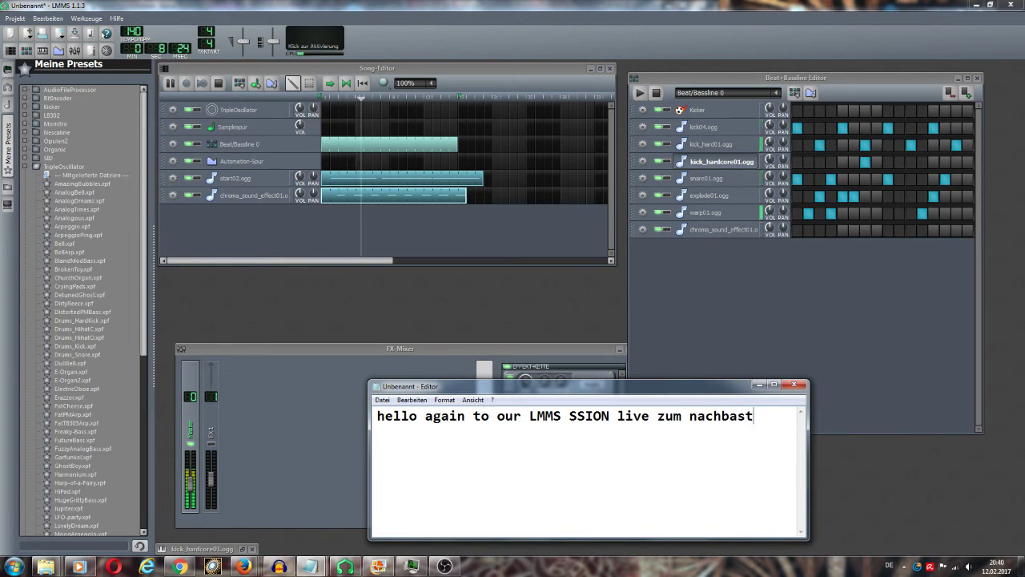
key("BackSpace")
key("BackSpace")
key("BackSpace")
key("BackSpace")
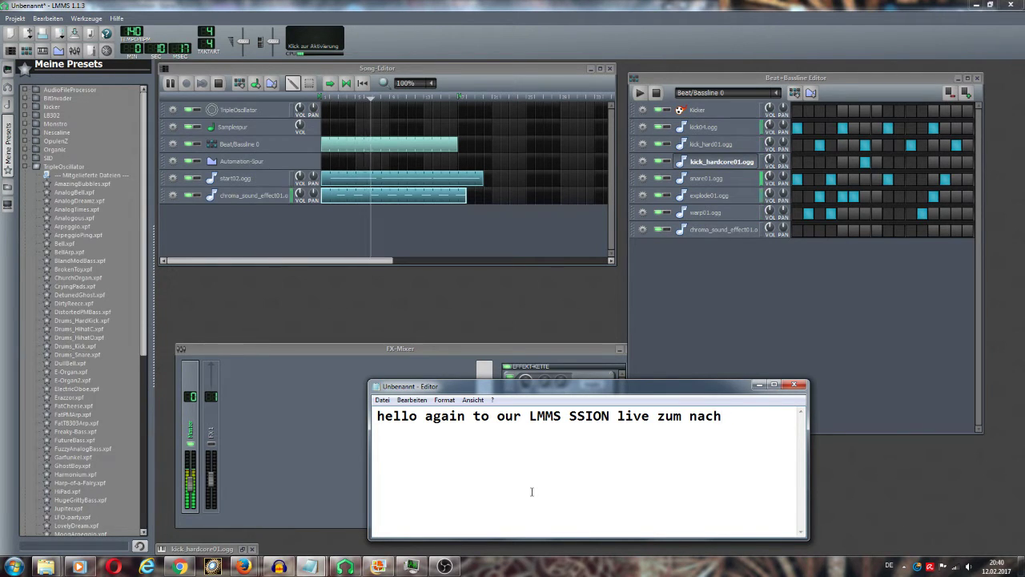
type("paste")
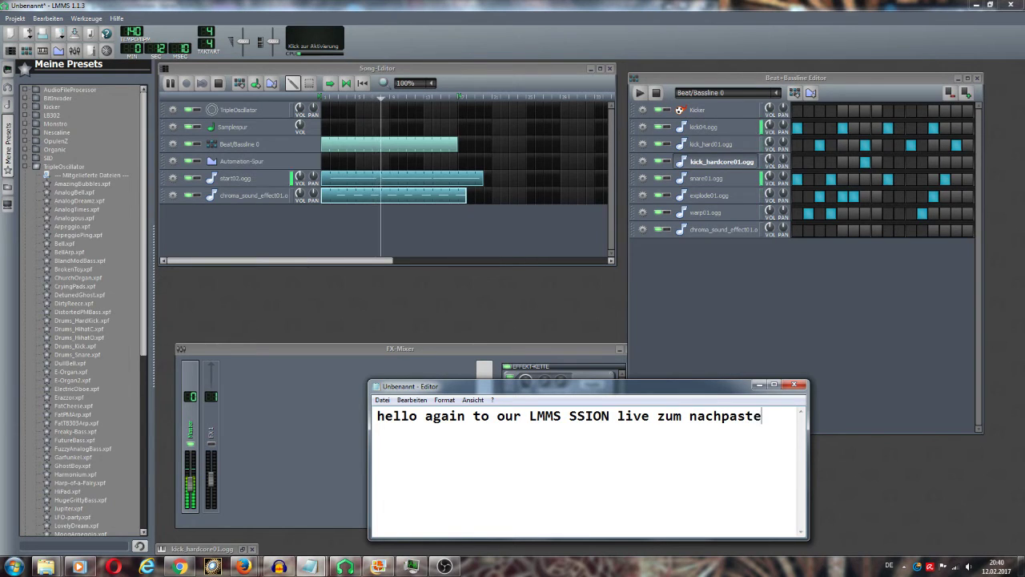
type("llen")
key("Return")
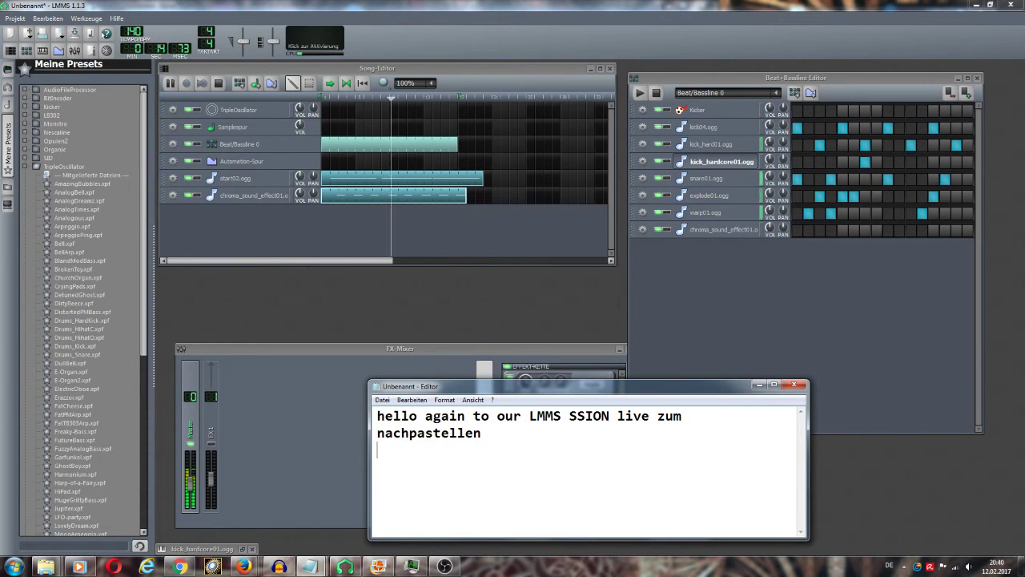
- Write the hashtag "#K_U_N_S_T" on the line below the greeting
type("K-U")
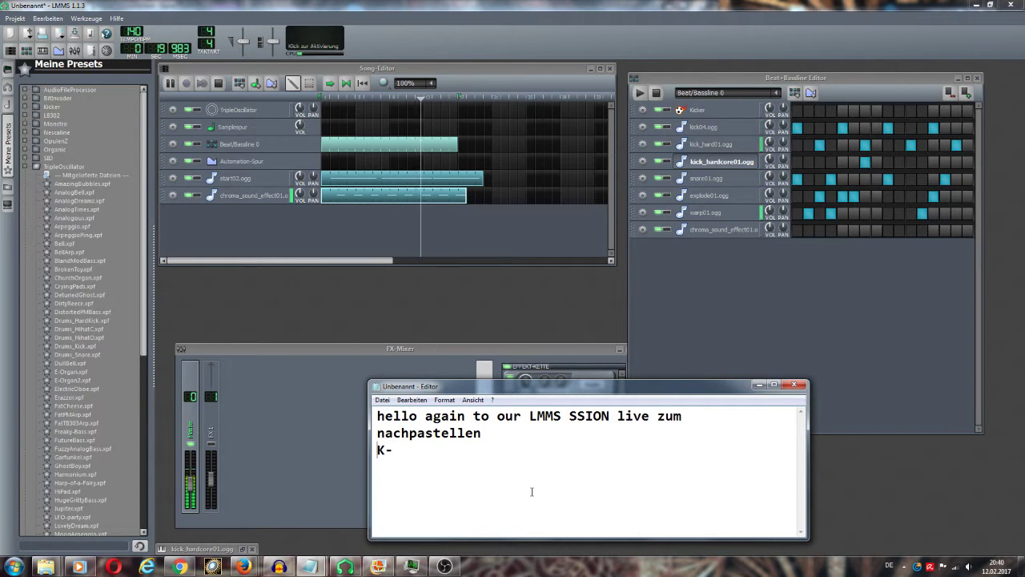
key("Home")
type("'")
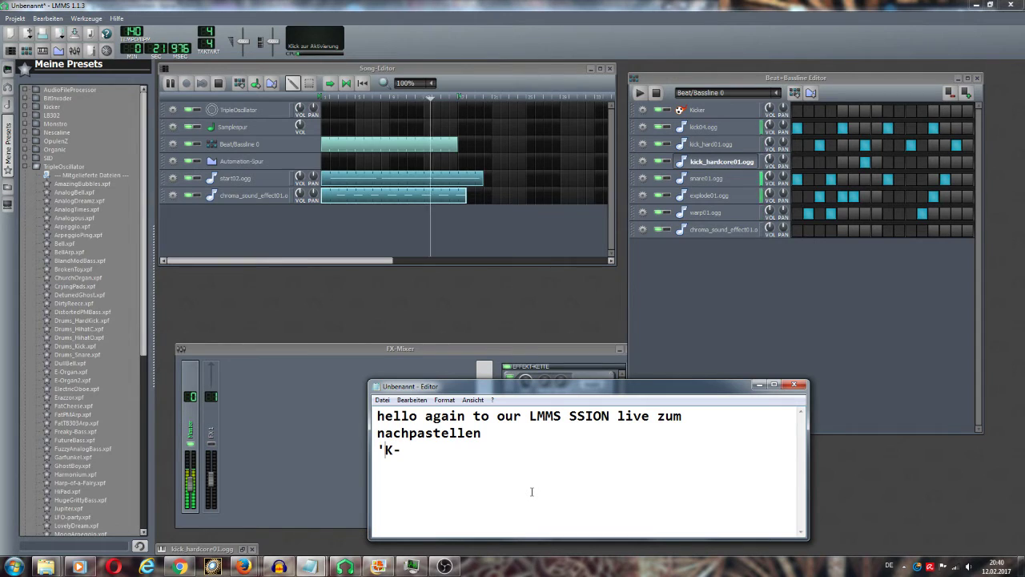
key("BackSpace")
type("#")
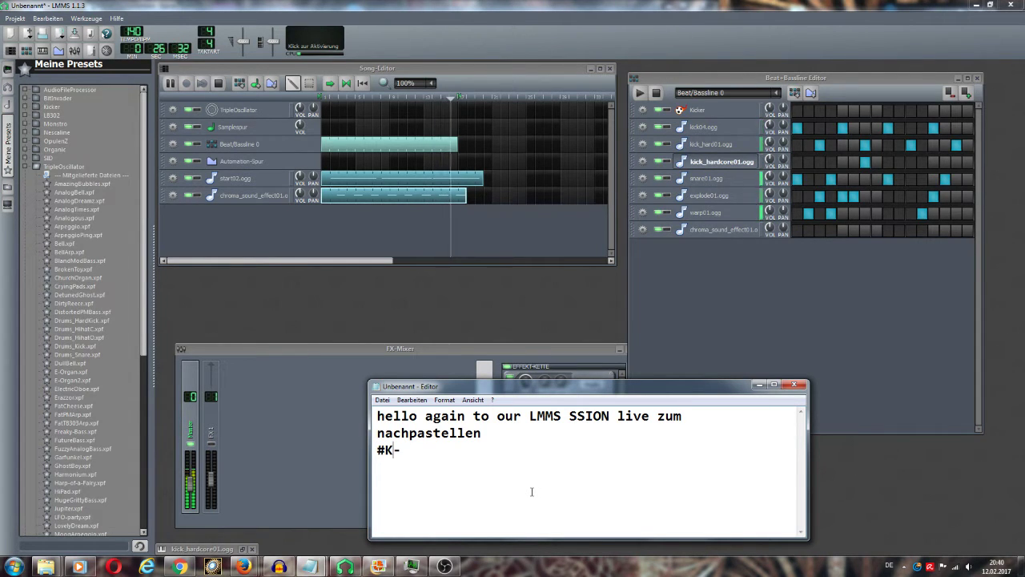
key("BackSpace")
type("U")
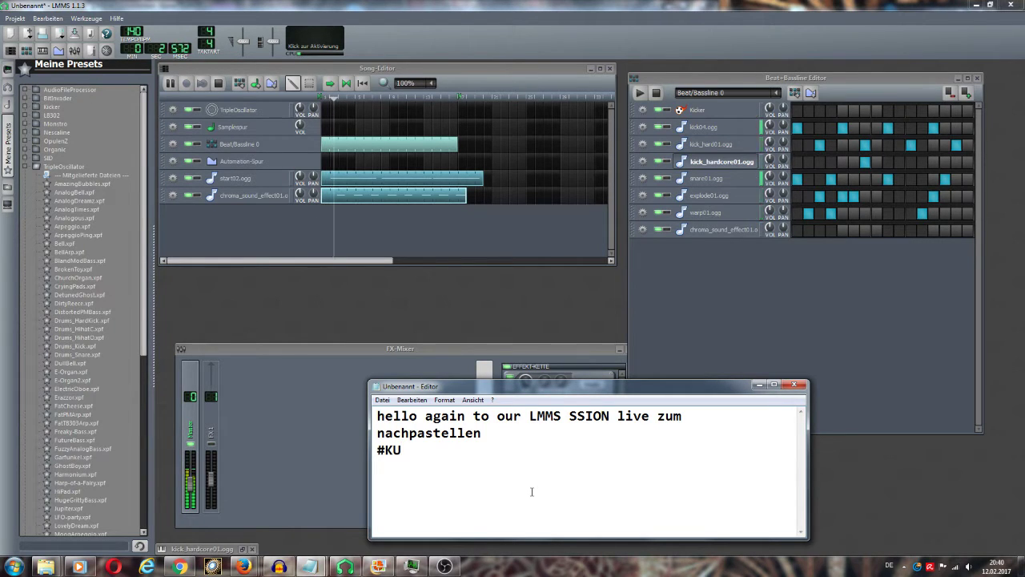
key("BackSpace")
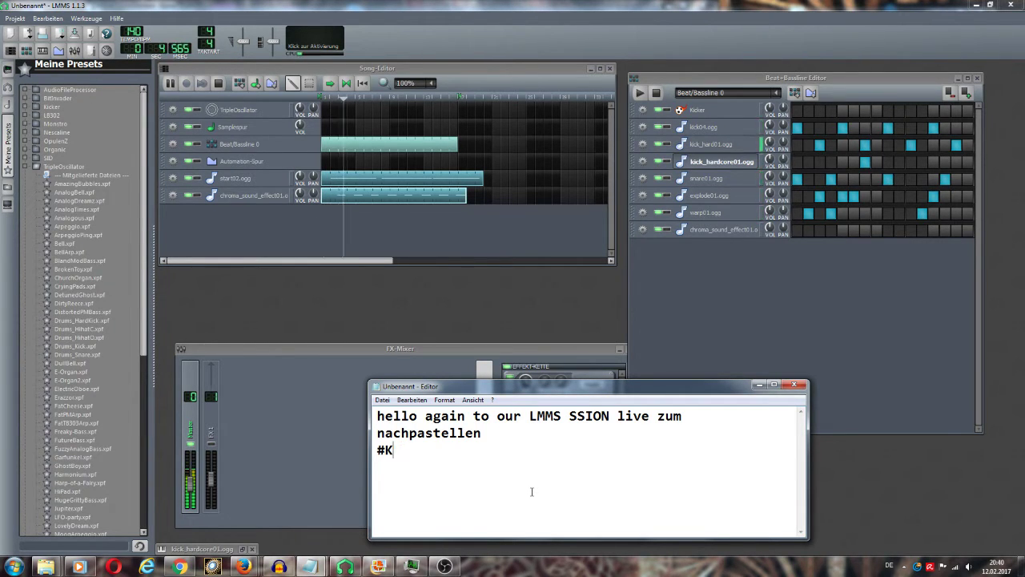
key("Up")
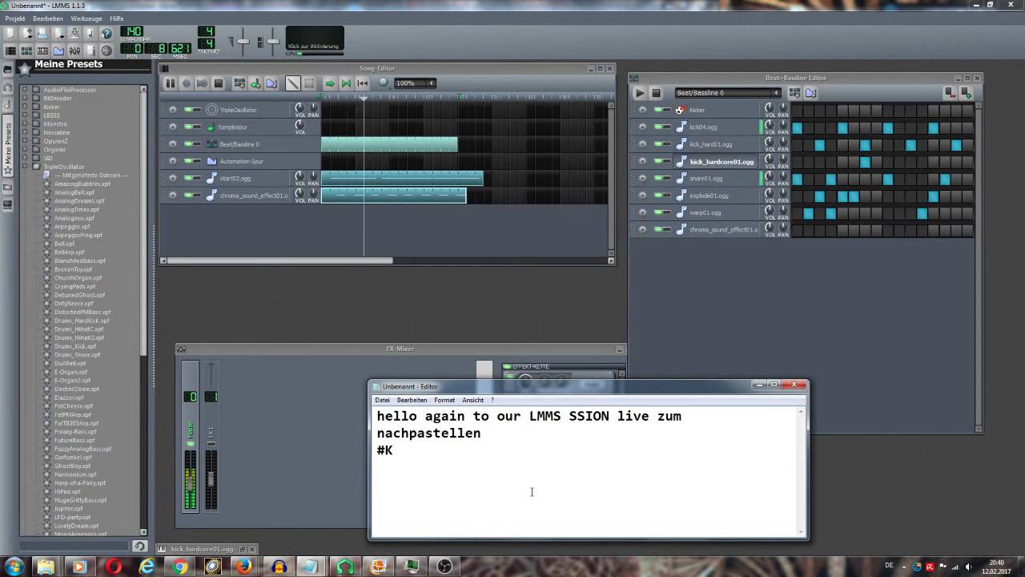
key("Down")
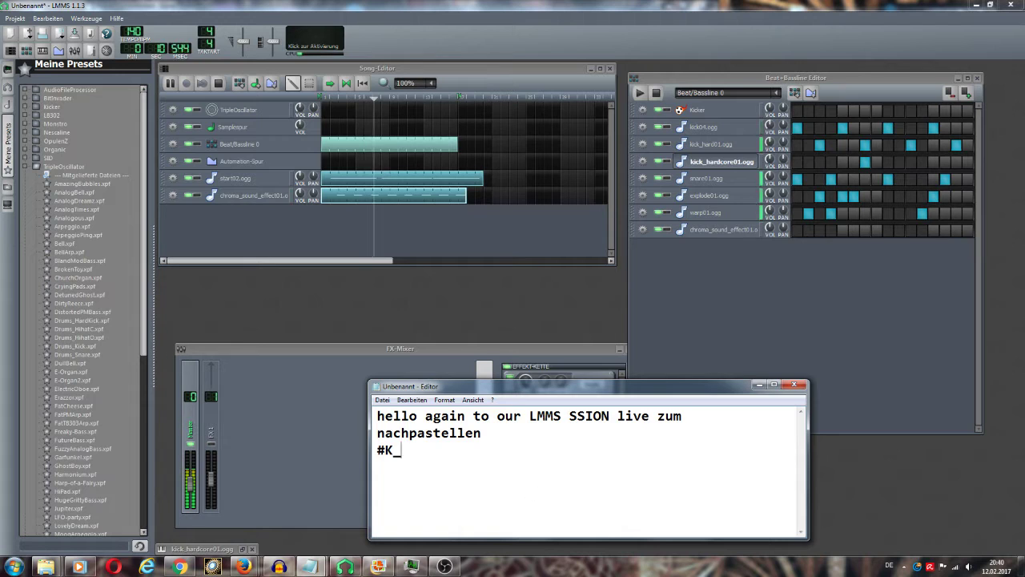
type("U_")
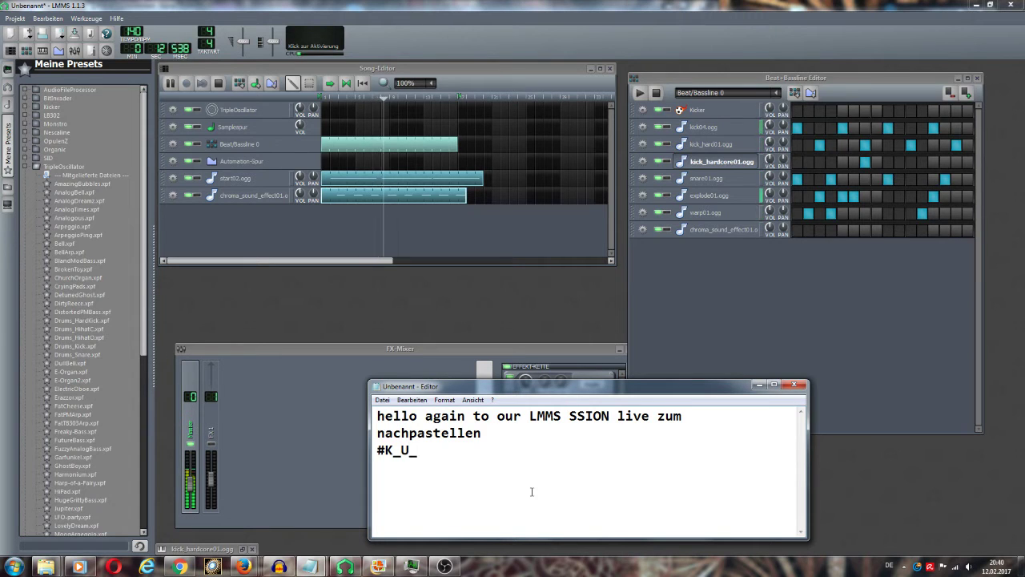
type("N_S")
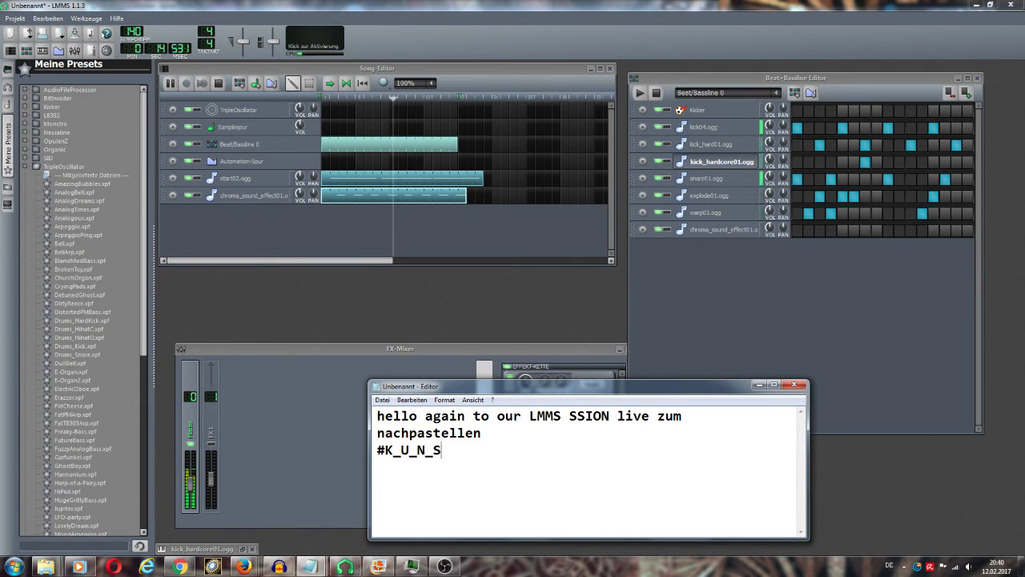
type("_T")
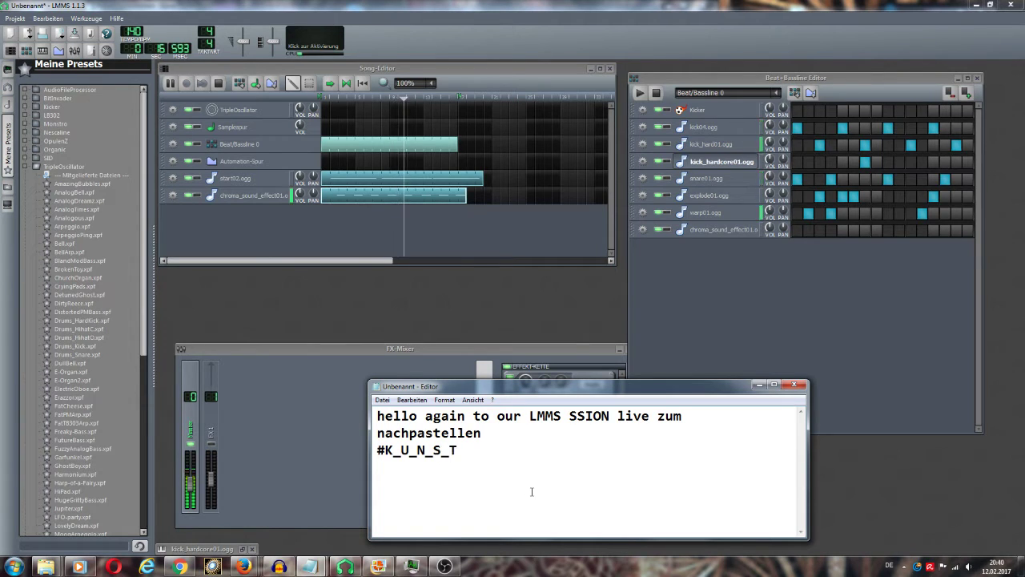
- Append " !!!" to the hashtag and add the line "LOS GEHTS WEITER" beneath it
type(" !!! LOS")
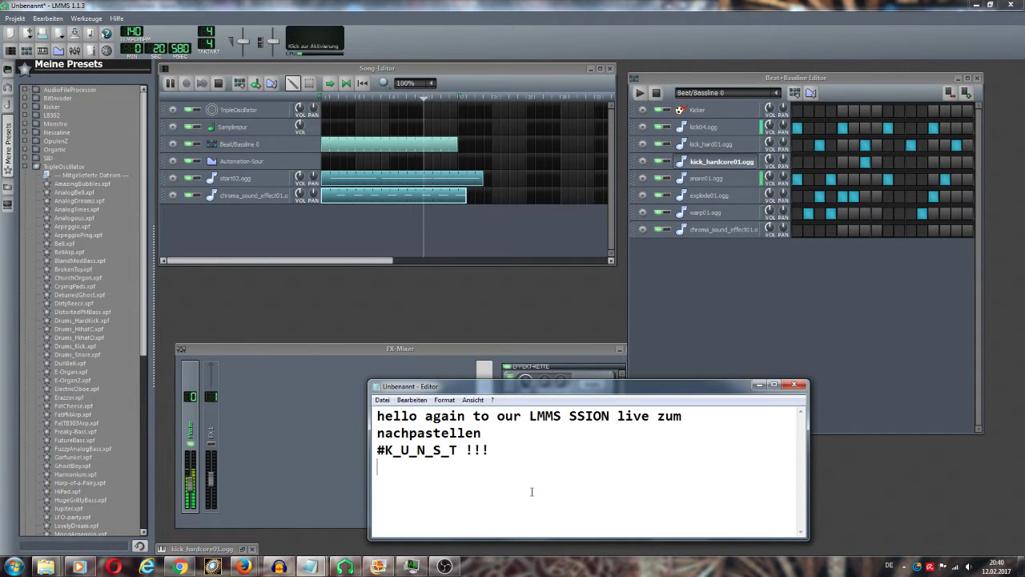
key("Return")
type("LOS GE")
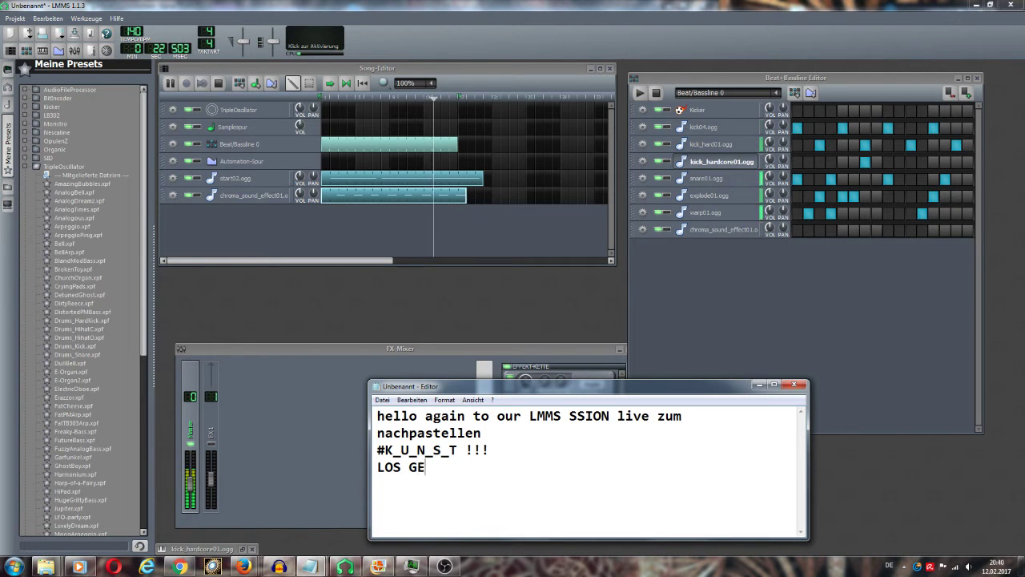
type("HTS WEITER")
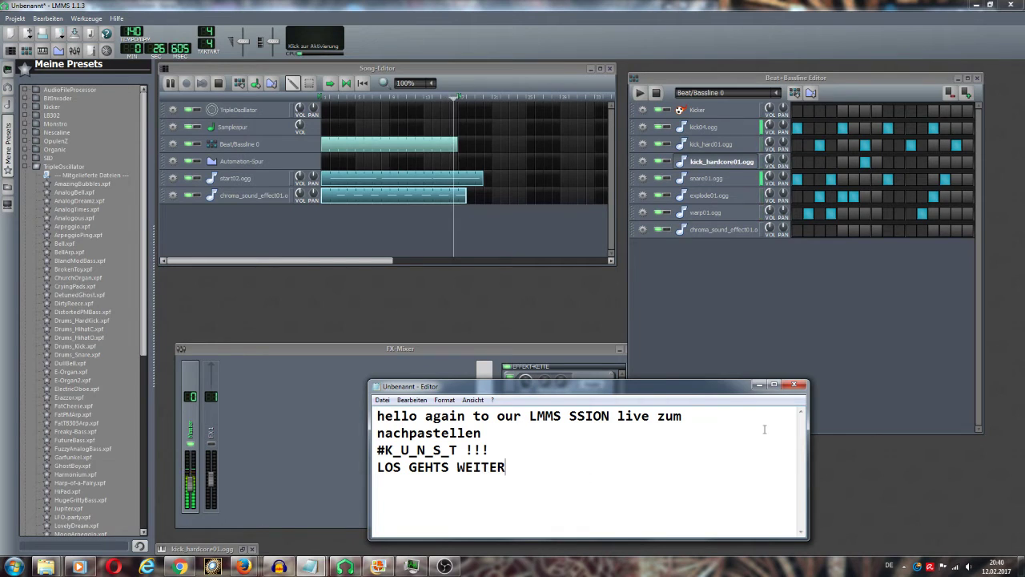
- Switch back to LMMS and, in the warp01.ogg beat row, activate steps 7 and 8 and clear step 4
left_click(784, 346)
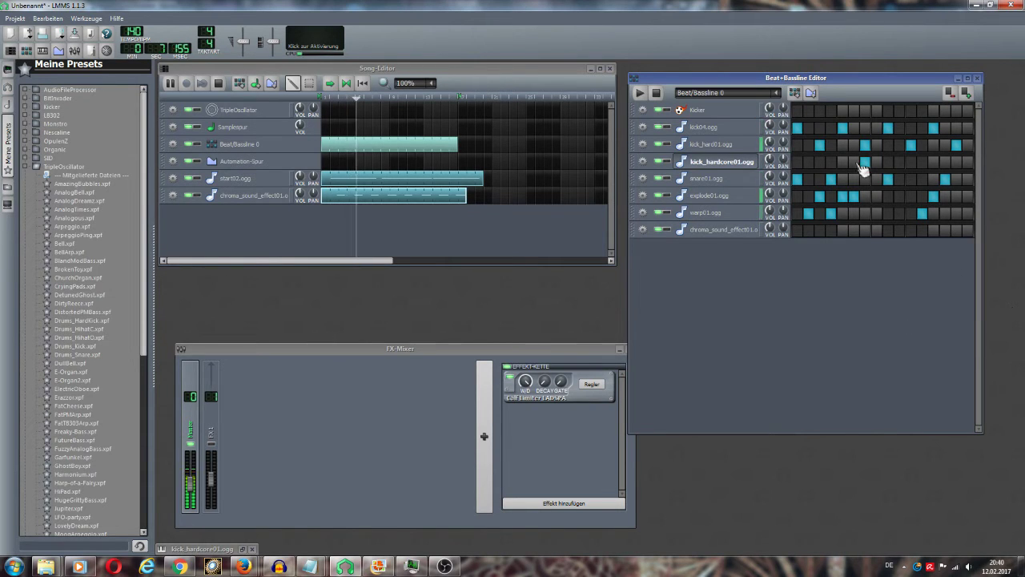
left_click(865, 213)
left_click(830, 213)
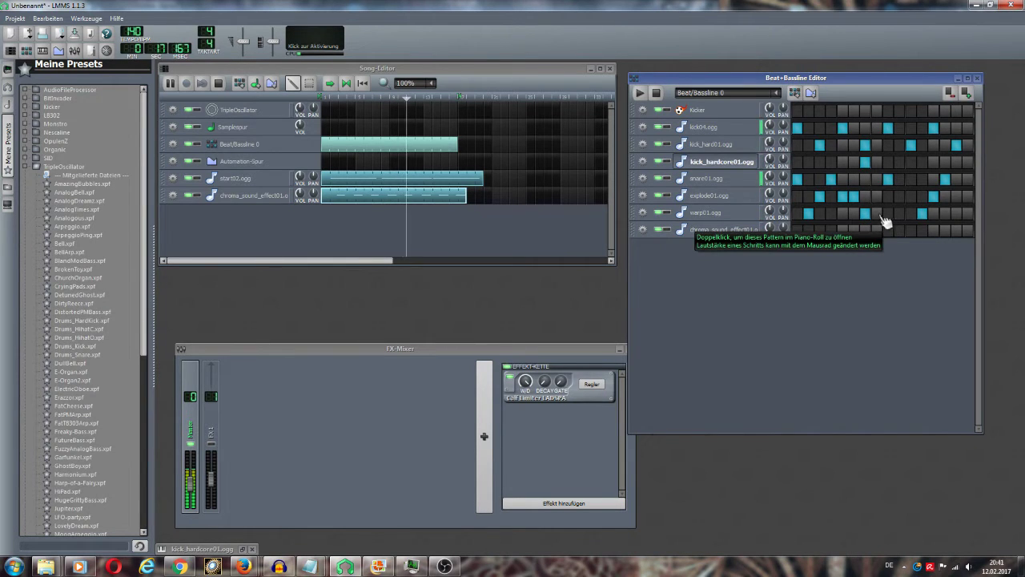
left_click(877, 214)
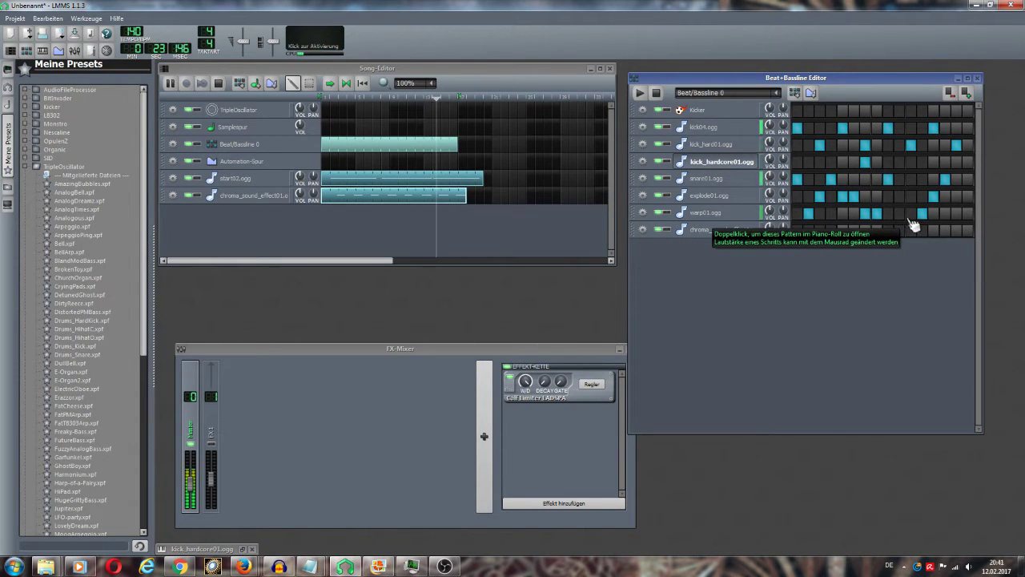
- Move the warp01.ogg hit from step 12 to step 11 and clear steps 8 and 7
left_click(913, 213)
left_click(923, 213)
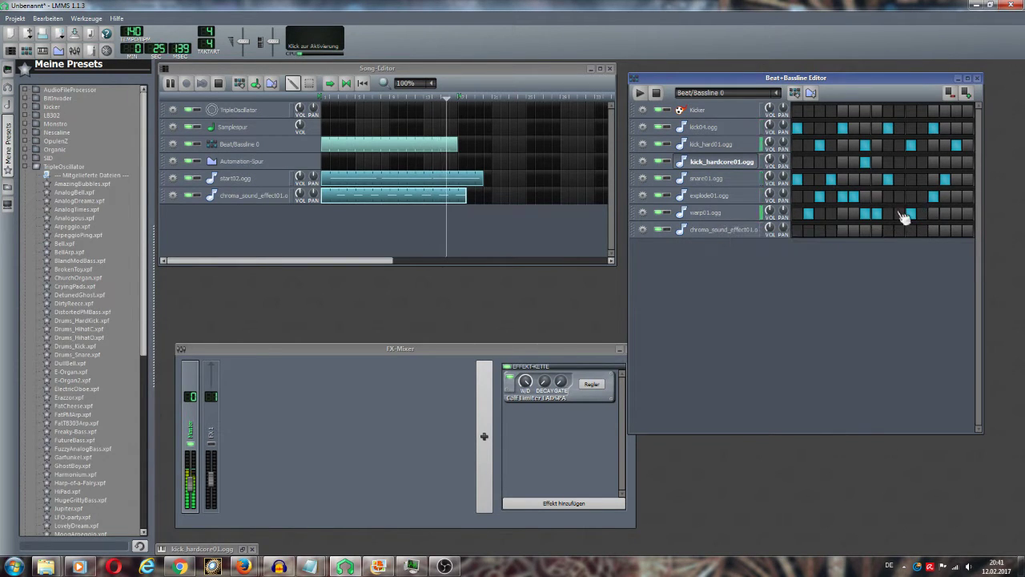
left_click(877, 214)
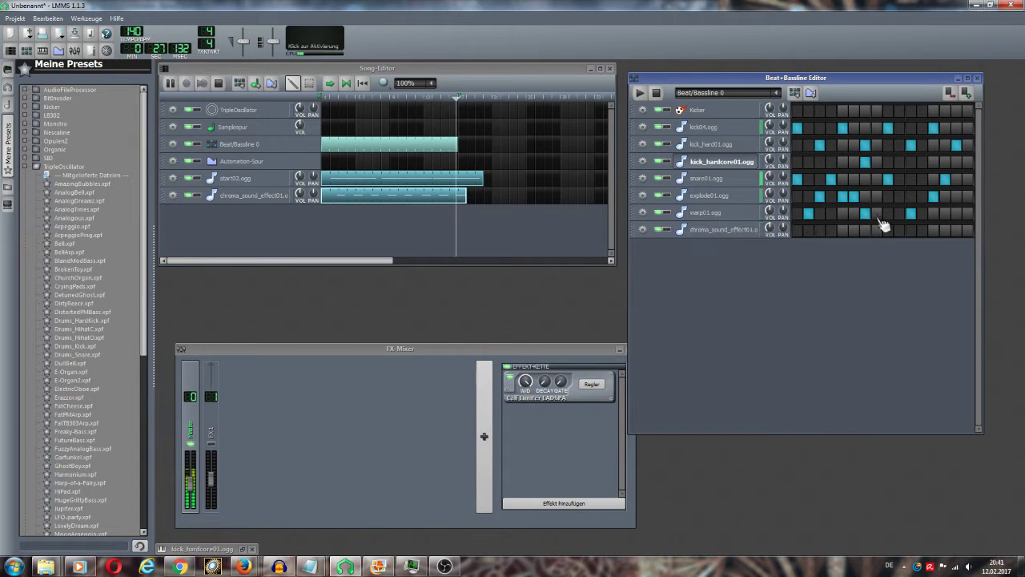
left_click(866, 214)
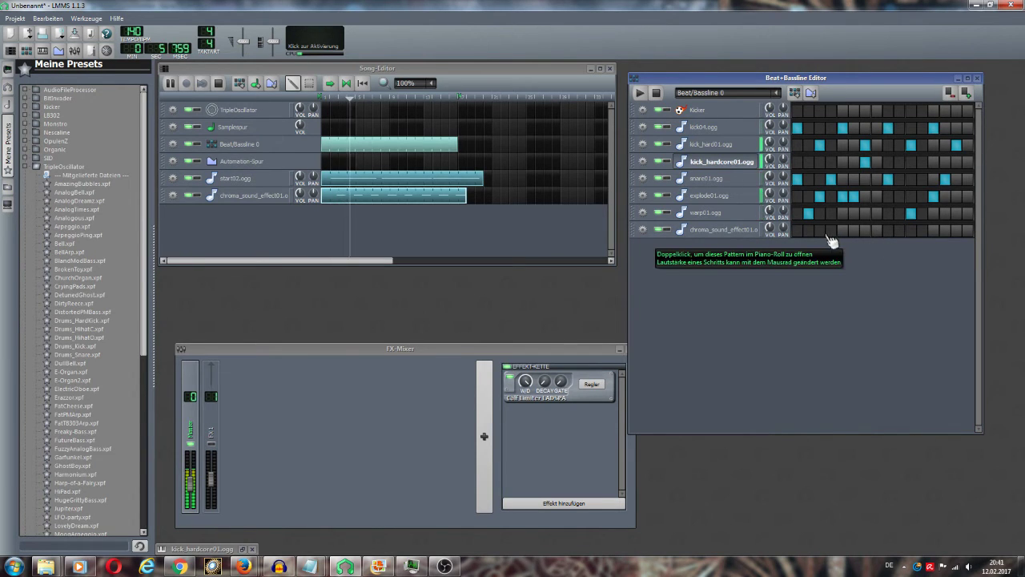
- Try chroma_sound_effect01.ogg hits on steps 4 and 2 of the beat, and settle on a single hit at step 5
left_click(832, 232)
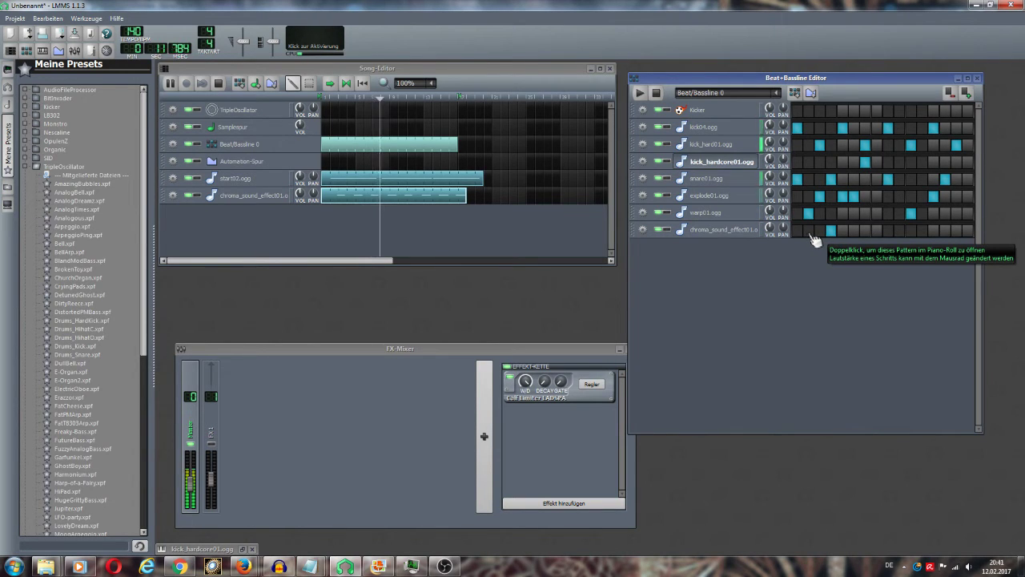
left_click(810, 232)
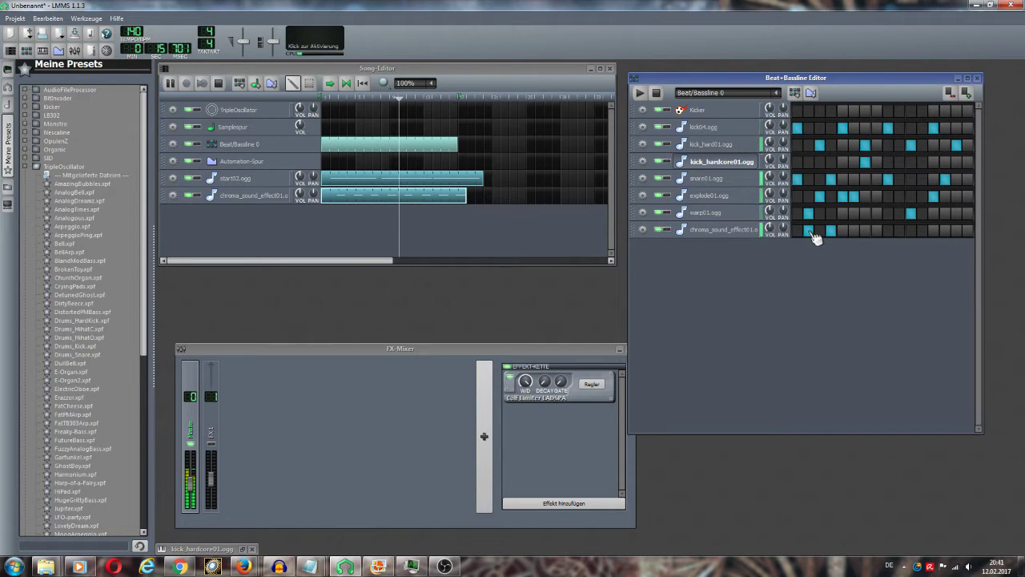
left_click(809, 231)
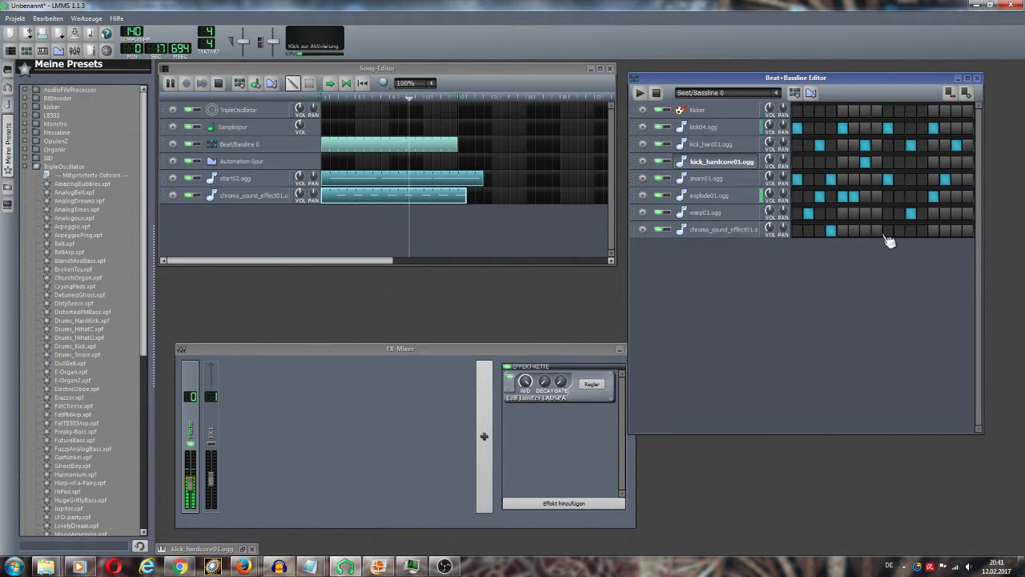
left_click(842, 230)
left_click(832, 230)
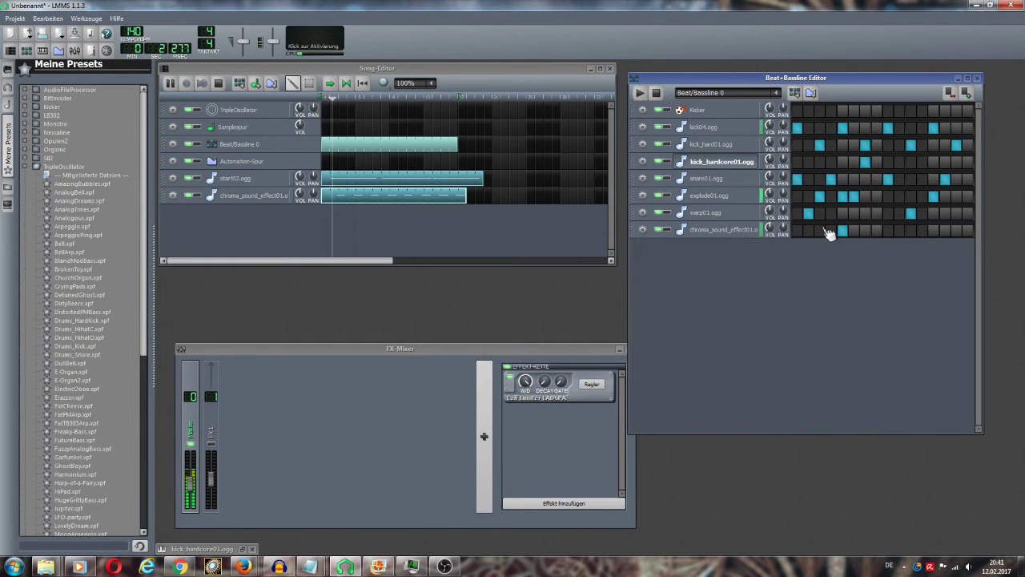
- In the chroma_sound_effect01.ogg beat row, move the hit from step 5 to step 3, and from there to step 4
left_click(819, 230)
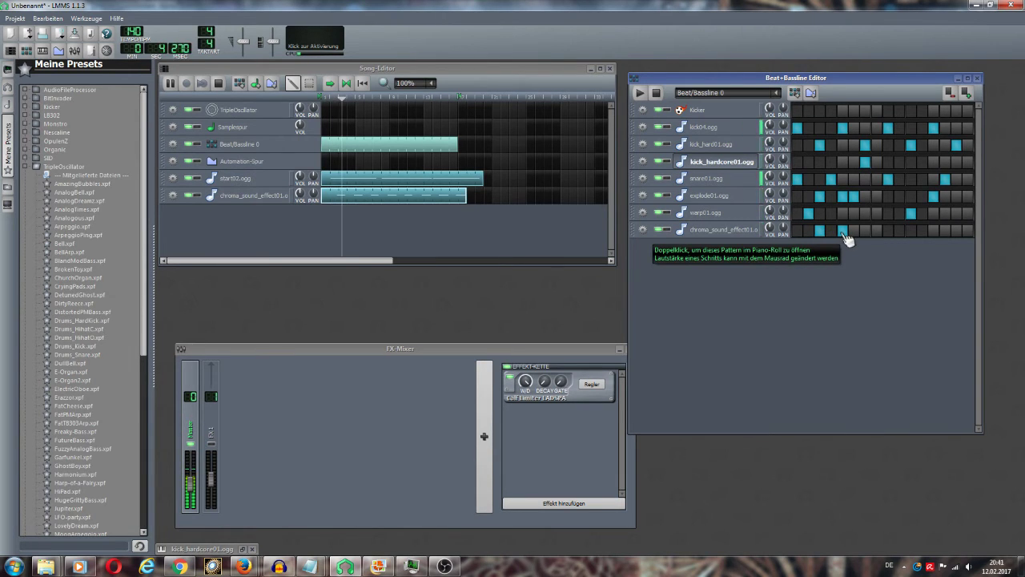
left_click(843, 232)
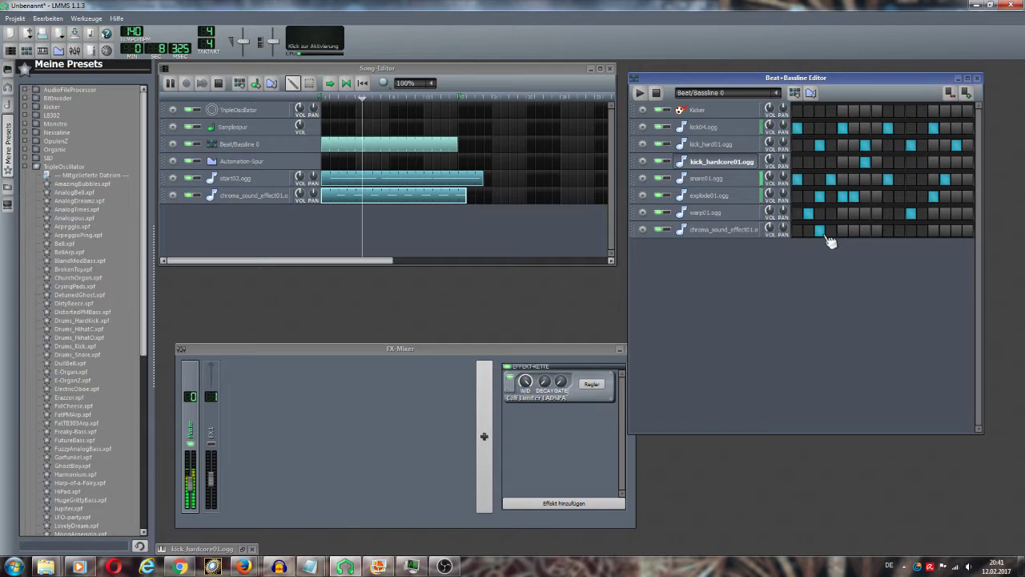
left_click(819, 232)
left_click(830, 233)
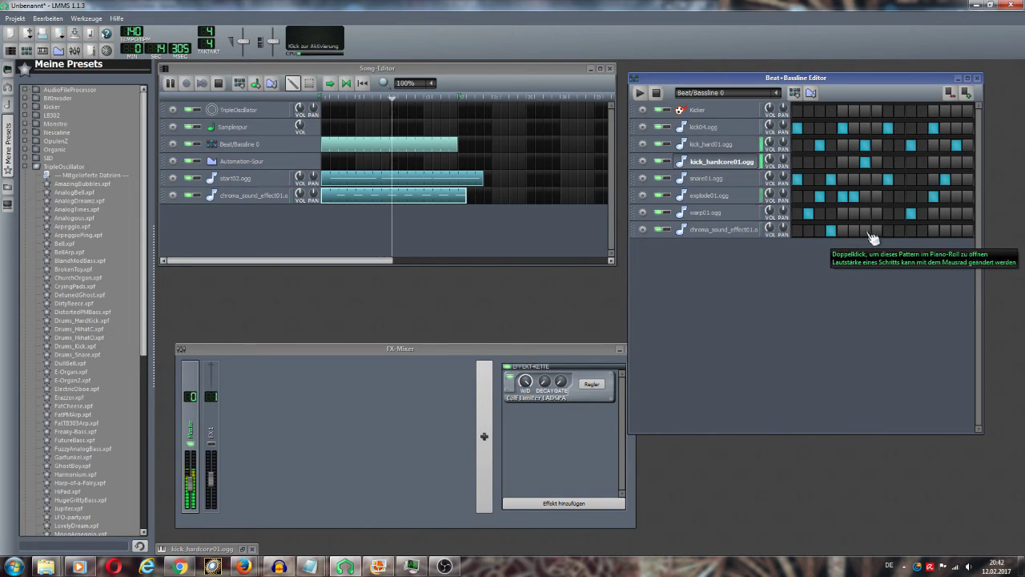
- Try chroma_sound_effect01.ogg hits on steps 4 and 7 of the beat, and settle on a single hit at step 9
left_click(867, 231)
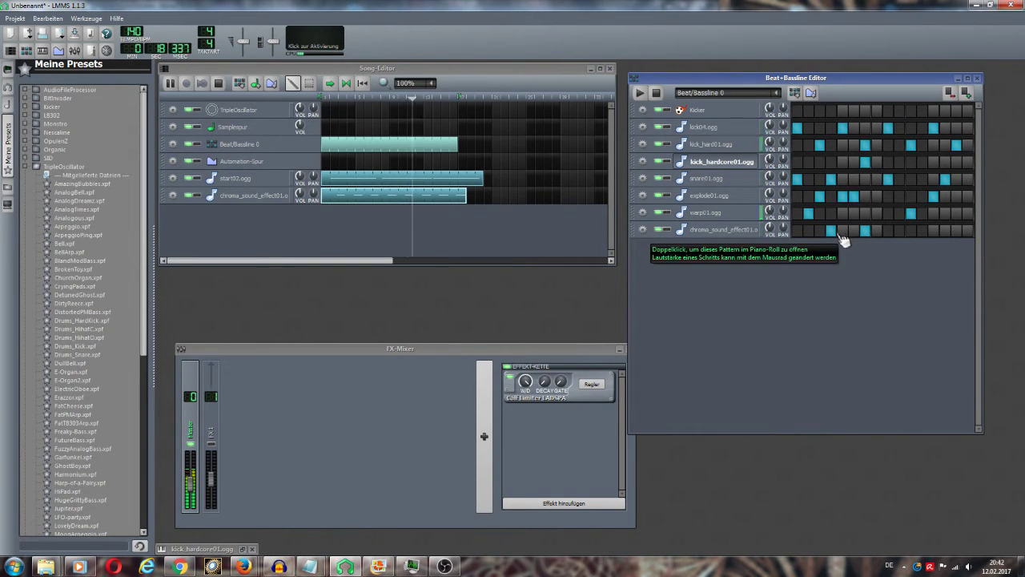
left_click(835, 233)
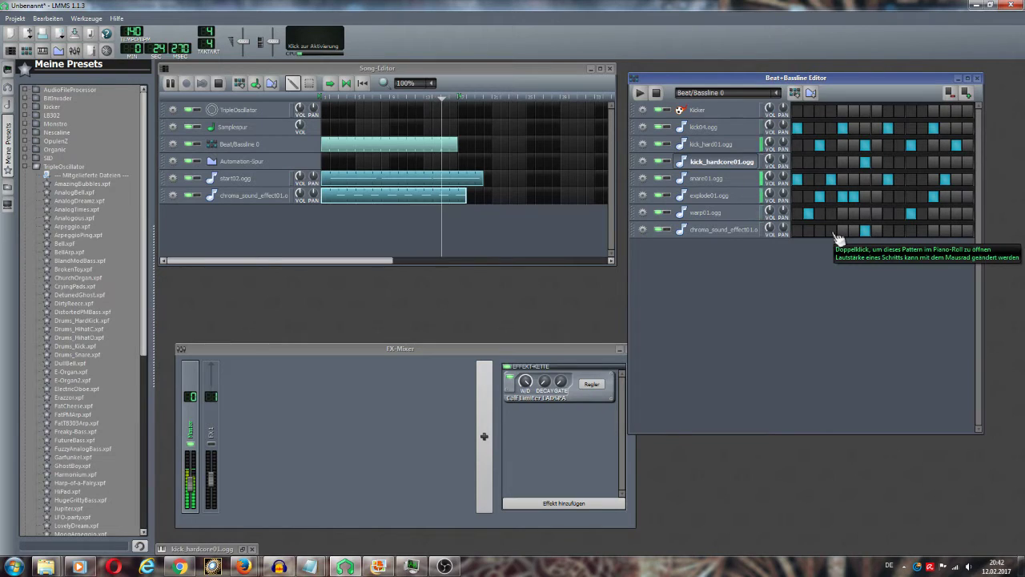
left_click(833, 232)
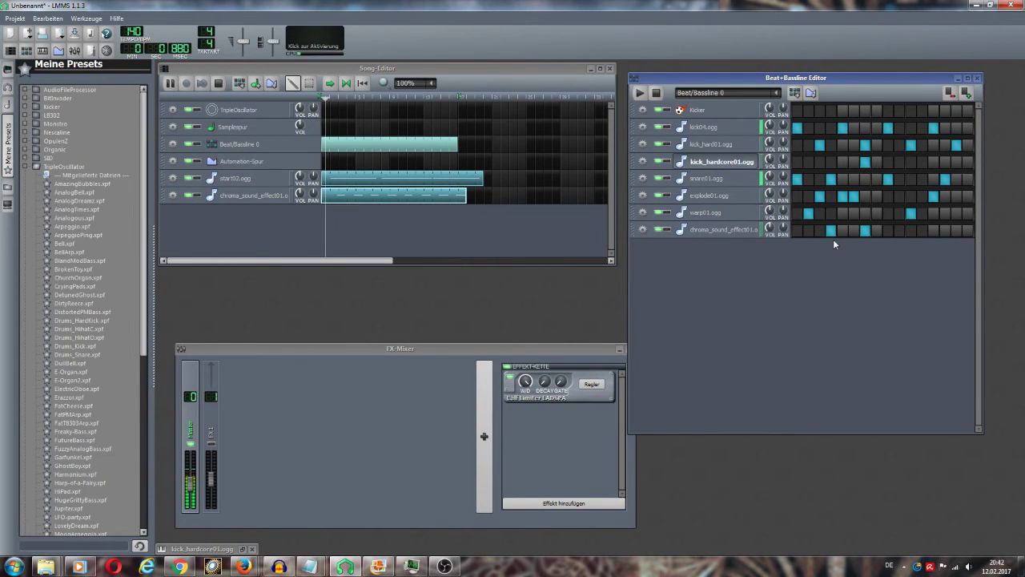
left_click(832, 231)
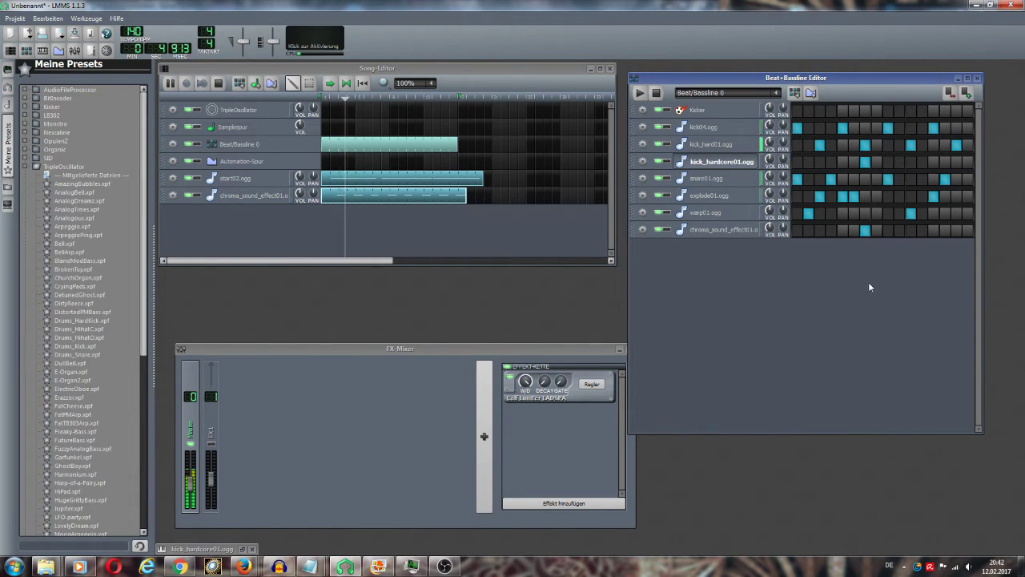
left_click(866, 230)
left_click(888, 230)
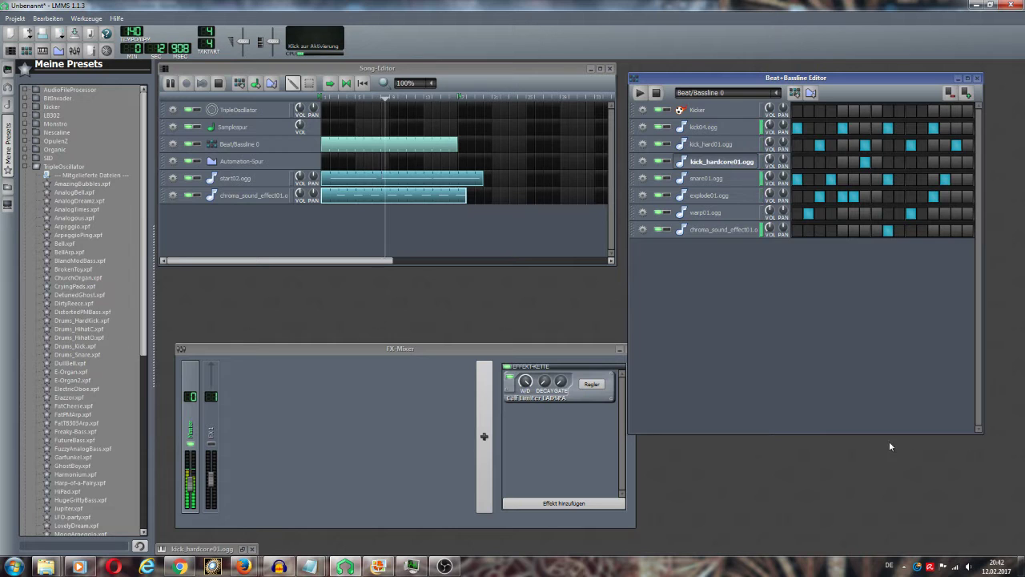
- Open the song track's chroma_sound_effect01.ogg pattern in the Piano-Roll and set the horizontal zoom to 50%
left_click(418, 210)
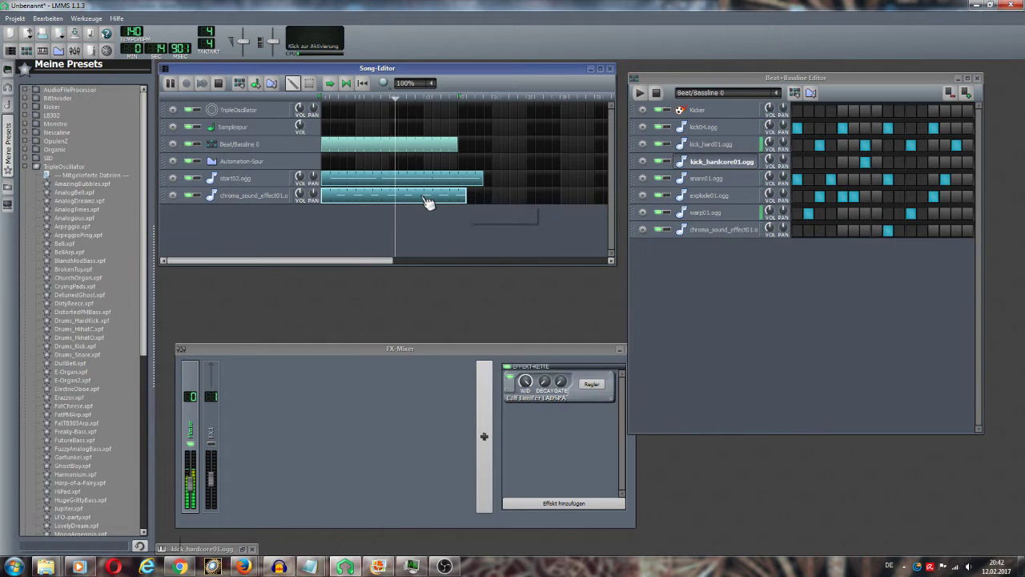
double_click(422, 196)
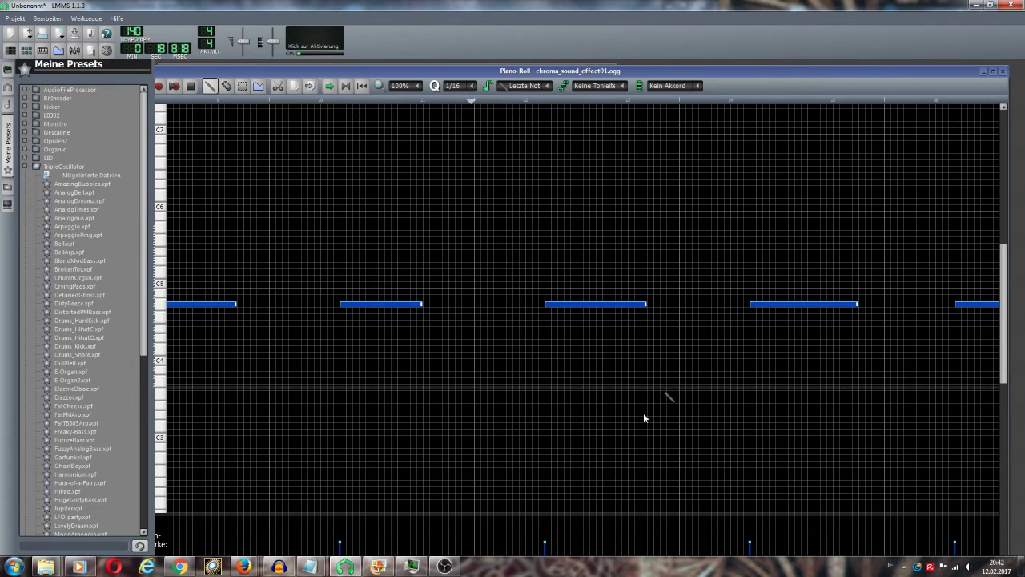
left_click_drag(1003, 256, 1007, 428)
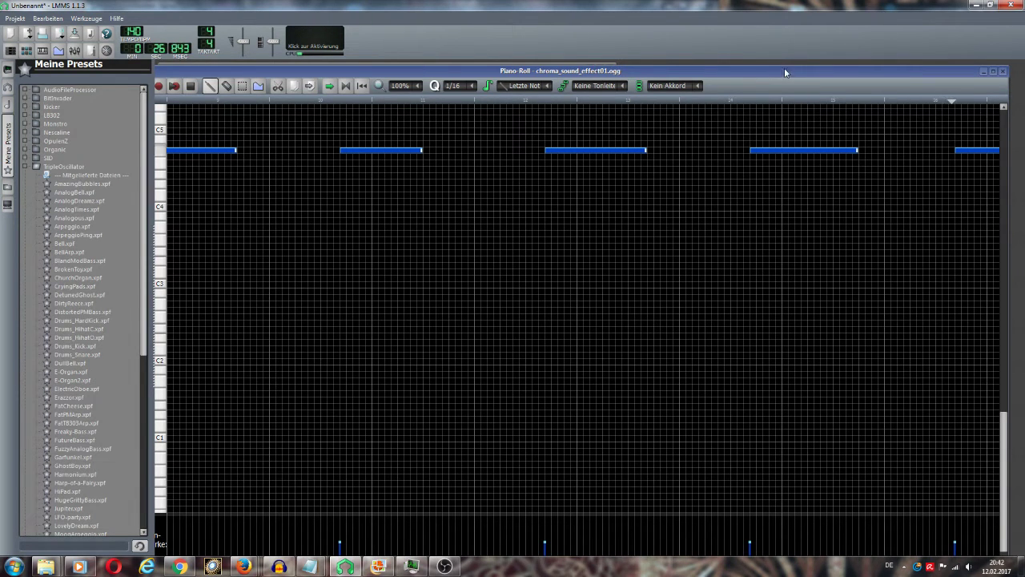
left_click_drag(786, 72, 836, 70)
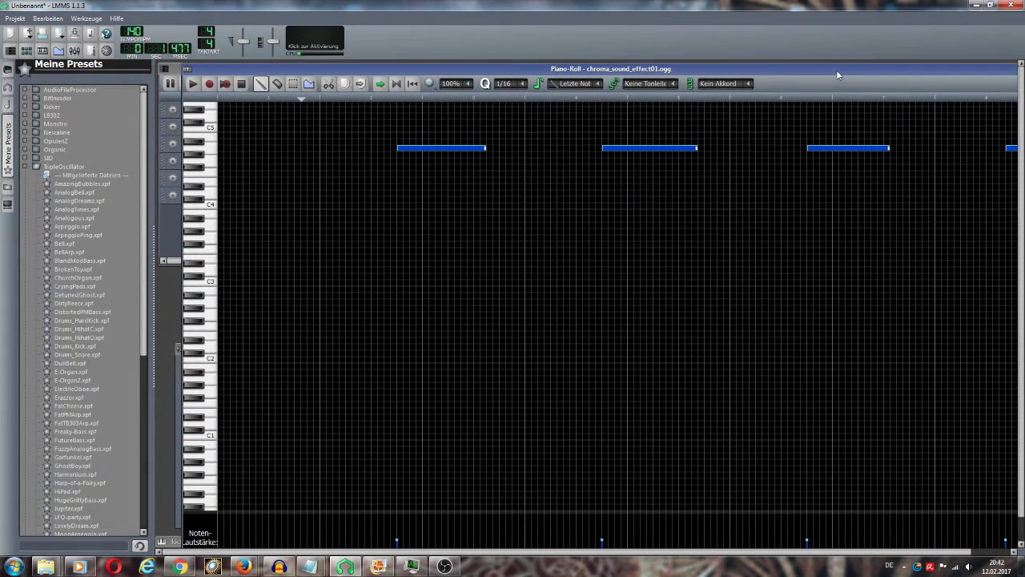
left_click(456, 83)
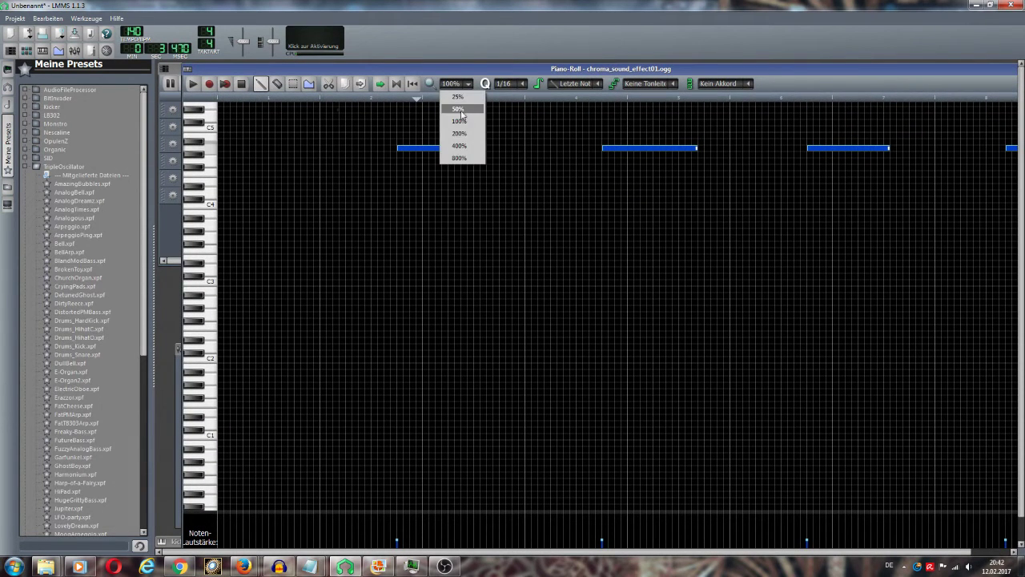
left_click(457, 108)
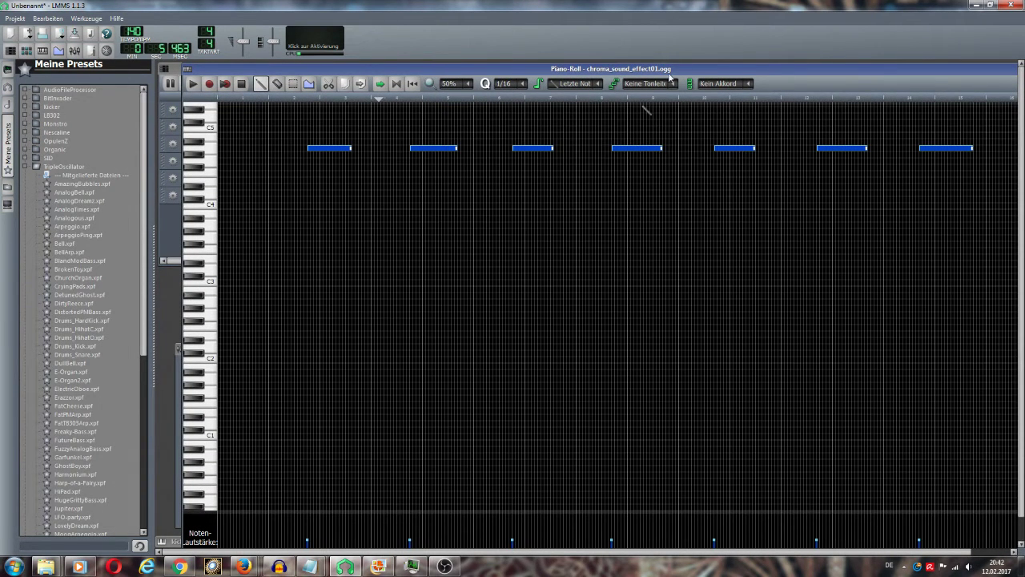
left_click_drag(689, 71, 713, 73)
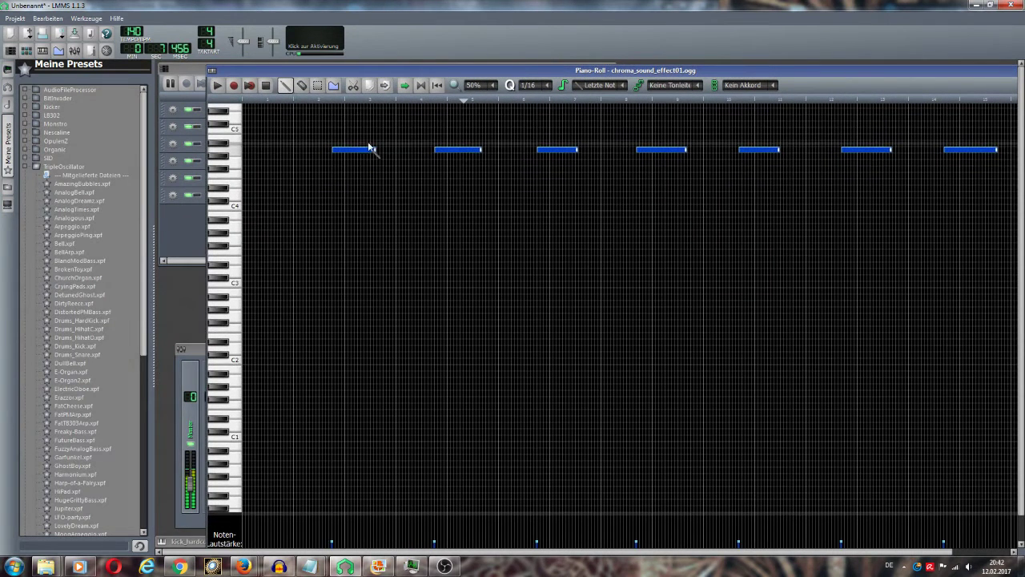
- Shift all the pattern's notes earlier to the start of bar 1, and nudge them forward until the first note starts on that bar's fourth beat
left_click_drag(355, 151, 259, 147)
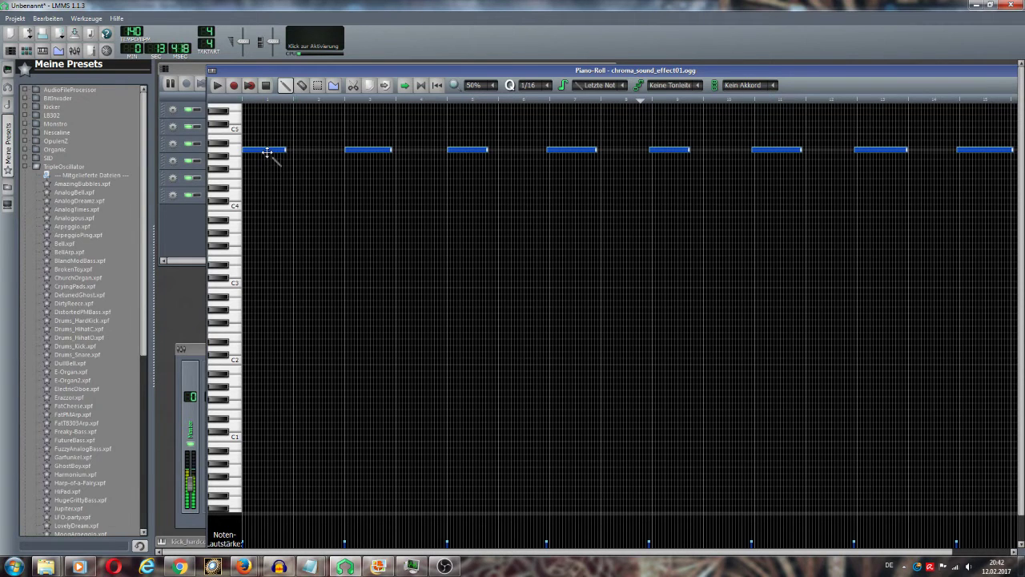
left_click_drag(268, 150, 295, 150)
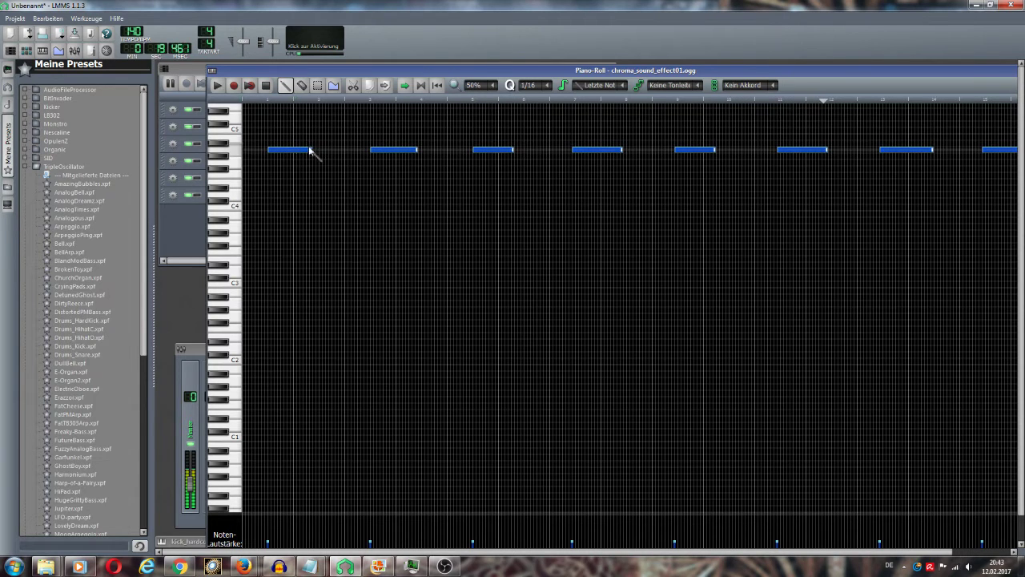
left_click_drag(304, 150, 311, 149)
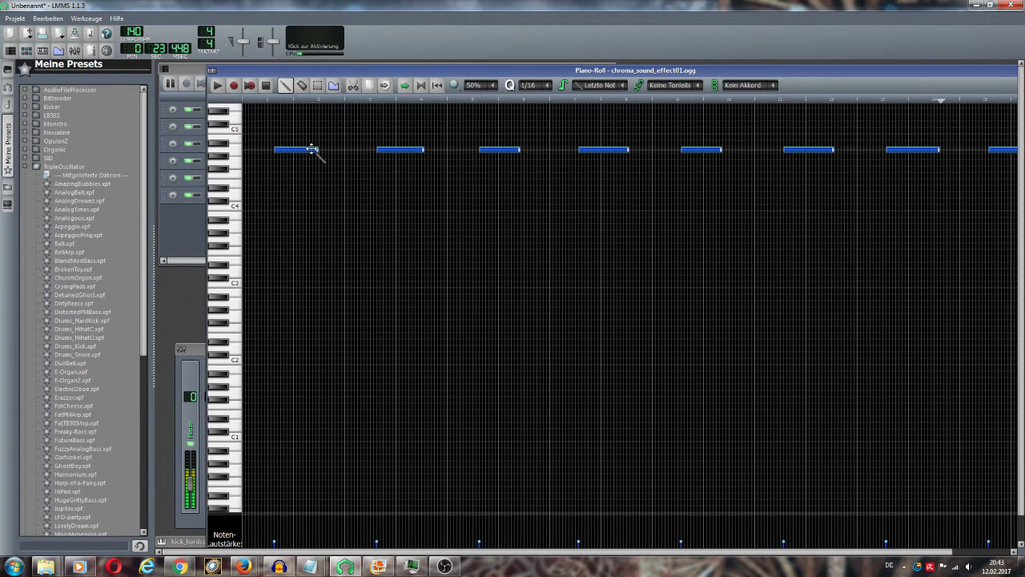
left_click_drag(312, 149, 318, 148)
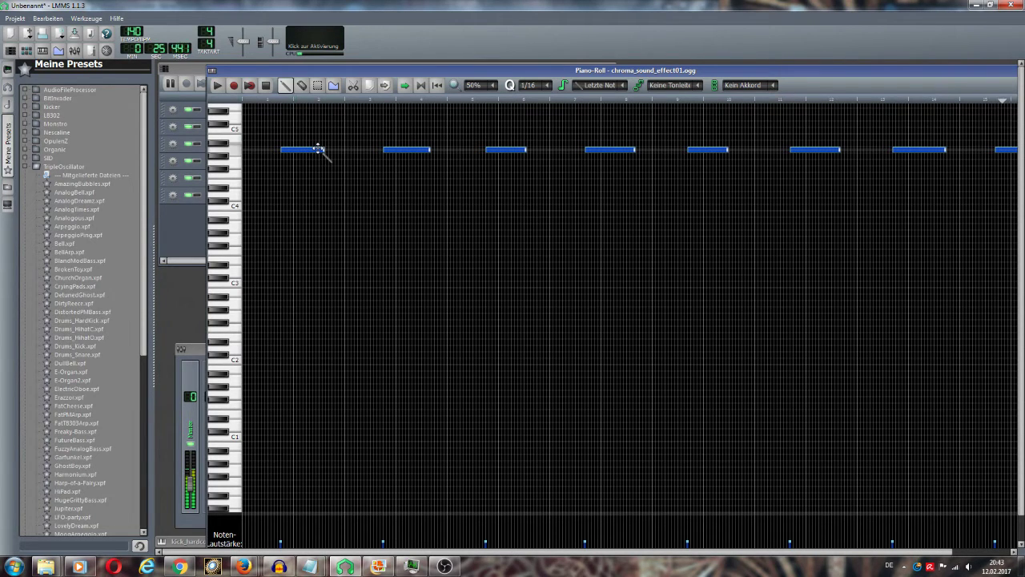
- Try all the notes one and two semitones lower, and raise them back to their original pitch
left_click_drag(319, 149, 319, 157)
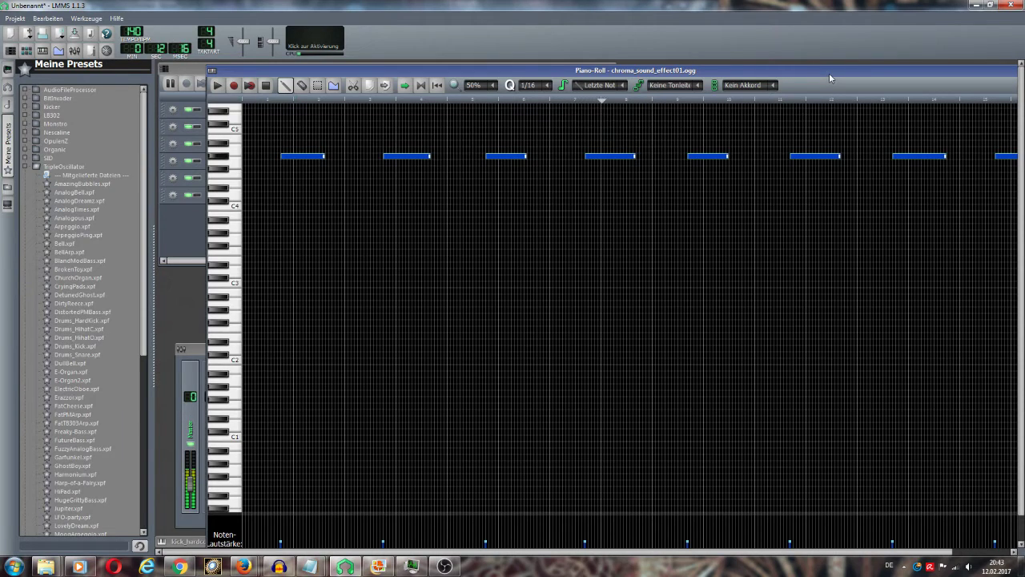
left_click_drag(830, 75, 799, 71)
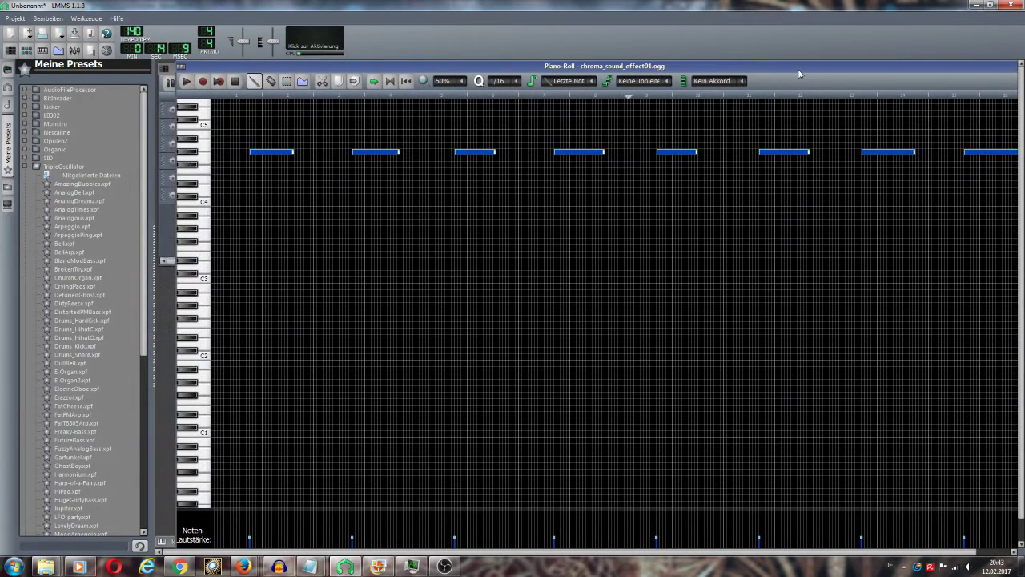
left_click_drag(281, 152, 276, 157)
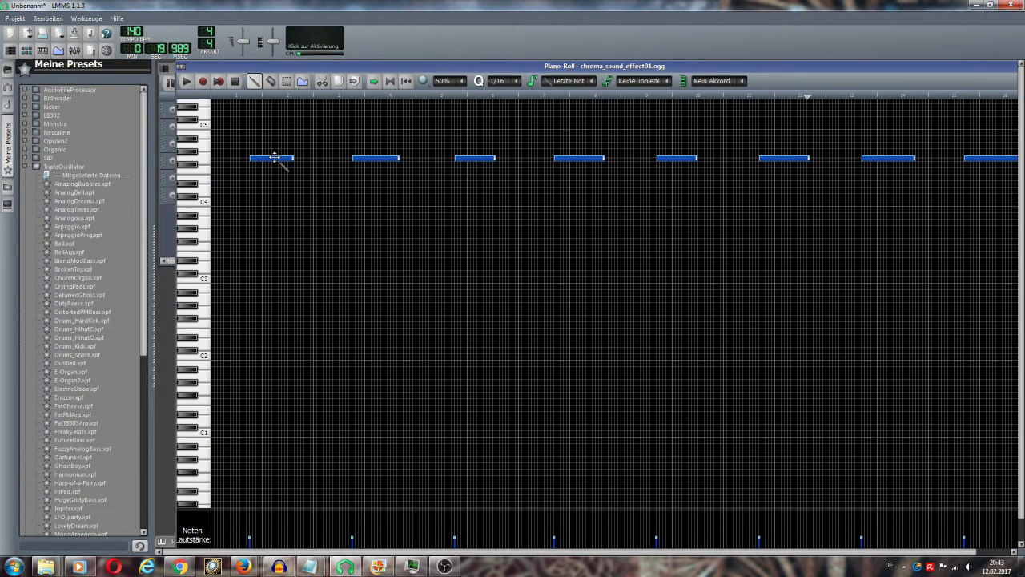
mouse_move(273, 158)
left_mouse_down()
mouse_move(278, 131)
mouse_move(274, 145)
left_mouse_up()
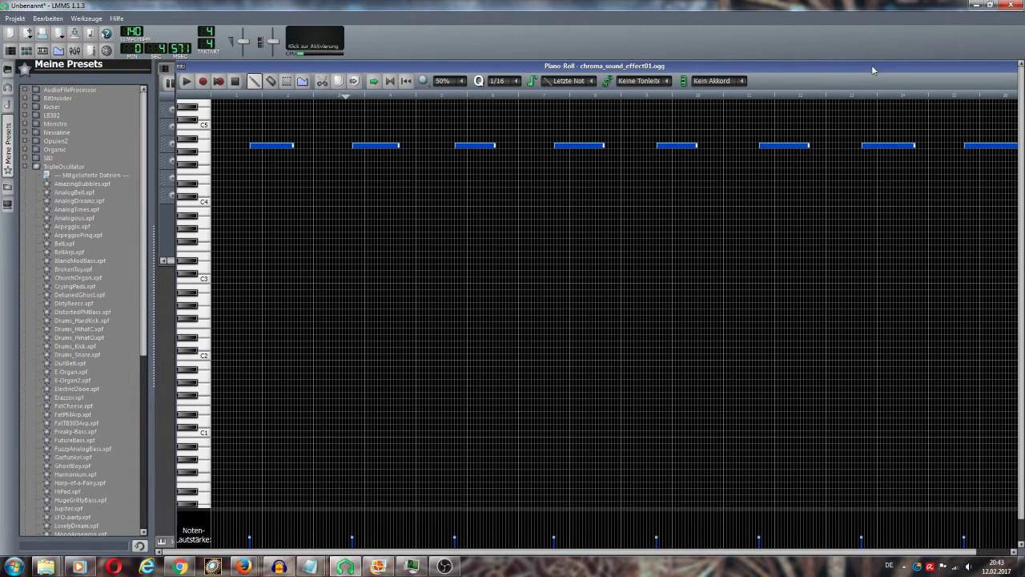
- Close the chroma_sound_effect01.ogg Piano-Roll and switch to the untitled Notepad note
left_click_drag(873, 71, 784, 81)
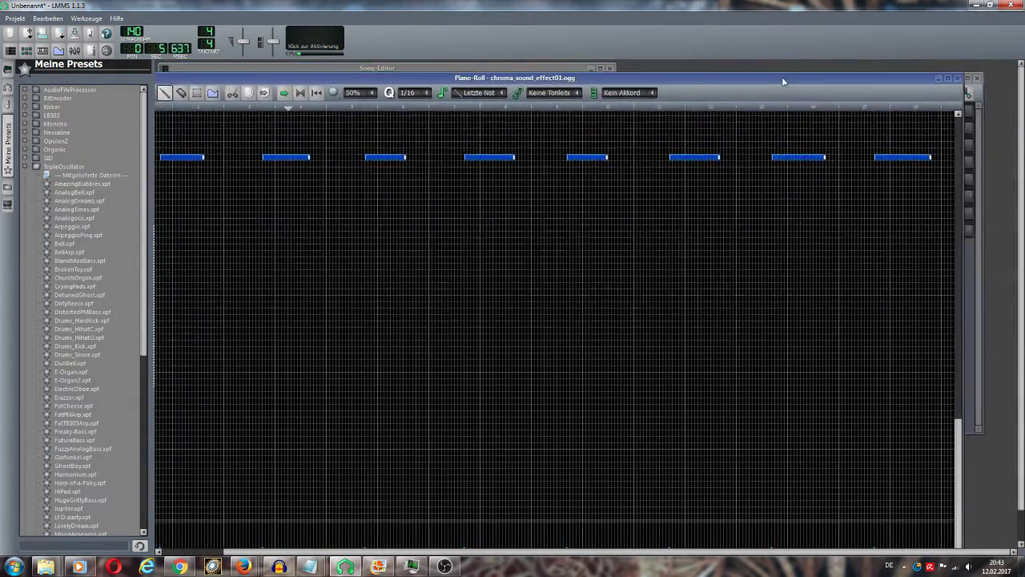
left_click(958, 79)
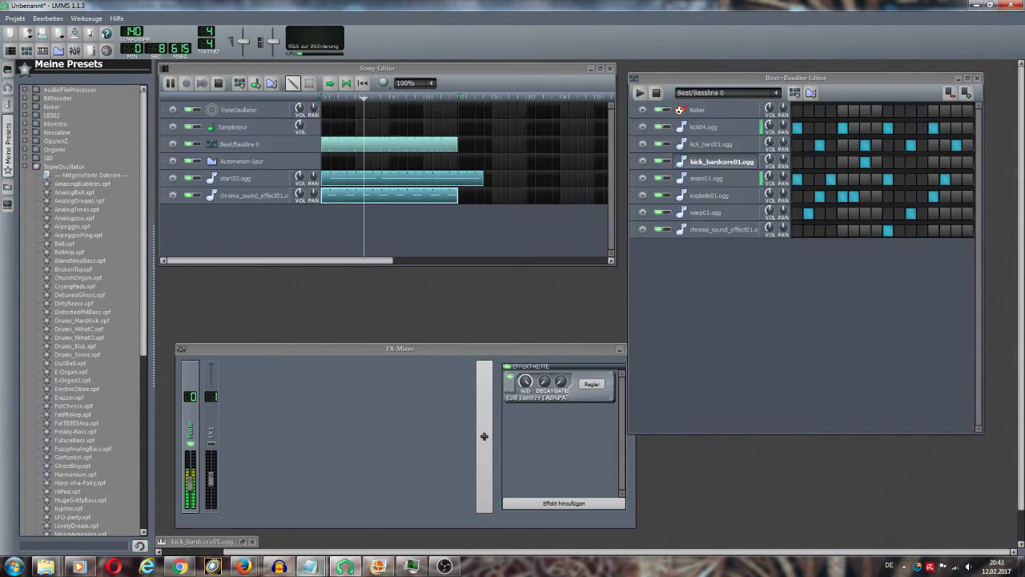
mouse_move(313, 569)
left_click(345, 519)
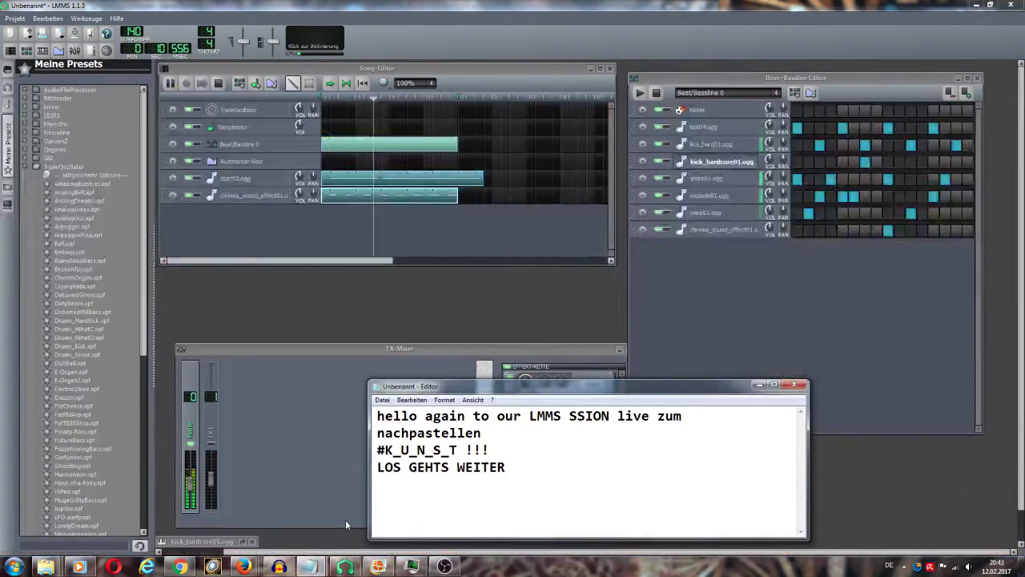
- Leave a blank line below the text and add "MIAU-EINDEUTIG EIN LIED FÜR DIE" followed by the dedicatee's name
type("MIAU")
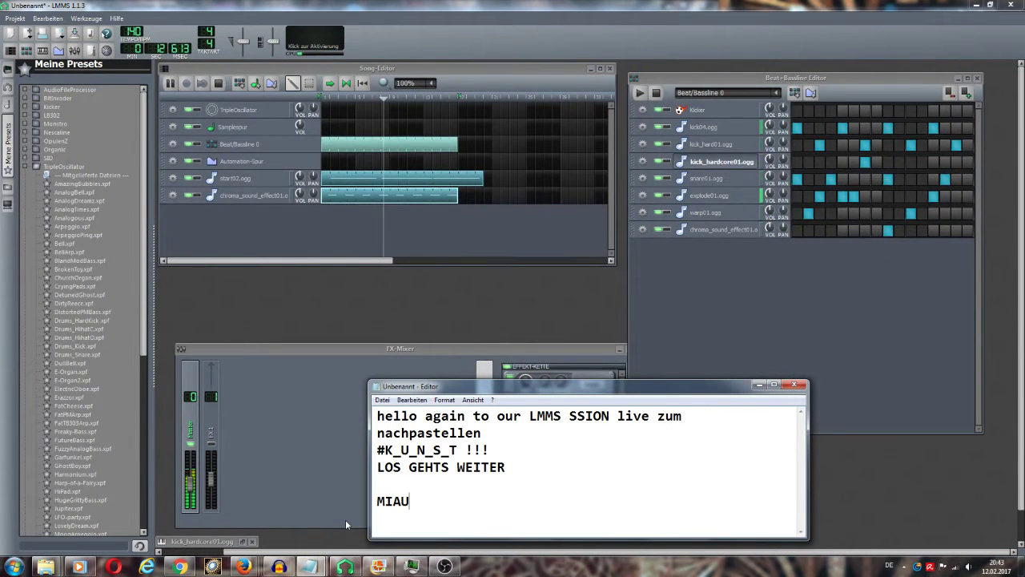
type("-EIN")
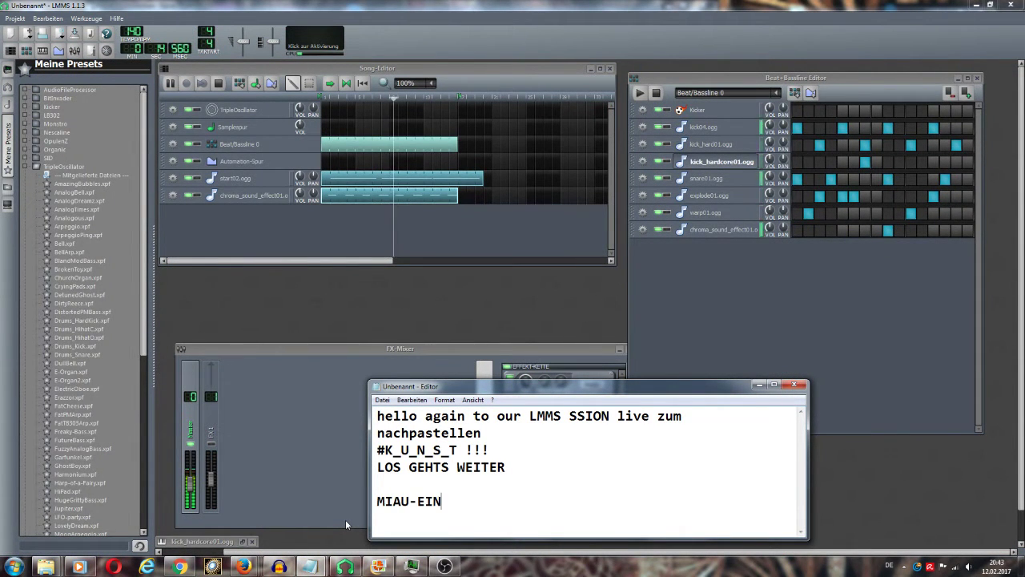
type("DEUTIG ")
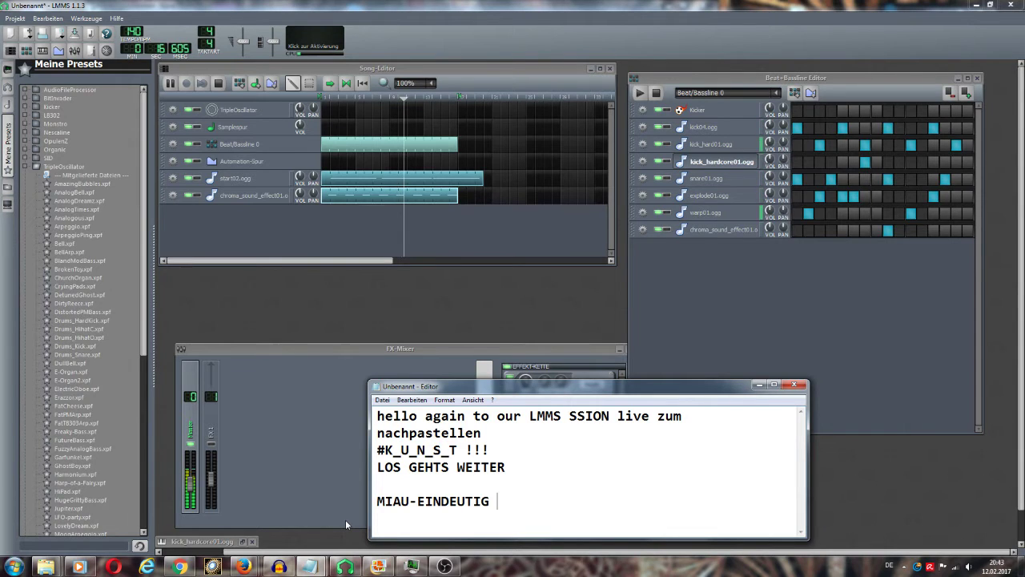
type("EIN LIED F")
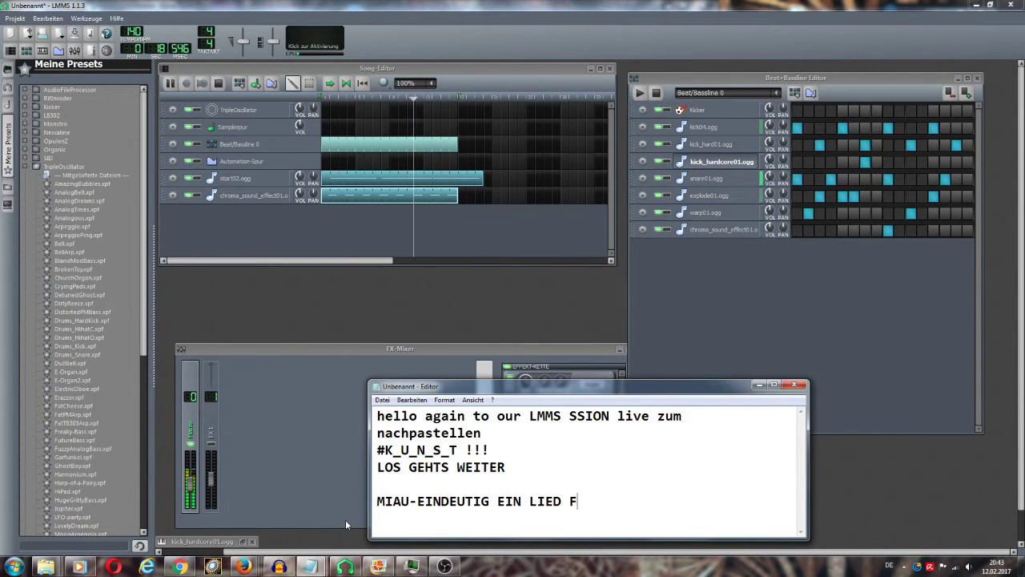
type("ÜR DIE LOTTE")
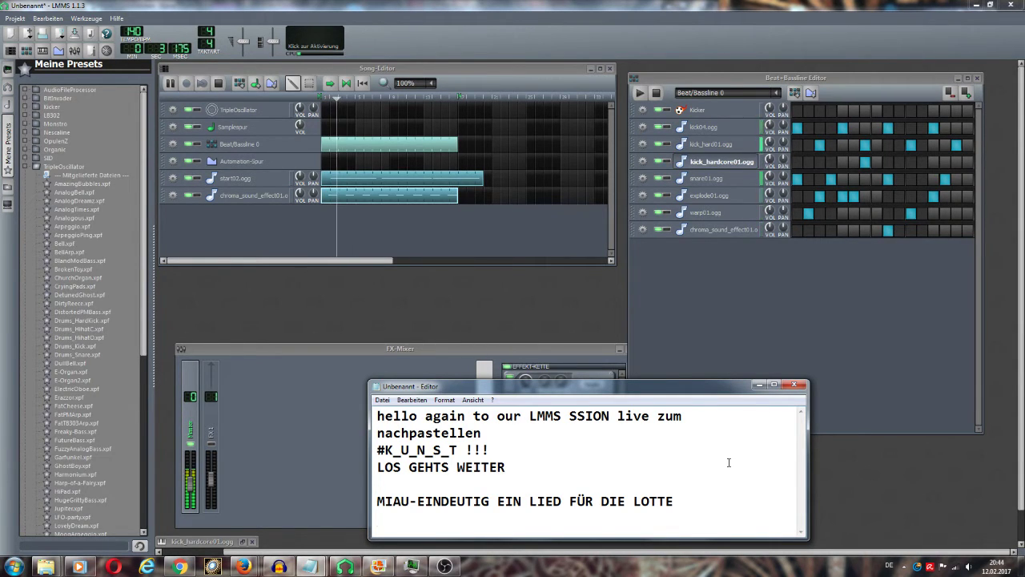
- Add the line "AUGE HEILE AUGE" below the dedication in the note, followed by two lines reading "MIAU MIAU"
type("AUGE HEI")
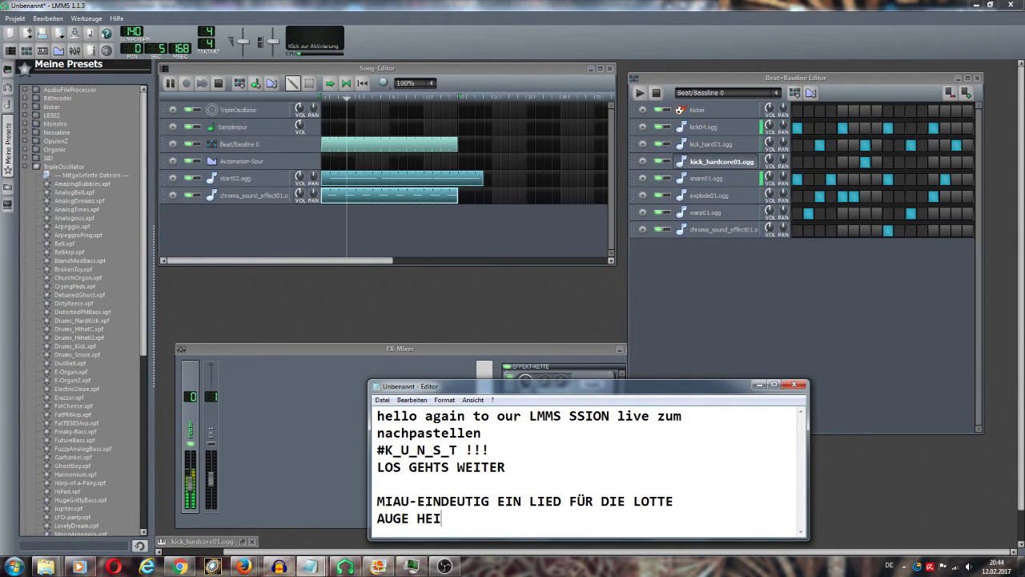
type("LE AUGE")
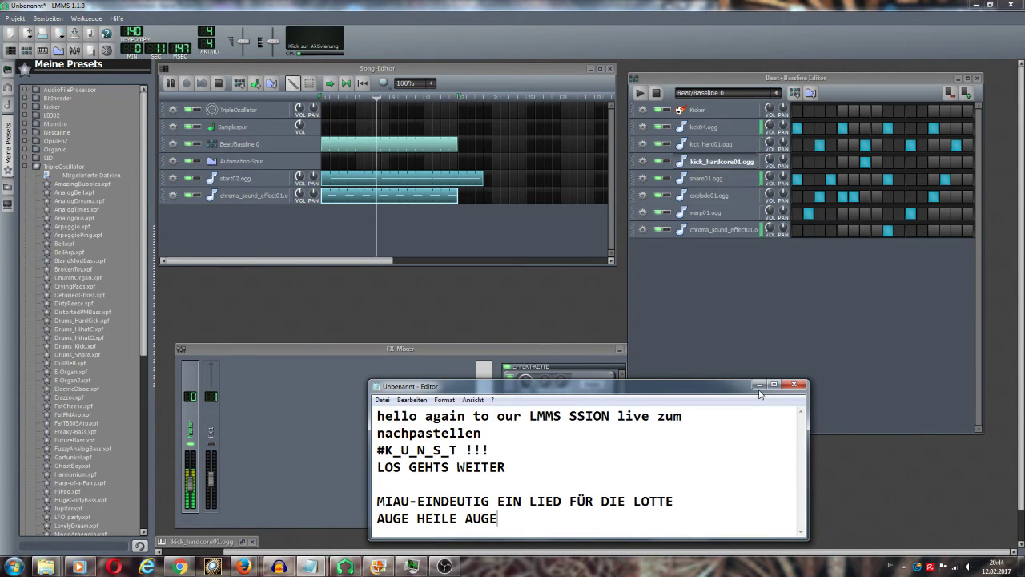
key("Return")
type("MIAU MI")
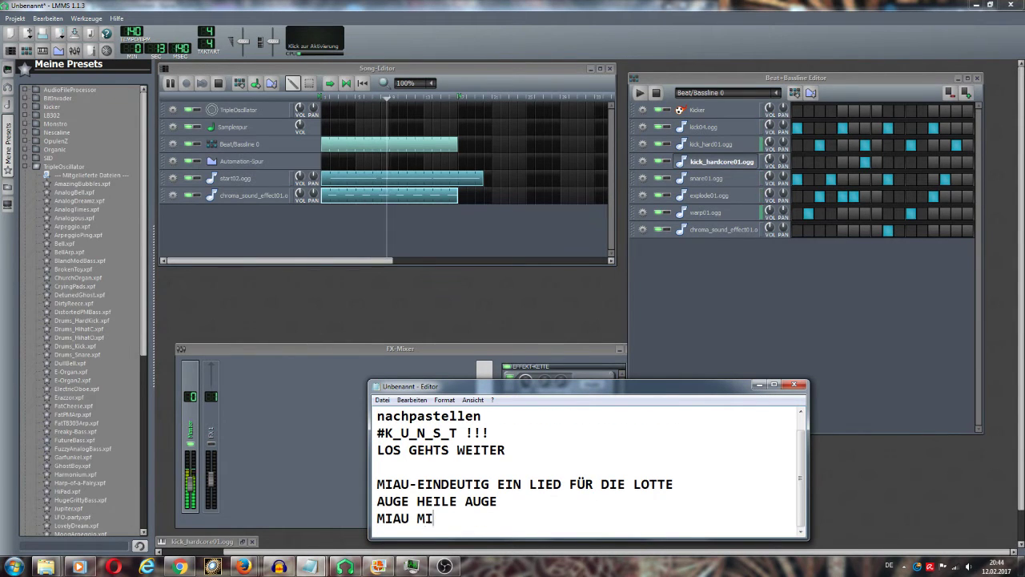
type("AU")
key("Return")
type("MI")
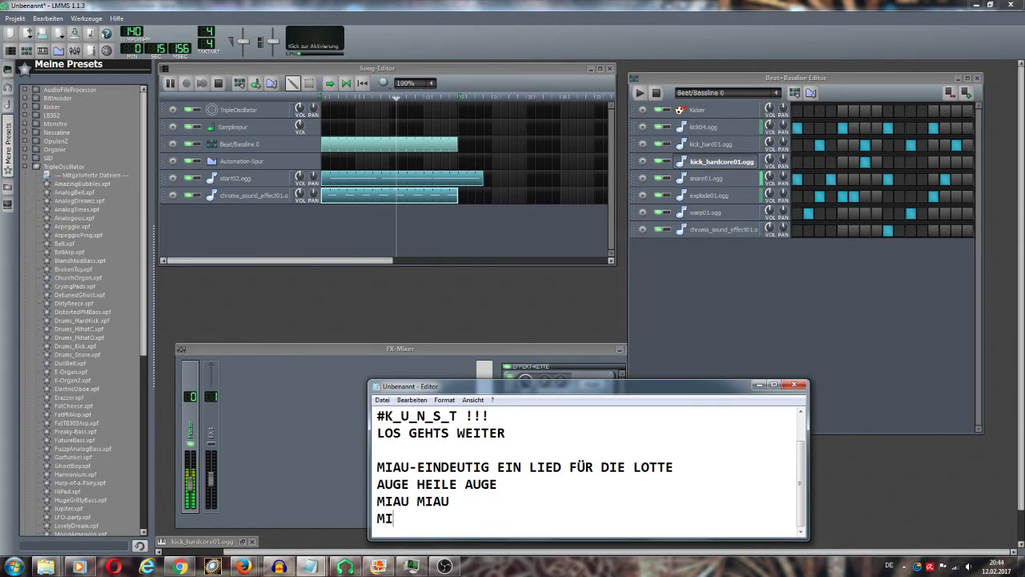
type("AU MIAU")
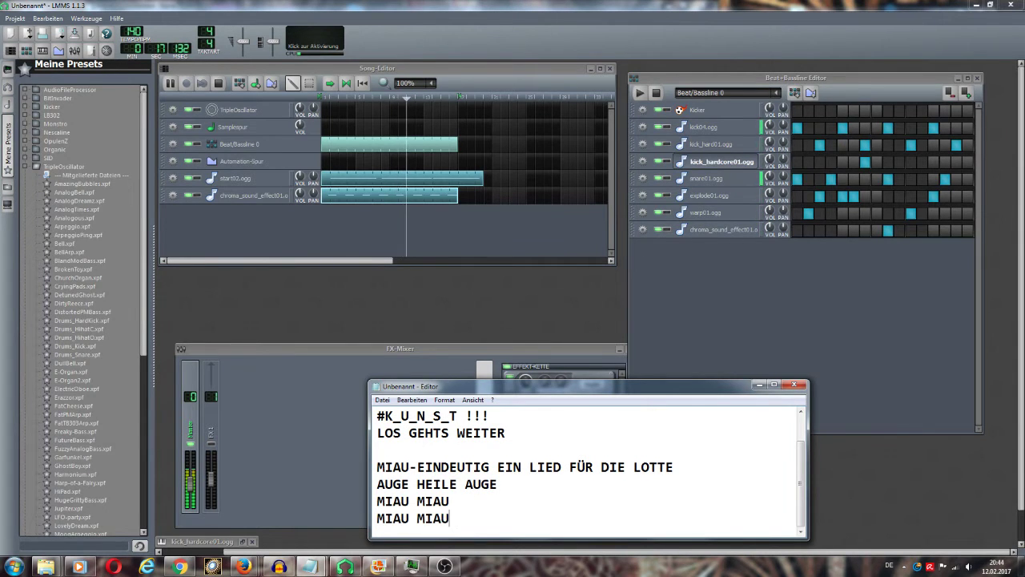
- Add two more "MIAU MIAU" lines to the note and finish with the line "MAI AUS"
key("Return")
type("MIAU M")
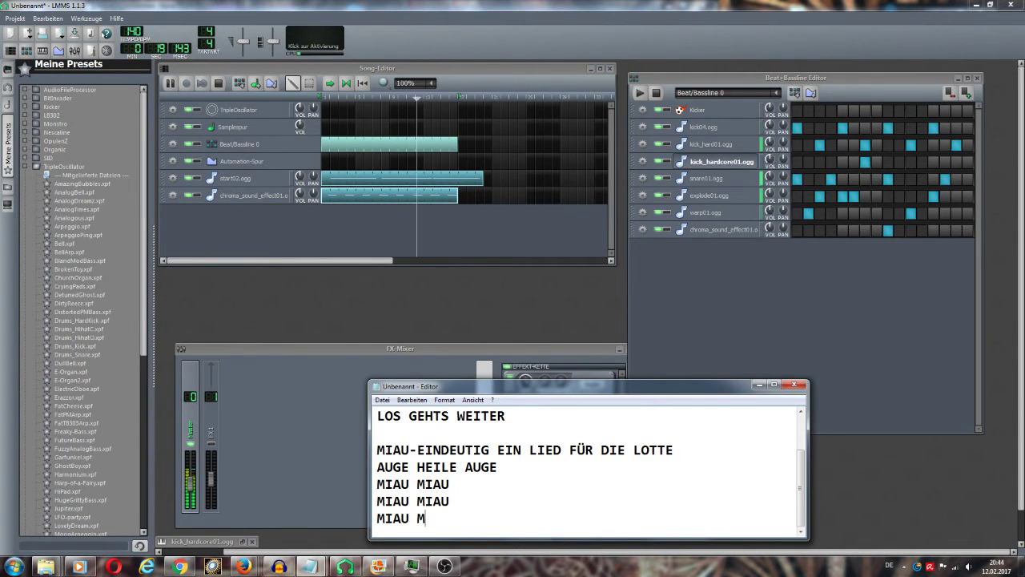
type("IAU")
key("Return")
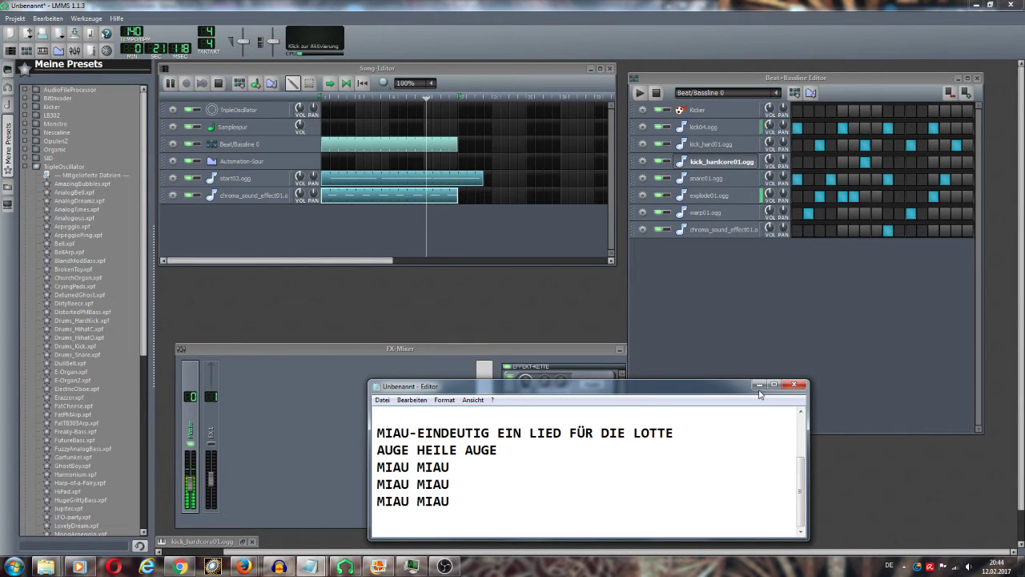
type("MIAU ")
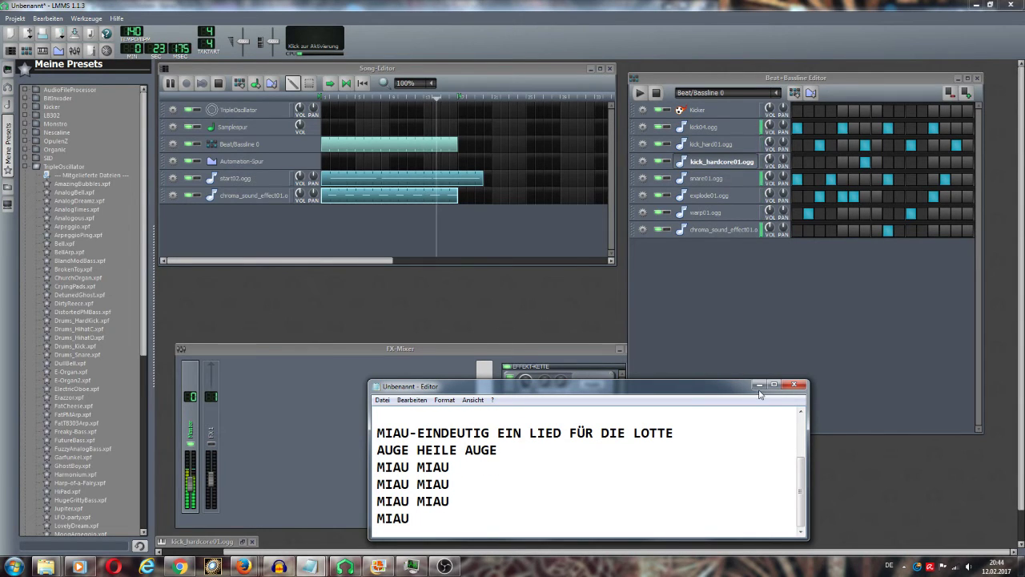
type("MIAU")
key("Return")
type("MAIU")
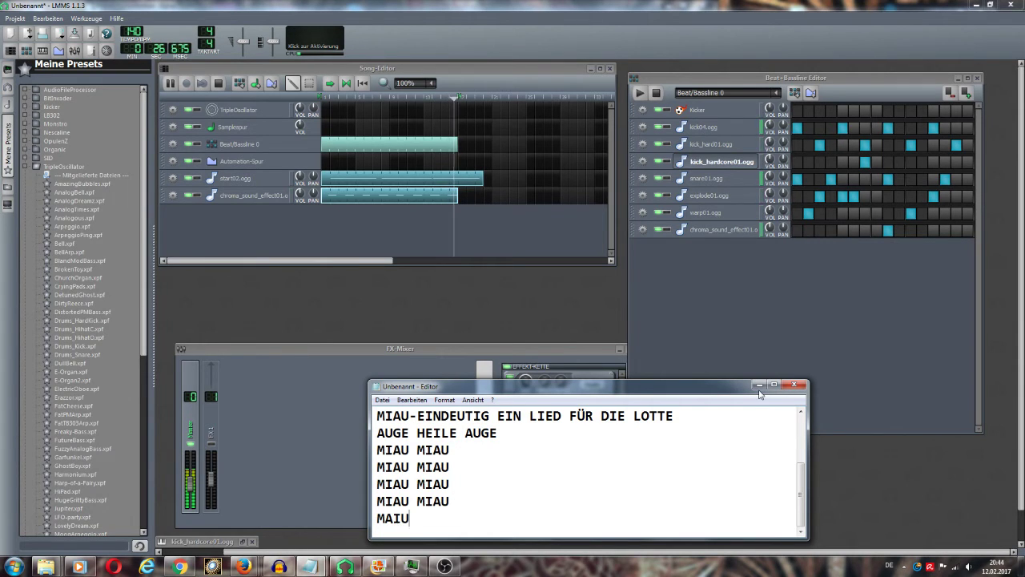
key("BackSpace")
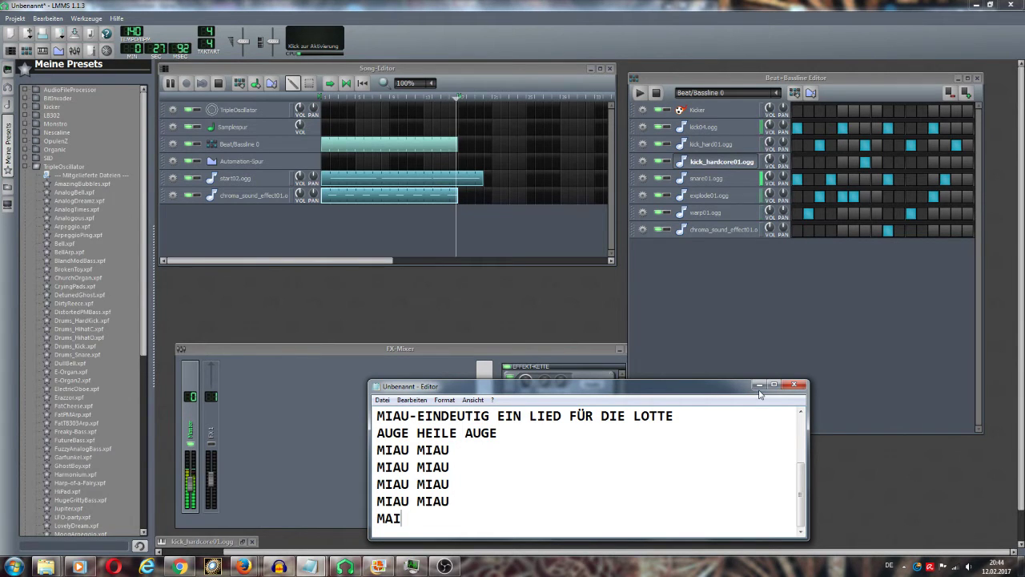
type("AUS")
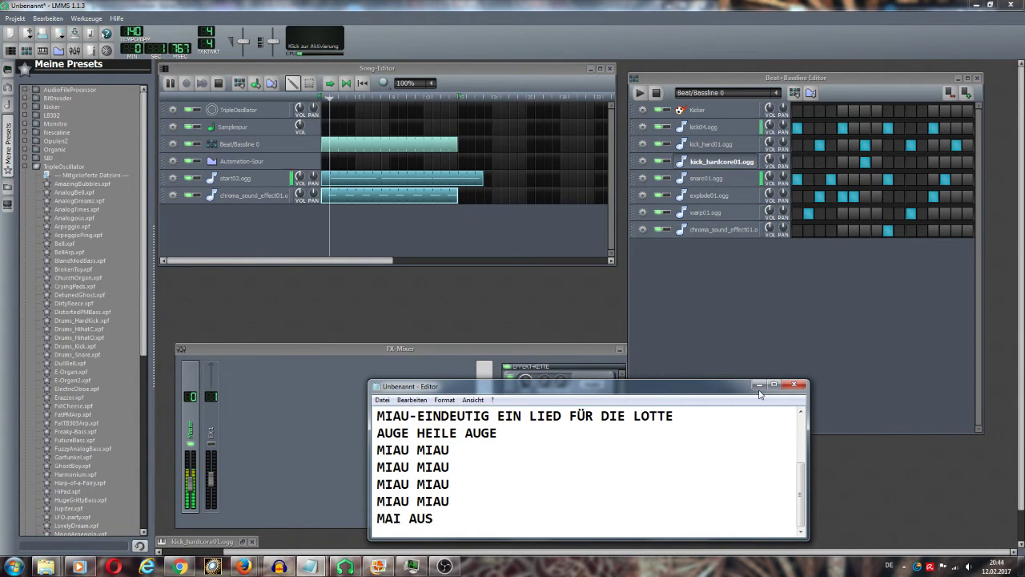
- Switch back to LMMS, preview the TripleOscillator presets Arpeggio, Bell and BrokenToy, and browse the rest of the list
left_click(693, 311)
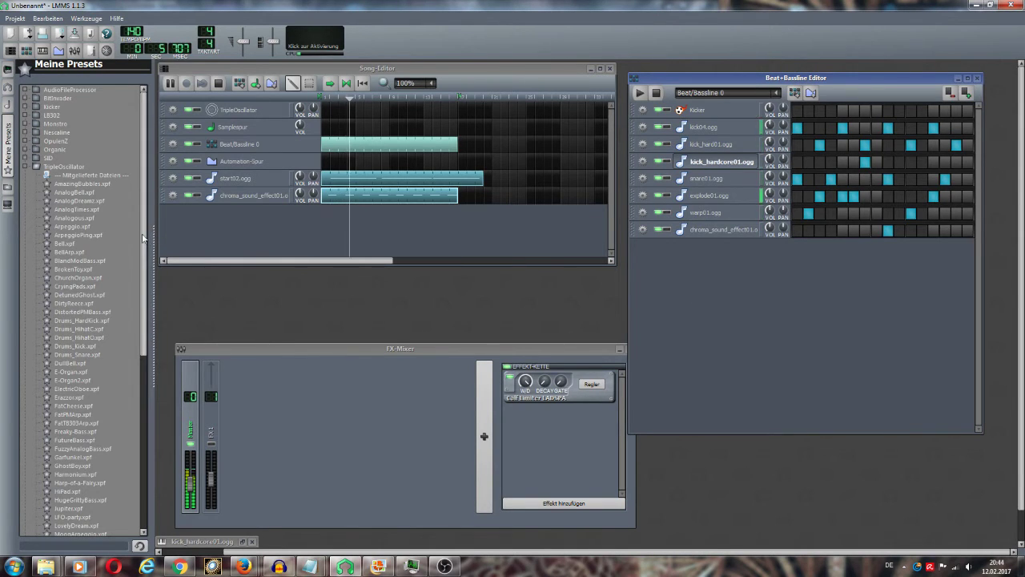
left_click(84, 228)
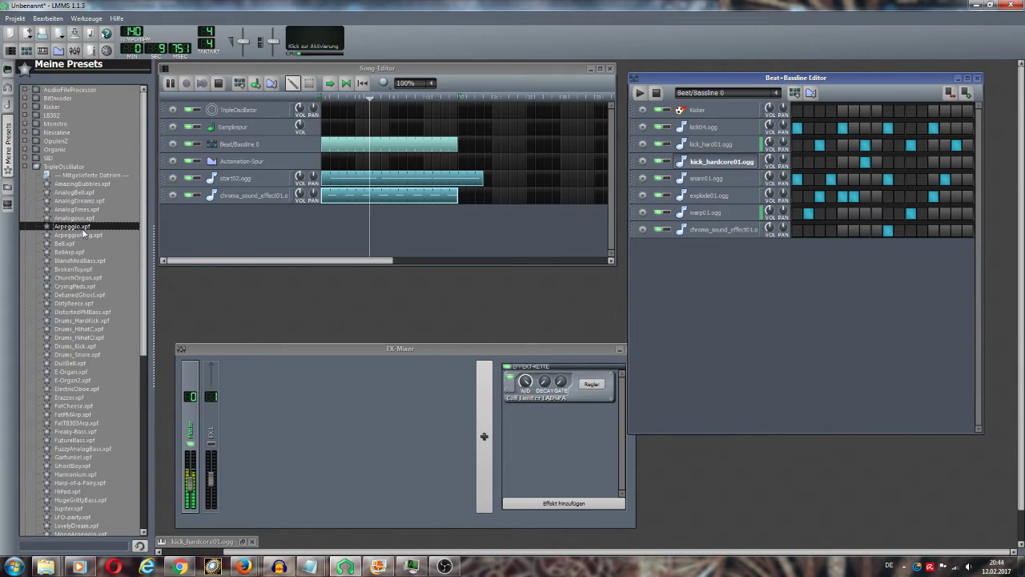
left_click(72, 244)
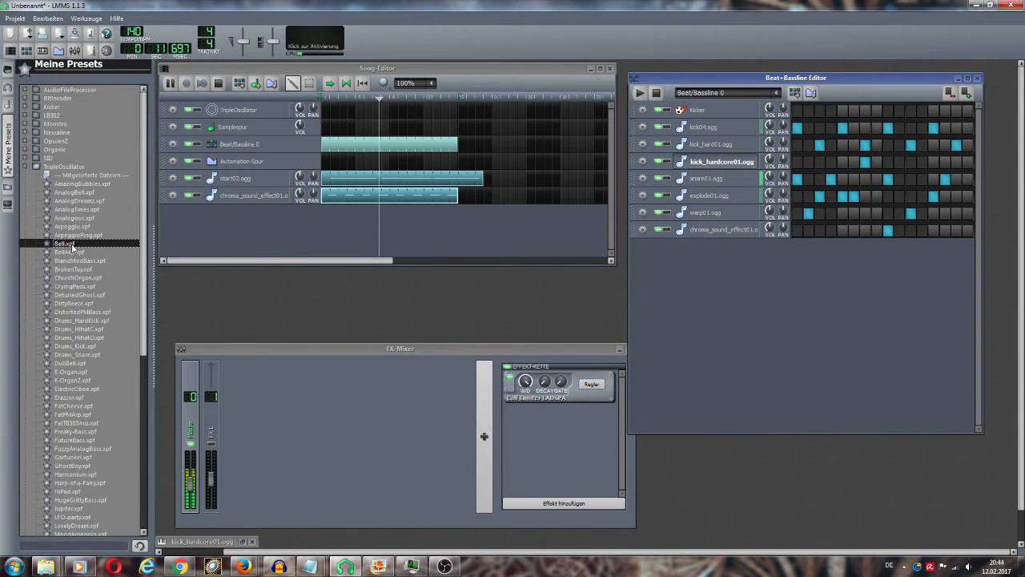
left_click(73, 269)
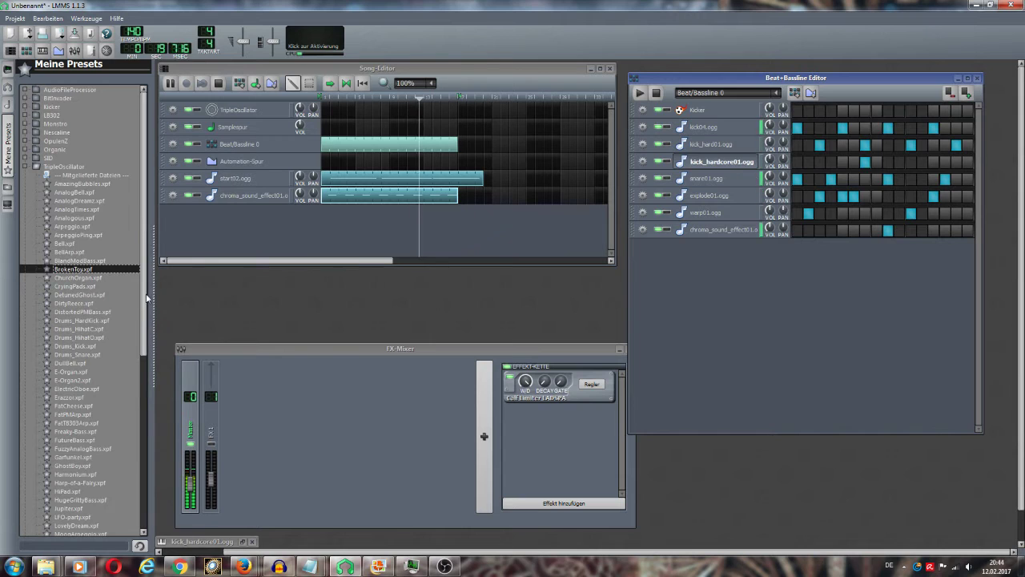
left_click_drag(147, 300, 144, 472)
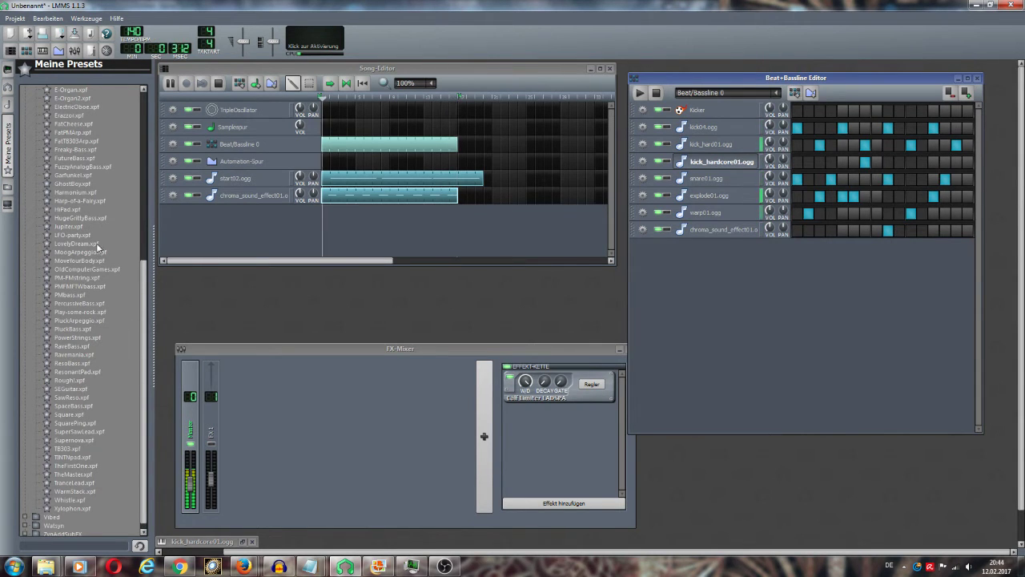
- Mute chroma_sound_effect01.ogg and start02.ogg in the song, and chroma_sound_effect01.ogg, warp01.ogg and explode01.ogg in the beat
left_click(192, 196)
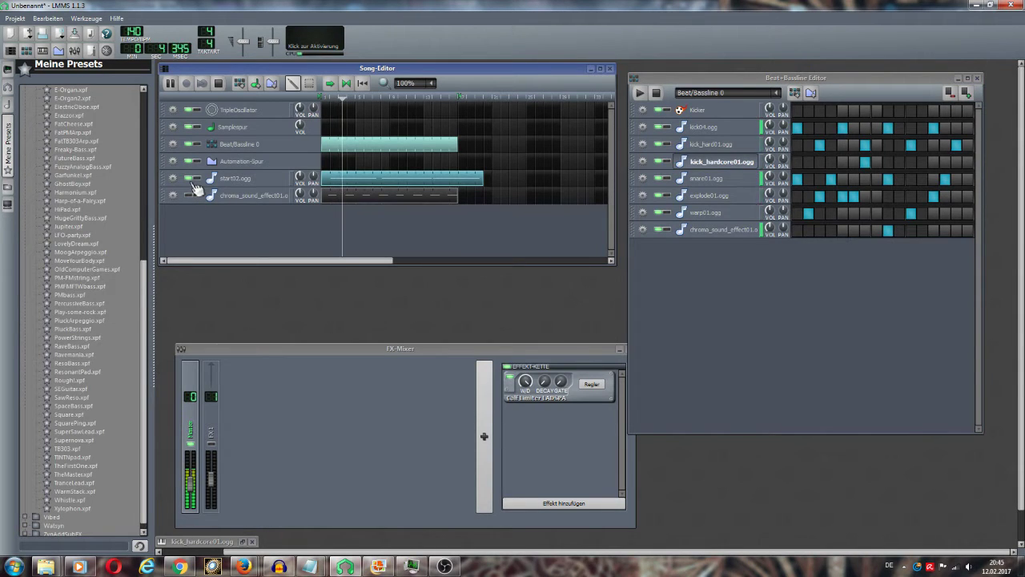
left_click(192, 179)
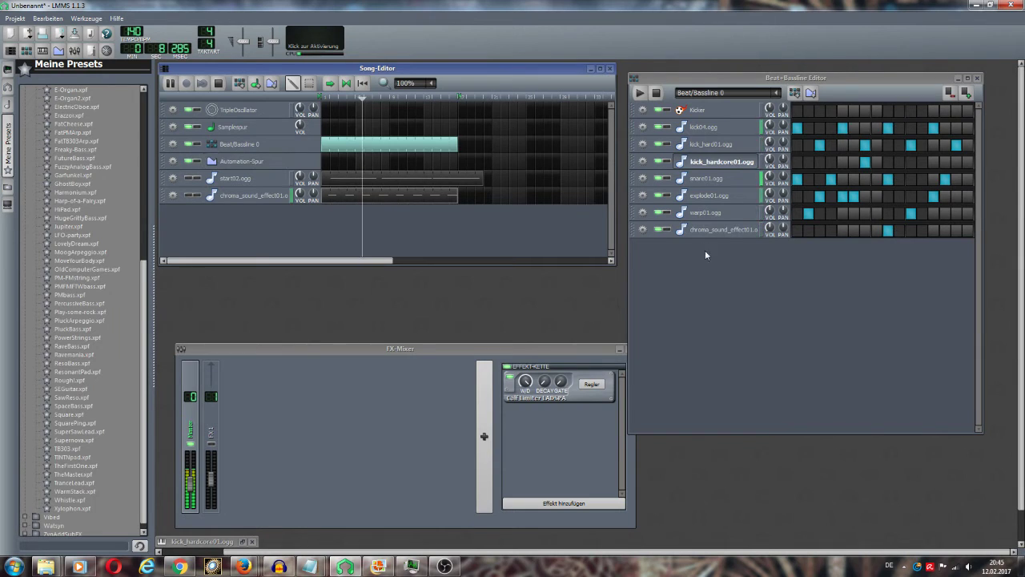
left_click(664, 230)
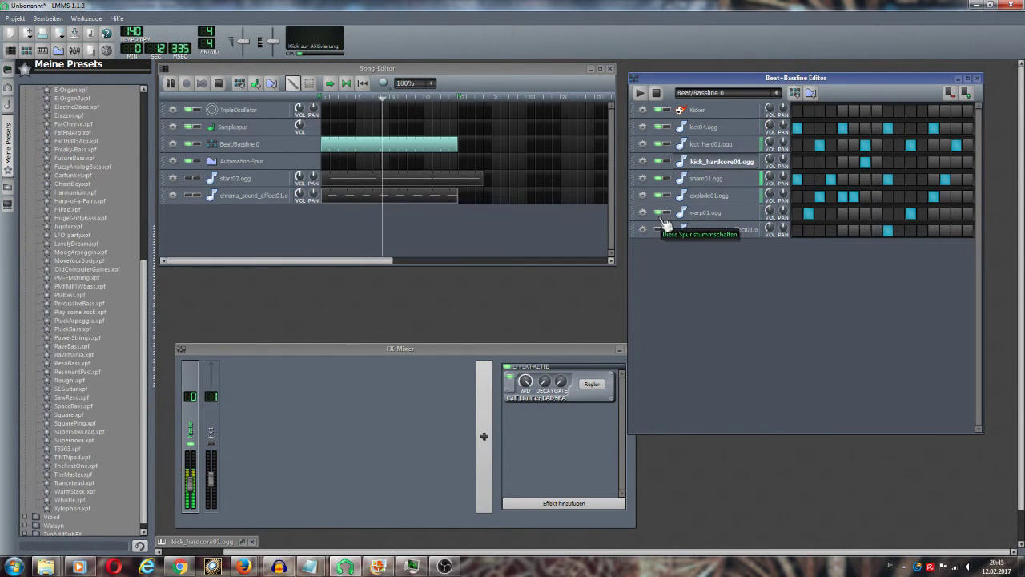
left_click(662, 213)
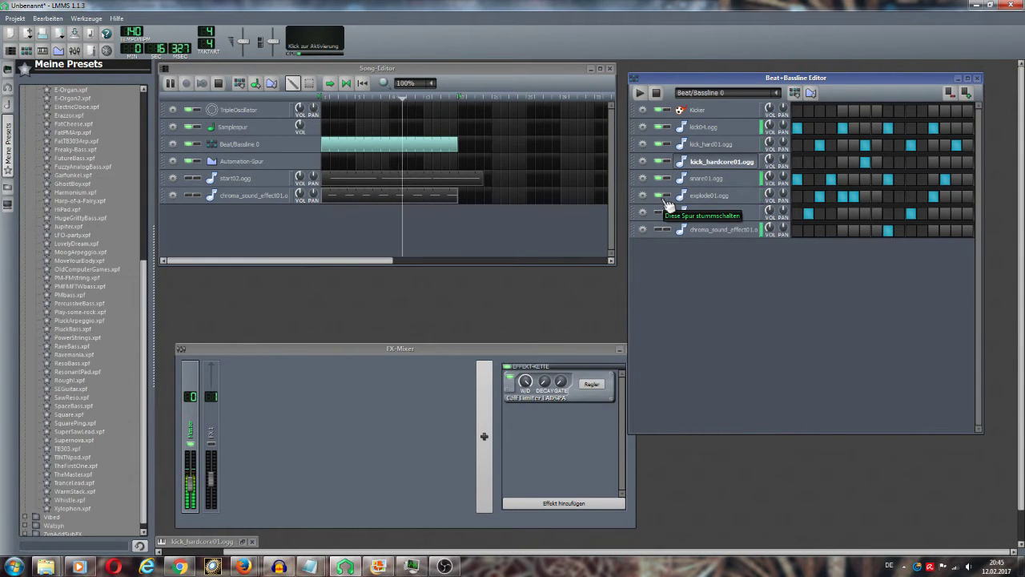
left_click(664, 197)
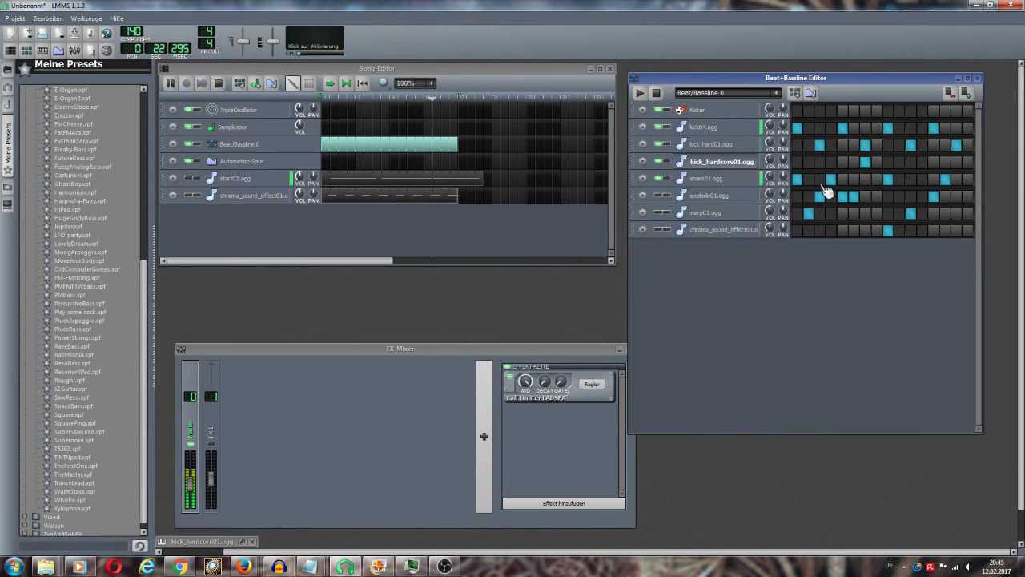
- Mute the snare01.ogg track in the Beat+Bassline Editor and remove it
left_click(663, 179)
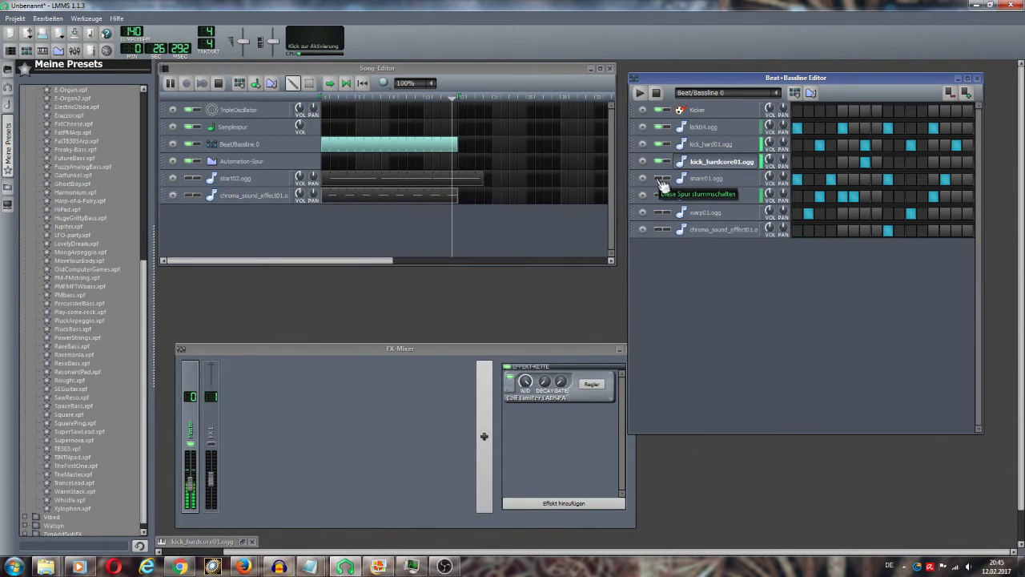
left_click(643, 179)
left_click(656, 206)
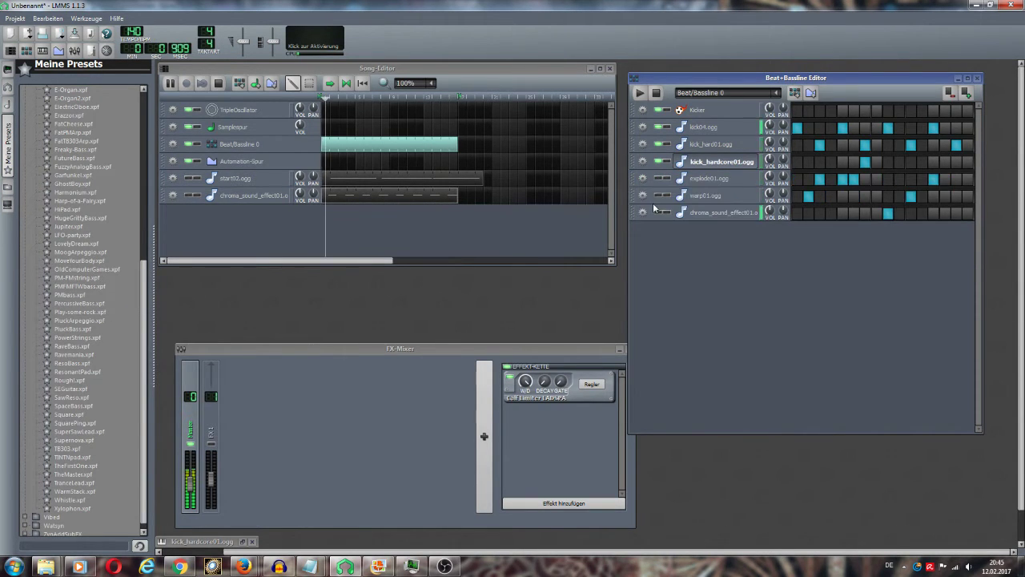
- Mute kick_hardcore01.ogg in the beat, and repeatedly mute and unmute kick_hard01.ogg to compare the sound, leaving it unmuted
left_click(663, 163)
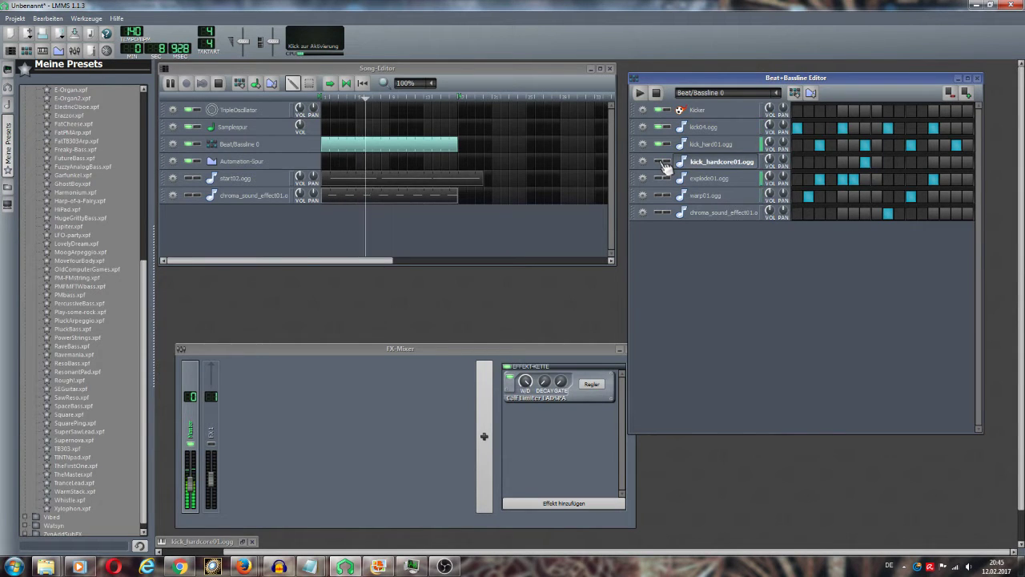
left_click(665, 145)
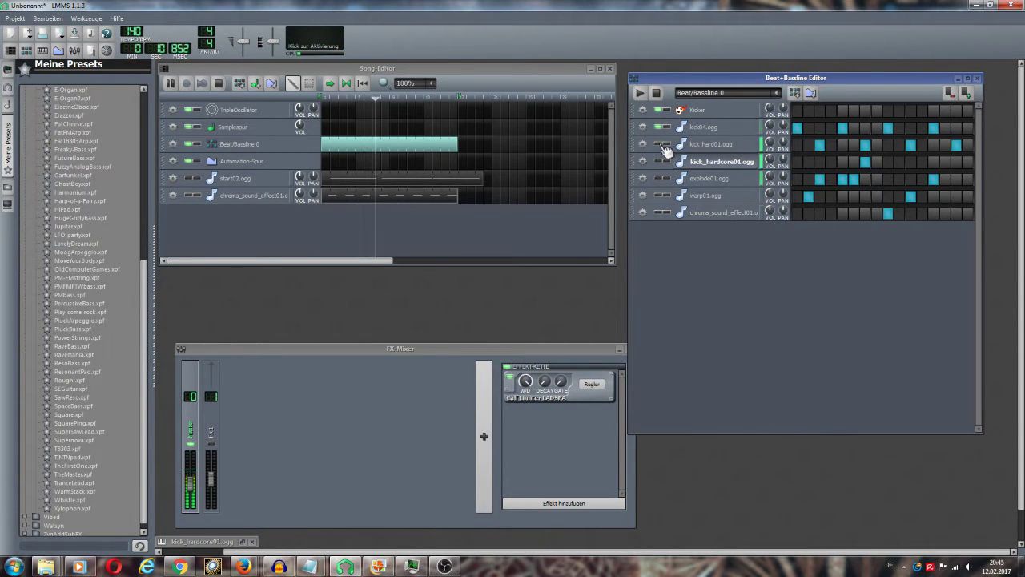
left_click(663, 145)
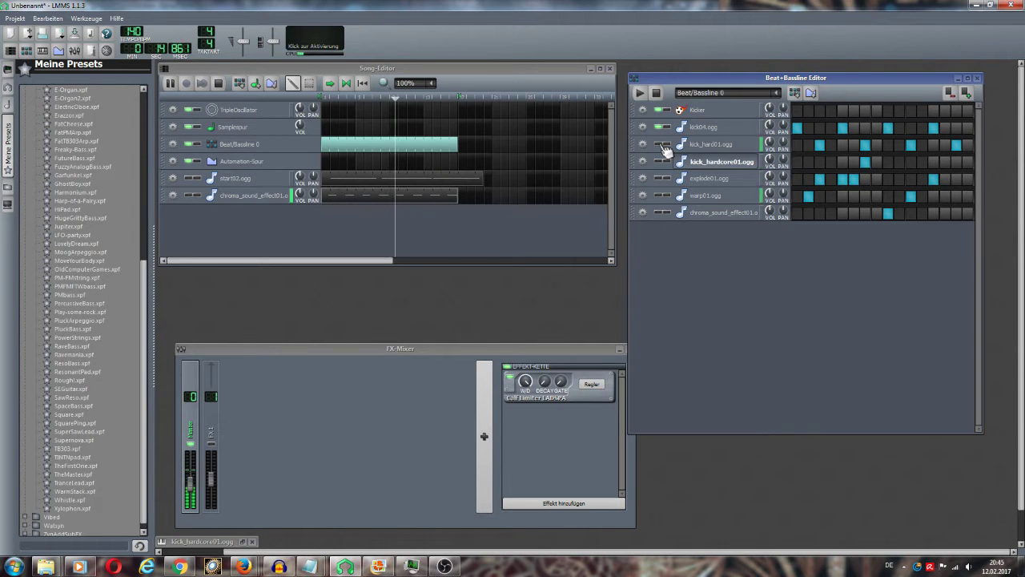
left_click(663, 145)
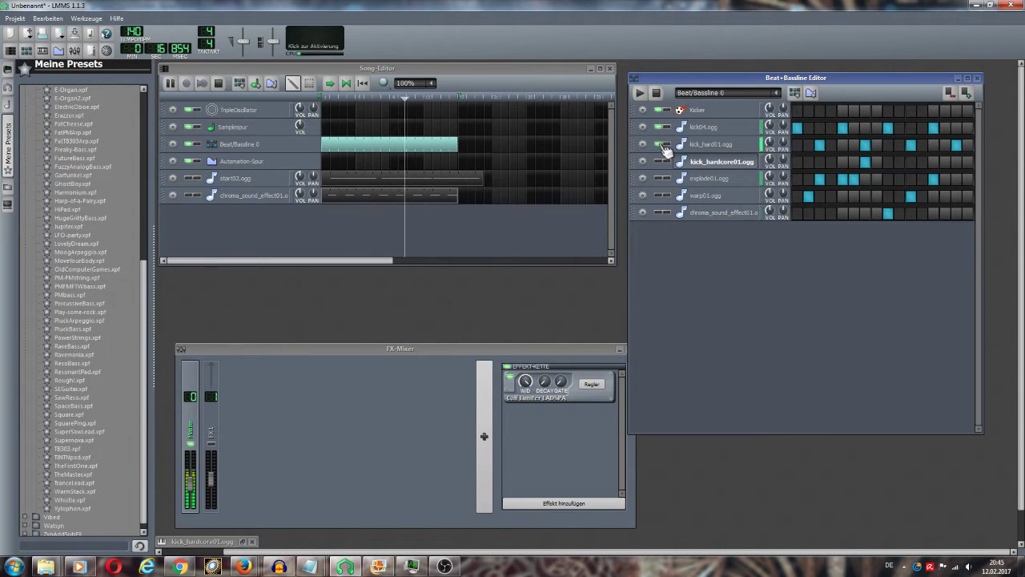
left_click(663, 145)
left_click(663, 145)
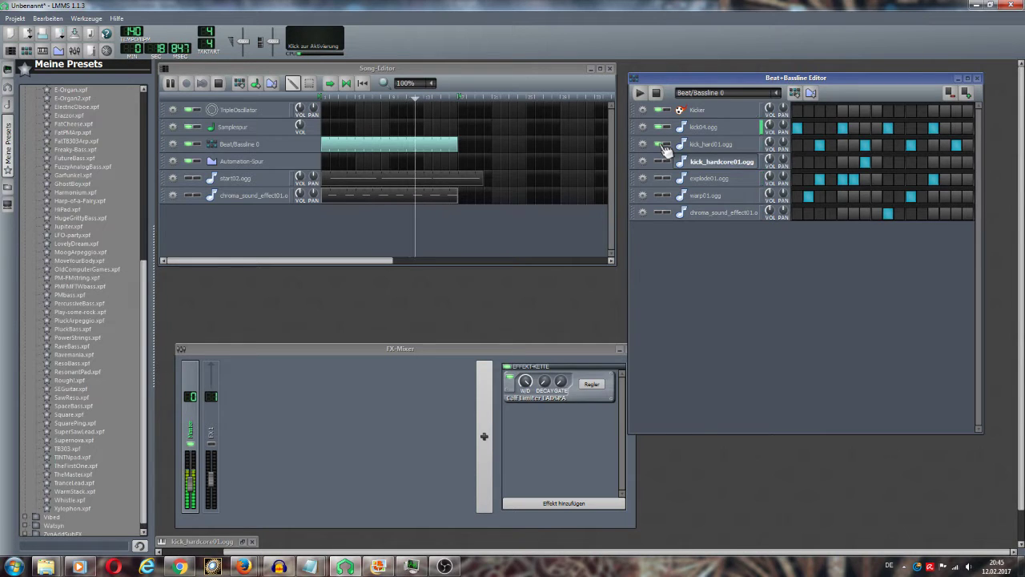
left_click(663, 145)
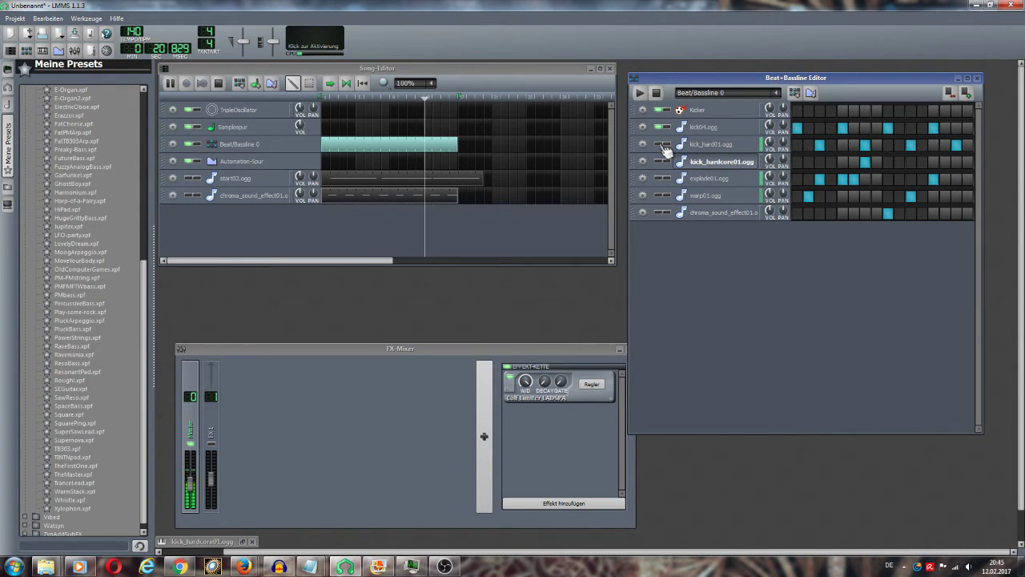
left_click(664, 145)
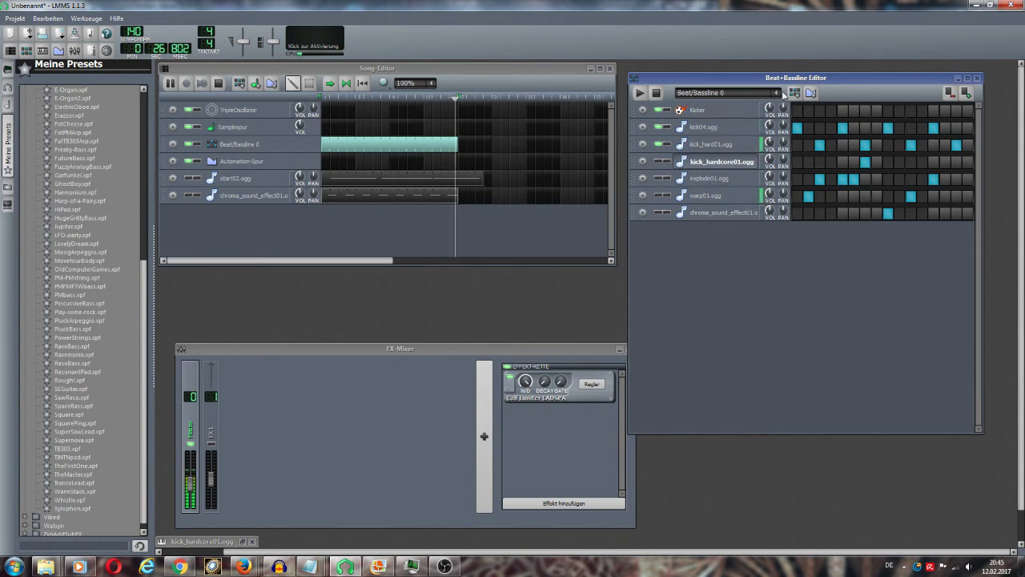
- Add a new empty beat/bassline to the song and switch the Beat+Bassline Editor back to Beat/Bassline 0
left_click(777, 94)
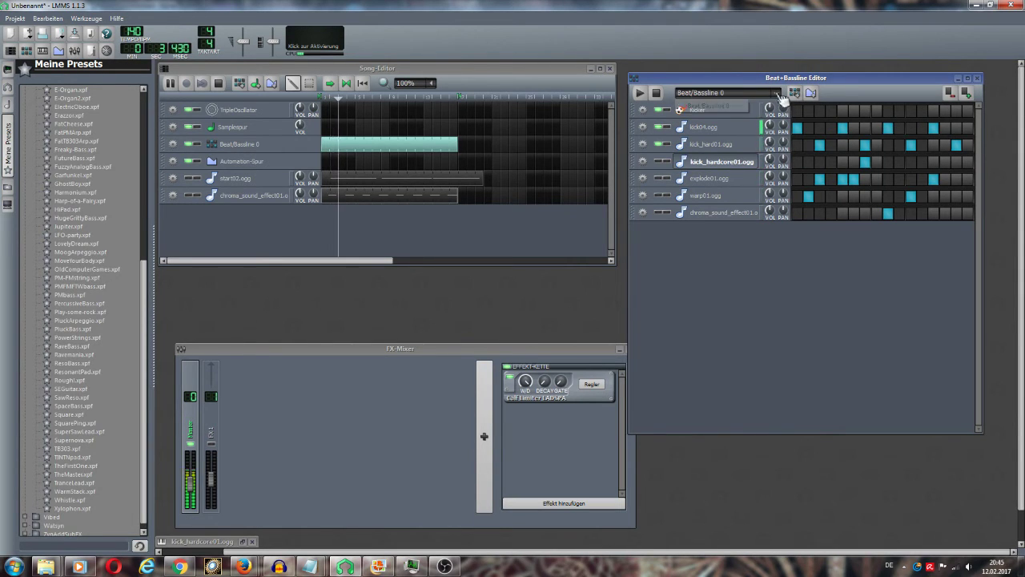
left_click(795, 94)
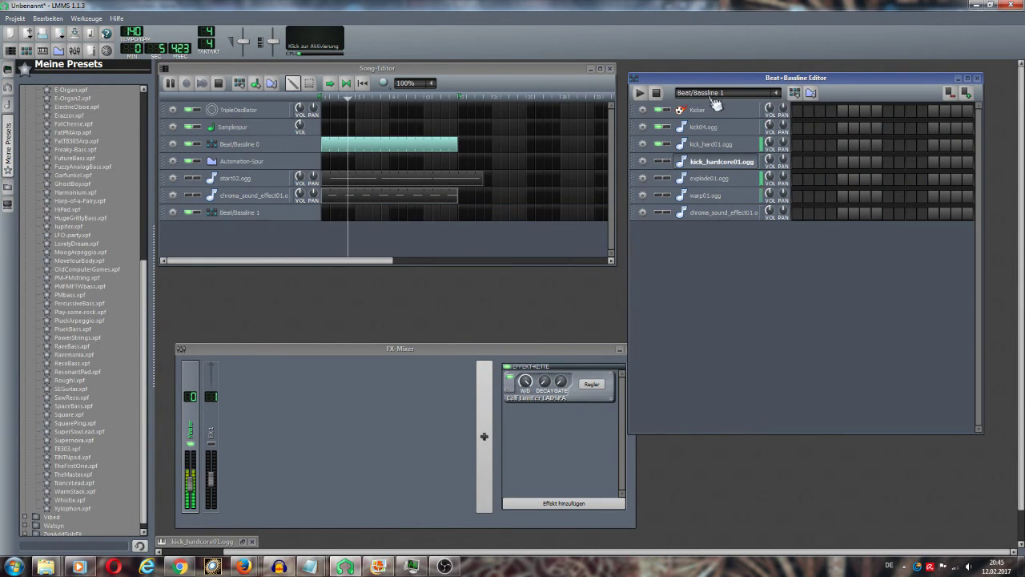
left_click(781, 95)
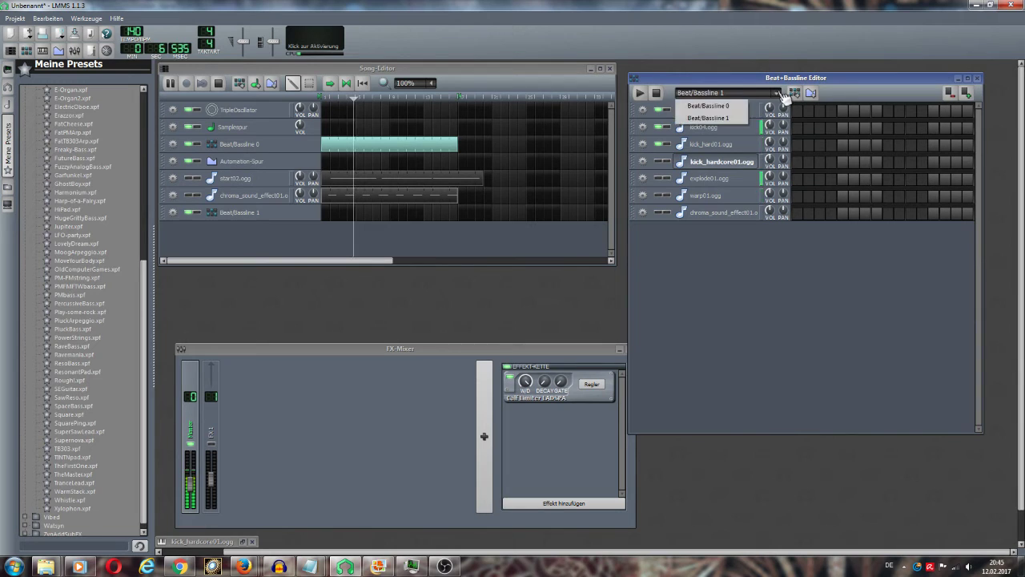
left_click(738, 105)
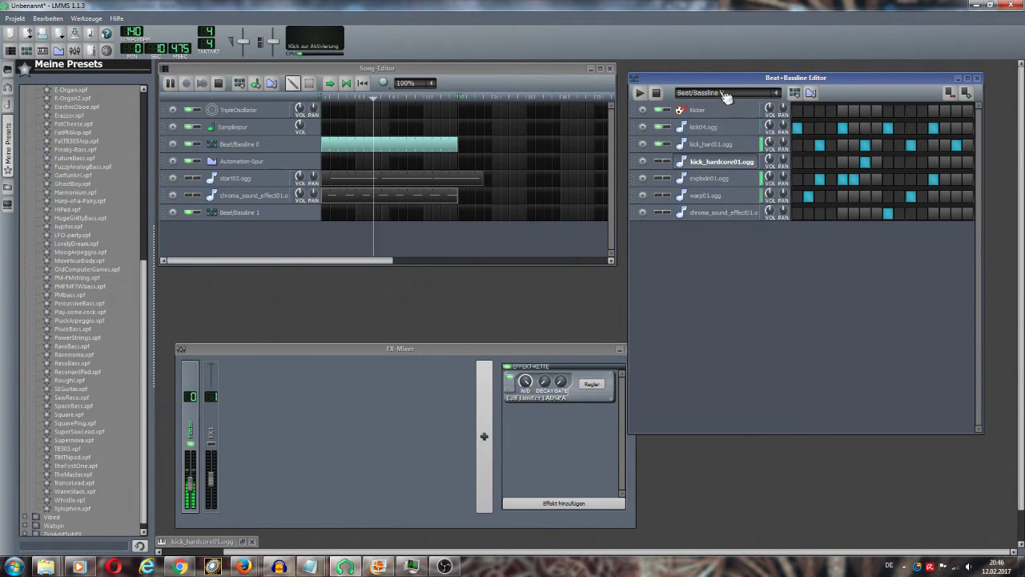
left_click(778, 94)
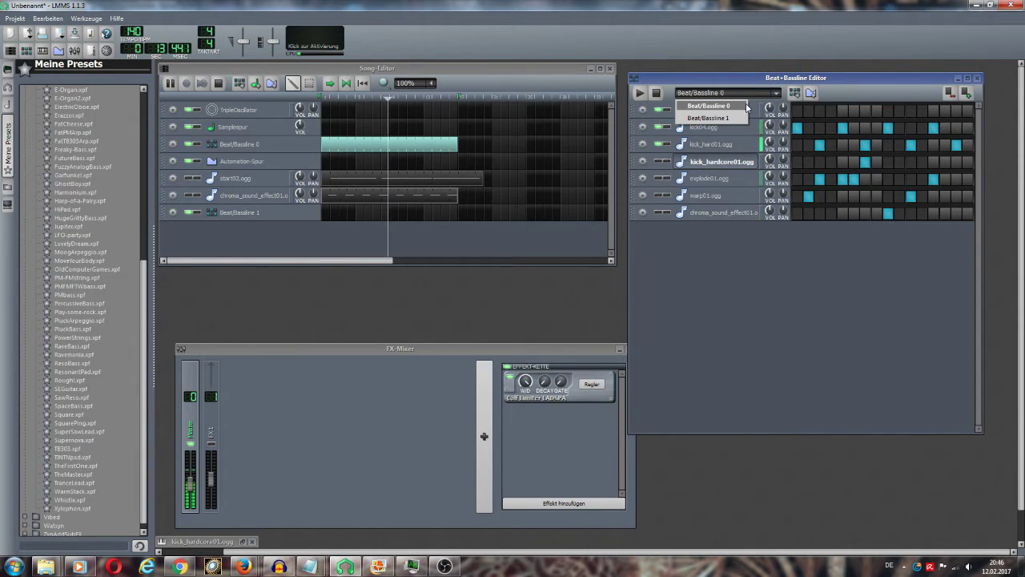
left_click(663, 151)
left_click(662, 146)
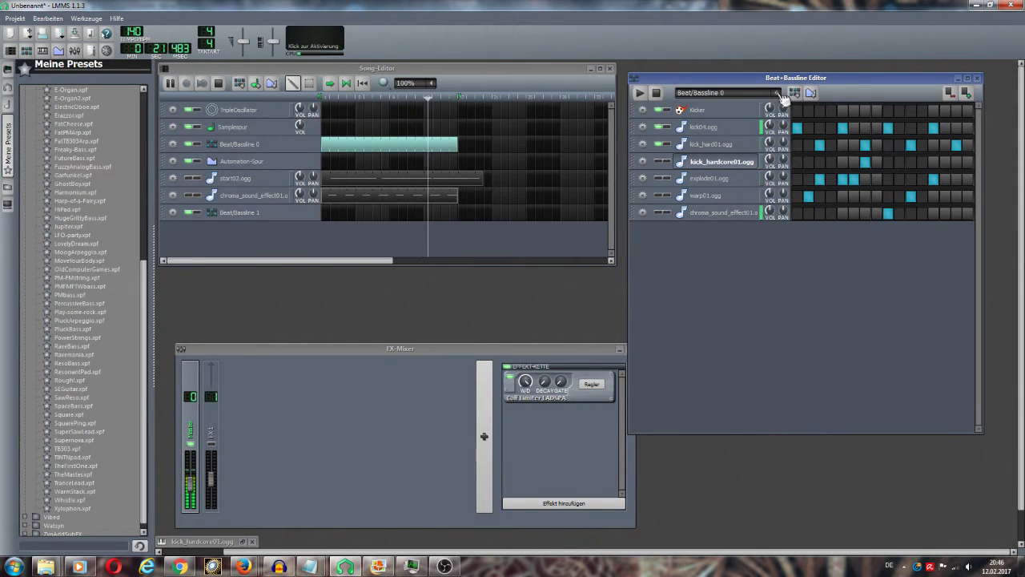
- Switch the Beat+Bassline Editor to Beat/Bassline 1 and place kick04.ogg hits on steps 1, 5, 9 and 13
left_click(781, 94)
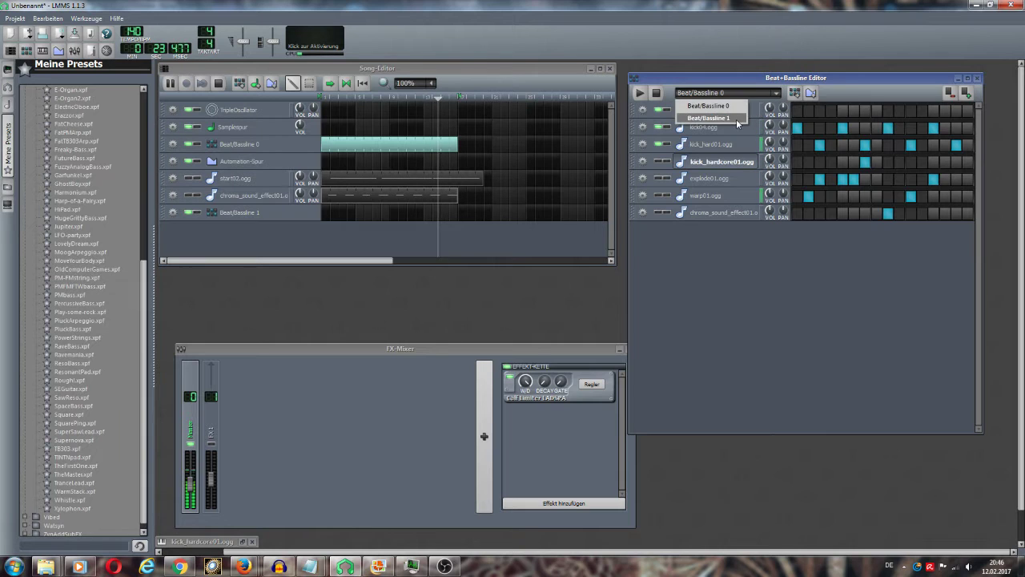
left_click(733, 119)
left_click(798, 128)
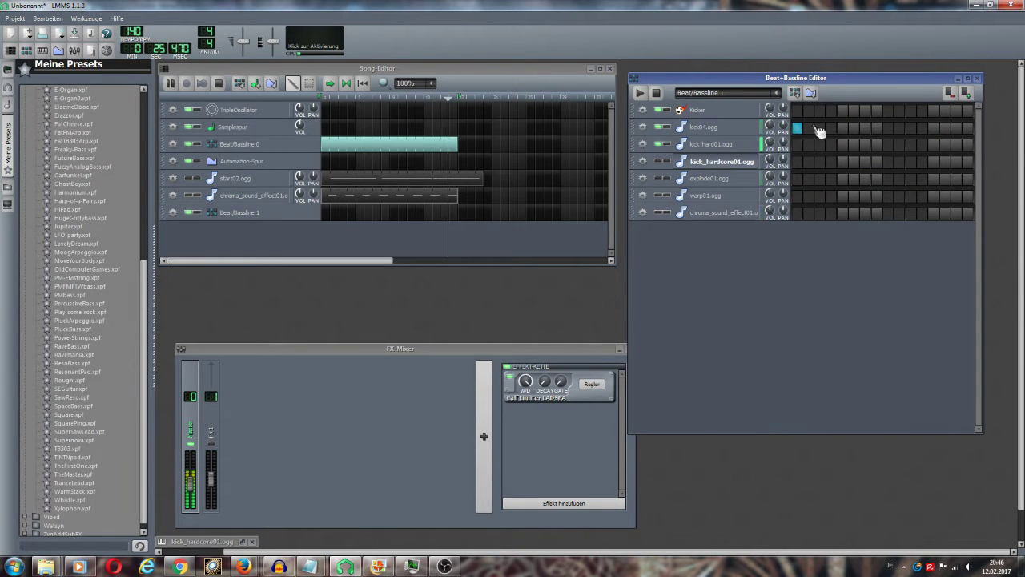
left_click(843, 128)
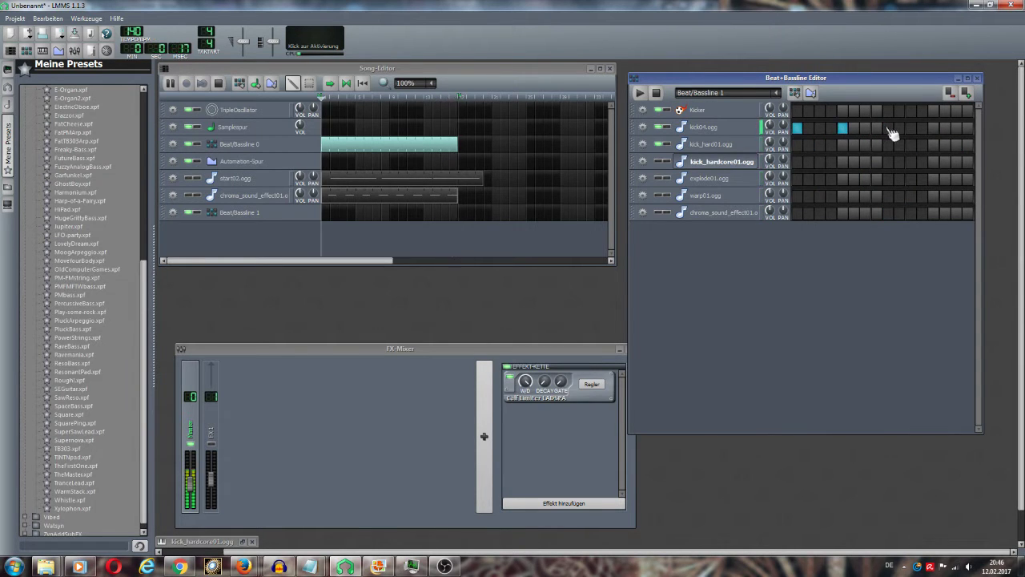
left_click(888, 129)
left_click(934, 128)
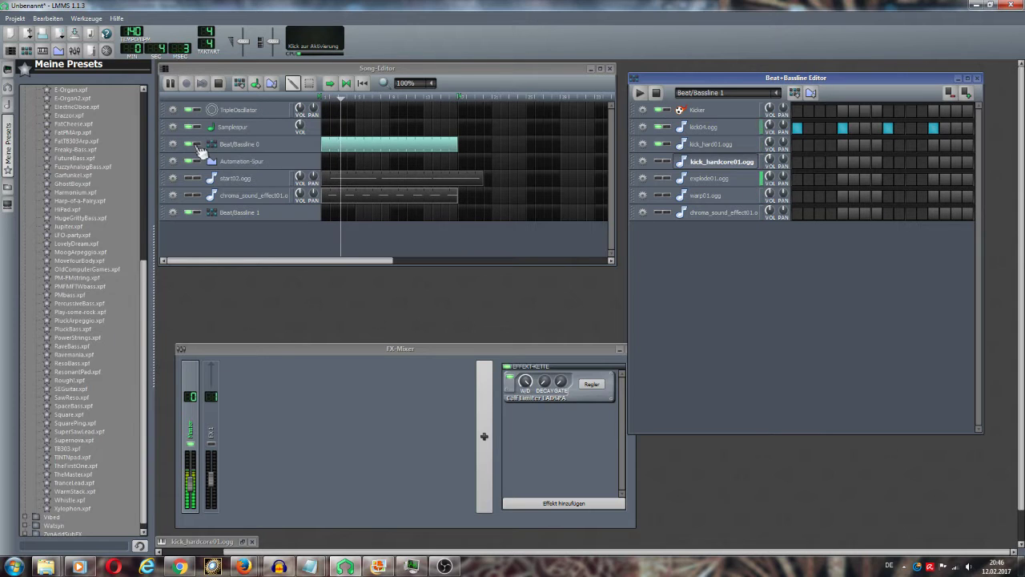
- Add another beat/bassline directly below Beat/Bassline 0 in the song and place kick04.ogg hits on its steps 1, 5, 9 and 13
left_click(240, 83)
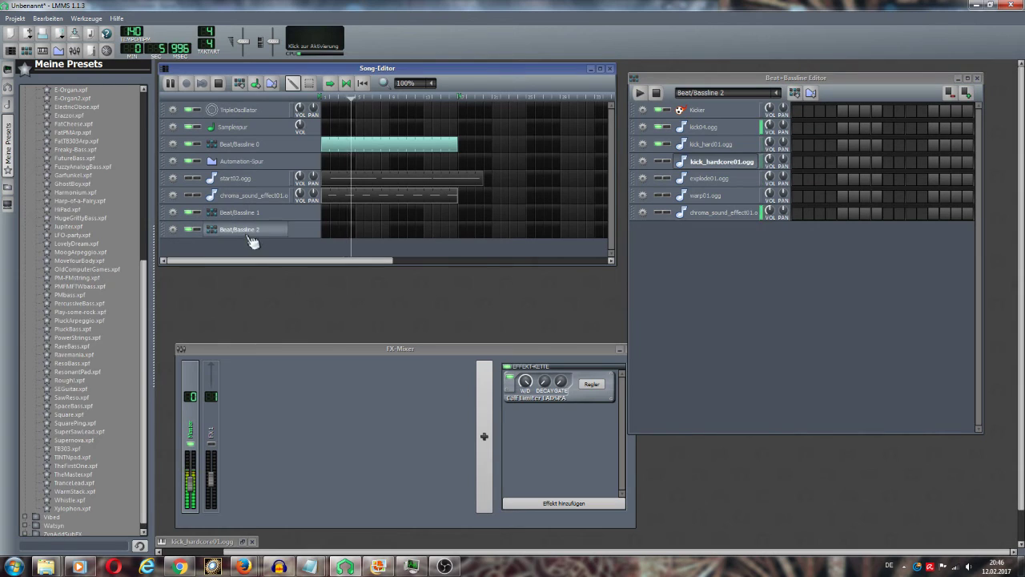
left_click_drag(166, 233, 167, 161)
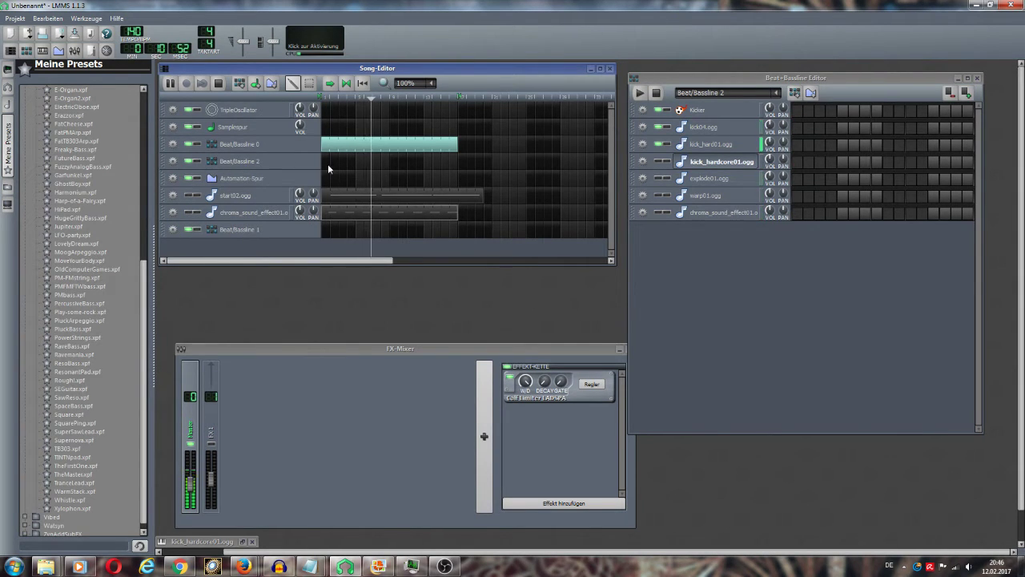
left_click(798, 128)
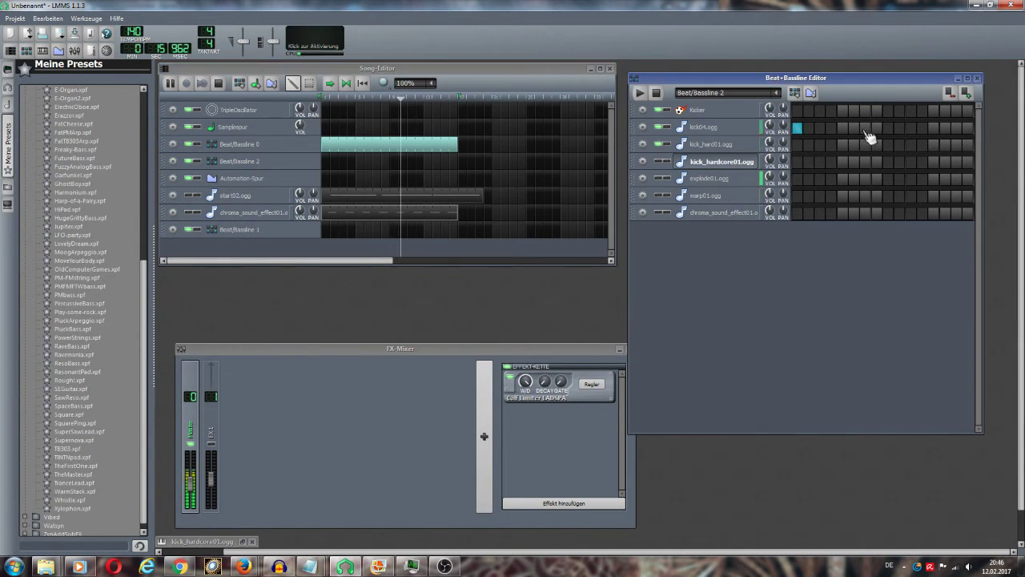
left_click(843, 129)
left_click(889, 128)
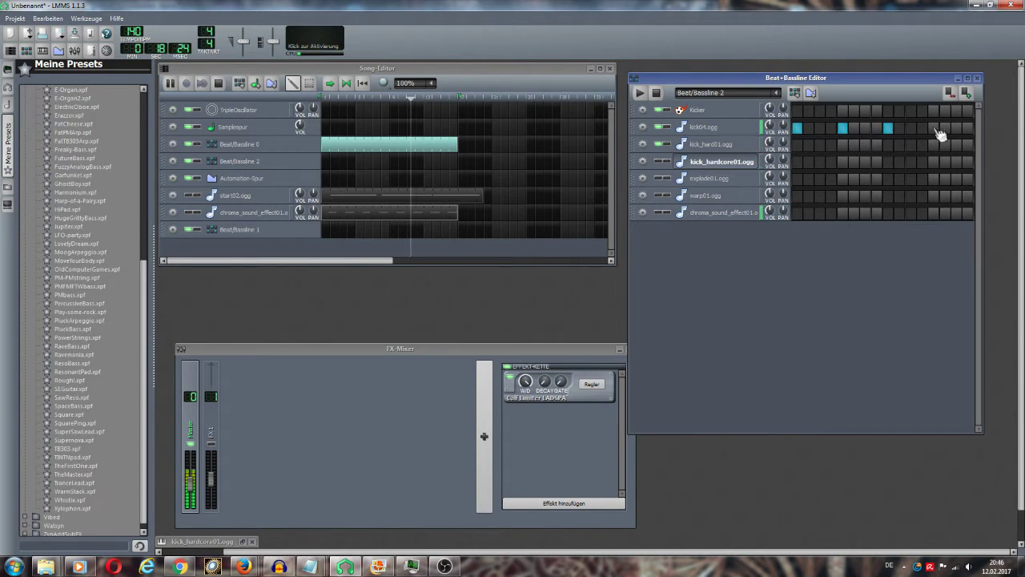
left_click(934, 129)
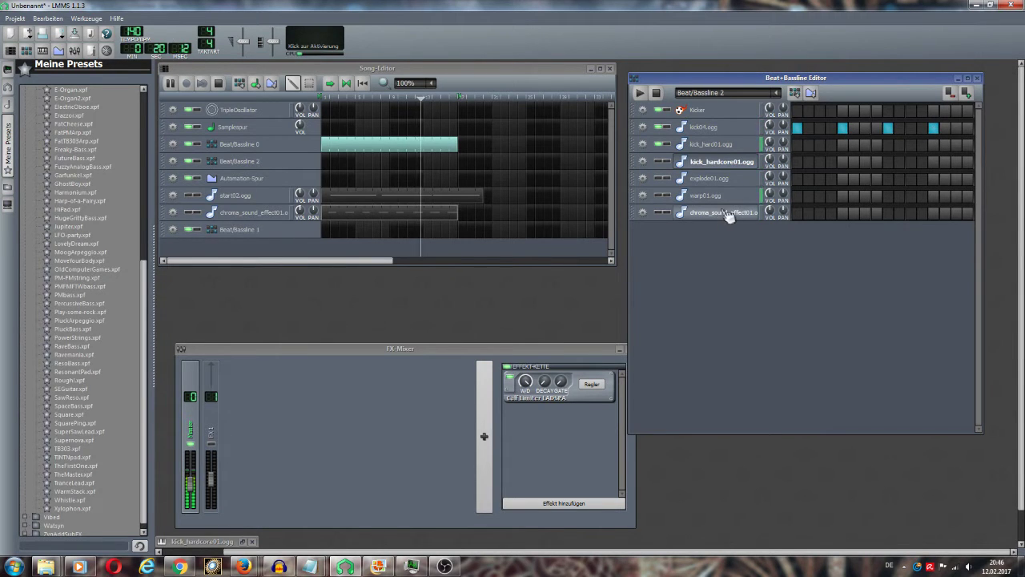
- Look at the step pattern of Beat/Bassline 0 and return to Beat/Bassline 2
left_click(782, 95)
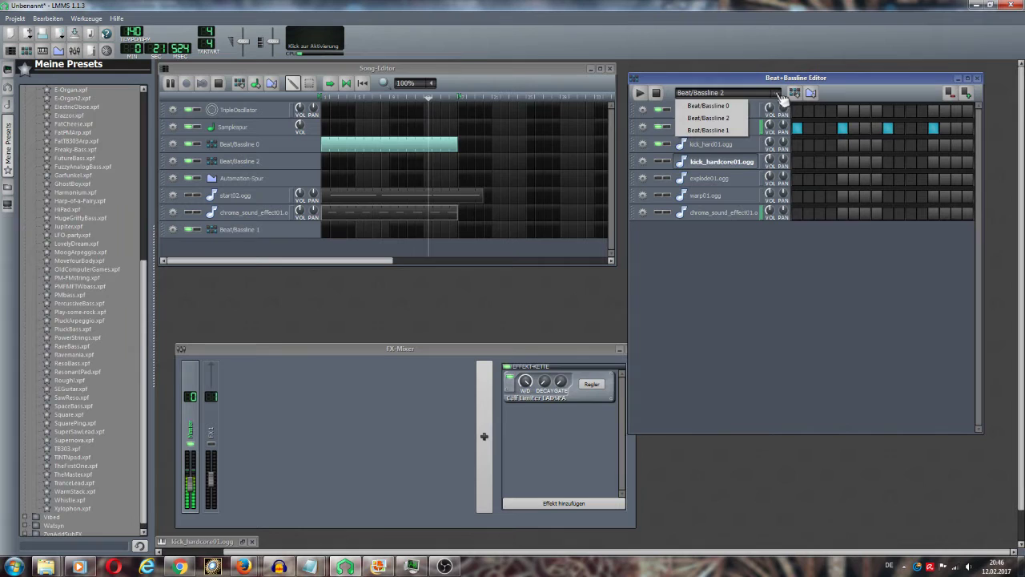
left_click(725, 105)
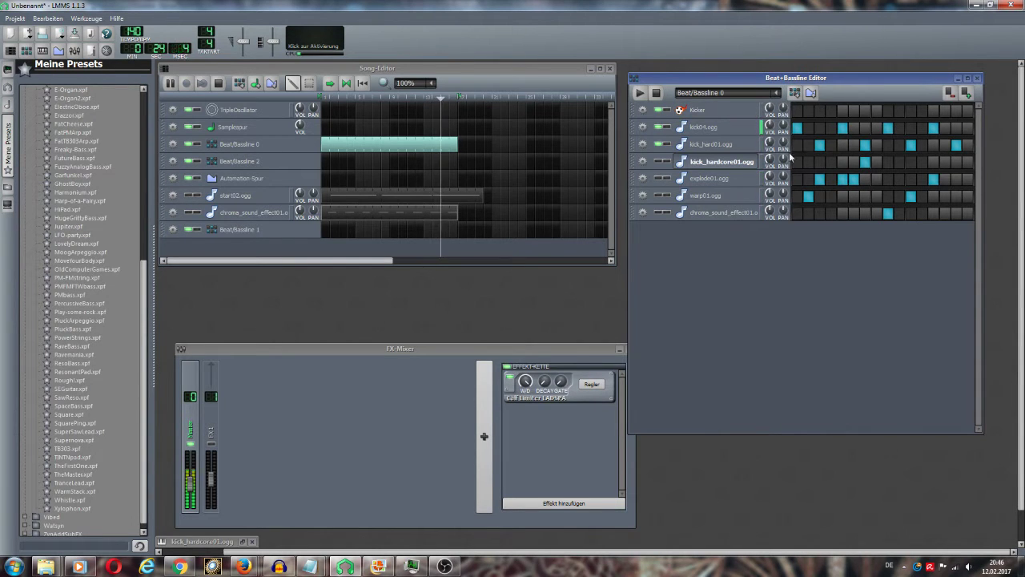
left_click(776, 93)
left_click(737, 119)
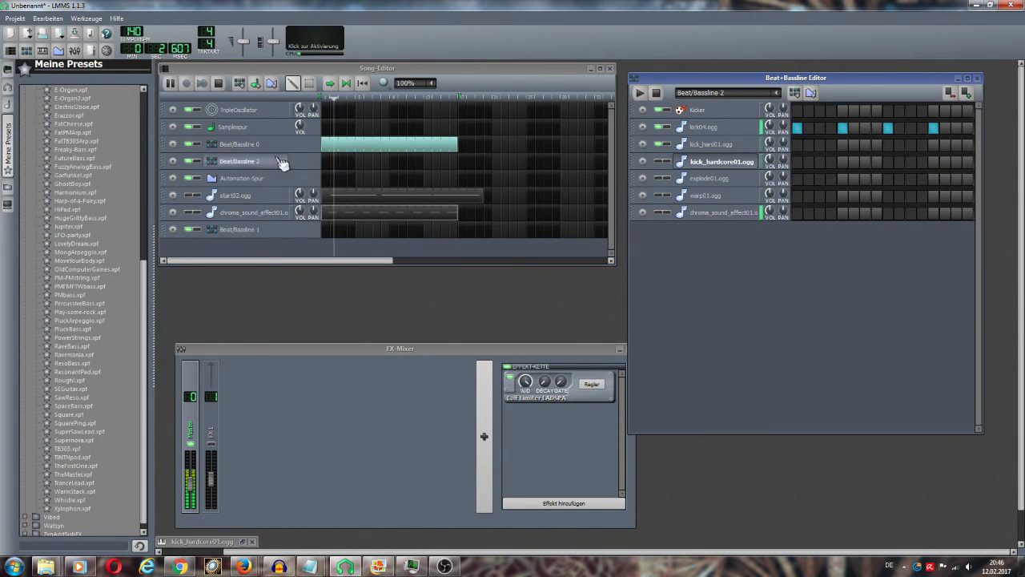
- Move the Beat/Bassline 1 track directly below Beat/Bassline 0 in the song
left_click(172, 229)
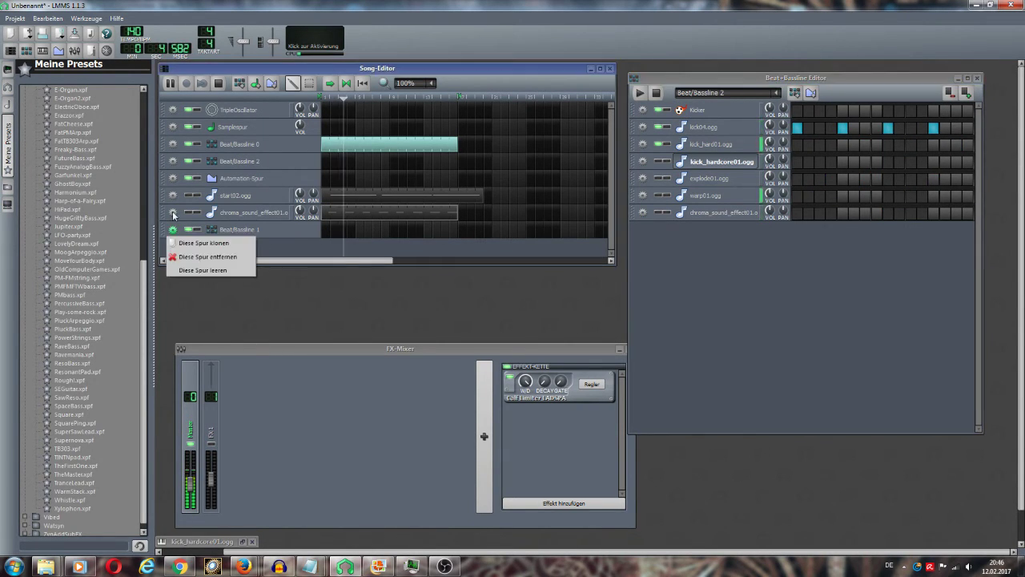
left_click(318, 322)
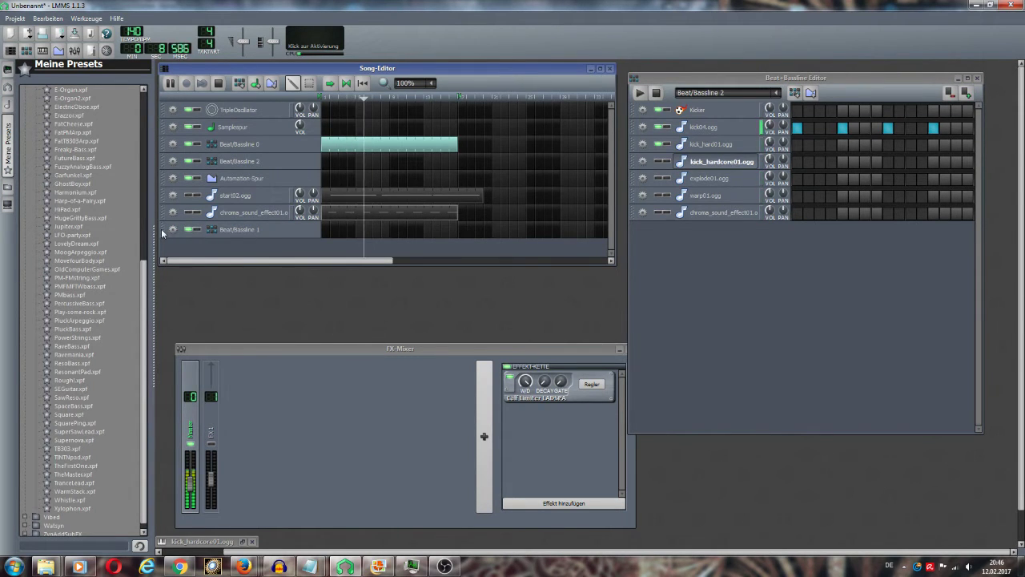
left_click_drag(162, 233, 166, 161)
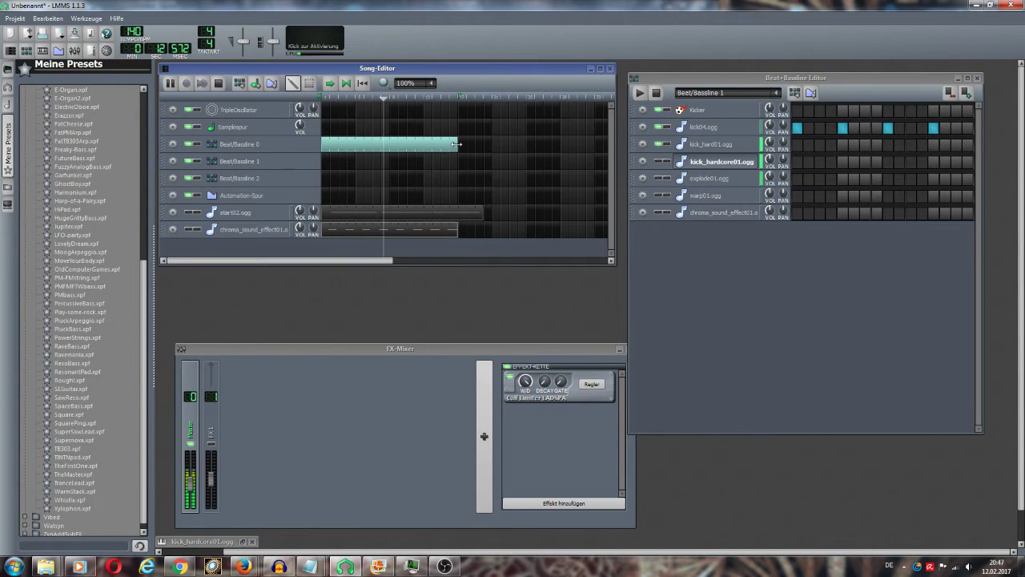
- Shorten the Beat/Bassline 0 clip to one bar and alternate one-bar clips of Beat/Bassline 0 and Beat/Bassline 1 through bar 8
left_click_drag(456, 144, 331, 146)
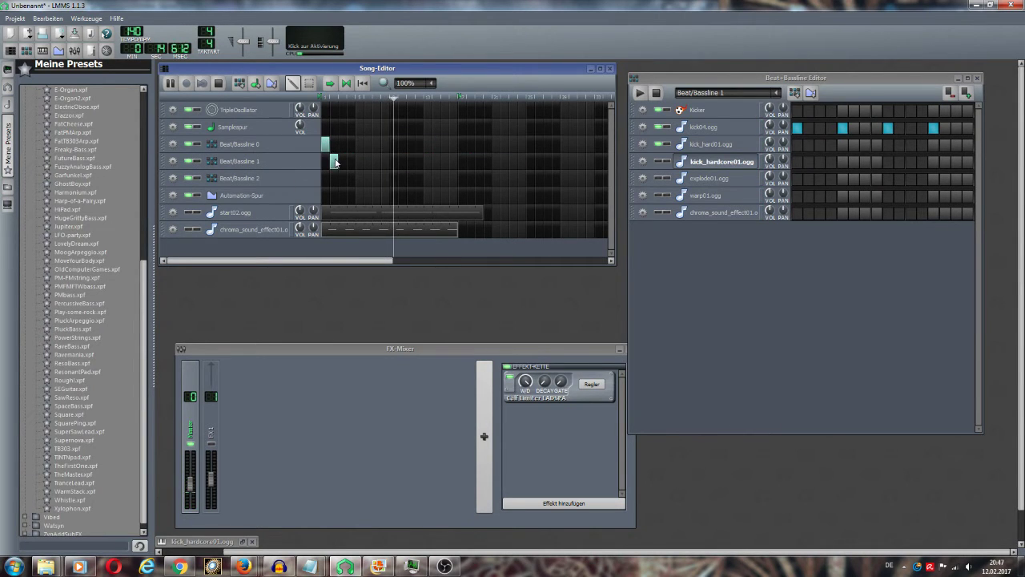
left_click(352, 161)
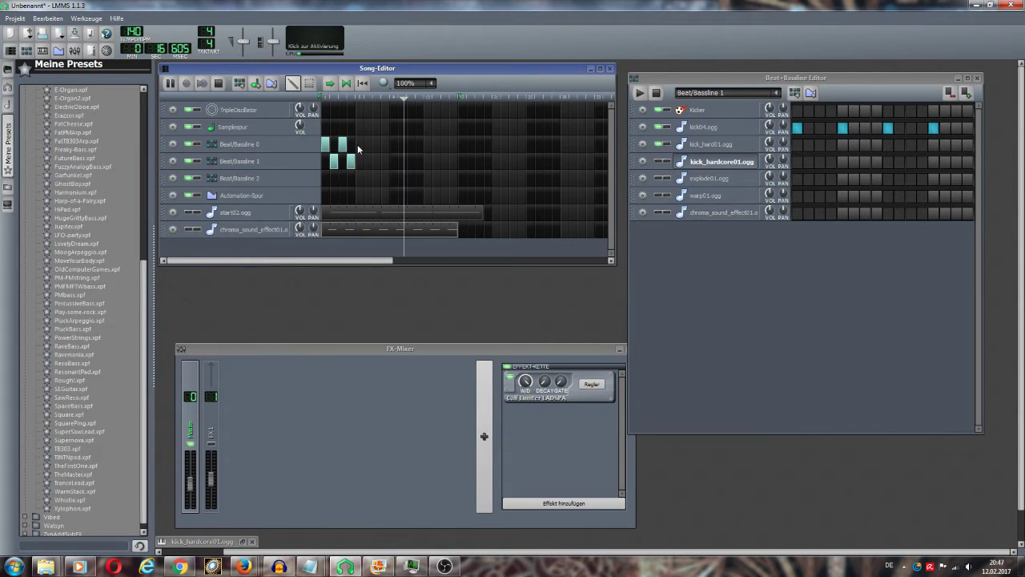
left_click(367, 161)
left_click(384, 161)
- Fill bars 9 to 16 of the song with one-bar Beat/Bassline 0 clips
left_click(401, 143)
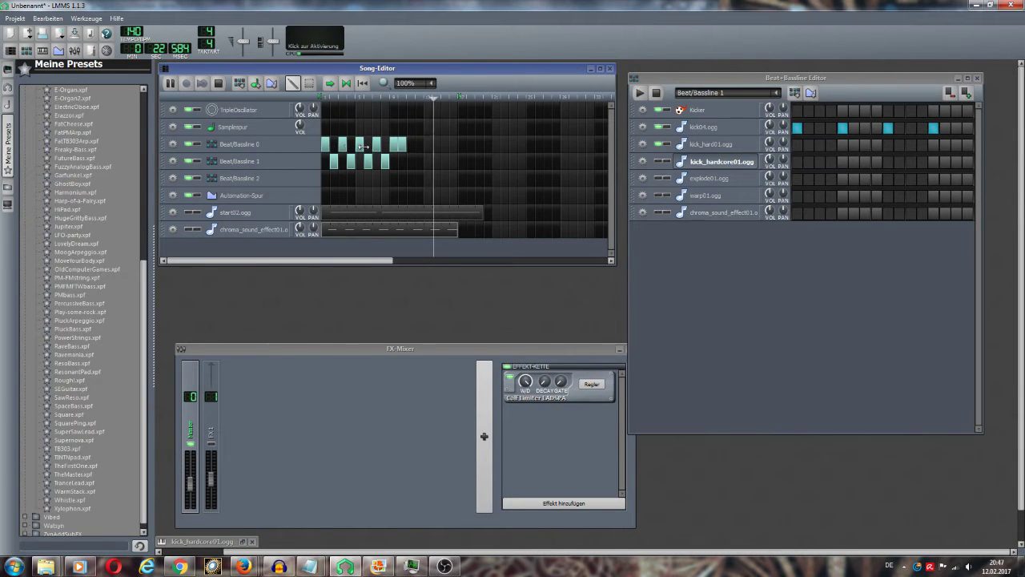
left_click(412, 144)
left_click(420, 145)
left_click(428, 144)
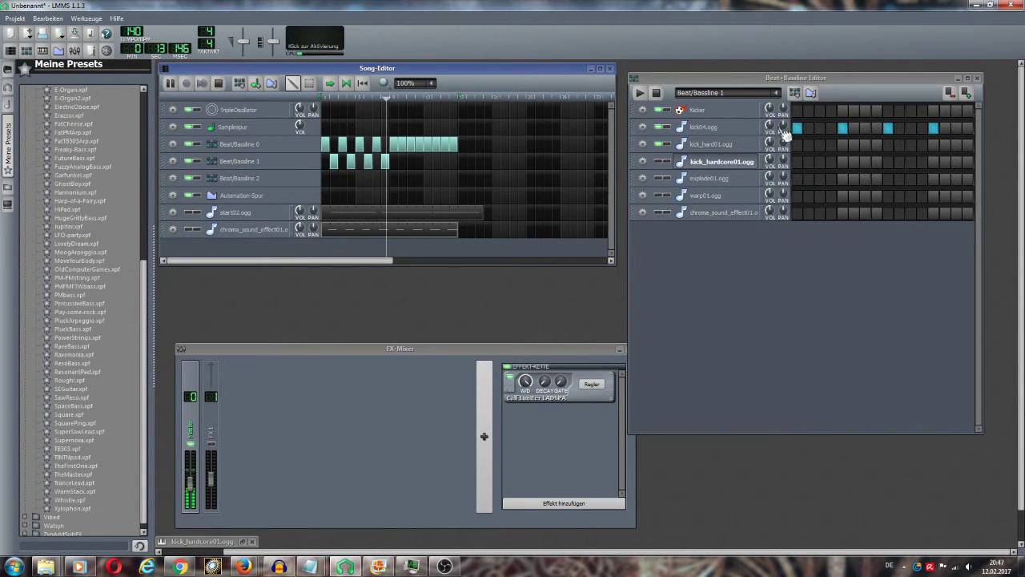
- Using Beat/Bassline 0 as reference, place kick_hard01.ogg hits on steps 3, 7, 11 and 15 of Beat/Bassline 2
left_click(775, 93)
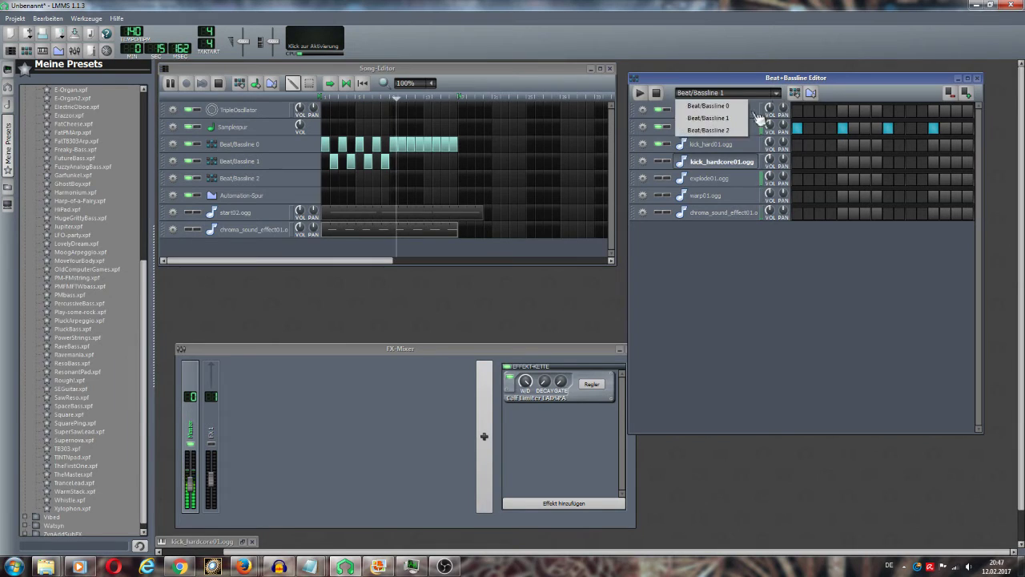
left_click(729, 132)
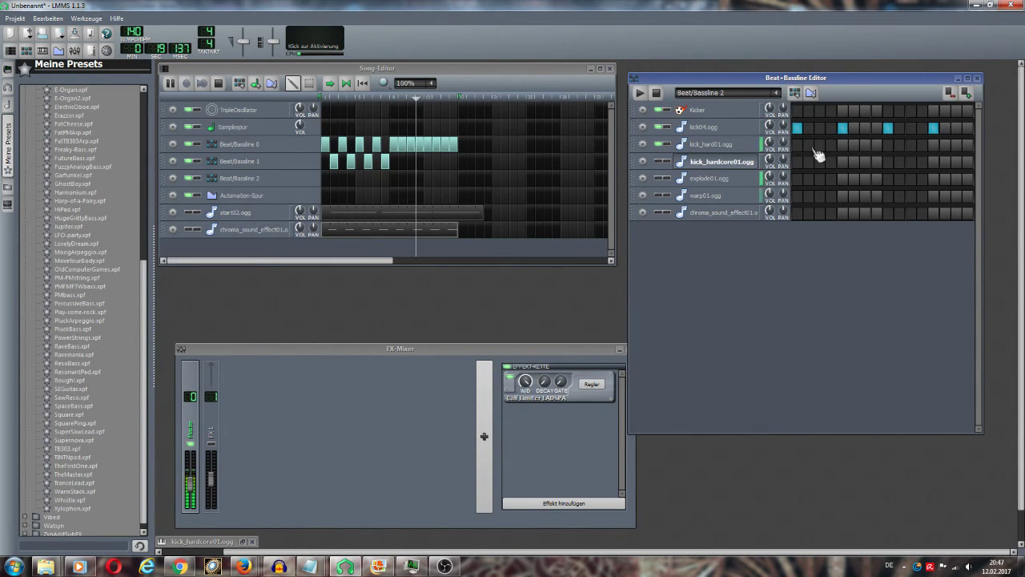
left_click(784, 93)
left_click(698, 108)
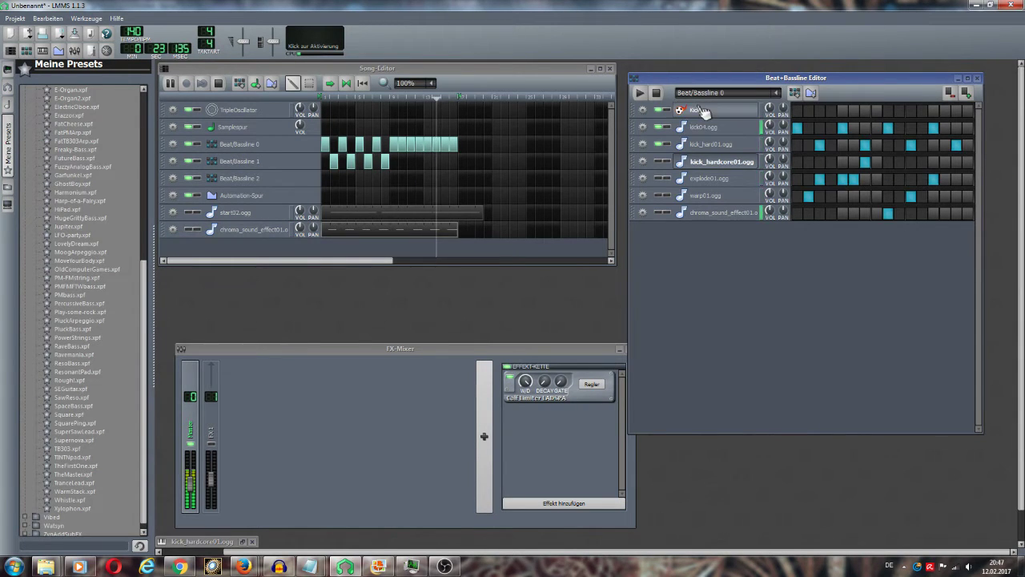
left_click(776, 93)
left_click(708, 130)
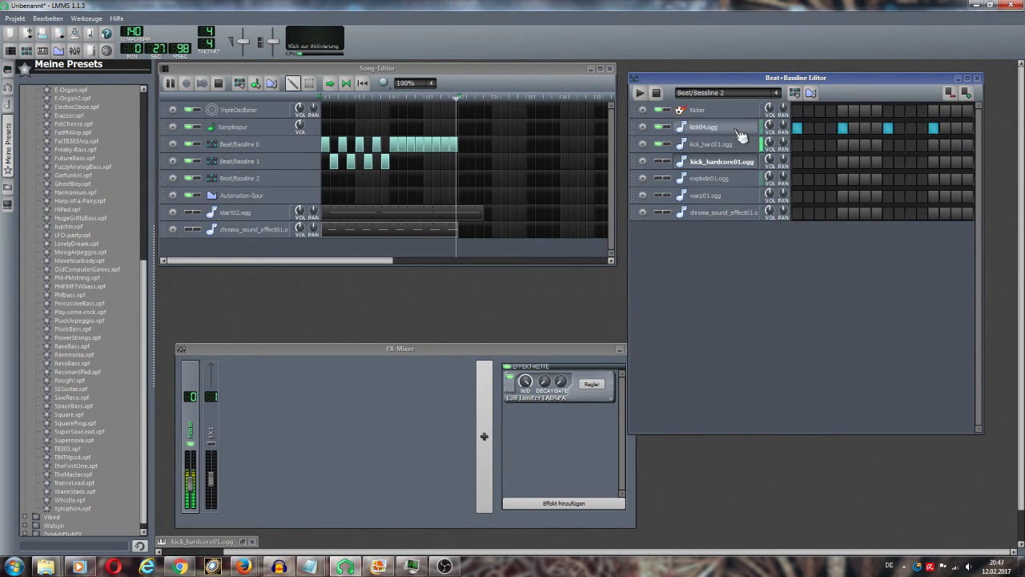
left_click(819, 145)
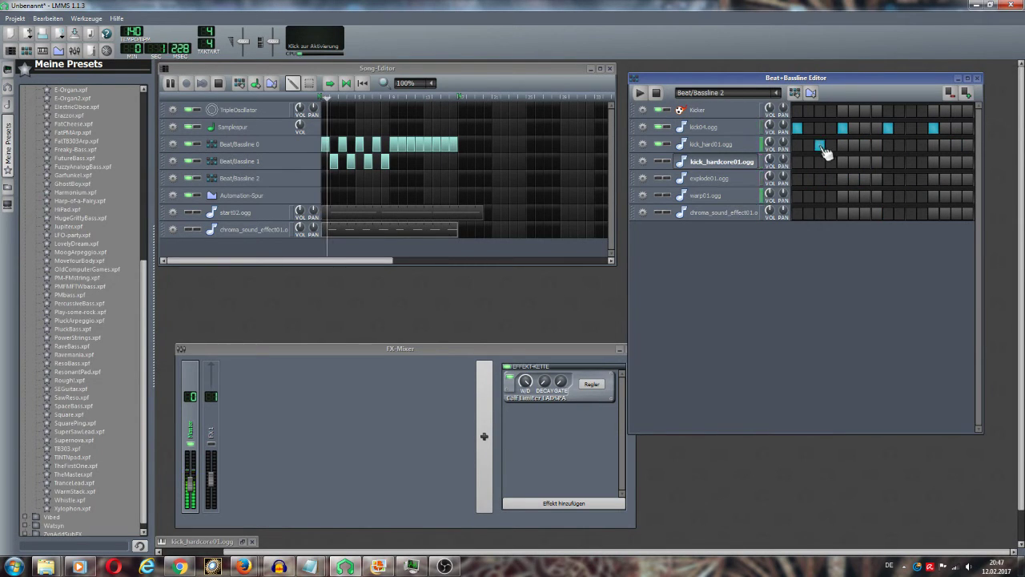
left_click(865, 145)
left_click(911, 145)
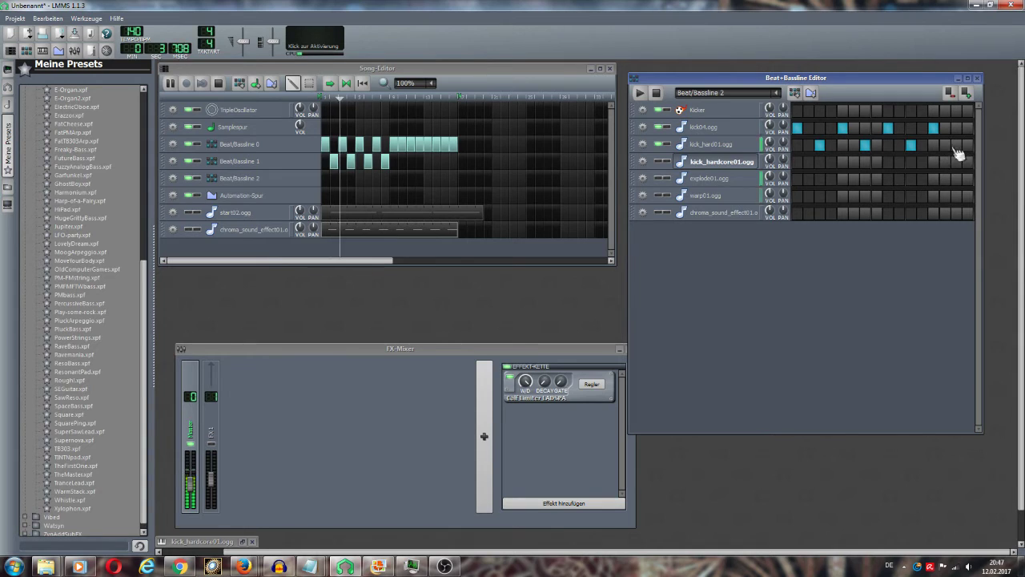
left_click(956, 144)
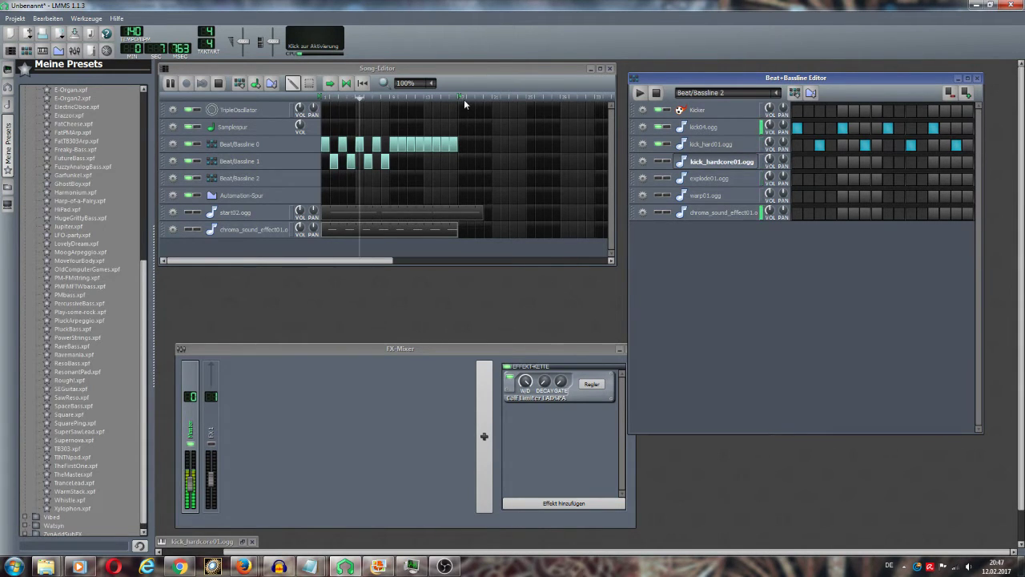
- Extend the song's loop end to the end of bar 20 and place Beat/Bassline 2 clips in bars 17 to 20
right_click(493, 97)
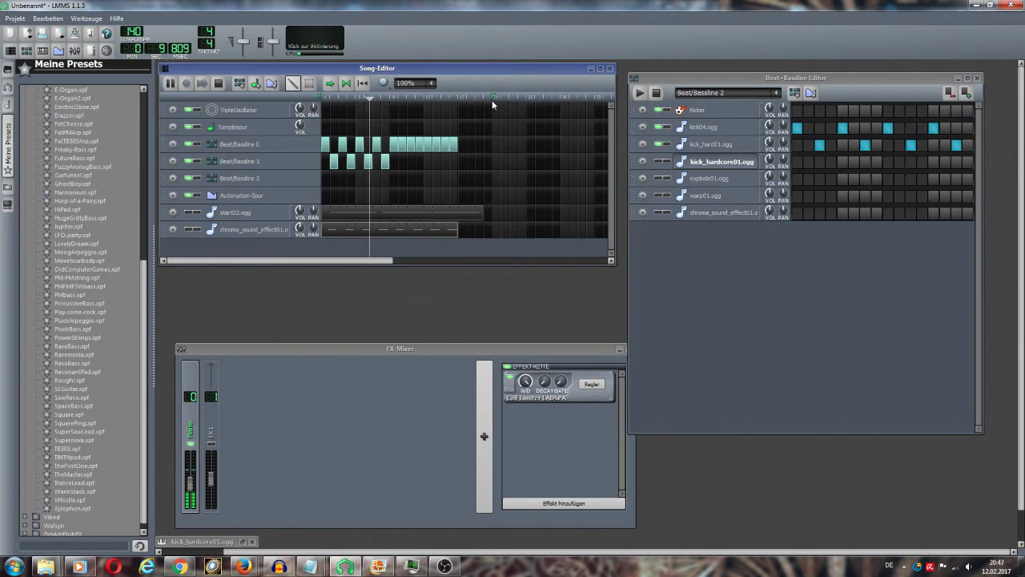
left_click(462, 177)
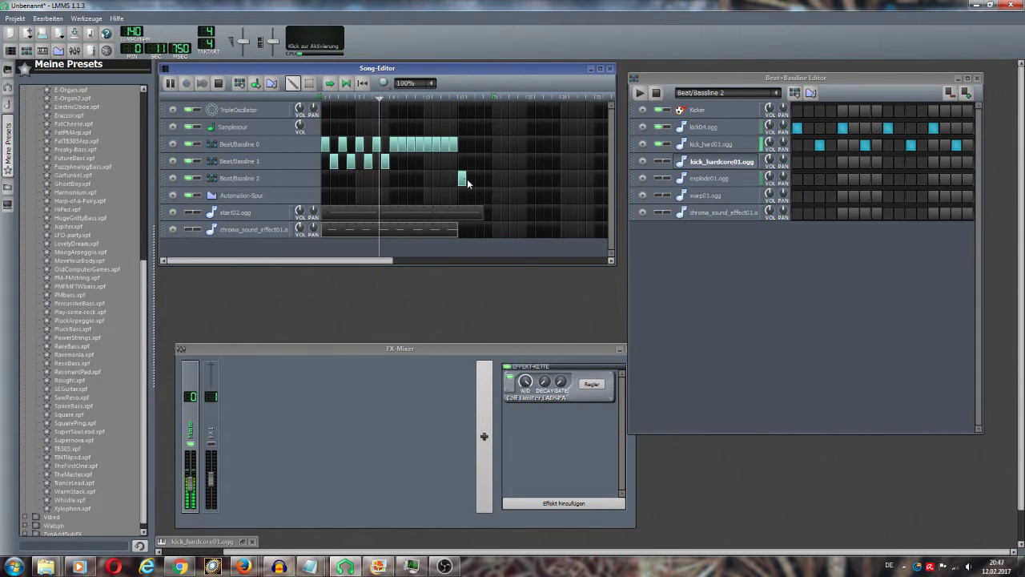
left_click(478, 178)
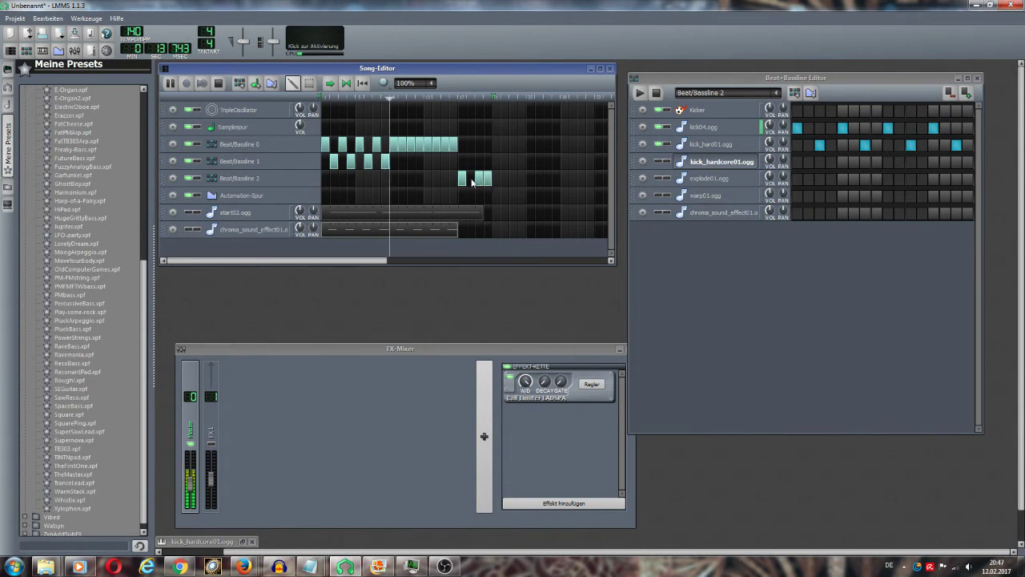
left_click(472, 179)
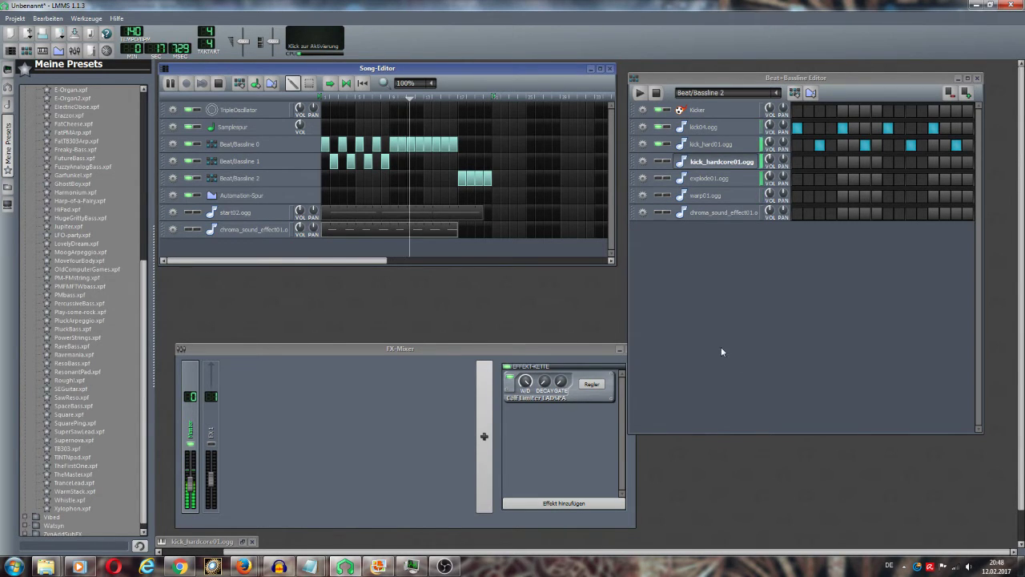
- Place warp01.ogg hits on steps 3, 8 and 13 of Beat/Bassline 2
left_click(823, 200)
left_click(879, 199)
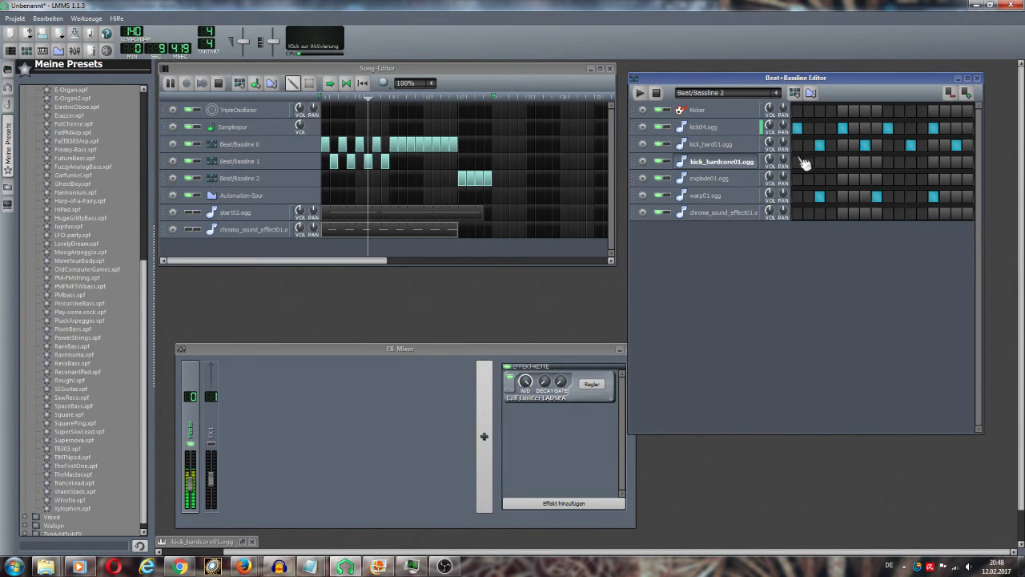
- Review the step patterns of Beat/Bassline 1 and Beat/Bassline 0 in the Beat+Bassline Editor
left_click(776, 93)
left_click(732, 119)
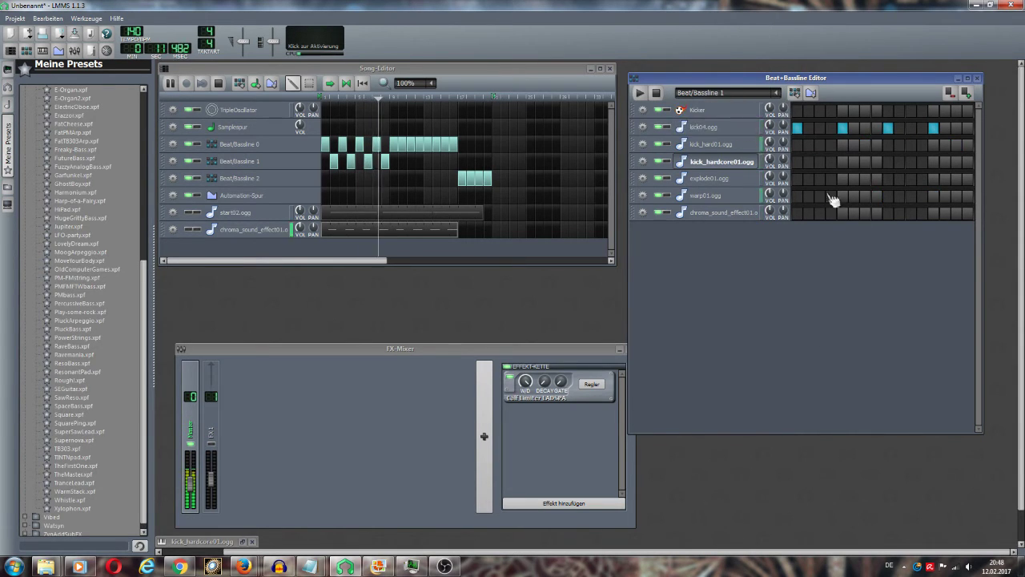
left_click(776, 93)
left_click(738, 107)
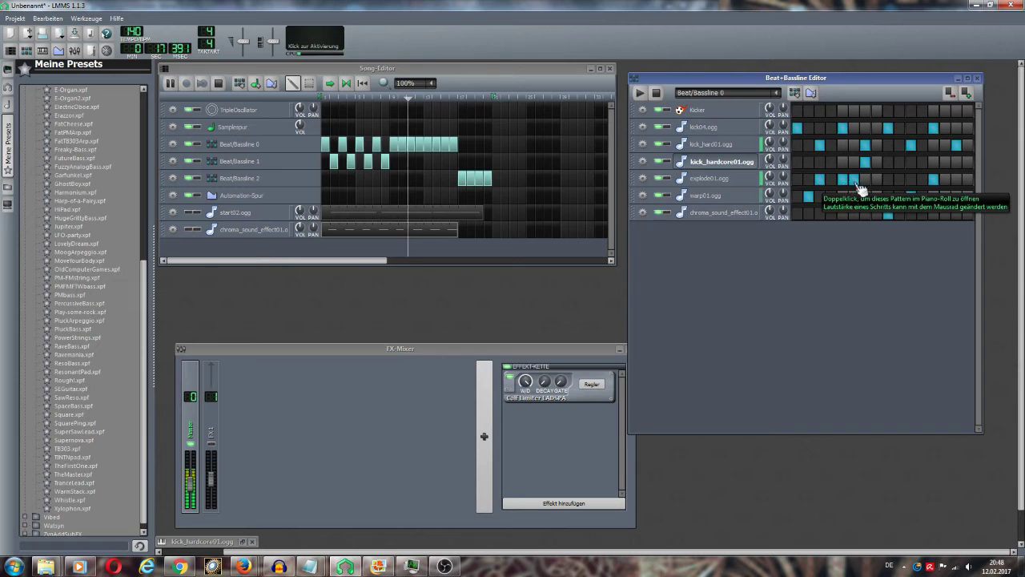
- Try placing kick_hardcore01.ogg hits on steps 3, 6 and 7 of Beat/Bassline 2
left_click(777, 94)
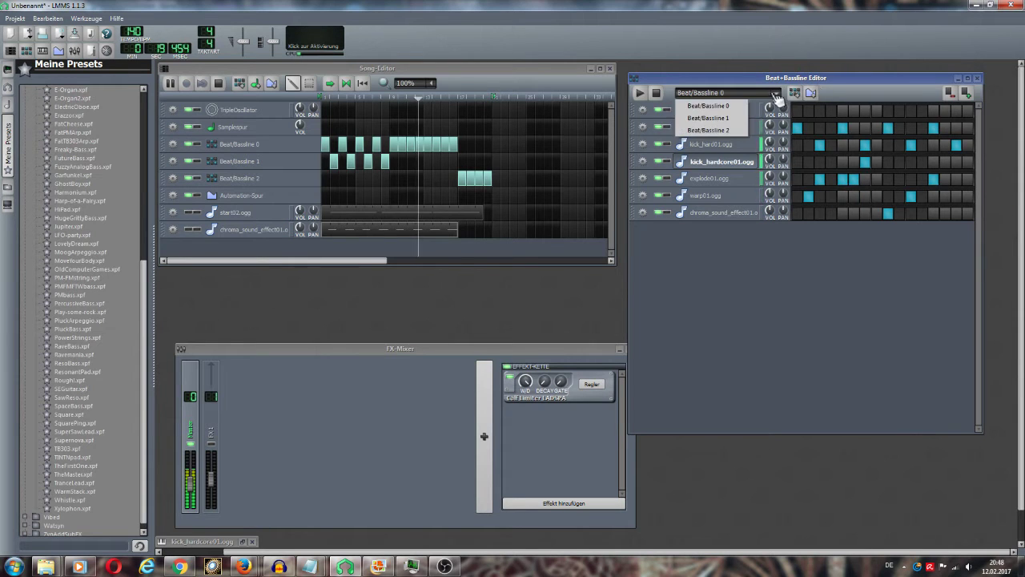
left_click(713, 133)
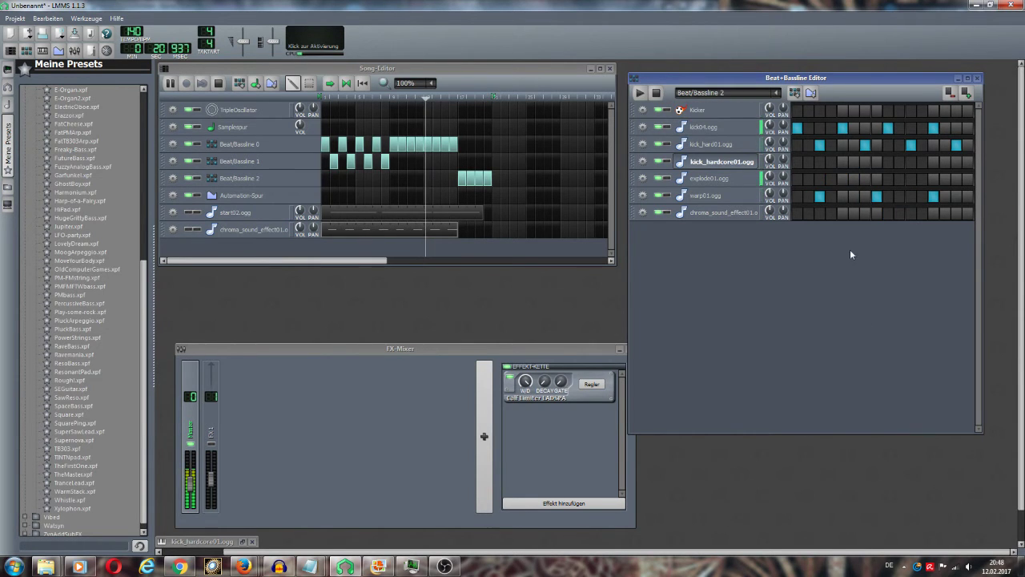
left_click(819, 163)
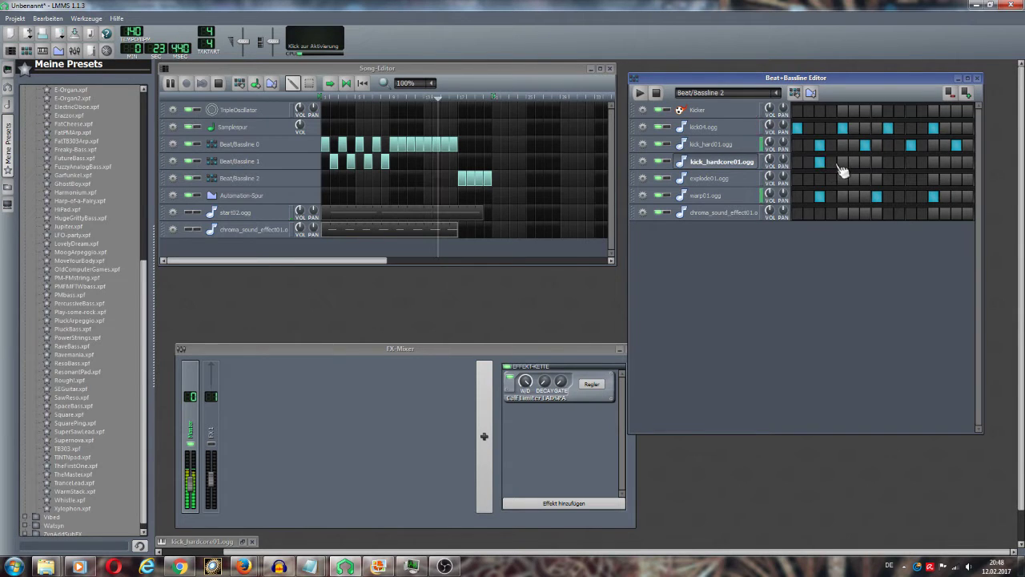
left_click(854, 163)
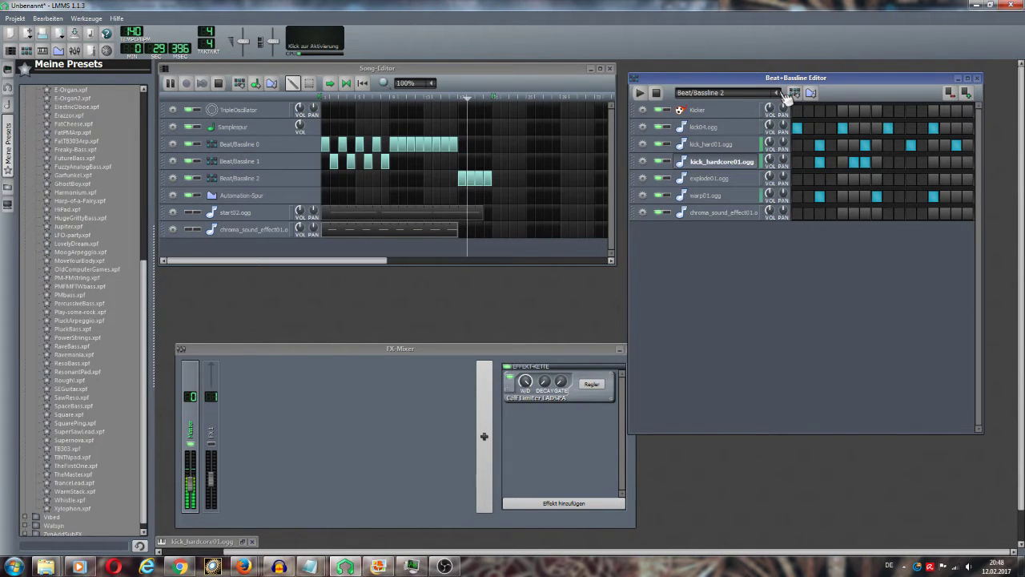
- Using Beat/Bassline 0 as reference, place explode01.ogg hits on steps 3, 6, 7 and 13 of Beat/Bassline 2 and clear its kick_hardcore01.ogg hits
left_click(777, 94)
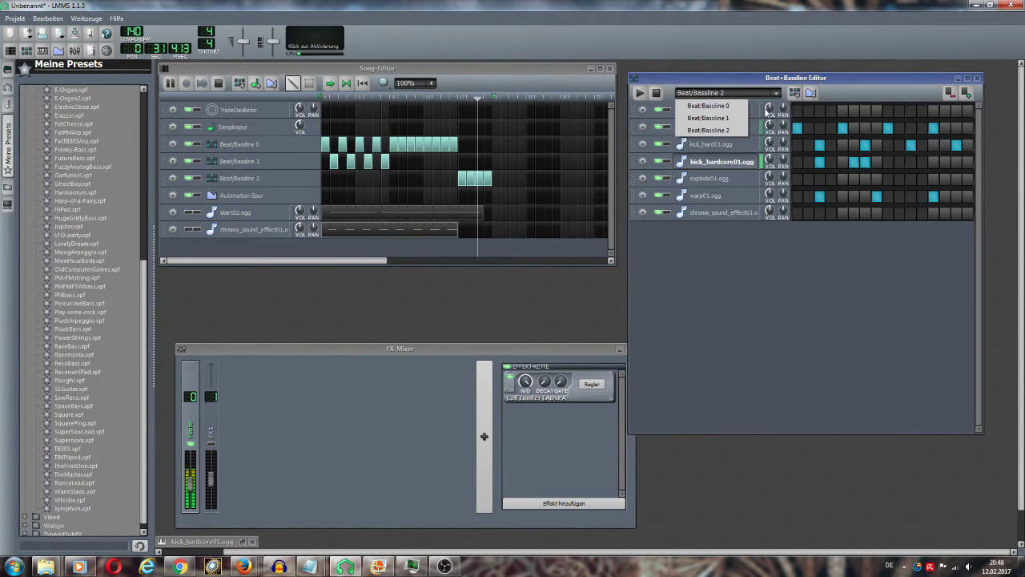
left_click(709, 129)
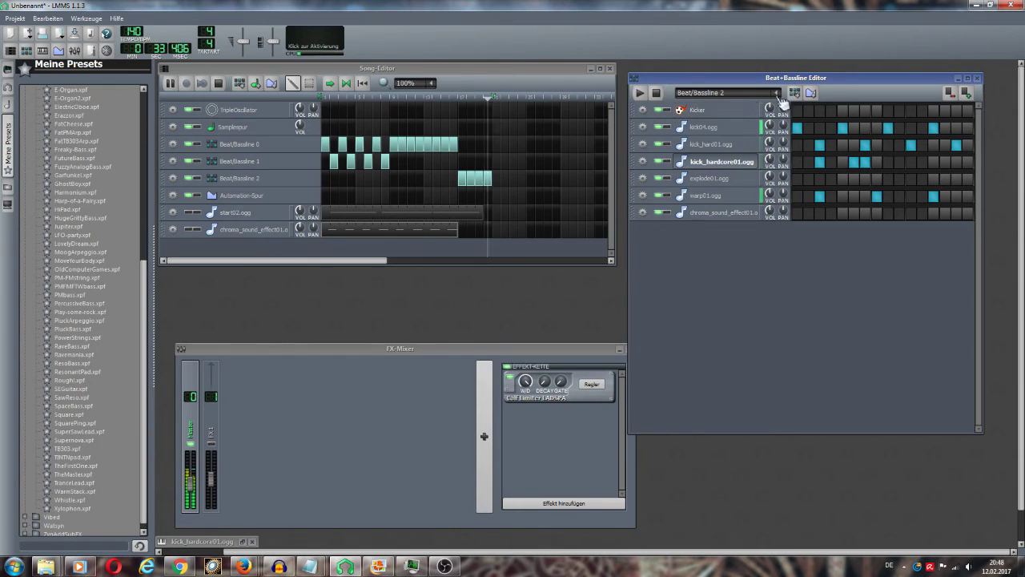
left_click(785, 95)
left_click(749, 122)
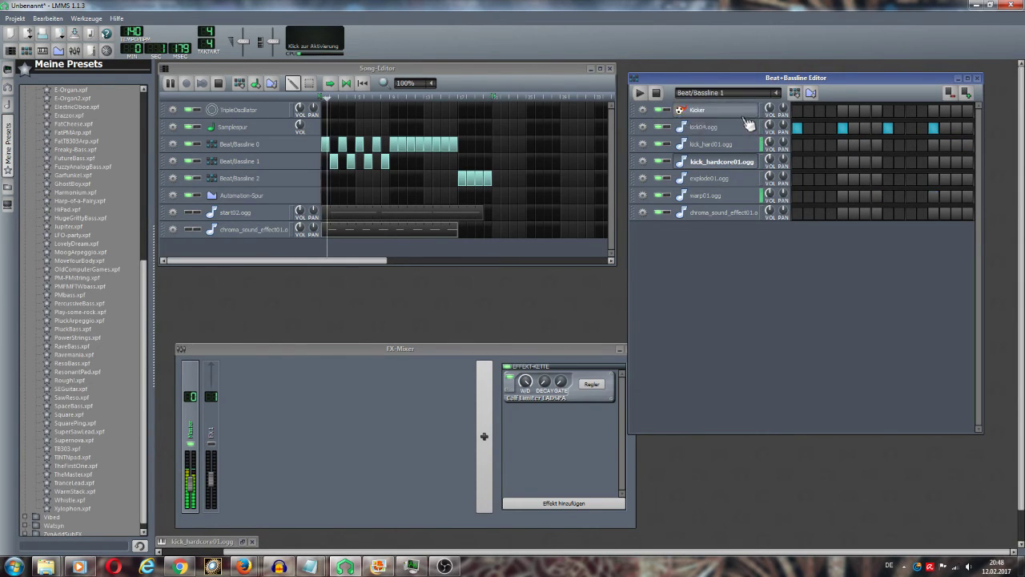
left_click(776, 94)
left_click(745, 109)
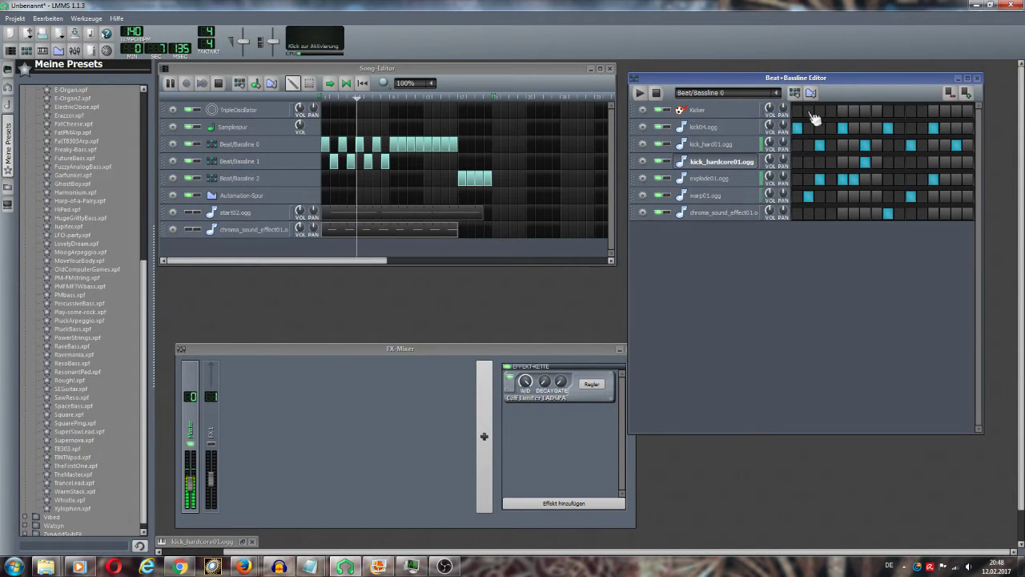
left_click(778, 93)
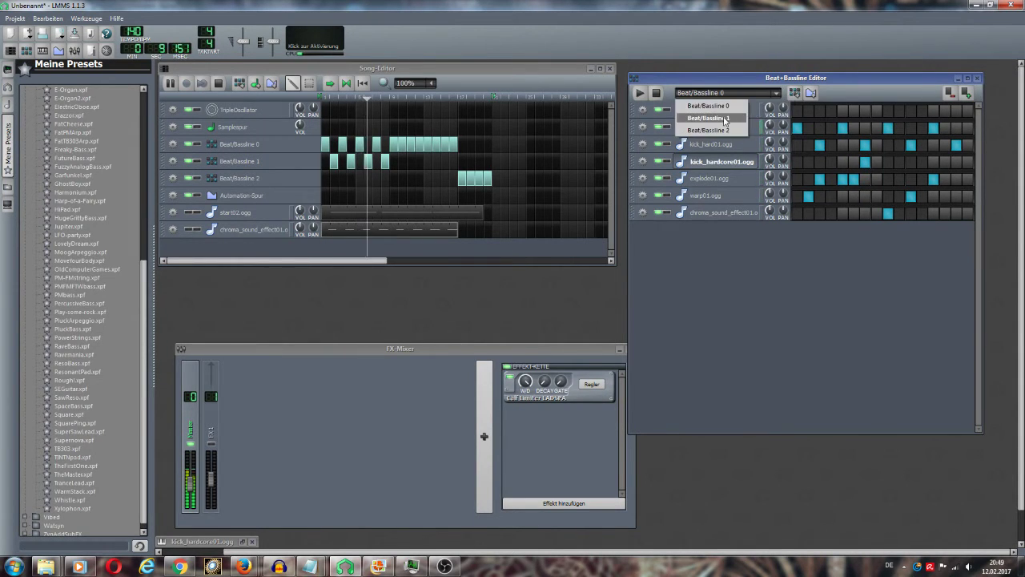
left_click(728, 129)
left_click(819, 178)
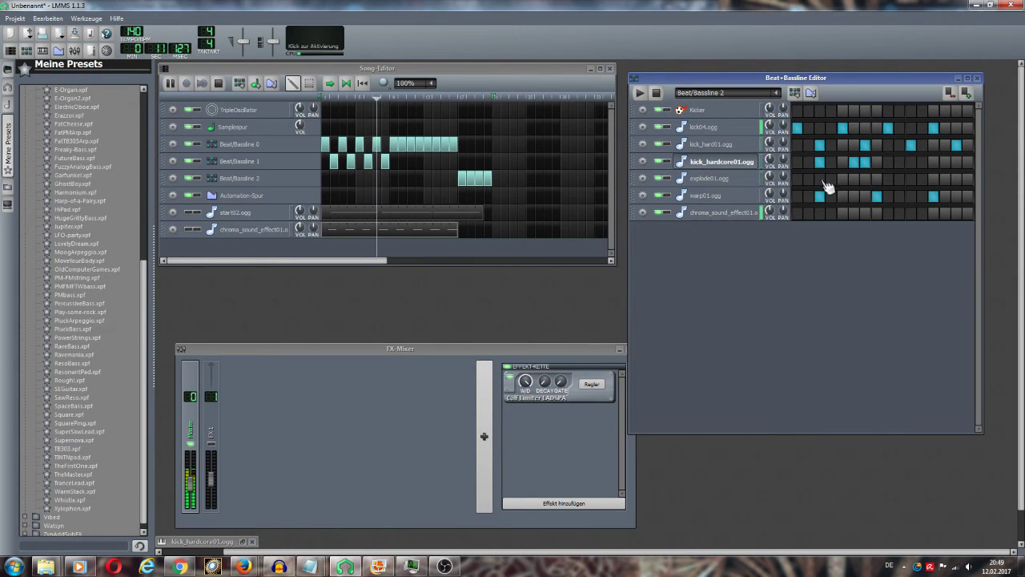
left_click(854, 179)
left_click(865, 179)
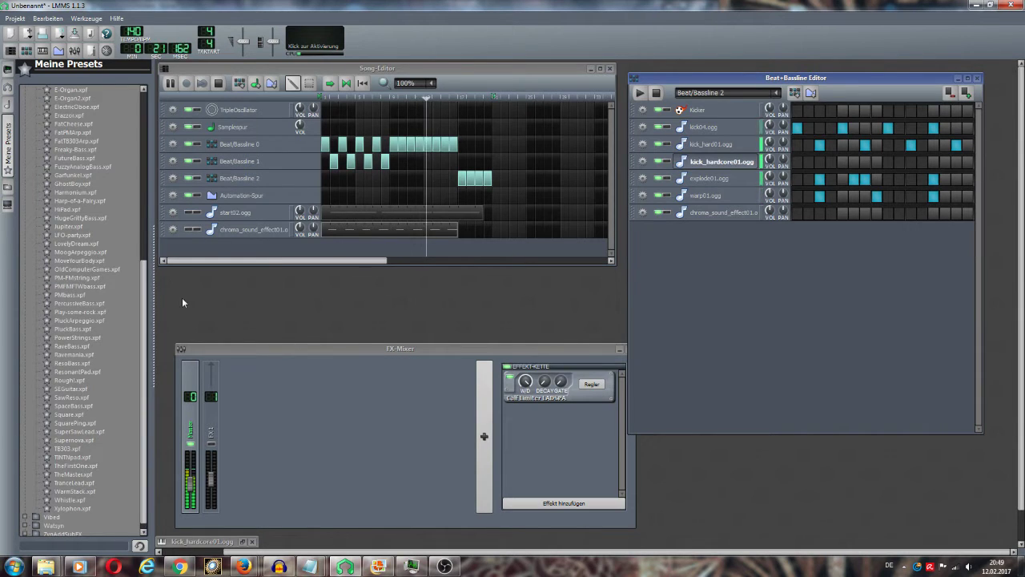
- Unmute the chroma_sound_effect01.ogg and start02.ogg tracks in the Song-Editor
left_click(191, 230)
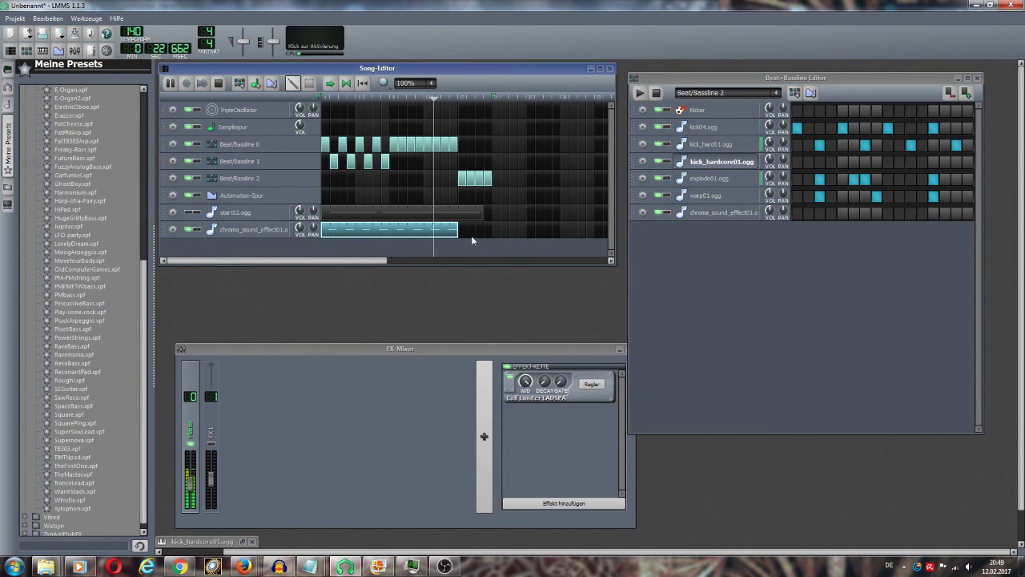
left_click(191, 212)
- Examine where the notes of the chroma_sound_effect01.ogg pattern lie in a smaller Piano-Roll window
double_click(409, 233)
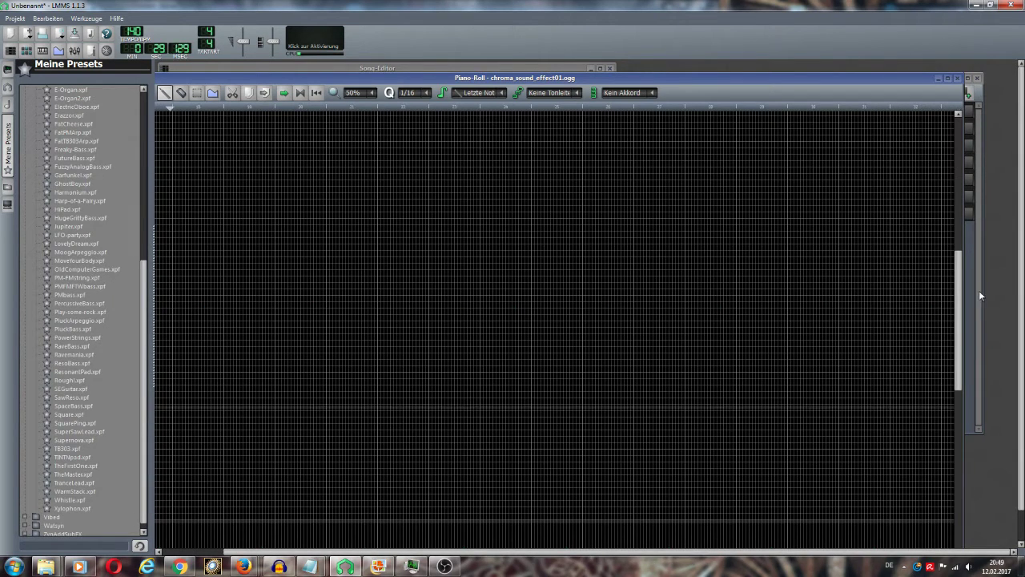
scroll(1021, 272, "down", 2)
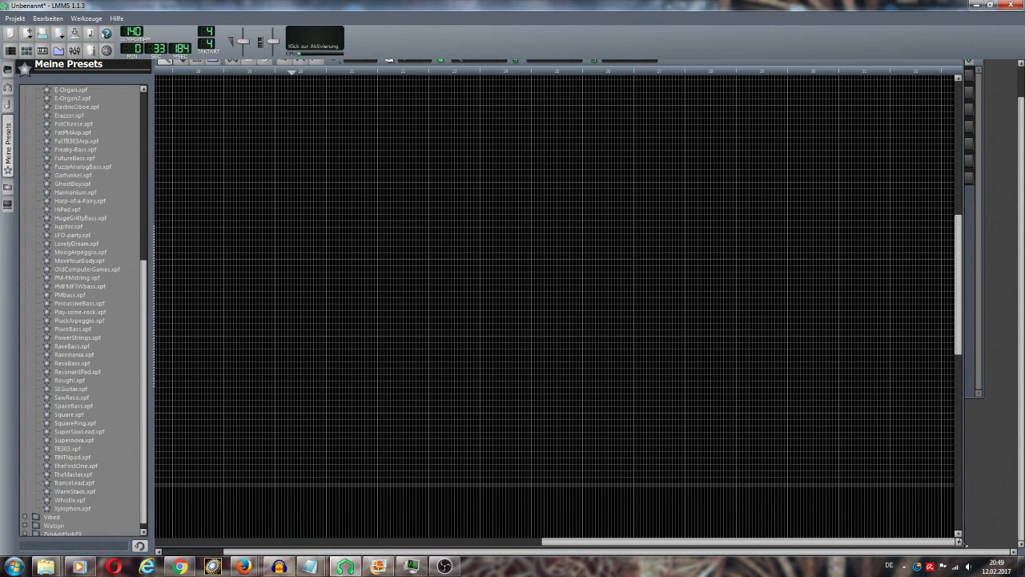
left_click_drag(965, 544, 892, 347)
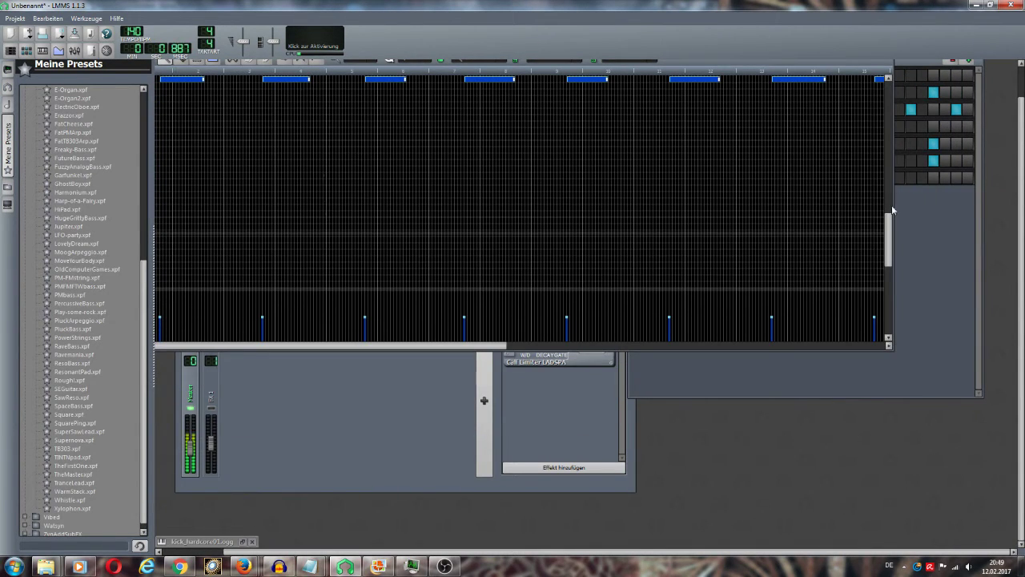
scroll(889, 201, "up", 4)
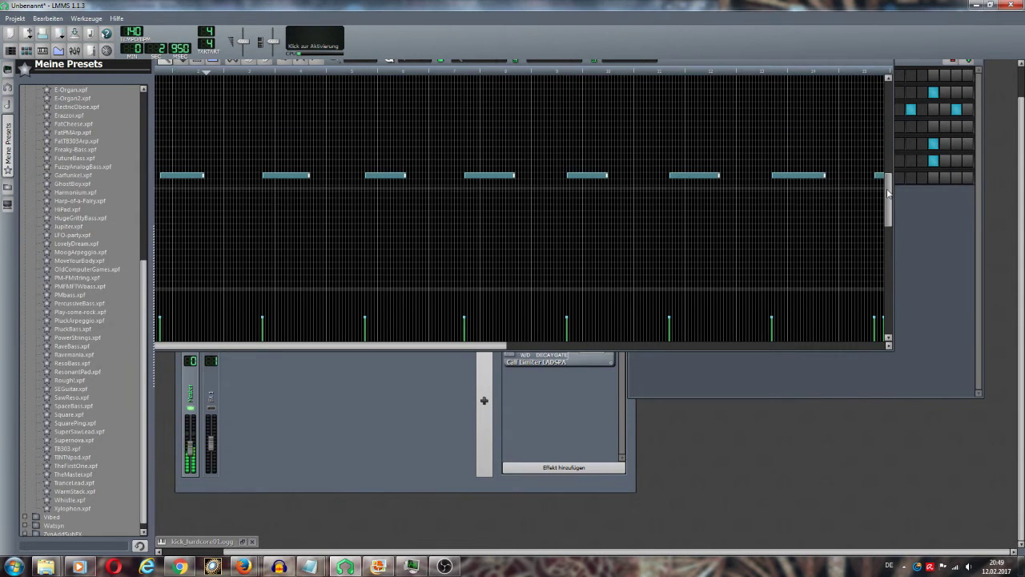
scroll(888, 192, "down", 1)
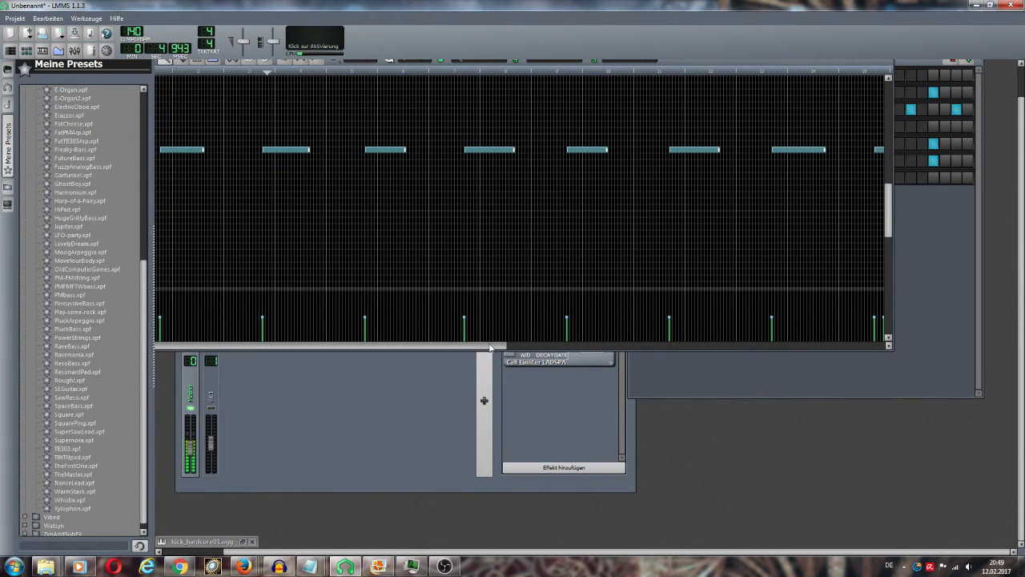
left_click_drag(437, 346, 810, 403)
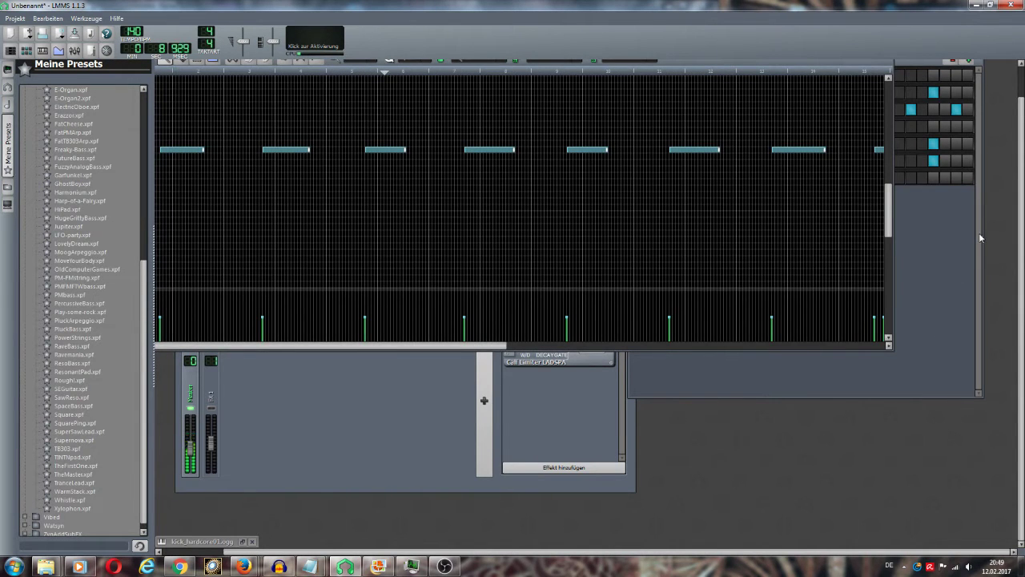
left_click(979, 232)
left_click(497, 385)
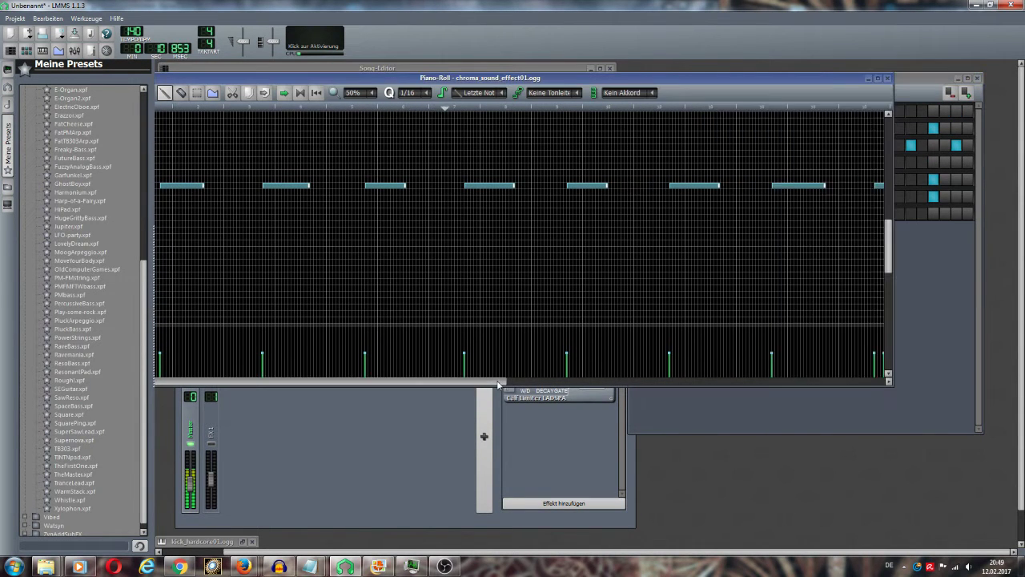
left_click_drag(525, 381, 601, 382)
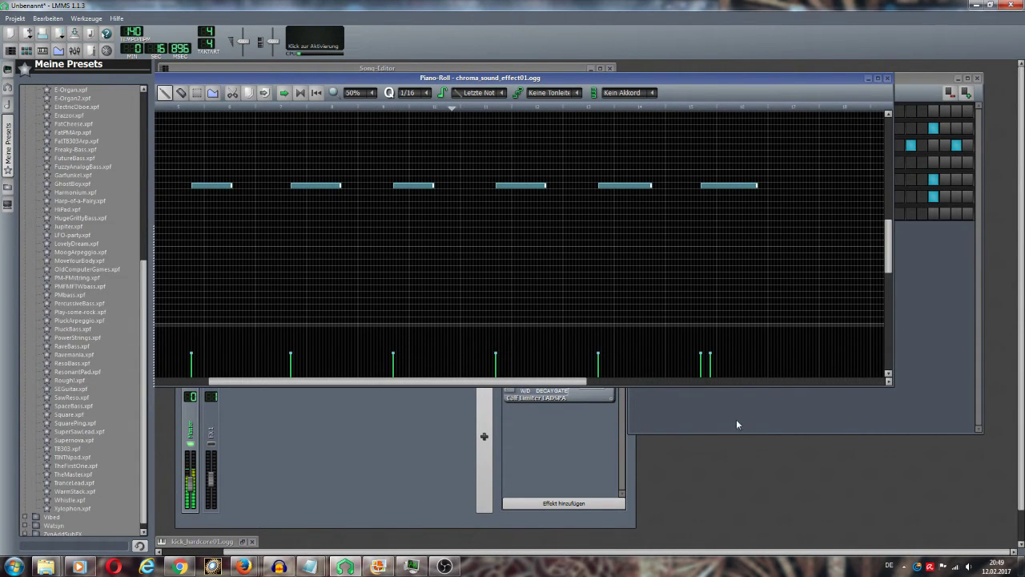
left_click(888, 79)
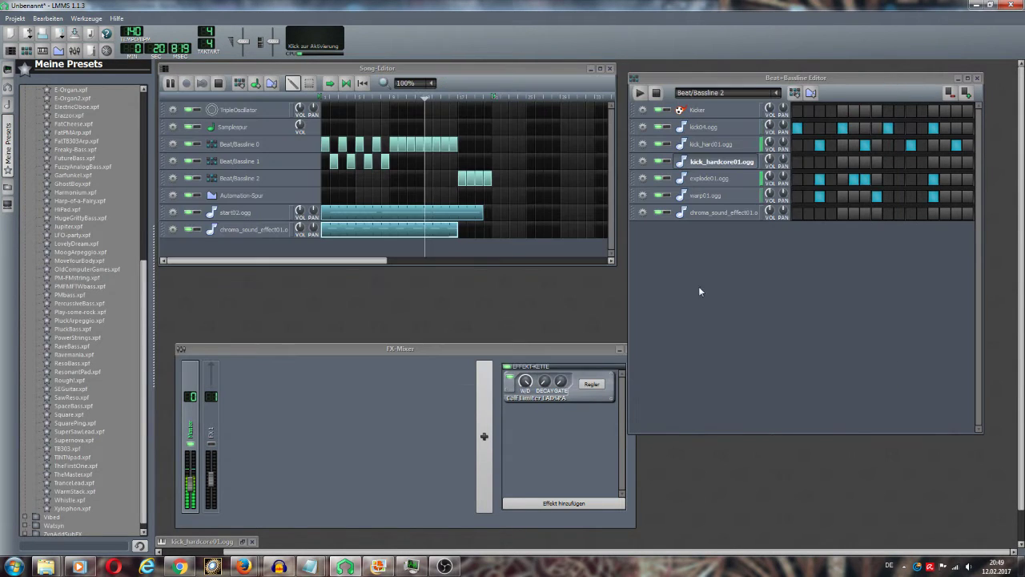
- Add two notes to the chroma_sound_effect01.ogg pattern at its existing pitch, one running from bar 17 into 18 and one from bar 19 into 20
left_click(483, 224)
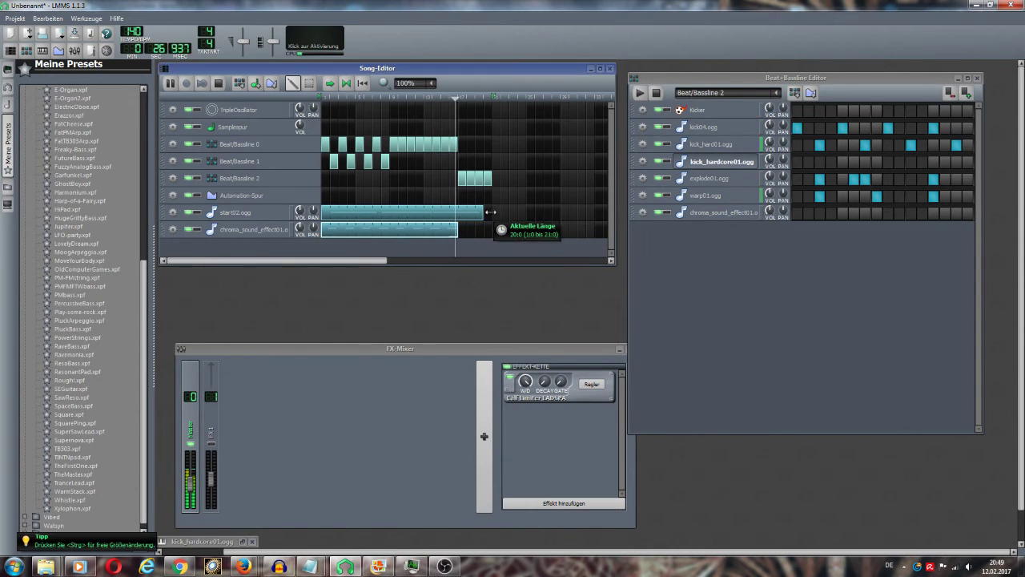
double_click(442, 230)
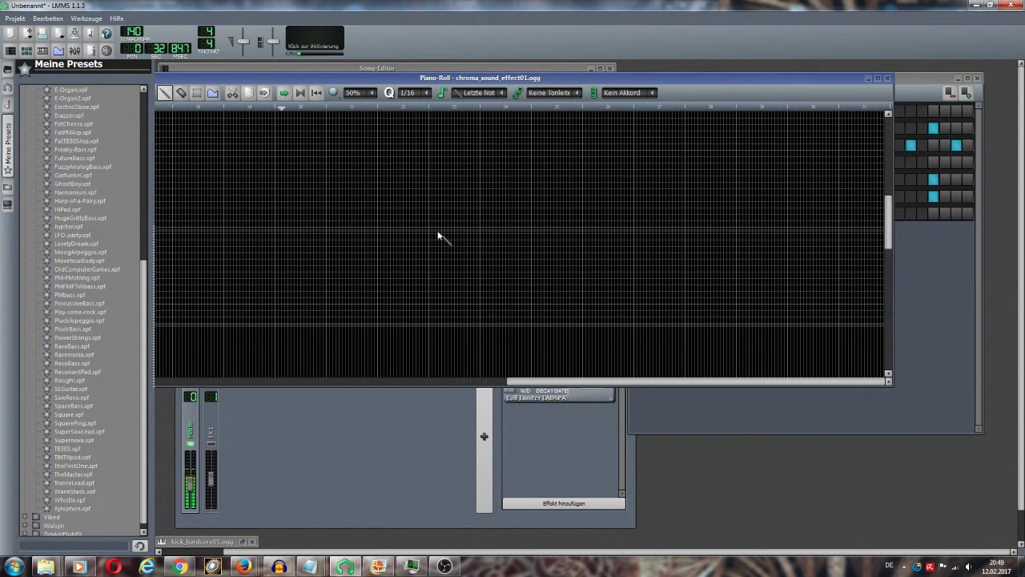
scroll(439, 235, "down", 6)
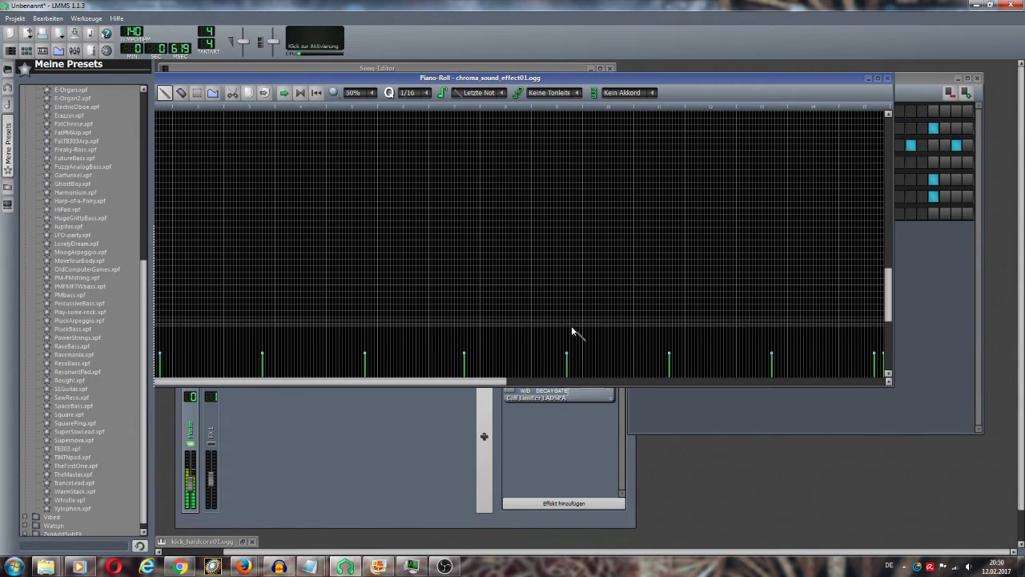
scroll(572, 328, "up", 2)
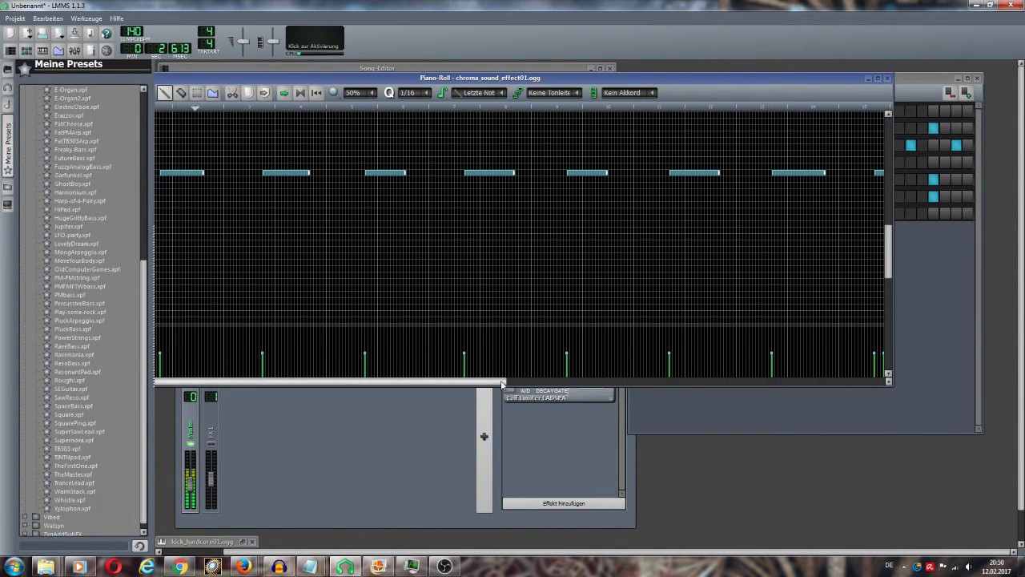
left_click_drag(382, 79, 465, 104)
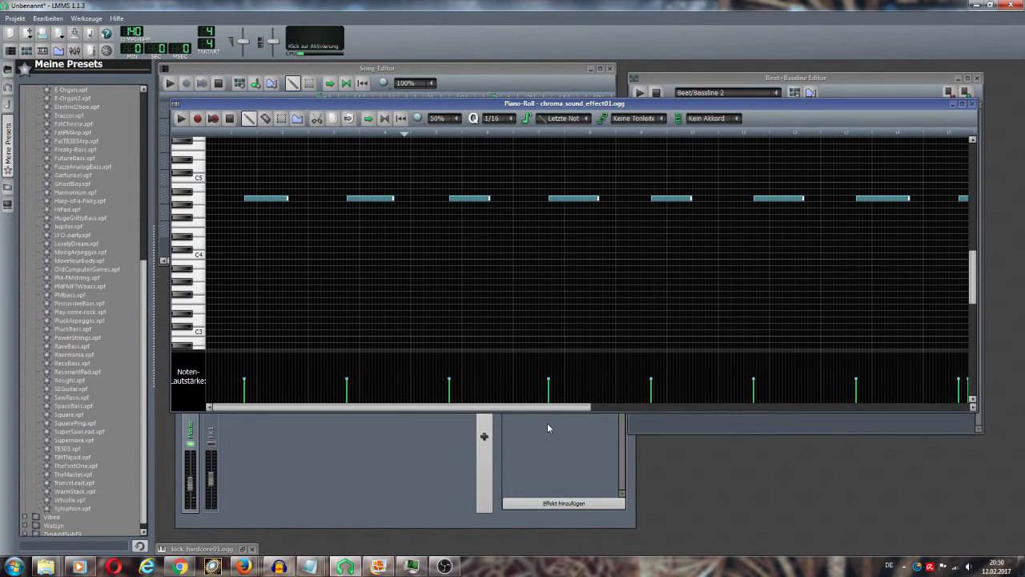
left_click_drag(546, 412, 767, 409)
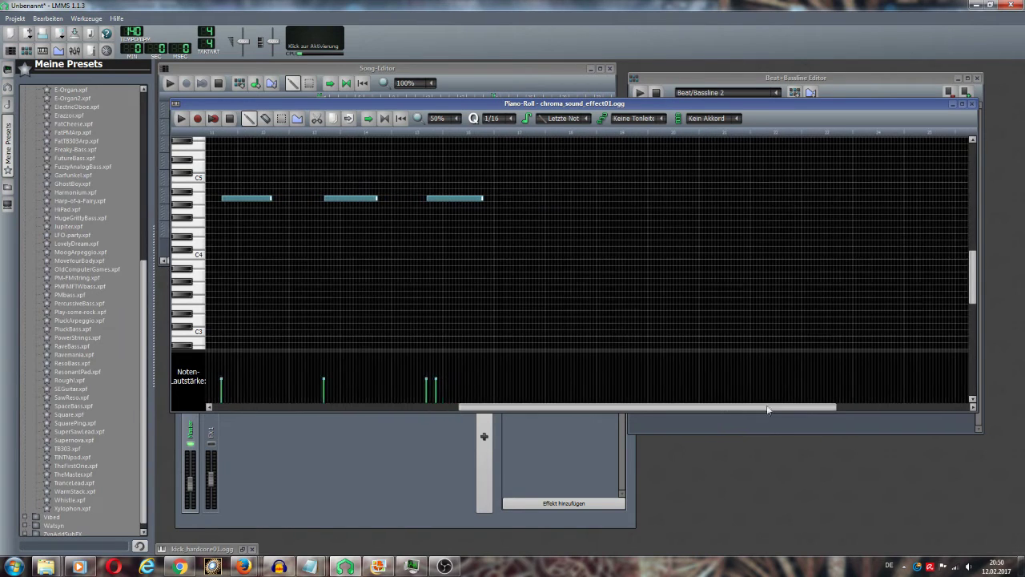
left_click(532, 199)
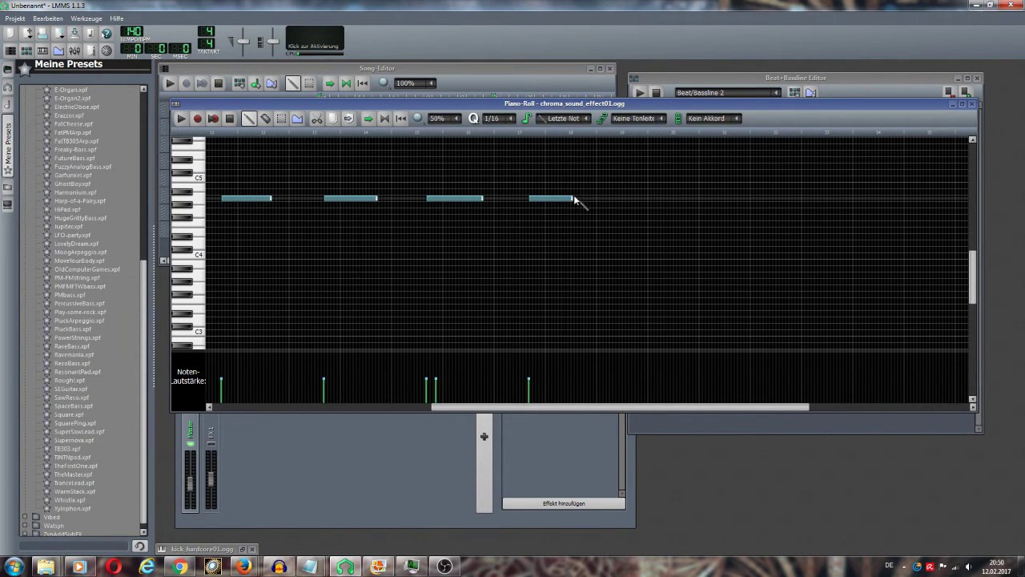
left_click_drag(580, 198, 580, 198)
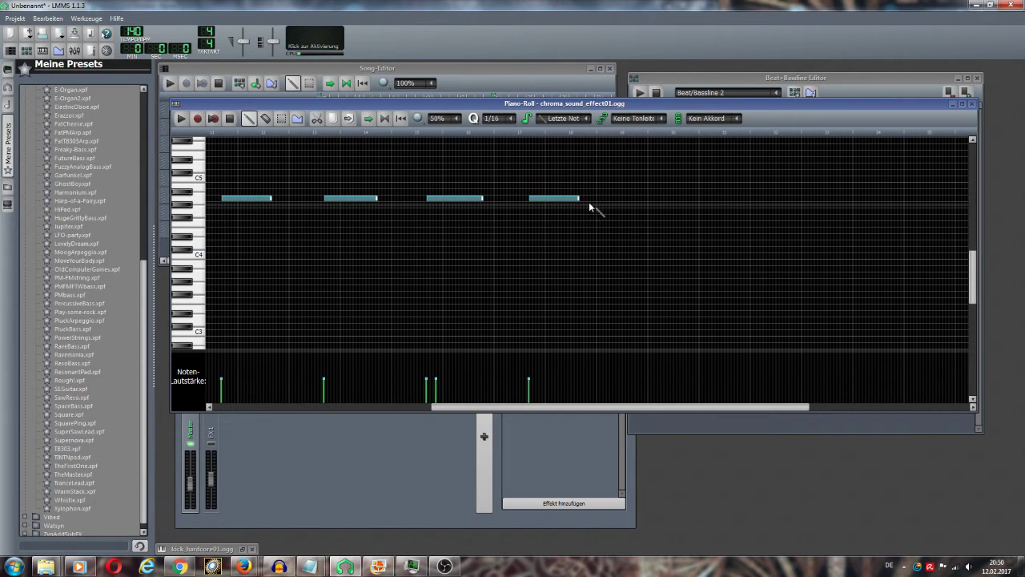
left_click(636, 199)
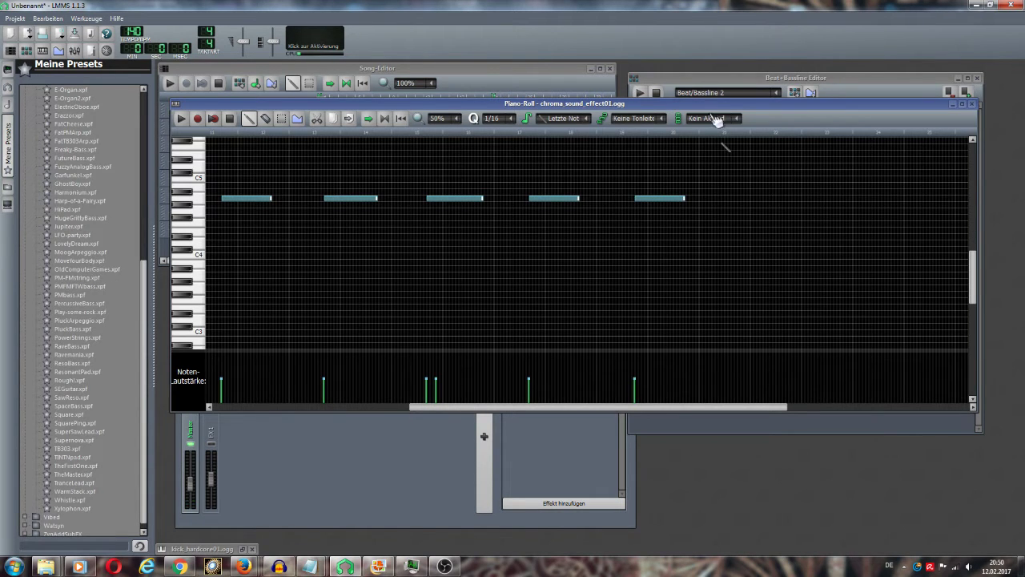
left_click_drag(715, 102, 698, 145)
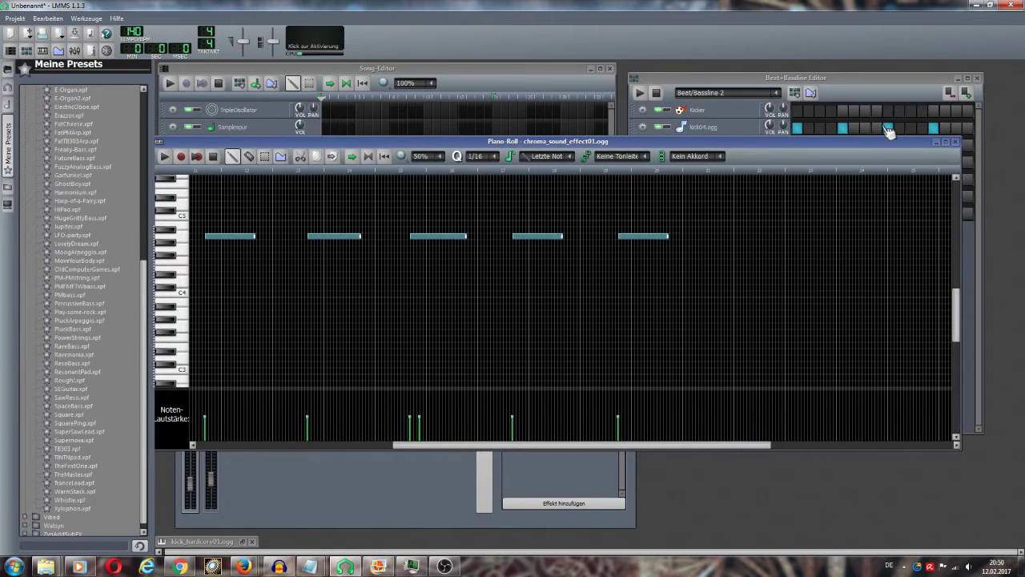
left_click(954, 143)
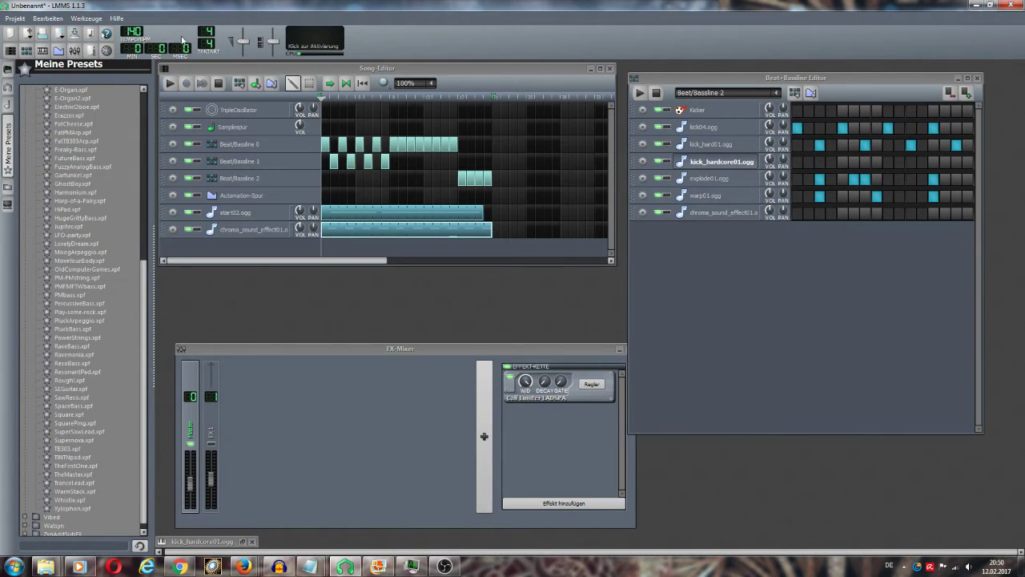
- Play the song and listen to the chroma_sound_effect01.ogg track in solo, then switch solo off
left_click(171, 83)
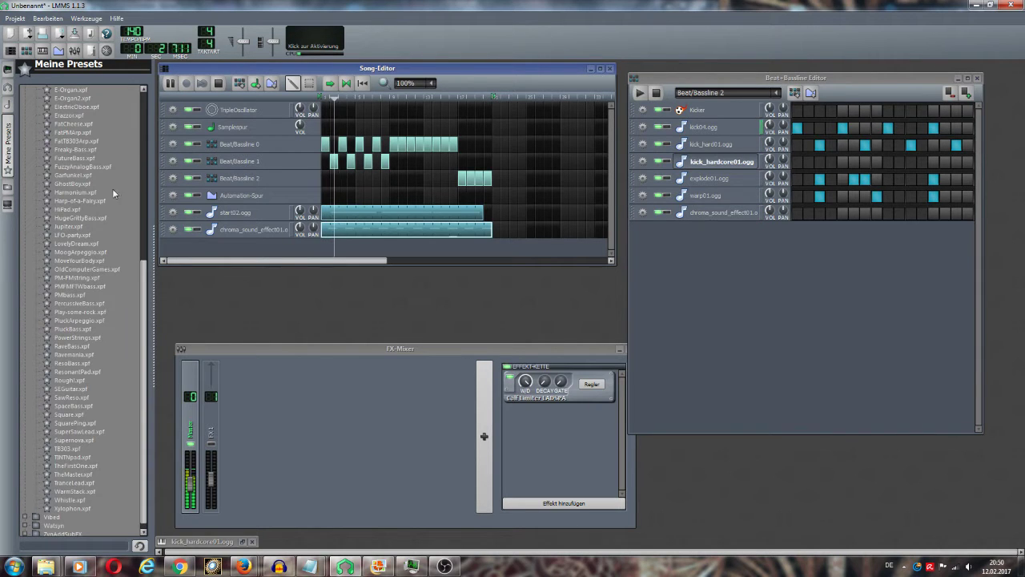
left_click(197, 230)
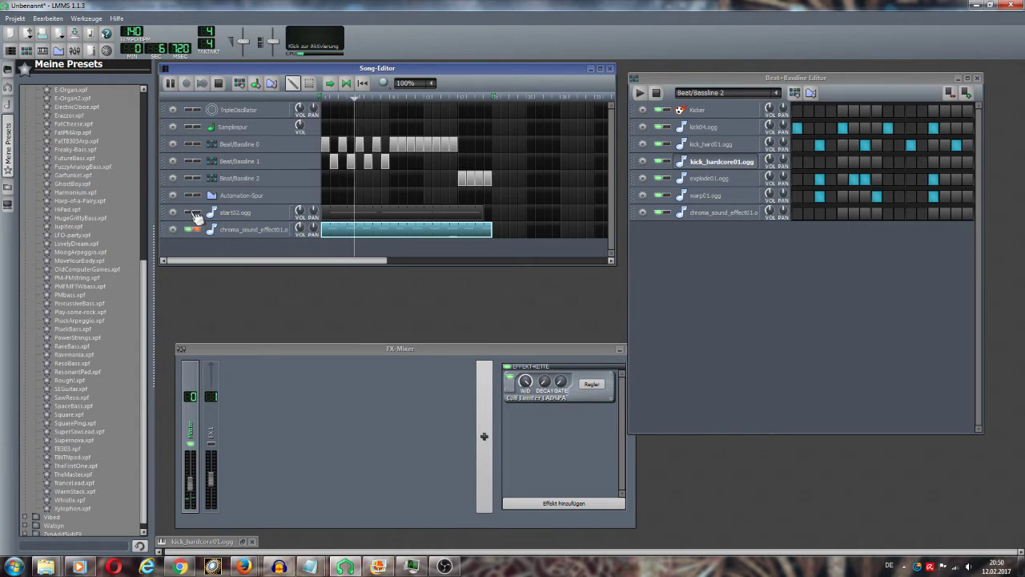
left_click(202, 230)
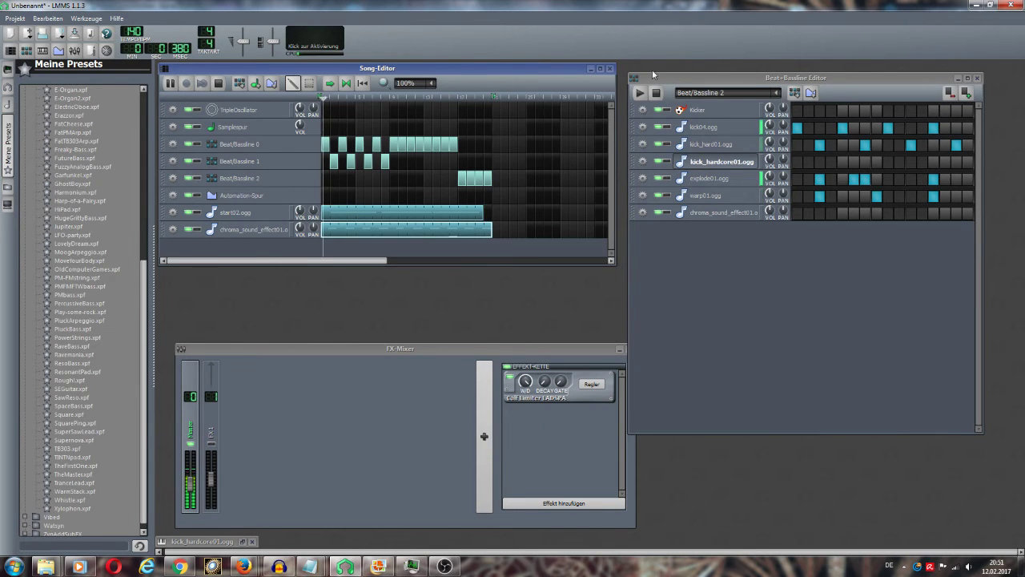
- Remove the Beat/Bassline 0 blocks at bars 15 and 16 and place a Beat/Bassline 2 block at bar 16
right_click(450, 152)
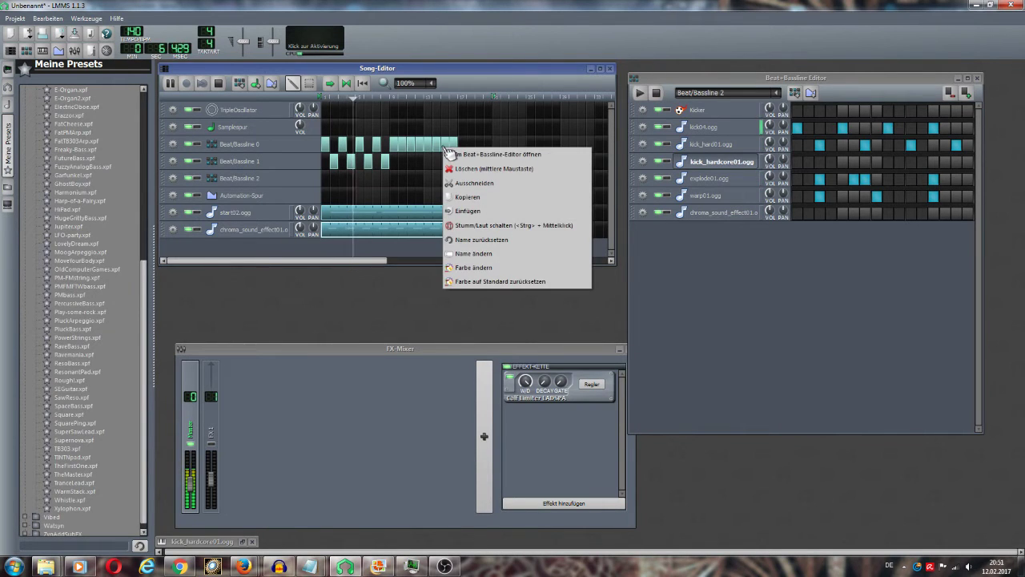
key("Escape")
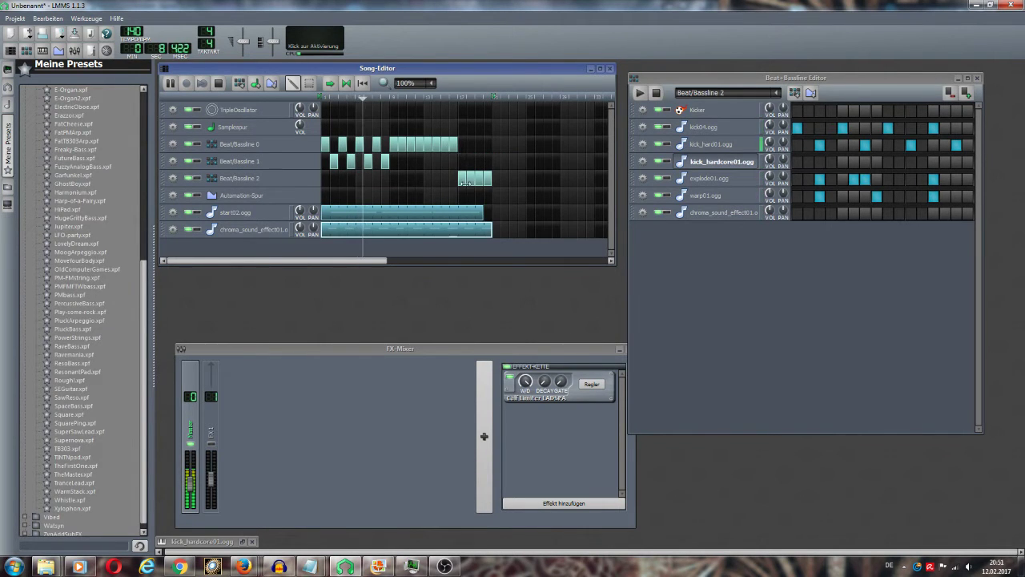
left_click(478, 179)
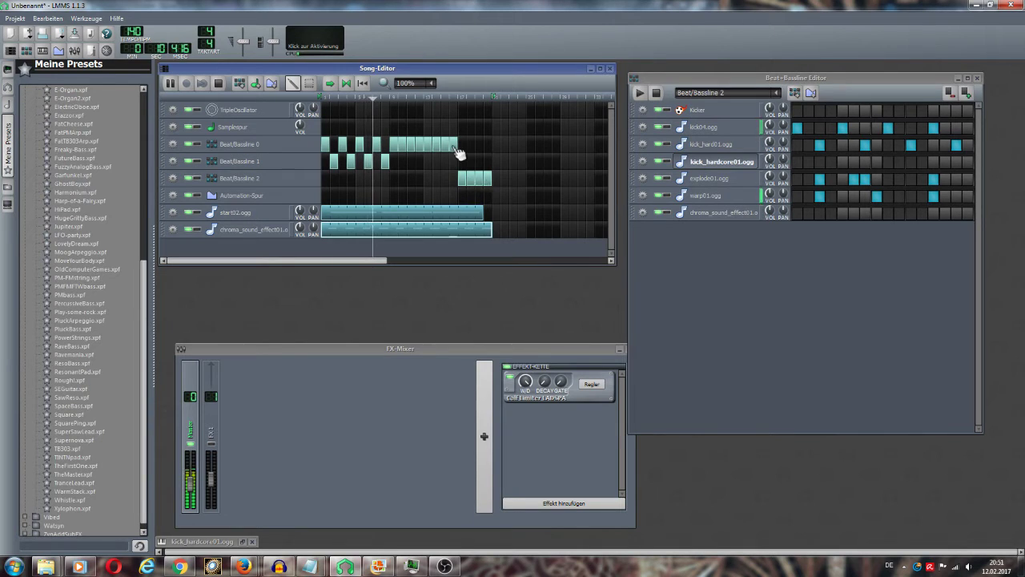
right_click(457, 151)
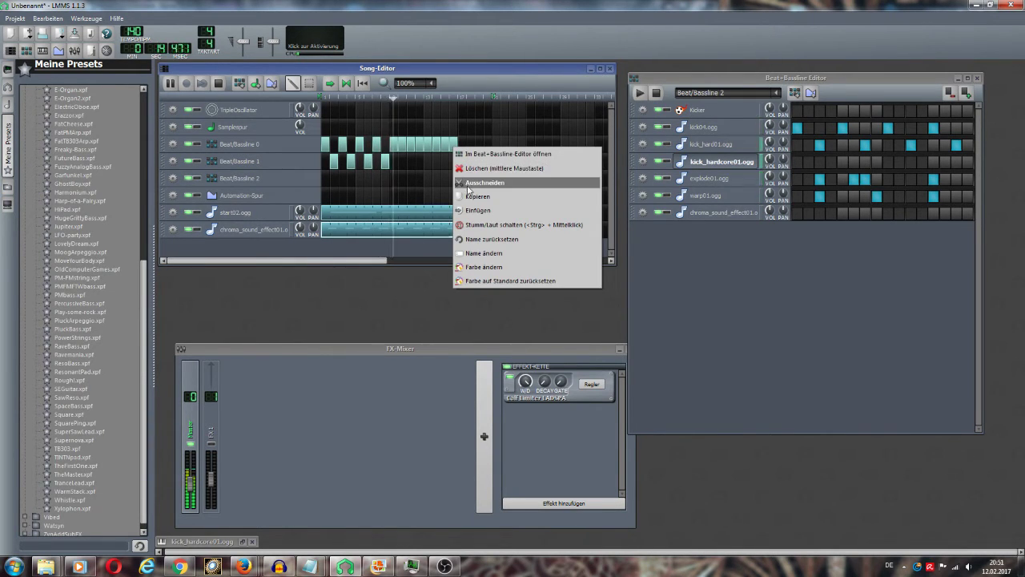
key("Escape")
middle_click(448, 145)
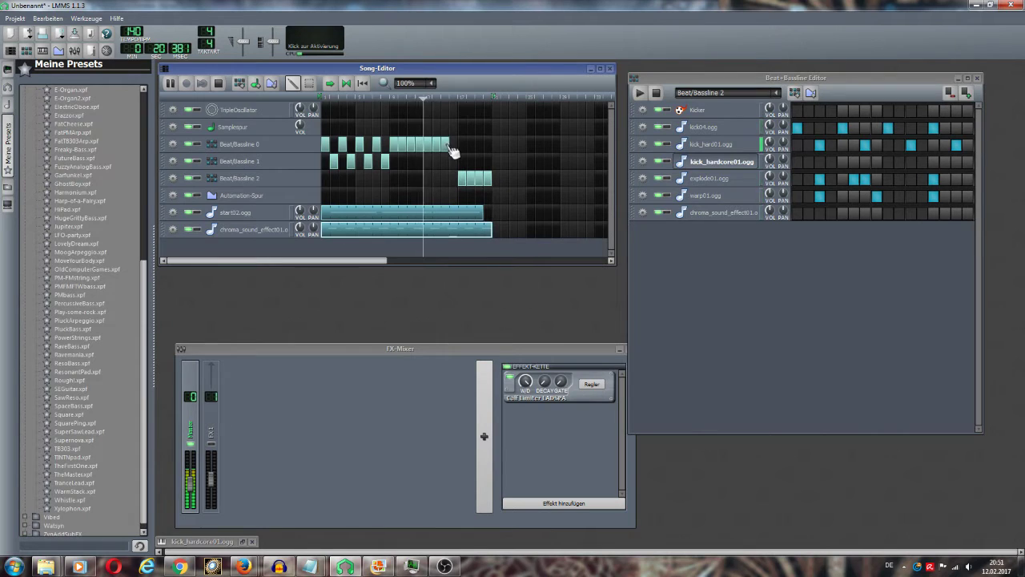
left_click(453, 178)
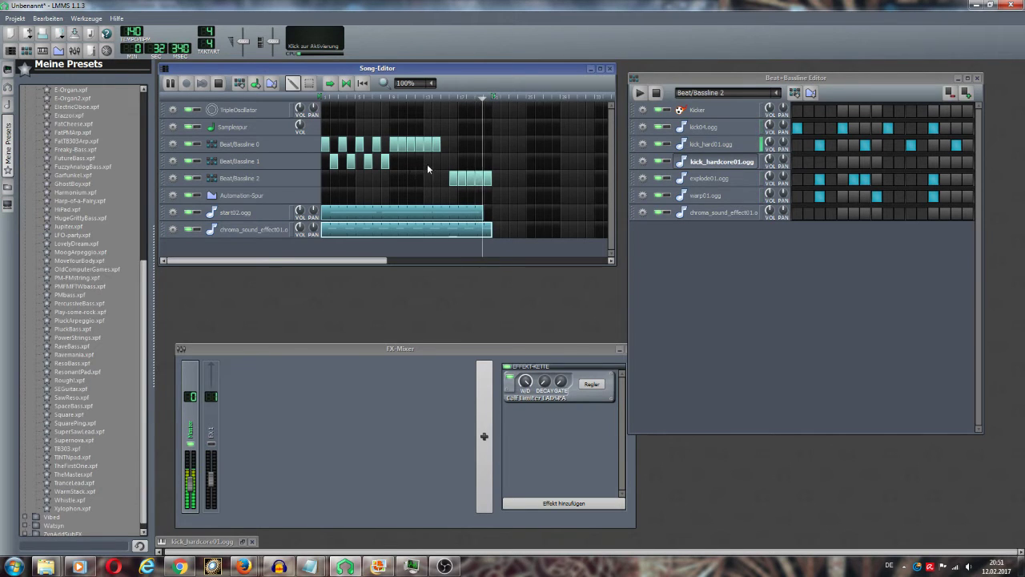
- Place Beat/Bassline 1 blocks at bars 15 and 16 and Beat/Bassline 0 blocks at bars 18 and 19
left_click(444, 165)
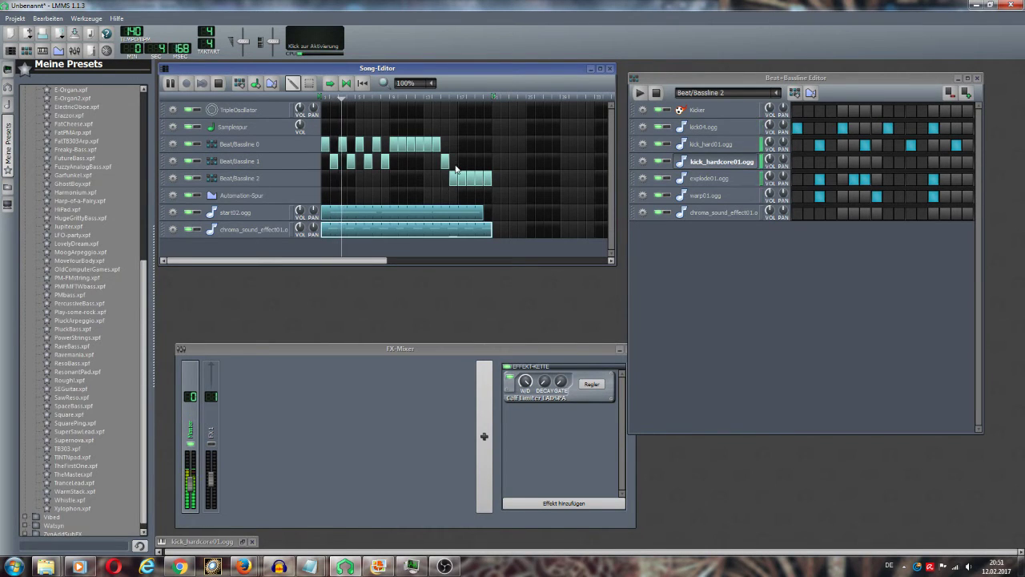
left_click(454, 163)
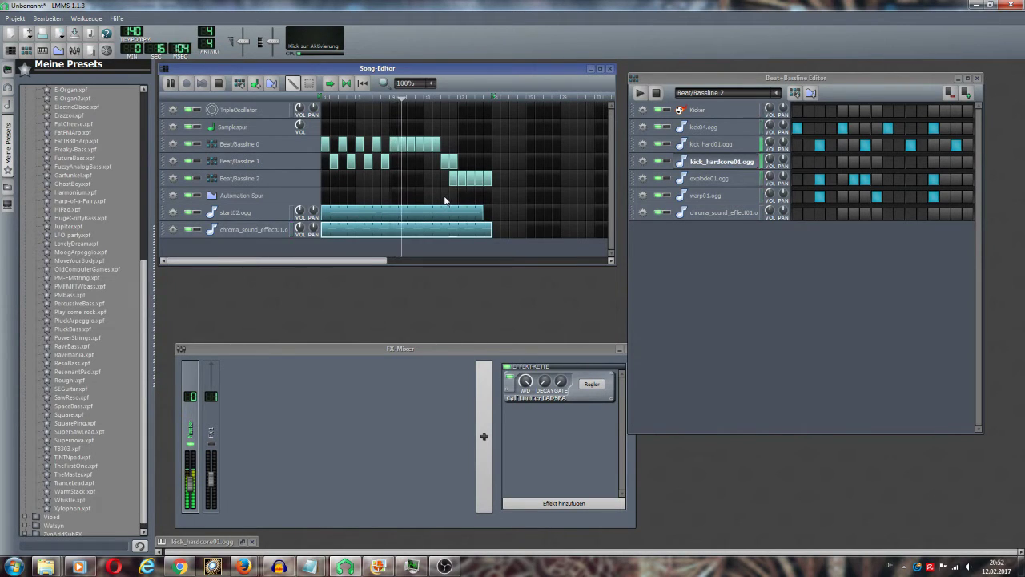
left_click(474, 148)
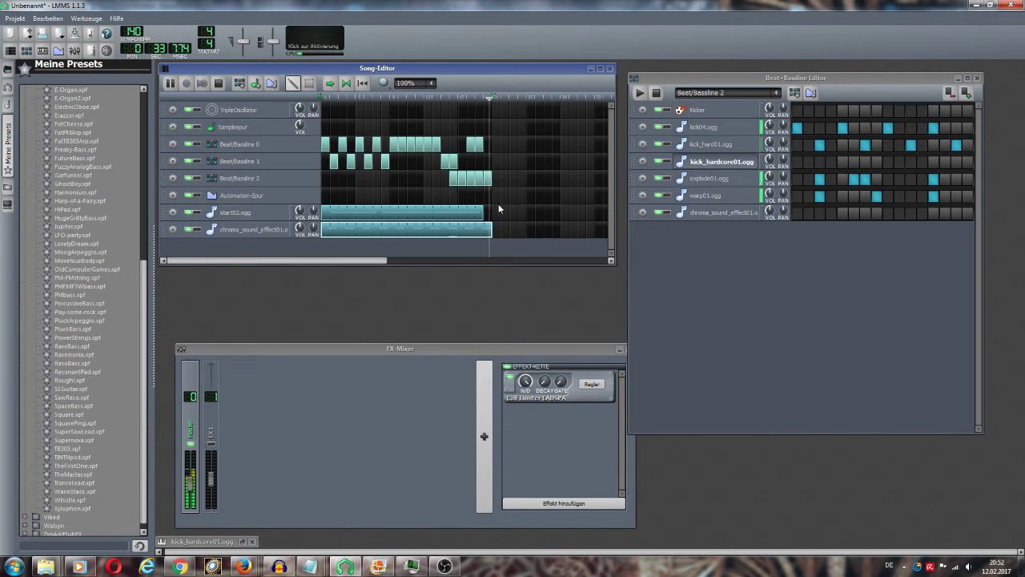
- Place Beat/Bassline 2 blocks at bars 8, 10, 12 and 14 and a Beat/Bassline 0 block at bar 17
left_click(402, 179)
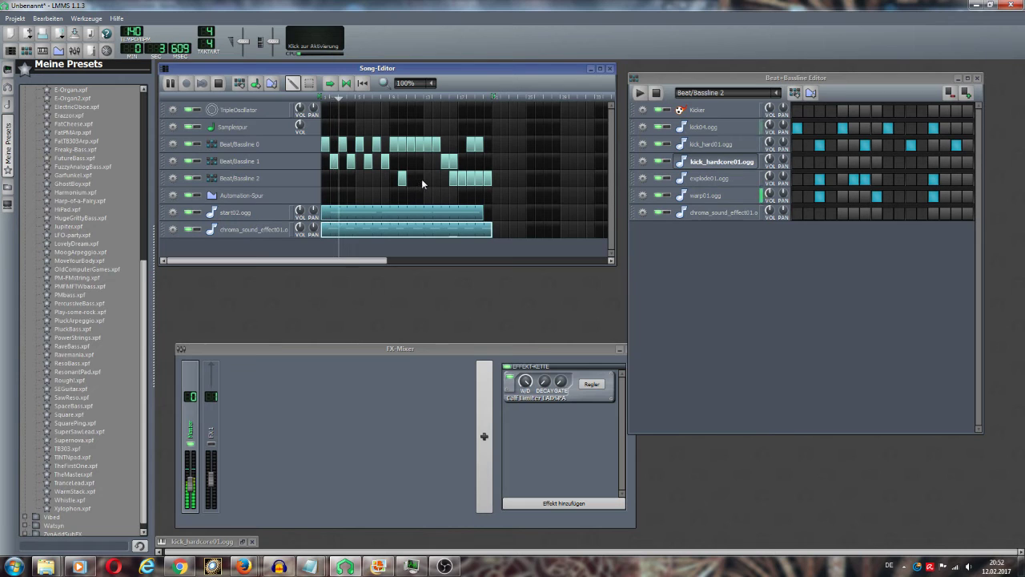
left_click(419, 178)
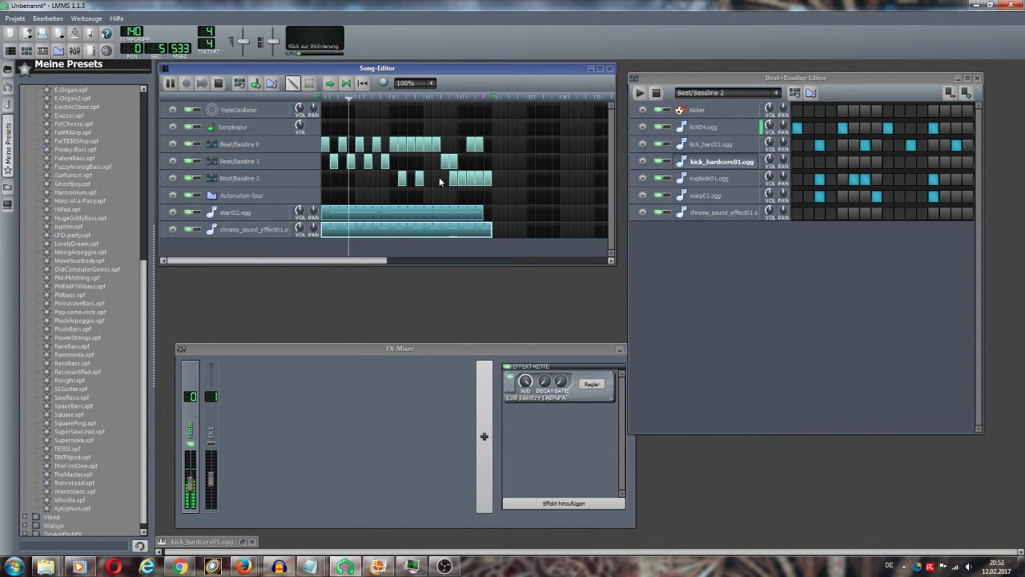
left_click(437, 179)
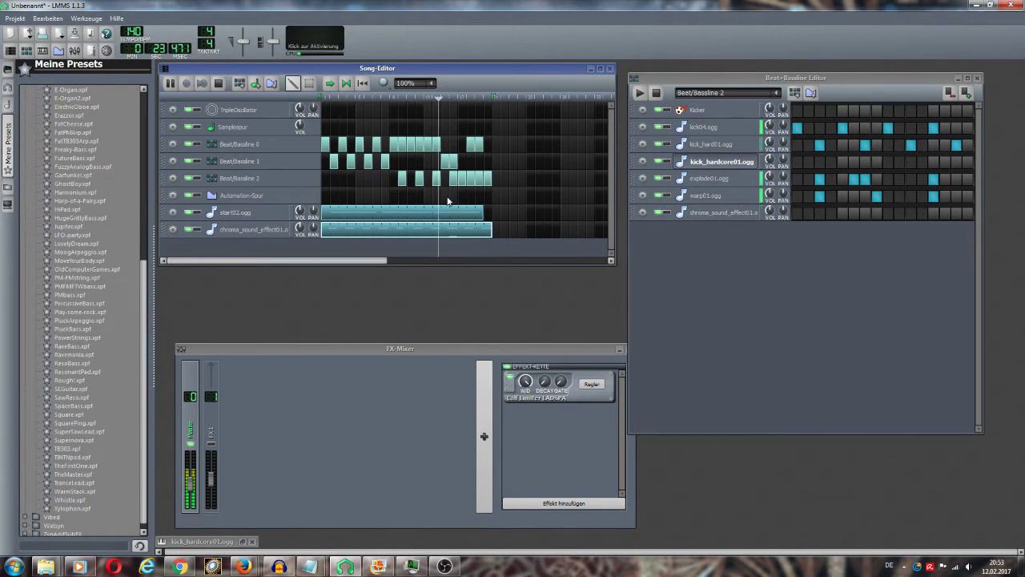
left_click(461, 149)
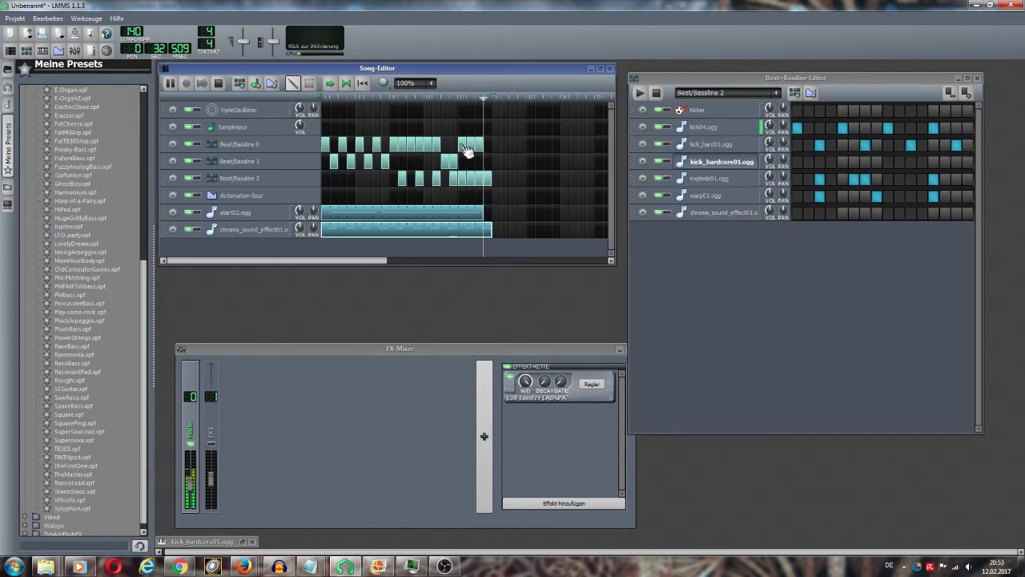
left_click(387, 180)
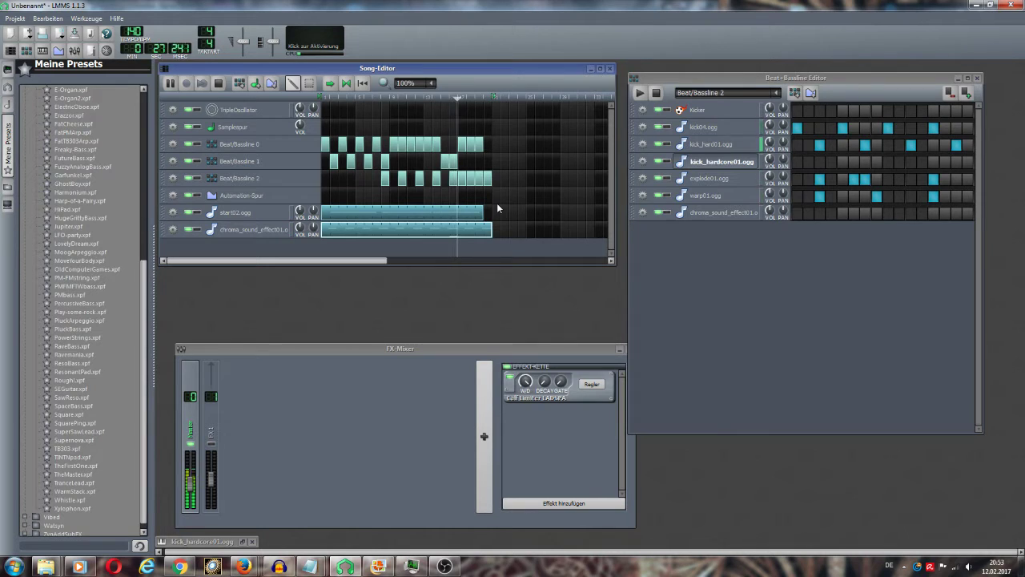
- Add sample_OK.wav from the personal Music folder as a song track and move it directly below TripleOscillator
left_click(8, 205)
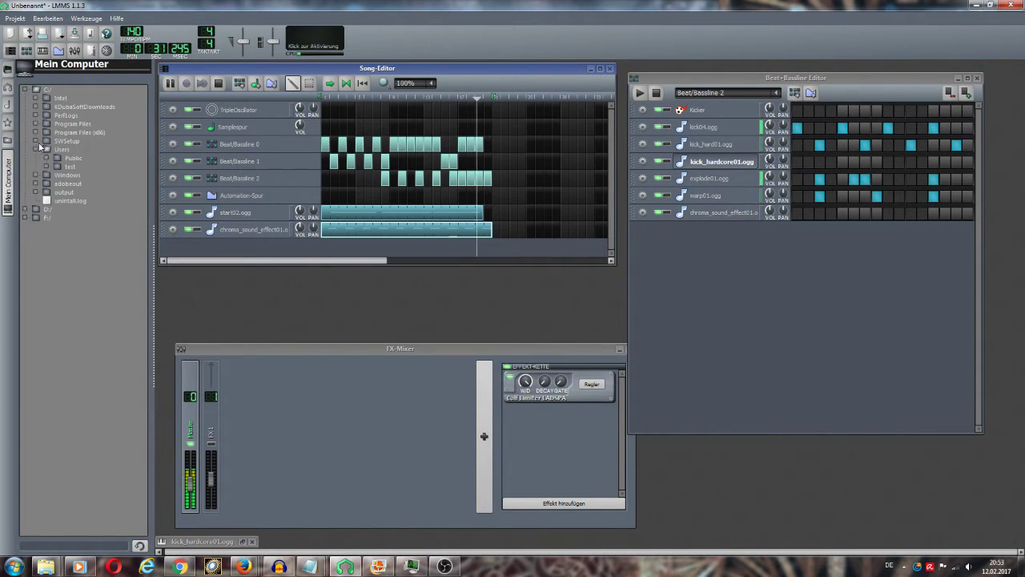
left_click(8, 142)
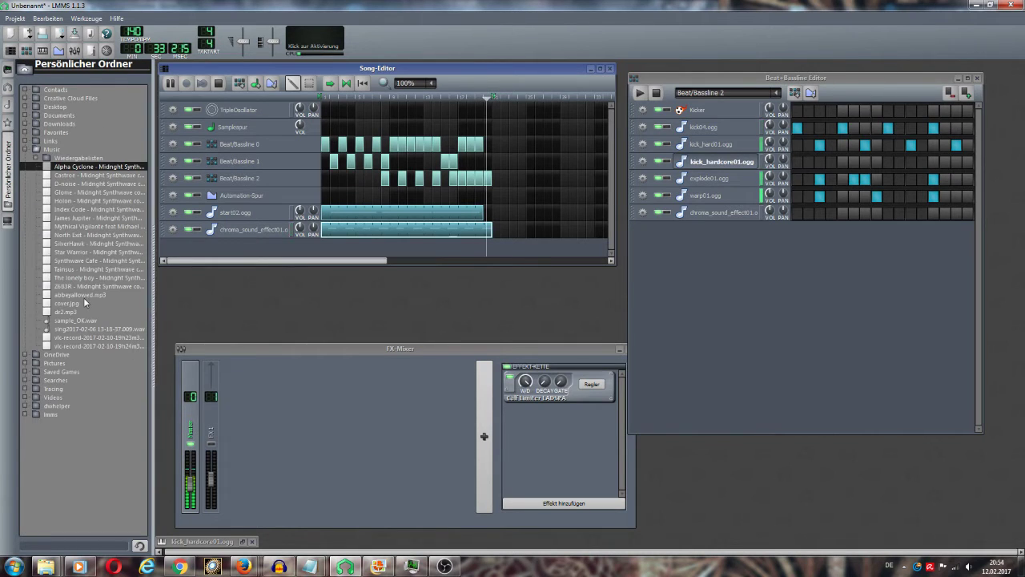
left_click(64, 321)
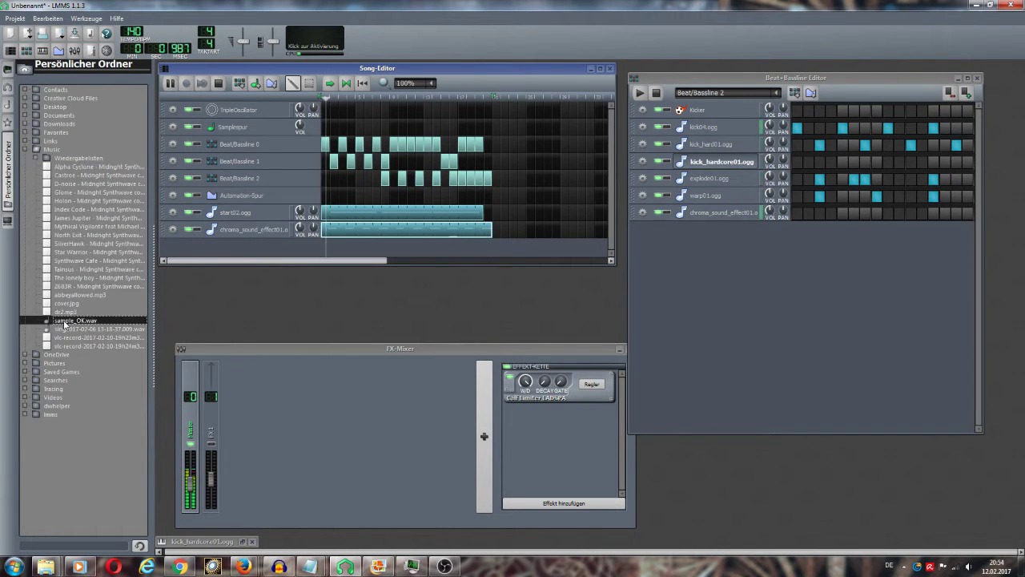
left_click_drag(64, 323, 236, 152)
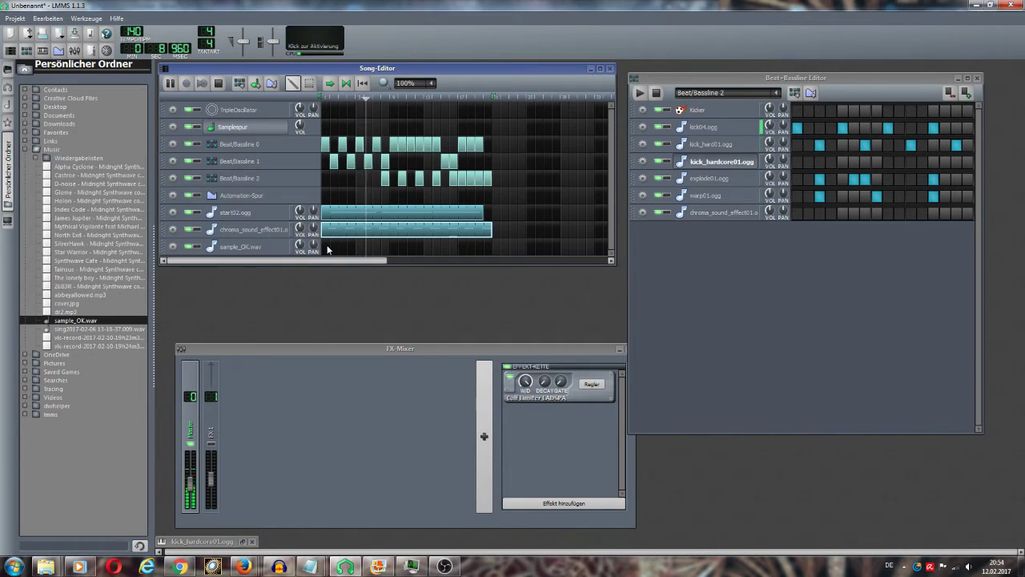
left_click_drag(167, 248, 166, 131)
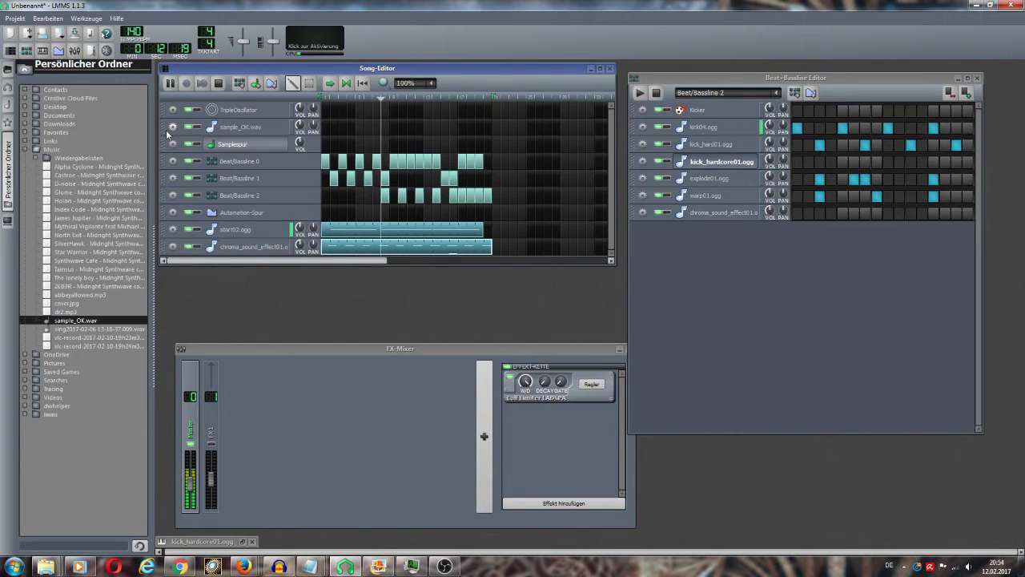
- Open the sample_OK.wav track's instrument window and try to stretch its empty pattern to 20 bars
left_click(238, 131)
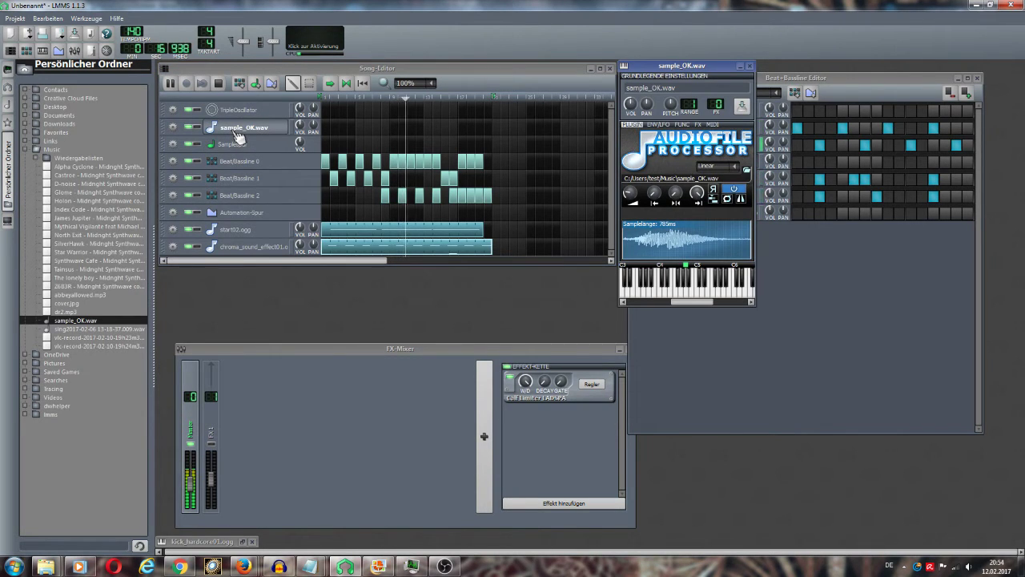
left_click(330, 133)
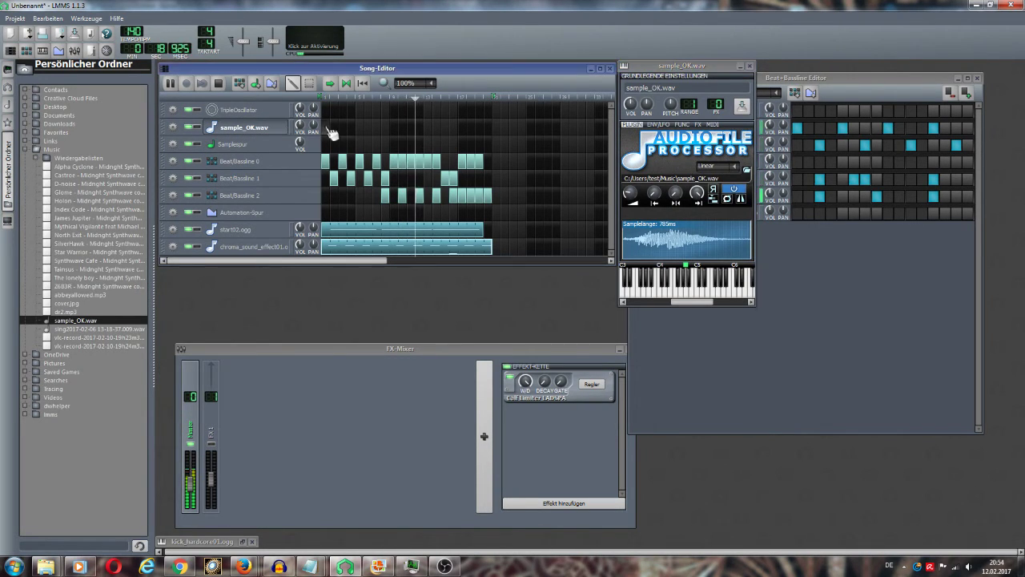
left_click_drag(332, 133, 494, 119)
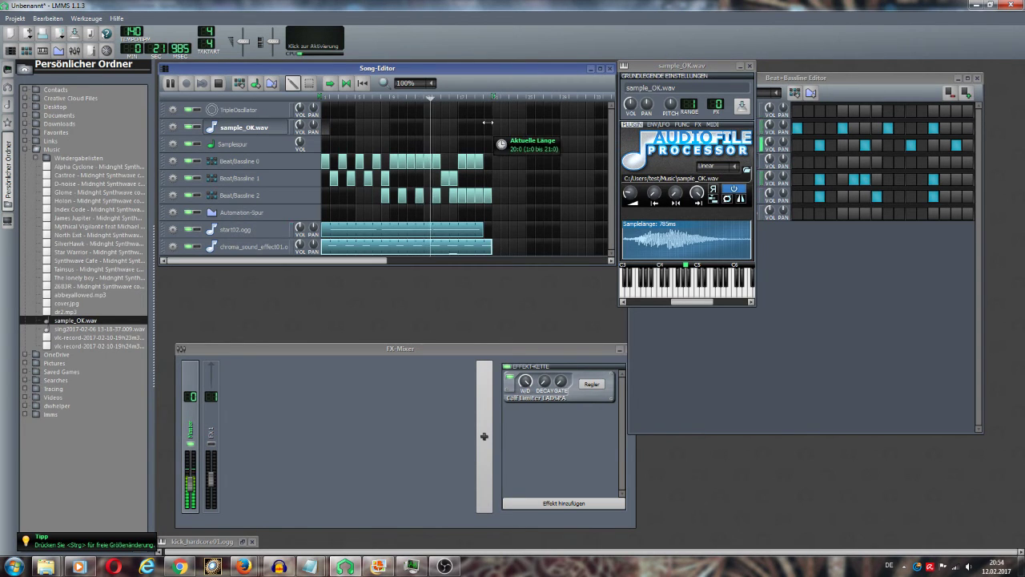
- Enter a series of notes at one pitch in the sample_OK.wav pattern during playback, starting in bar 9, then close the Piano-Roll
double_click(328, 134)
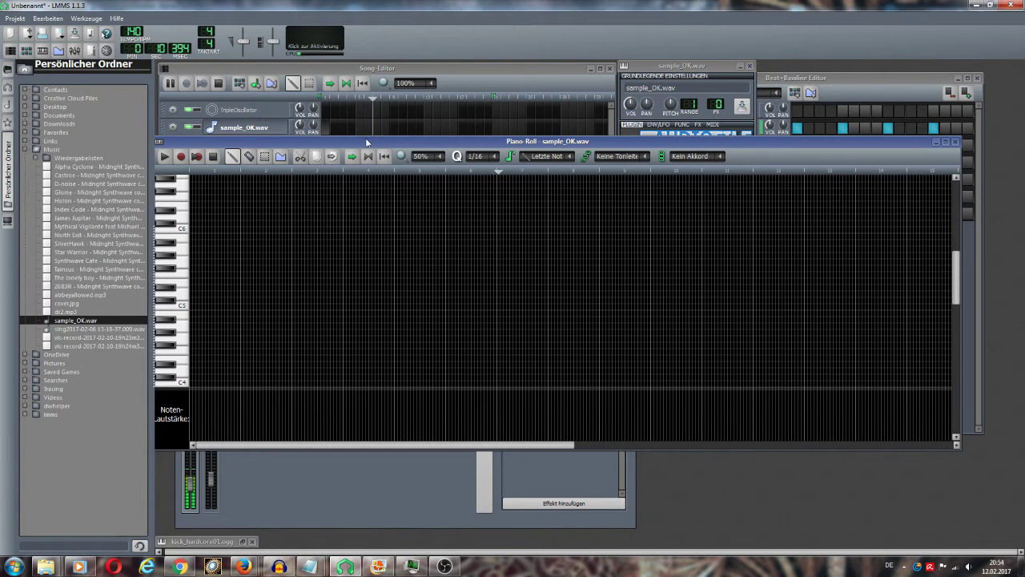
left_click_drag(367, 143, 363, 193)
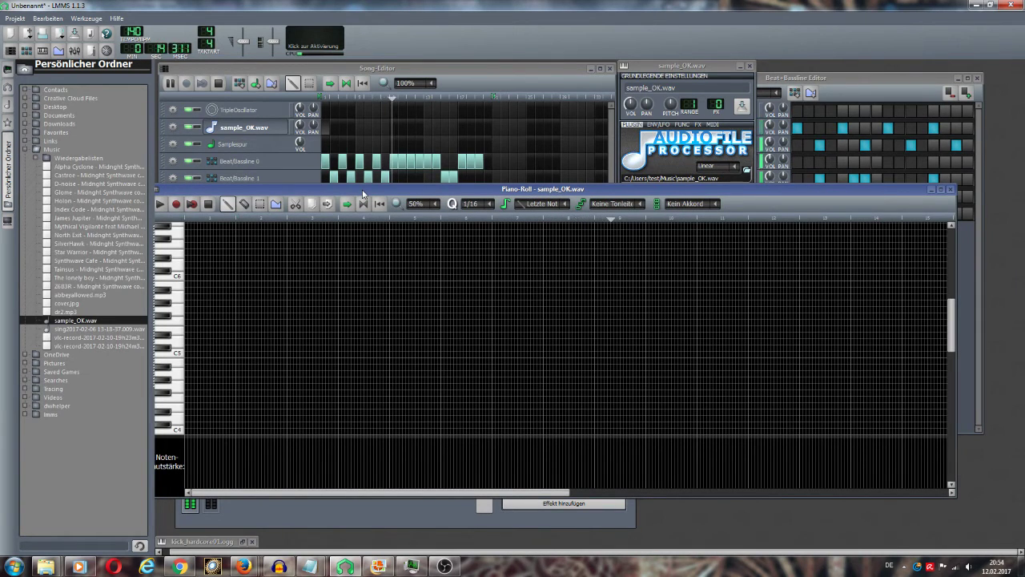
key("n")
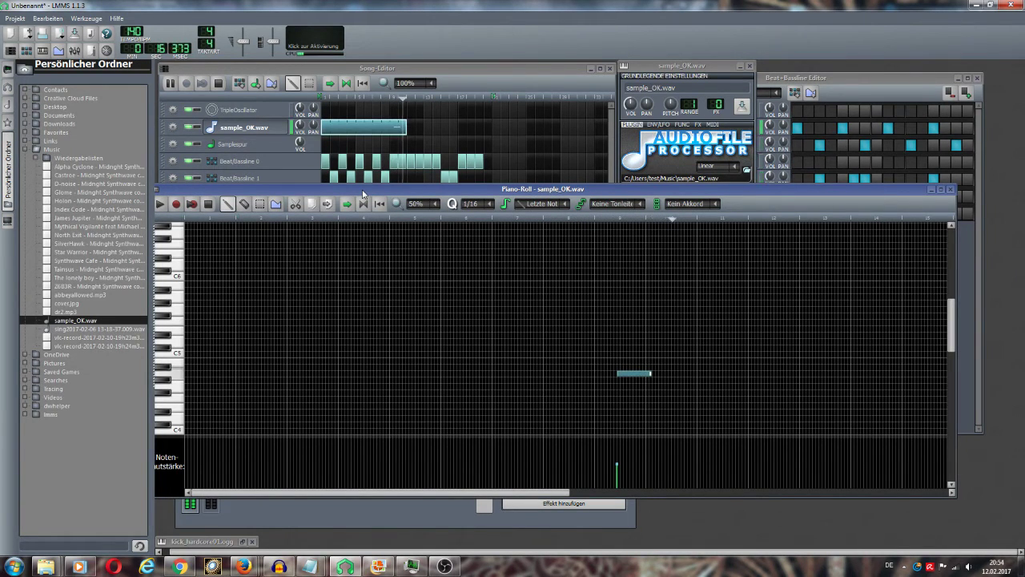
key("n")
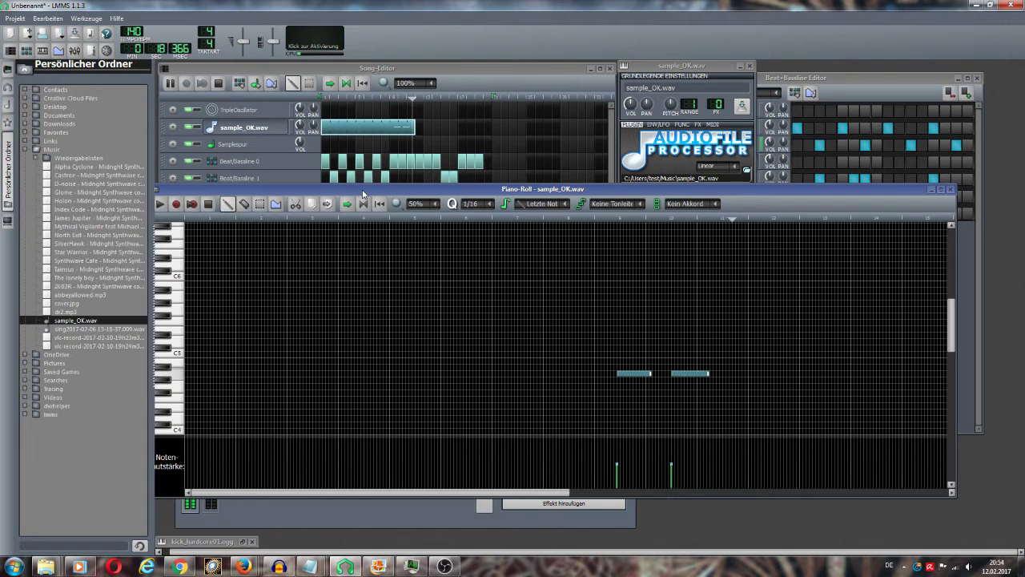
key("n")
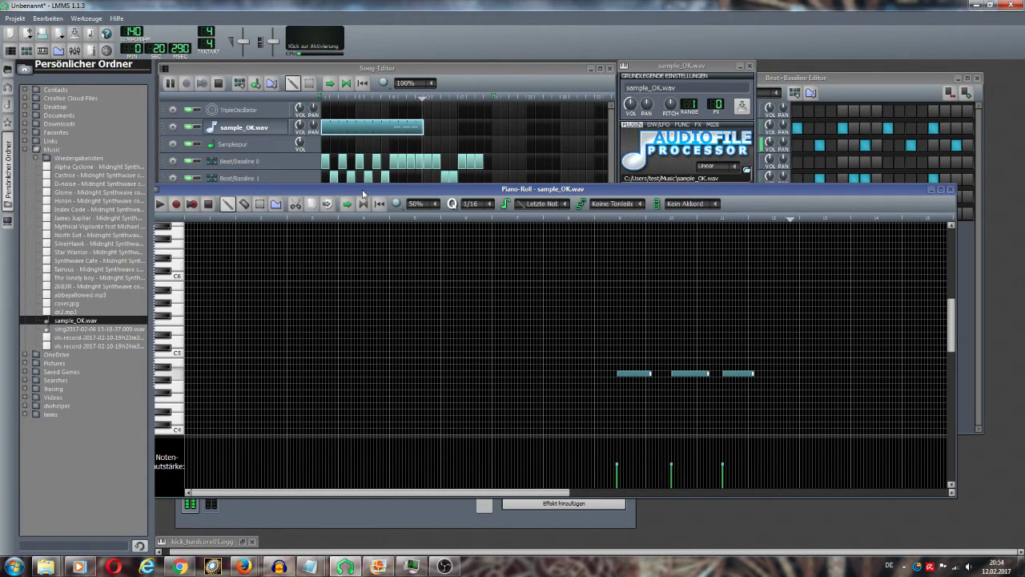
key("n")
key("n")
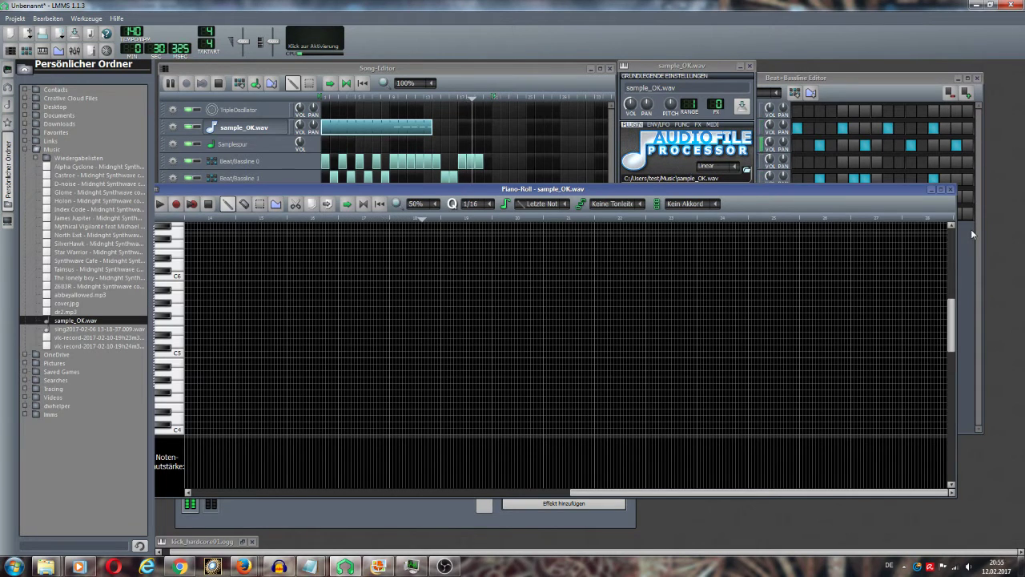
left_click(950, 189)
- Listen to the sample_OK.wav track in solo from about bar 9, then delete the track
left_click(217, 84)
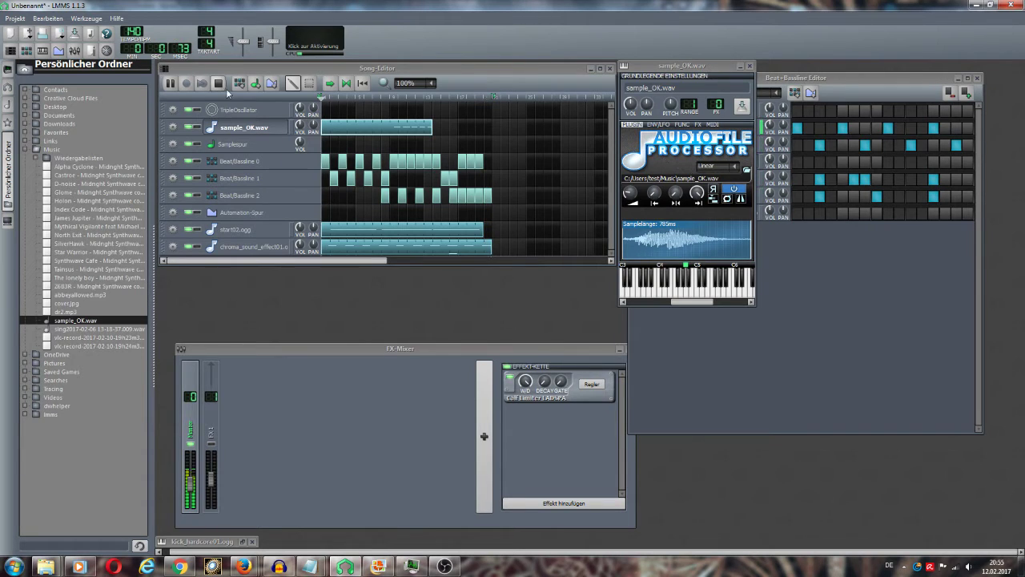
left_click(198, 128)
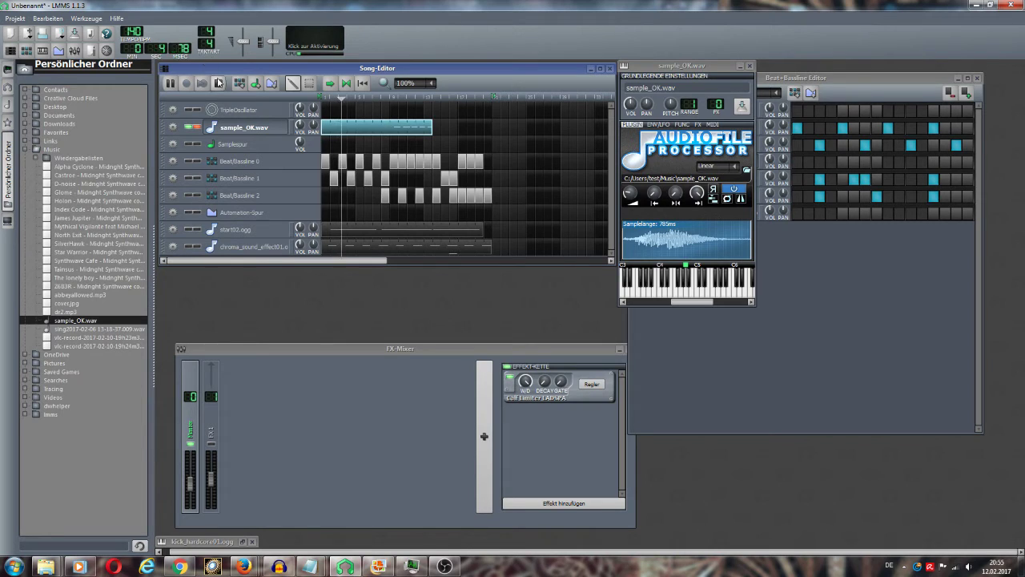
left_click(218, 83)
left_click(395, 98)
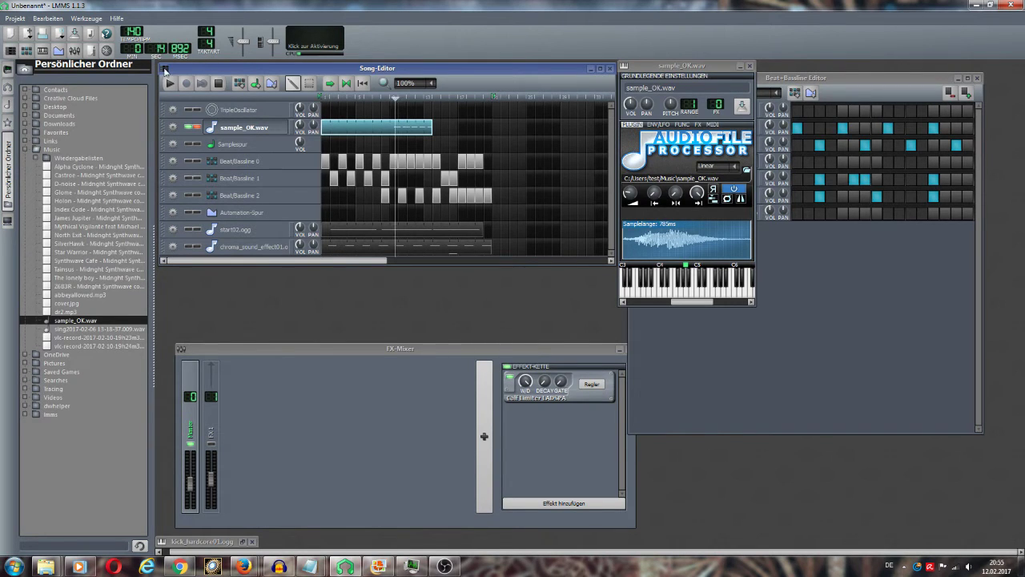
left_click(170, 83)
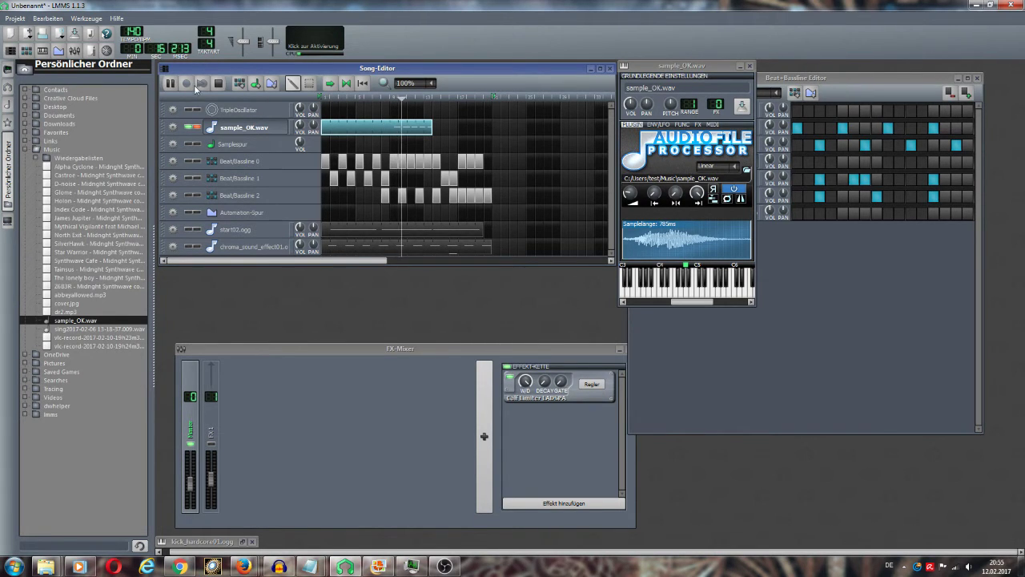
left_click(171, 126)
left_click(185, 154)
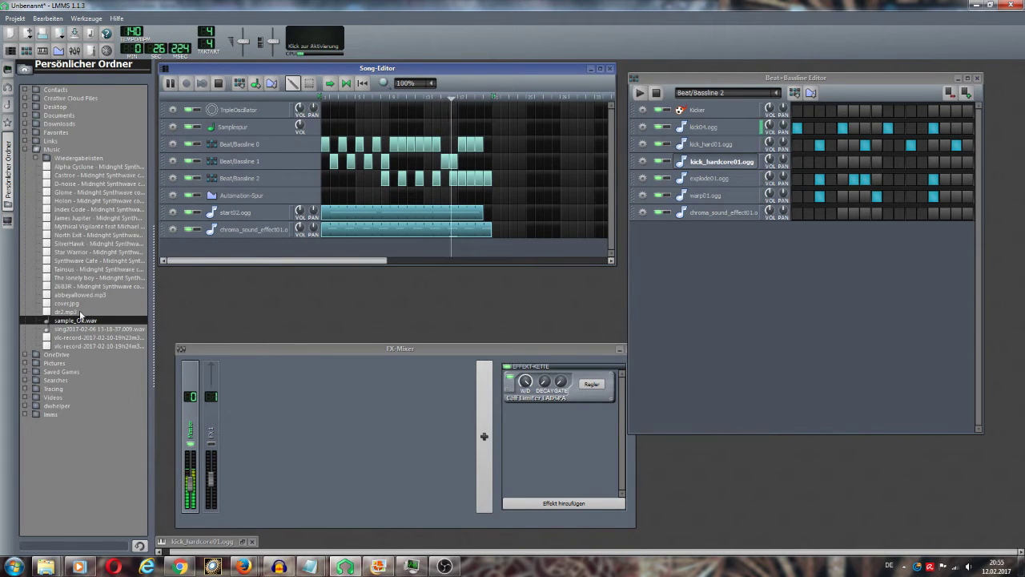
- Browse the computer's drives to C:/Users/test/Music, add sample_das-war-die-antwort.wav as a new song track, and heighten the Song-Editor
left_click(25, 150)
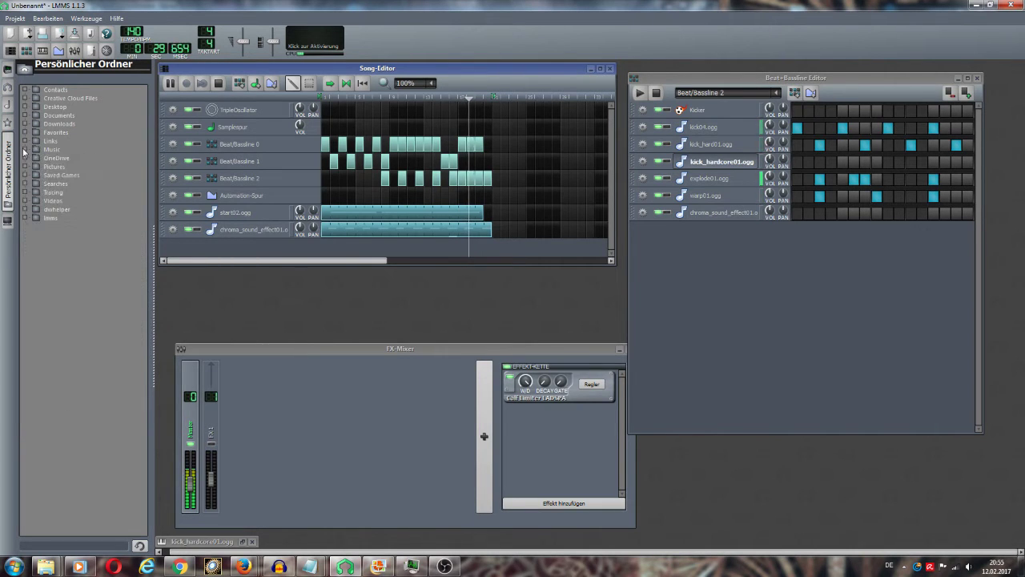
left_click(7, 220)
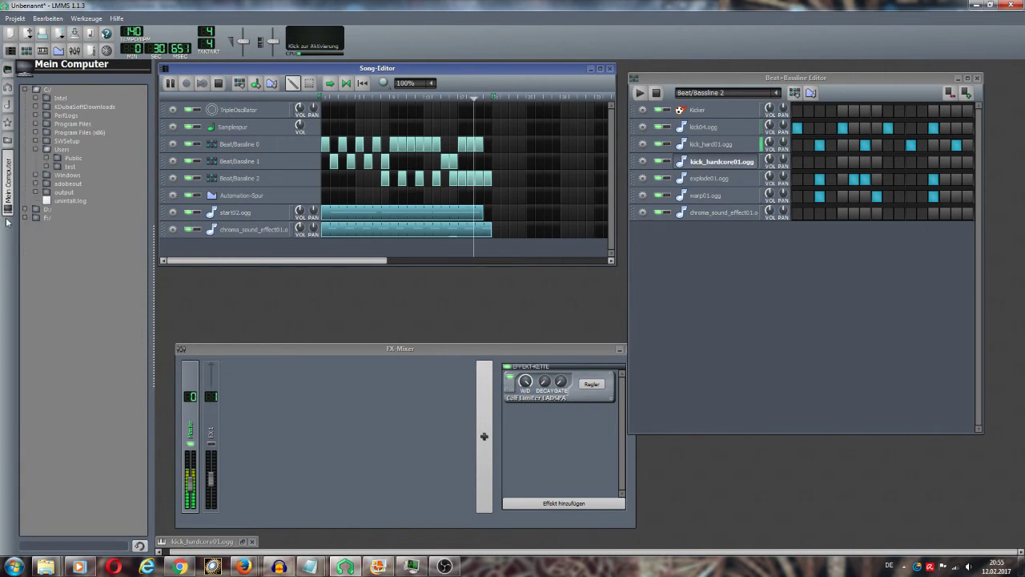
left_click(46, 165)
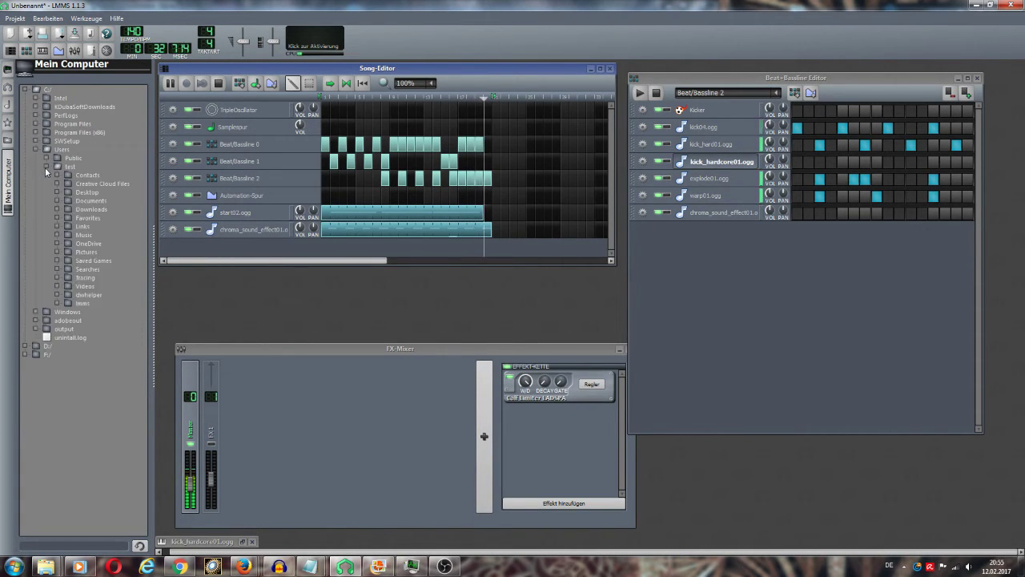
left_click(57, 234)
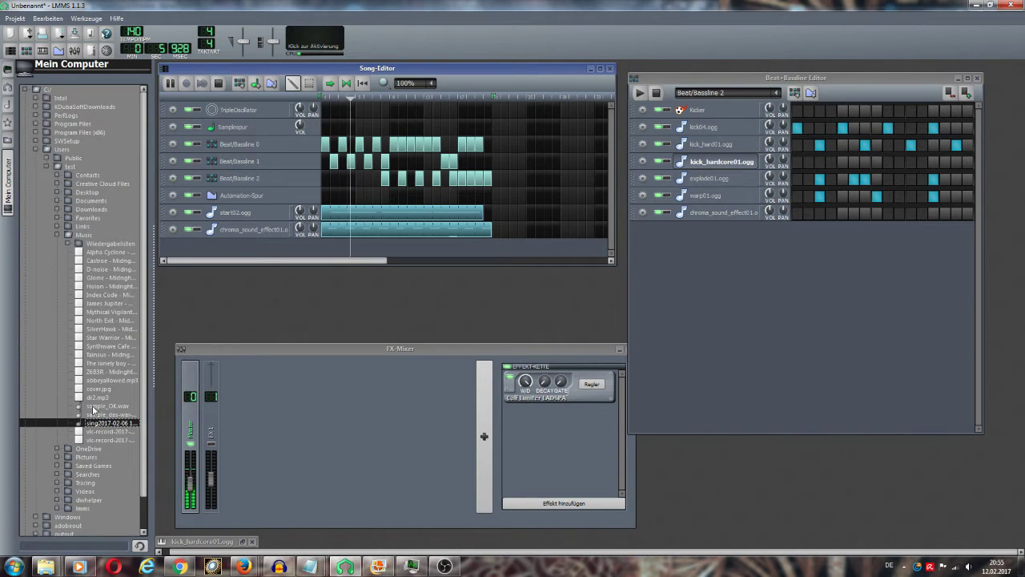
left_click_drag(96, 414, 212, 254)
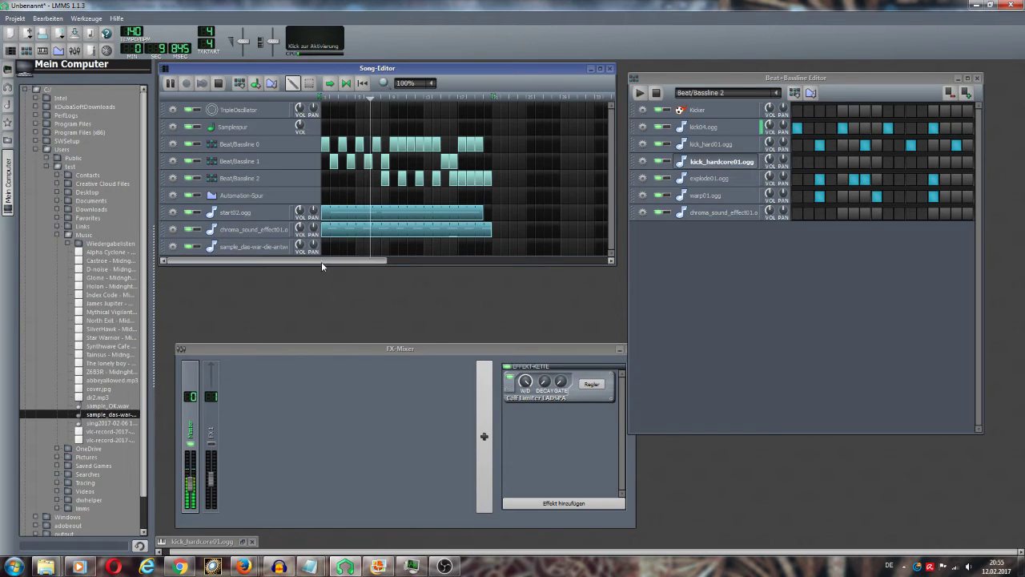
left_click_drag(325, 264, 321, 302)
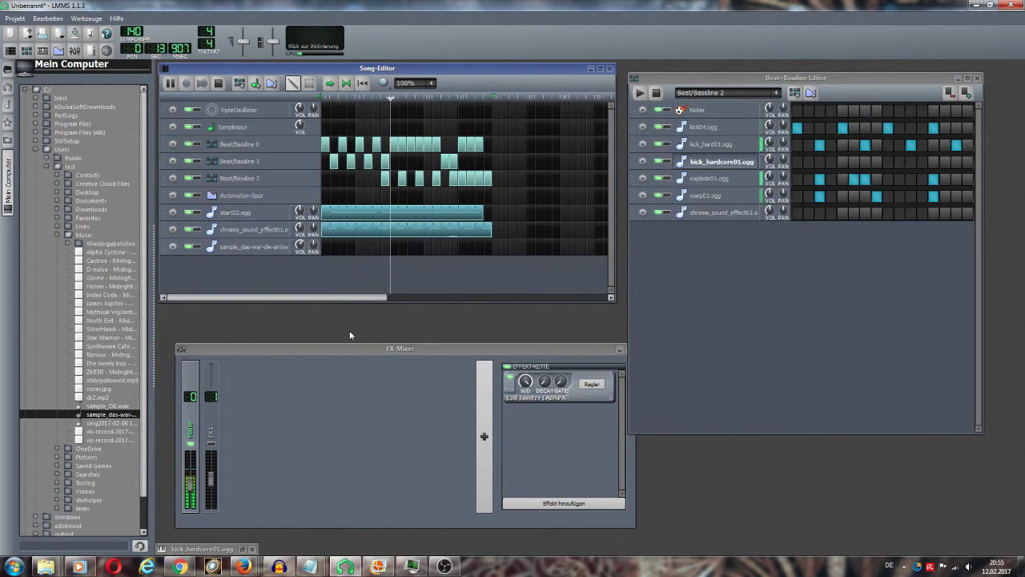
- Record a series of notes at one pitch into the sample_das-war-die-antwort.wav pattern during song playback, then replay the song from the start
double_click(327, 249)
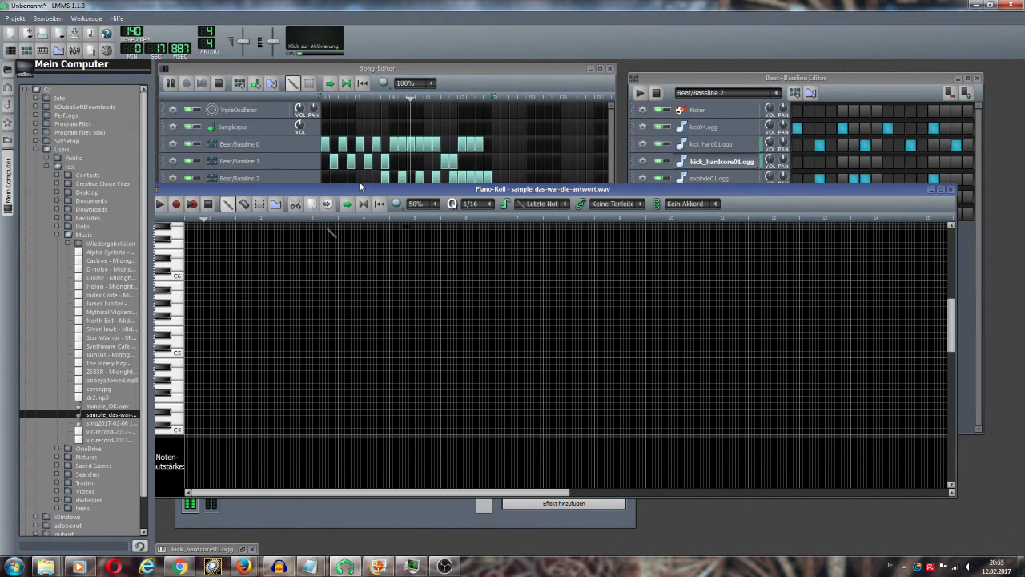
left_click_drag(354, 182, 359, 265)
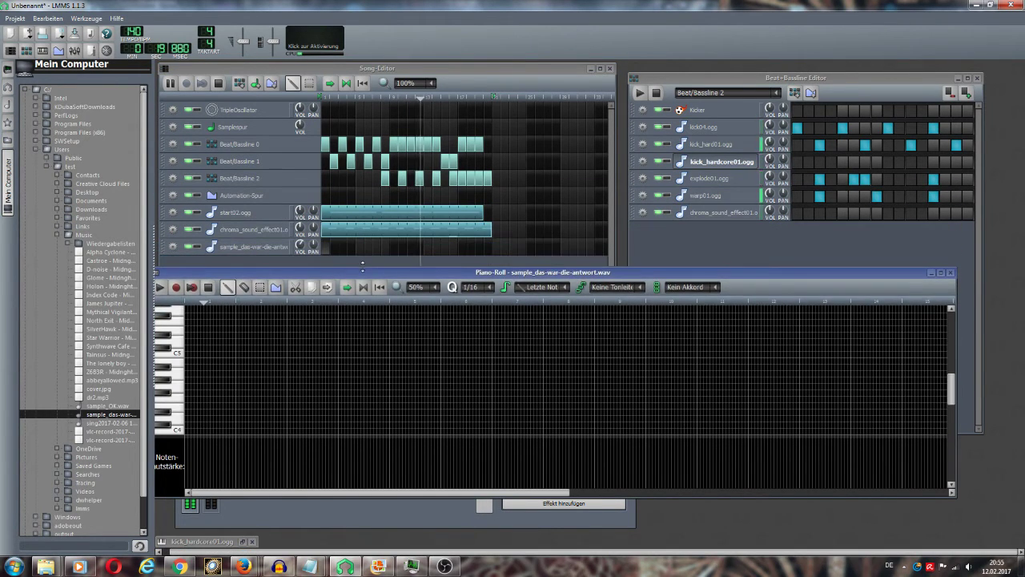
scroll(293, 432, "down", 4)
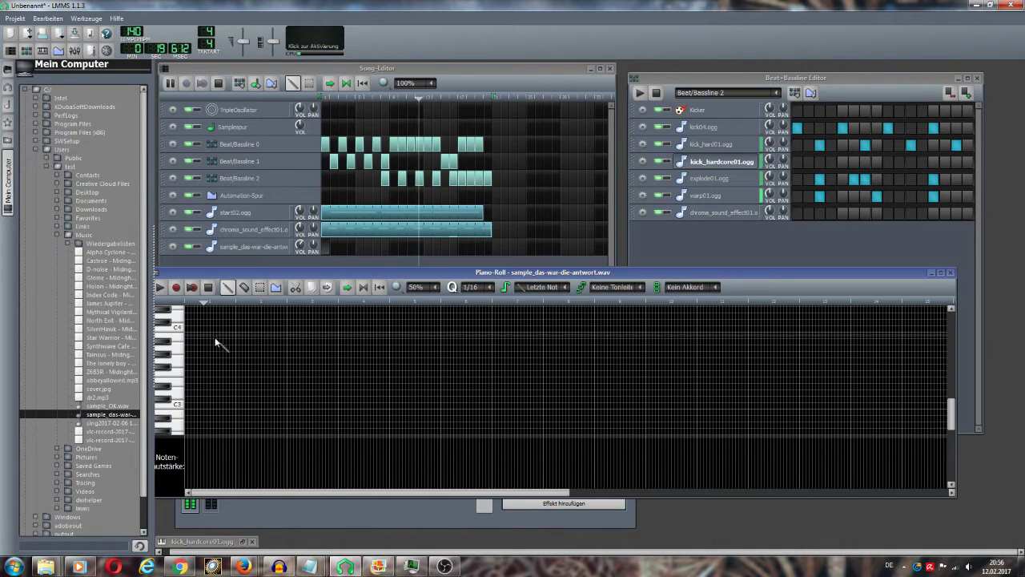
left_click(192, 288)
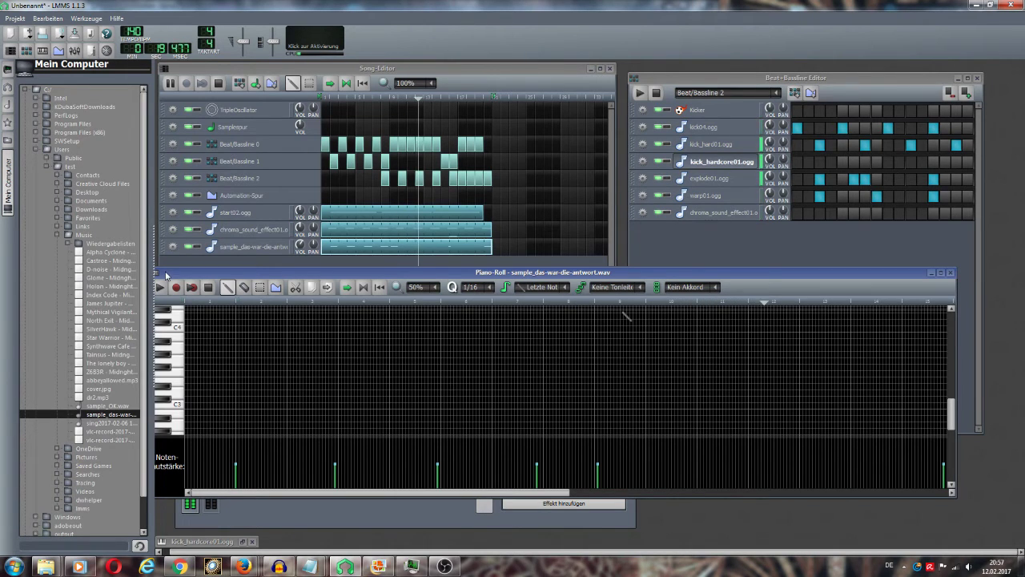
left_click(207, 286)
left_click(169, 83)
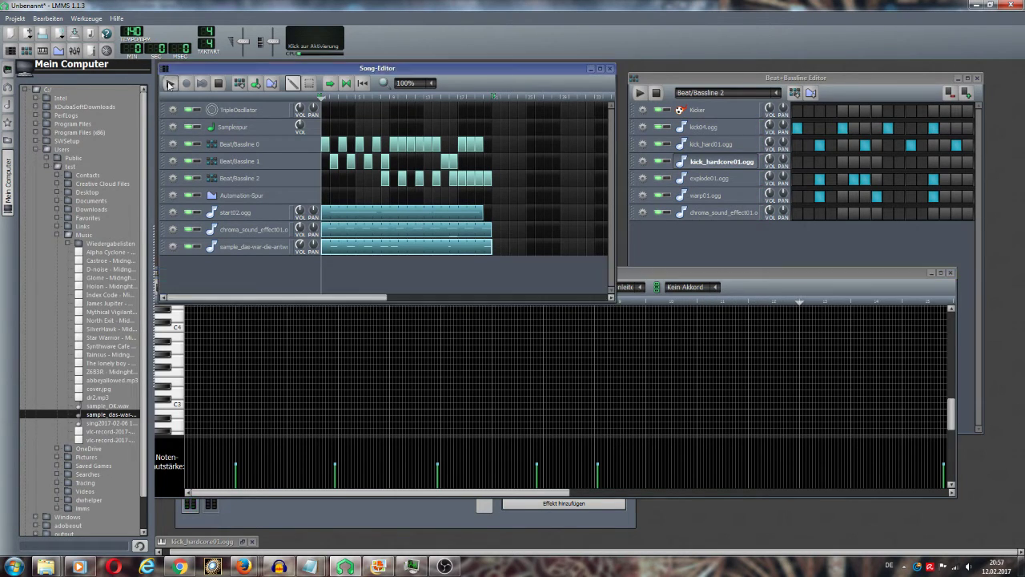
- Delete the recorded notes around the starts of bars 4, 6 and 9 in the sample_das-war-die-antwort.wav pattern
left_click_drag(950, 413, 950, 386)
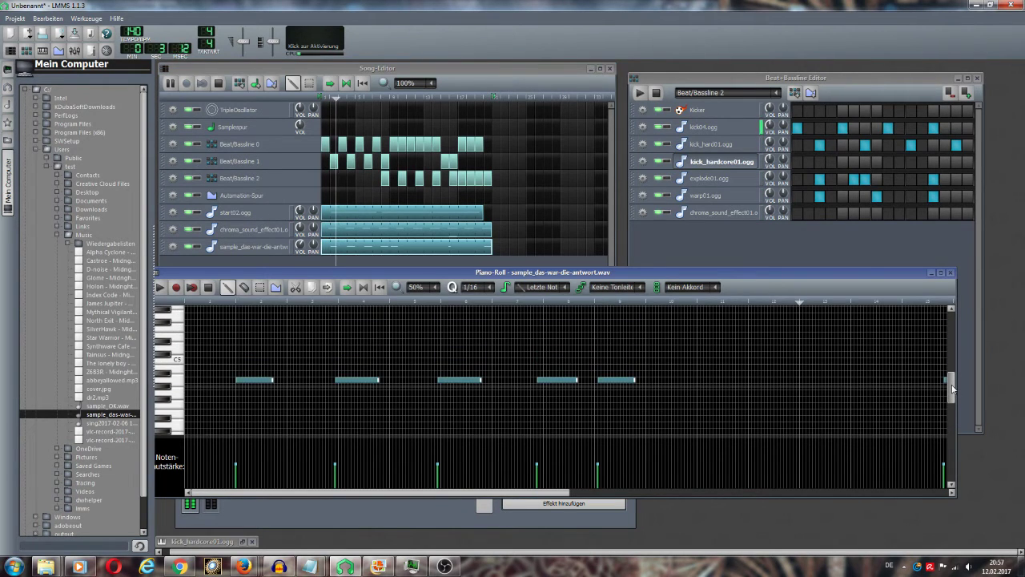
right_click(613, 379)
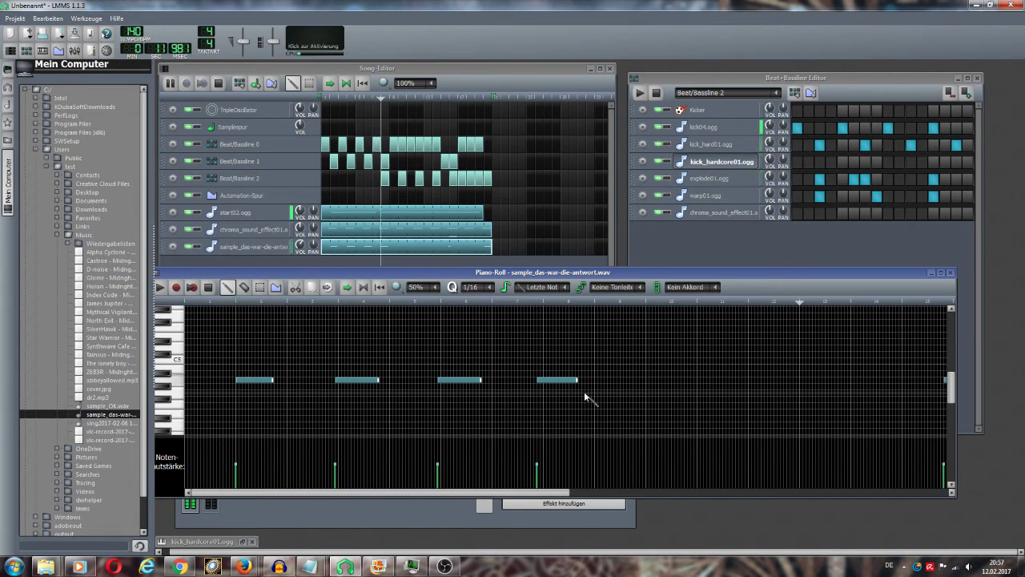
right_click(356, 379)
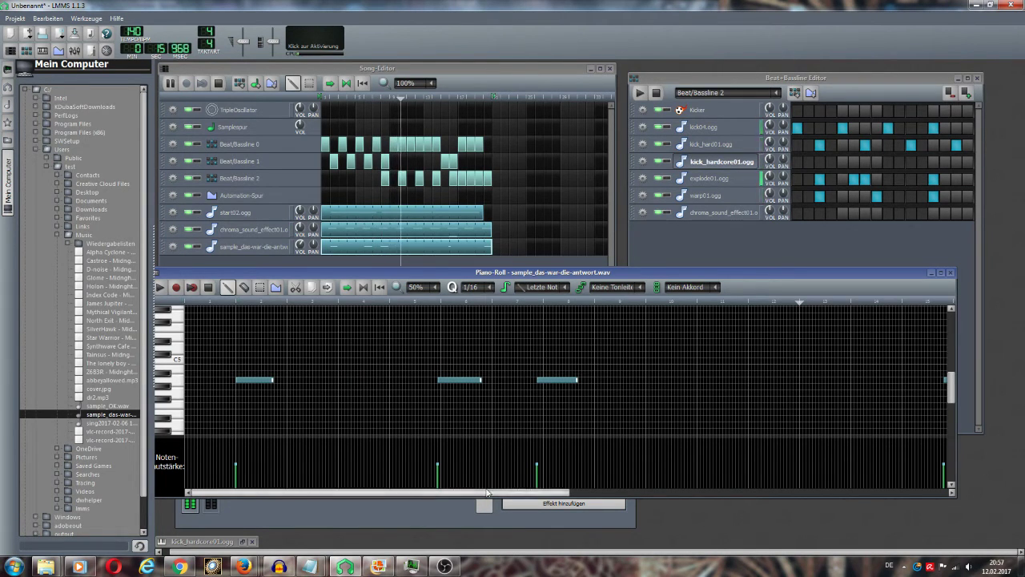
right_click(459, 379)
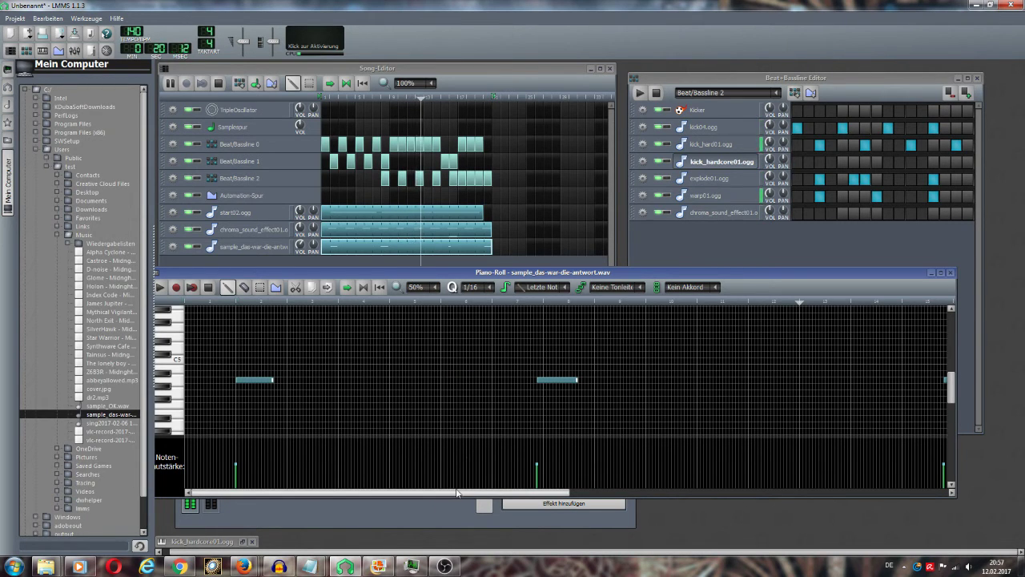
- Move the last short and long notes earlier into bar 15 and align the note near bar 8 with that bar's start
left_click_drag(464, 494, 666, 503)
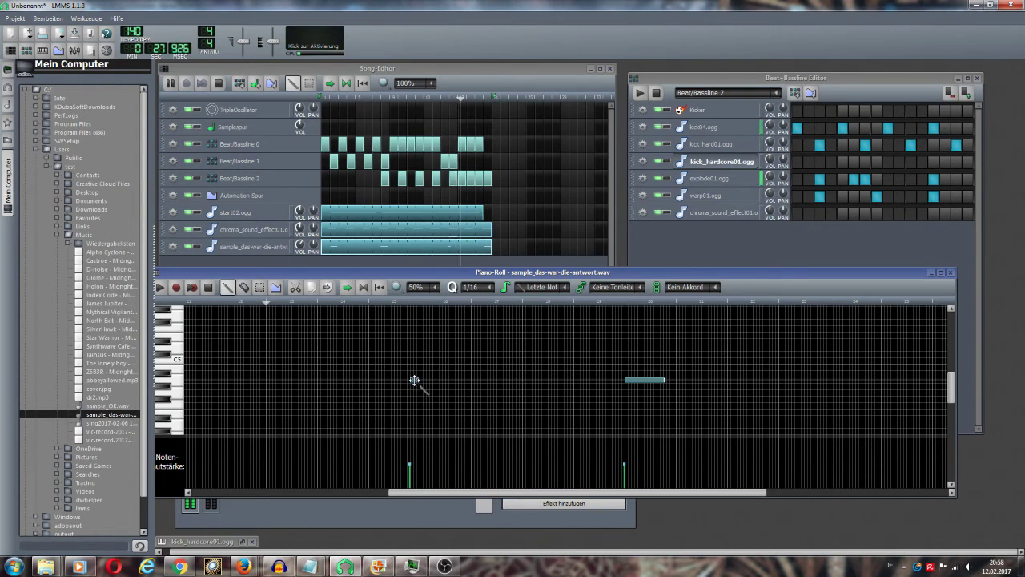
left_click_drag(636, 380, 440, 379)
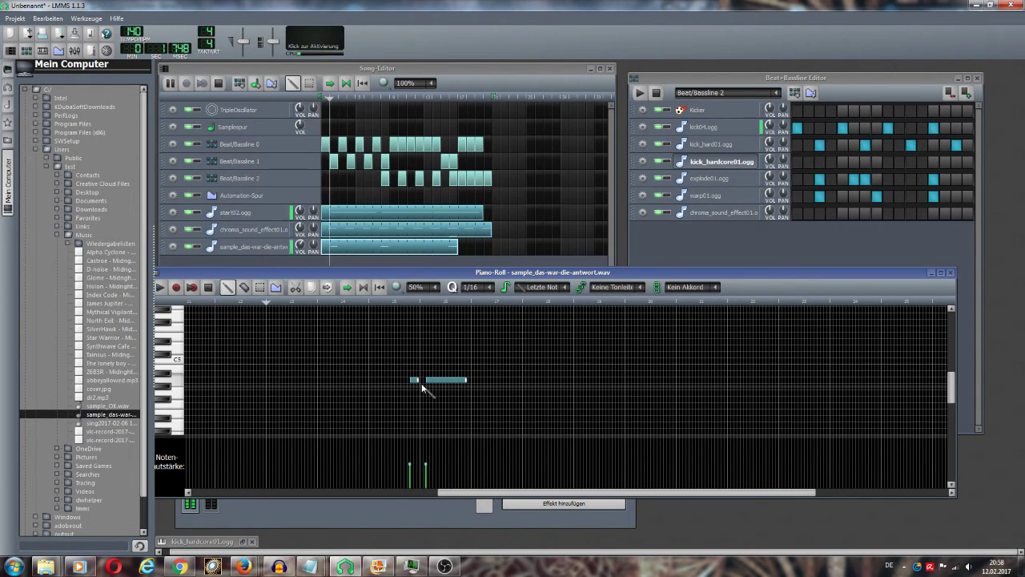
left_click_drag(416, 382, 379, 384)
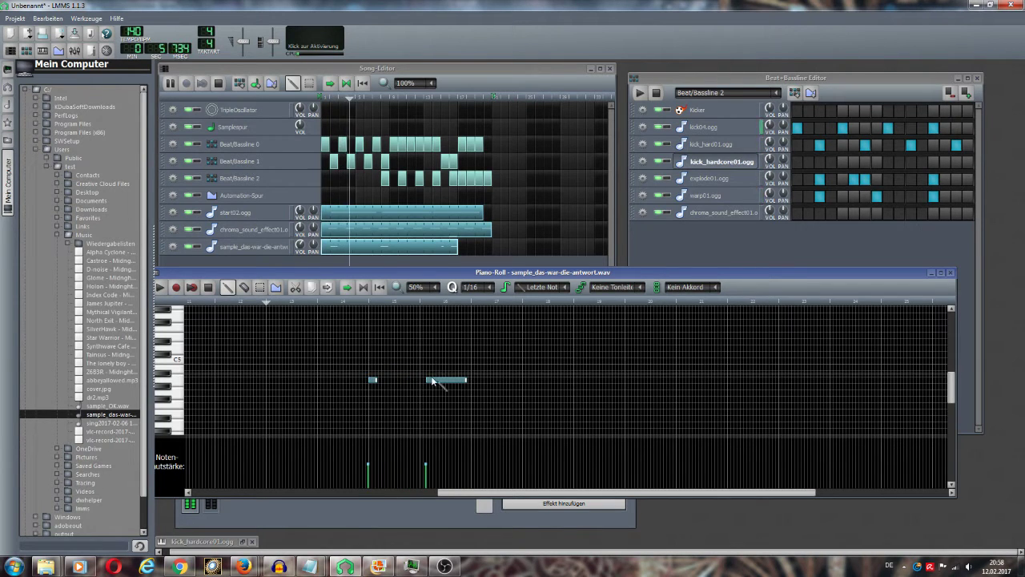
left_click_drag(442, 383, 410, 387)
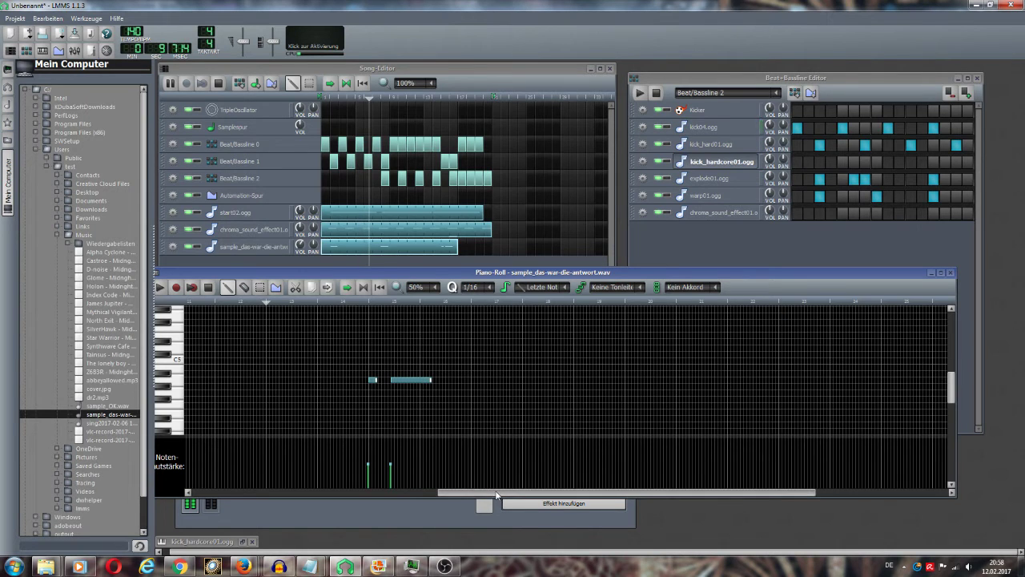
left_click_drag(449, 491, 208, 484)
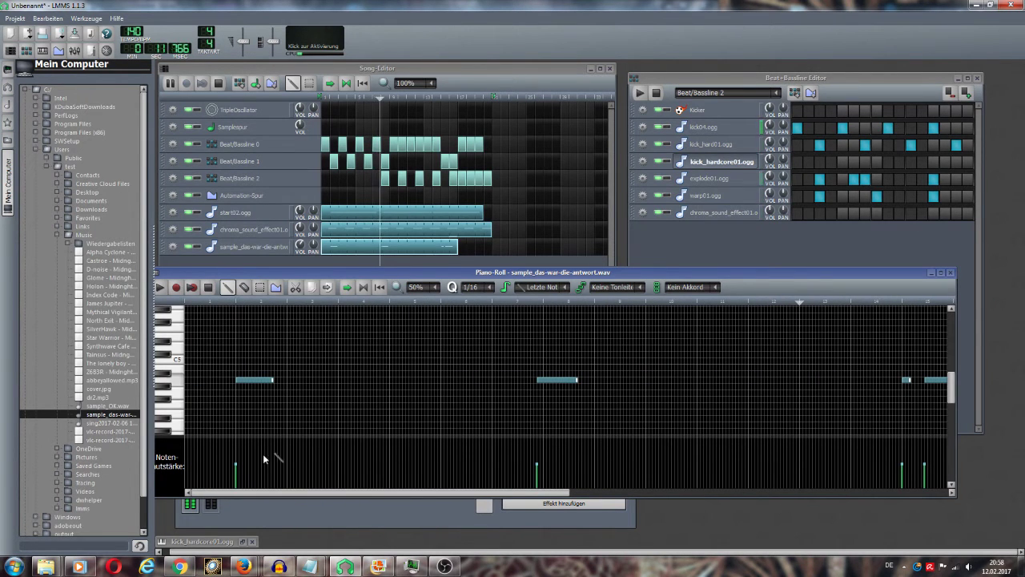
left_click_drag(559, 380, 565, 379)
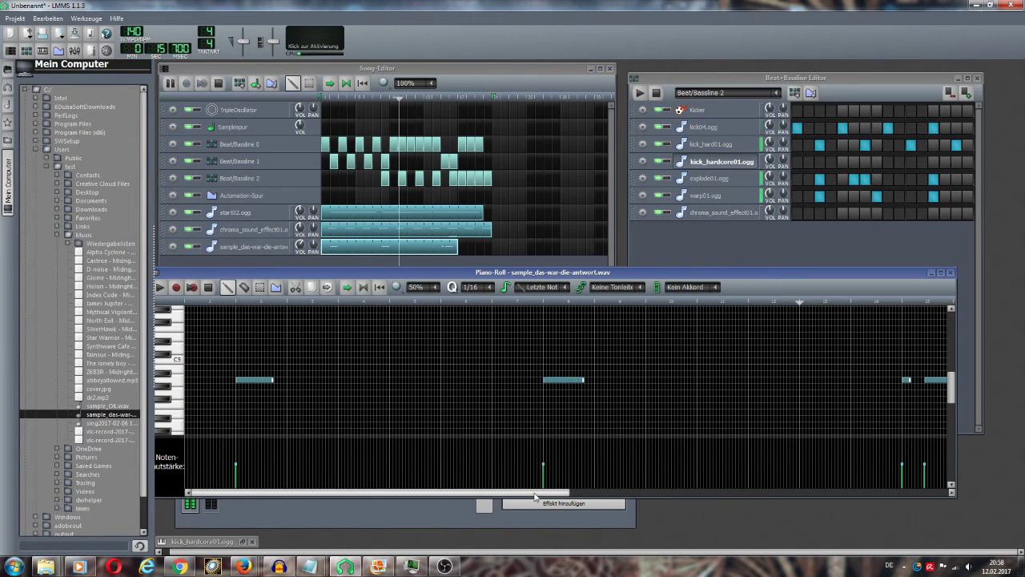
- Add a short and a long note in bar 17 at the same pitch, plus a long note at the start of bar 4
left_click_drag(528, 492, 689, 493)
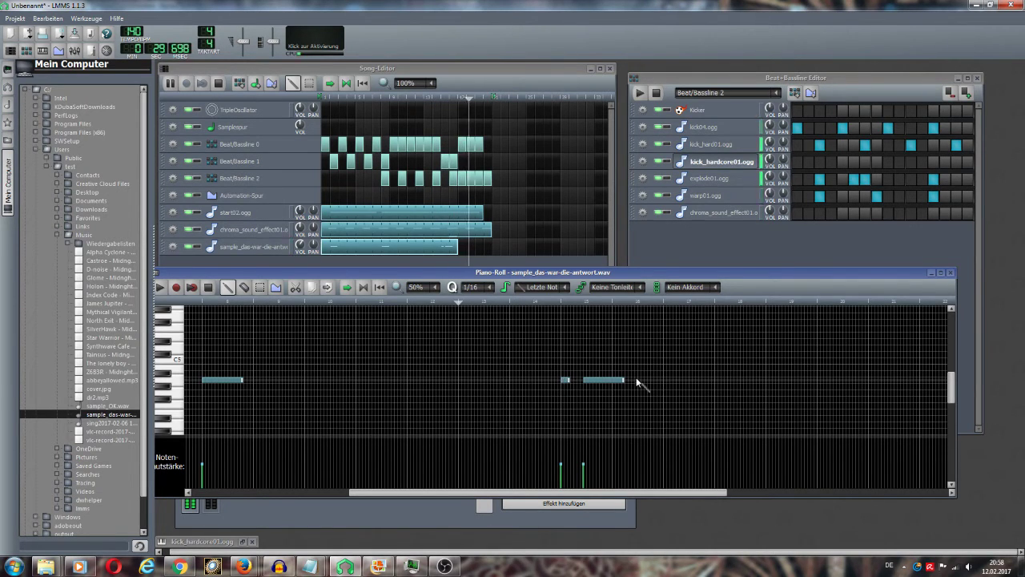
left_click(665, 380)
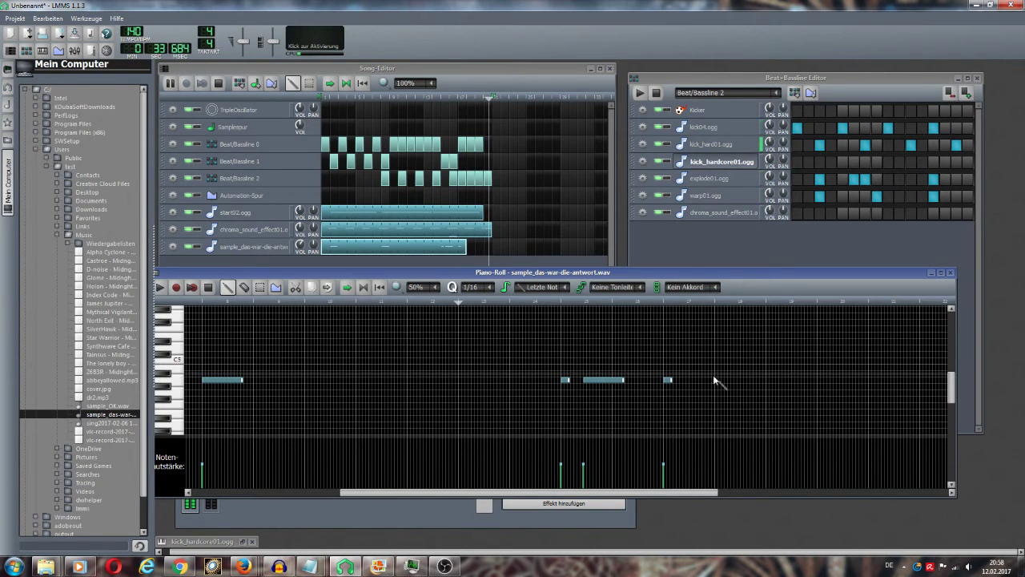
left_click(687, 380)
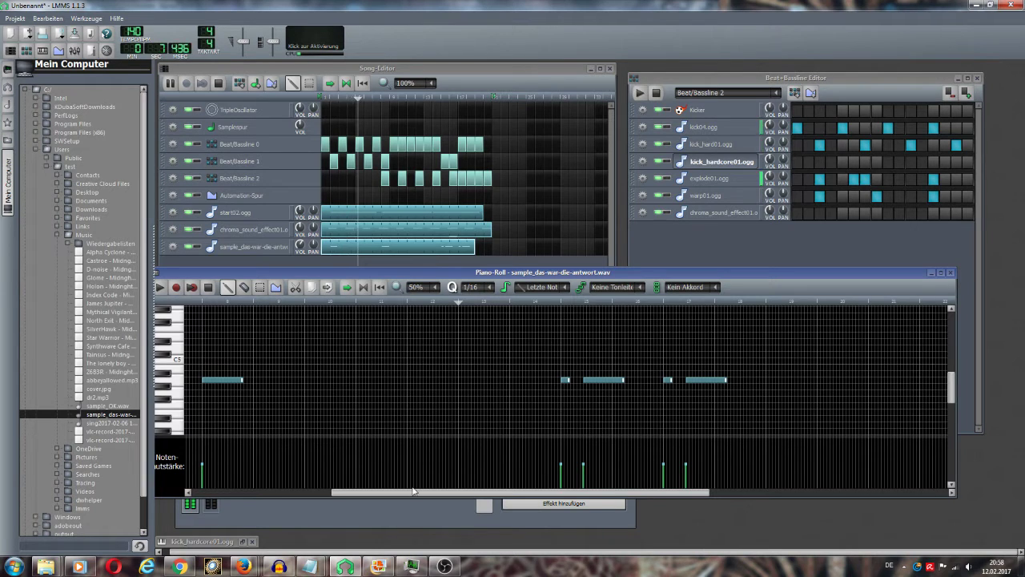
left_click_drag(413, 490, 274, 491)
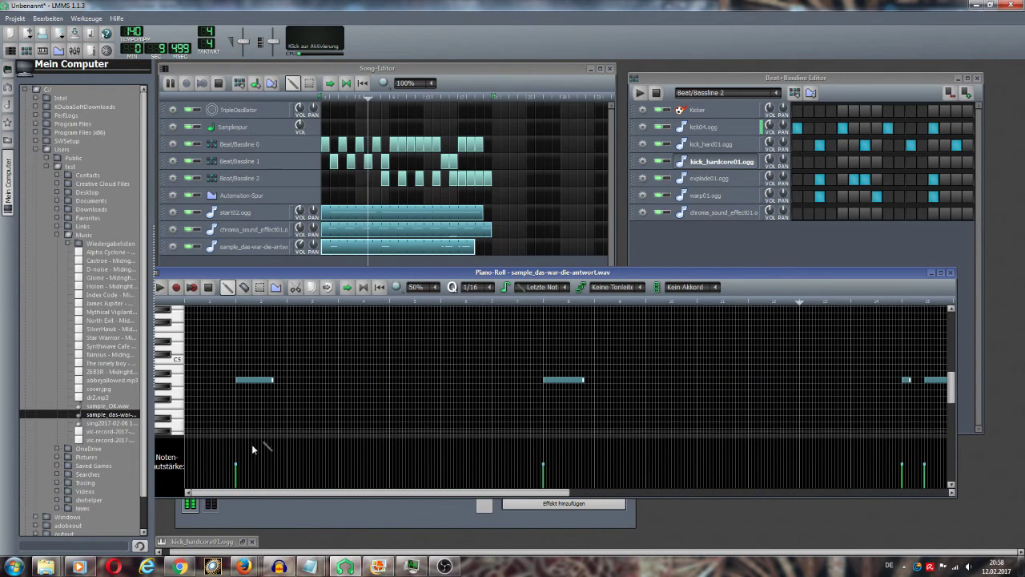
left_click(339, 380)
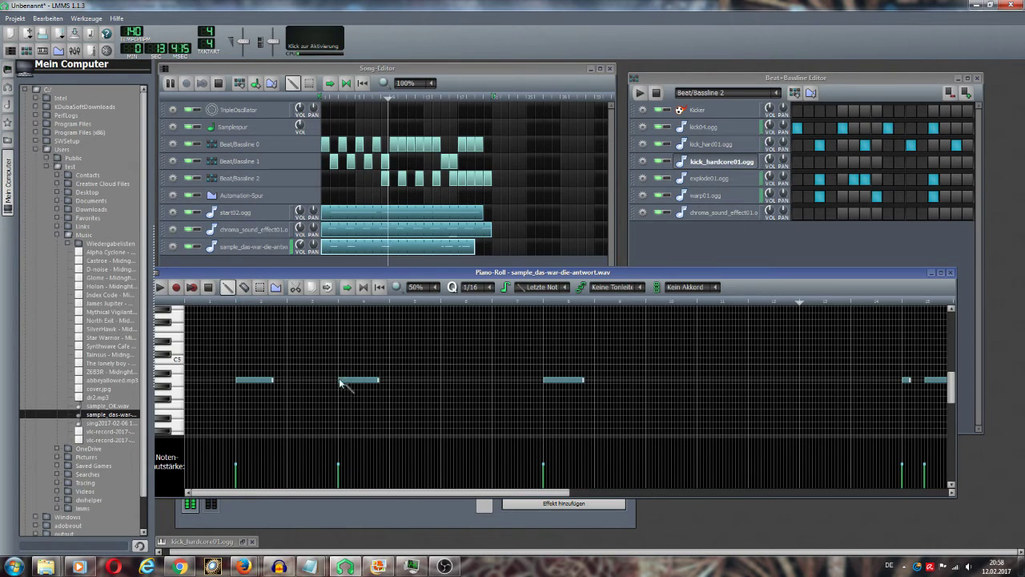
- Delete the note at bar 8 and both notes in bar 17, and shift the long note in bar 15 slightly earlier
left_click_drag(397, 492, 466, 493)
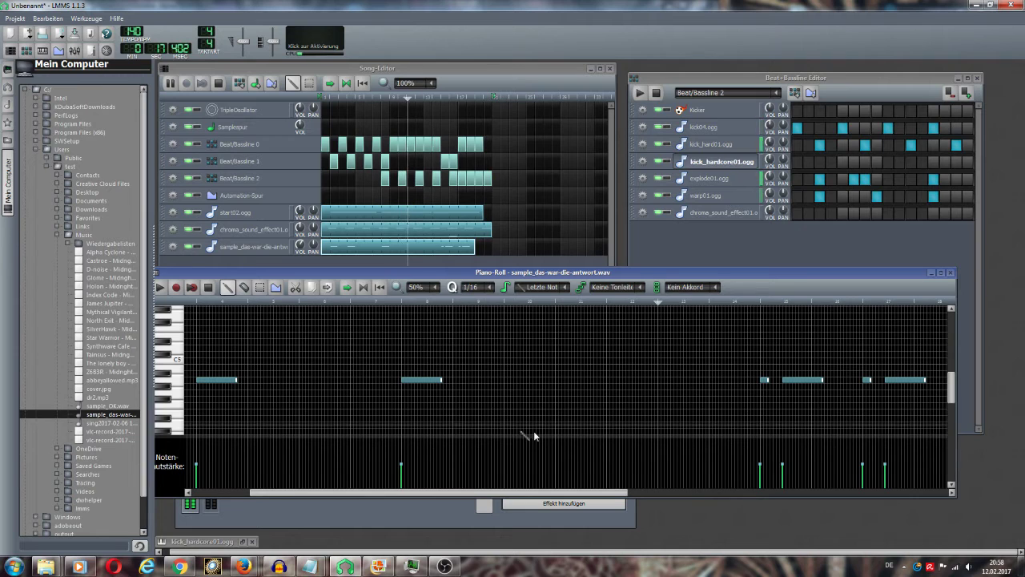
right_click(437, 379)
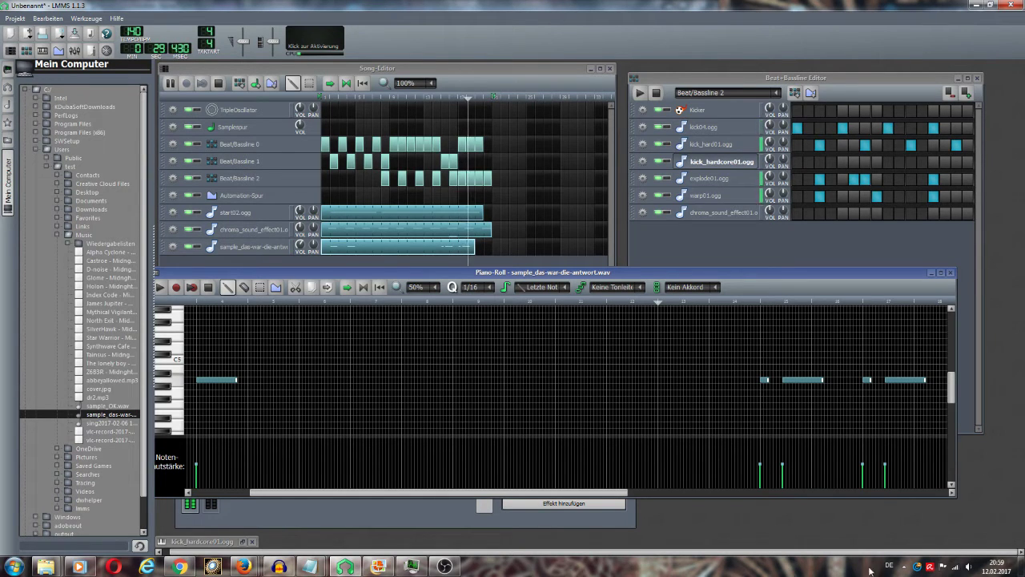
right_click(867, 380)
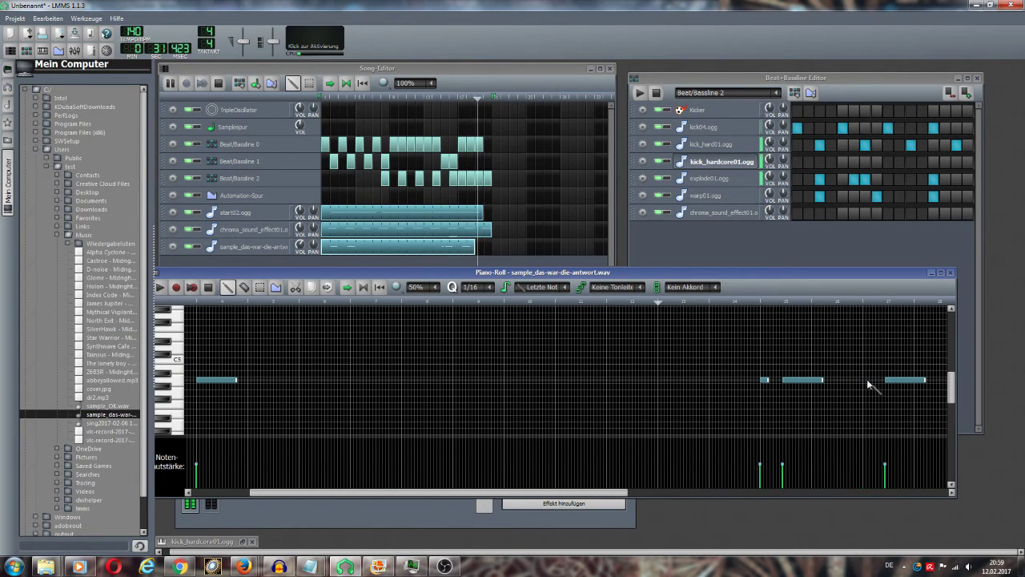
right_click(906, 380)
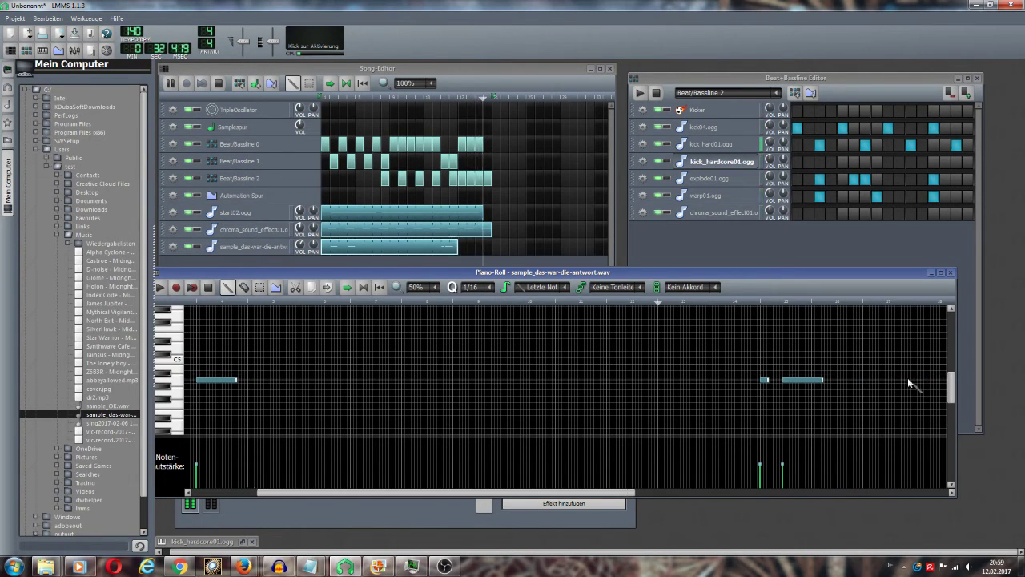
left_click(813, 379)
left_click_drag(813, 380, 810, 380)
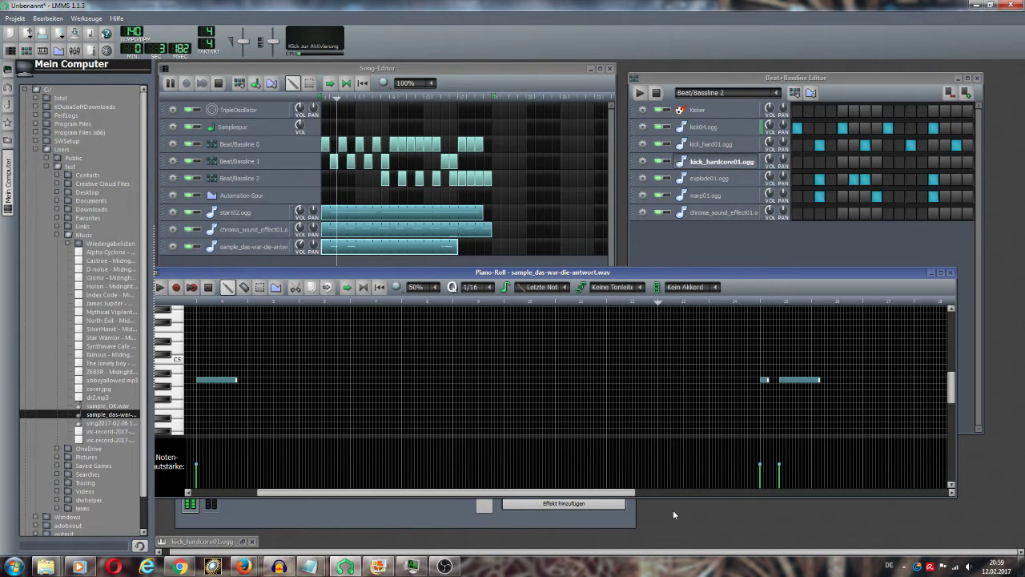
- Add a long note at the start of bar 6 and raise the sample_das-war-die-antwort.wav track's volume
mouse_move(438, 563)
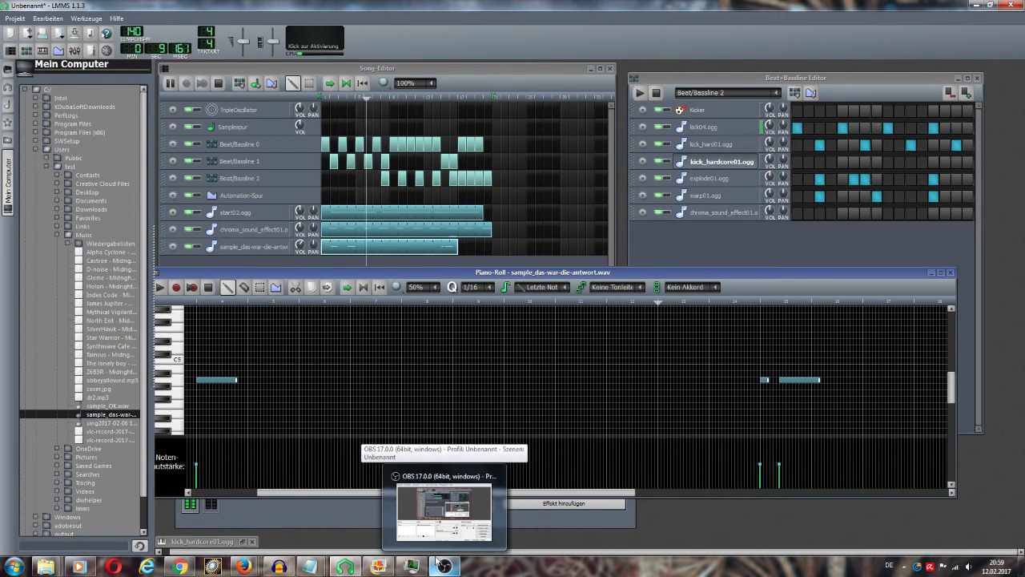
left_click_drag(328, 491, 255, 493)
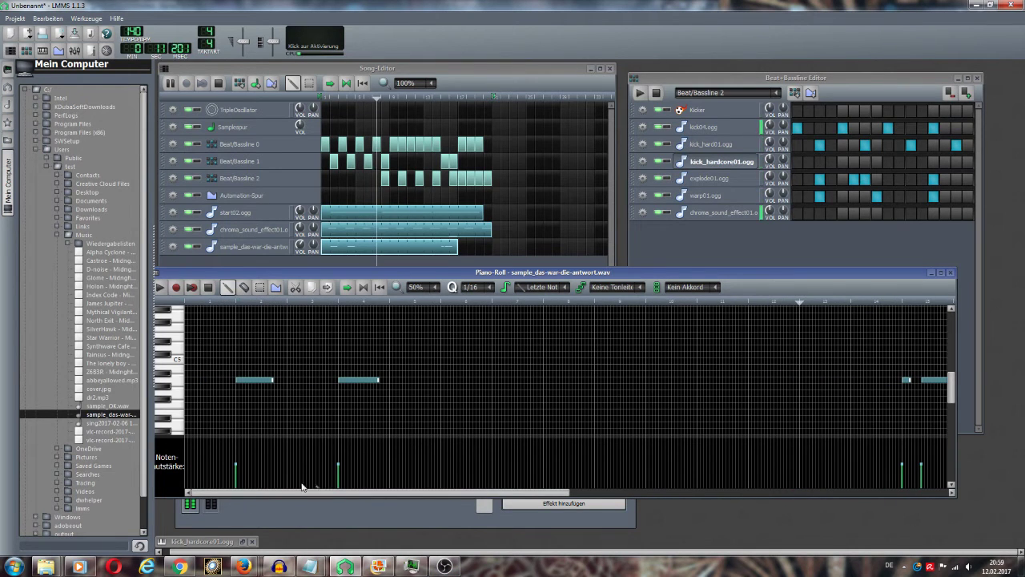
left_click(443, 381)
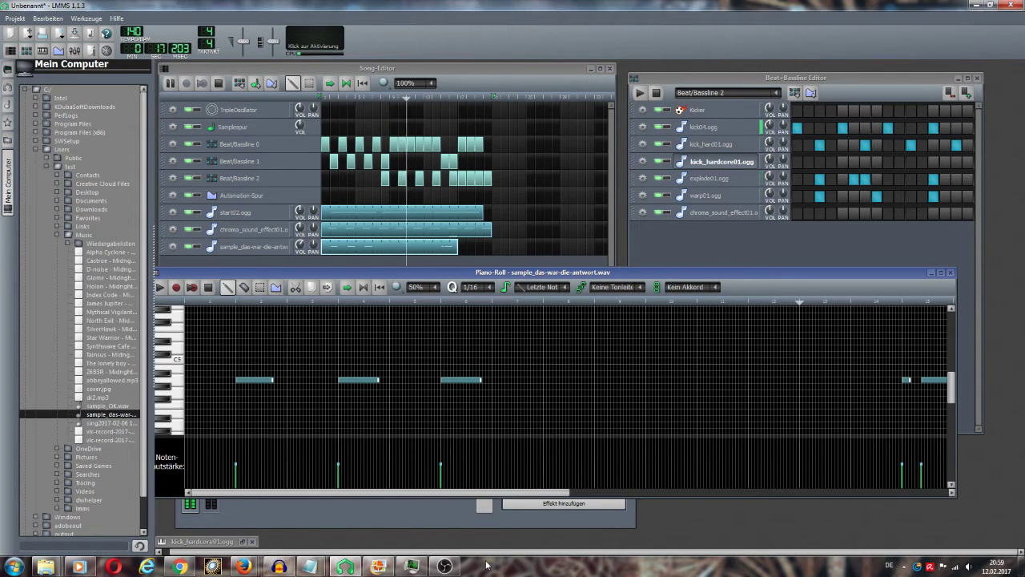
left_click(301, 247)
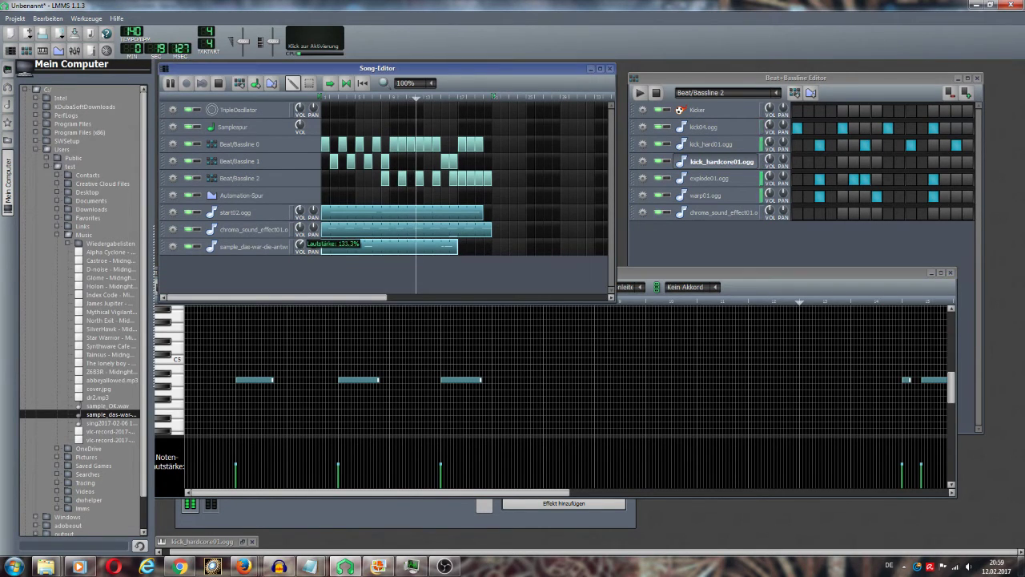
left_click_drag(301, 247, 301, 239)
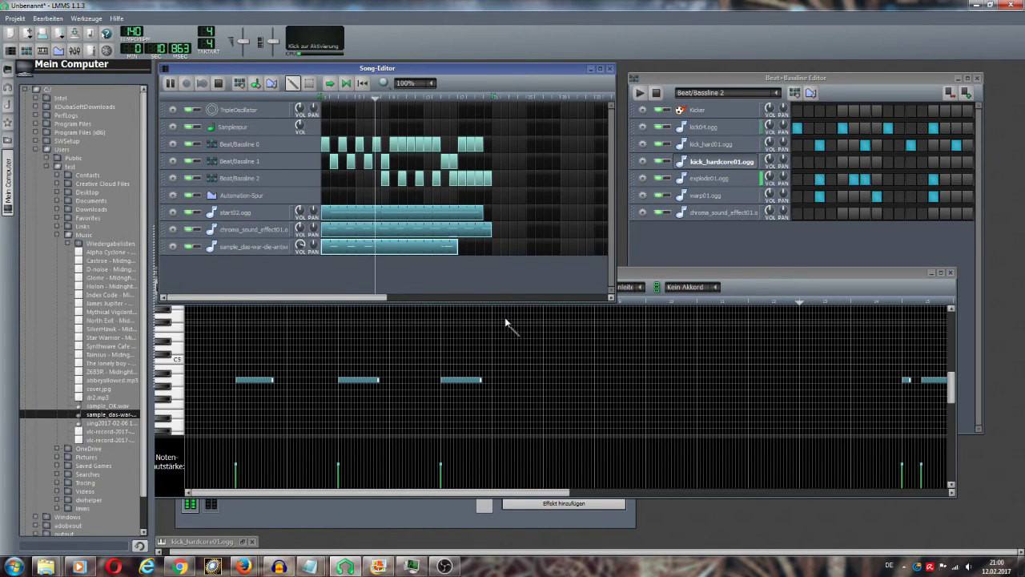
left_click_drag(553, 493, 831, 483)
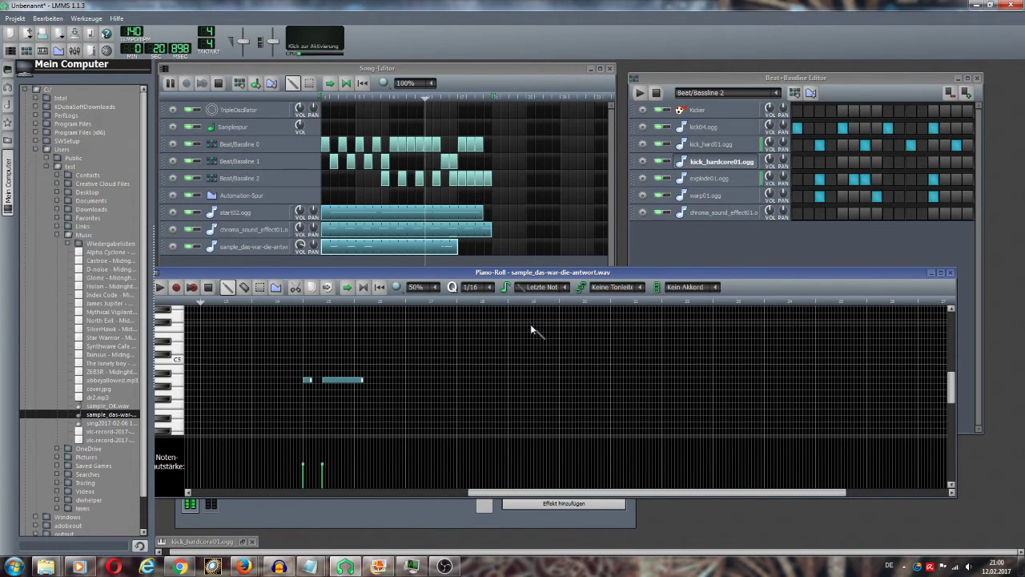
left_click(563, 380)
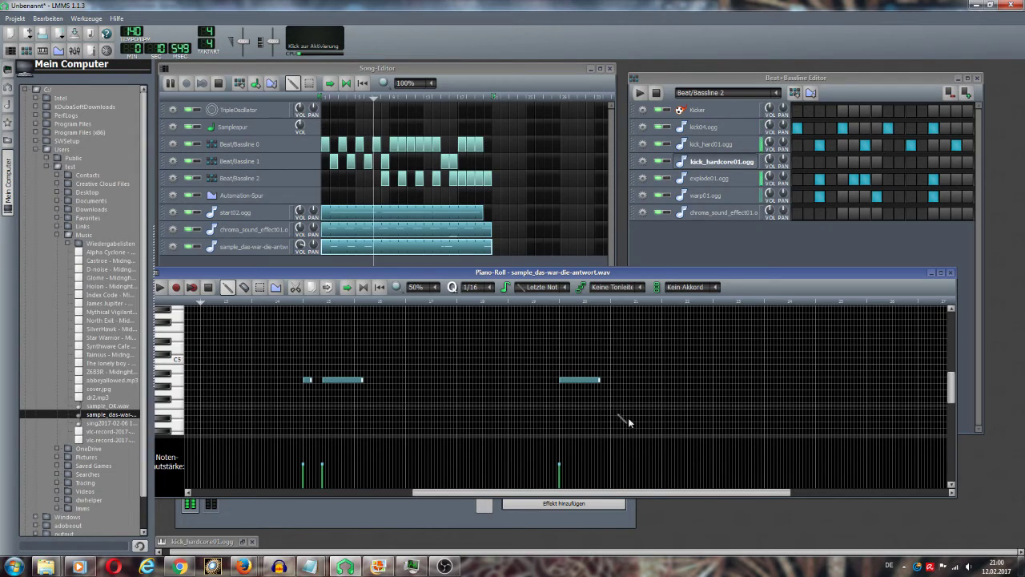
right_click(589, 379)
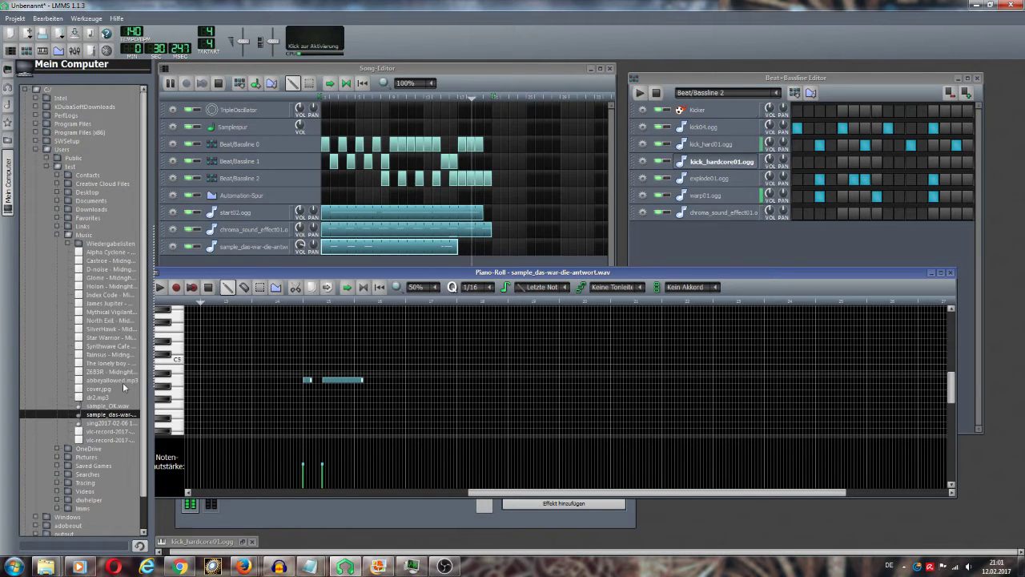
- Widen the Song-Editor window to show more bars of the arrangement
left_click_drag(615, 193, 707, 194)
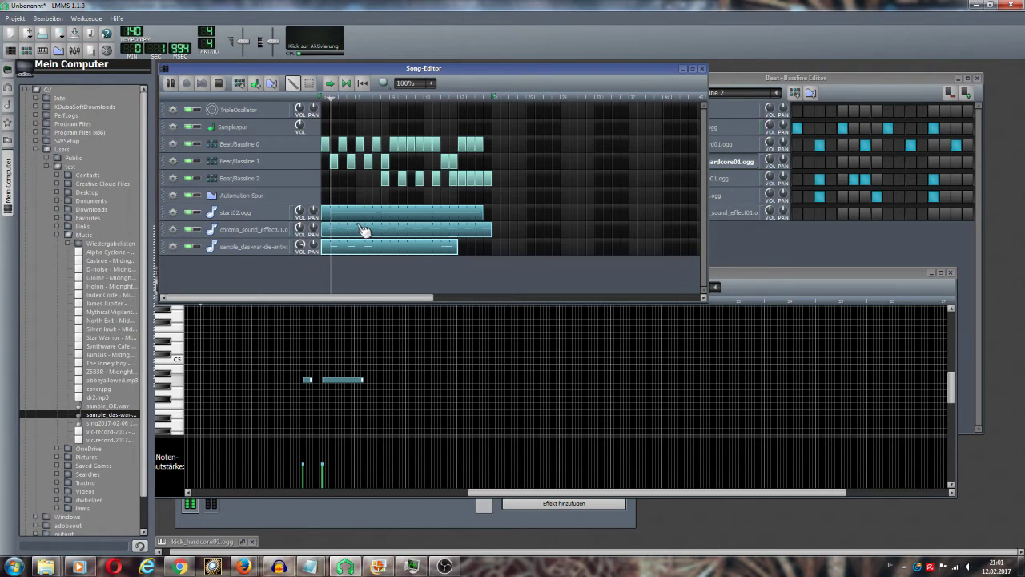
left_click_drag(363, 238, 365, 238)
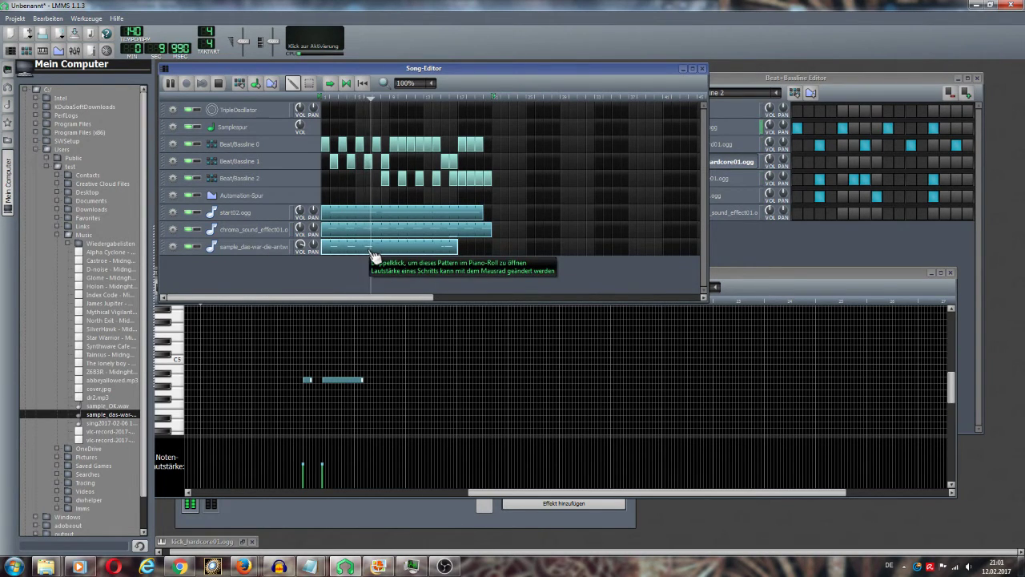
left_click(495, 144)
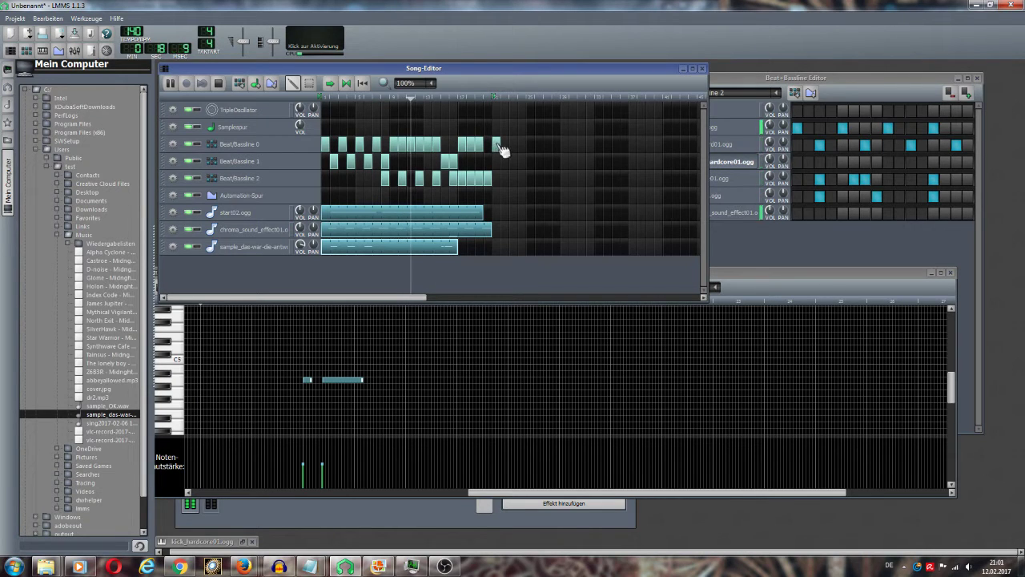
right_click(500, 147)
left_click(505, 165)
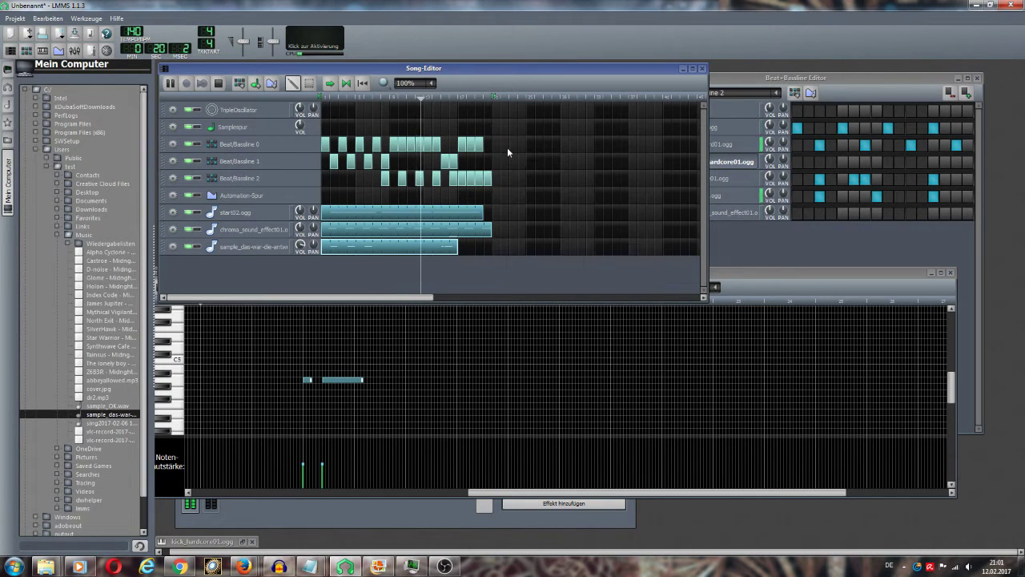
- Add Beat/Bassline 2 blocks in bars 21 to 25 and in bars 27, 29, 31 and 33
left_click(495, 178)
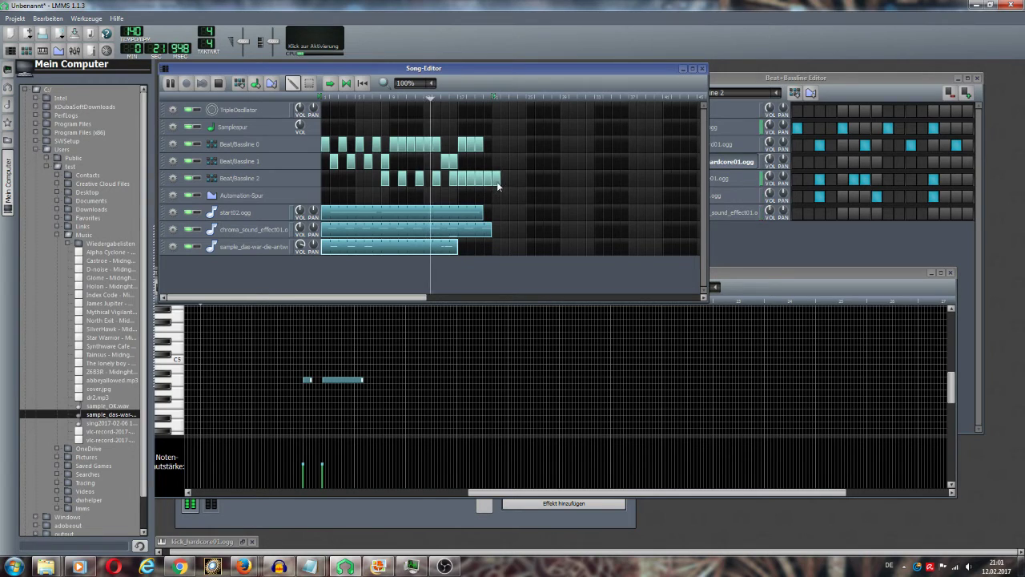
left_click(505, 178)
left_click(513, 178)
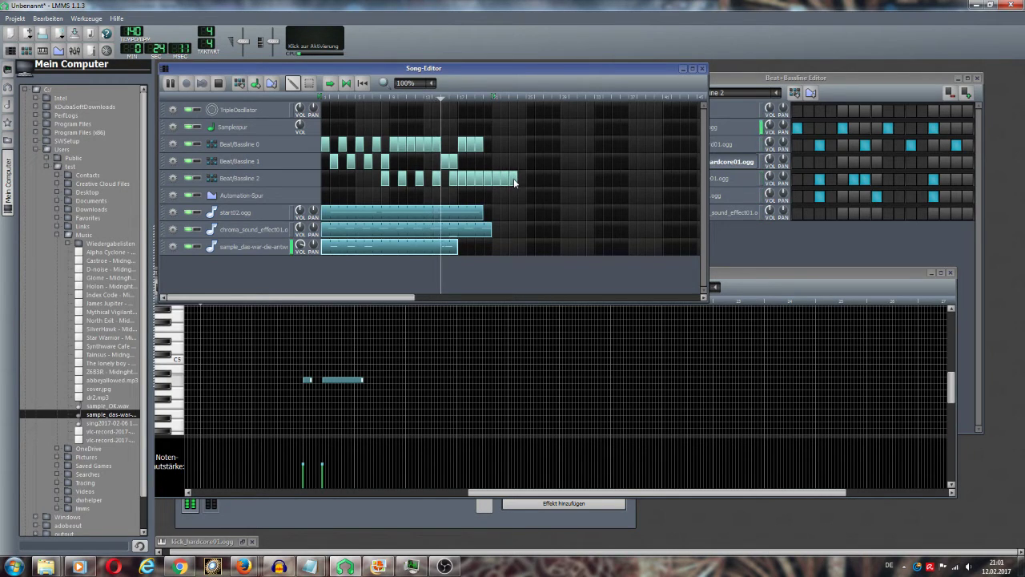
left_click(521, 179)
left_click(529, 177)
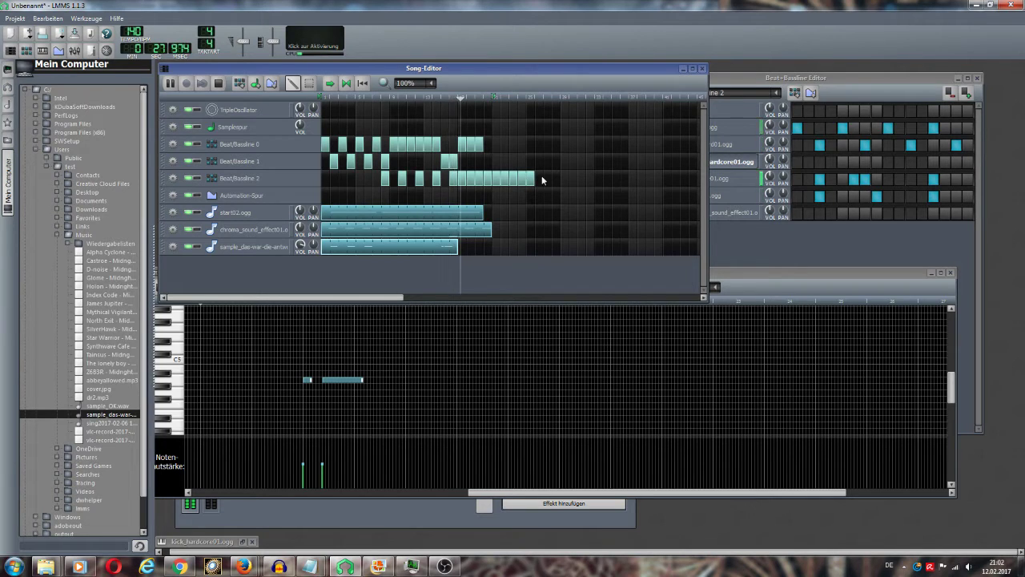
left_click(548, 178)
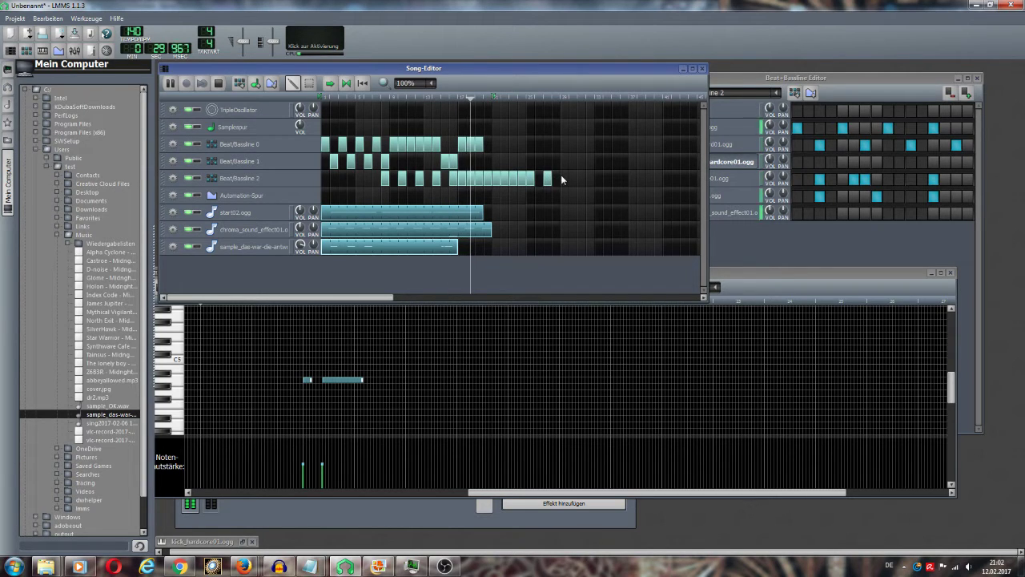
left_click(565, 178)
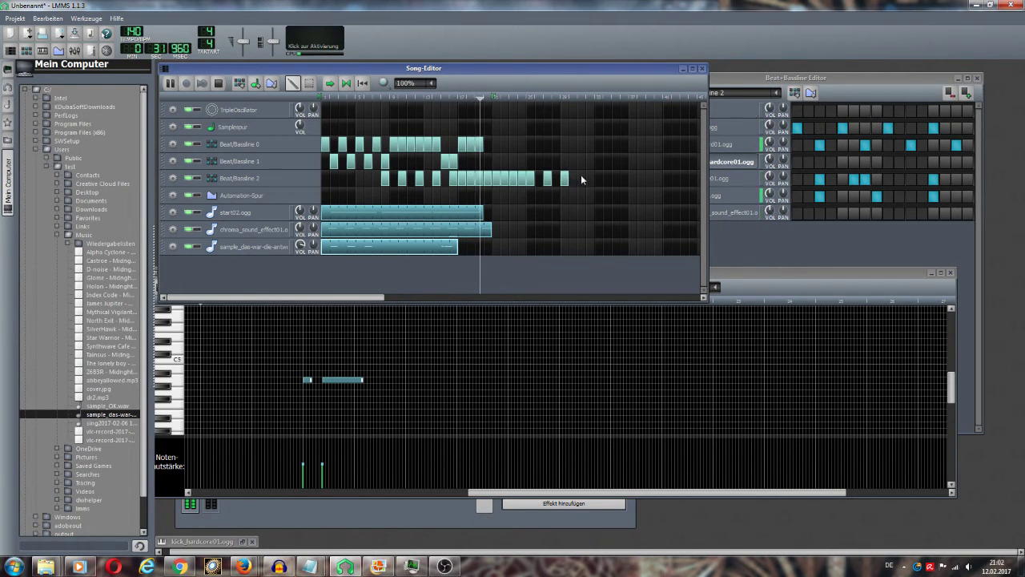
left_click(581, 178)
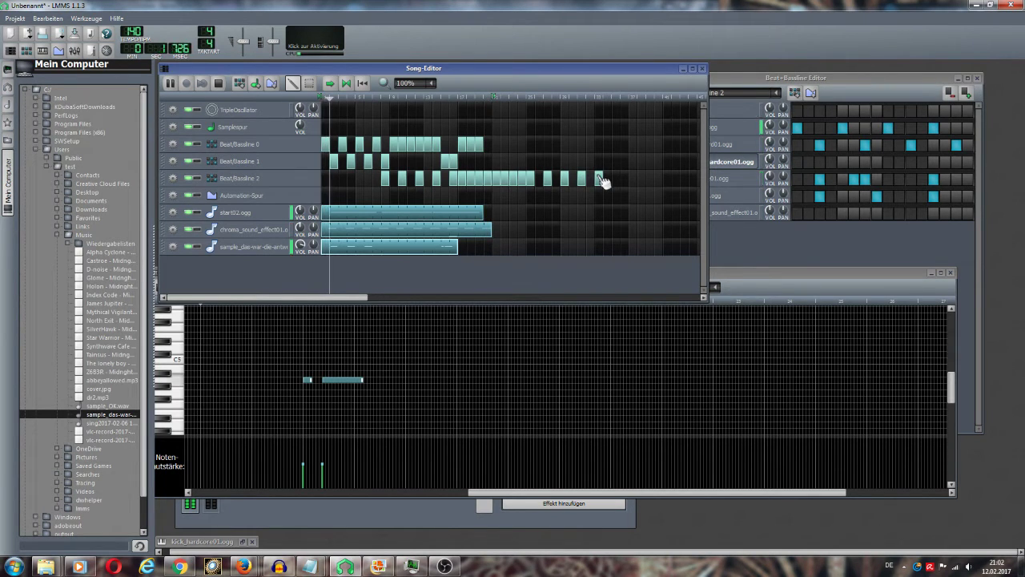
left_click(600, 178)
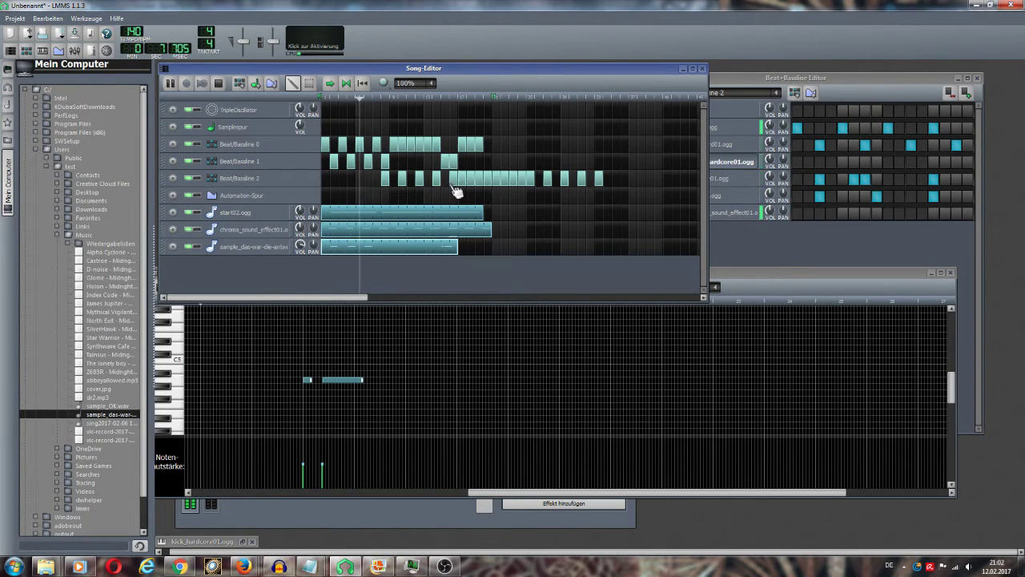
- Add Beat/Bassline 0 blocks in bars 22 to 24 and bars 27 to 32
left_click(503, 146)
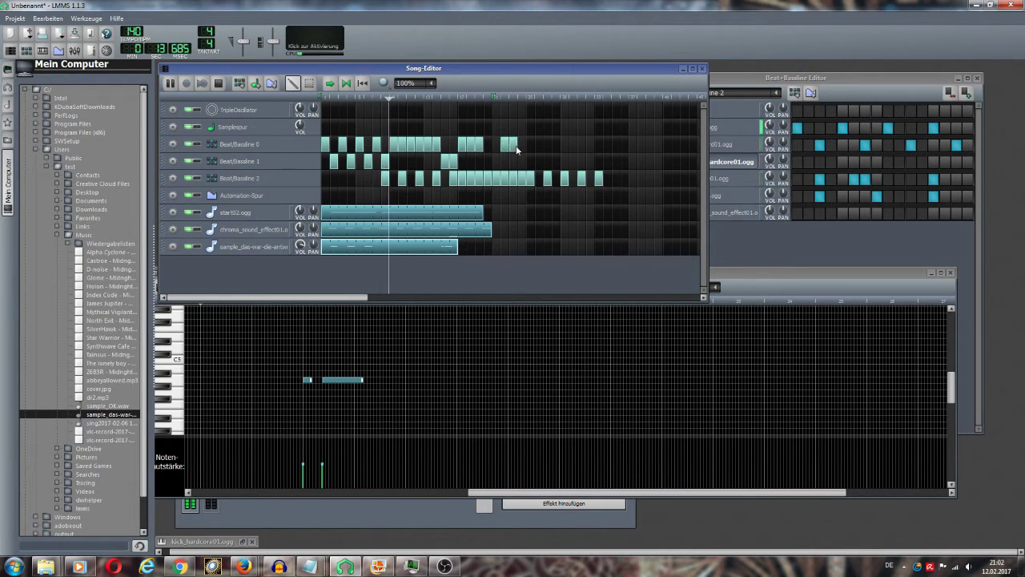
left_click(516, 145)
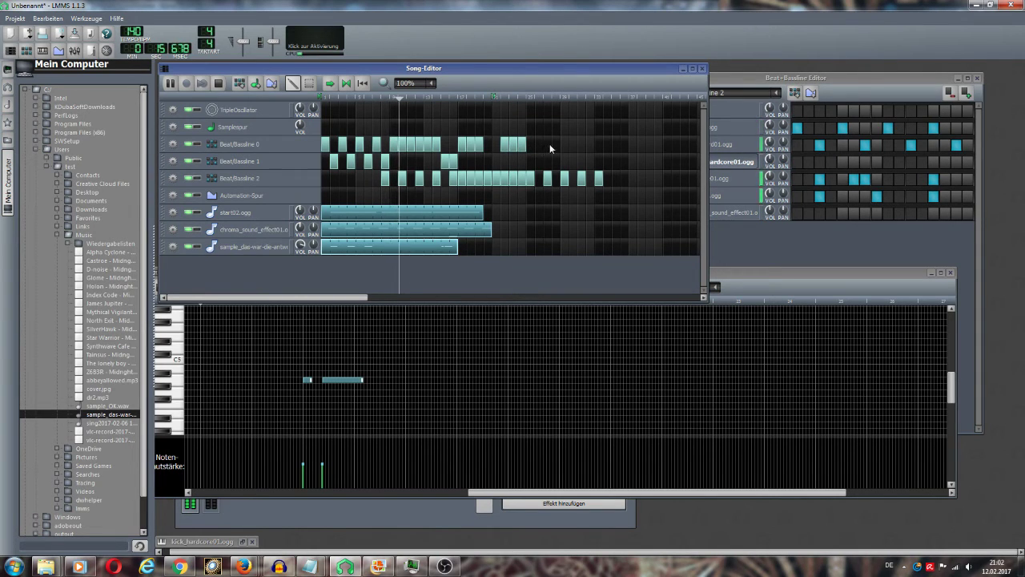
left_click(549, 146)
left_click(556, 146)
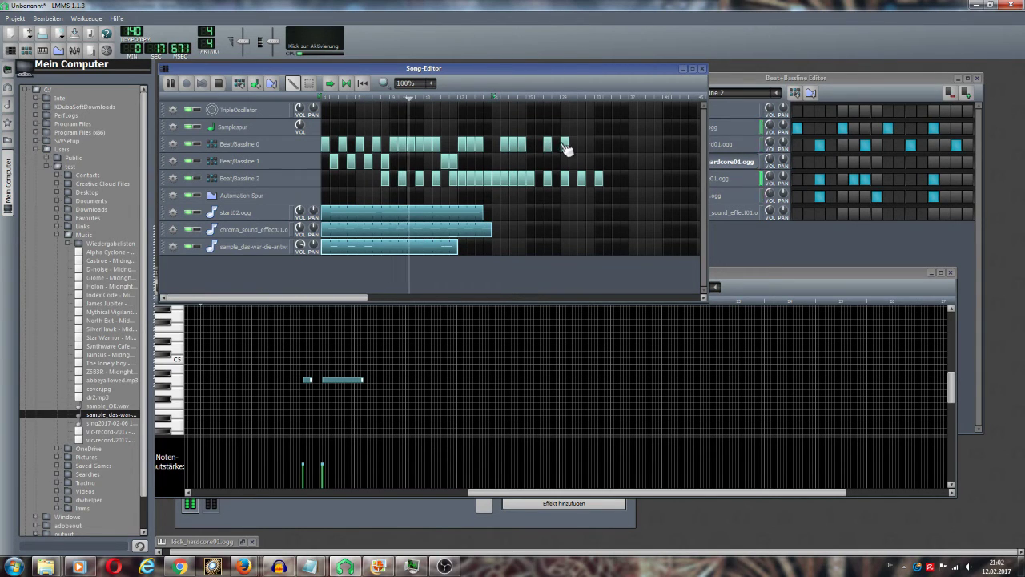
left_click(564, 146)
left_click(572, 146)
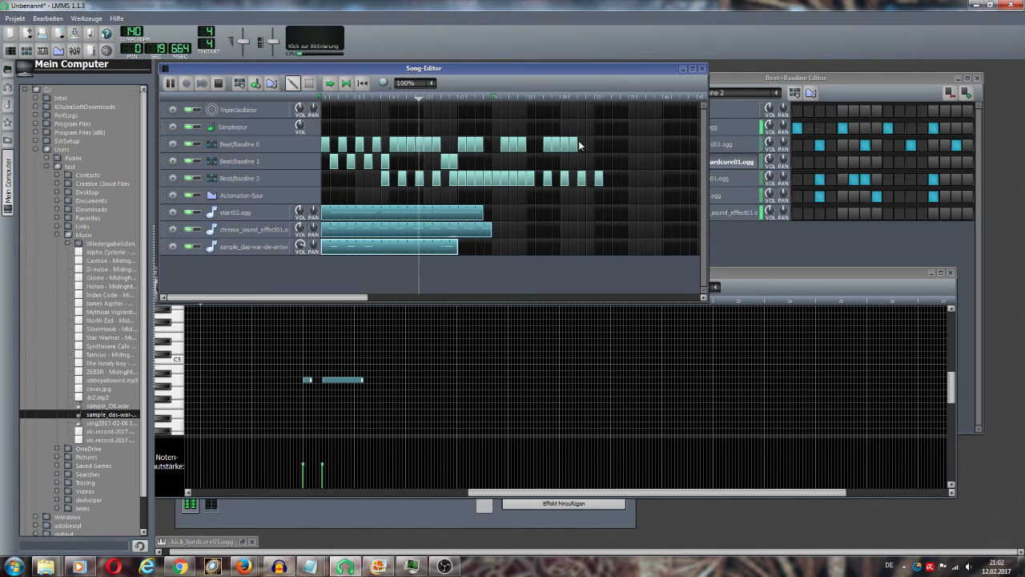
left_click(581, 146)
left_click(590, 145)
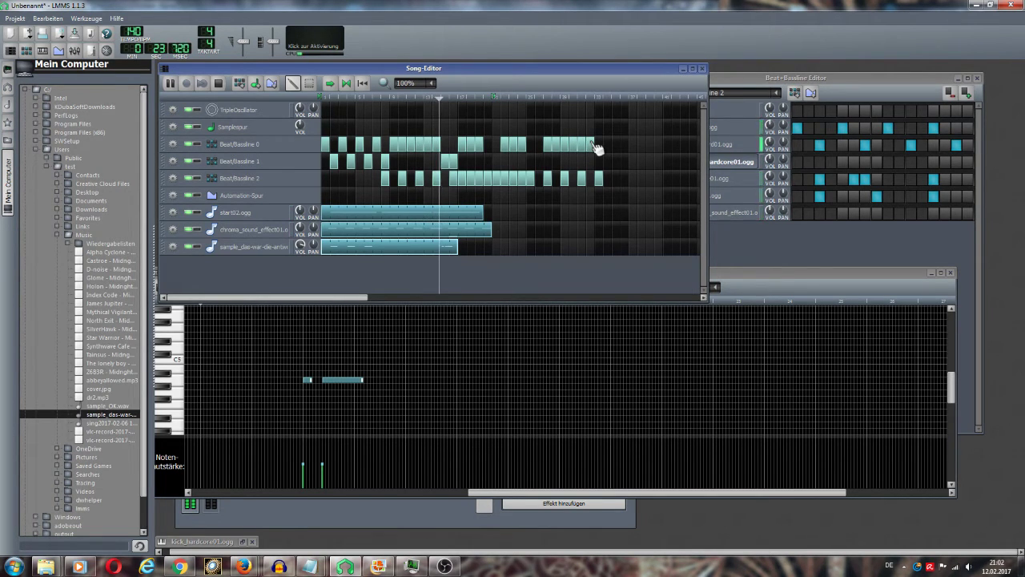
- Add alternating Beat/Bassline 0 blocks in bars 34, 36, 38 and 40
left_click(606, 145)
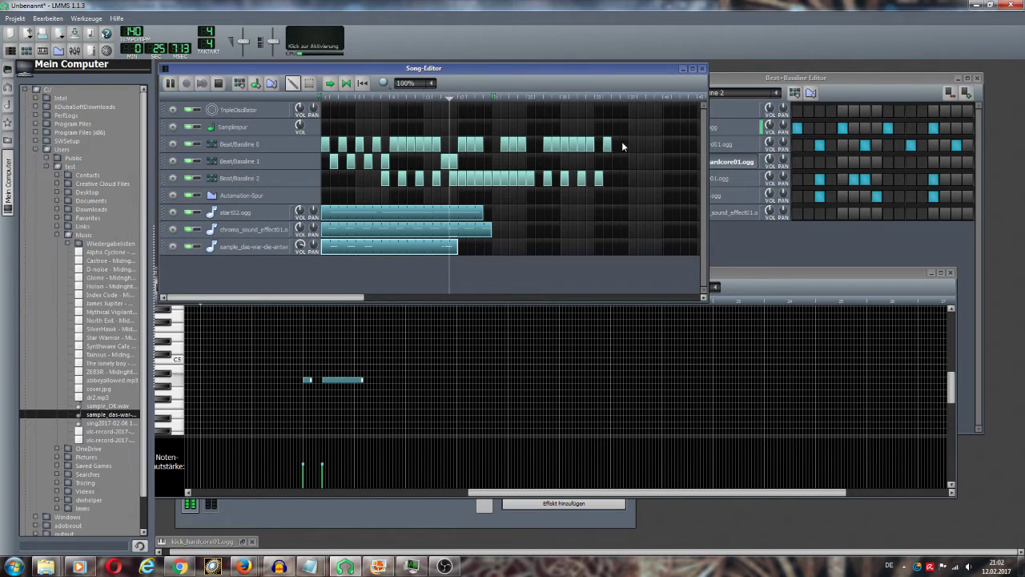
left_click(622, 144)
left_click(639, 143)
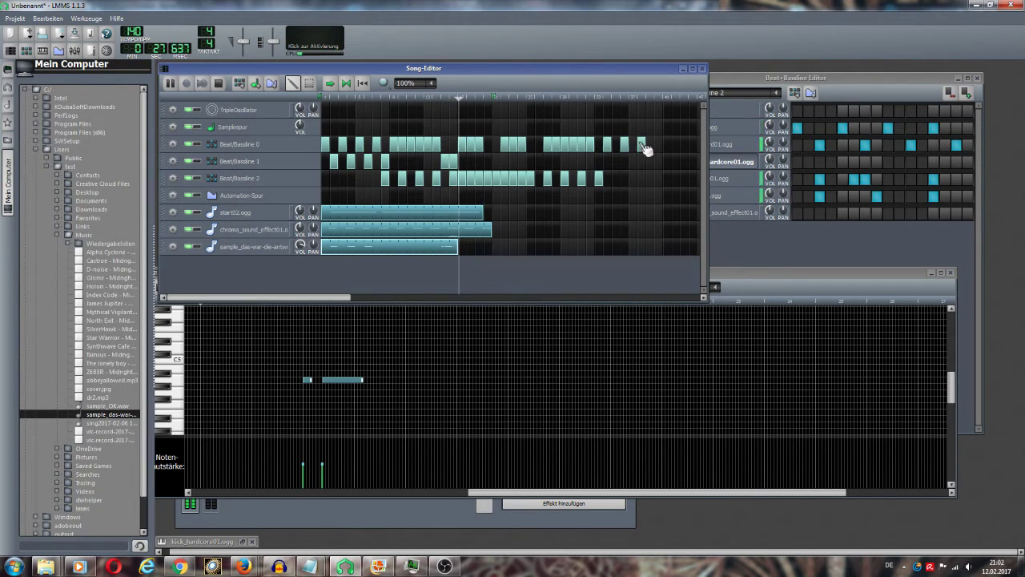
left_click(658, 144)
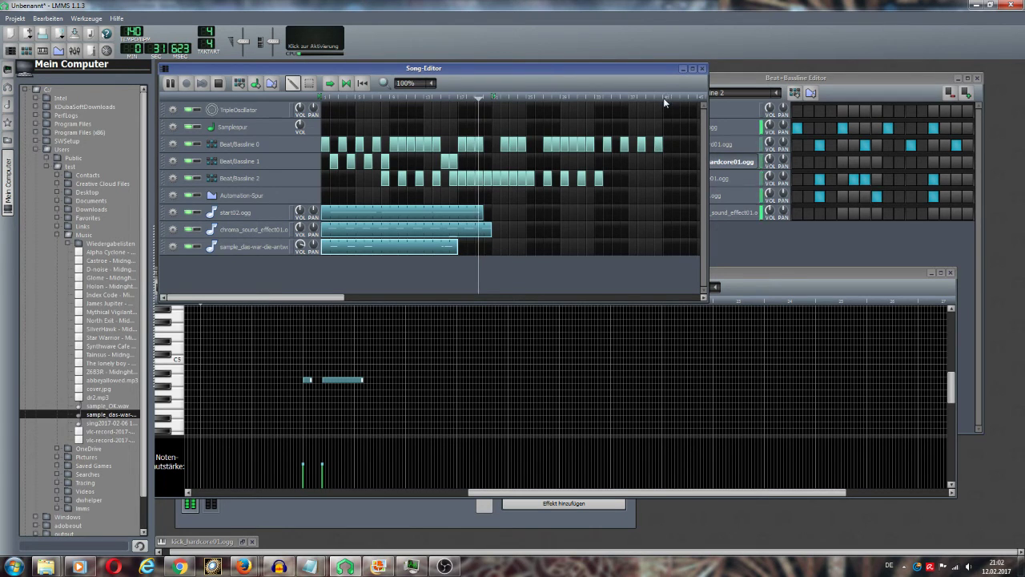
- Add Beat/Bassline 1 blocks in bars 39, 37, 35 and 33, plus two adjacent blocks in bars 25 and 26
left_click(652, 166)
left_click(635, 160)
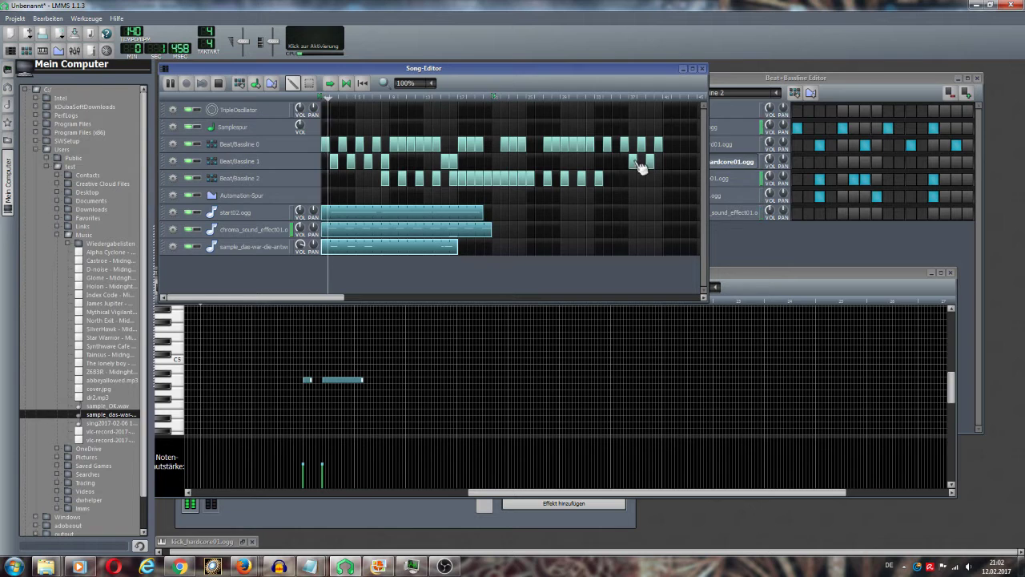
left_click(617, 162)
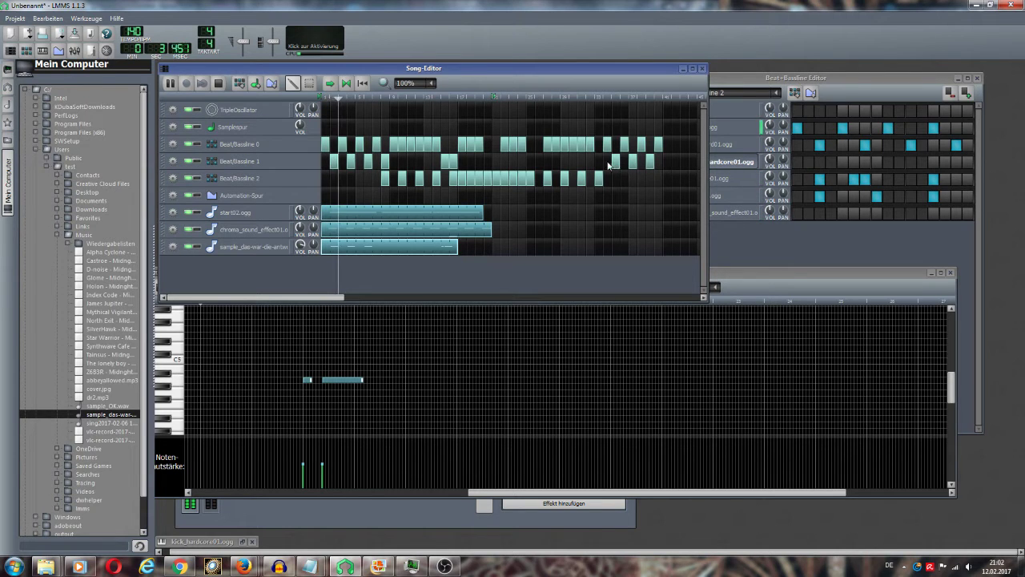
left_click(601, 165)
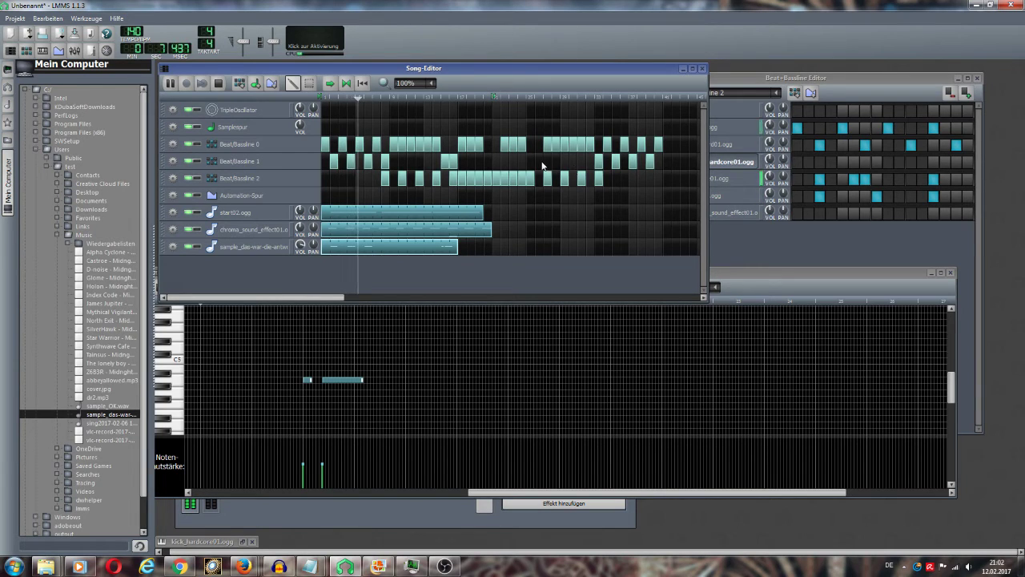
left_click(535, 162)
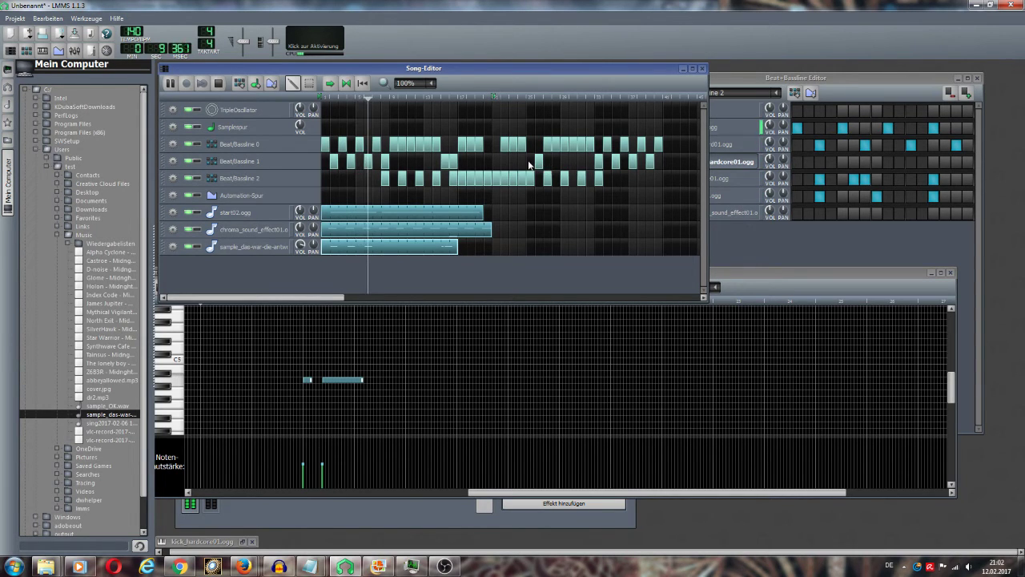
- Copy the start02.ogg pattern and paste it on the same track starting at bar 21
right_click(471, 214)
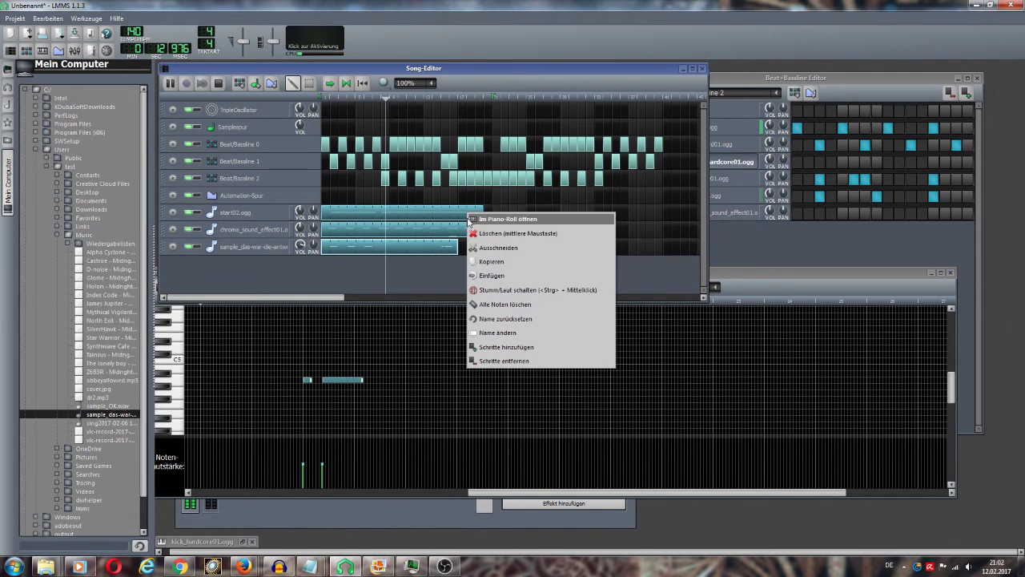
left_click(479, 258)
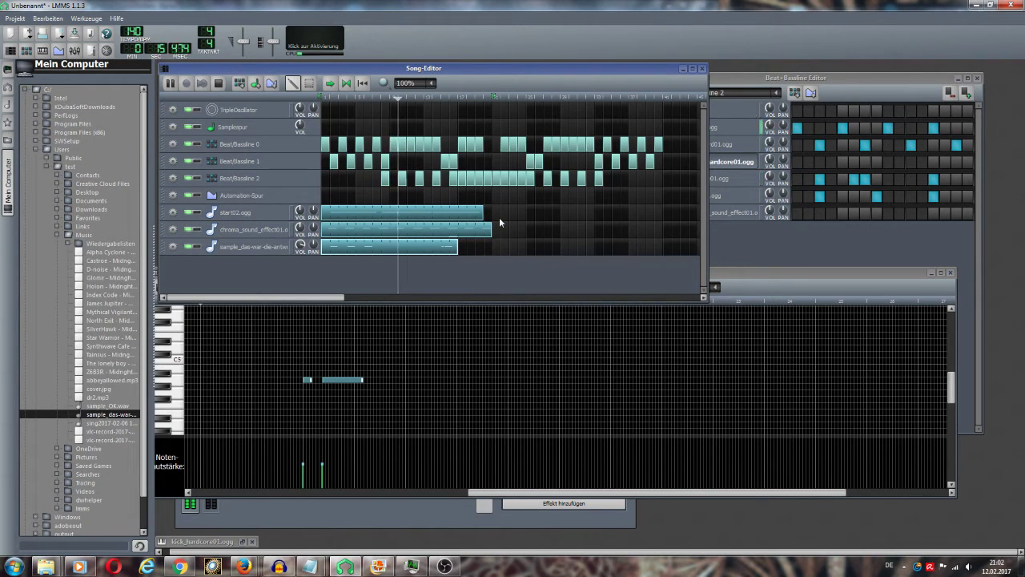
right_click(498, 215)
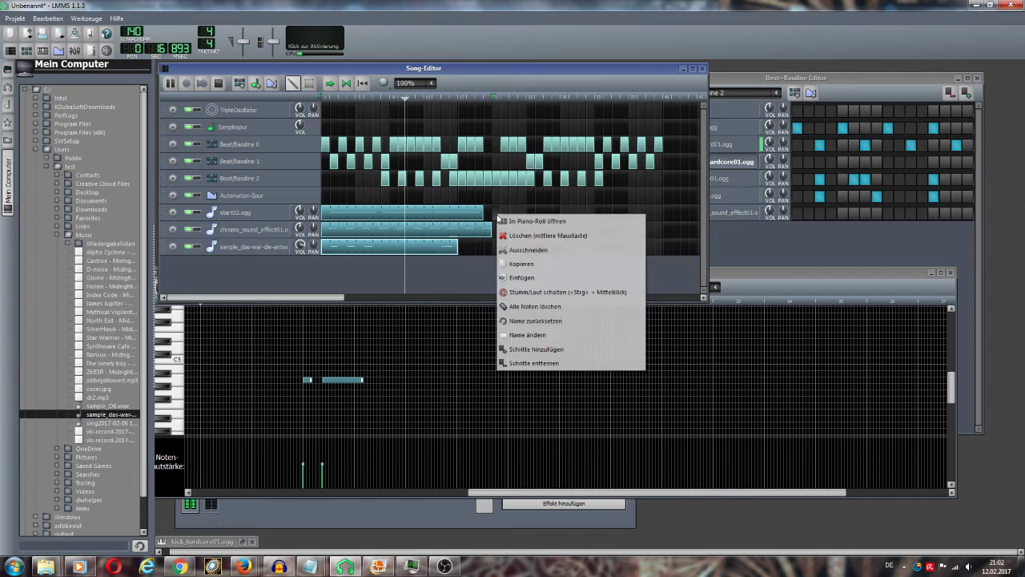
left_click(509, 265)
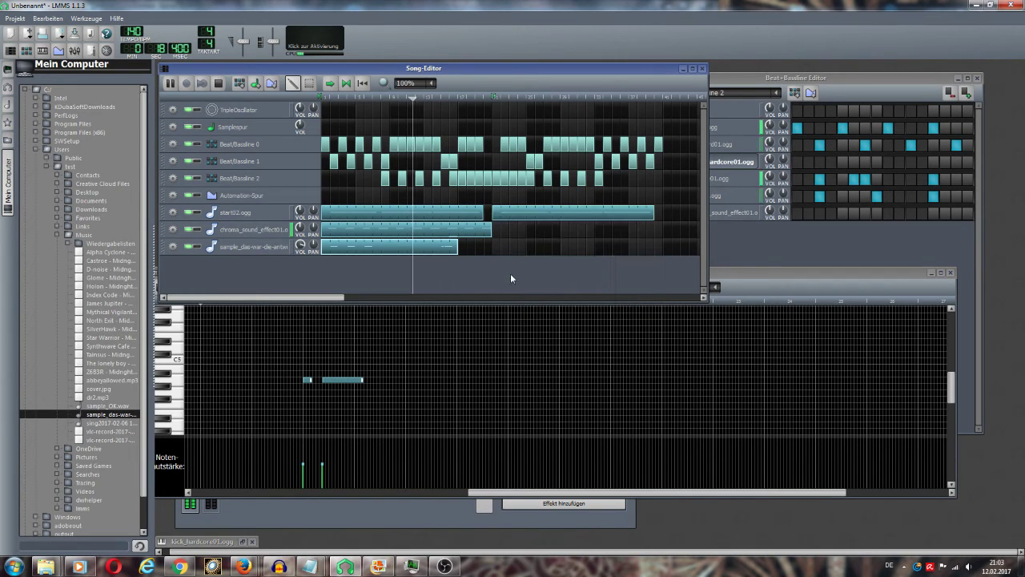
- Copy the chroma_sound_effect01.ogg pattern and paste it on the same track starting at bar 21
right_click(481, 230)
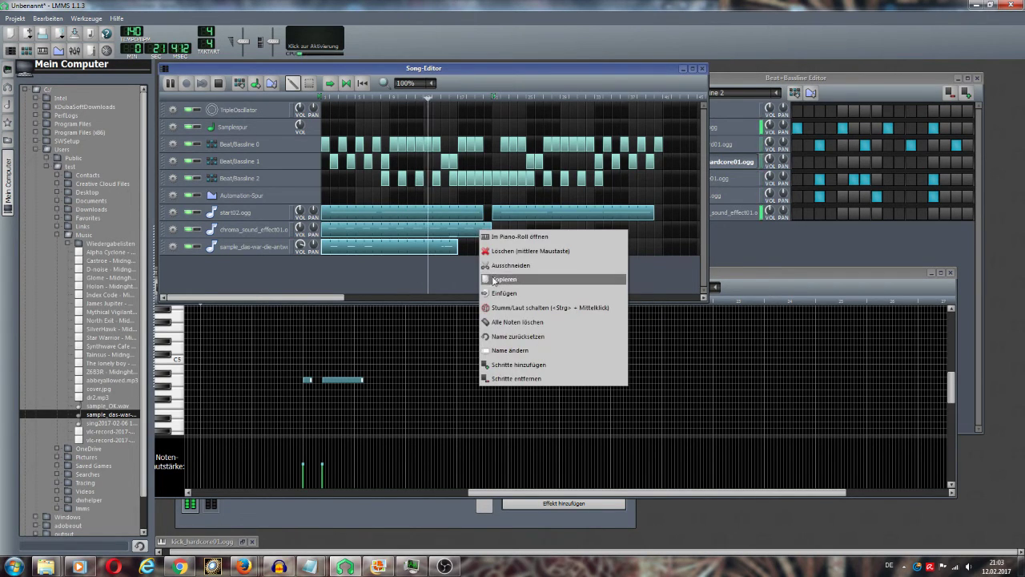
left_click(503, 278)
right_click(495, 231)
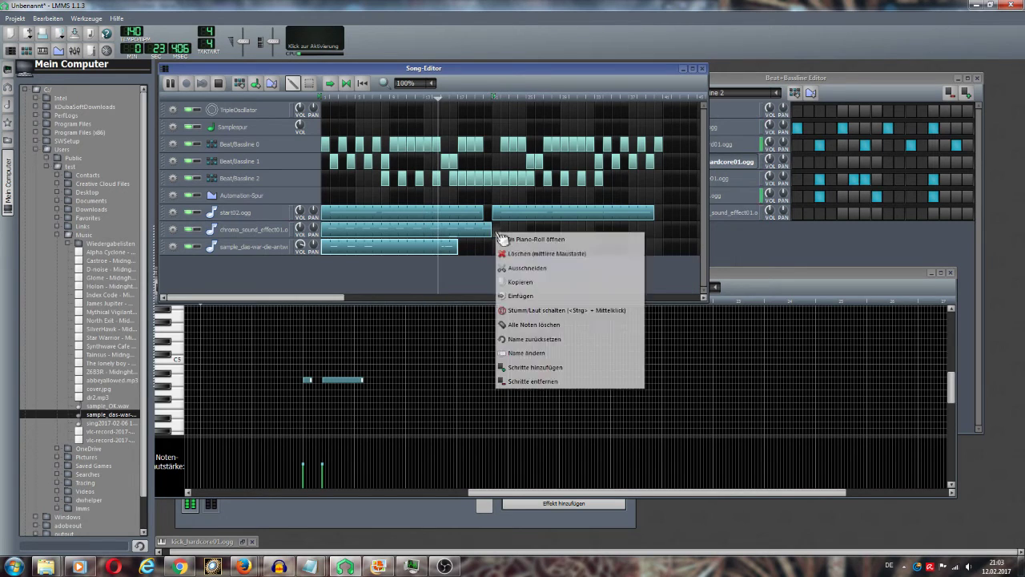
left_click(507, 282)
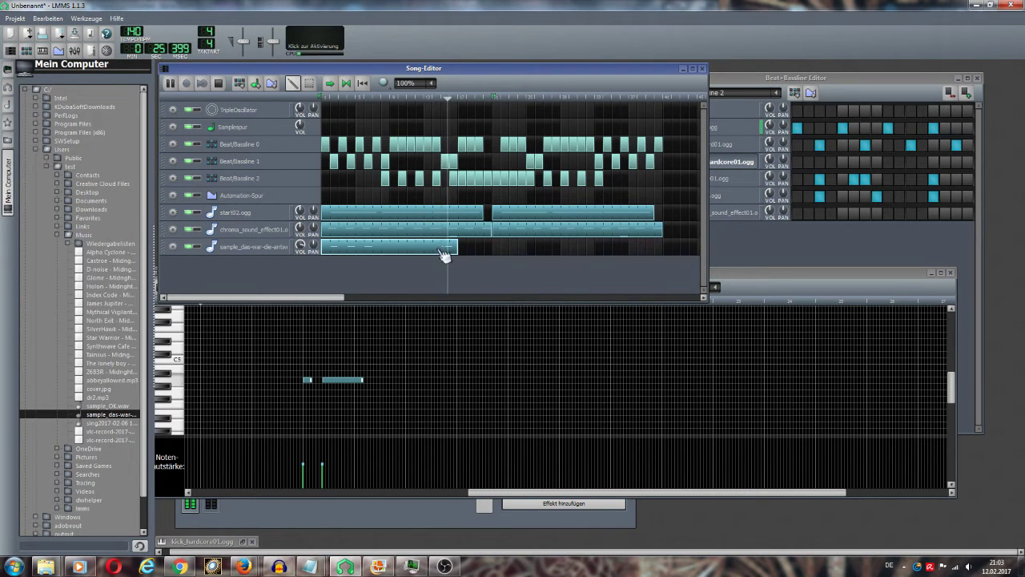
- Move the voice sample pattern on its track so it starts at bar 25, and stop song playback
left_click_drag(422, 242, 628, 239)
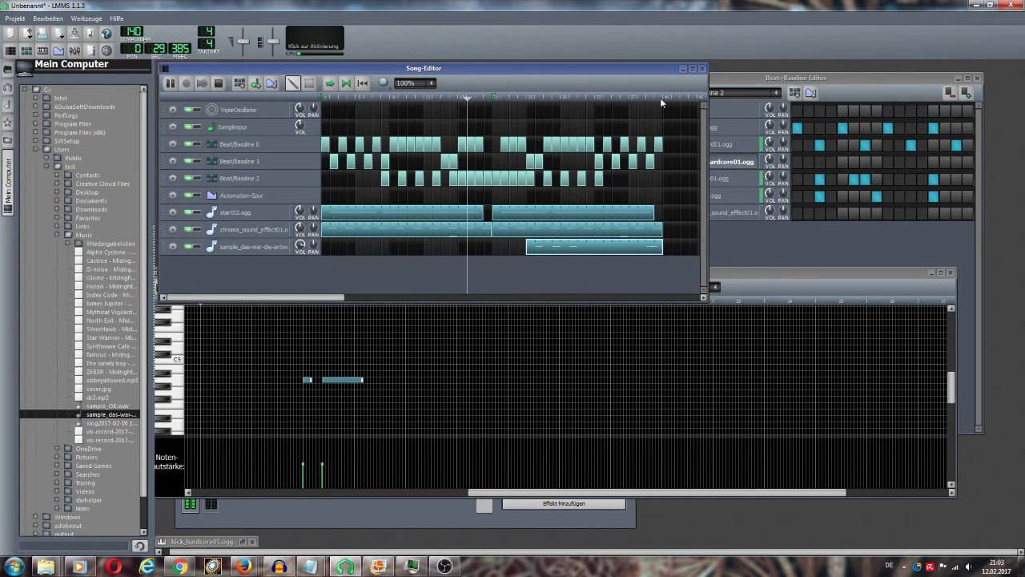
left_click(218, 83)
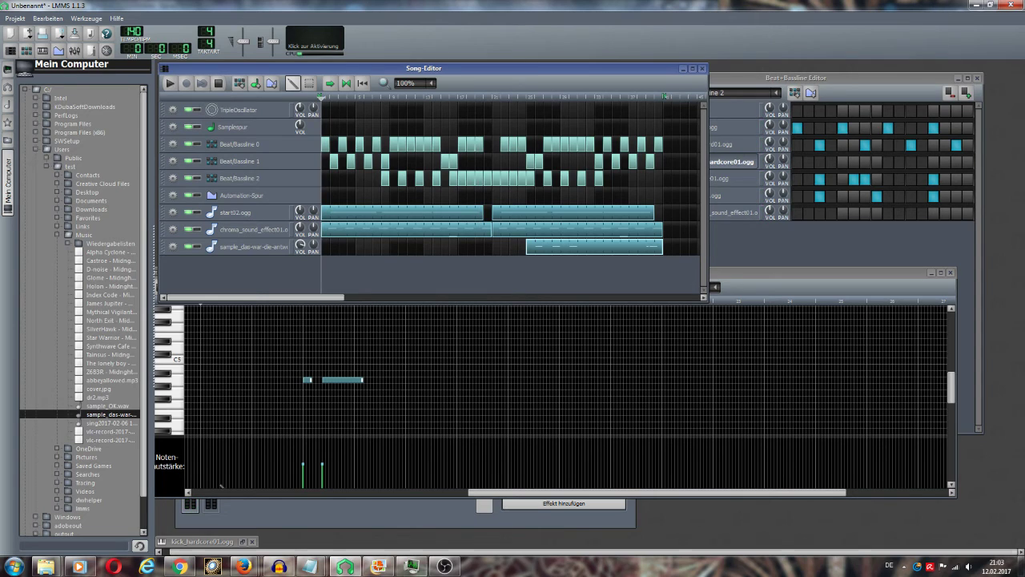
- Launch Microsoft LifeCam, return to LMMS and play the song from the beginning
left_click(14, 566)
left_click(86, 319)
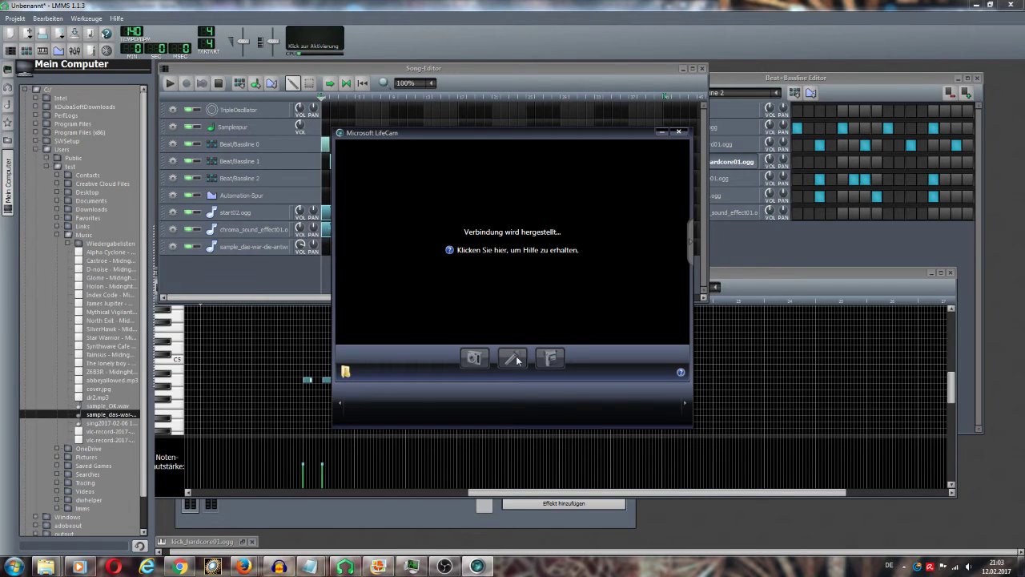
left_click(171, 86)
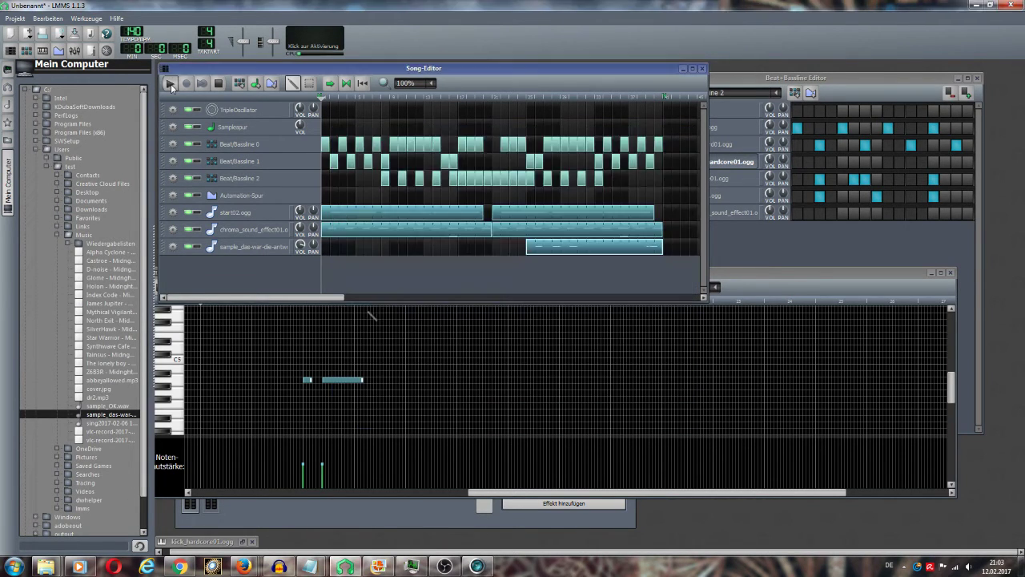
left_click(172, 87)
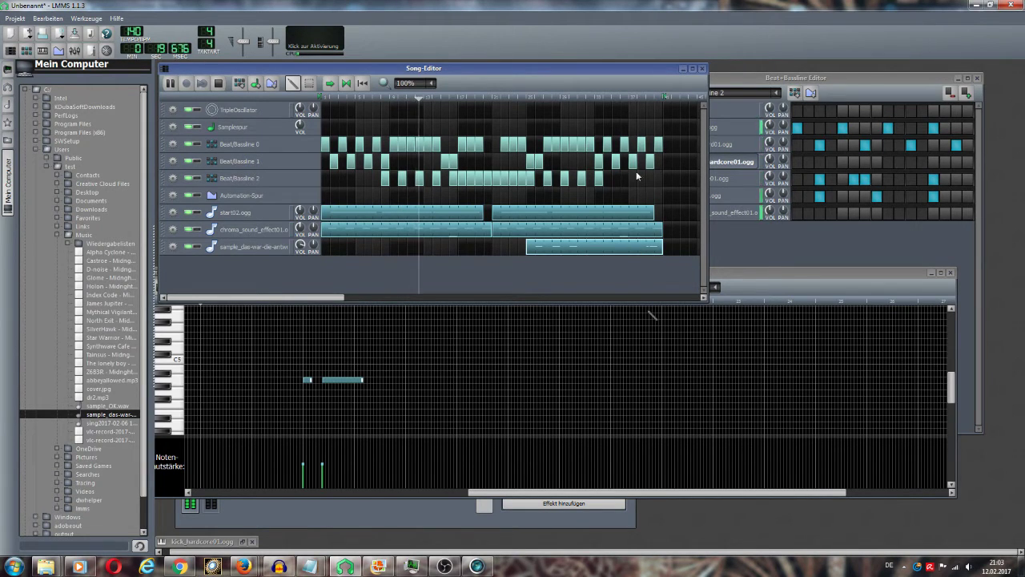
- Copy the voice sample pattern at bar 25 and paste it on the same track starting at bar 1
right_click(640, 253)
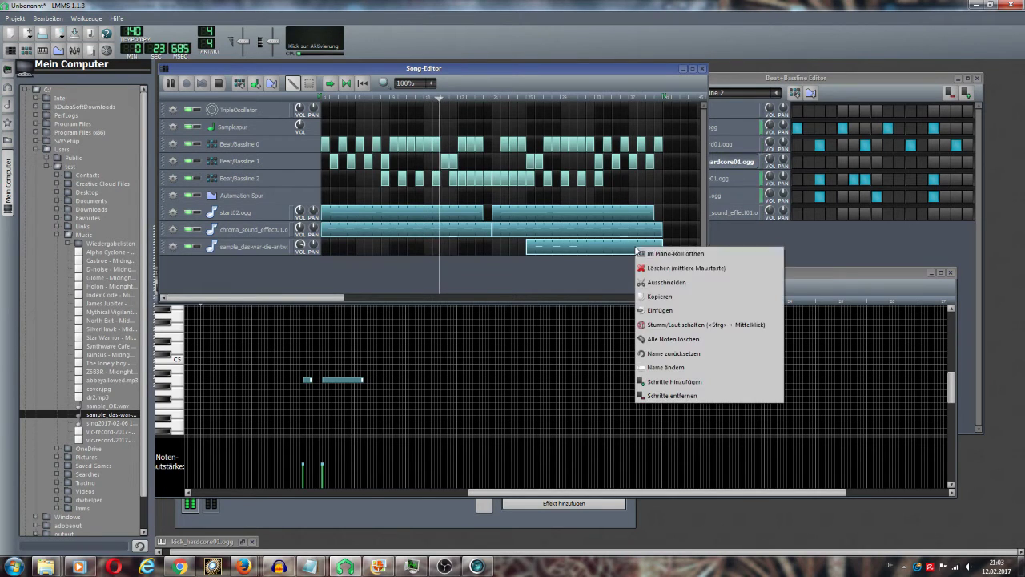
left_click(659, 296)
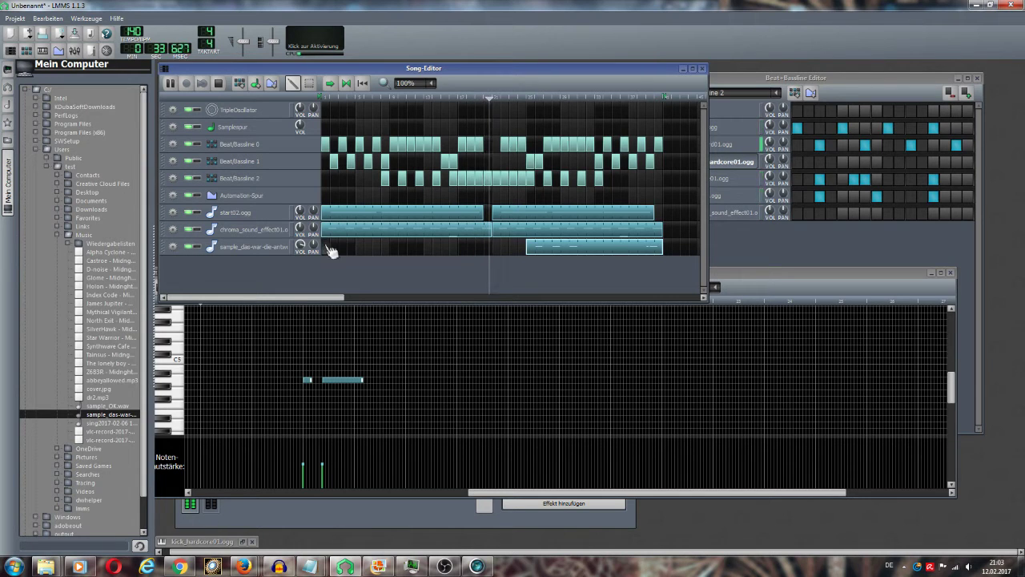
right_click(328, 247)
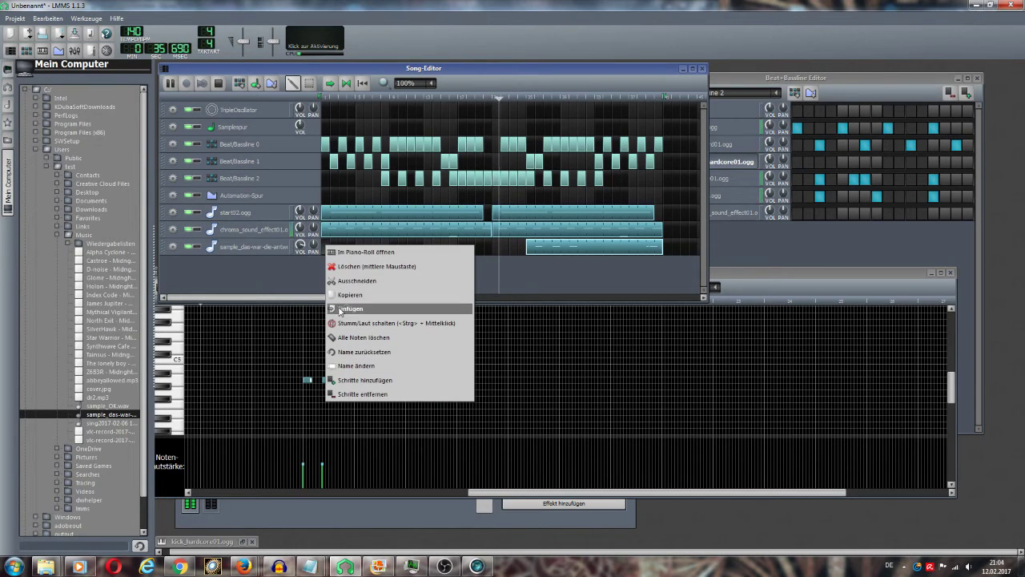
left_click(353, 310)
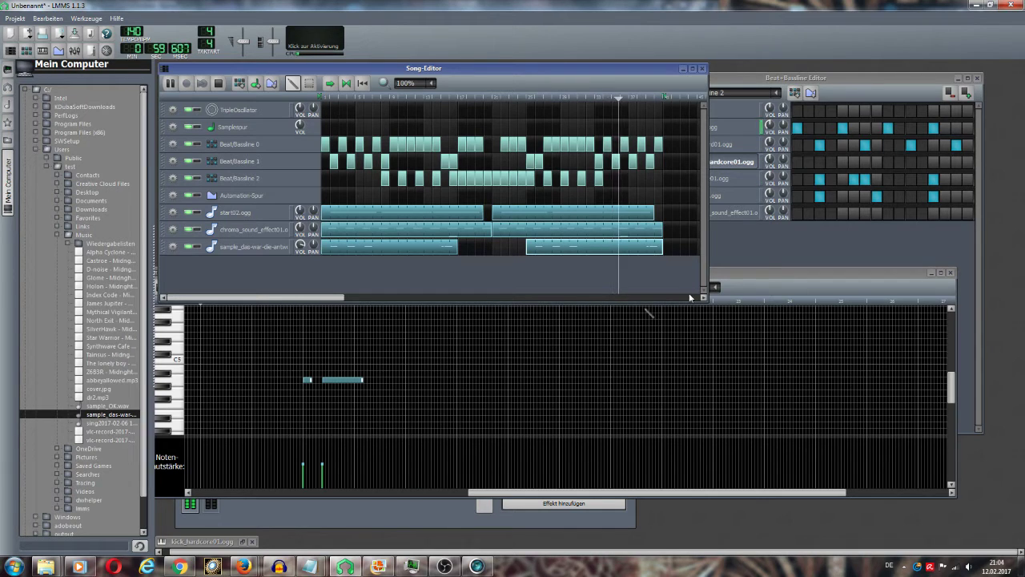
- Widen the Song-Editor window to show more bars of the arrangement
left_click_drag(706, 184, 783, 184)
left_click_drag(788, 288, 844, 284)
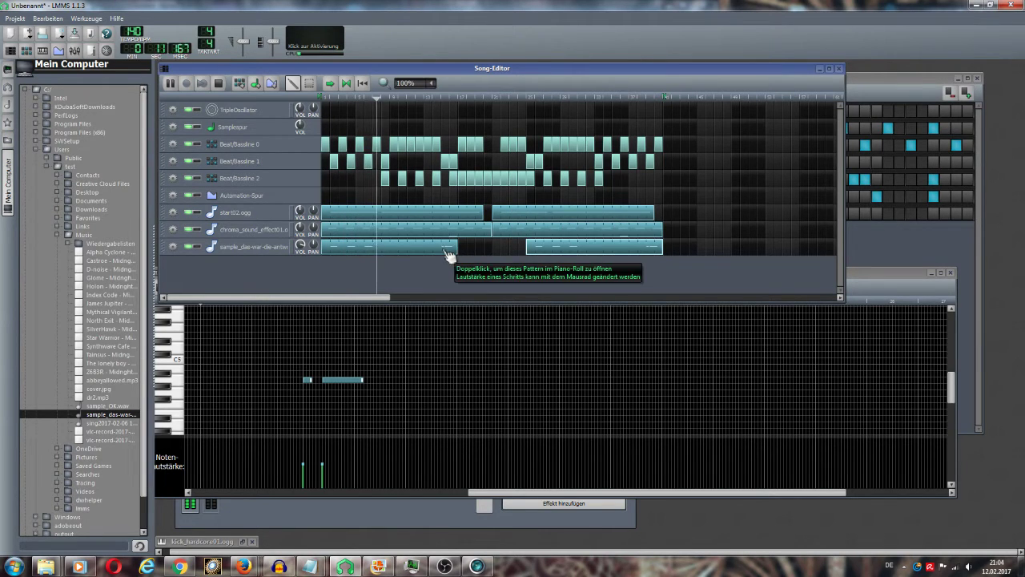
- Delete the second voice sample pattern, the one starting at bar 25
right_click(554, 255)
left_click(561, 270)
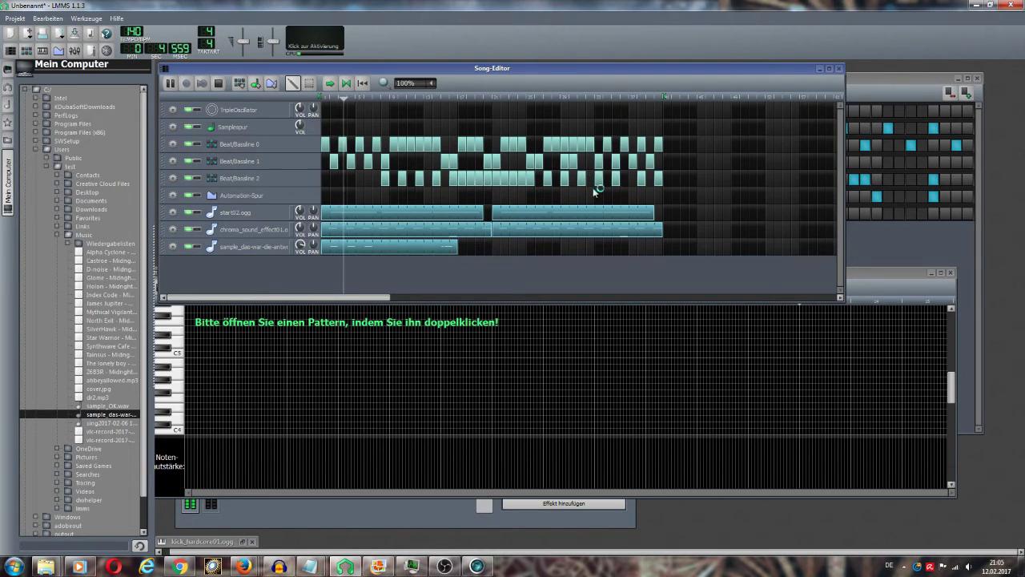
- Add Beat/Bassline 2 blocks in bars 5, 3 and 1
left_click(359, 177)
left_click(339, 177)
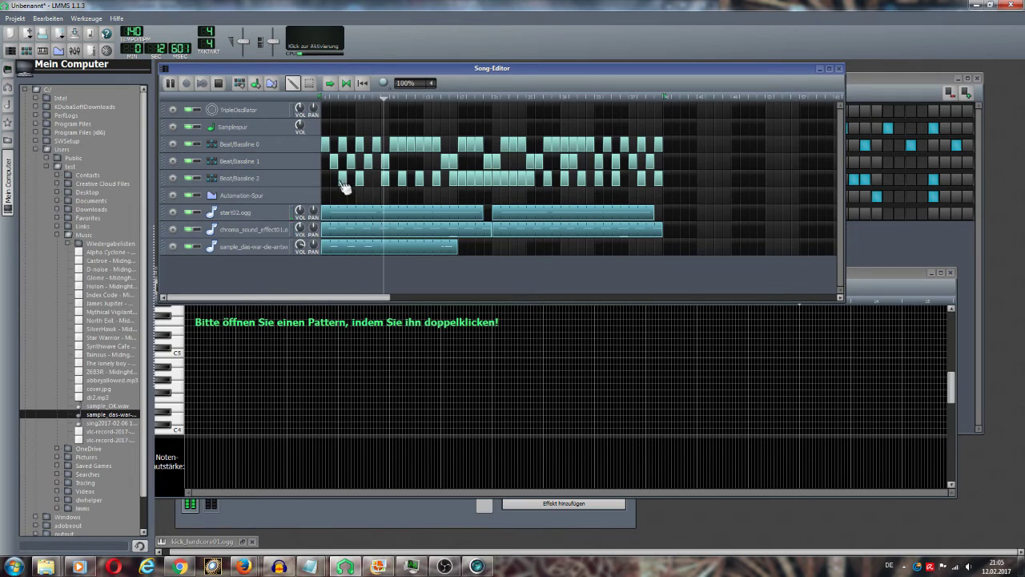
left_click(322, 178)
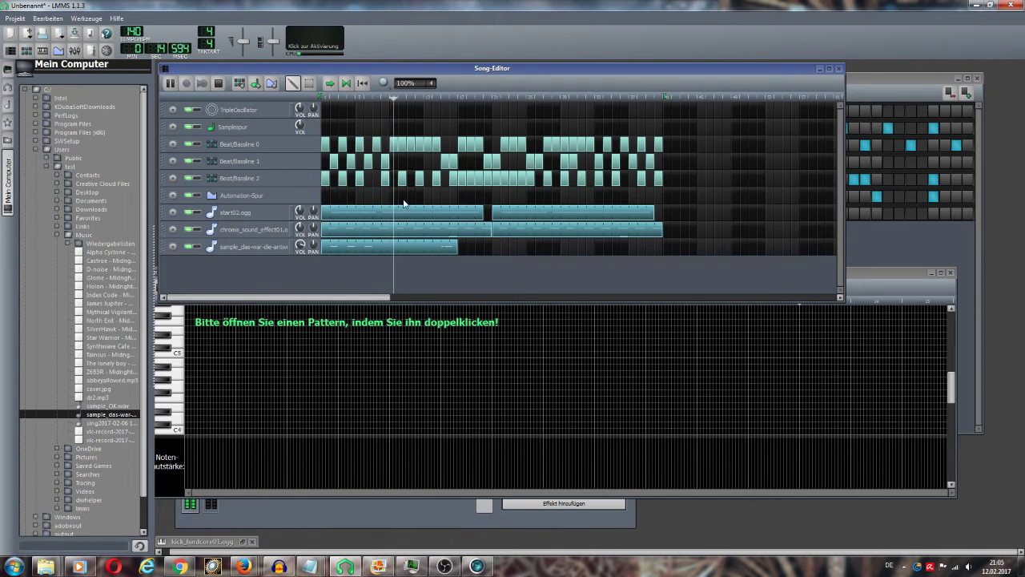
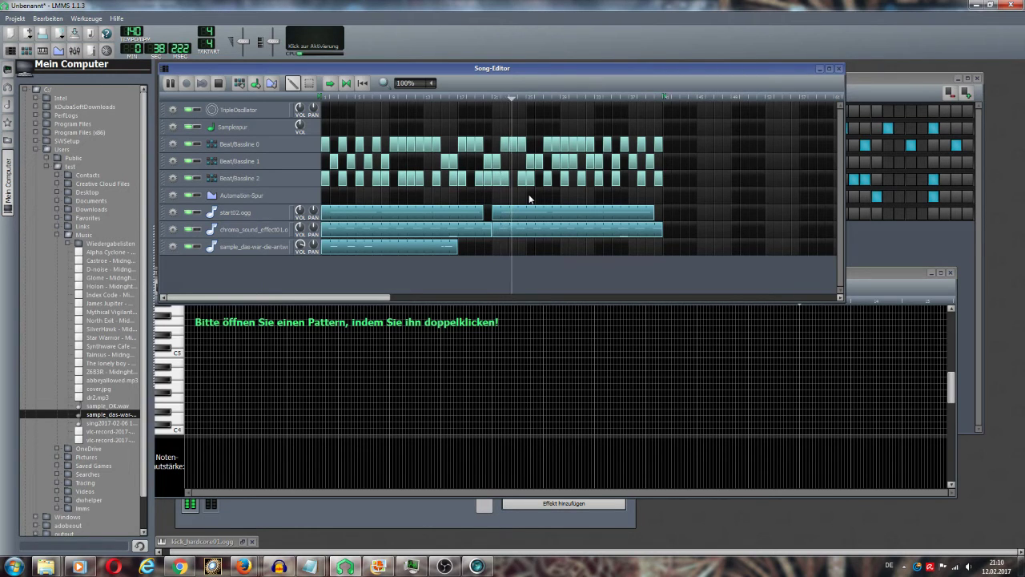
- Bring up the Beat+Bassline Editor and browse the computer's music folder and the effects samples for another sound, including warp01.ogg
left_click(916, 77)
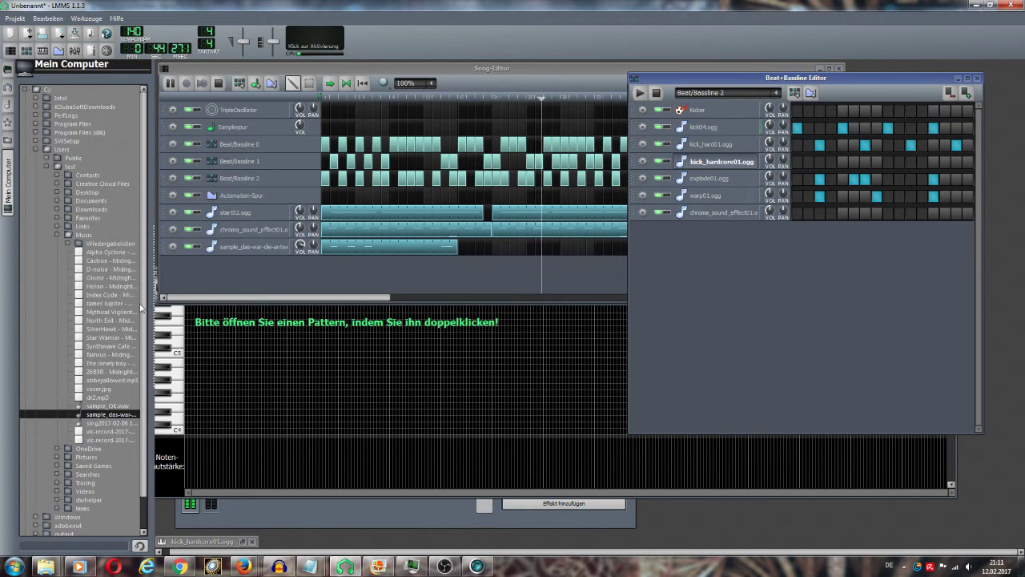
left_click(117, 295)
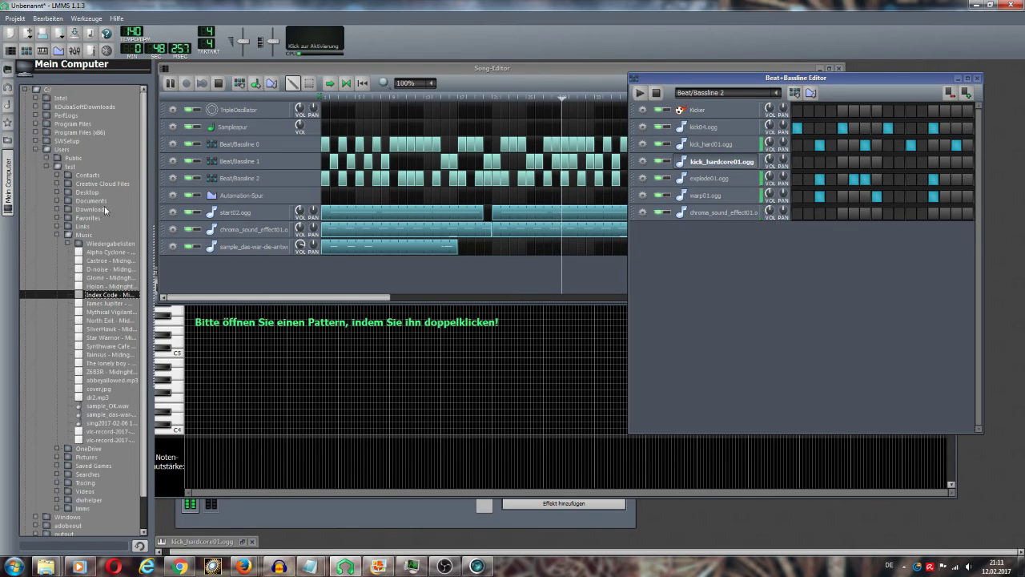
scroll(121, 337, "down", 2)
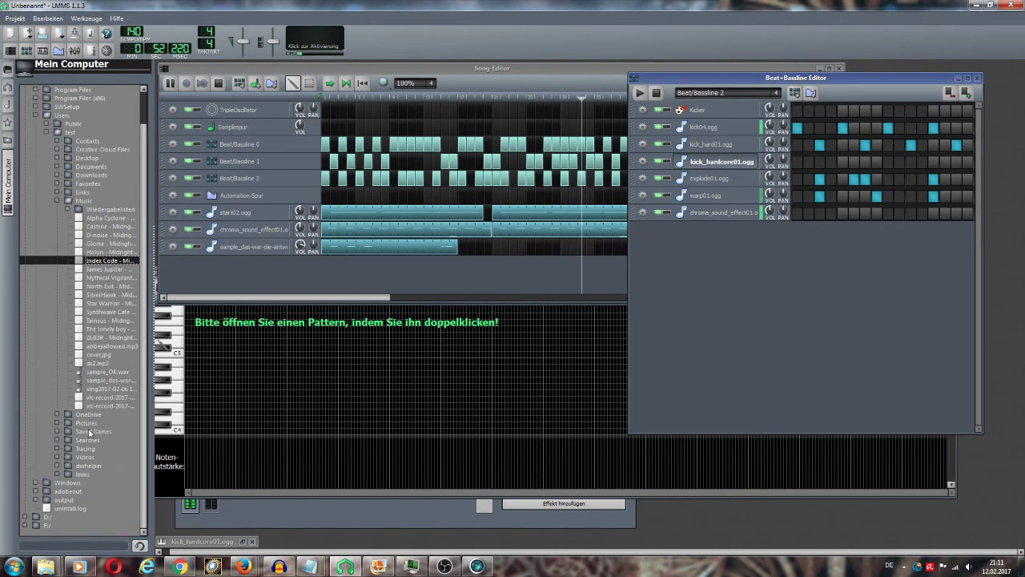
left_click(103, 380)
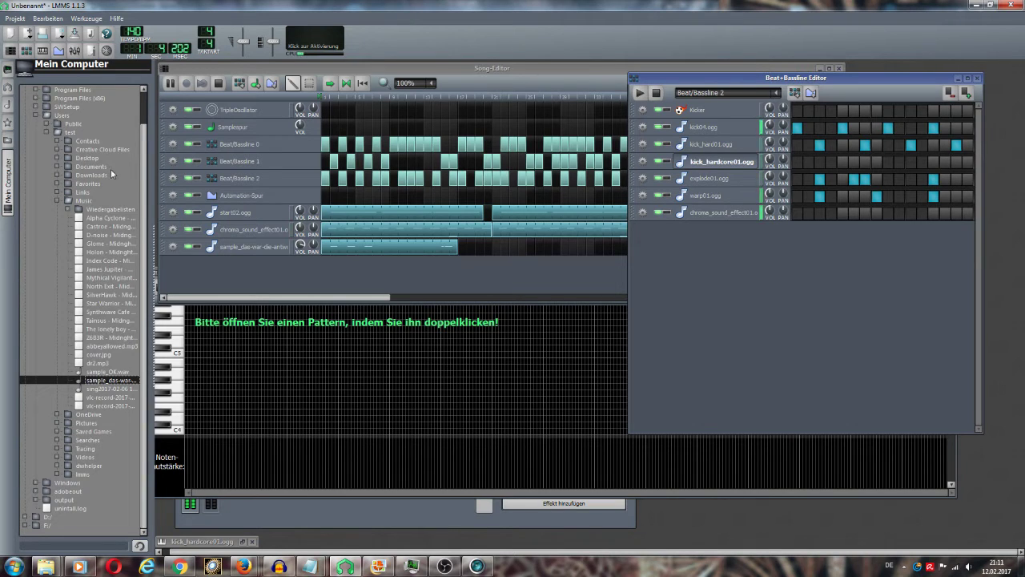
scroll(145, 131, "up", 2)
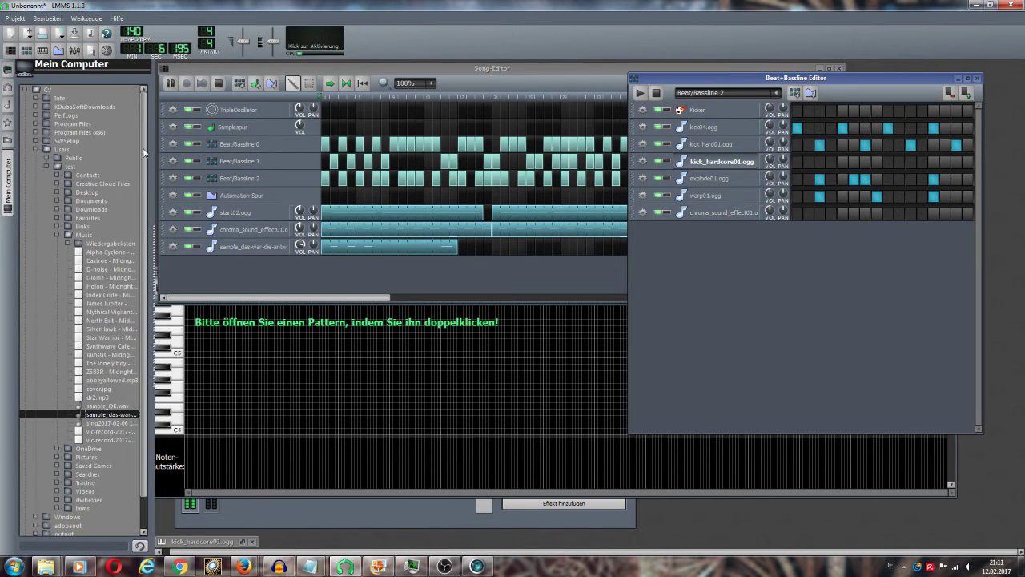
scroll(146, 152, "down", 2)
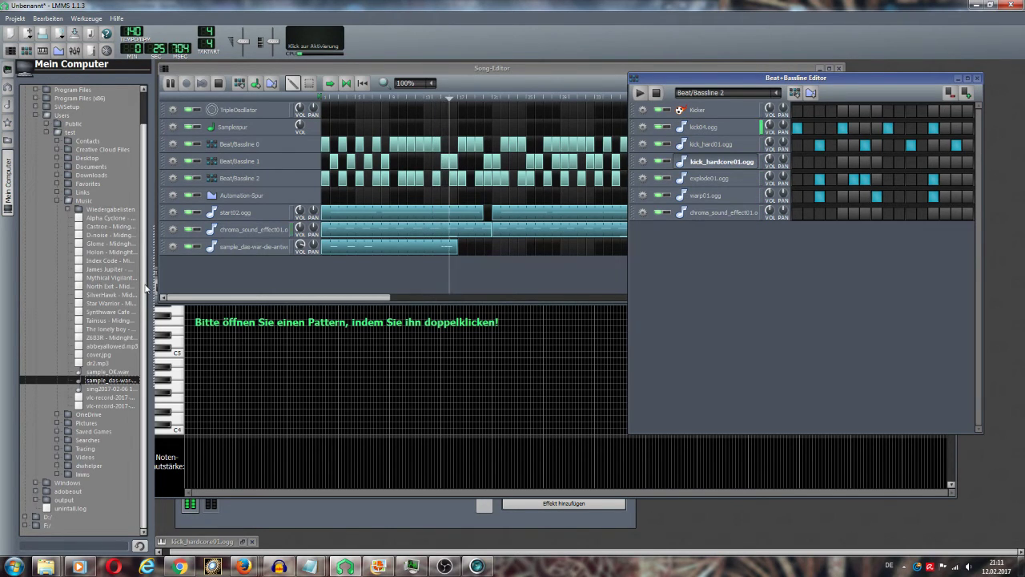
scroll(145, 285, "up", 2)
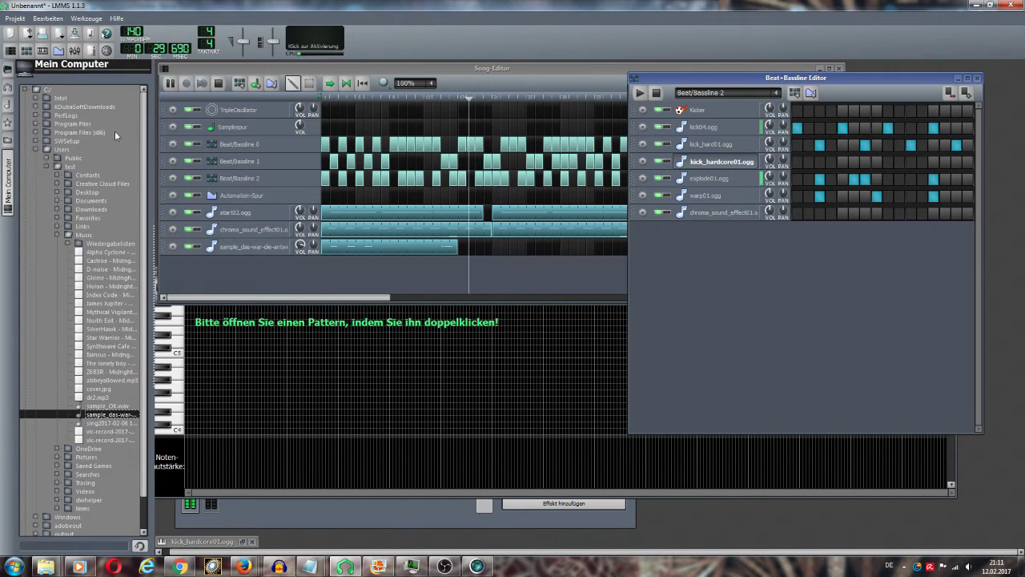
left_click(6, 105)
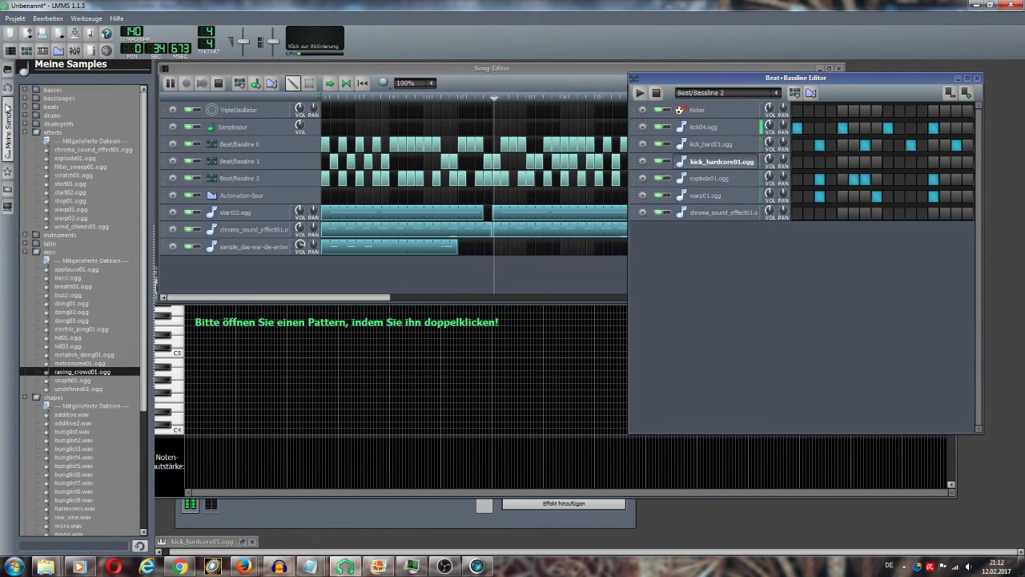
left_click(75, 210)
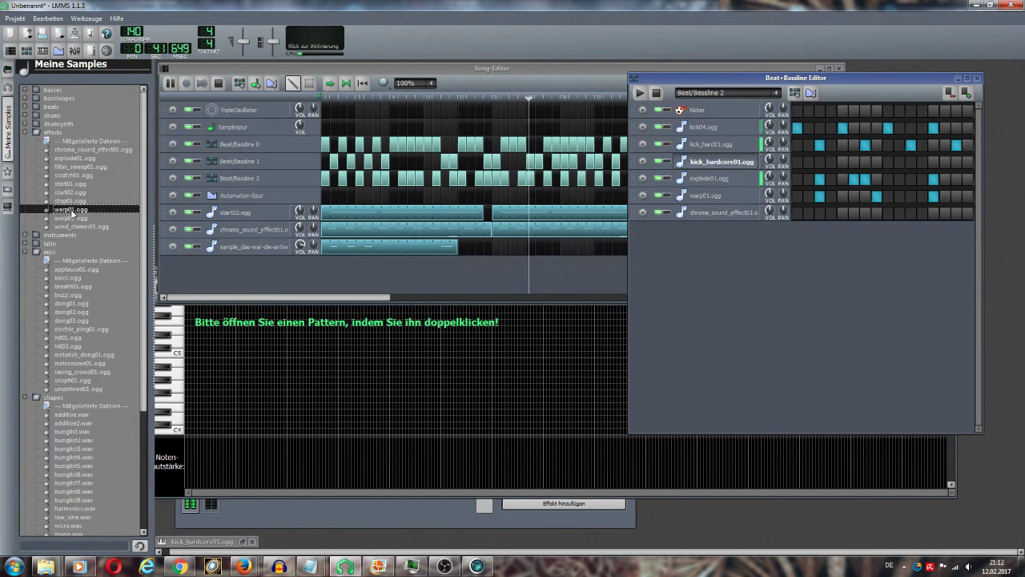
- Add the Harmonium preset as a new instrument track in the Beat+Bassline Editor
left_click(8, 171)
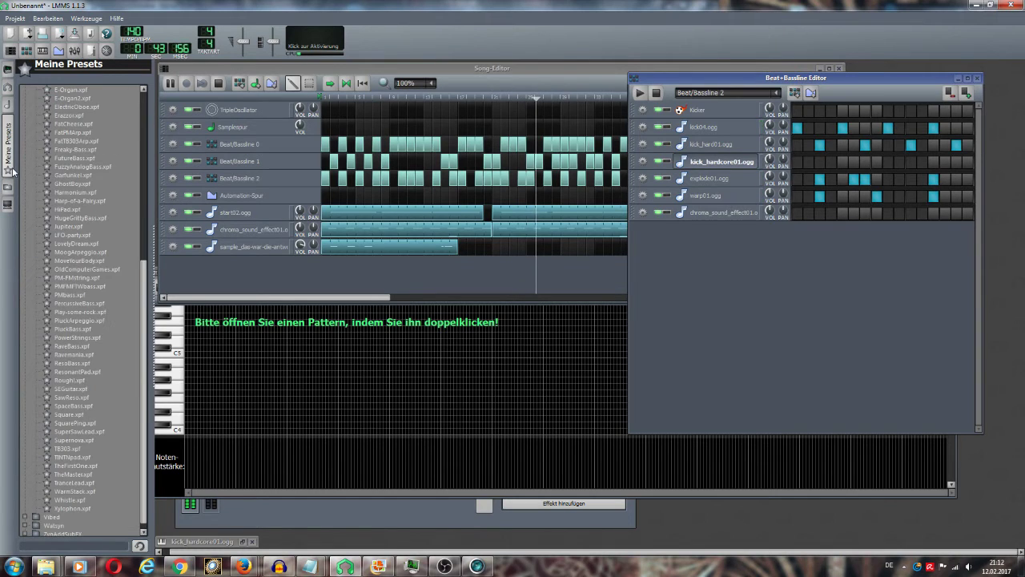
left_click(77, 194)
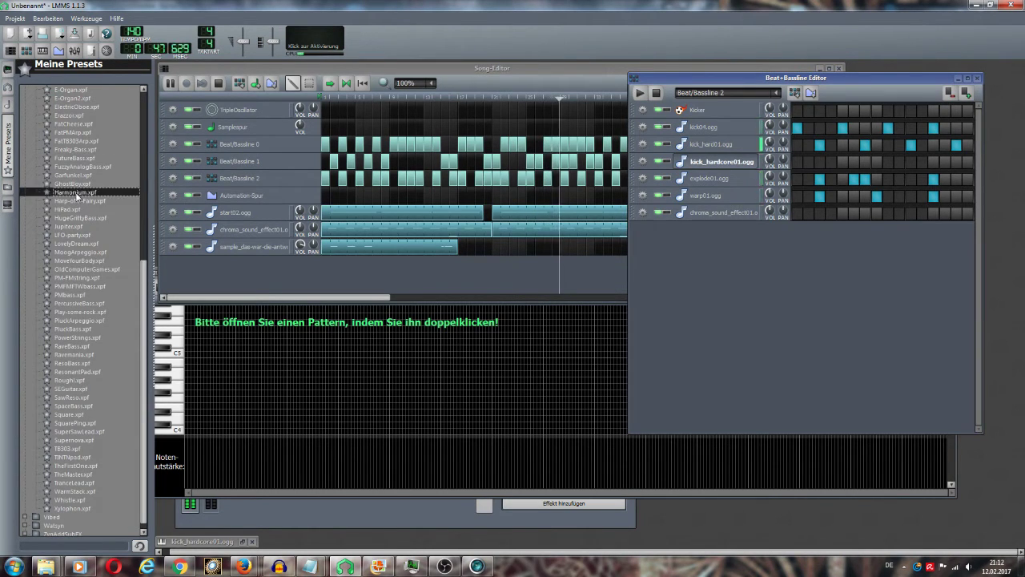
left_click_drag(77, 196, 720, 240)
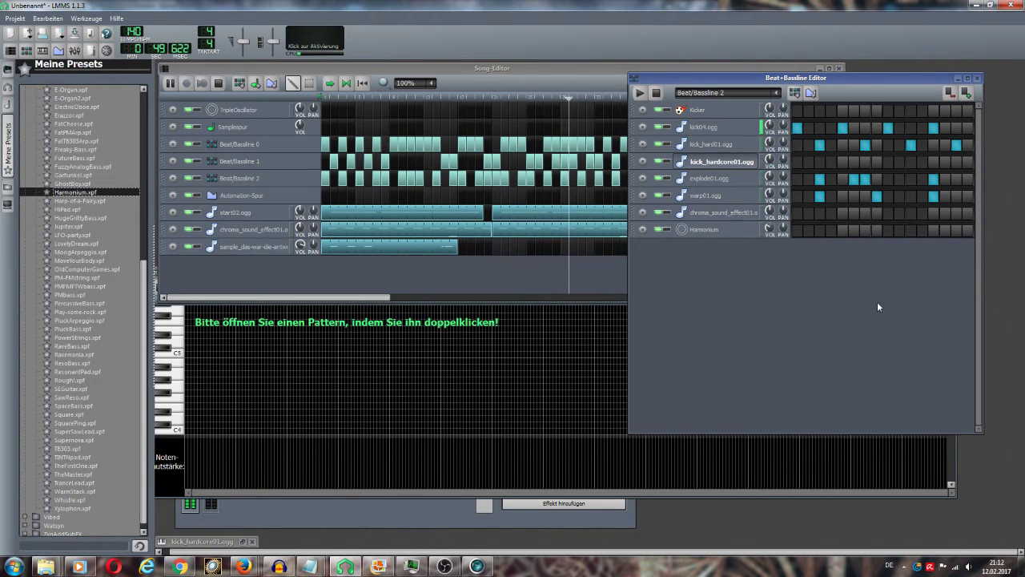
- Activate steps 4, 9, 11 and 15 on the Harmonium track of Beat/Bassline 2
left_click(832, 230)
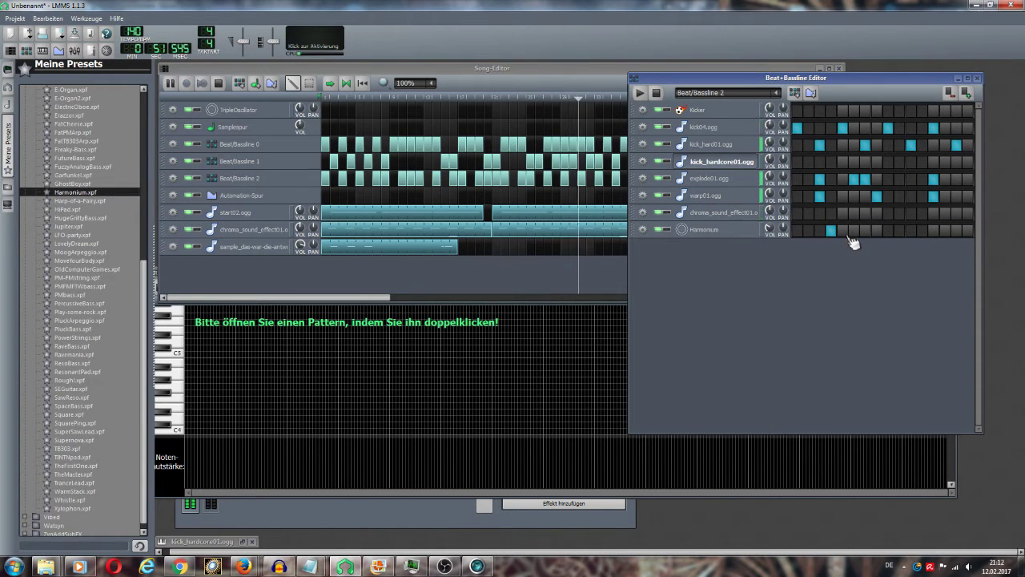
left_click(889, 232)
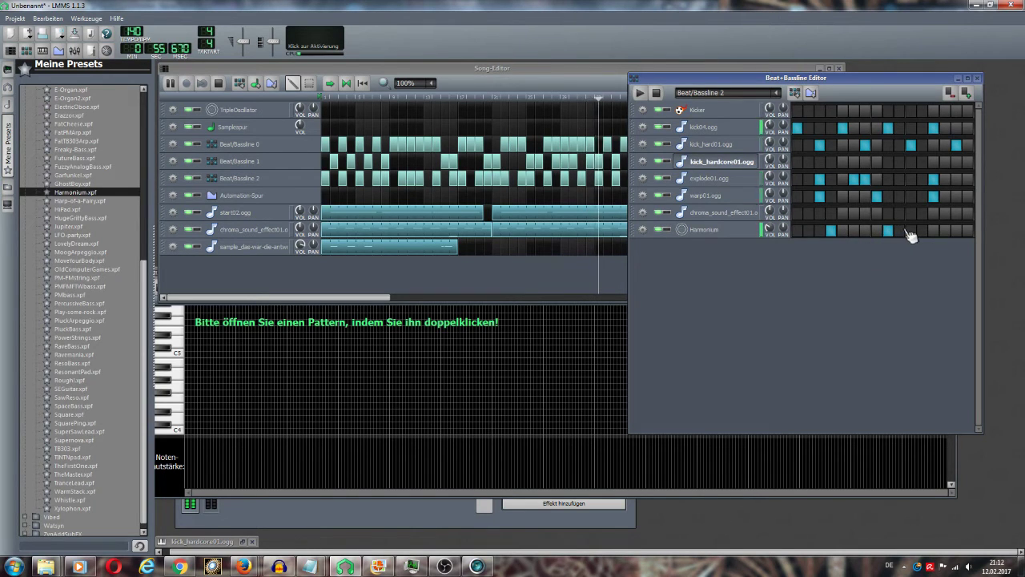
left_click(913, 230)
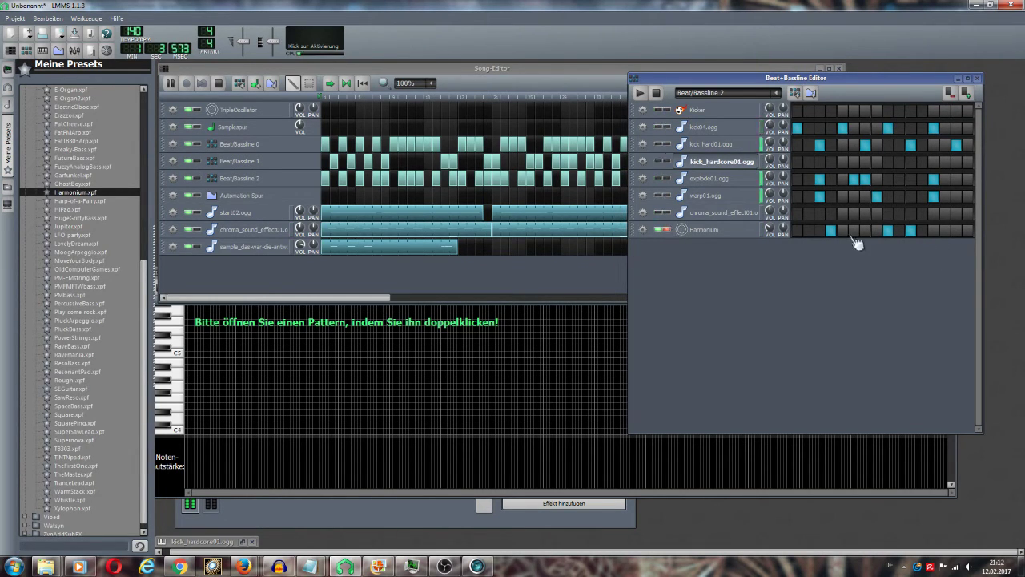
left_click(958, 231)
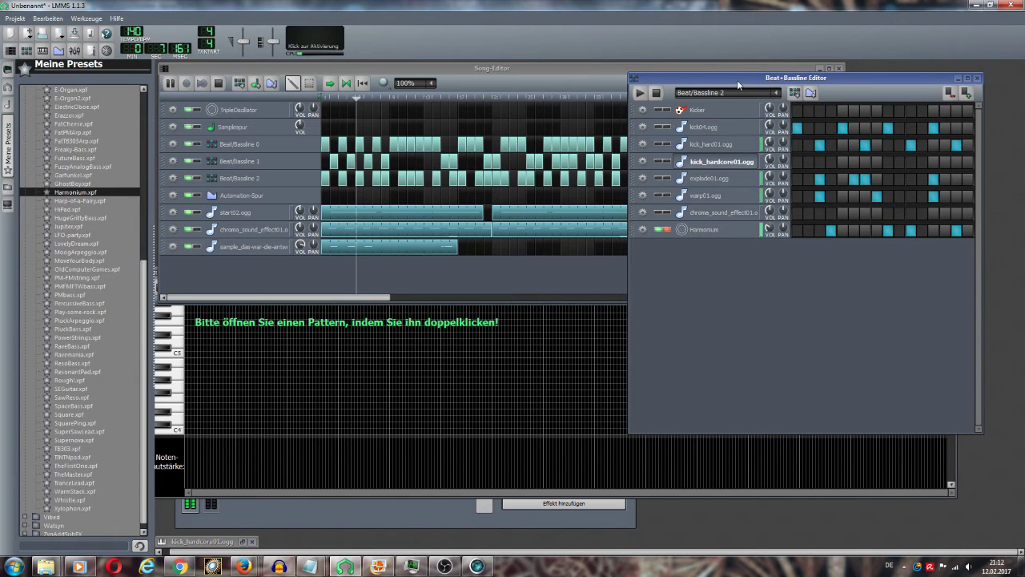
- Move the Beat+Bassline Editor window over the Song-Editor and widen it to enlarge the step grid
left_click_drag(739, 84, 314, 87)
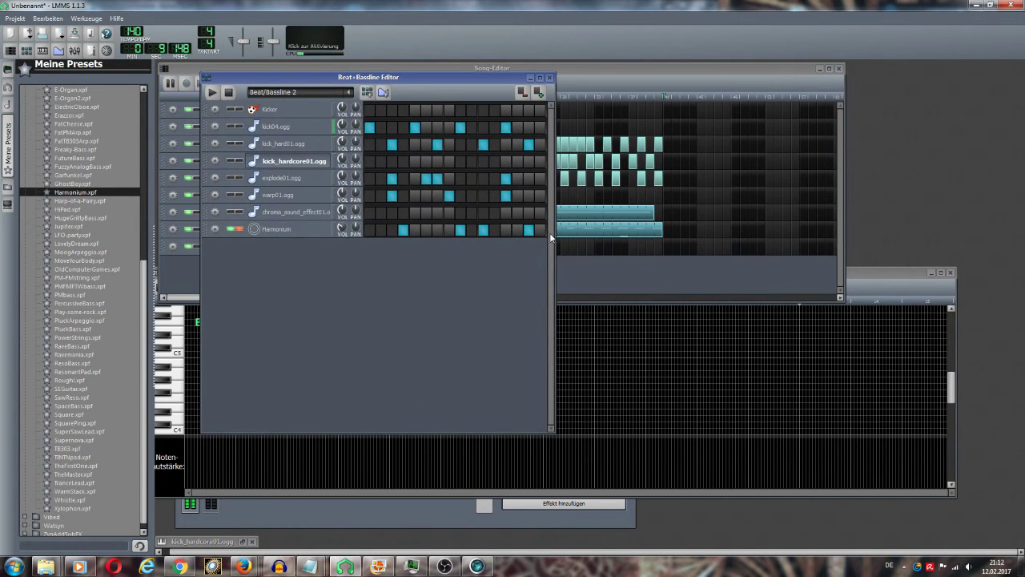
left_click_drag(554, 257, 722, 225)
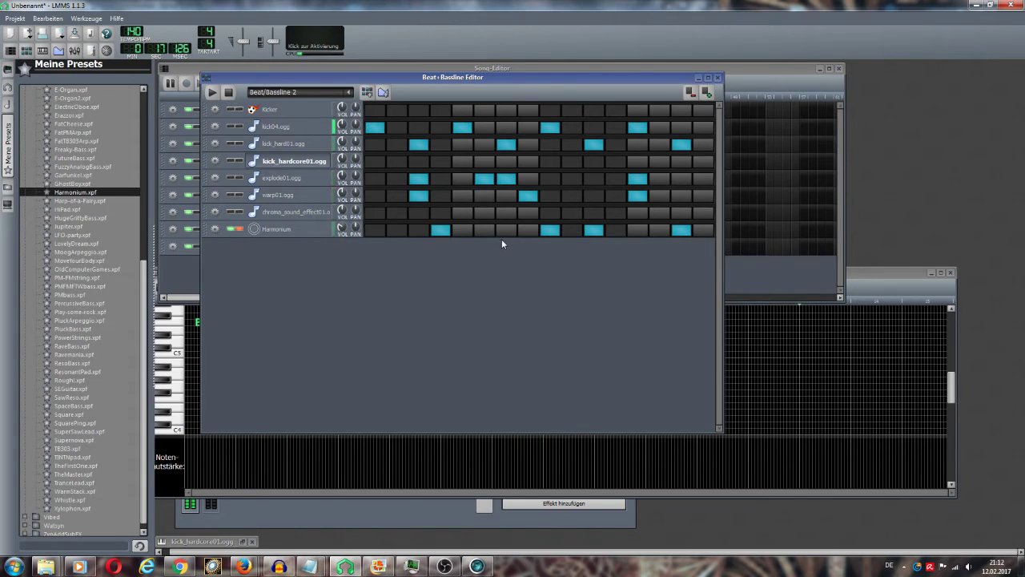
- Adjust the Harmonium's volume and rearrange its Beat/Bassline 2 pattern so that steps 3, 5, 7, 9, 10 and 13 are active
left_click(686, 232)
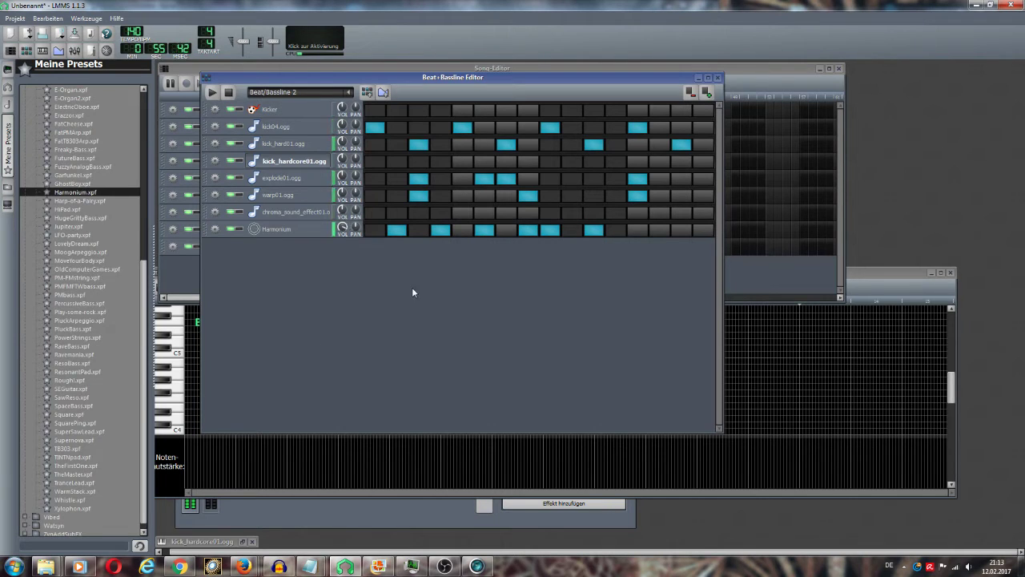
mouse_move(342, 229)
left_mouse_down()
mouse_move(342, 216)
mouse_move(342, 232)
left_mouse_up()
left_click(398, 230)
left_click(440, 229)
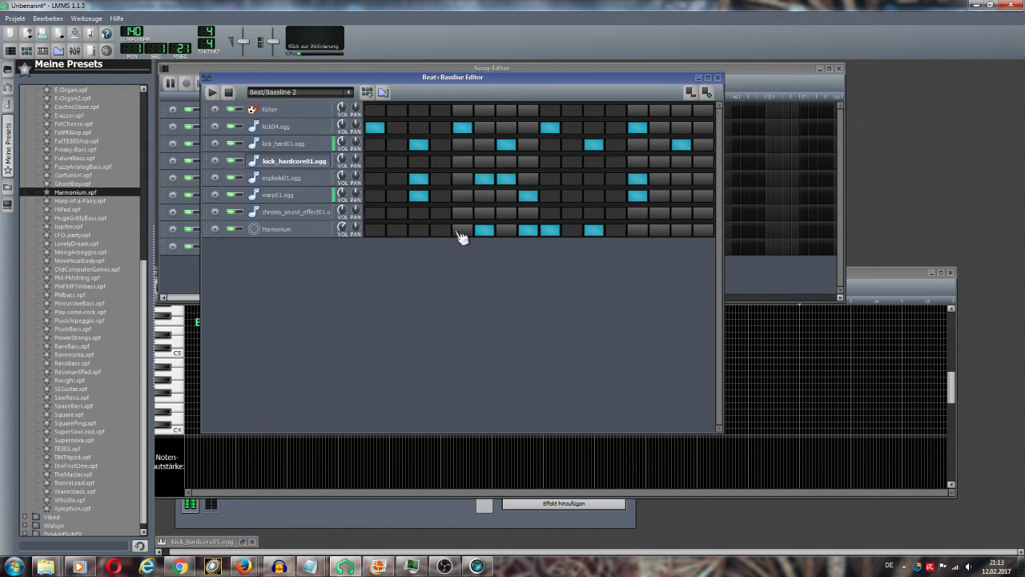
left_click(419, 230)
left_click(574, 231)
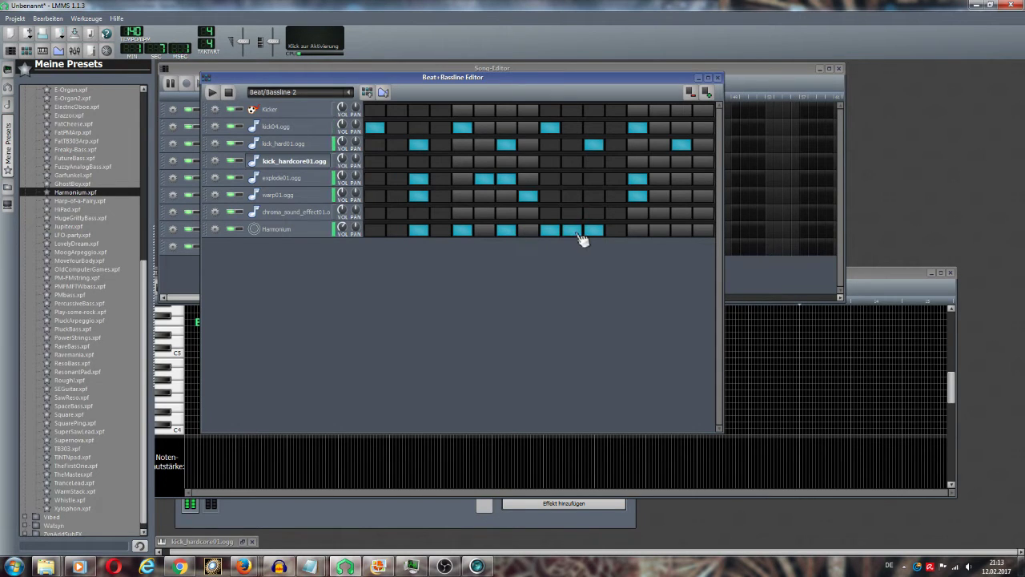
left_click(594, 231)
left_click(637, 232)
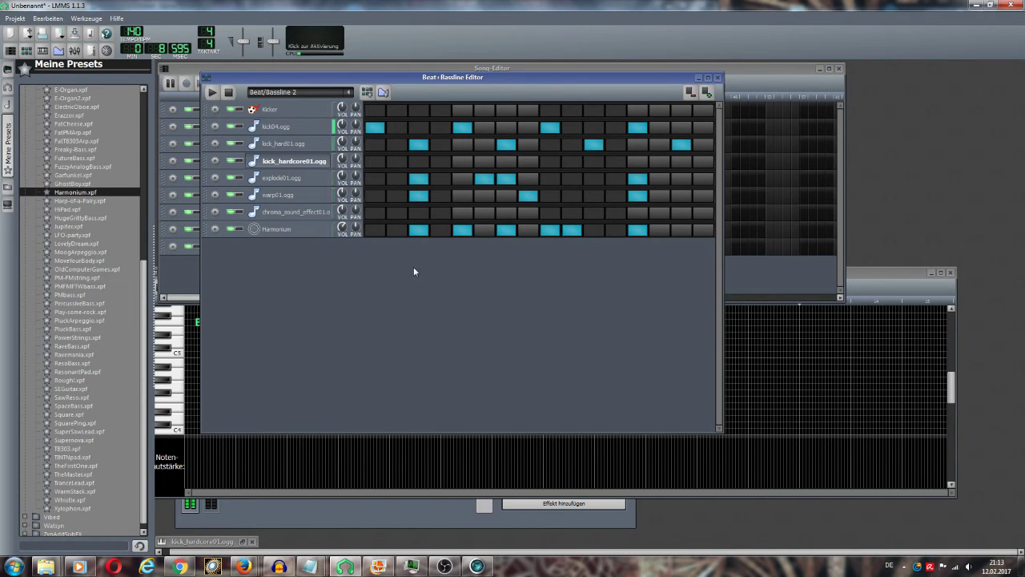
- Try the Harmonium on steps 2 and 4 instead of 3 and 5 in Beat/Bassline 2, and restore steps 3 and 5
left_click(421, 230)
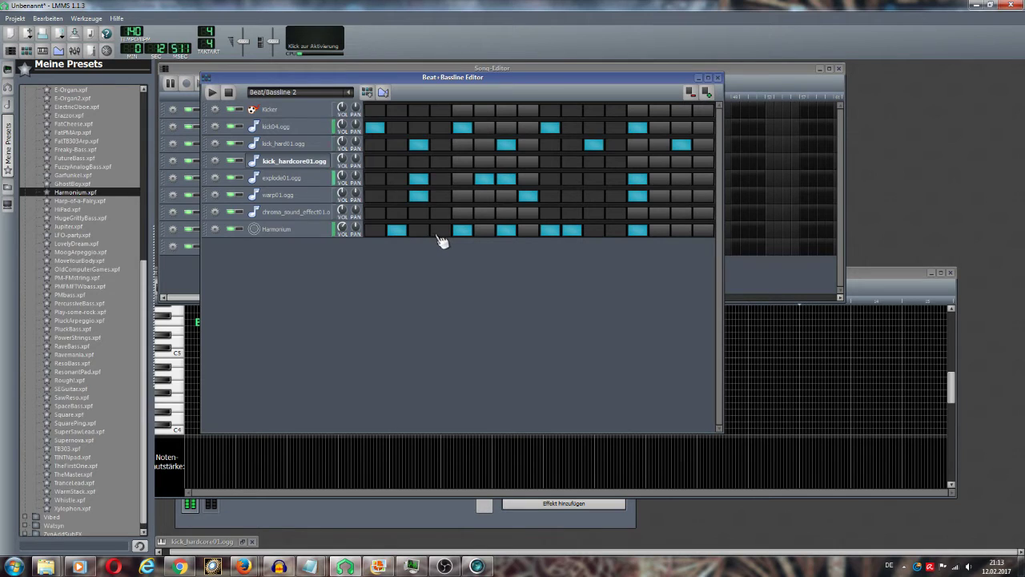
left_click(440, 232)
left_click(462, 232)
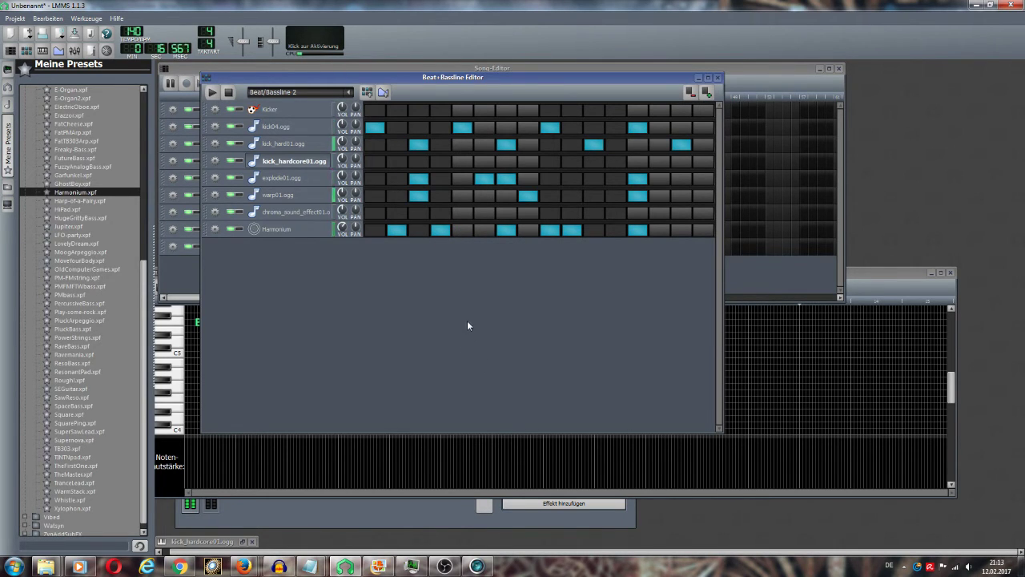
left_click(399, 232)
left_click(418, 232)
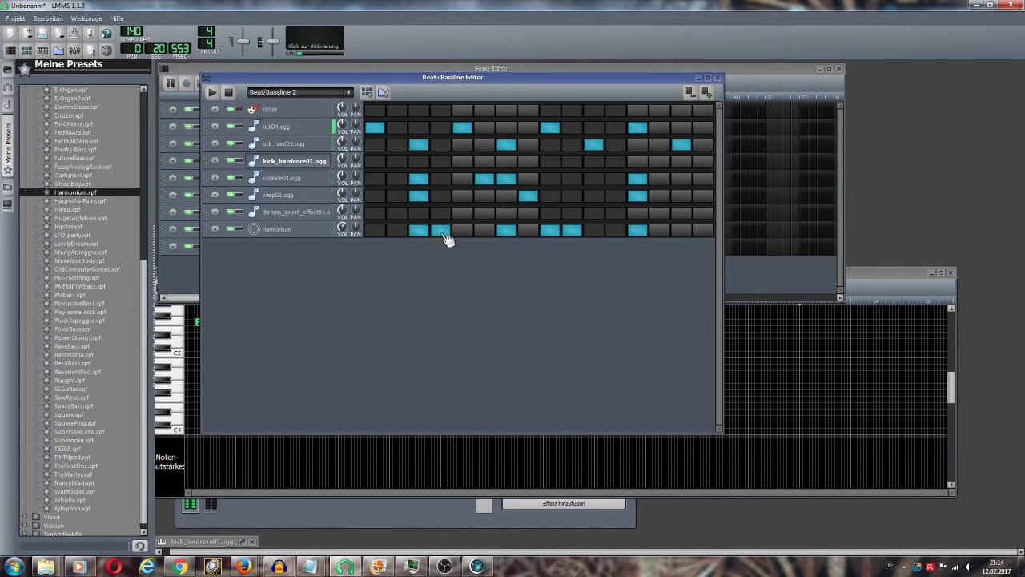
left_click(440, 232)
- Display the Beat/Bassline 1 pattern and move the Beat+Bassline Editor window down to uncover the beat tracks in the Song-Editor
left_click(352, 94)
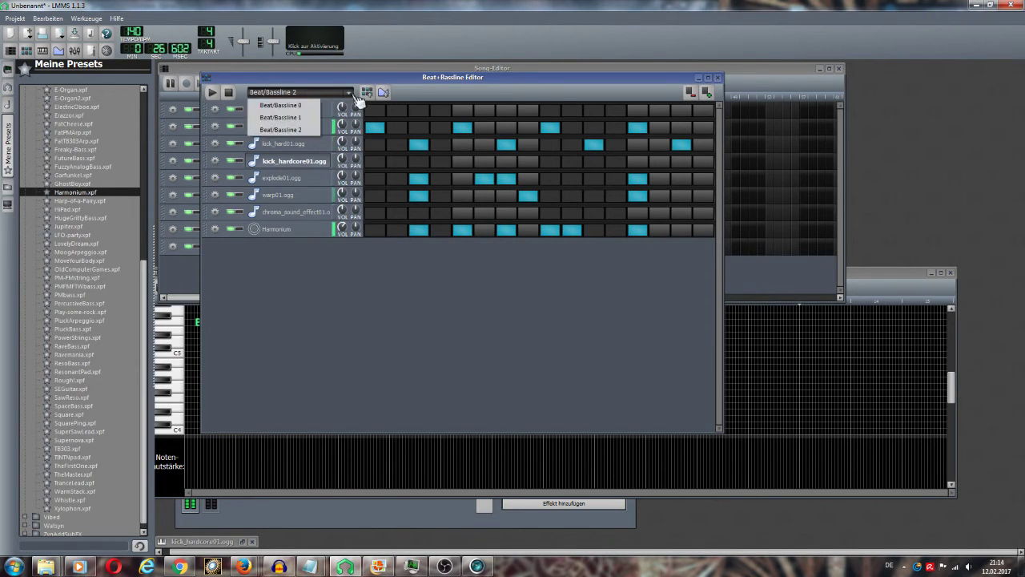
left_click(276, 131)
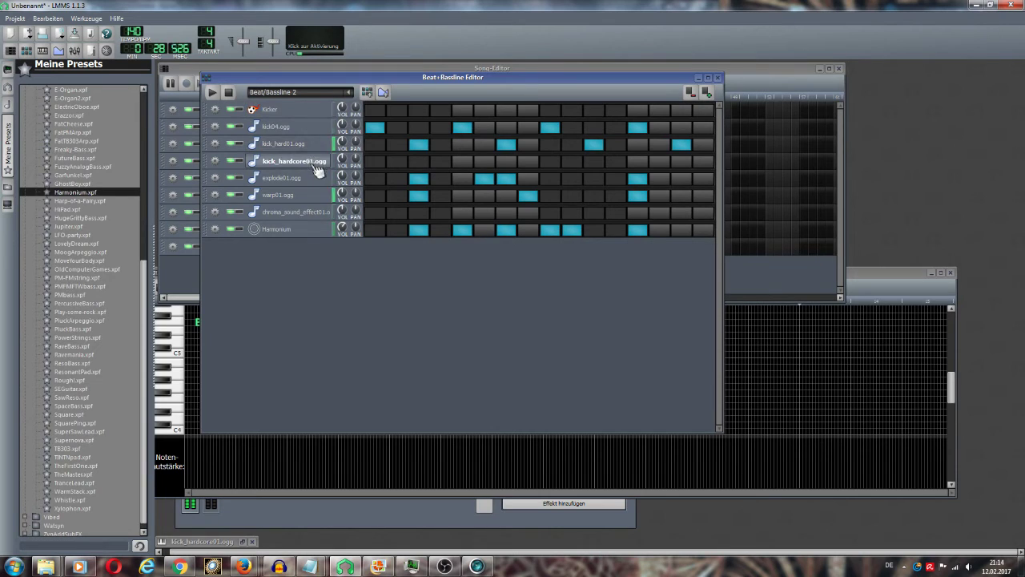
left_click(352, 94)
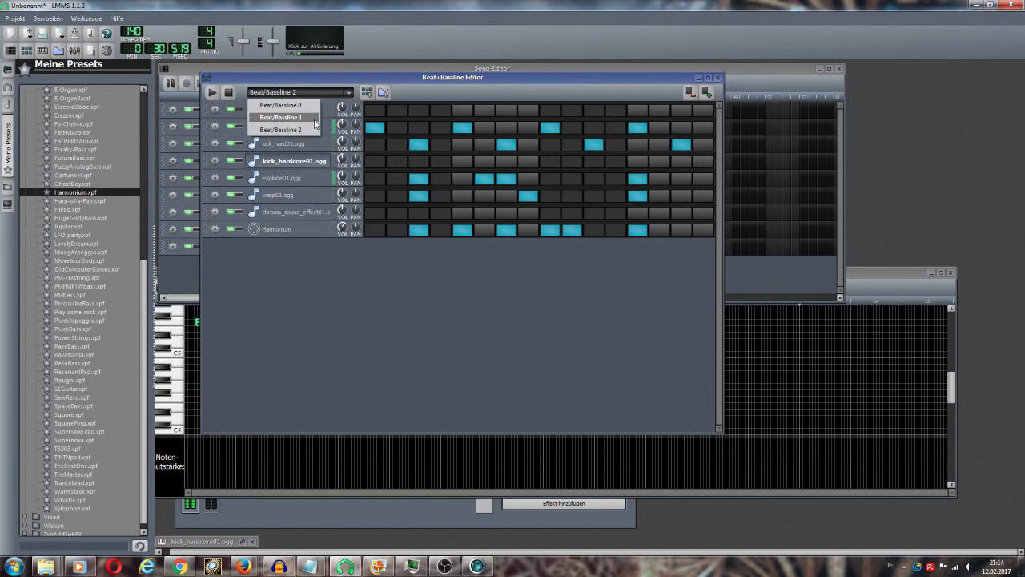
left_click(321, 117)
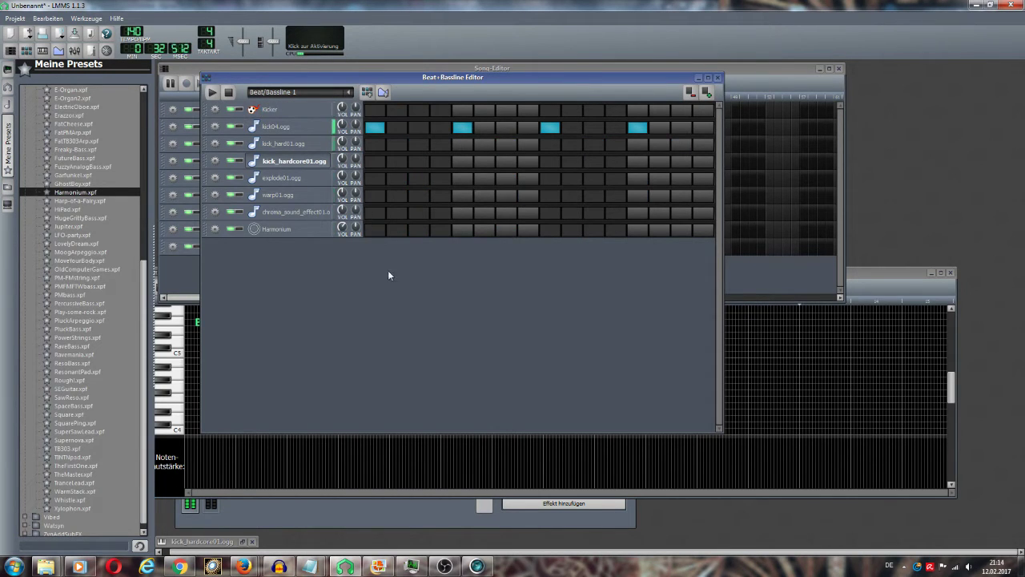
left_click_drag(452, 78, 554, 213)
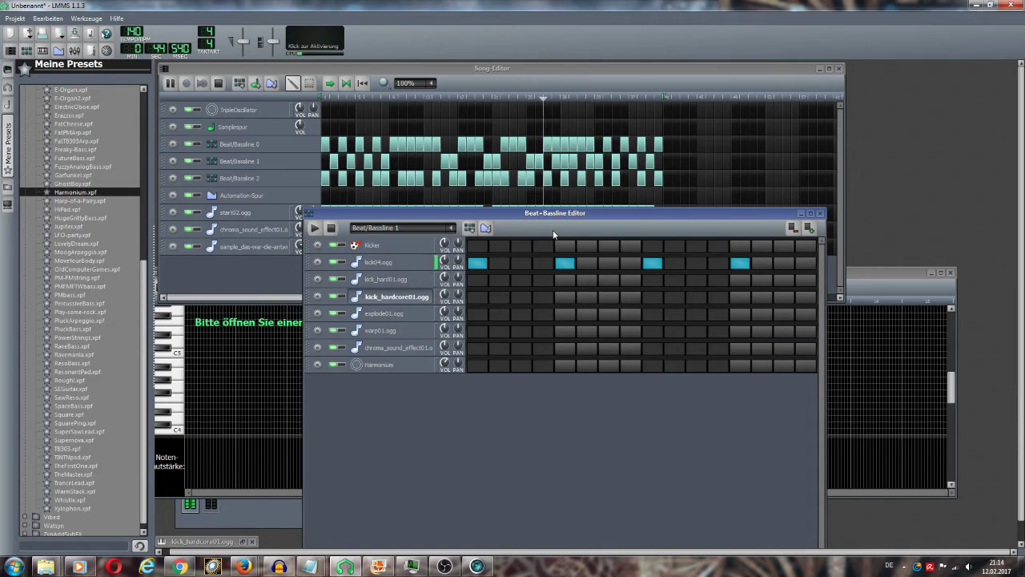
- Compare the step patterns of Beat/Bassline 0 and Beat/Bassline 2, ending with Beat/Bassline 2 displayed
left_click(448, 229)
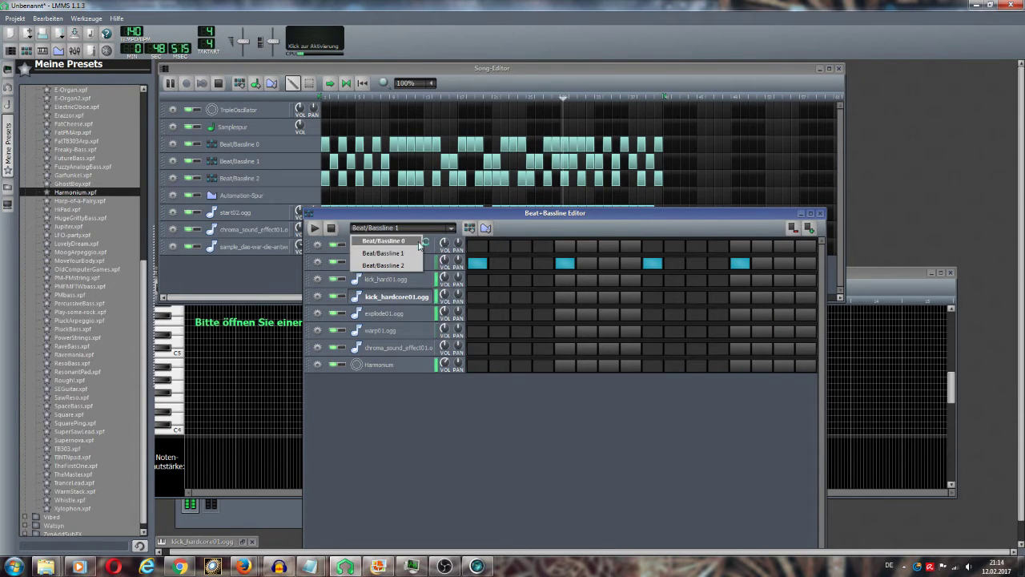
left_click(421, 240)
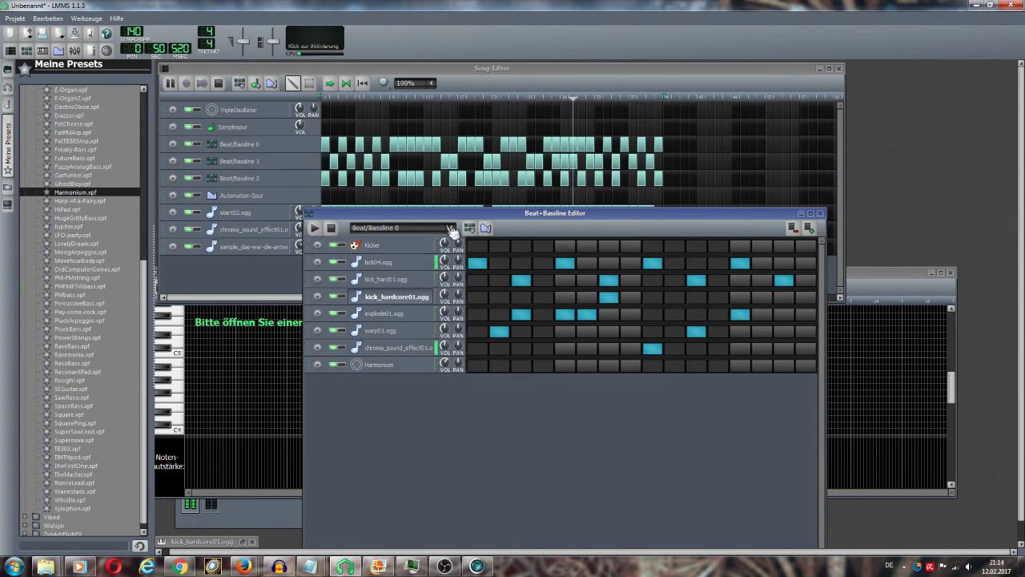
left_click(451, 228)
left_click(416, 265)
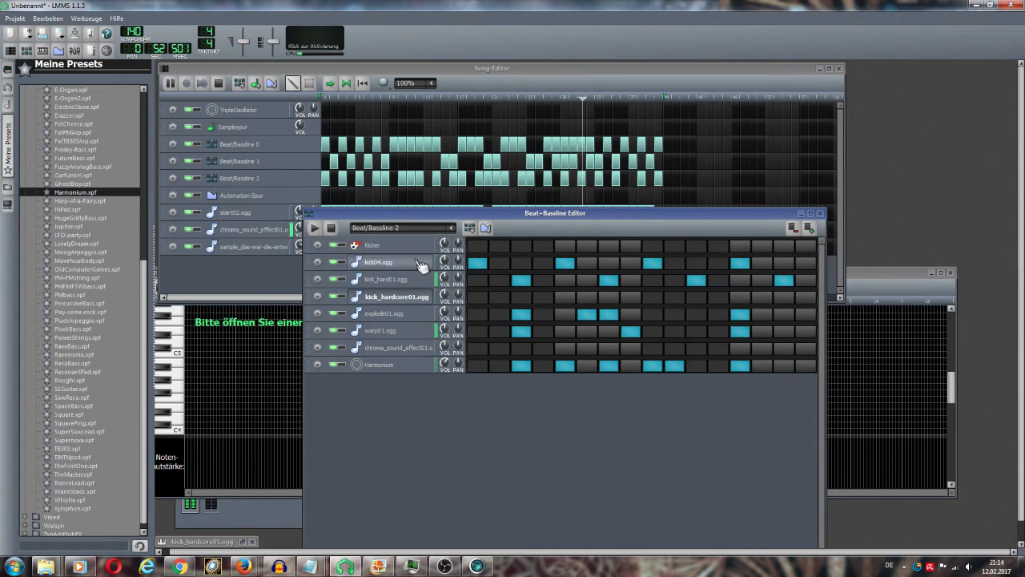
left_click(452, 228)
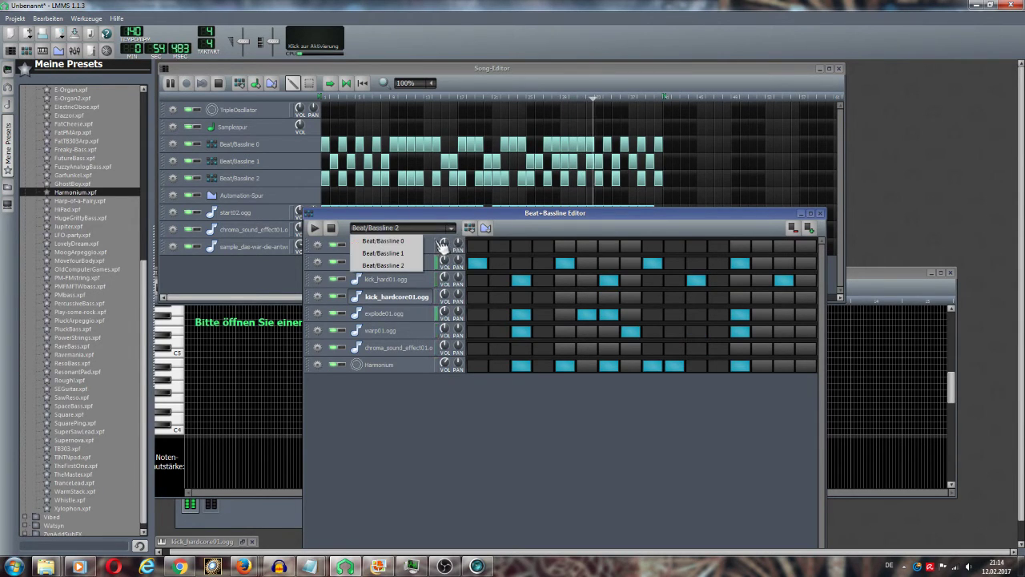
left_click(425, 264)
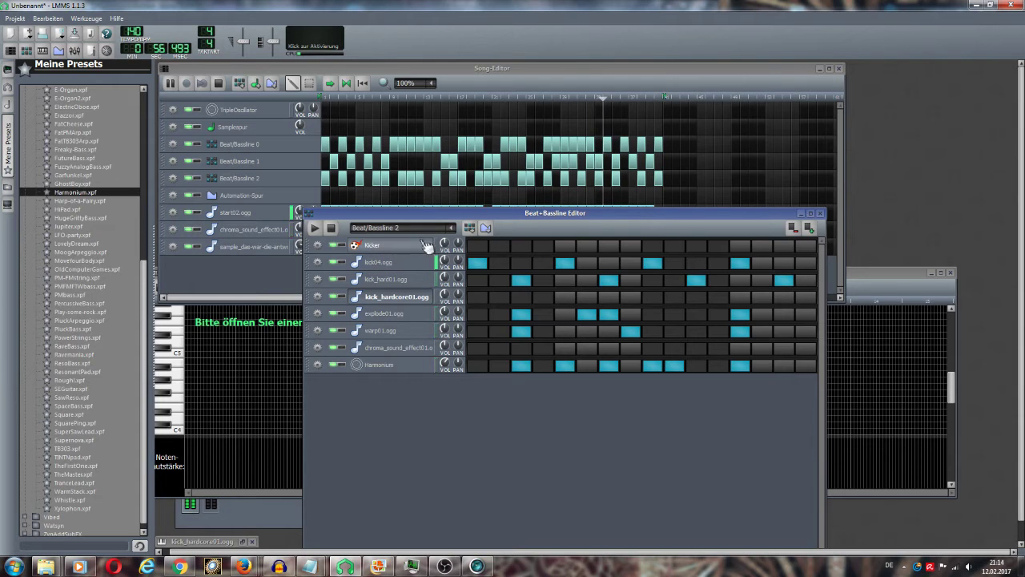
- Check the song tracks in the Song-Editor and lower the volume of the Harmonium track in the Beat+Bassline Editor
left_click(756, 68)
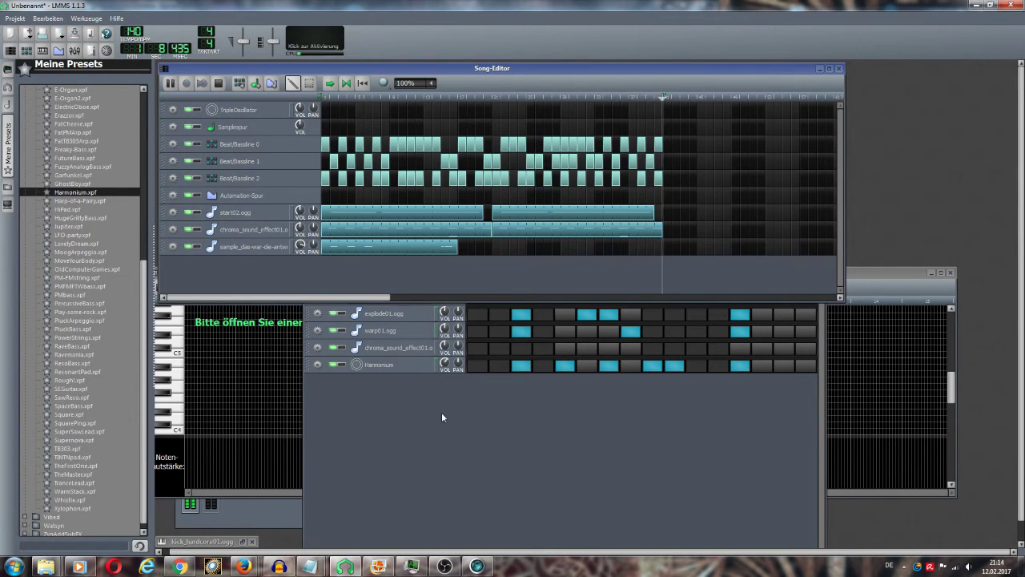
left_click(446, 361)
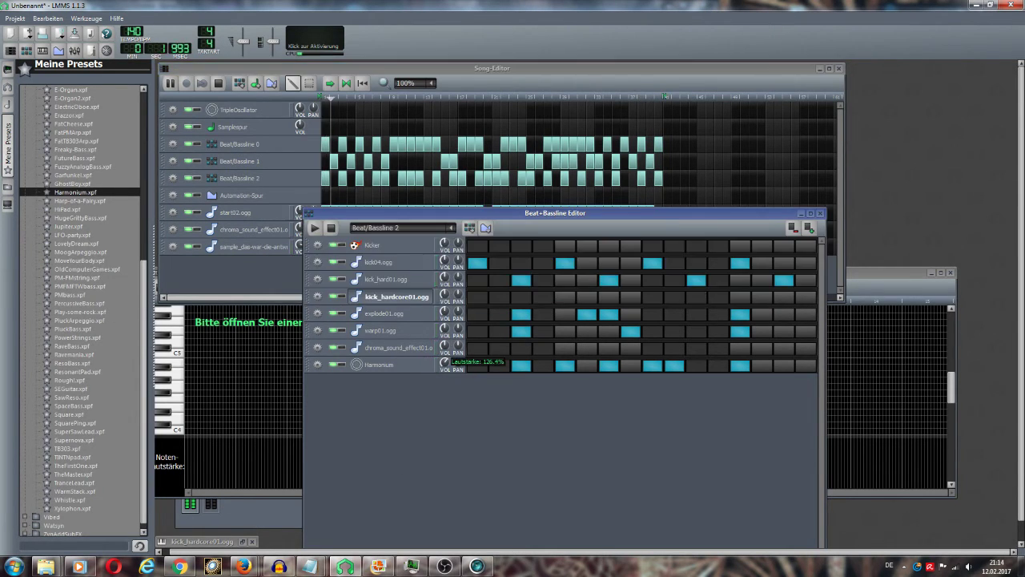
left_click_drag(446, 360, 446, 390)
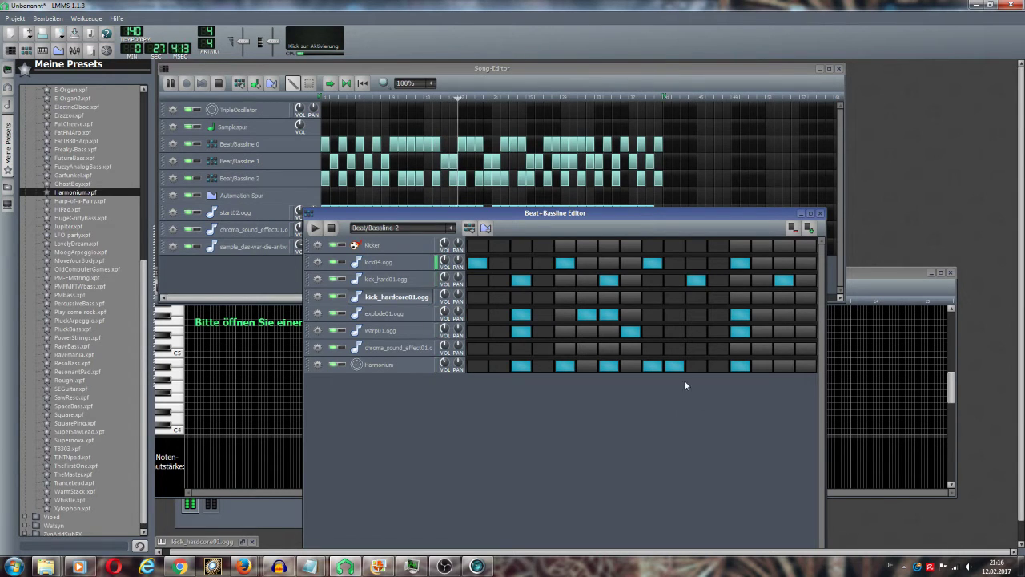
- Try the OldComputerGames preset as a new Song-Editor track, look at its instrument window, and remove the track
left_click(112, 270)
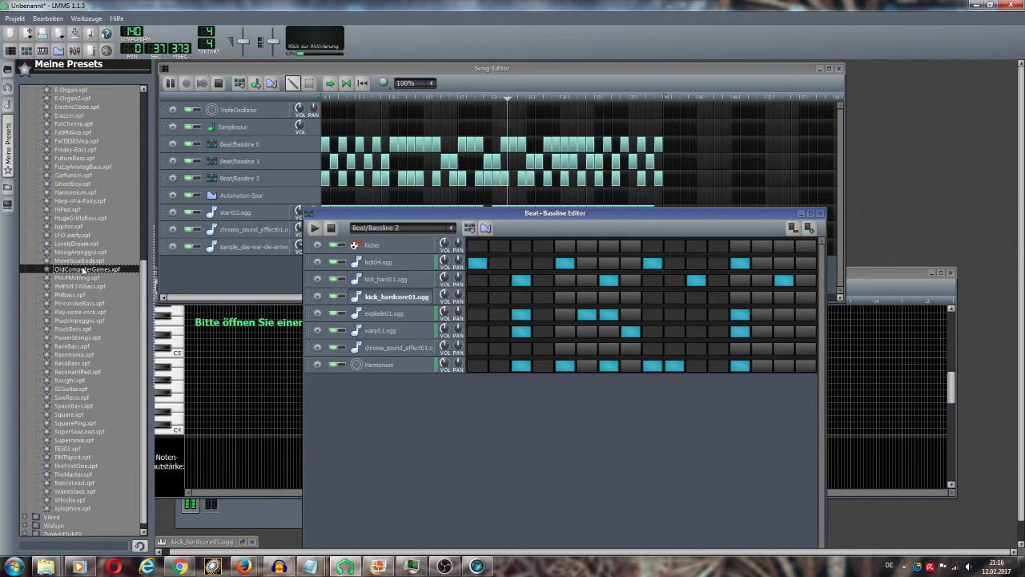
left_click_drag(82, 271, 231, 276)
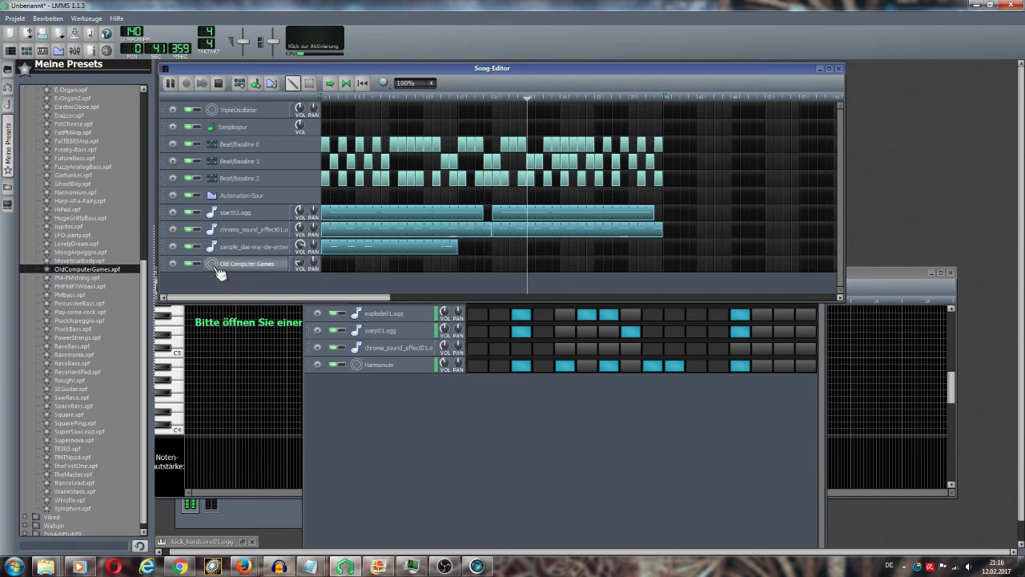
left_click(248, 265)
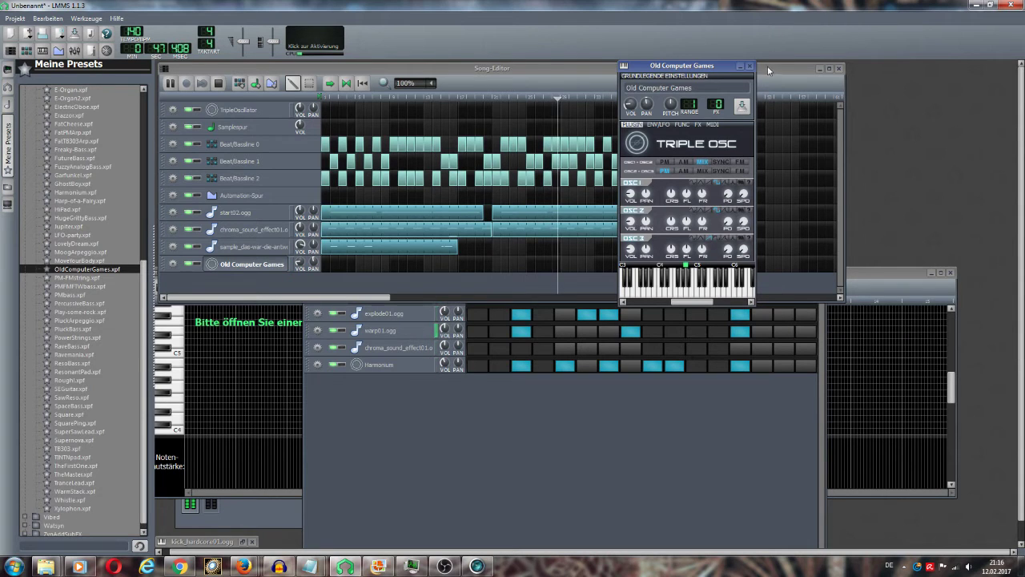
left_click(749, 66)
left_click(172, 263)
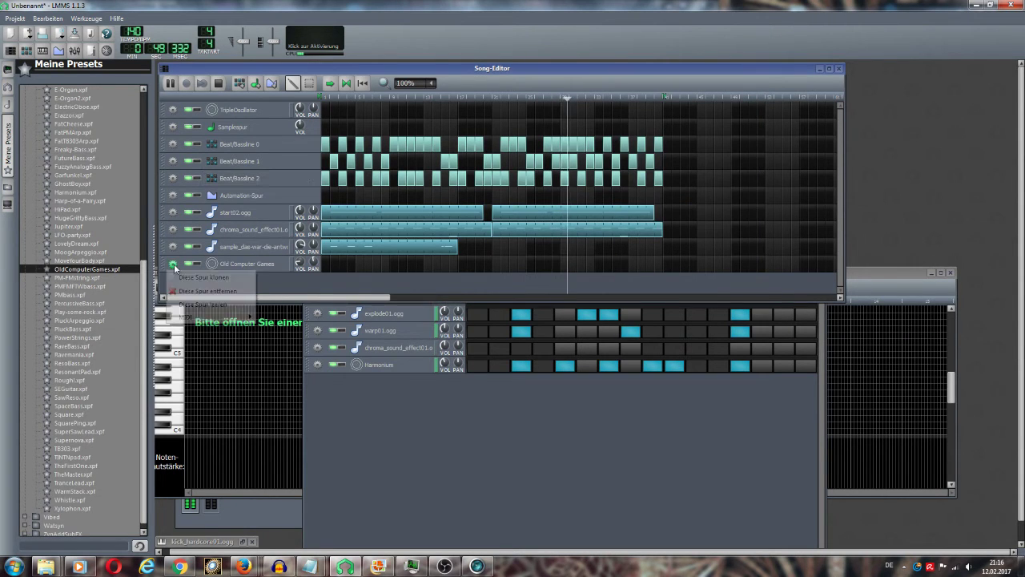
left_click(188, 290)
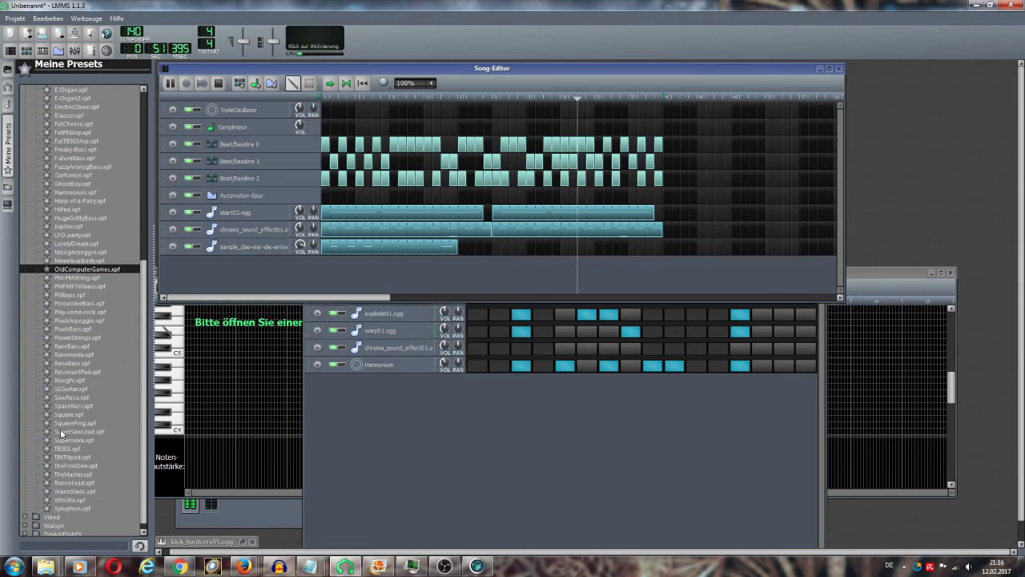
- Browse the remaining presets and expand the Vibed, Watsyn and ZynAddSubFX folders to examine the instruments they offer
scroll(86, 392, "up", 2)
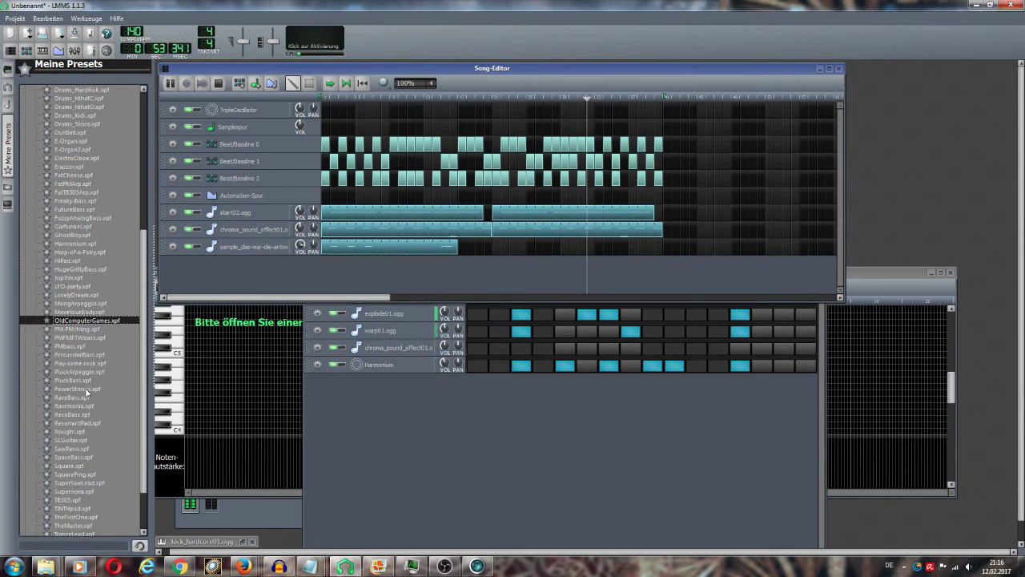
scroll(87, 392, "down", 3)
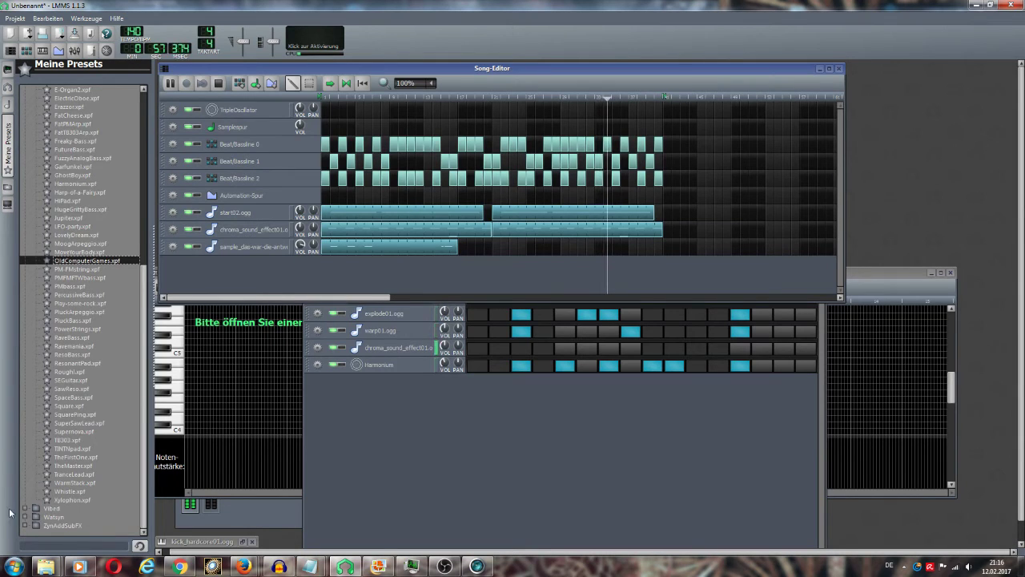
left_click(25, 508)
scroll(80, 481, "down", 1)
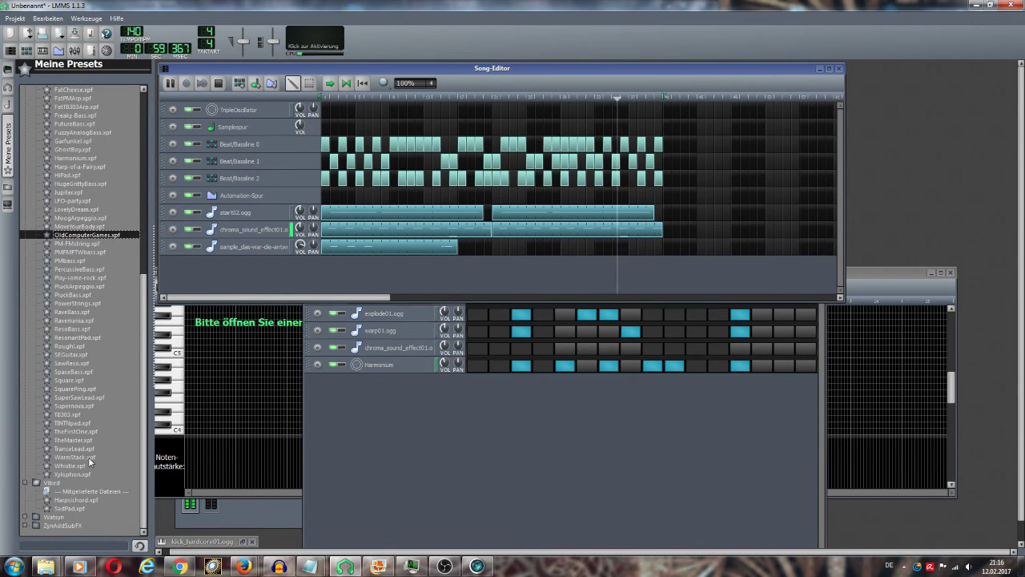
left_click(26, 517)
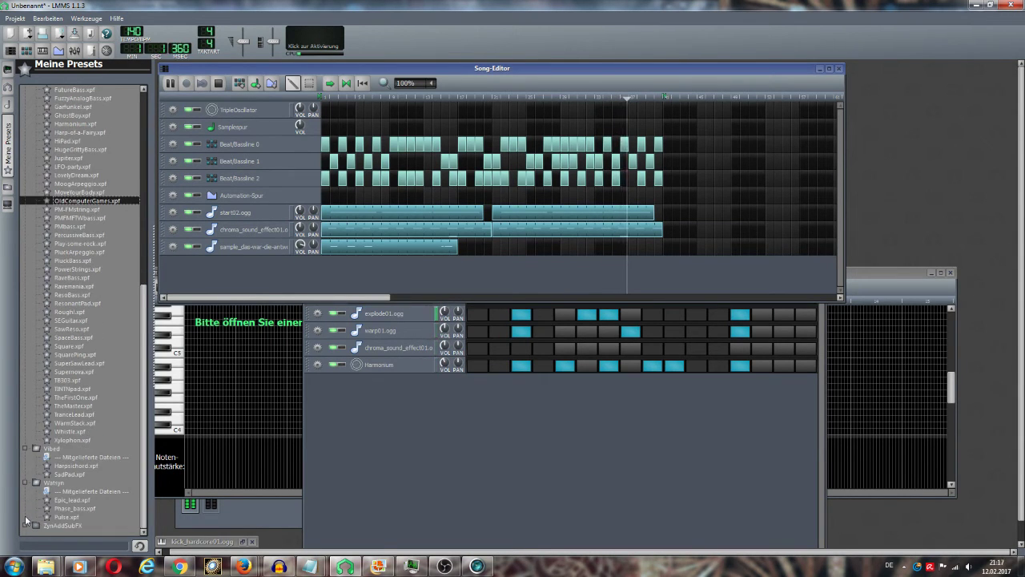
left_click(25, 527)
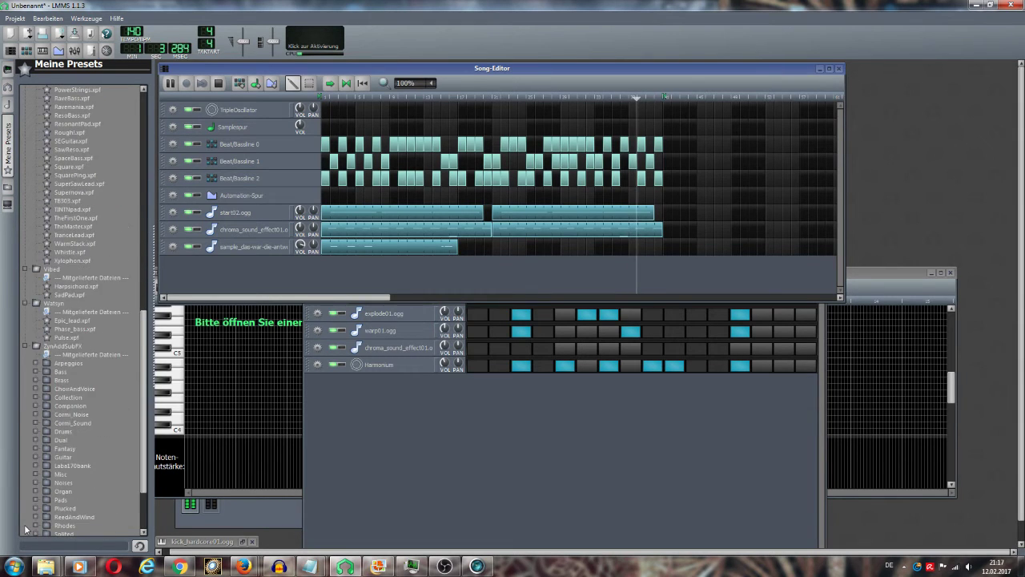
scroll(25, 529, "down", 4)
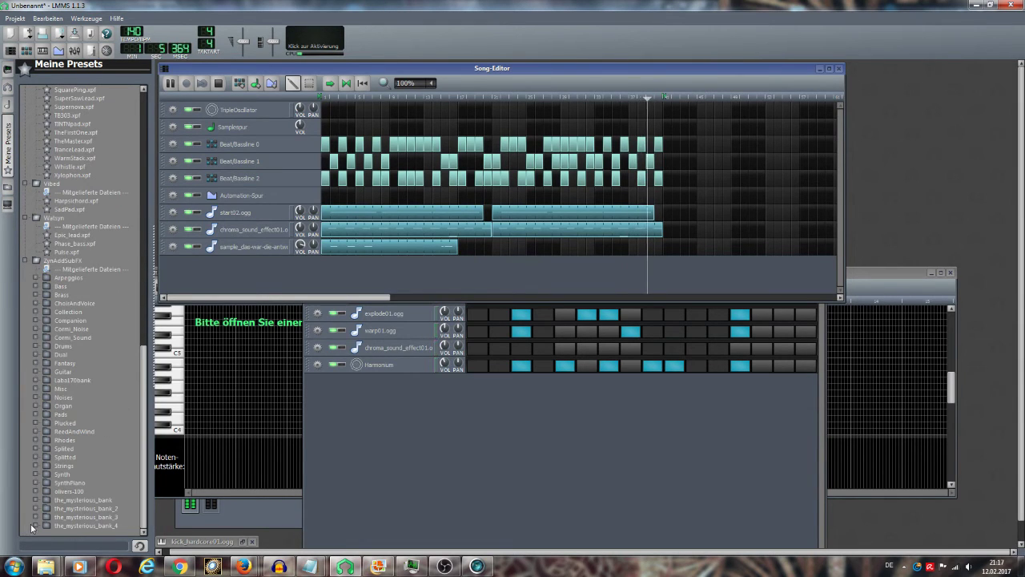
- Expand the Arpeggios, Bass, Brass and ChoirAndVoice folders of ZynAddSubFX and examine their presets
left_click(36, 278)
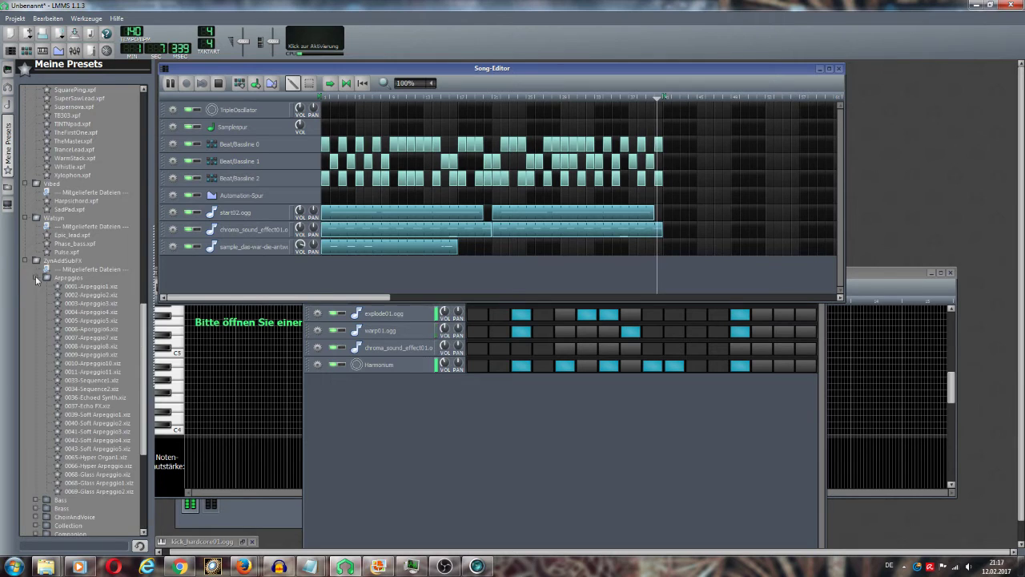
scroll(35, 278, "down", 7)
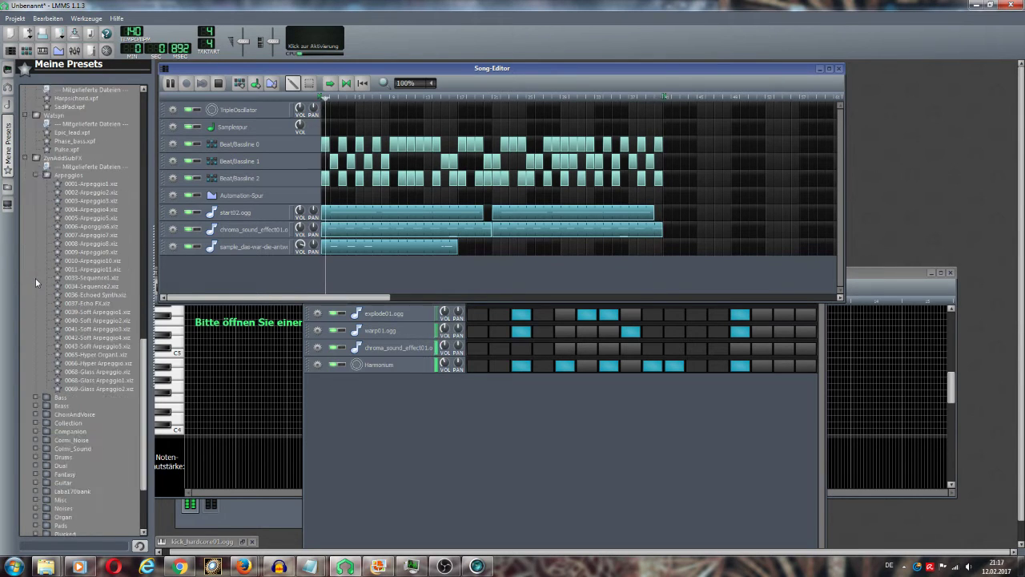
left_click(36, 319)
scroll(36, 319, "down", 3)
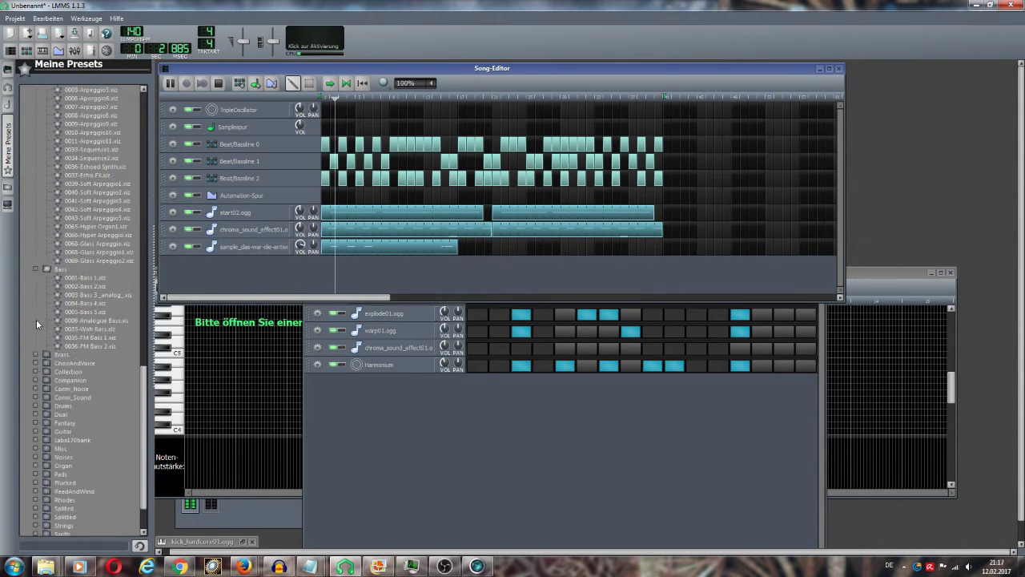
left_click(33, 325)
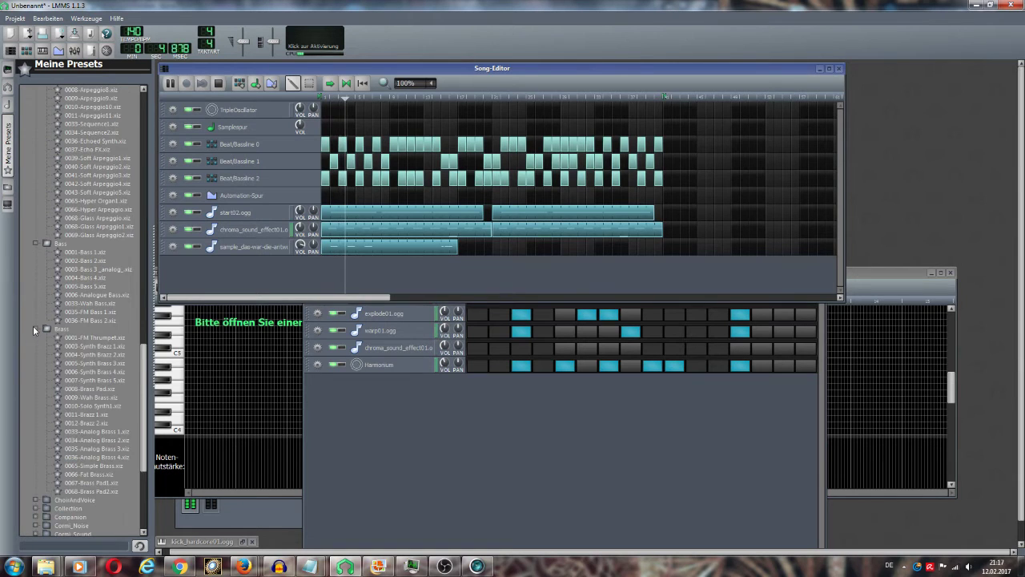
scroll(33, 325, "down", 8)
left_click(35, 303)
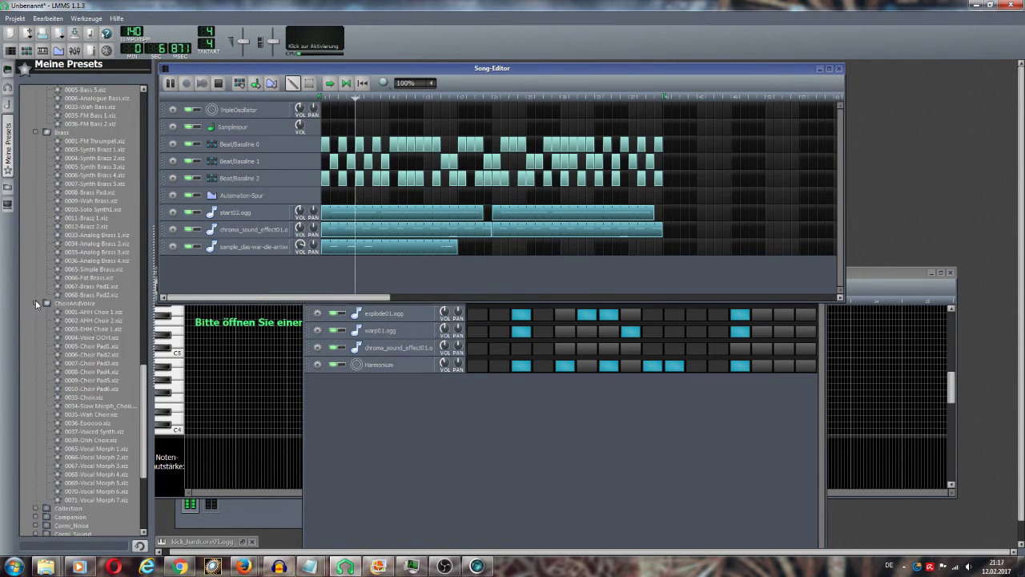
scroll(35, 301, "down", 2)
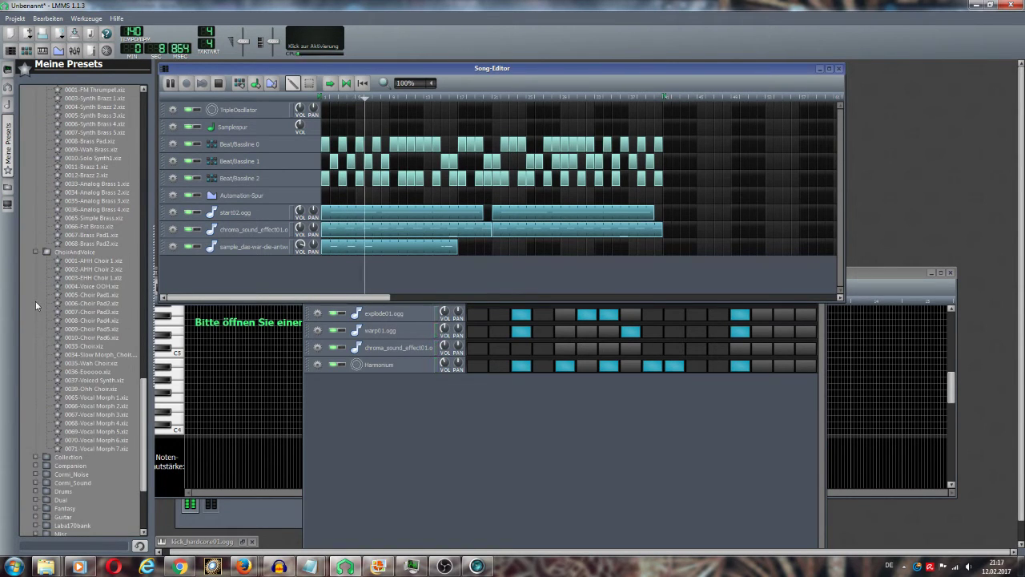
- Expand the Collection folder, read through its full list of presets and preview 0114-Space Piano
scroll(35, 300, "down", 4)
left_click(35, 353)
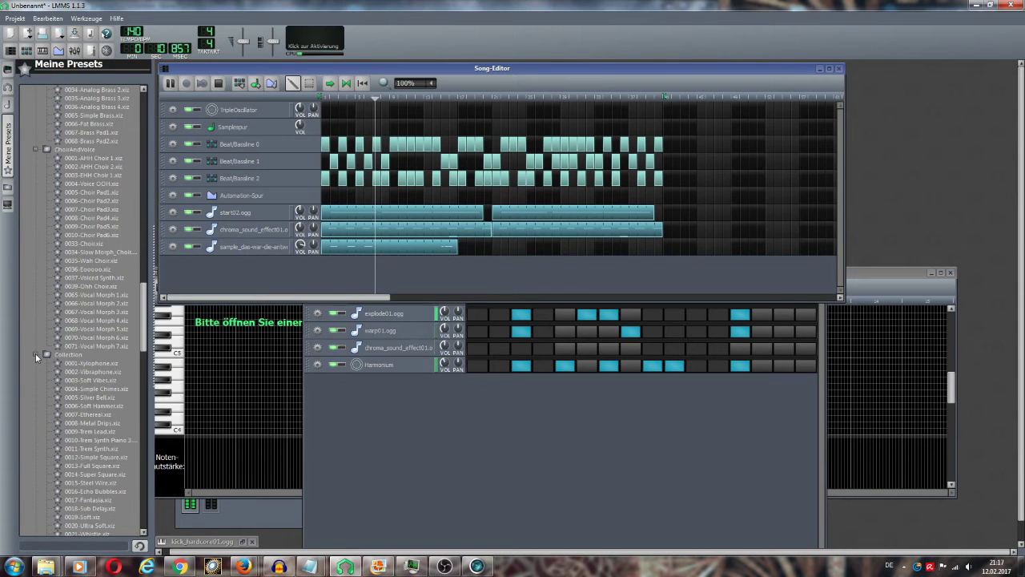
scroll(35, 353, "down", 6)
scroll(35, 353, "down", 2)
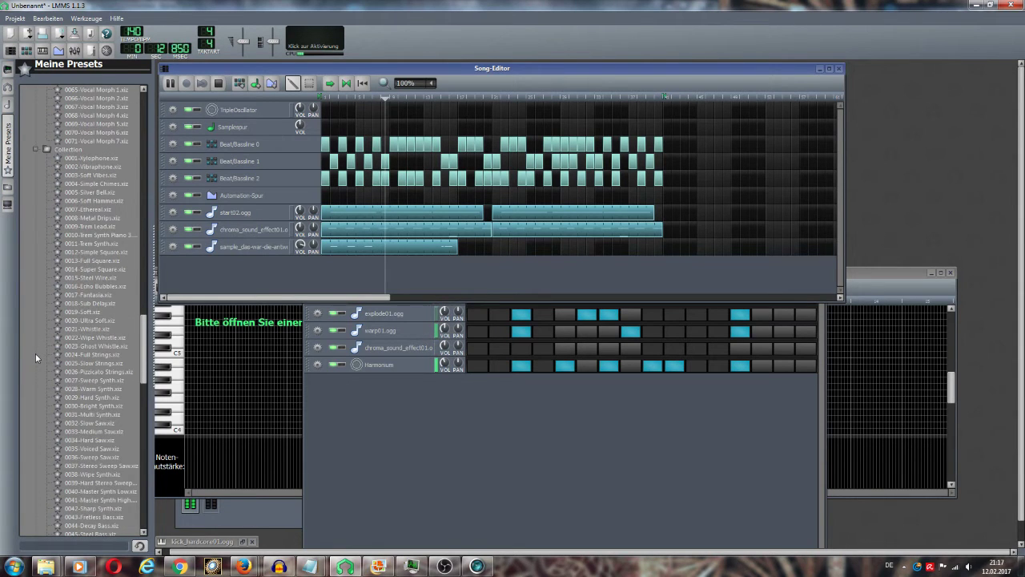
scroll(36, 353, "down", 7)
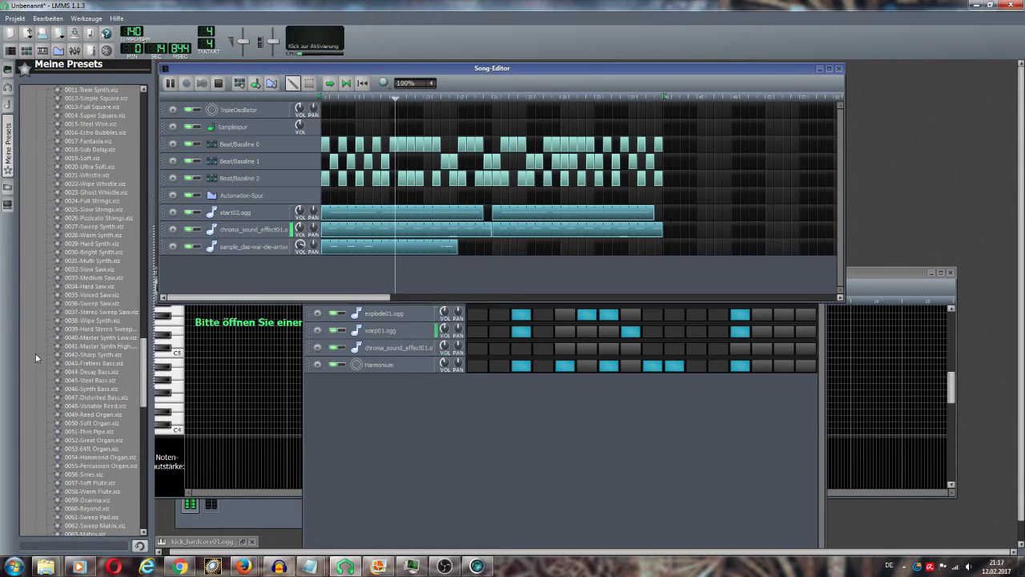
scroll(36, 353, "down", 5)
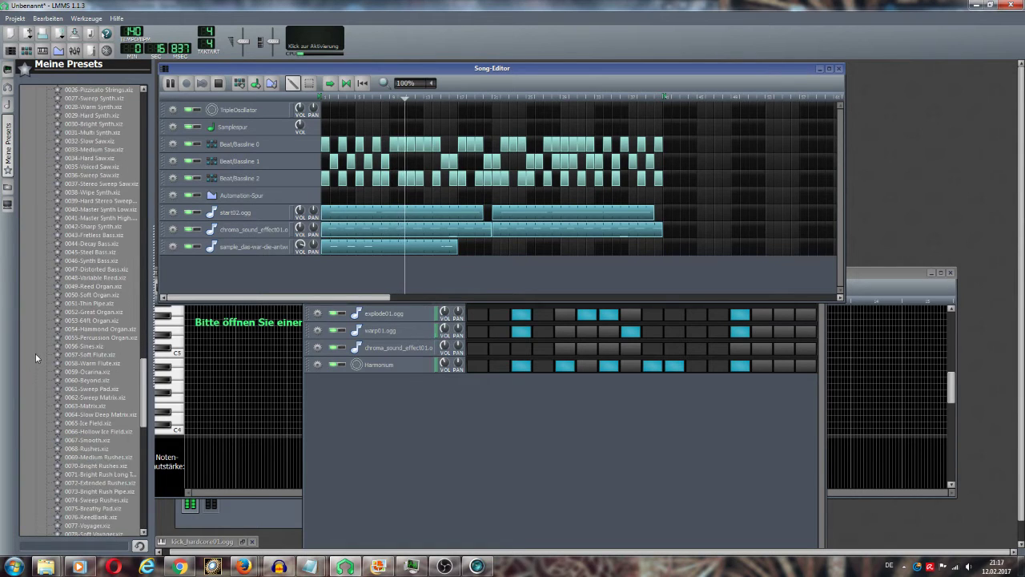
scroll(35, 353, "down", 6)
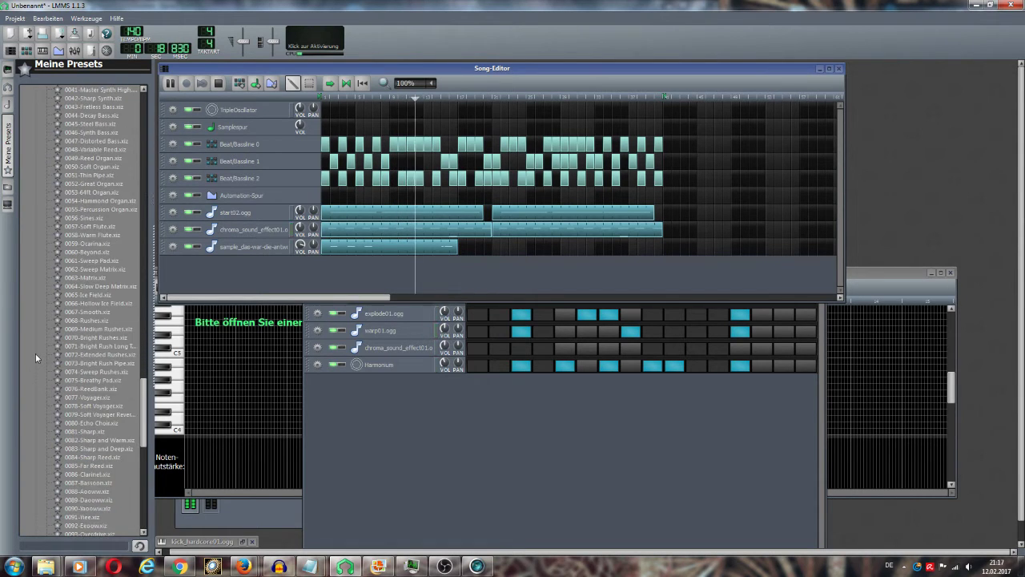
scroll(35, 353, "down", 5)
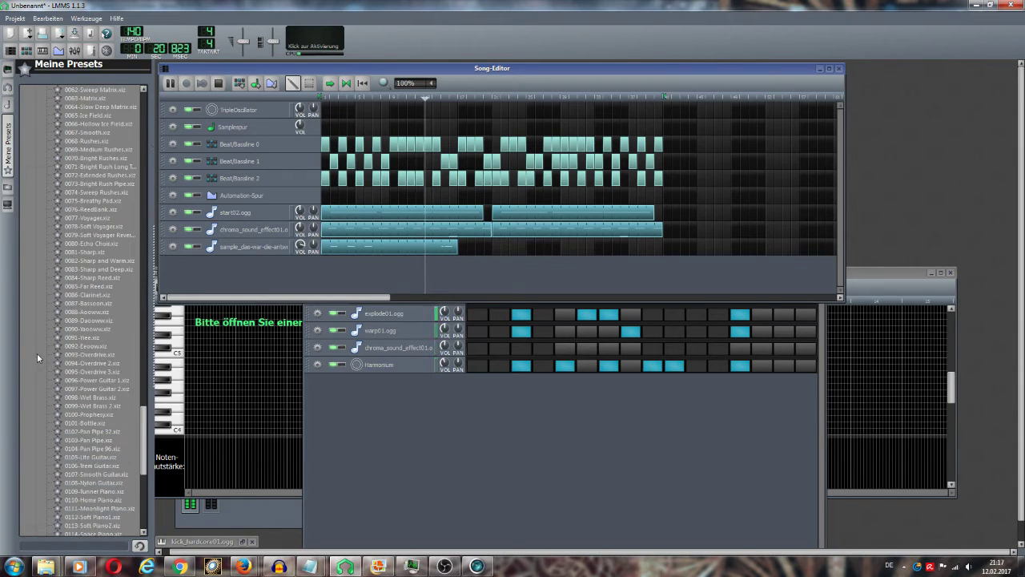
scroll(37, 353, "down", 6)
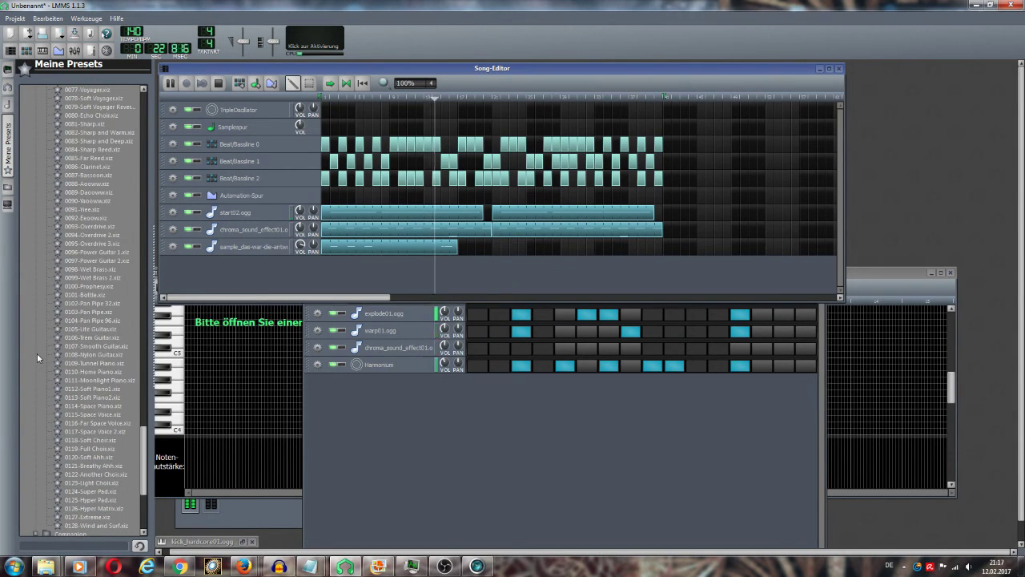
scroll(37, 353, "down", 1)
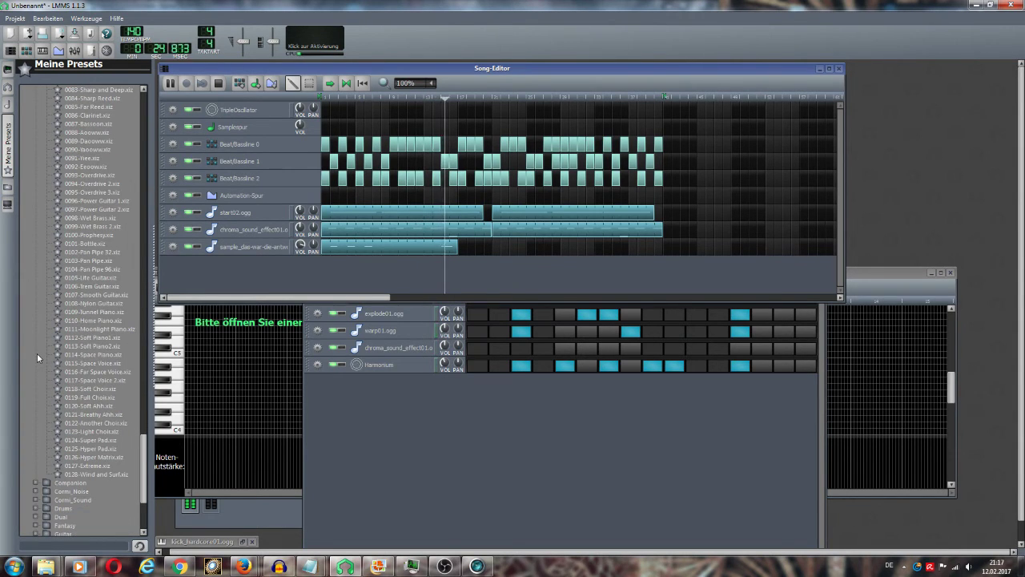
left_click(69, 355)
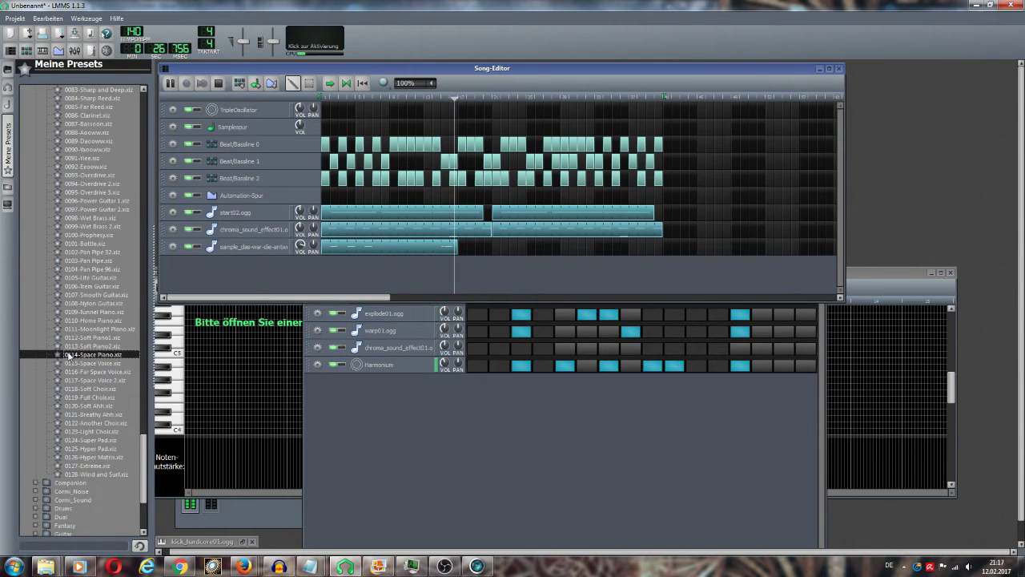
scroll(64, 366, "down", 4)
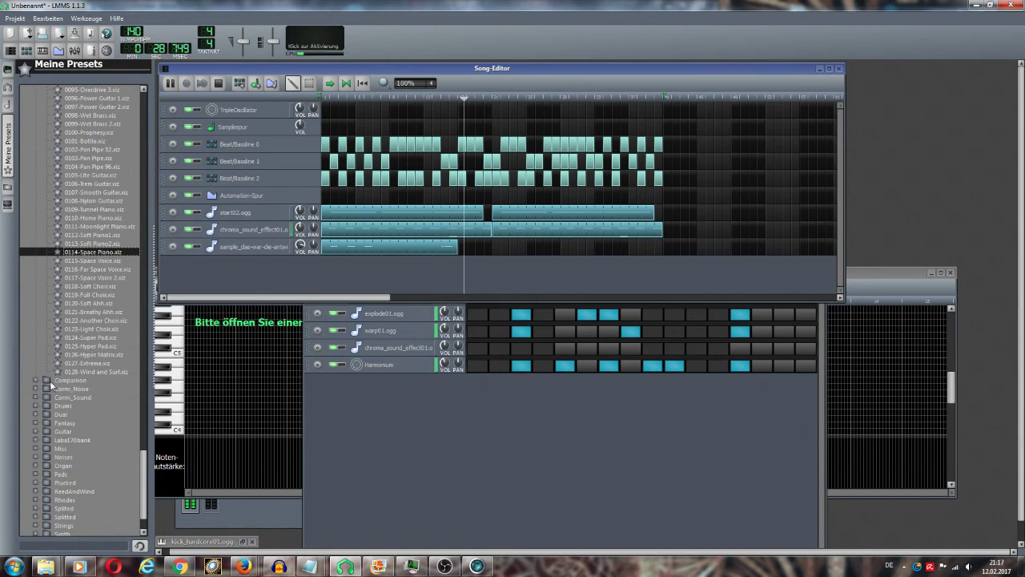
- Expand the Companion and Cormi_Noise folders and examine the instruments they offer
left_click(36, 379)
scroll(36, 379, "down", 4)
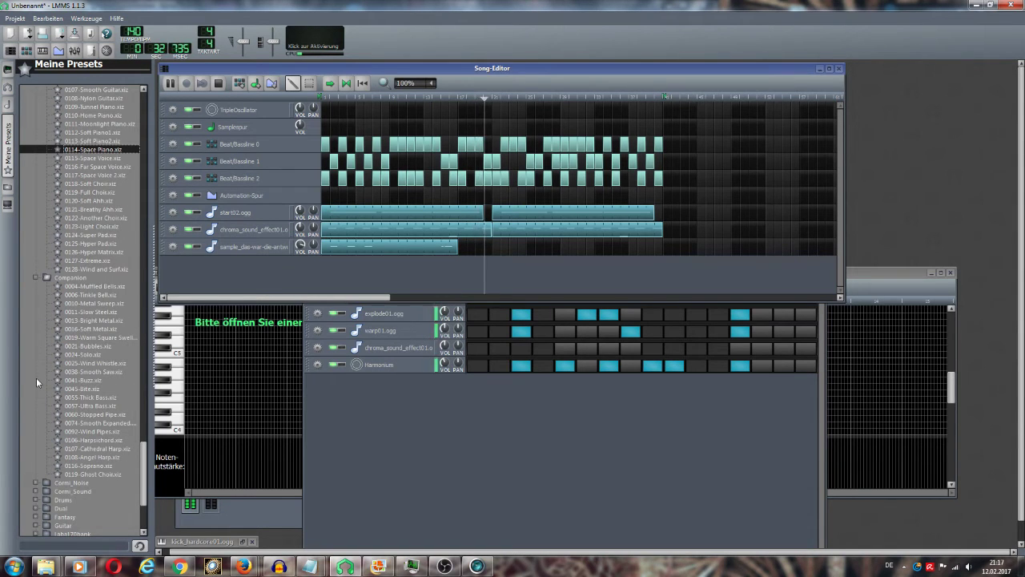
scroll(36, 377, "down", 4)
left_click(36, 379)
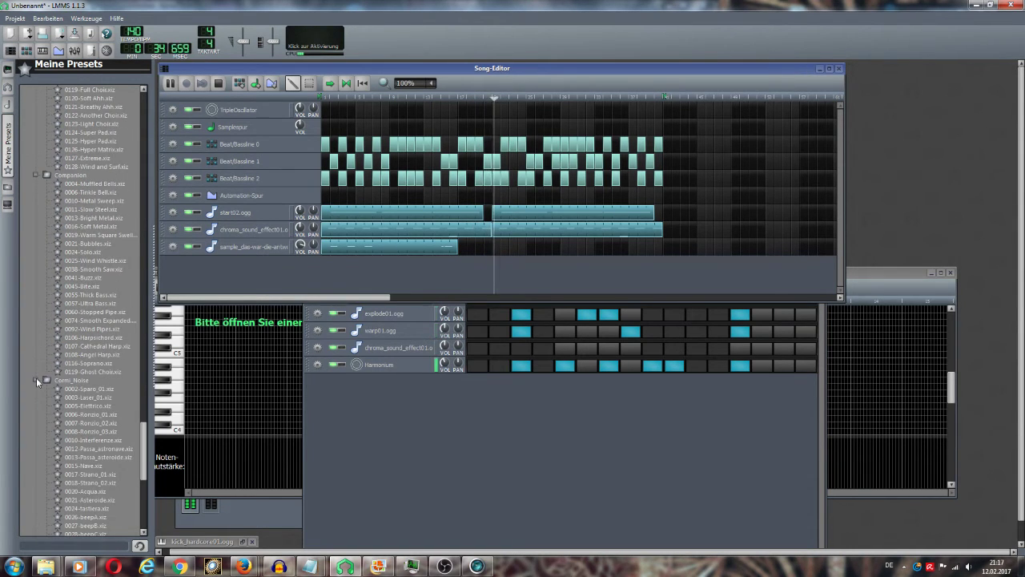
scroll(36, 377, "down", 5)
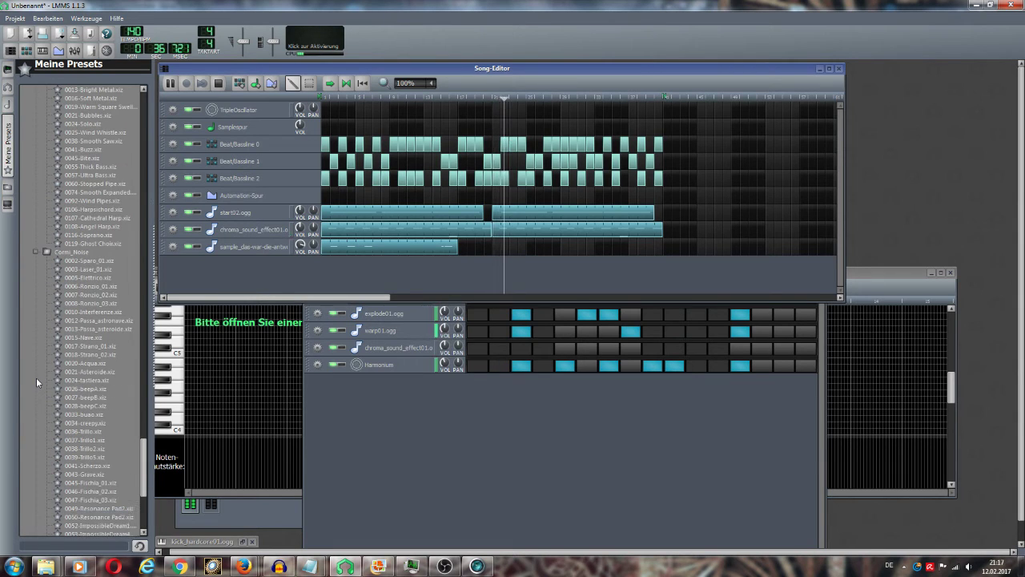
scroll(37, 383, "down", 3)
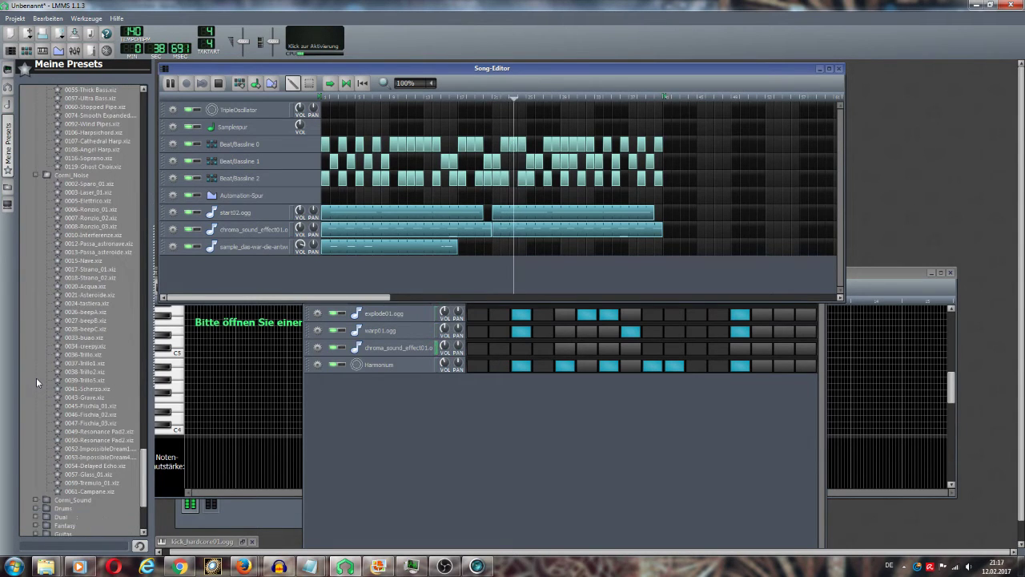
scroll(37, 377, "down", 1)
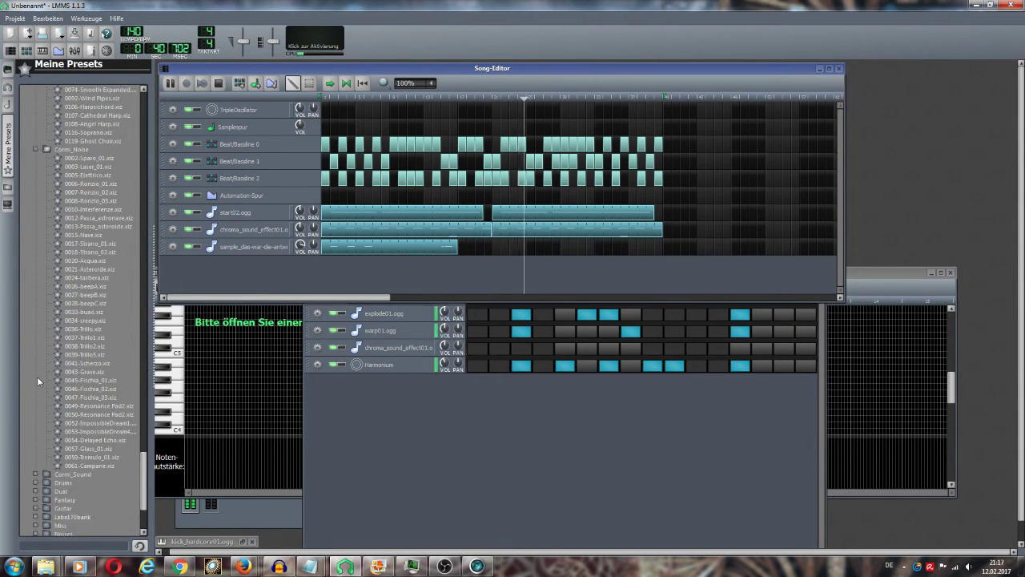
scroll(37, 376, "down", 1)
scroll(37, 377, "down", 2)
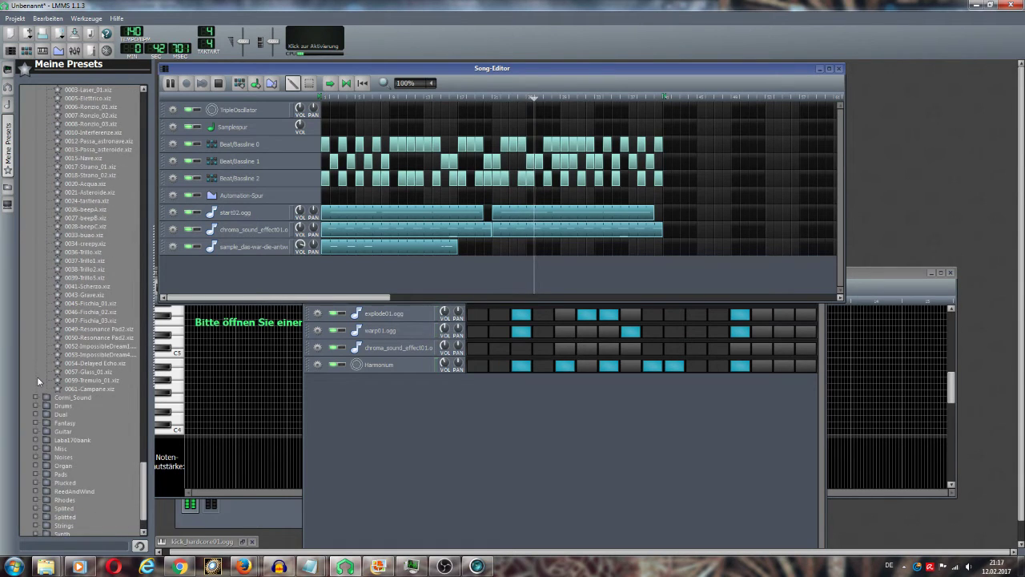
scroll(36, 375, "down", 1)
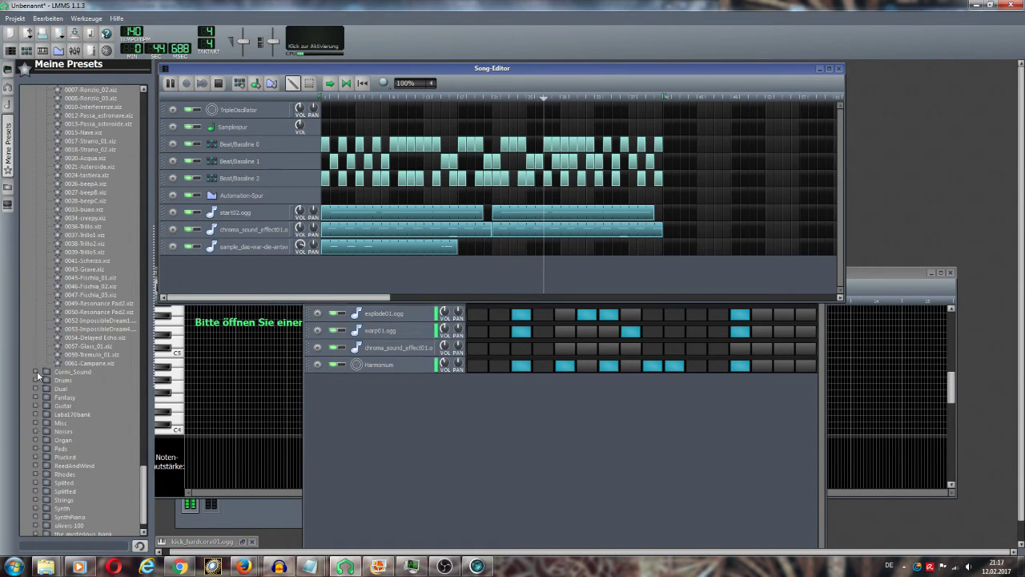
- Expand the Cormi_Sound folder and compare its first presets with the end of the Cormi_Noise list
left_click(35, 370)
scroll(37, 372, "down", 1)
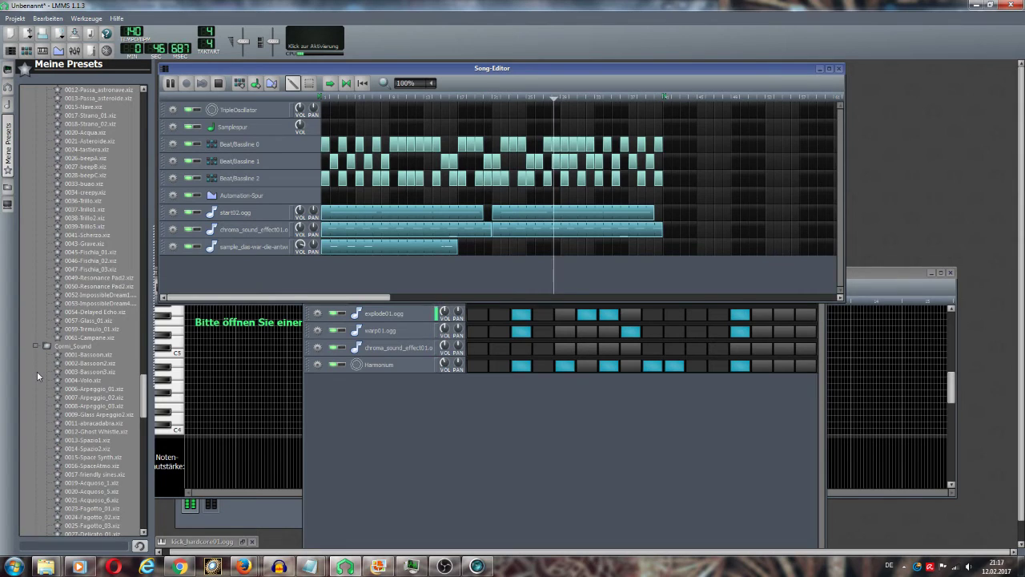
scroll(37, 371, "down", 3)
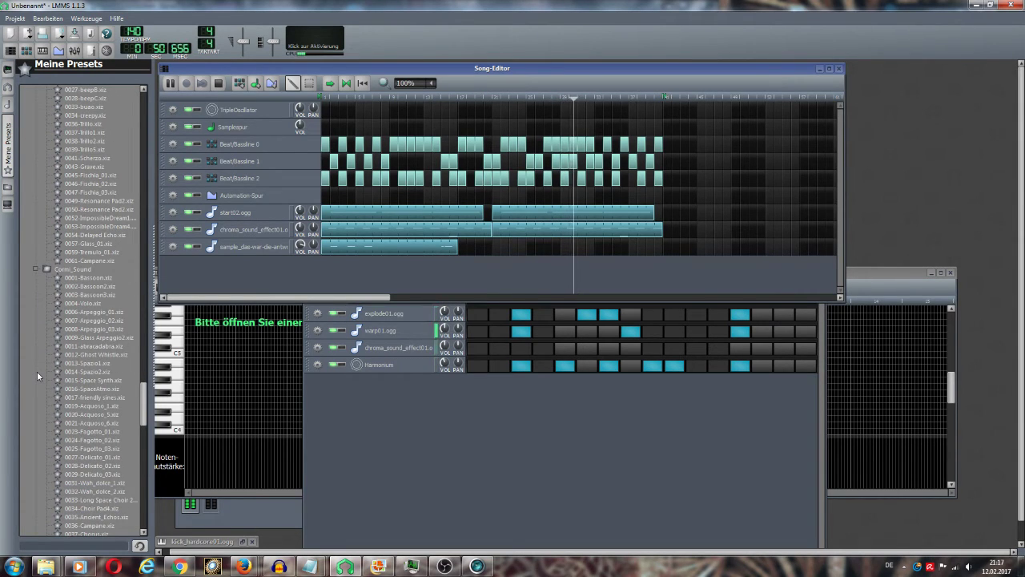
scroll(37, 371, "up", 1)
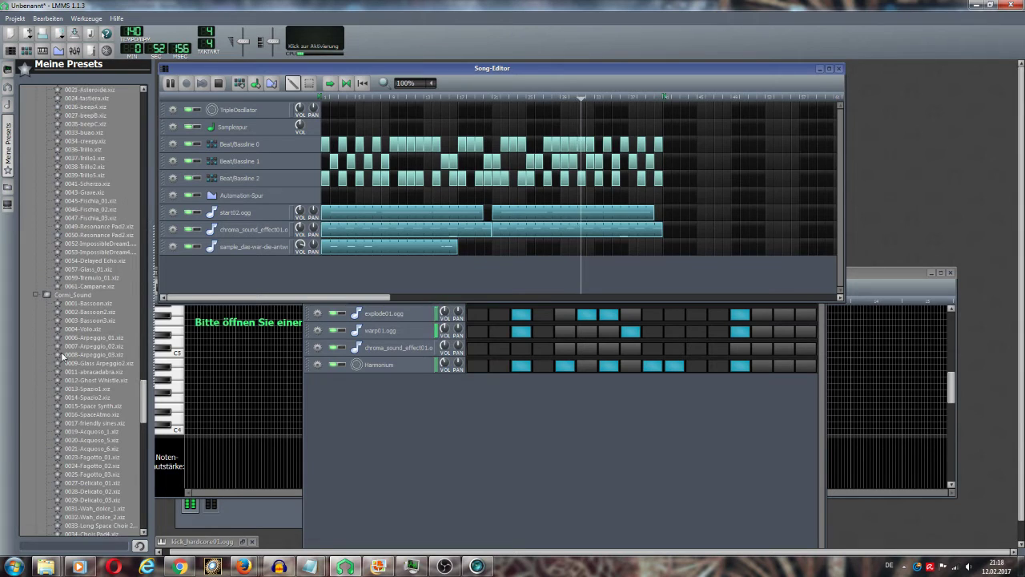
- Add the 0057-Glass_01 preset as a track in the Beat+Bassline Editor, place a note on its first step and raise its volume
left_click(95, 269)
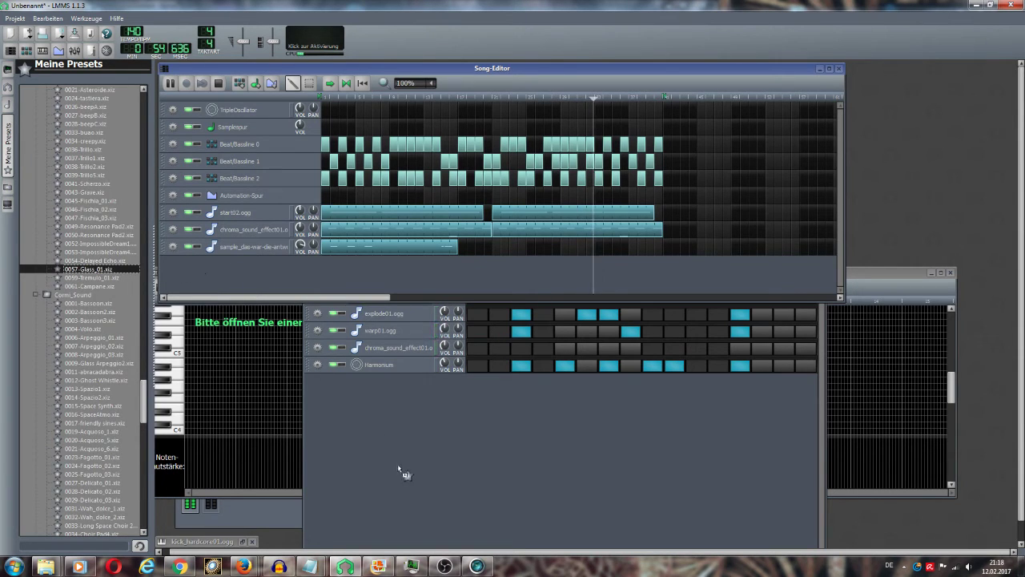
left_click_drag(403, 473, 405, 471)
left_click(476, 386)
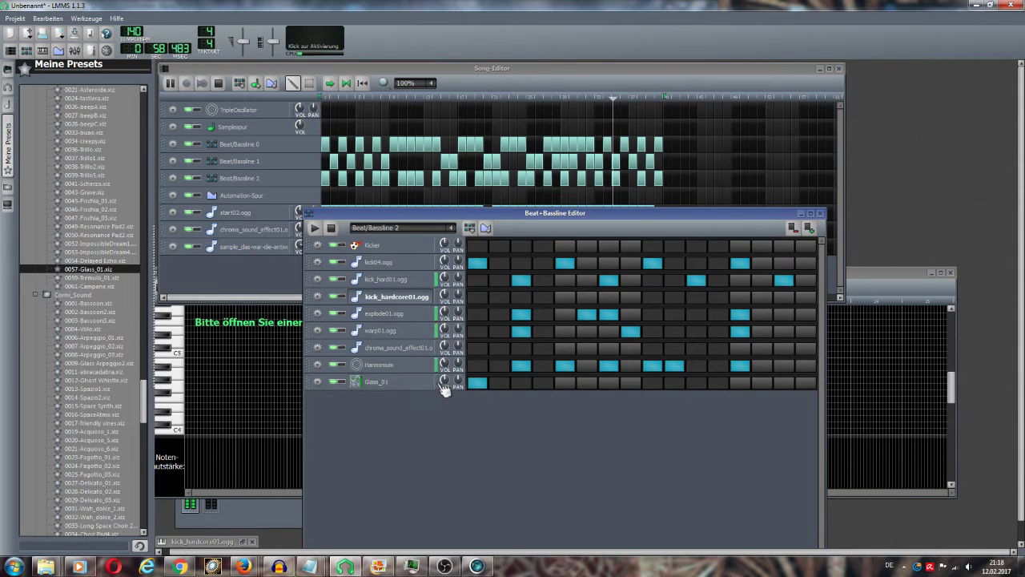
left_click_drag(444, 381, 444, 362)
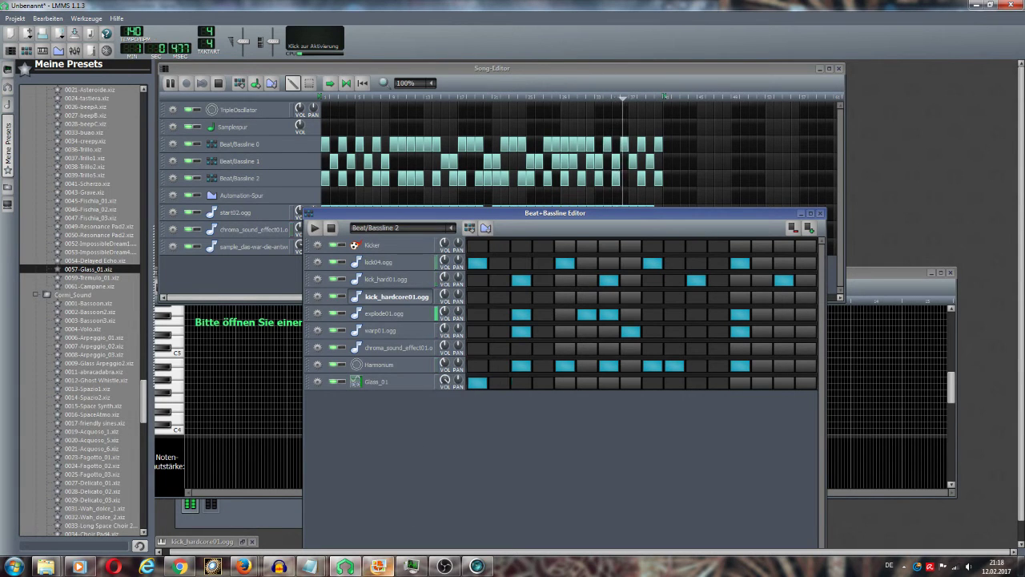
mouse_move(378, 566)
mouse_move(378, 512)
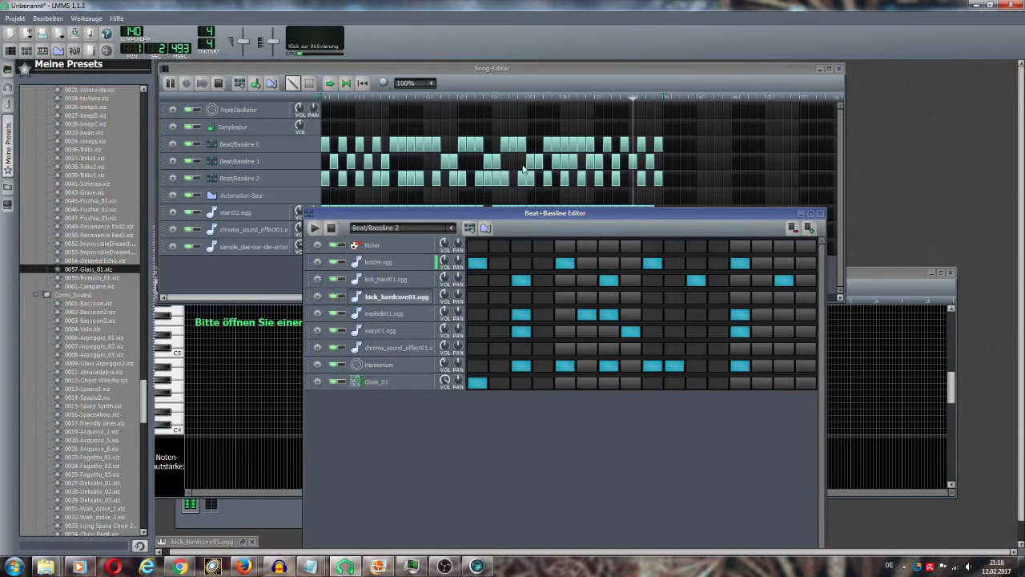
- Try Glass_01 notes on steps 4, 11 and 14 of Beat/Bassline 2, clear steps 4 and 11, and remove the track
left_click(530, 67)
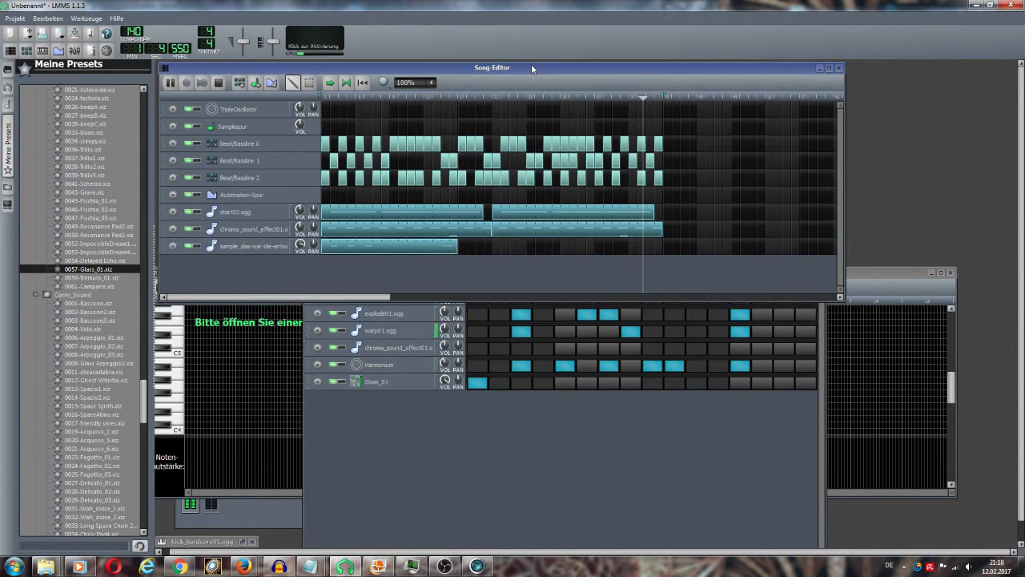
left_click(543, 384)
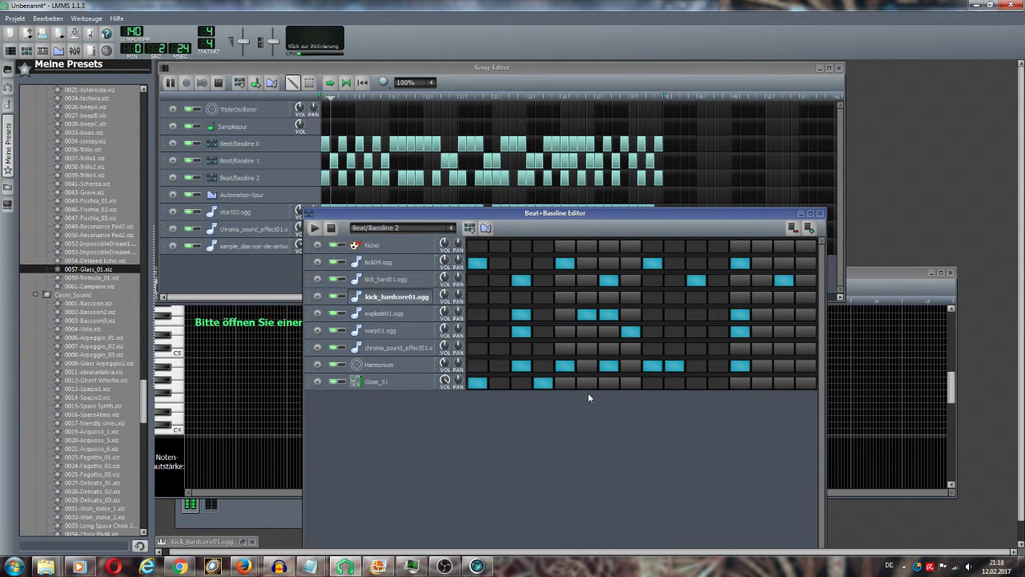
left_click(695, 386)
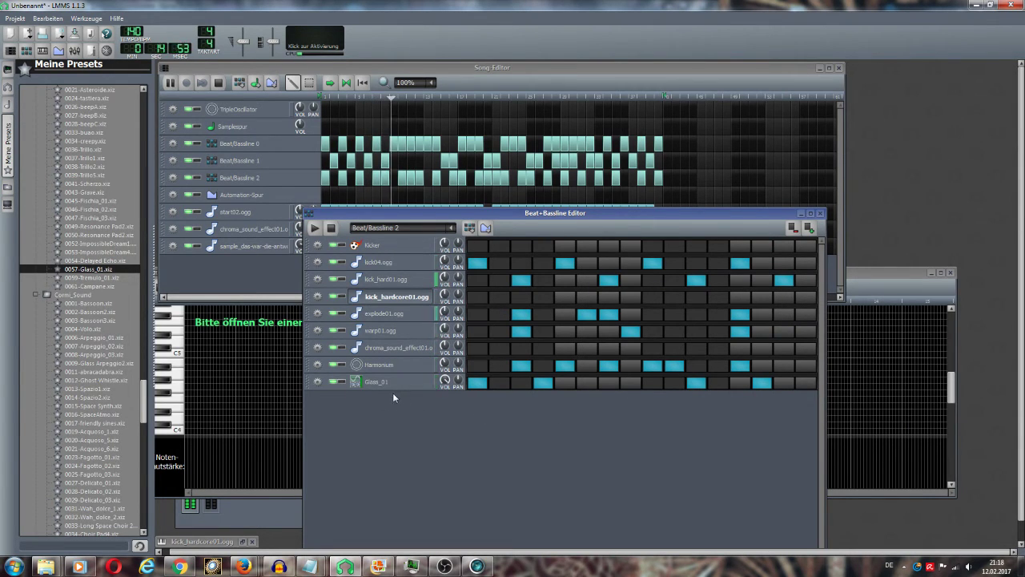
left_click(544, 385)
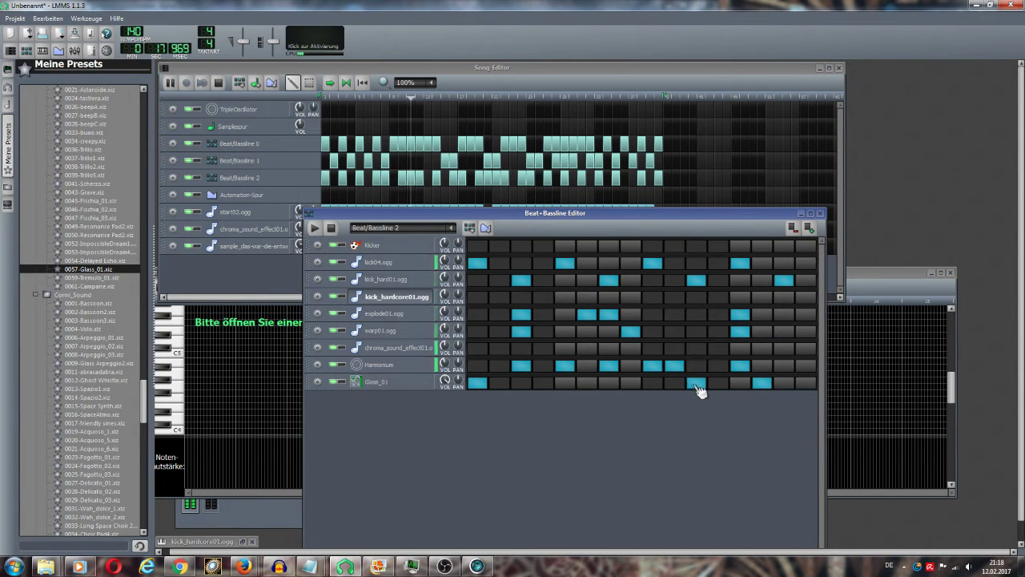
left_click(697, 384)
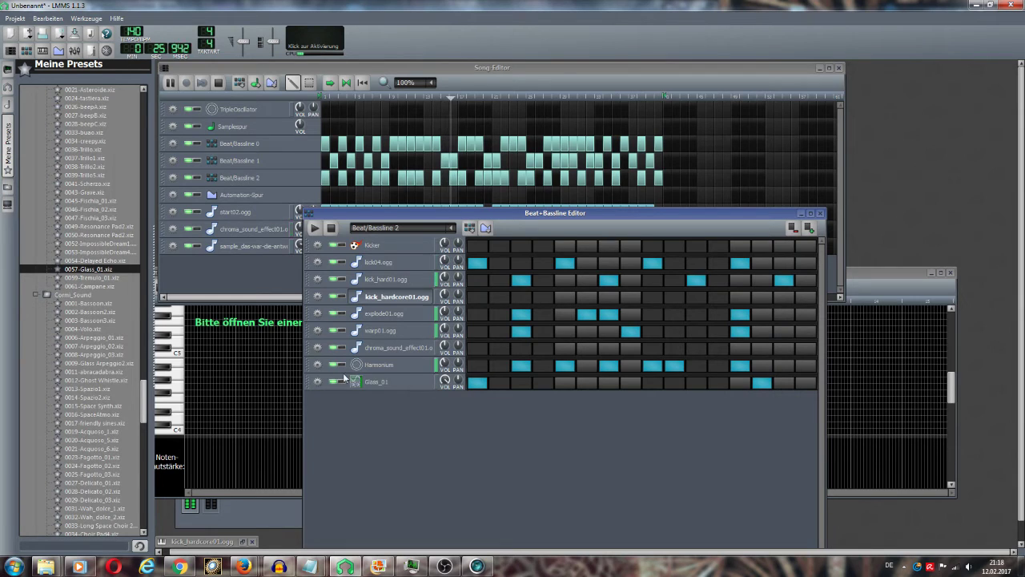
left_click(315, 382)
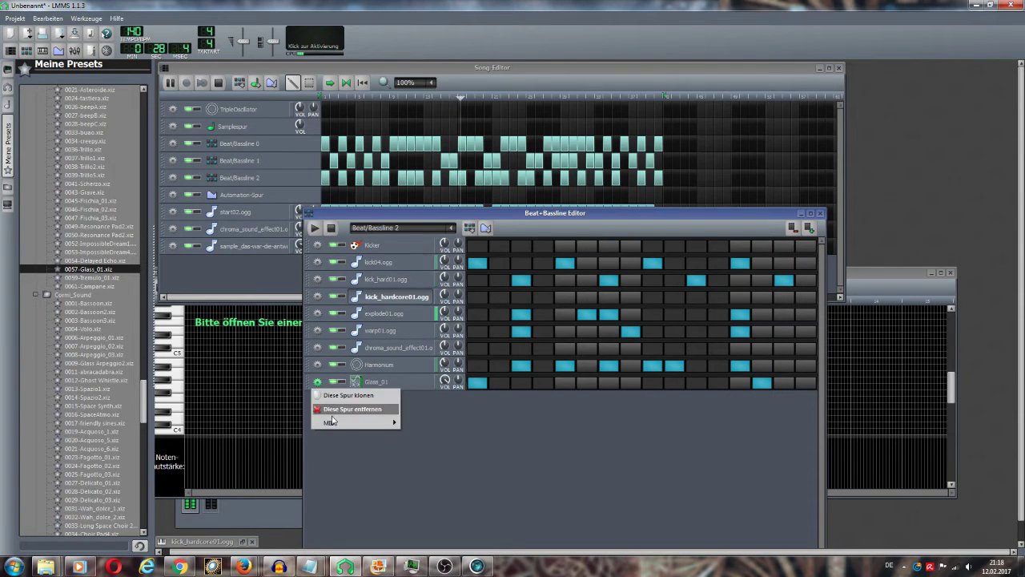
left_click(330, 406)
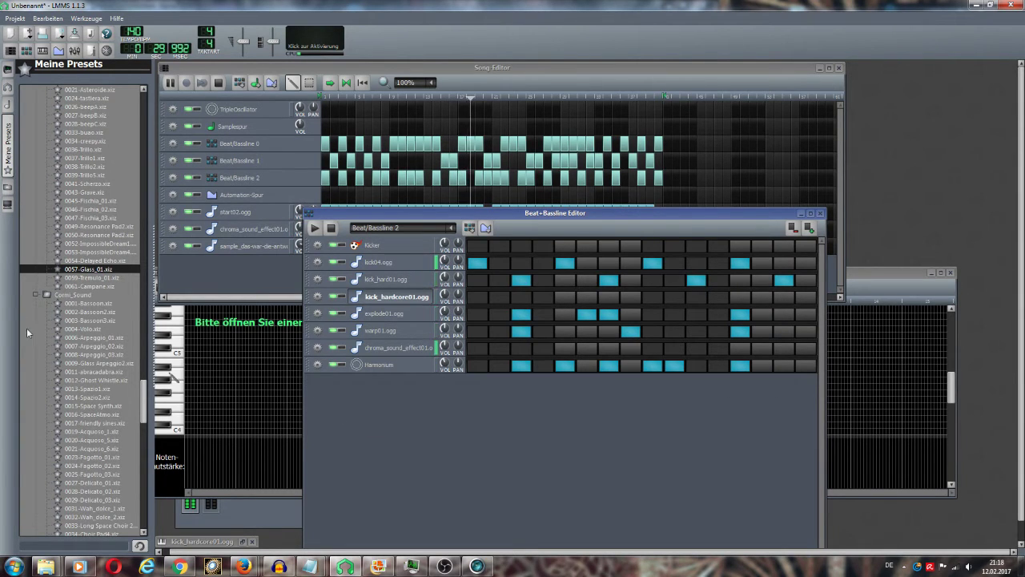
- Look further down the Cormi_Sound presets for another instrument
scroll(72, 317, "down", 7)
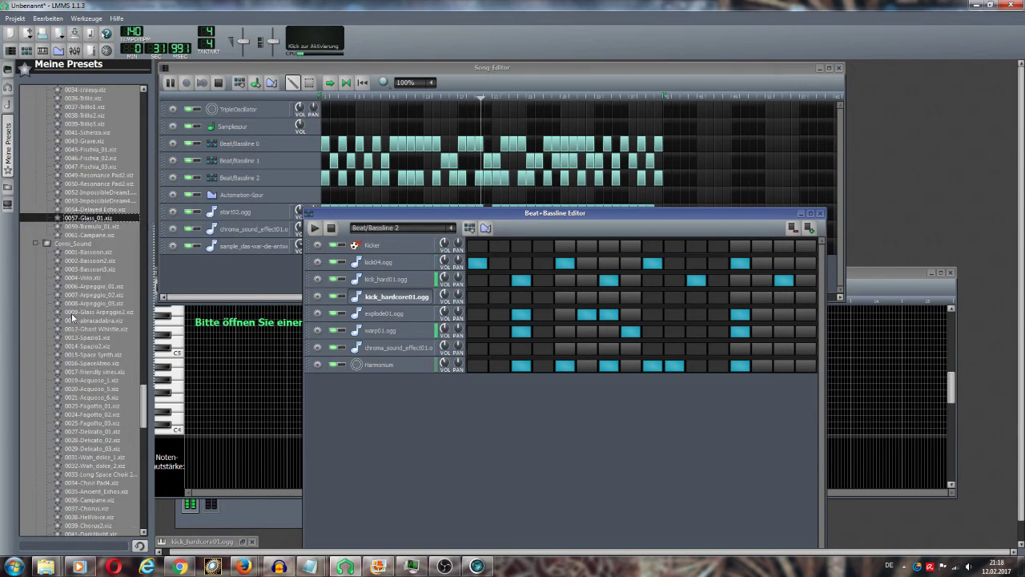
scroll(71, 313, "down", 3)
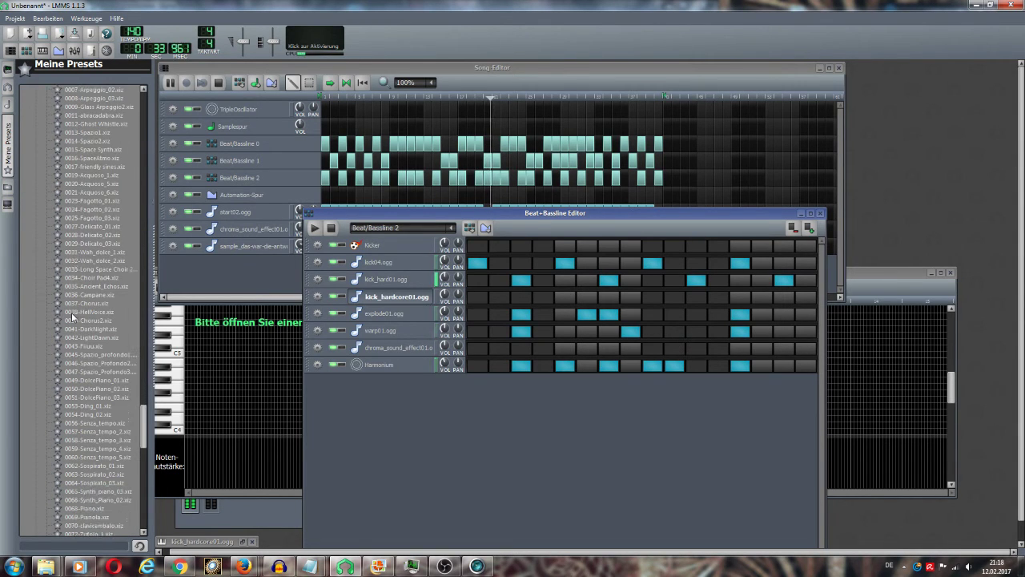
- Look through the rest of the numbered .xiz presets in the expanded bank, down to 0159-Destino.xiz
scroll(71, 312, "down", 6)
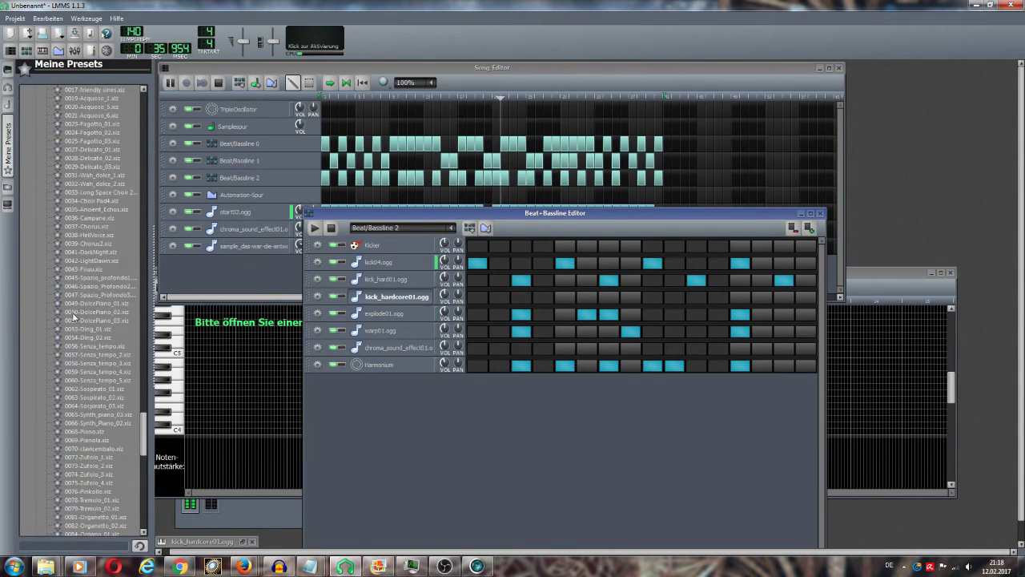
scroll(72, 317, "down", 1)
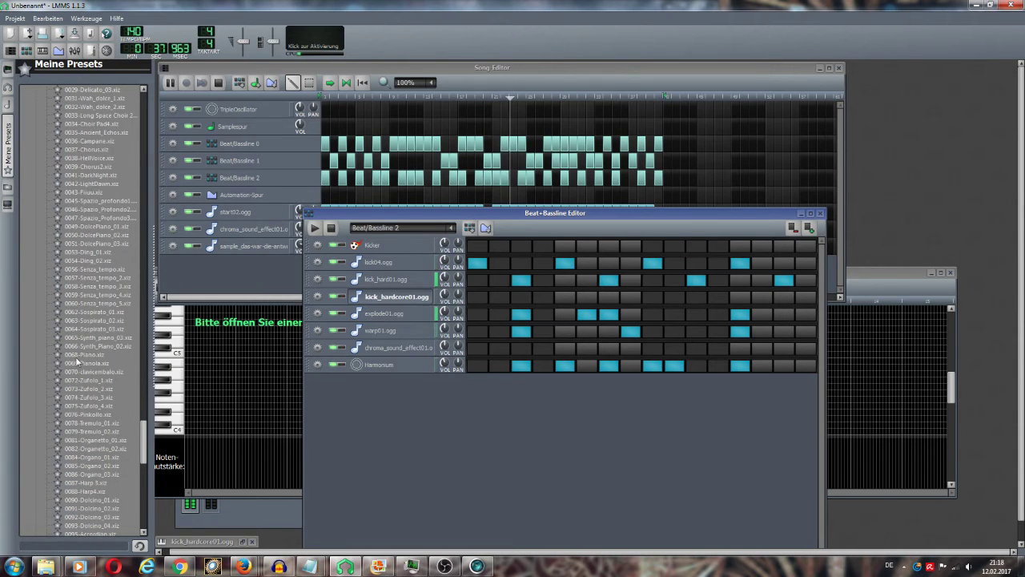
scroll(75, 359, "down", 10)
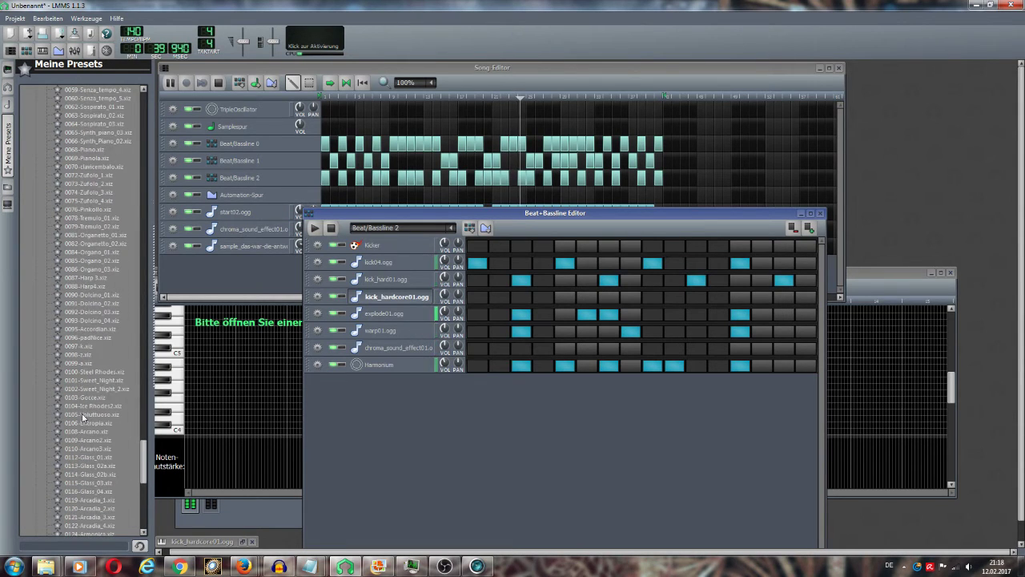
scroll(82, 416, "down", 4)
scroll(82, 416, "down", 4)
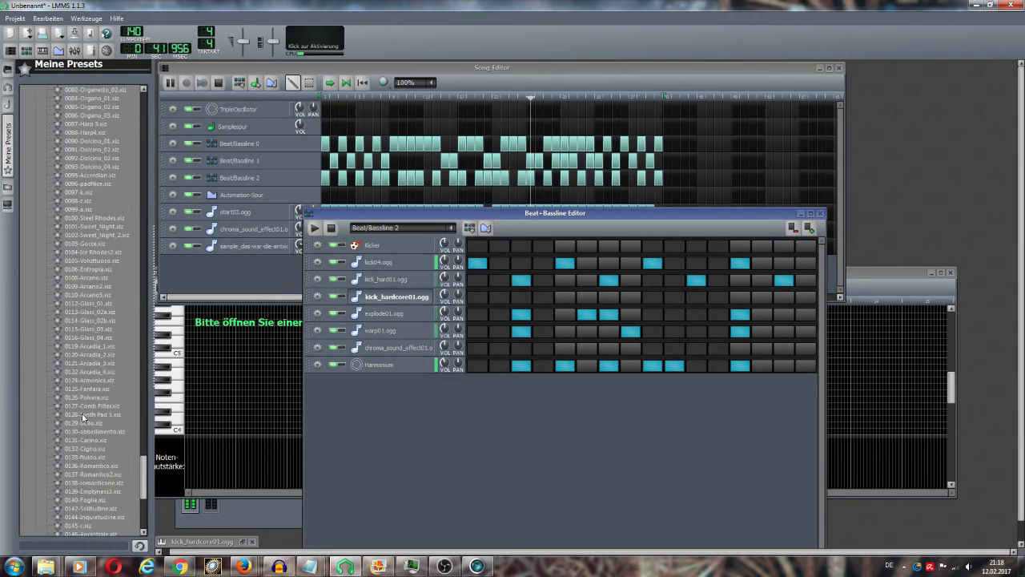
scroll(82, 417, "down", 3)
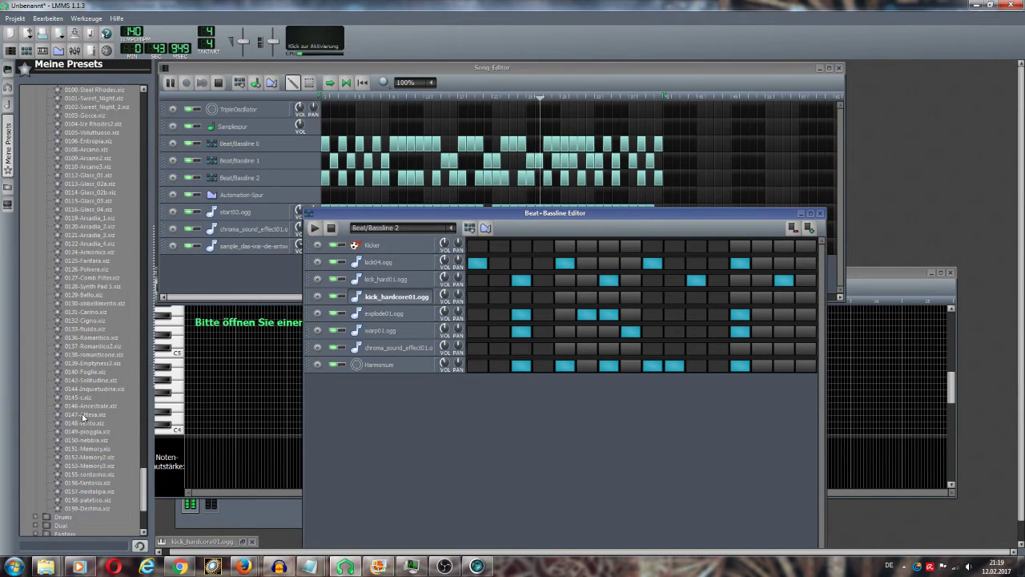
scroll(82, 416, "down", 4)
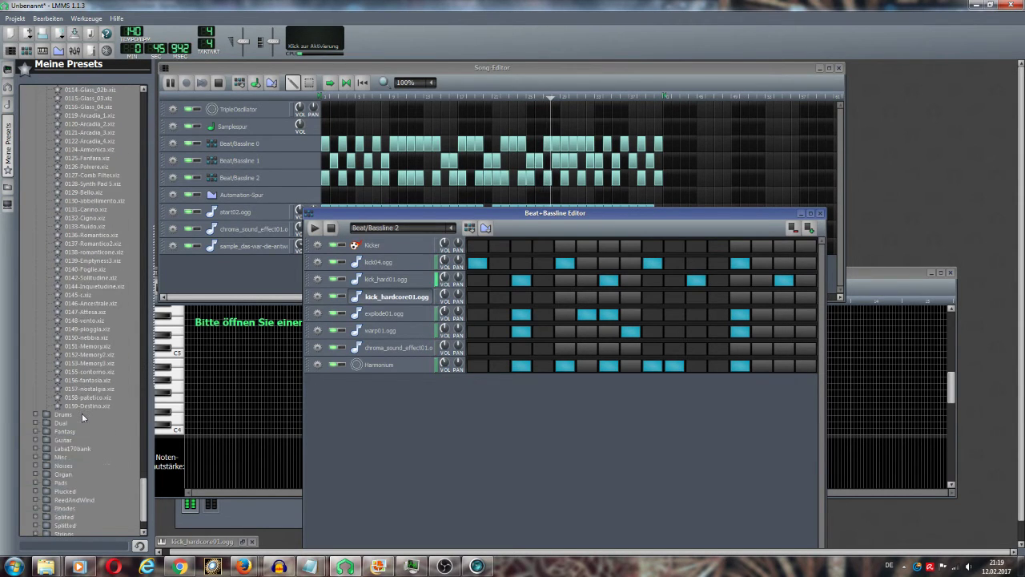
- Expand the Drums, Dual, Fantasy and Guitar preset folders to view their instruments
left_click(36, 415)
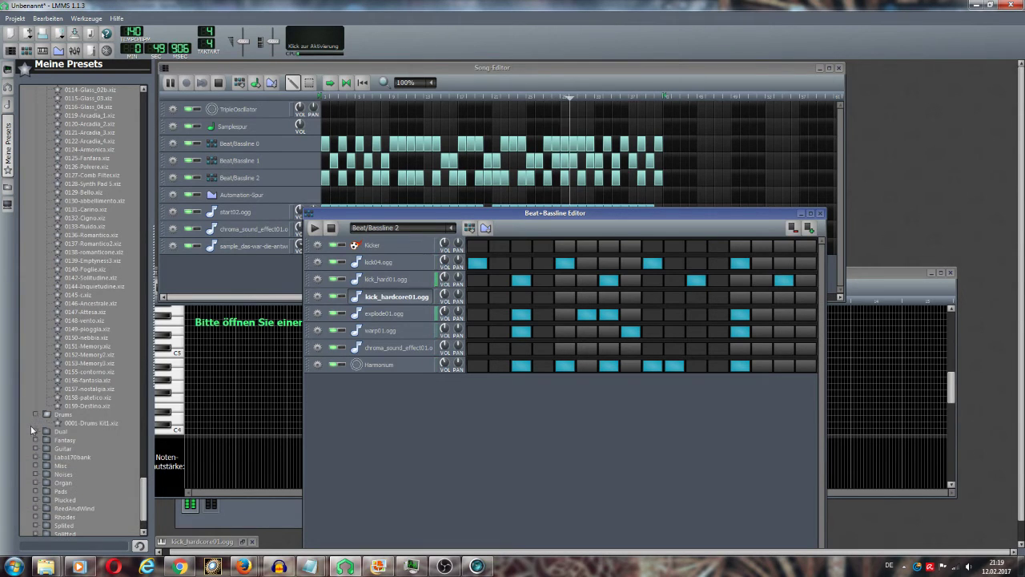
left_click(36, 432)
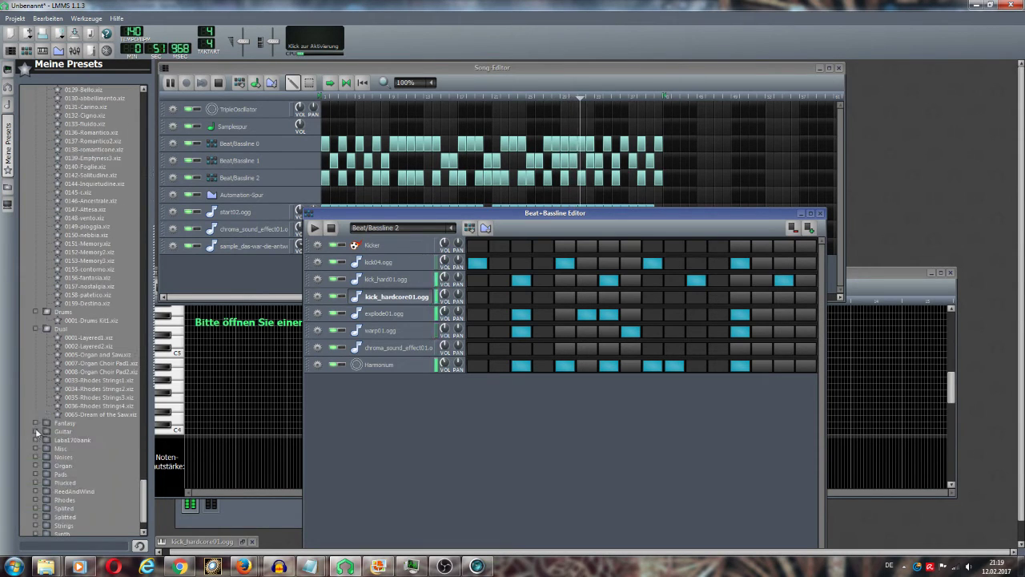
left_click(36, 421)
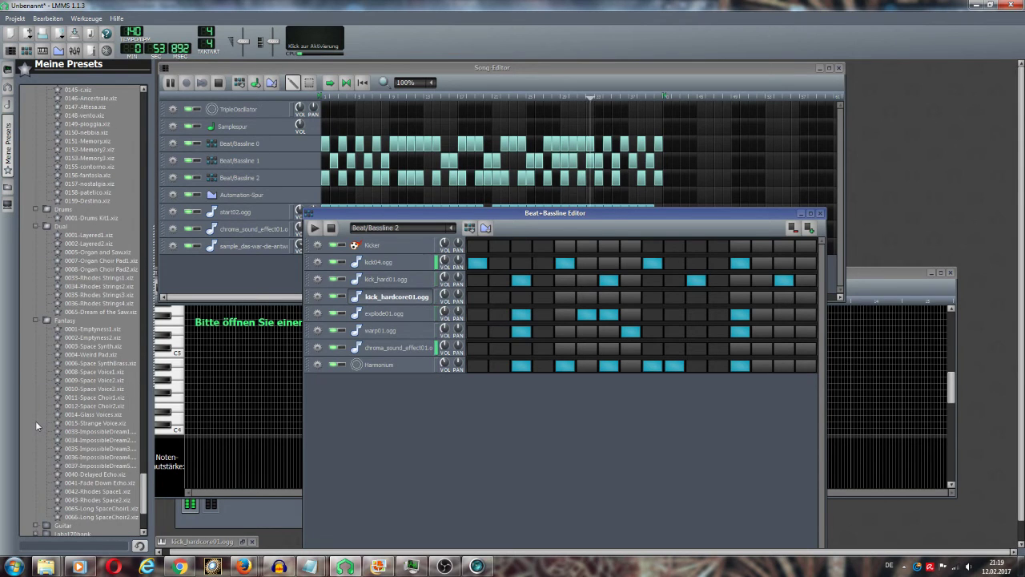
scroll(35, 420, "down", 4)
left_click(35, 421)
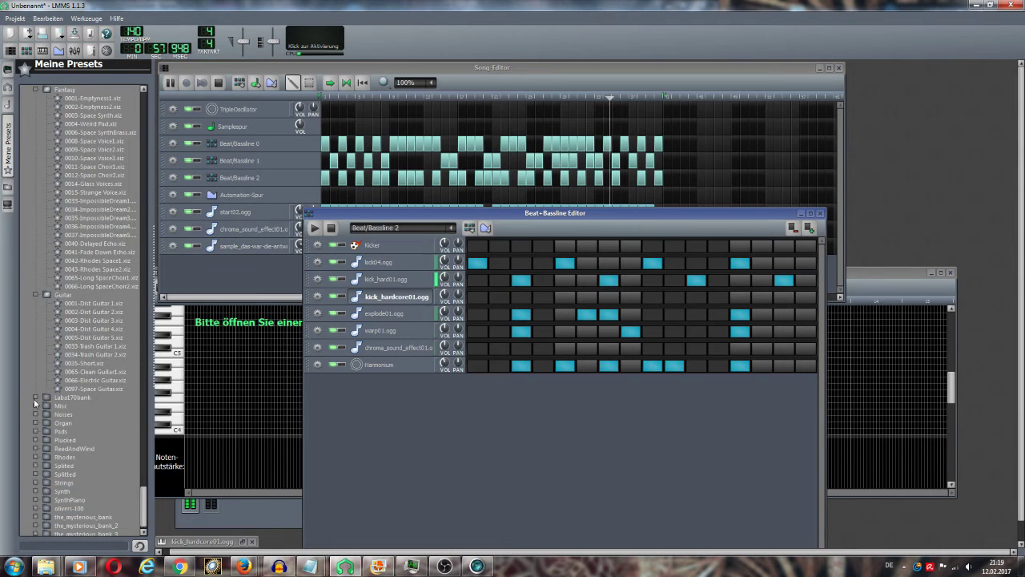
- Expand the Laba170bank preset folder and look through its presets to the end
left_click(35, 399)
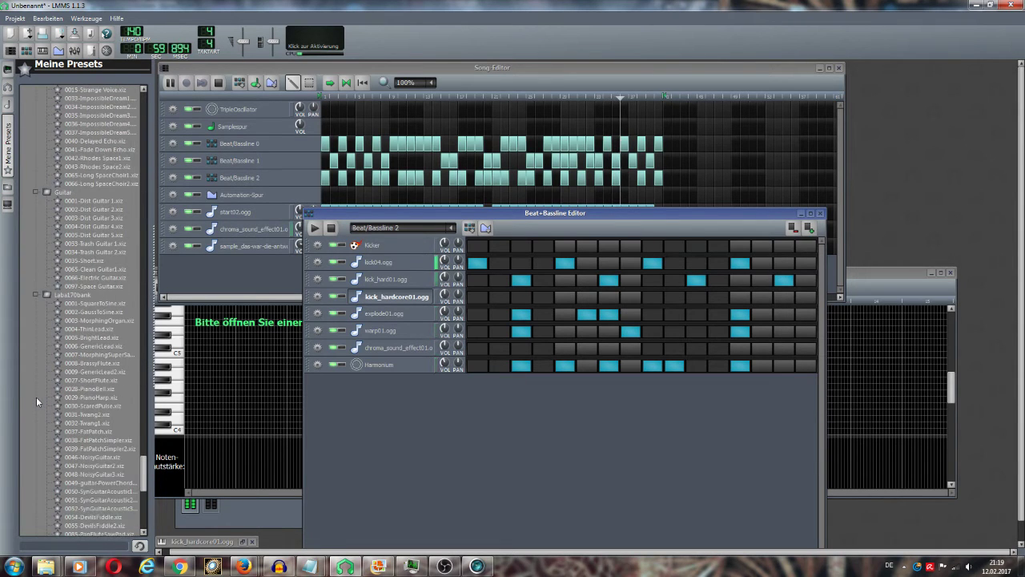
scroll(36, 397, "down", 6)
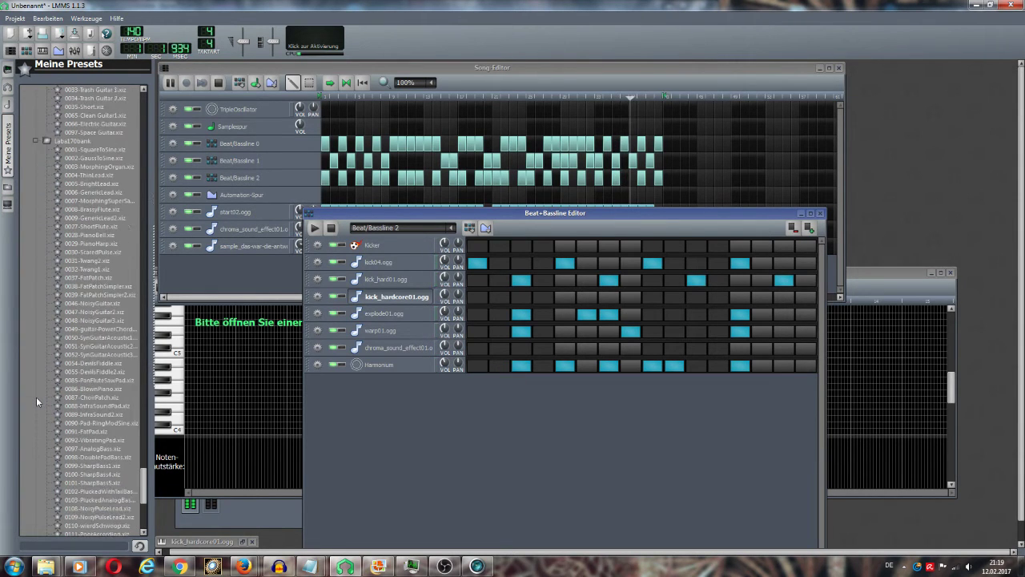
scroll(36, 396, "down", 8)
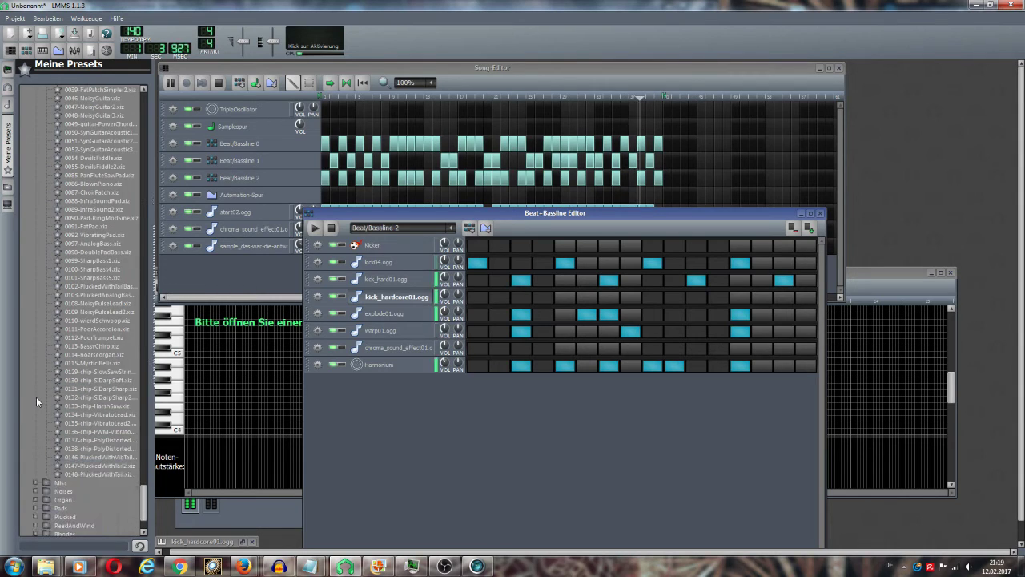
scroll(36, 396, "down", 3)
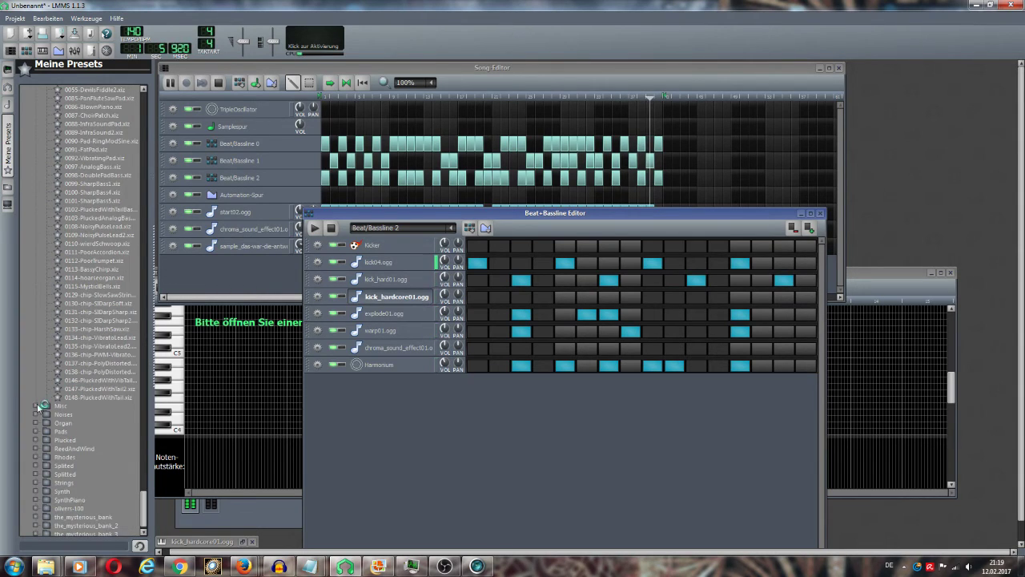
- Expand the Misc and Noises preset folders and look over the presets they contain
left_click(36, 406)
scroll(38, 408, "down", 6)
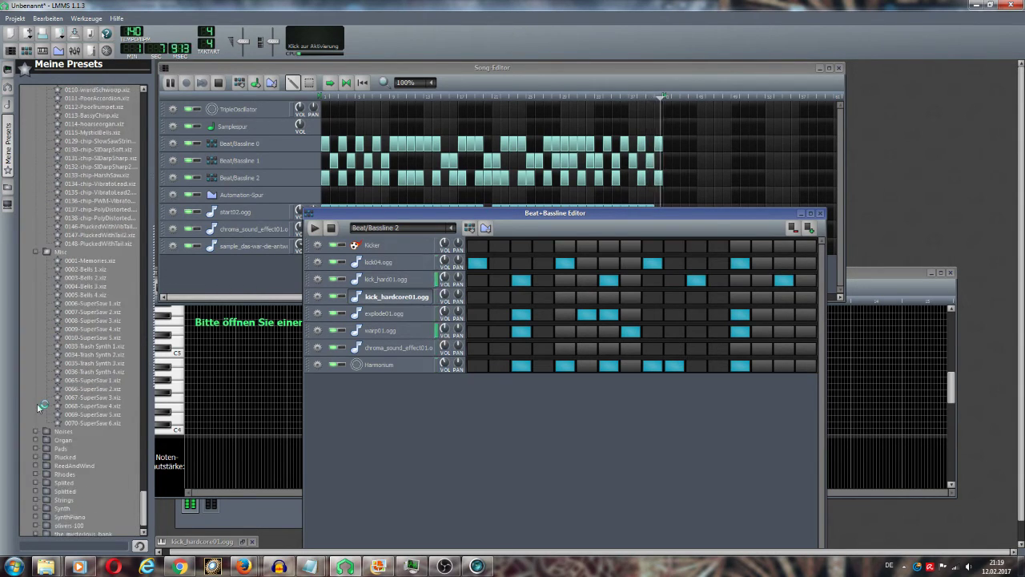
scroll(38, 407, "down", 1)
left_click(36, 407)
scroll(38, 407, "down", 4)
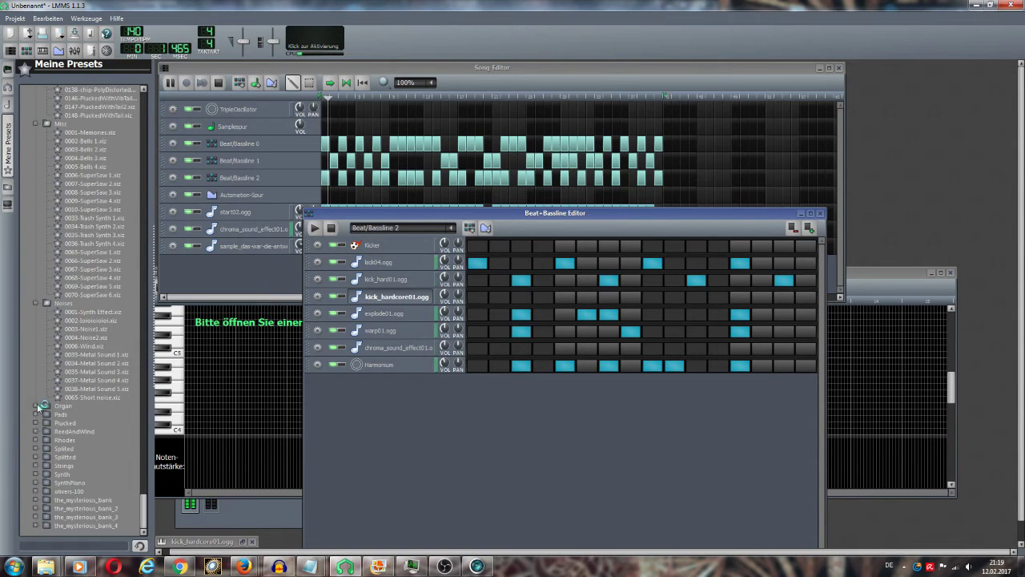
- Expand the Organ and Pads preset folders and look through both preset lists
left_click(36, 406)
scroll(36, 406, "down", 9)
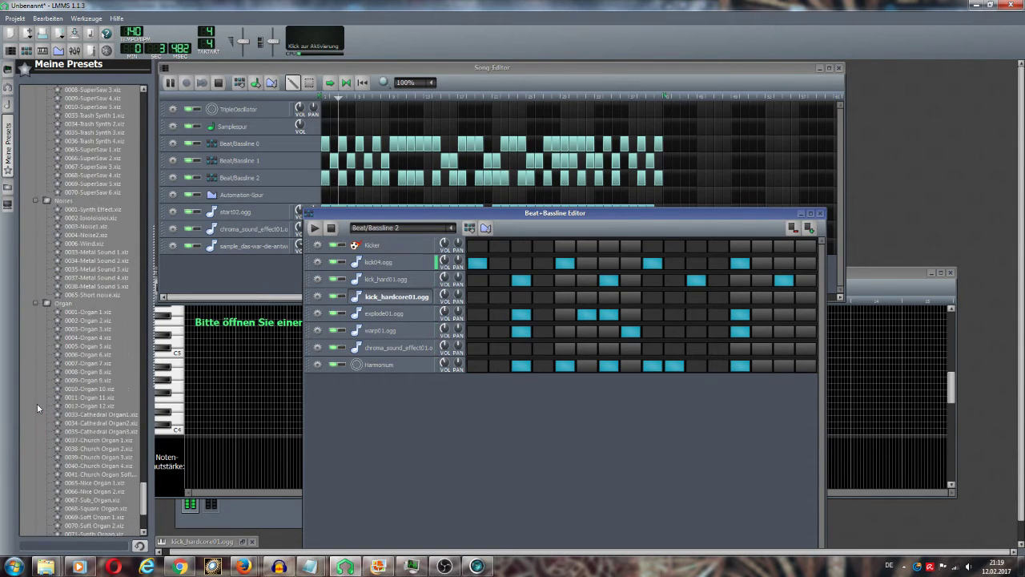
scroll(37, 403, "down", 2)
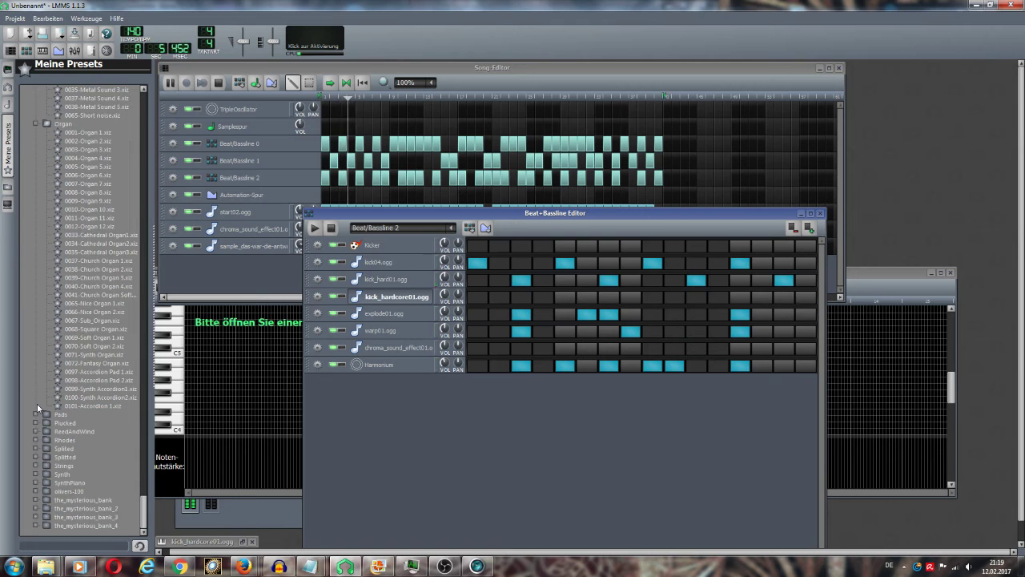
left_click(37, 412)
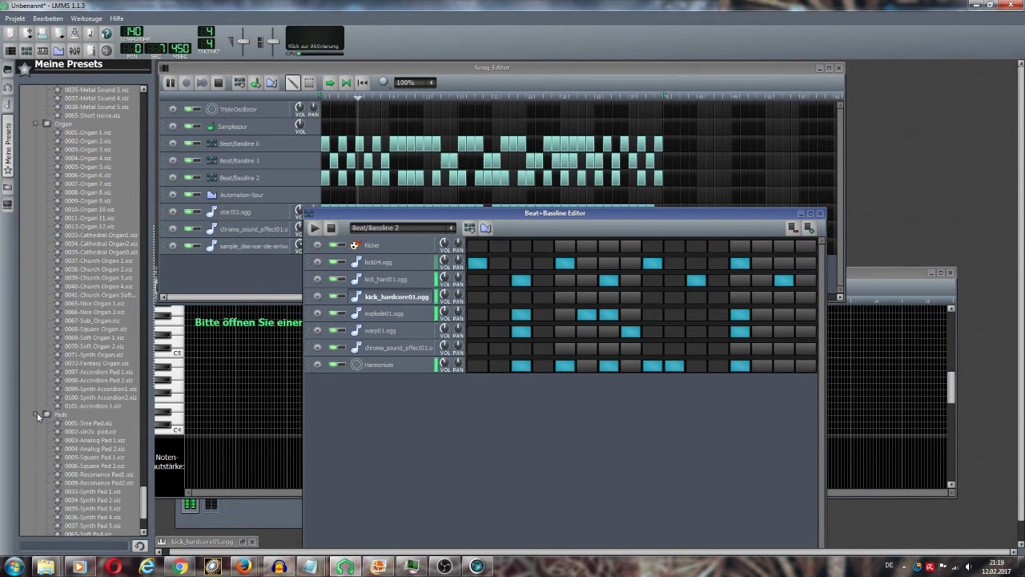
scroll(37, 413, "down", 4)
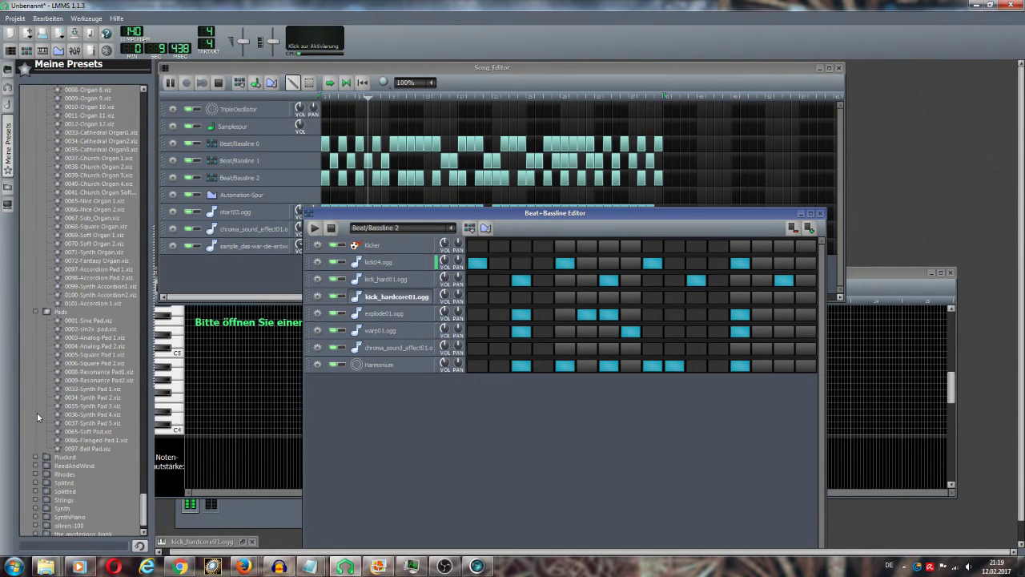
scroll(37, 412, "down", 2)
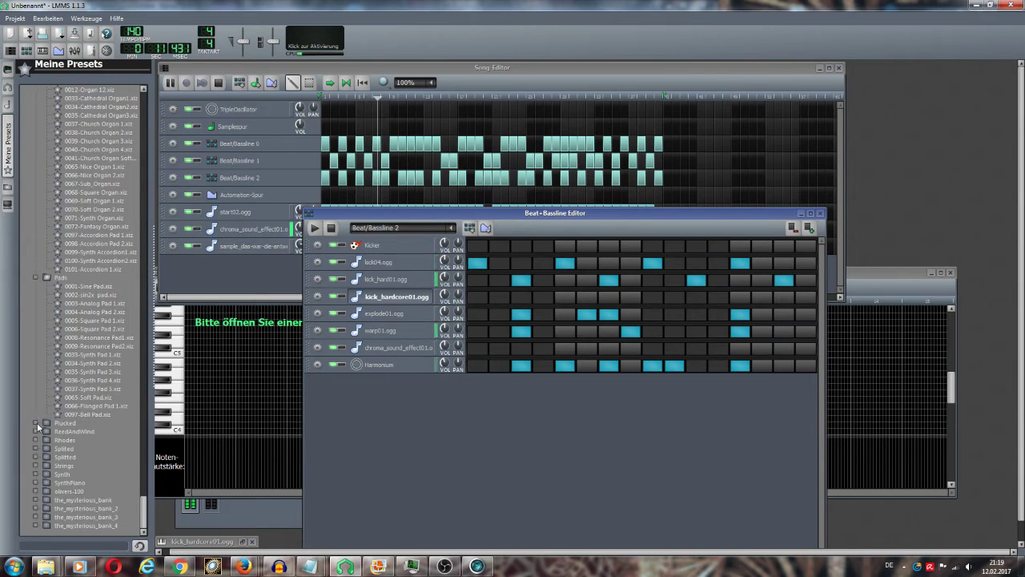
- Expand the Plucked, ReedAndWind and Rhodes preset folders and look through their presets
left_click(37, 422)
scroll(39, 416, "down", 4)
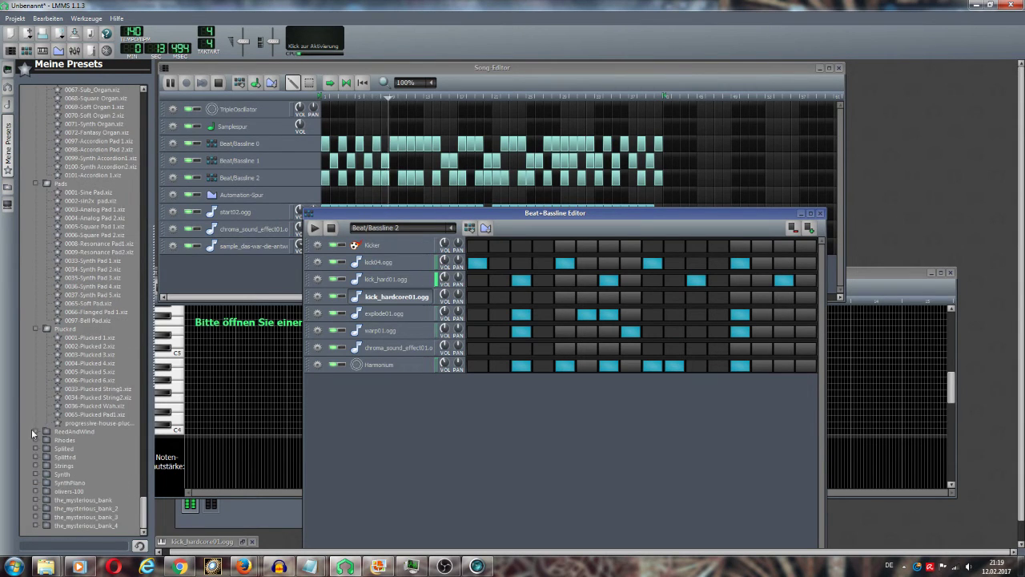
left_click(35, 431)
scroll(38, 429, "down", 5)
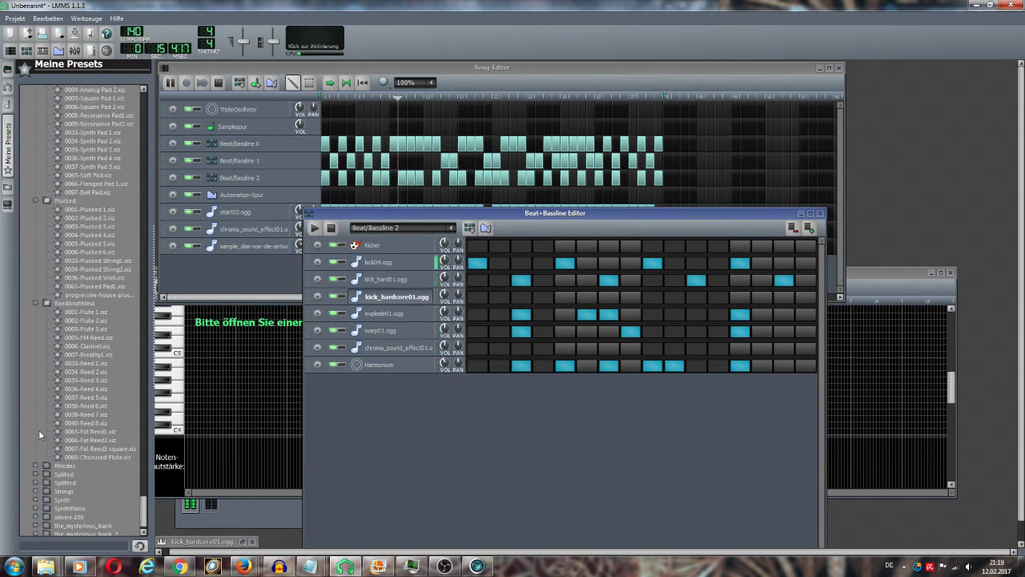
left_click(38, 464)
scroll(37, 466, "down", 8)
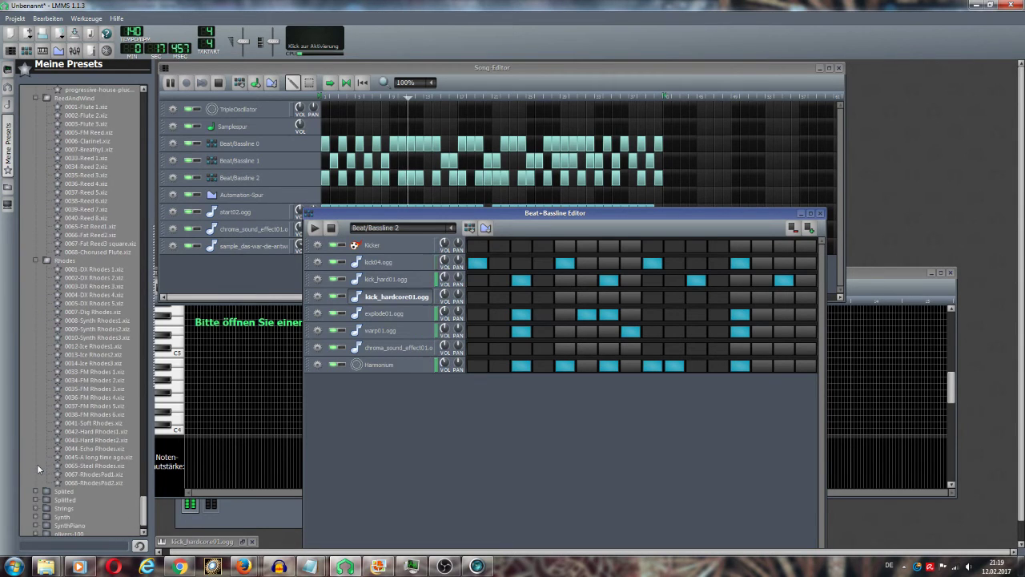
scroll(37, 464, "down", 2)
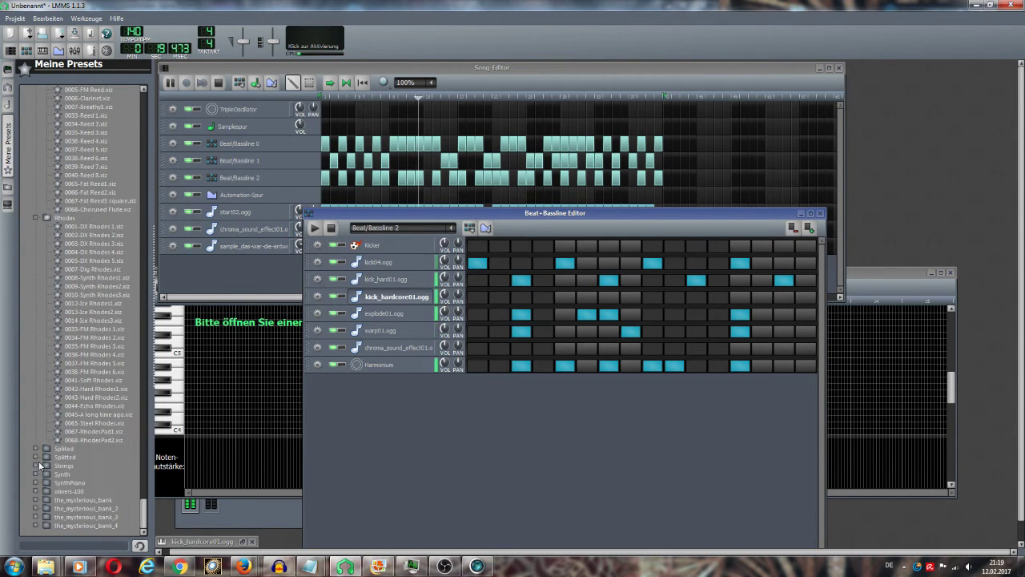
- Expand the Splited, Splitted and Strings preset folders and look through their presets
left_click(39, 449)
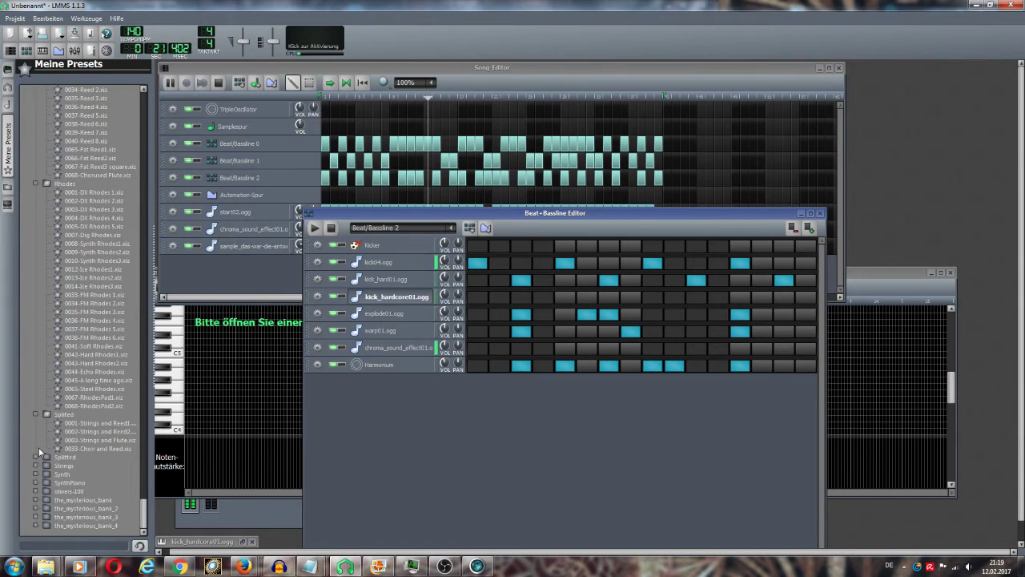
left_click(34, 456)
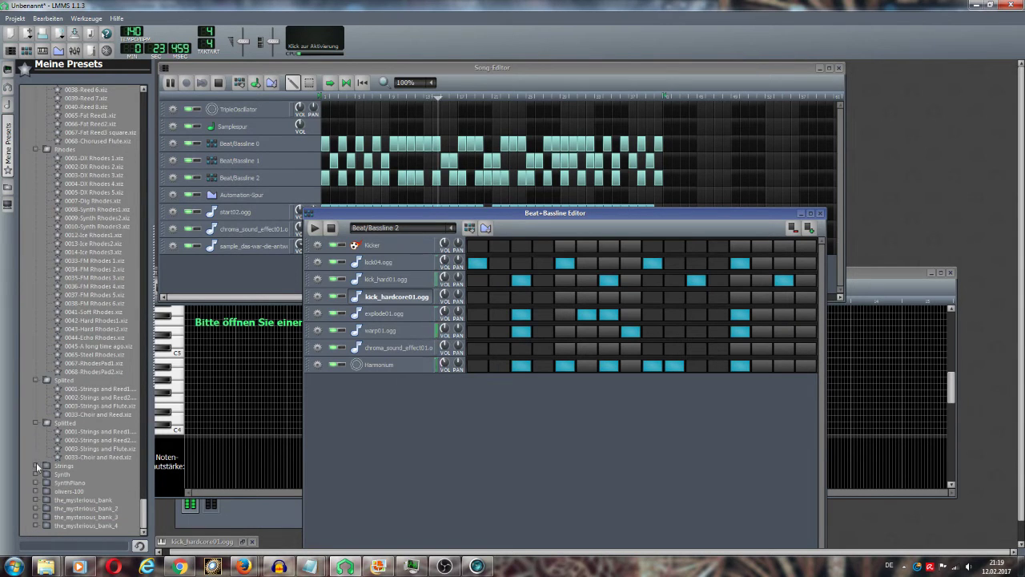
left_click(36, 463)
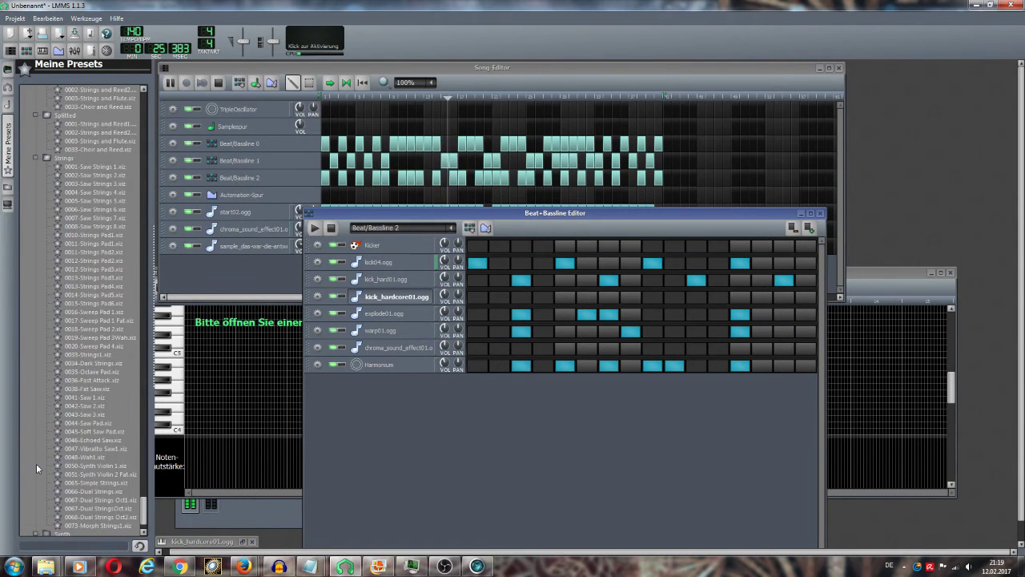
scroll(36, 463, "down", 3)
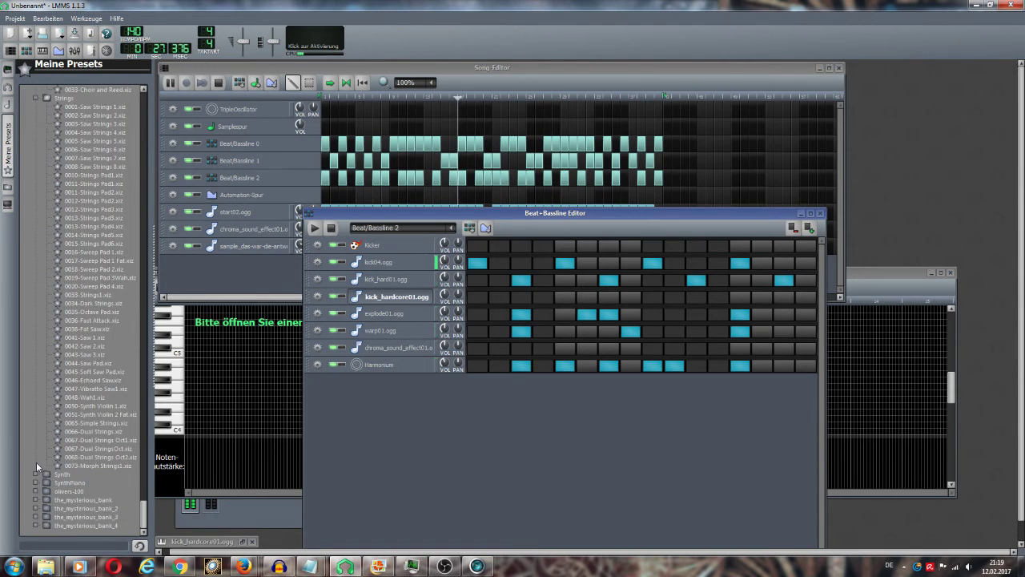
- Expand the Synth and SynthPiano preset folders and look over their presets
left_click(36, 476)
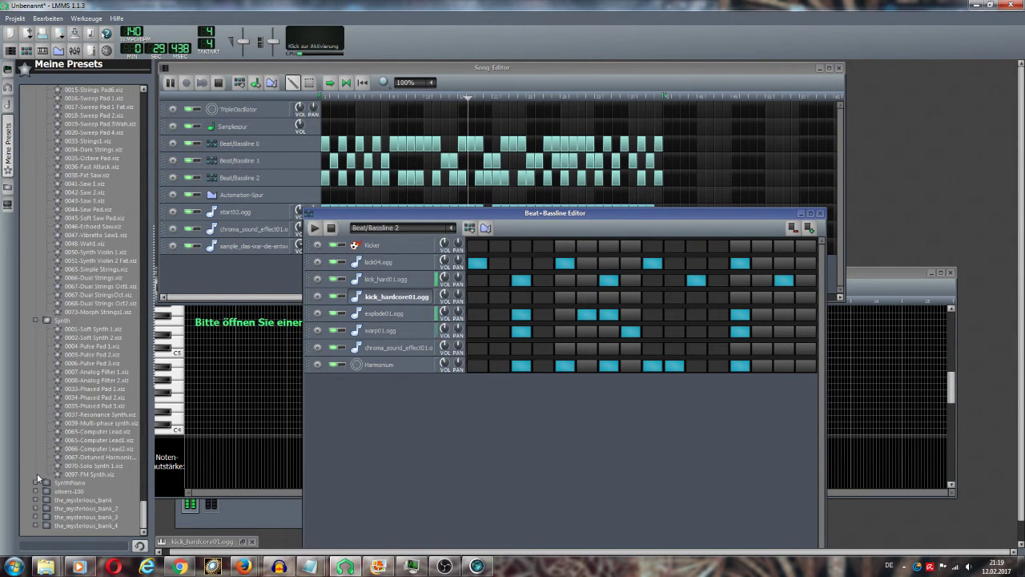
left_click(37, 482)
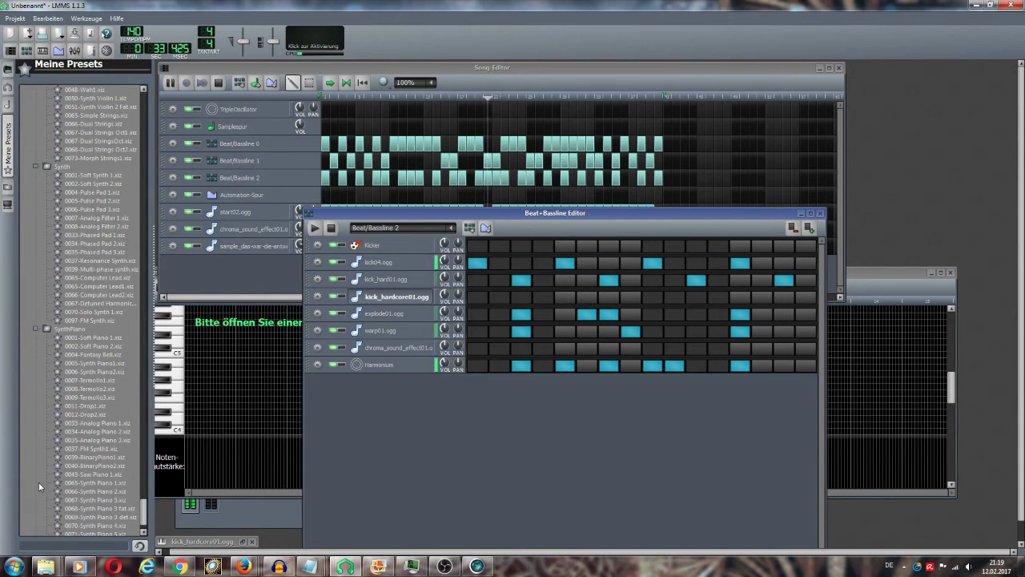
scroll(39, 482, "down", 2)
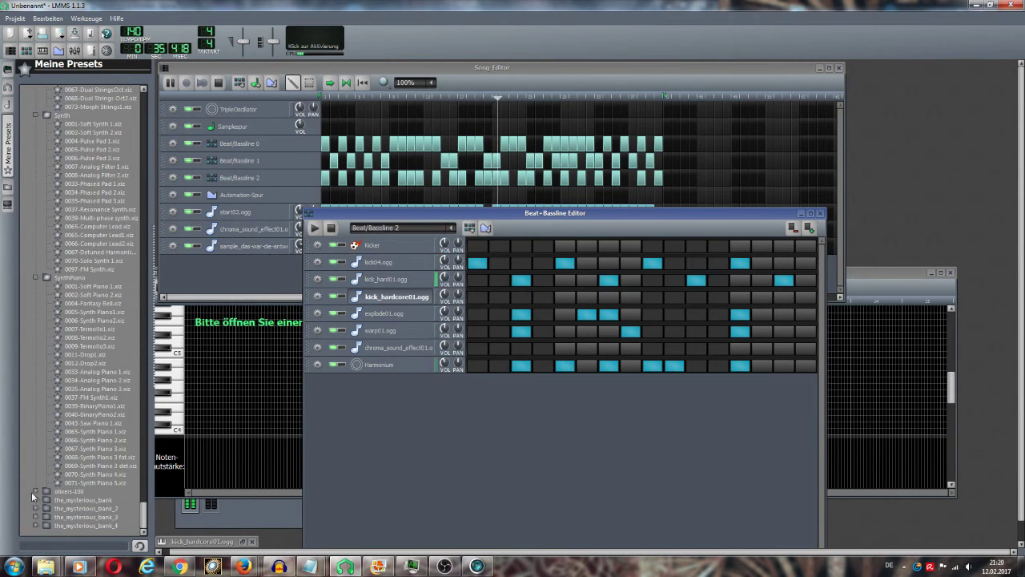
- Expand the olivers-100 preset folder and look through its presets down to the end of the bank
left_click(36, 491)
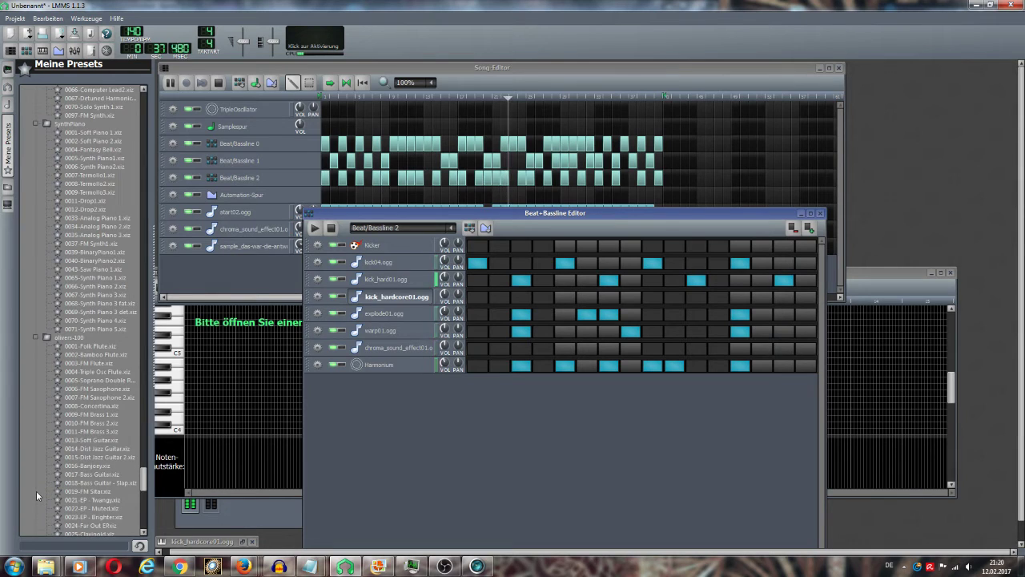
scroll(36, 490, "down", 9)
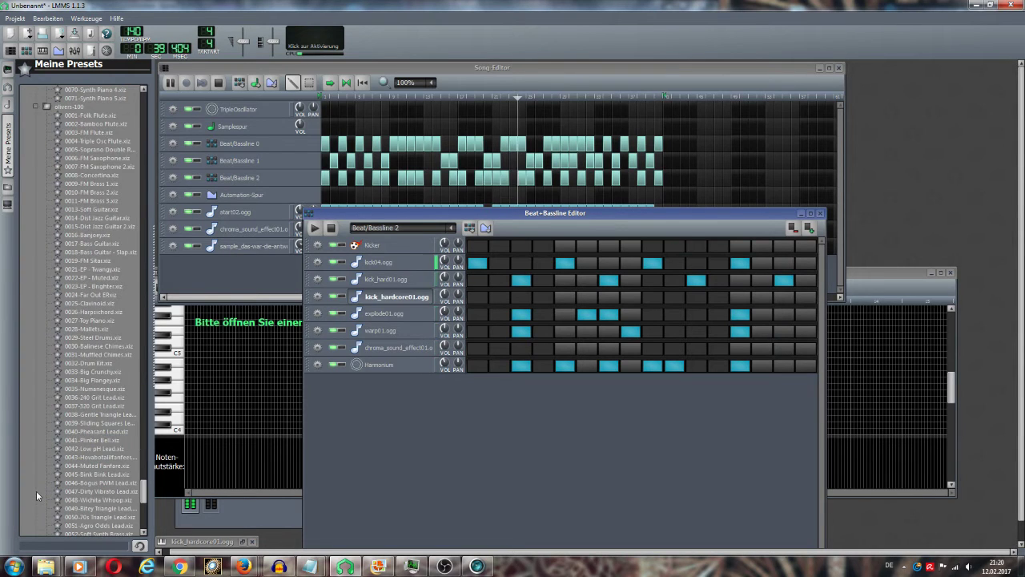
scroll(37, 490, "down", 6)
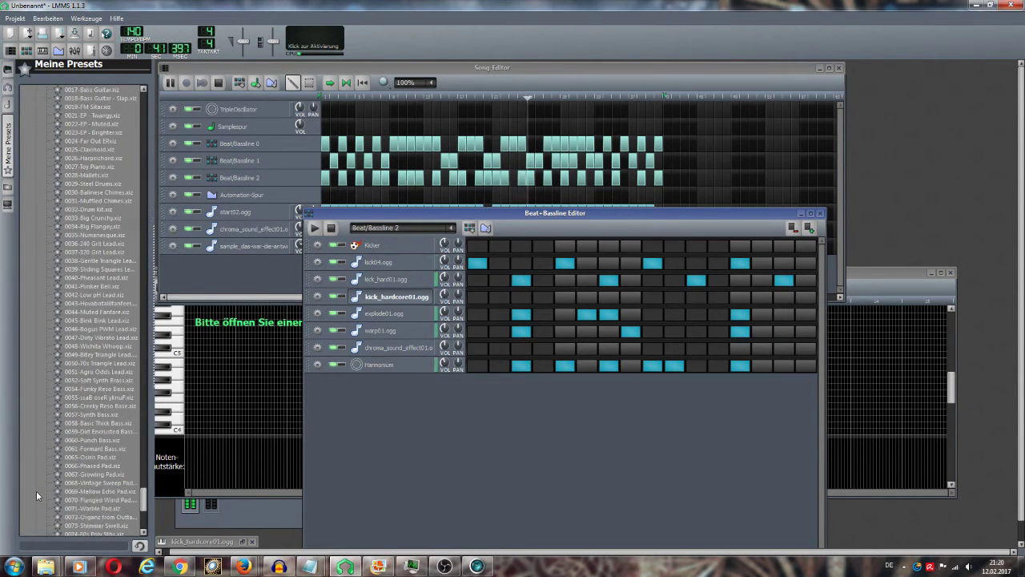
scroll(36, 490, "down", 5)
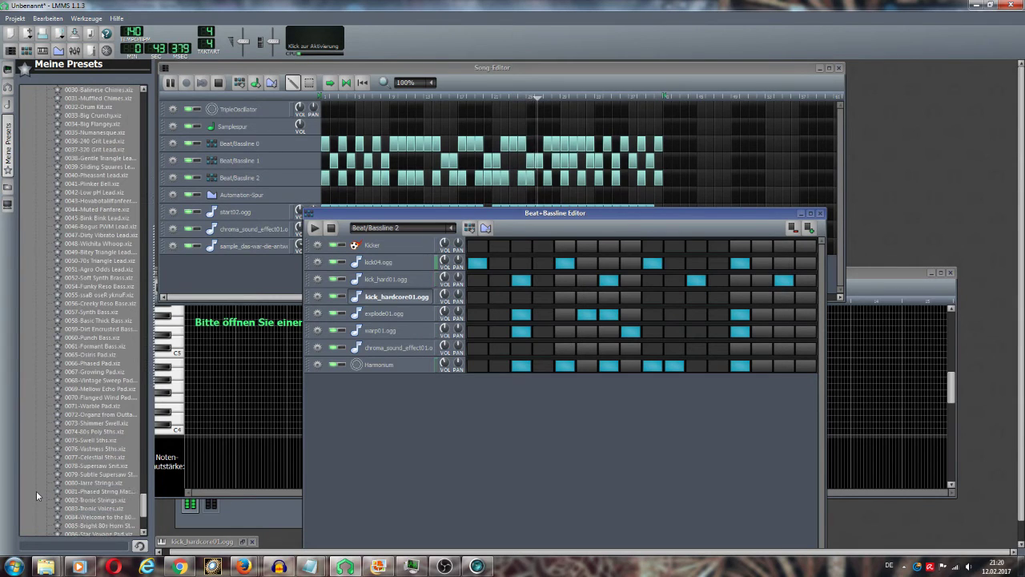
scroll(36, 490, "down", 5)
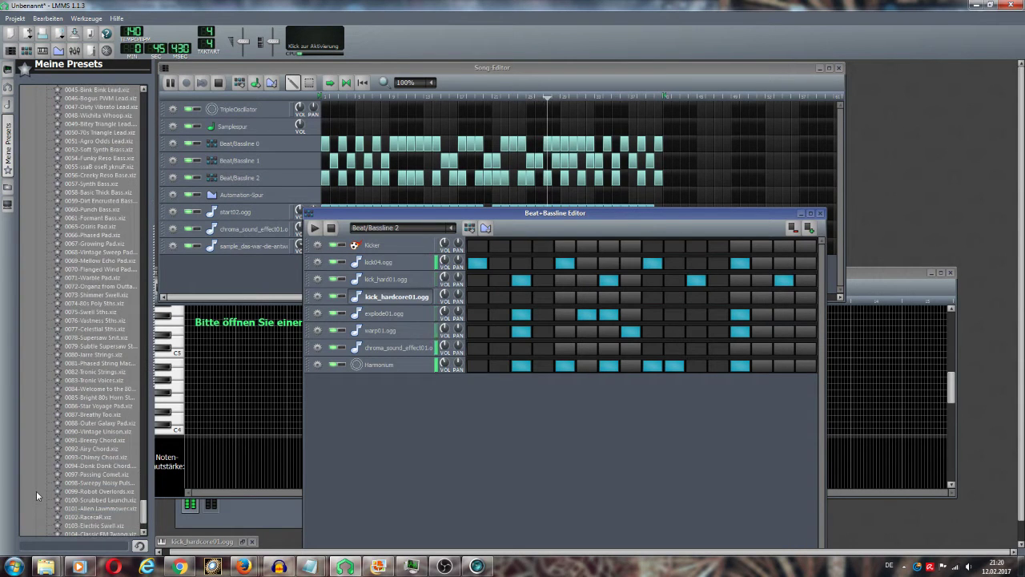
scroll(36, 490, "down", 3)
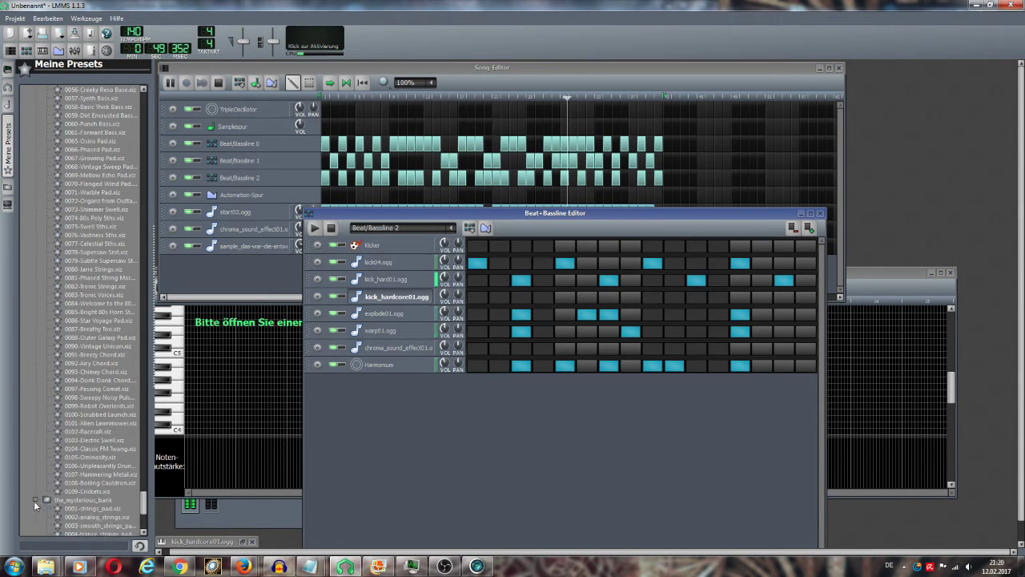
- Expand the the_mysterious_bank and the_mysterious_bank_2 preset folders and look through both preset lists
left_click(35, 500)
scroll(35, 498, "down", 5)
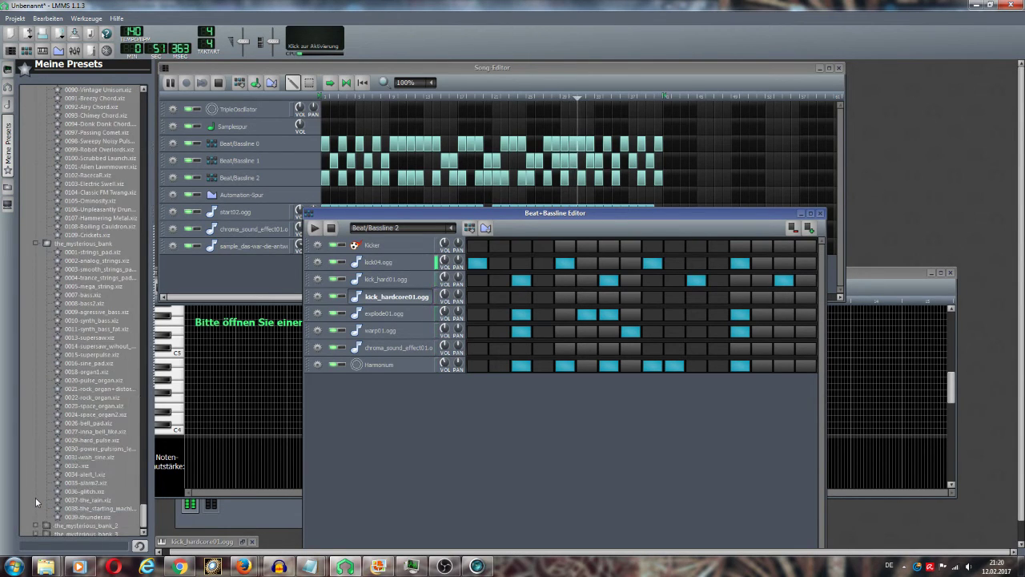
scroll(35, 497, "down", 1)
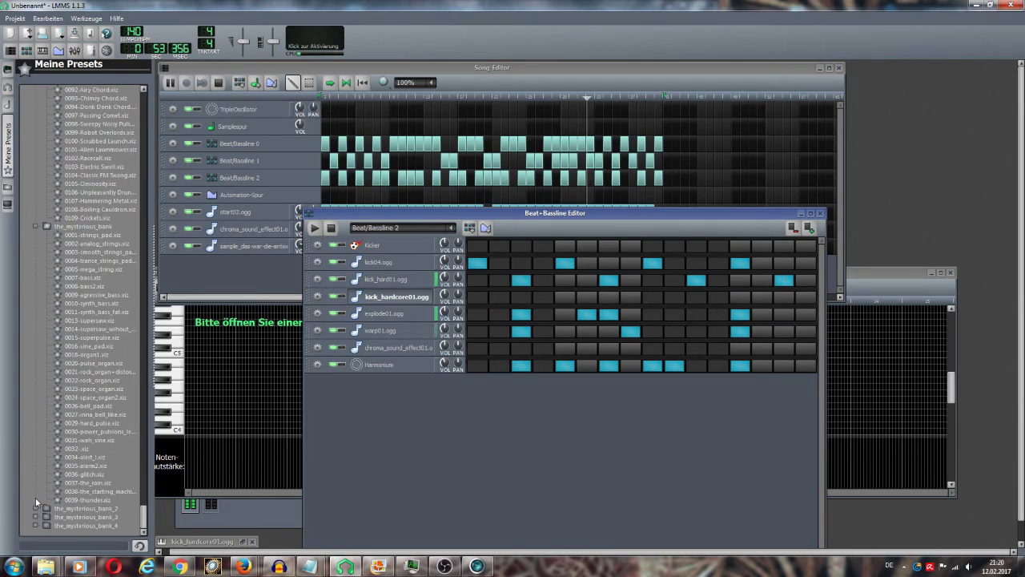
left_click(35, 507)
scroll(33, 506, "down", 6)
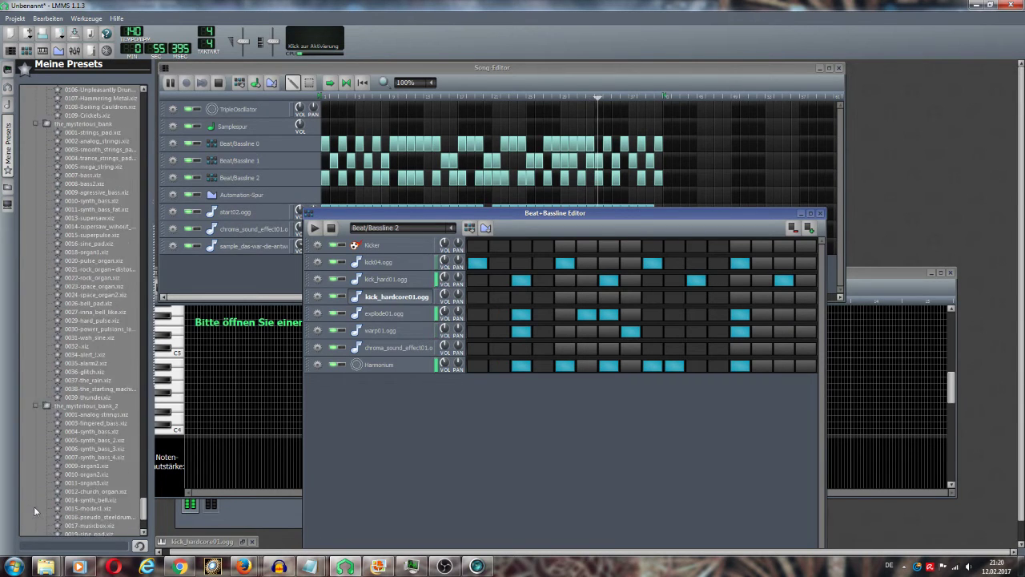
scroll(35, 503, "down", 4)
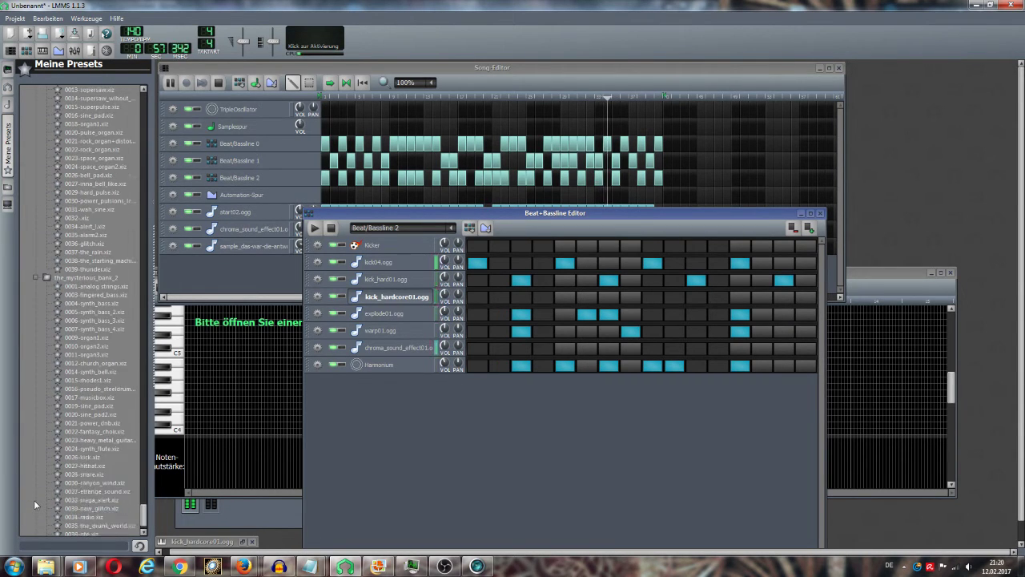
scroll(34, 500, "down", 1)
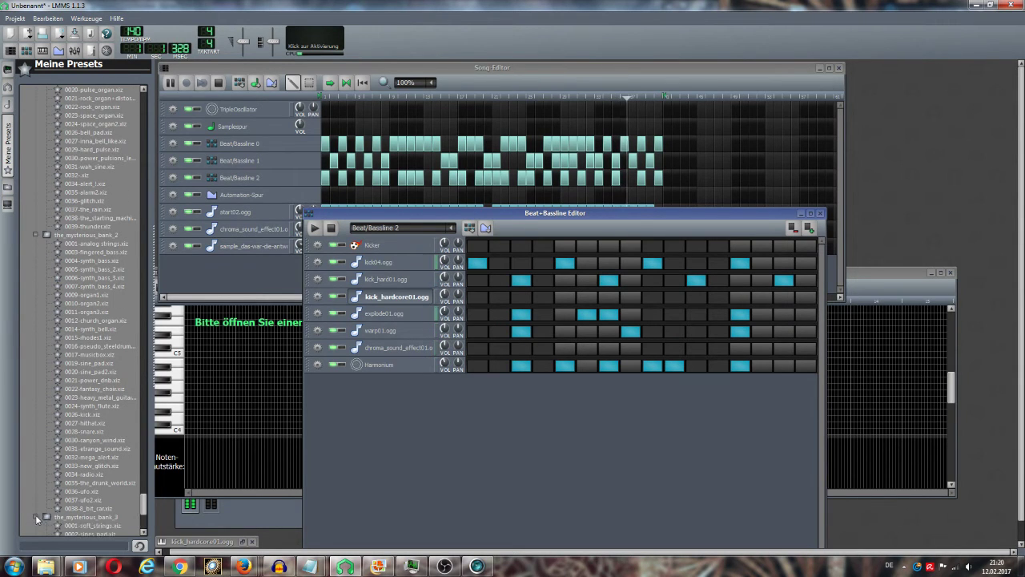
- Expand the the_mysterious_bank_3 and the_mysterious_bank_4 preset folders and look over the presets of bank 3
left_click(35, 516)
scroll(34, 514, "down", 6)
scroll(33, 511, "down", 5)
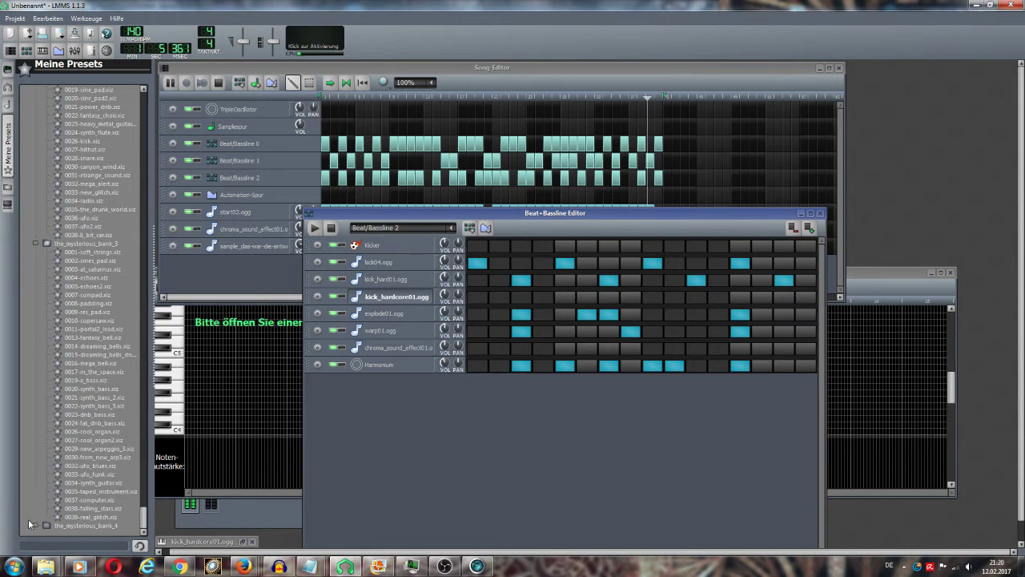
left_click(37, 525)
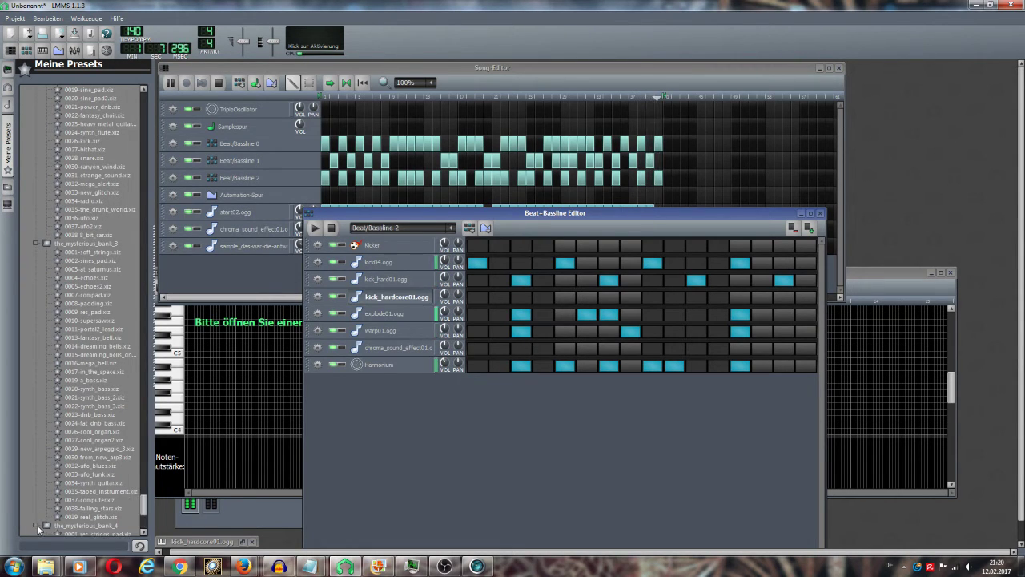
- Preview the 0033-ufo_funk preset from the_mysterious_bank_3 and add it as a new track in the Beat+Bassline Editor
left_click(84, 476)
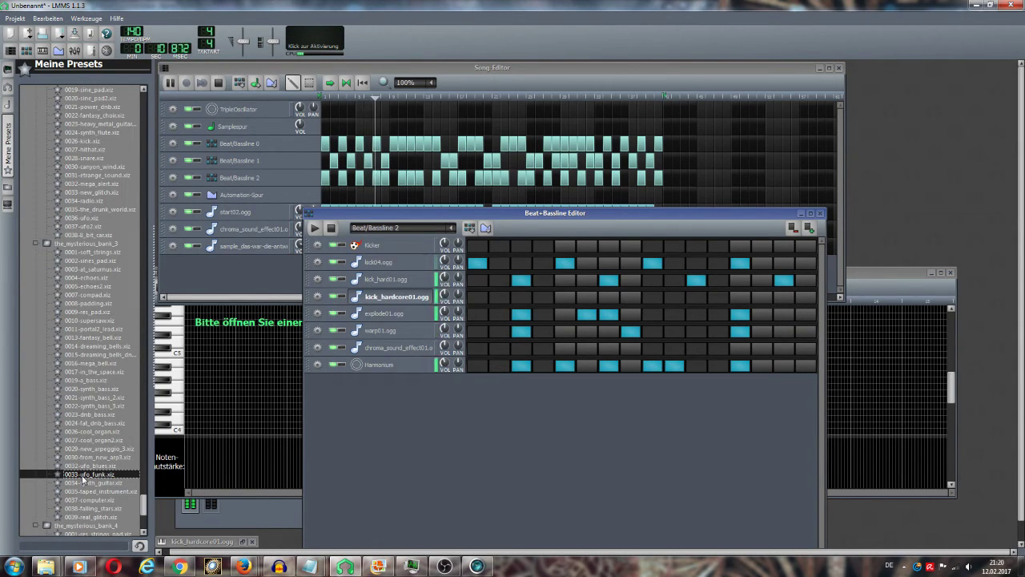
left_click_drag(418, 565, 477, 464)
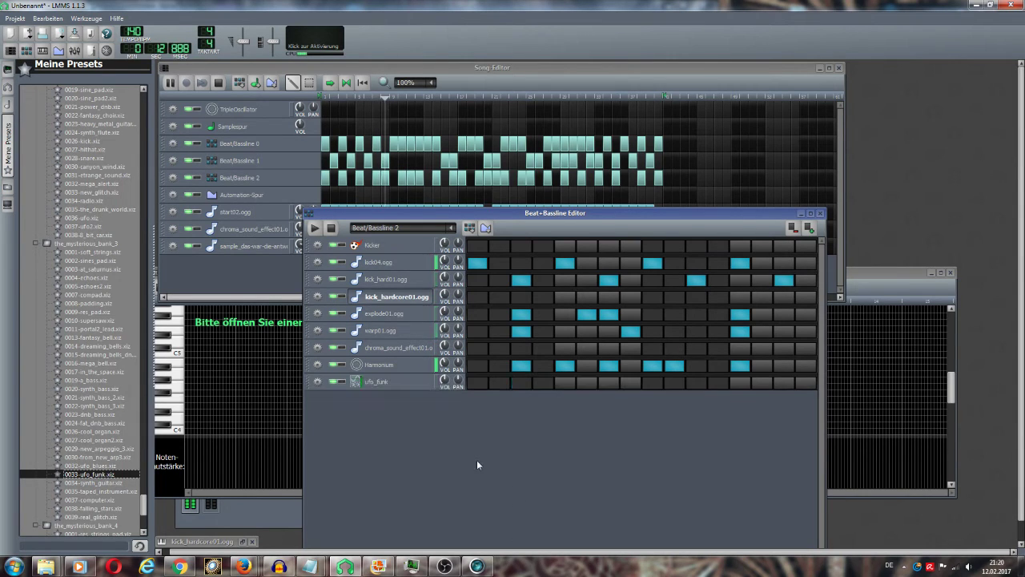
- Switch the Beat+Bassline Editor to Beat/Bassline 0 and activate the fifth step of the ufo_funk track
left_click(451, 228)
left_click(410, 242)
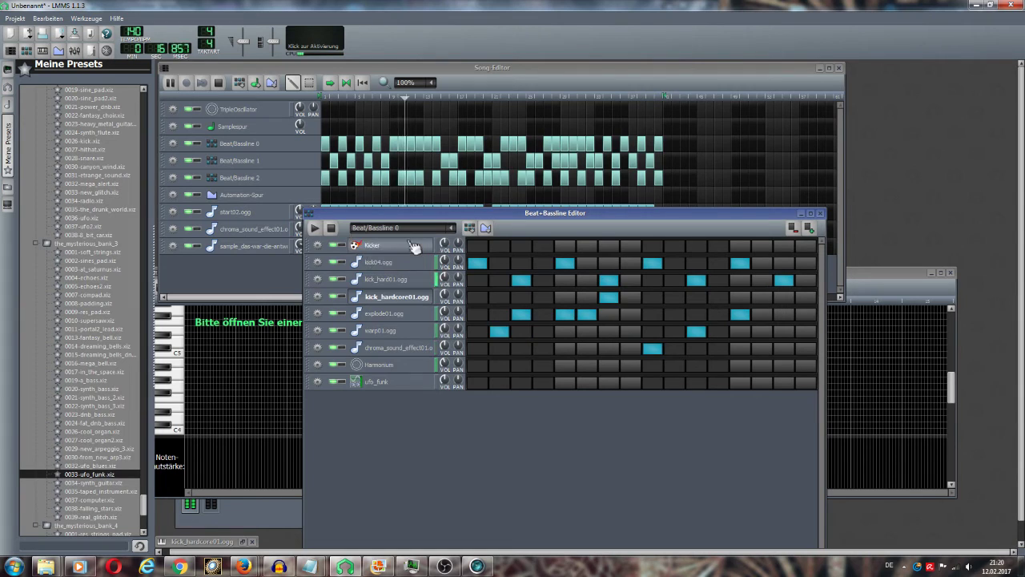
left_click(567, 383)
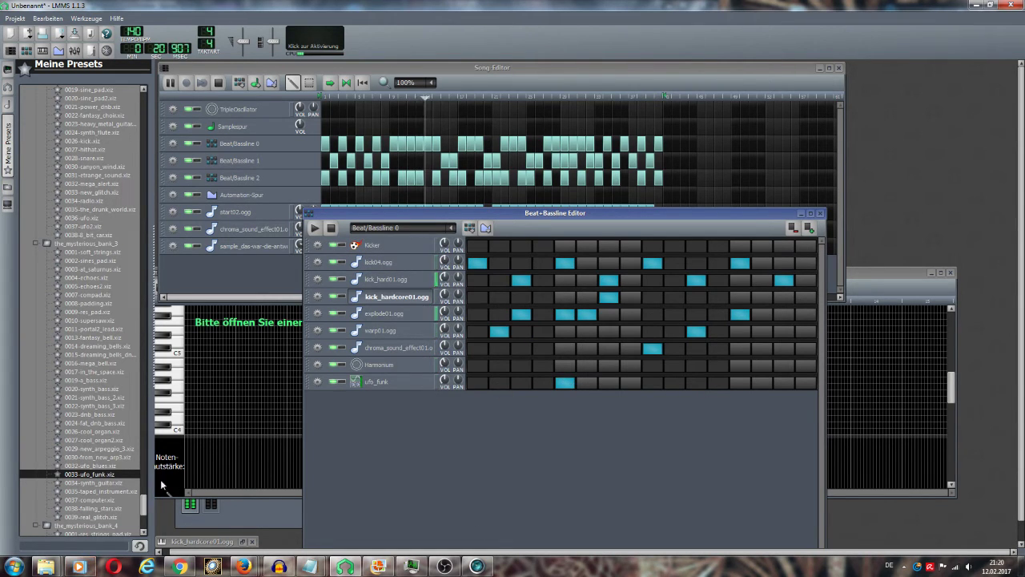
- Look through the presets of the_mysterious_bank_4 and preview 0003-strings_pad
scroll(142, 508, "down", 10)
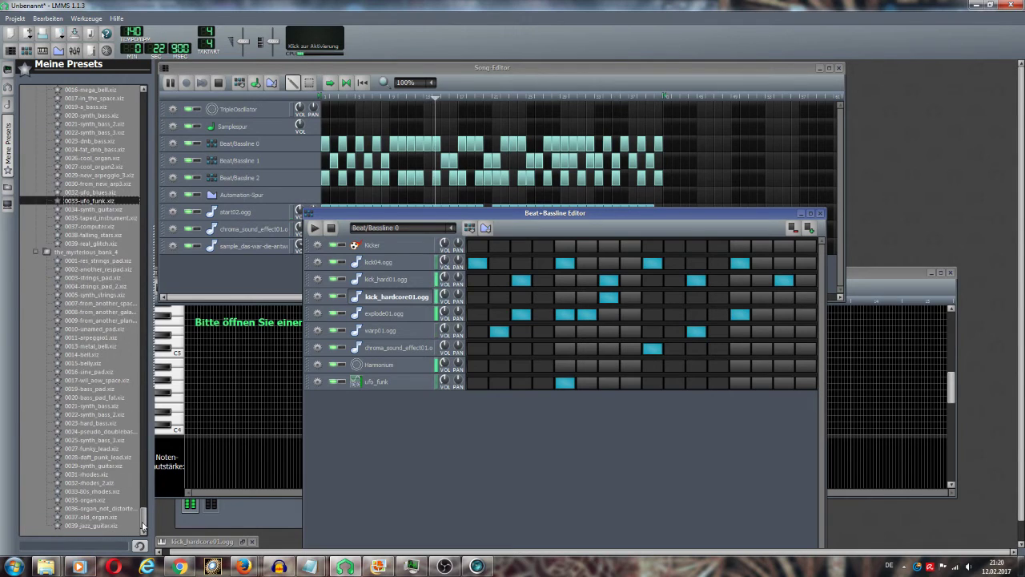
left_click(70, 277)
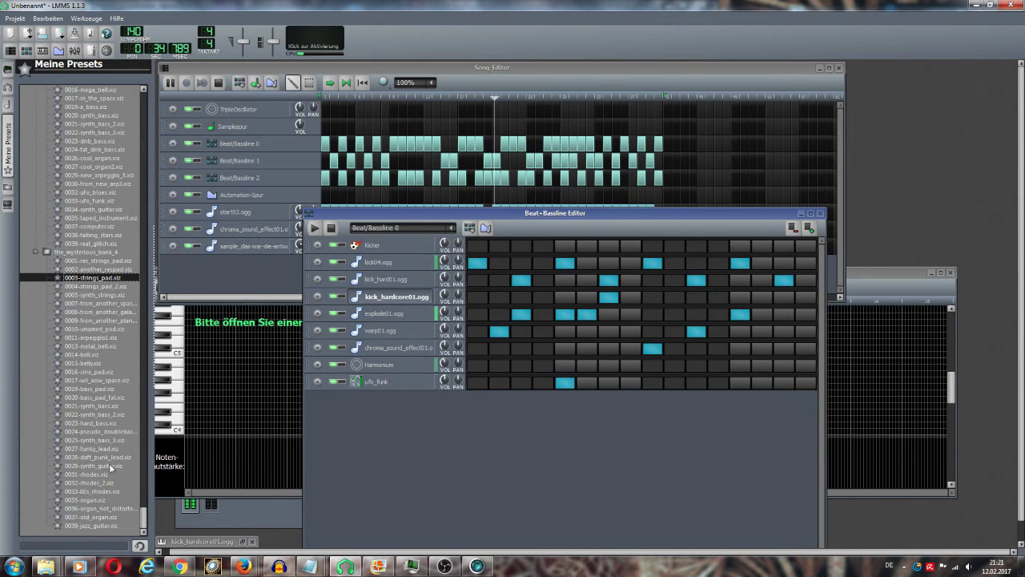
scroll(109, 460, "up", 2)
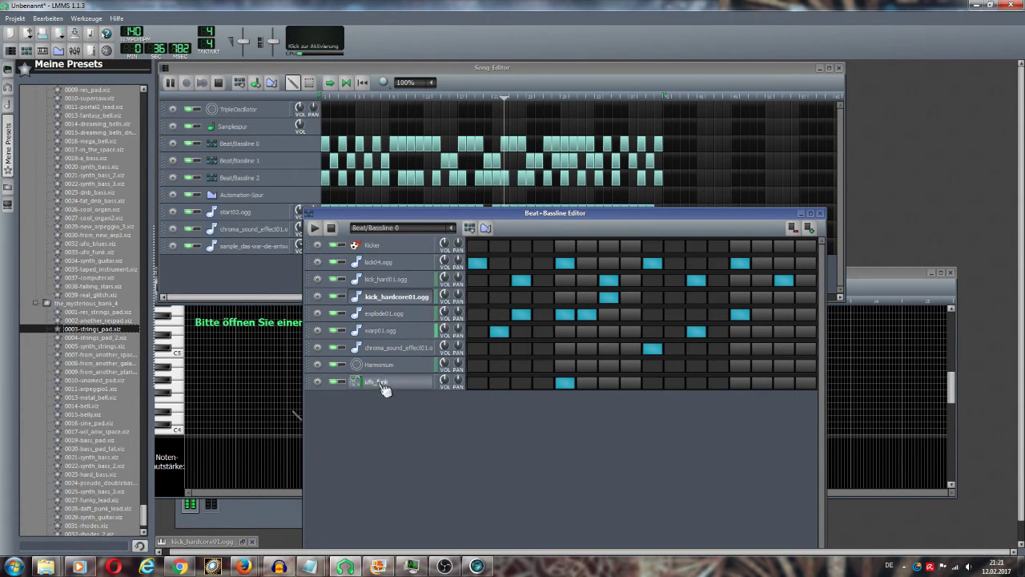
- Open the ufo_funk instrument settings and solo its track in the Beat+Bassline Editor
left_click(354, 384)
left_click(346, 382)
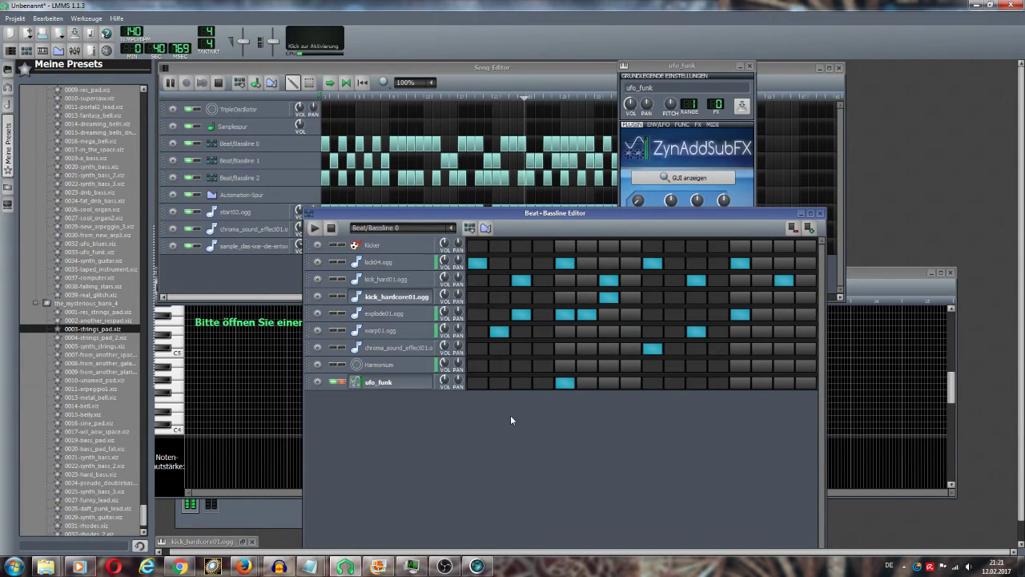
- Clear the fifth step of the ufo_funk track, close its Piano-Roll, and activate the first and fourth steps instead
left_click(571, 384)
double_click(571, 384)
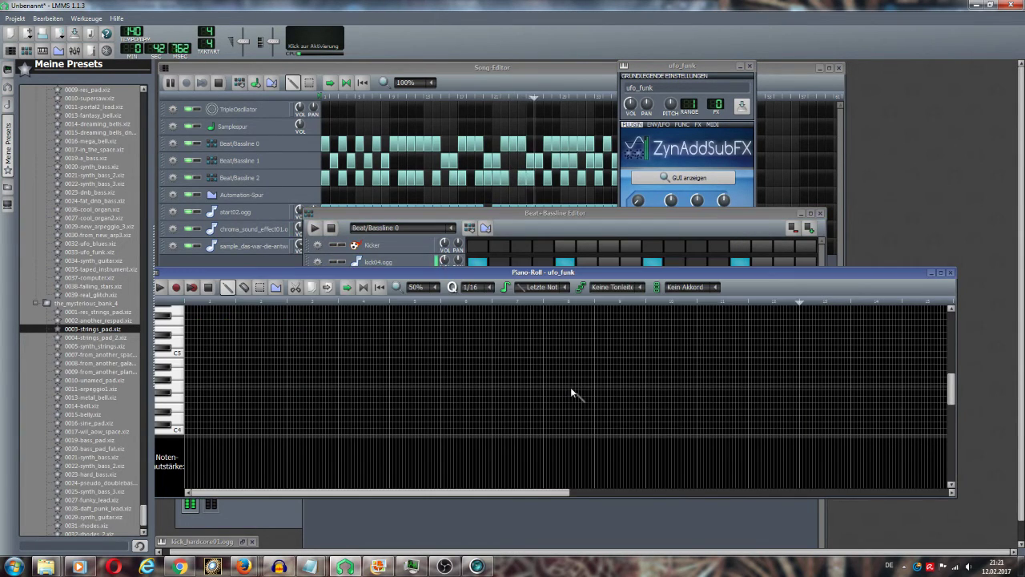
left_click(950, 273)
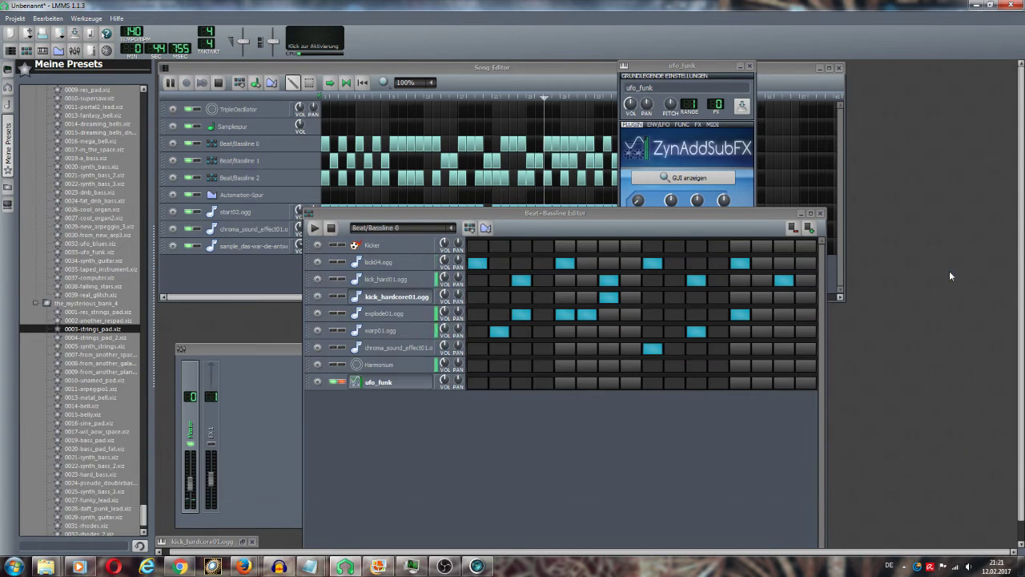
left_click(543, 383)
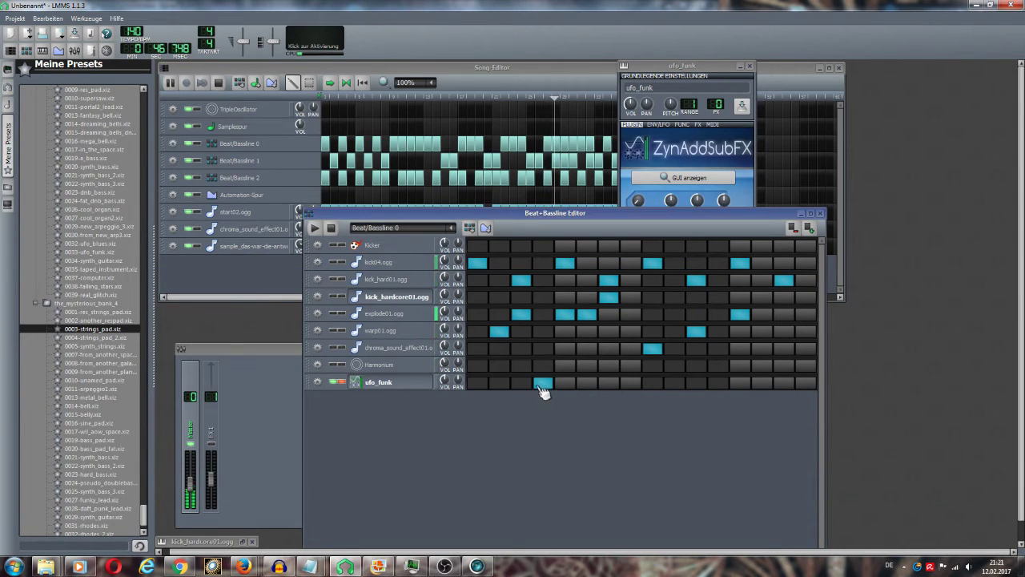
left_click(478, 383)
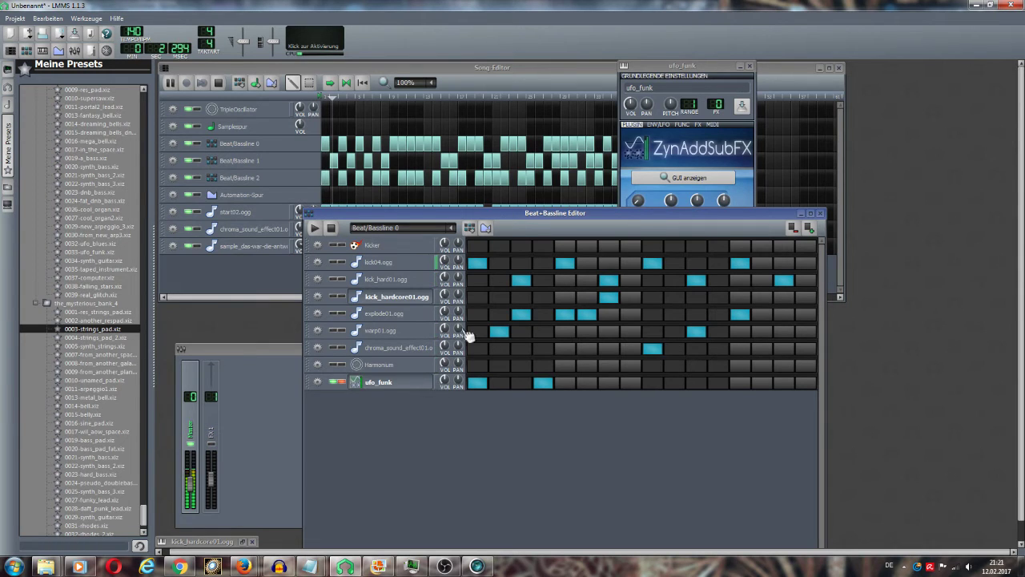
- Remove the ufo_funk track from the Beat+Bassline Editor
right_click(321, 383)
left_click(333, 401)
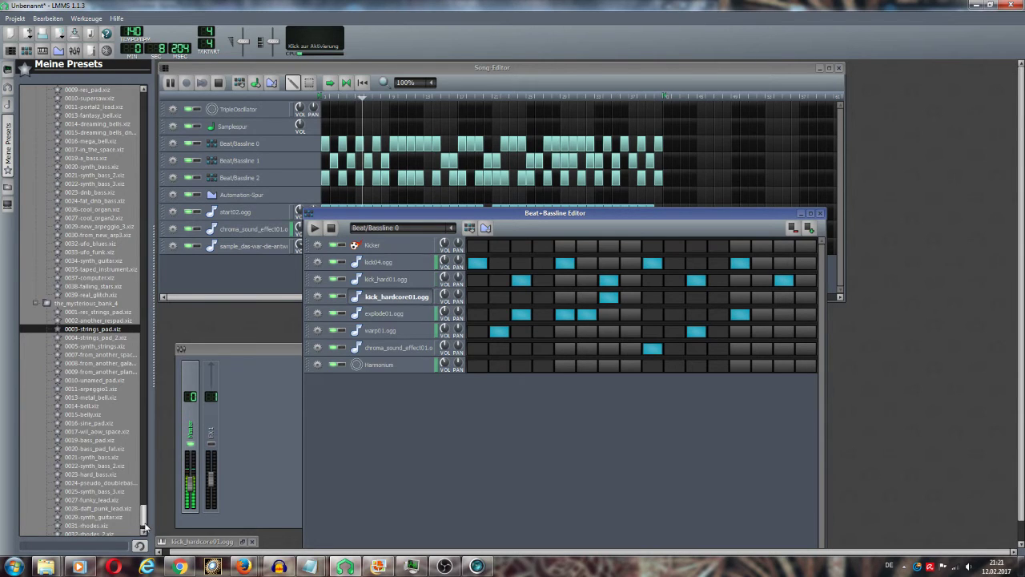
- Look back through the preset lists of the_mysterious_bank_4, the_mysterious_bank_3 and the_mysterious_bank_2 for another sound
scroll(145, 526, "down", 2)
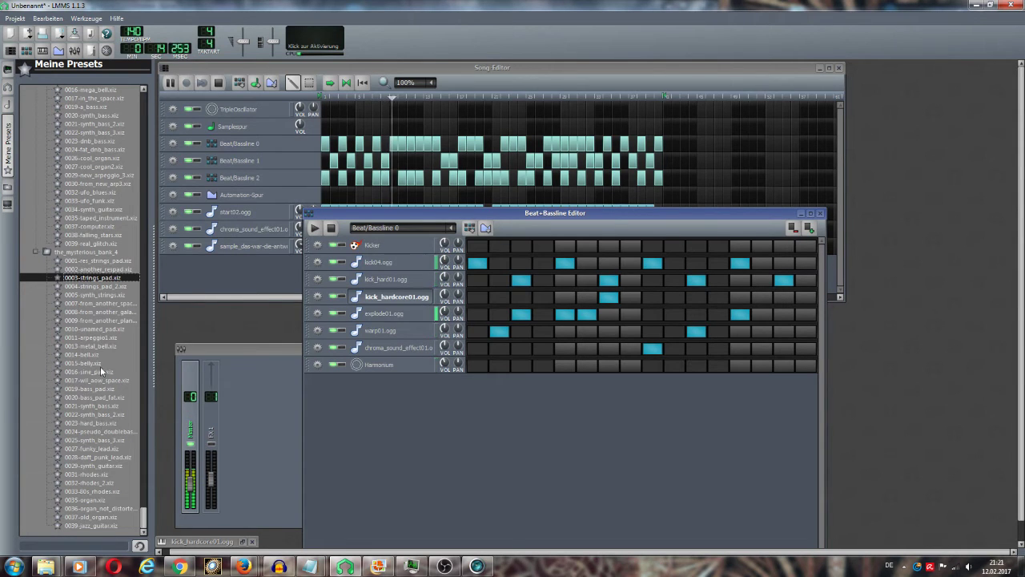
scroll(97, 311, "up", 3)
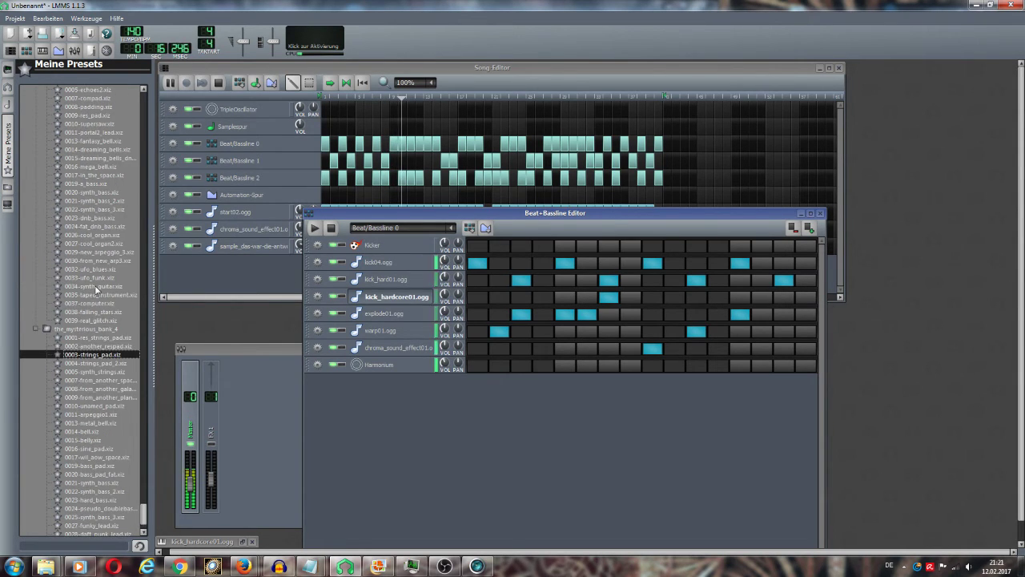
scroll(95, 284, "up", 4)
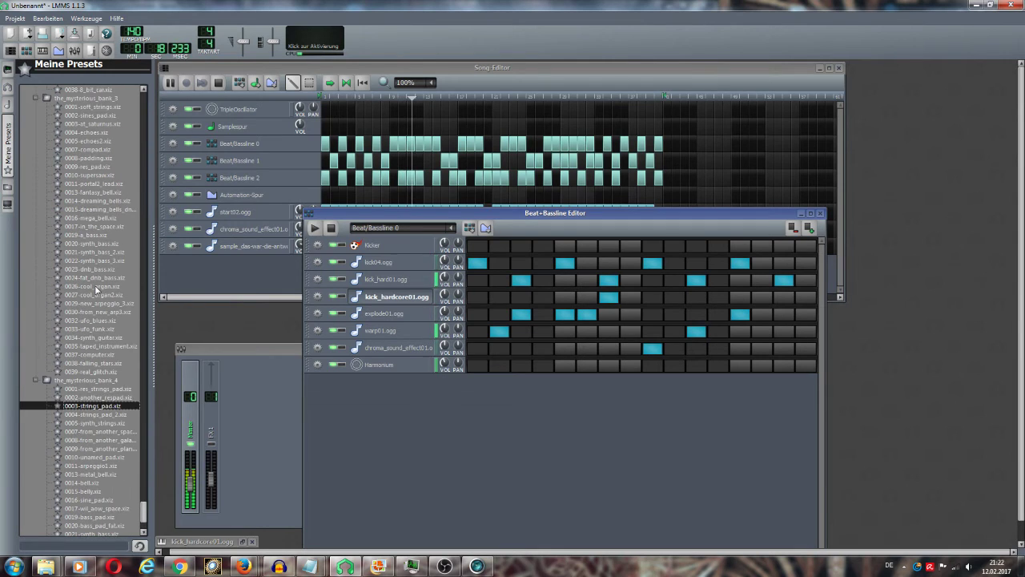
scroll(96, 290, "up", 2)
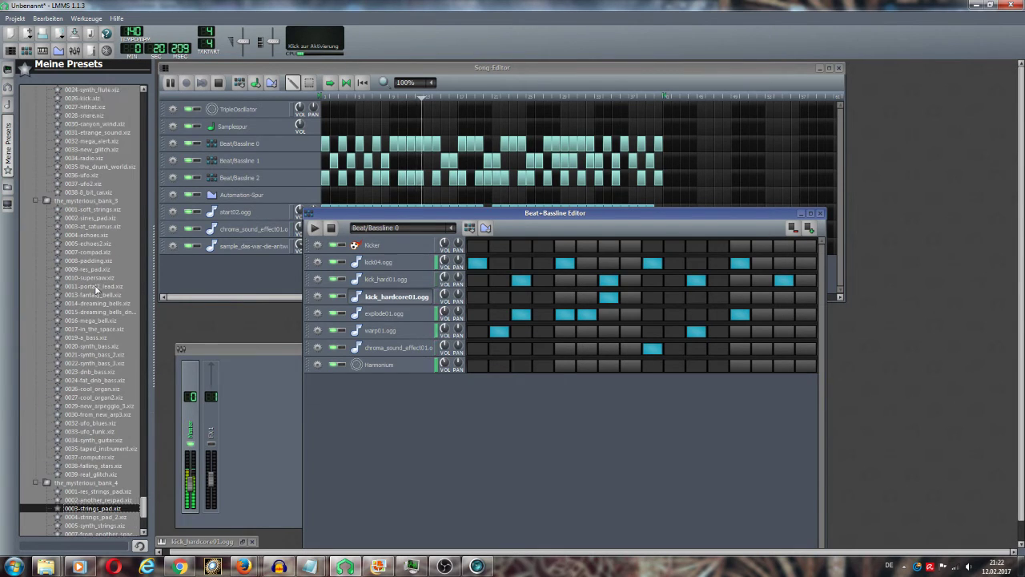
scroll(95, 290, "up", 1)
scroll(96, 290, "up", 1)
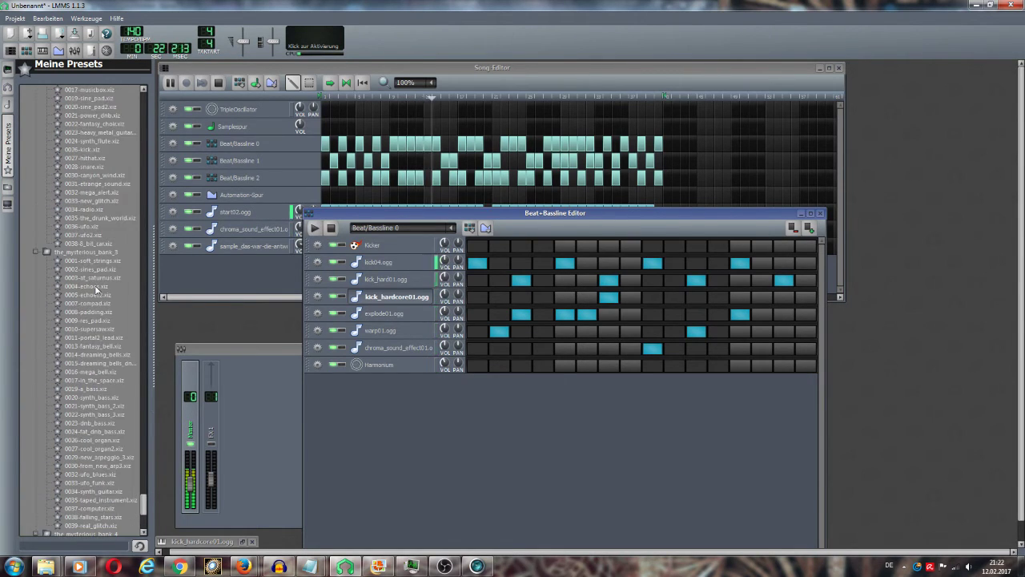
scroll(96, 290, "up", 3)
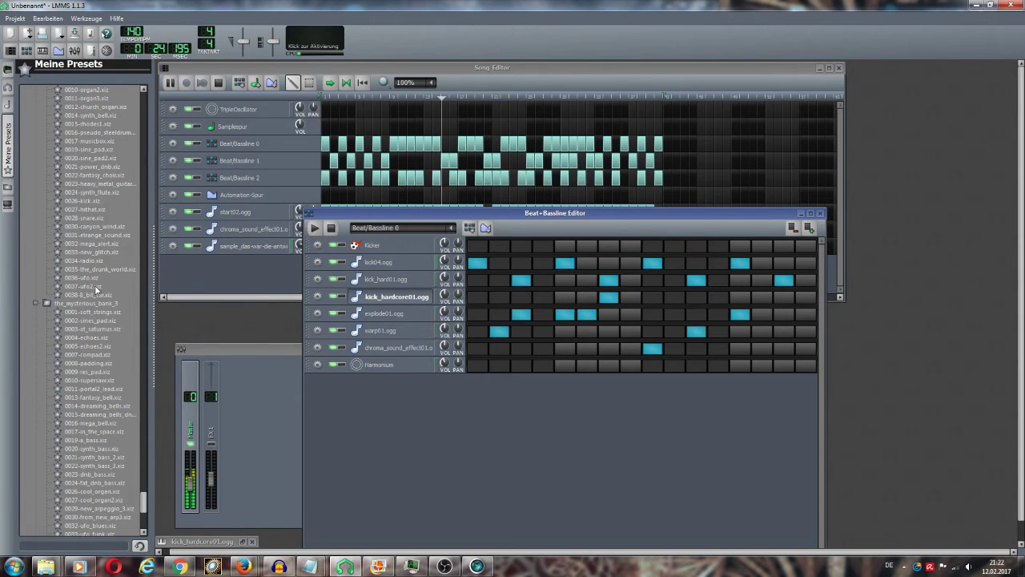
scroll(96, 290, "up", 2)
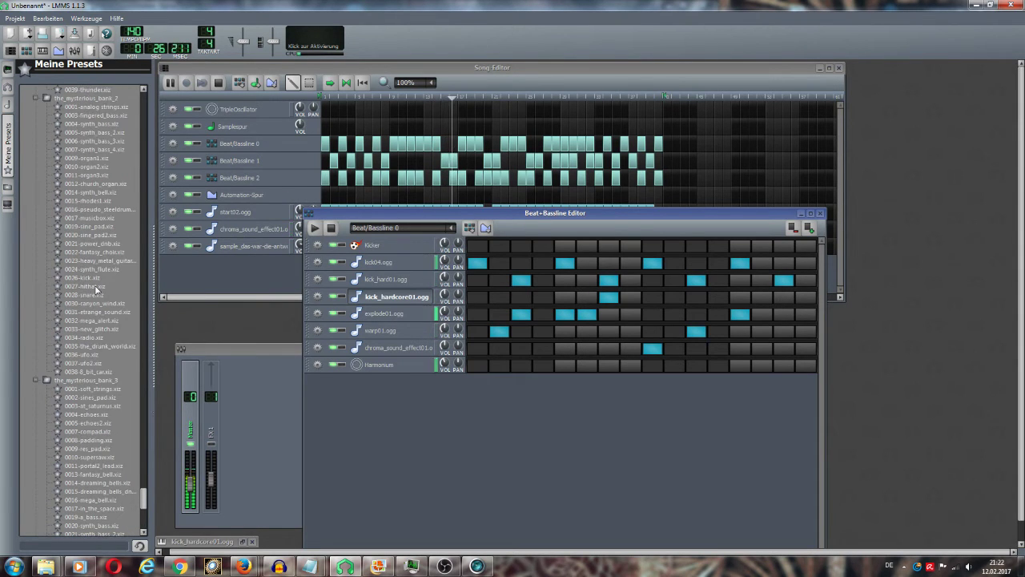
scroll(96, 290, "up", 1)
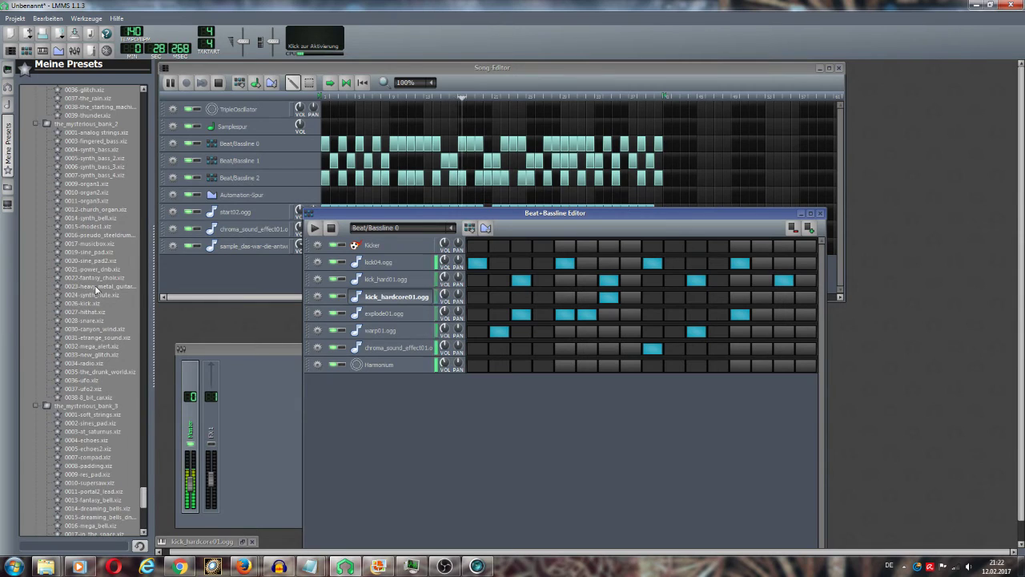
scroll(96, 290, "up", 4)
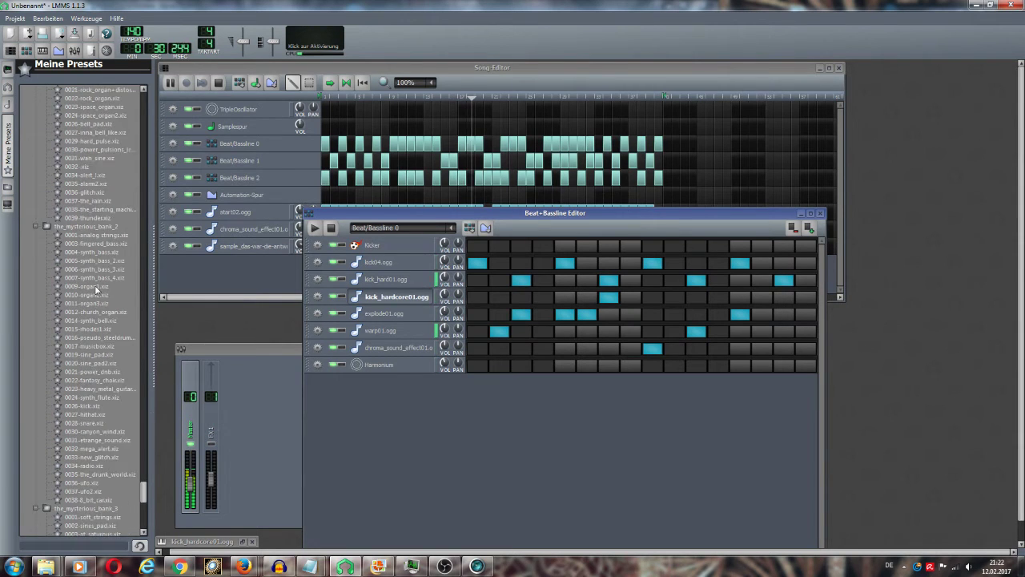
- Look back through the preset lists of the_mysterious_bank_2, the_mysterious_bank and the bank before them for another sound
scroll(94, 288, "up", 1)
scroll(95, 288, "up", 1)
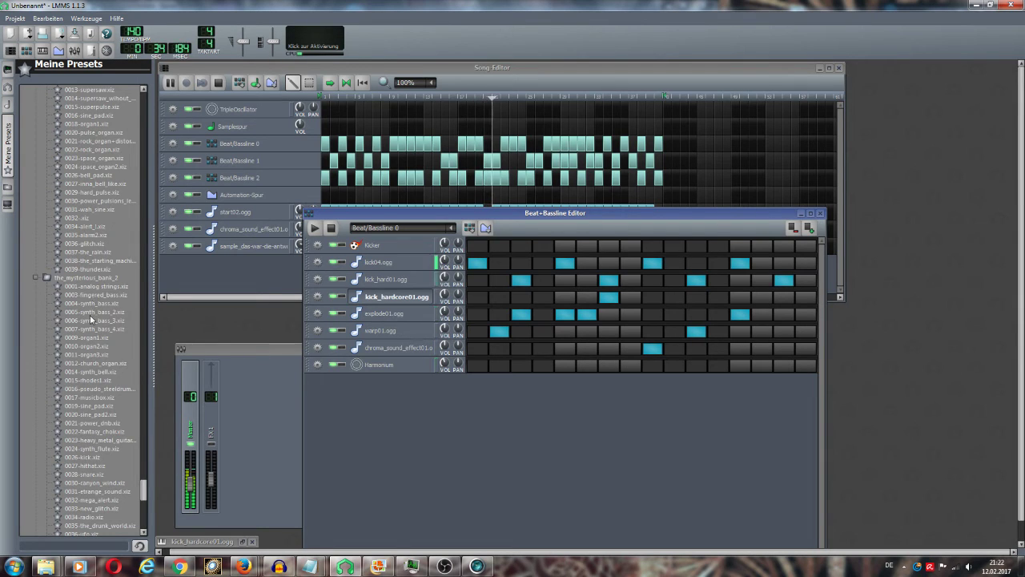
scroll(90, 315, "up", 1)
scroll(91, 316, "up", 1)
scroll(105, 347, "up", 1)
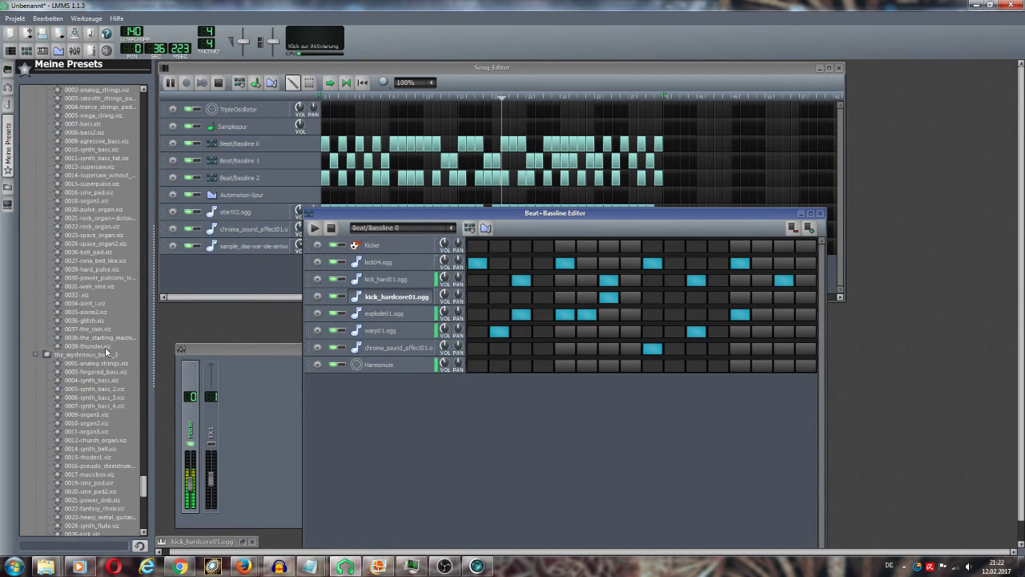
scroll(104, 347, "up", 1)
scroll(107, 356, "up", 1)
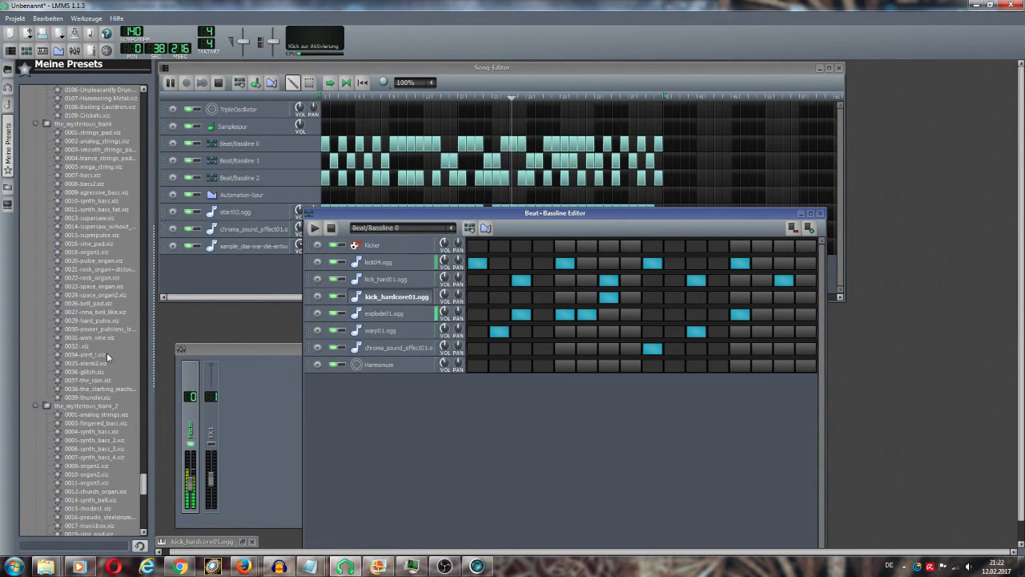
scroll(106, 356, "up", 1)
scroll(107, 357, "up", 1)
scroll(107, 356, "up", 1)
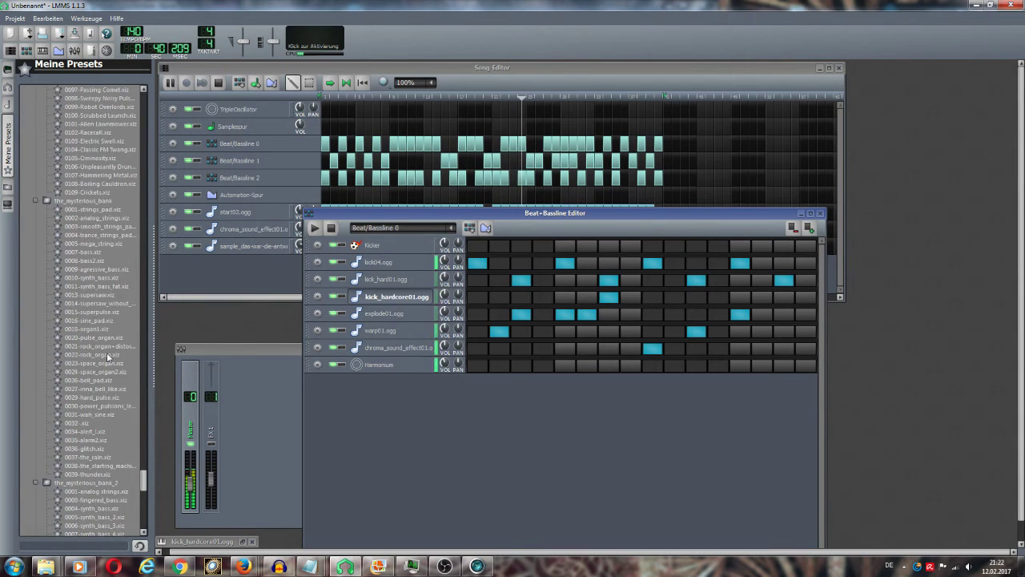
scroll(106, 352, "up", 3)
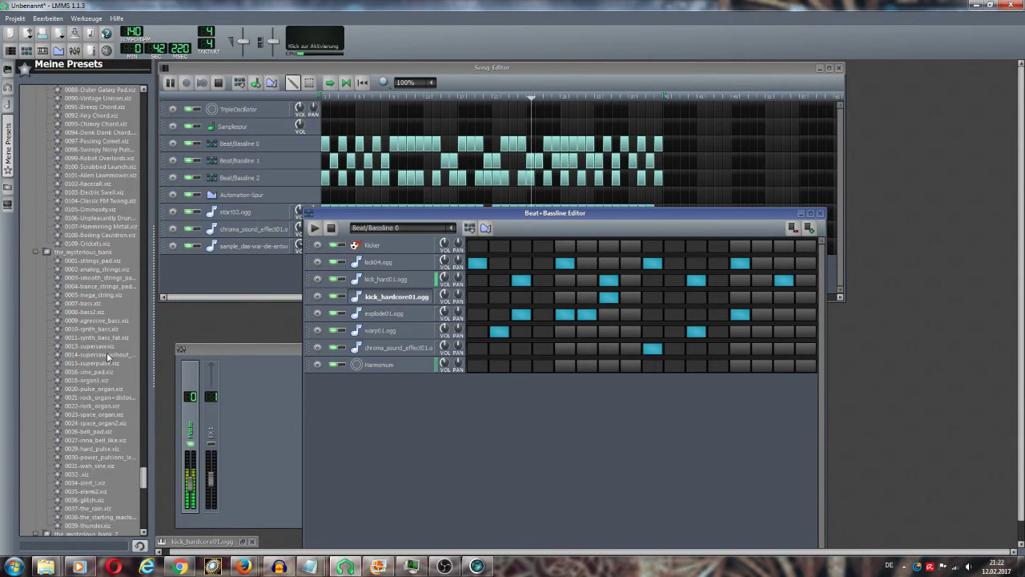
scroll(107, 355, "up", 1)
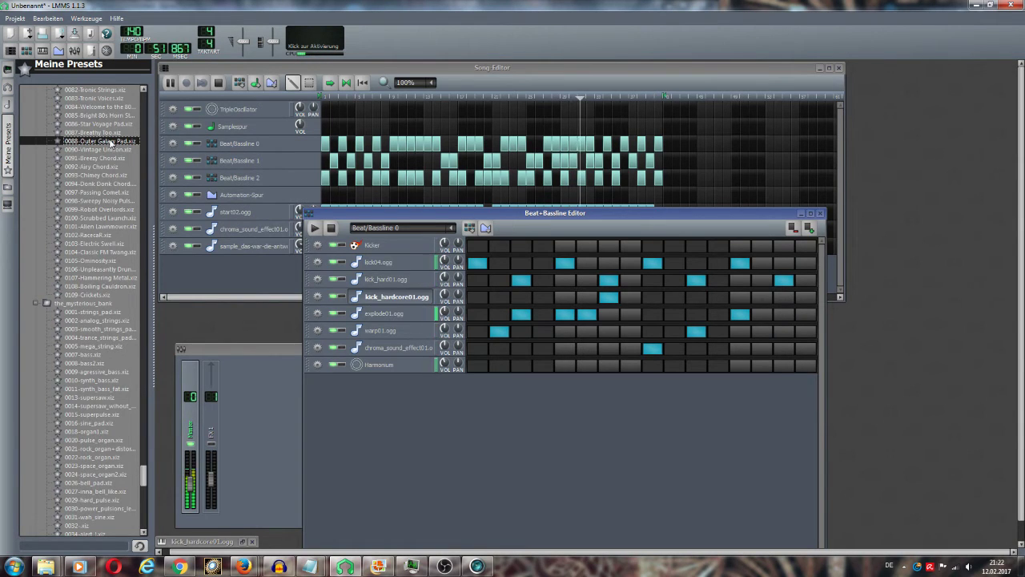
- Add the 0088-Outer Galaxy Pad preset as a soloed track in the Song Editor and open its instrument settings
left_click_drag(176, 271, 178, 271)
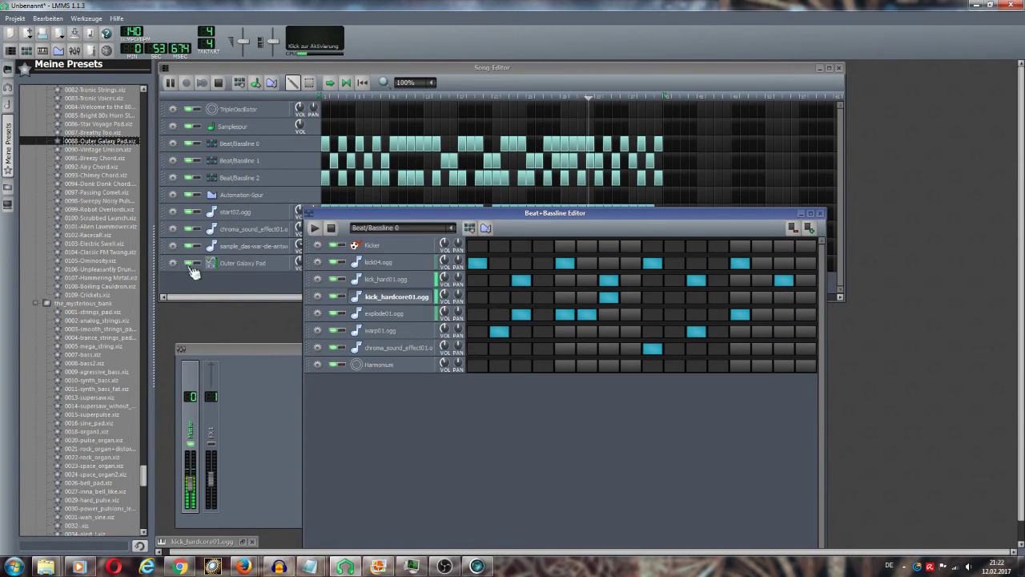
left_click(197, 266)
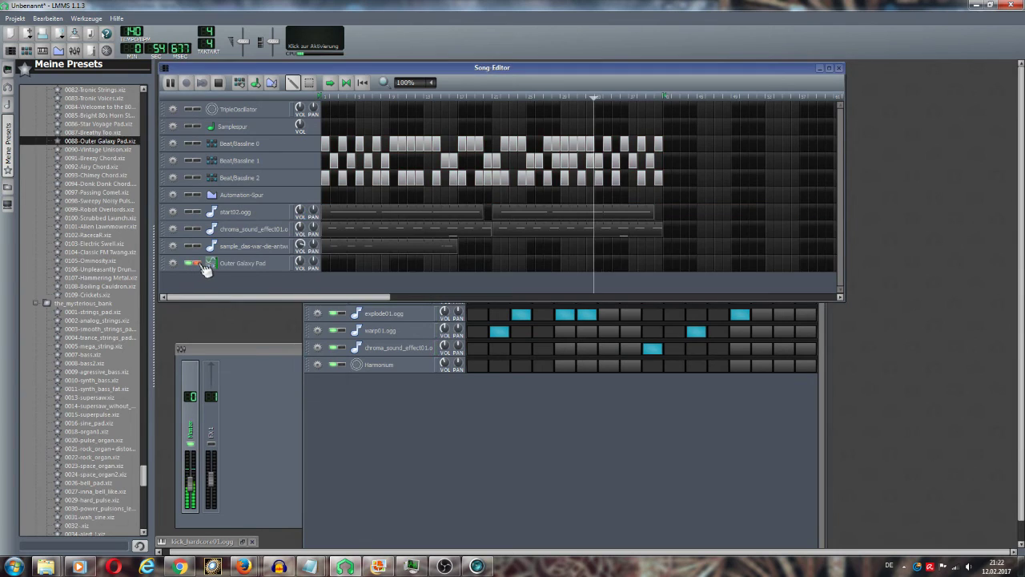
left_click(253, 269)
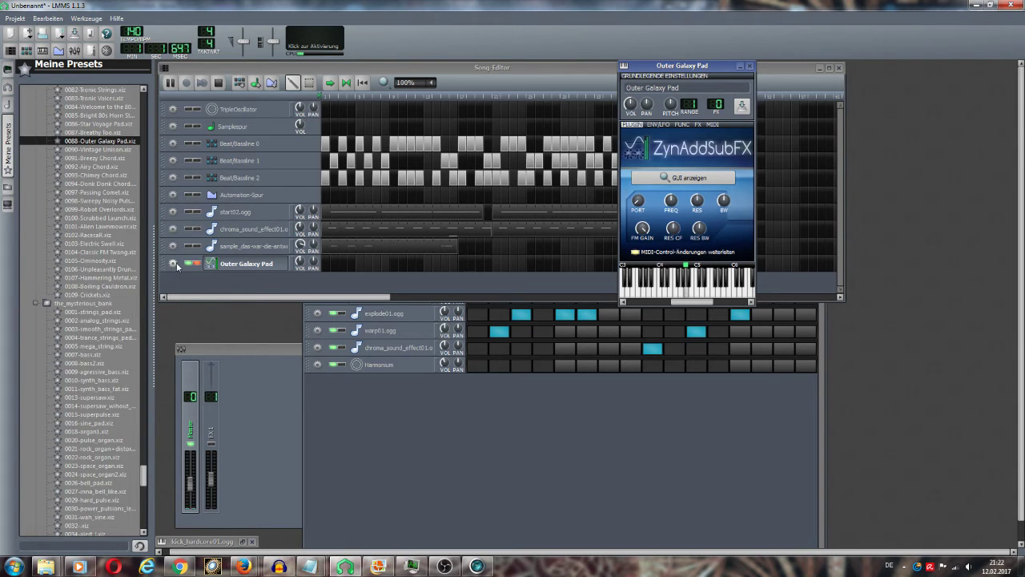
- Preview the 0090-Vintage Unison and 0087-Breathy Too presets alternately for comparison
left_click(96, 150)
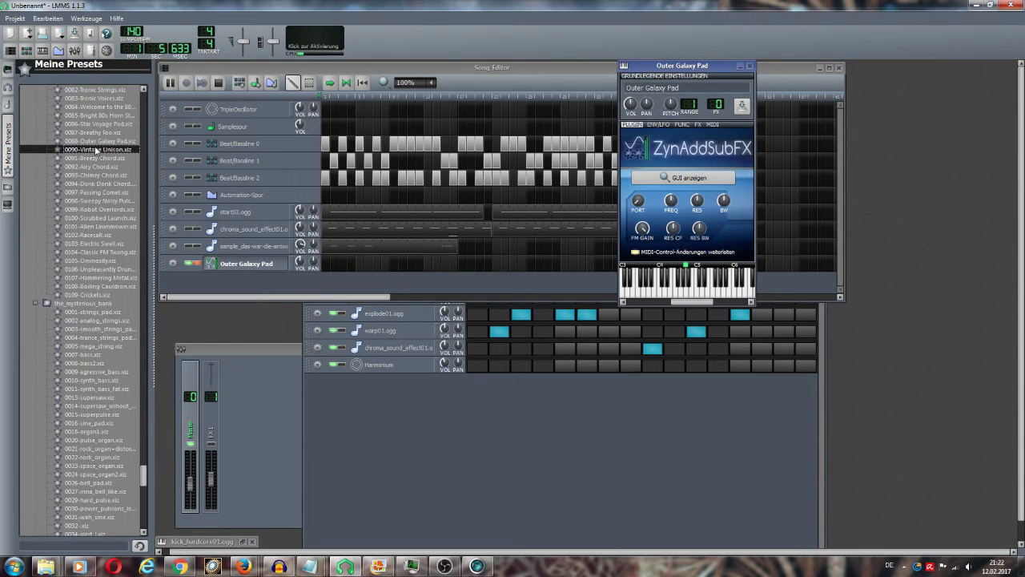
left_click(110, 133)
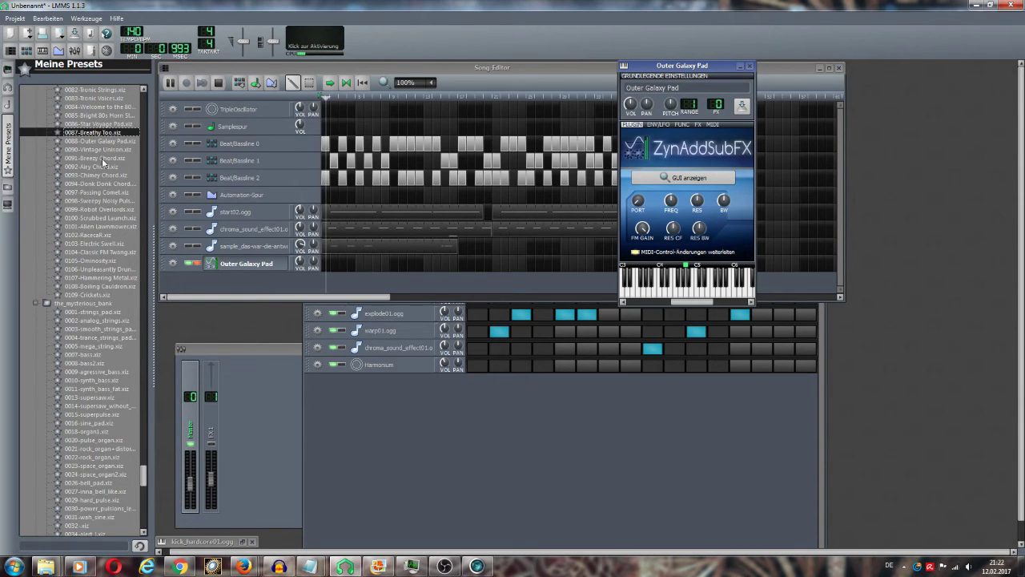
left_click(104, 150)
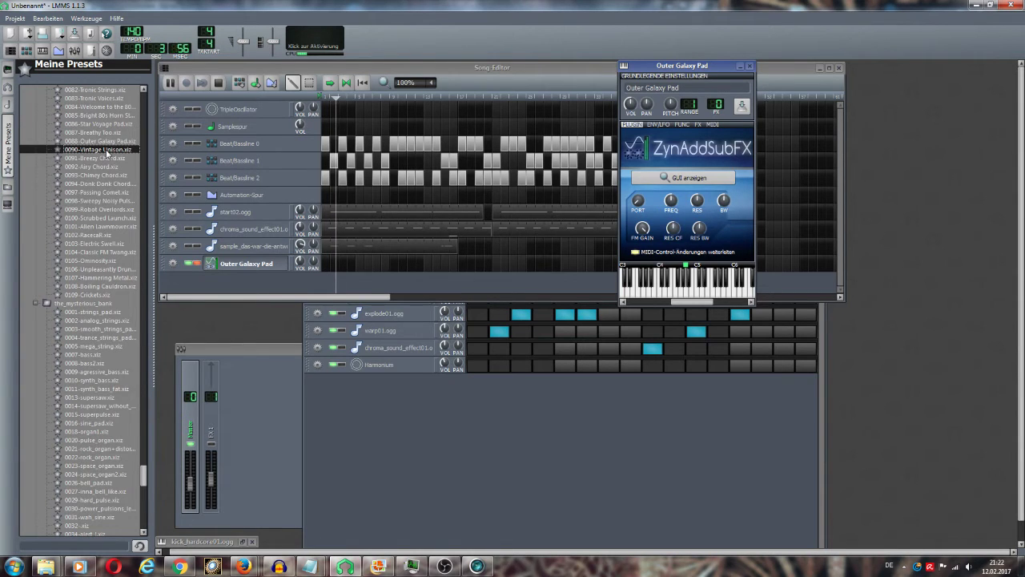
left_click(115, 133)
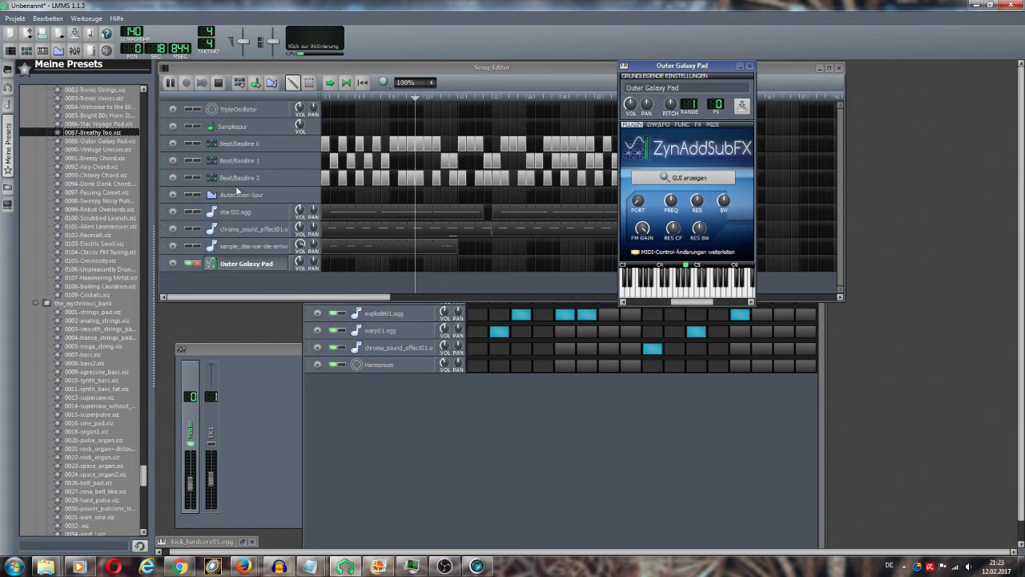
- Add a new beat/bassline track to the Song Editor and move it directly below Beat/Bassline 2
left_click(236, 85)
left_click(172, 280)
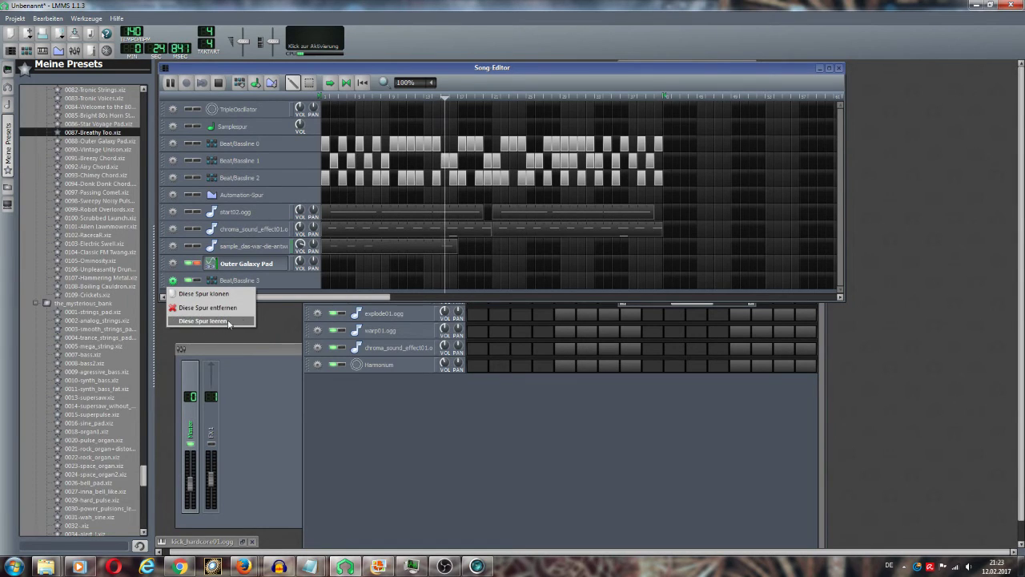
left_click(273, 319)
left_click_drag(162, 280, 173, 192)
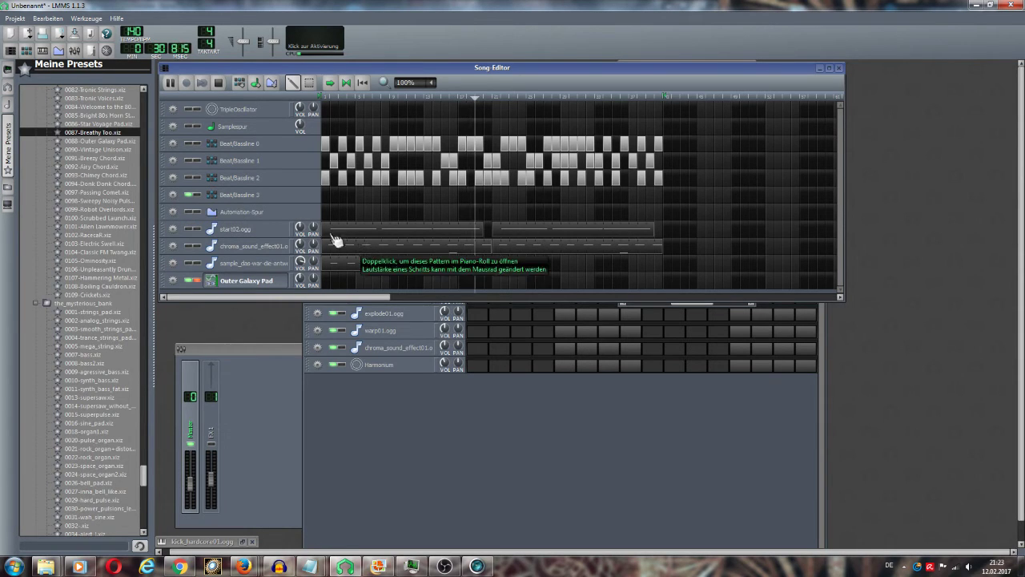
- Add the 0087-Breathy Too preset as a track in the Beat+Bassline Editor for Beat/Bassline 3
left_click(383, 421)
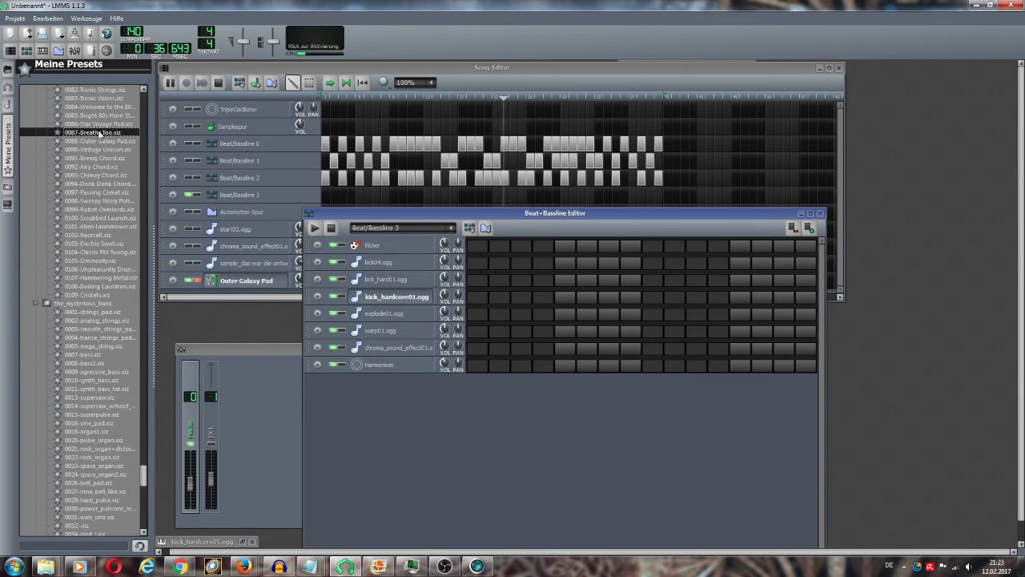
left_click(102, 143)
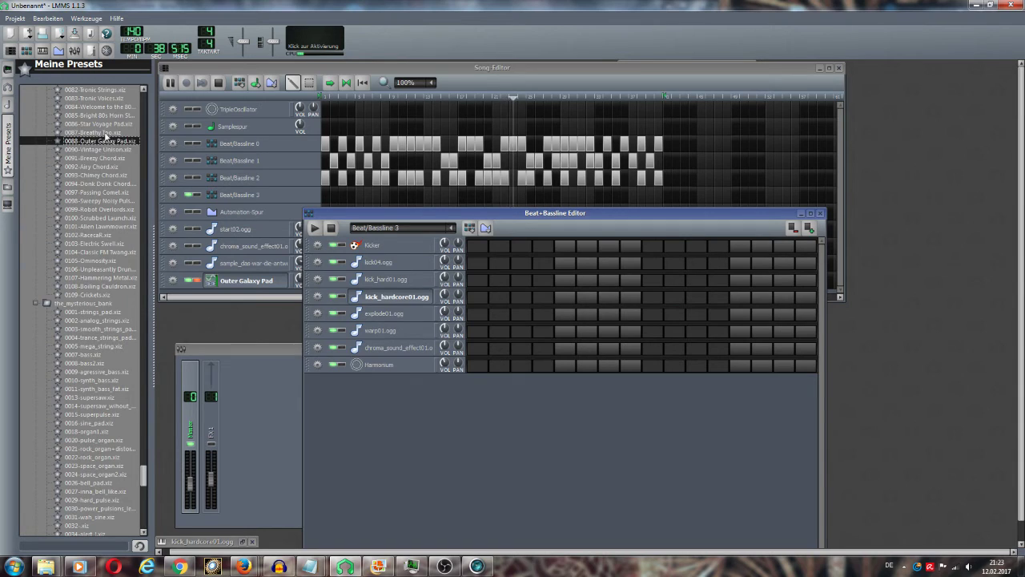
left_click_drag(101, 133, 339, 425)
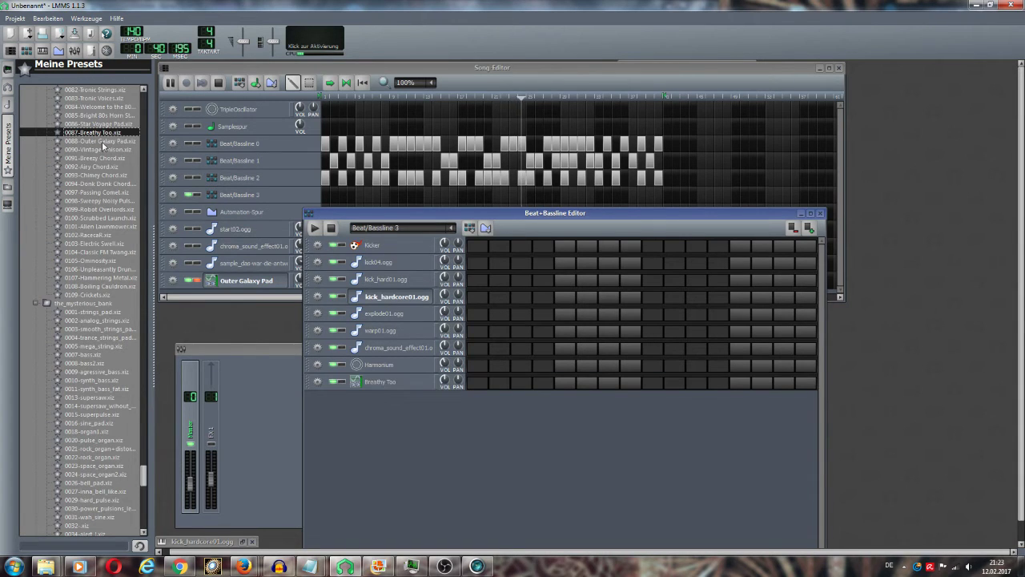
- Preview the 0088-Outer Galaxy Pad and 0087-Breathy Too presets again to compare their sounds
left_click(102, 142)
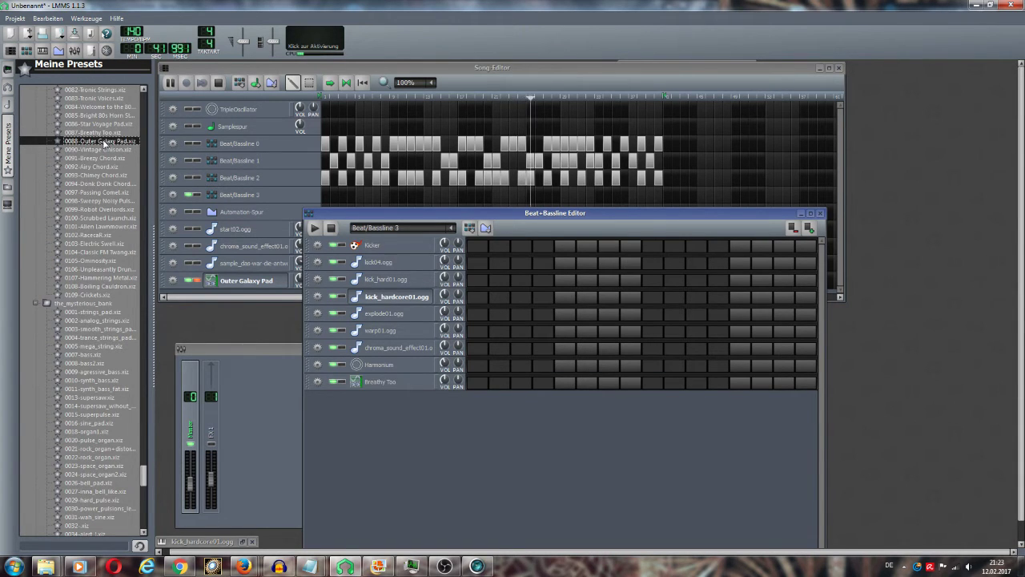
left_click(90, 133)
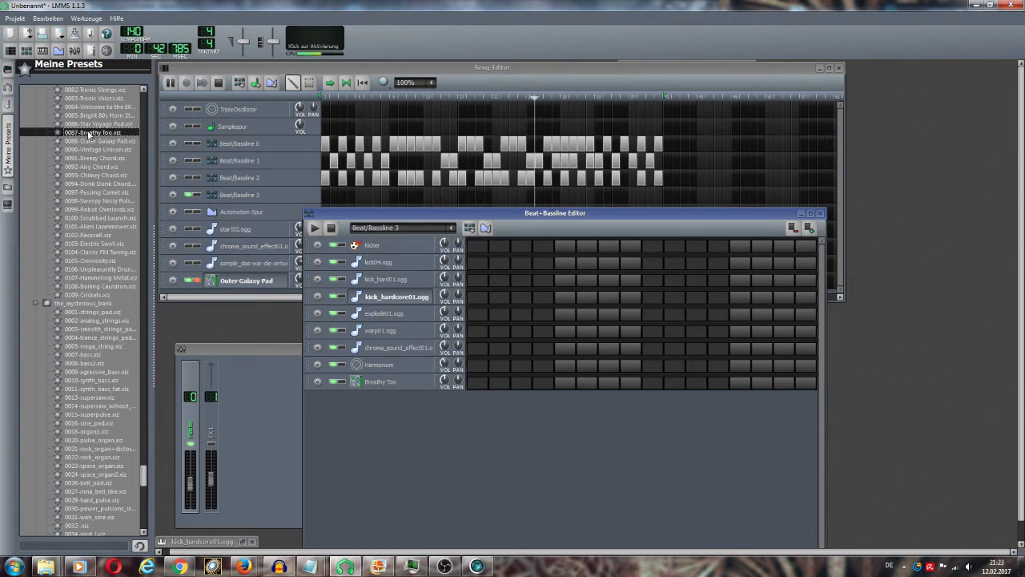
left_click(79, 141)
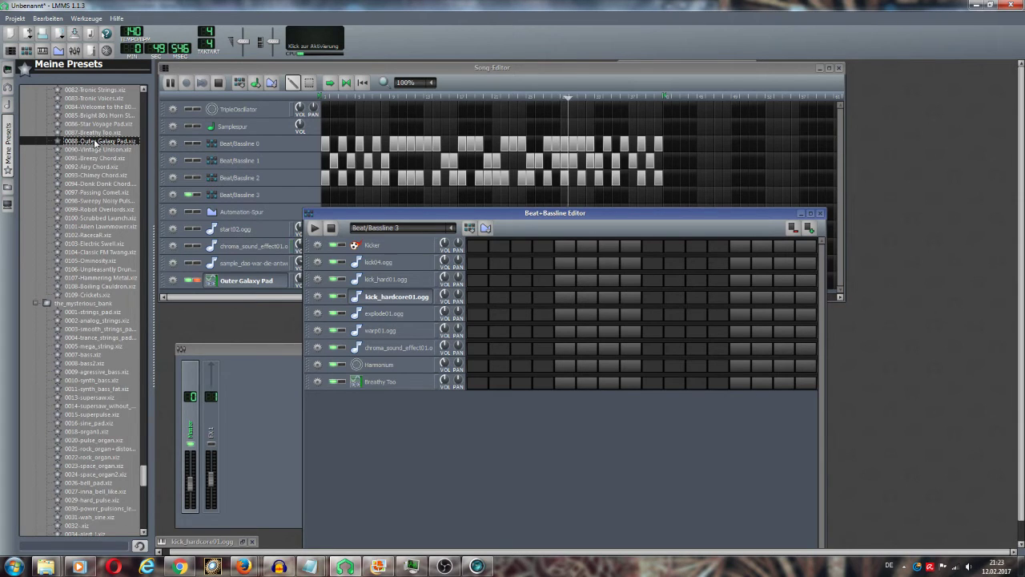
- Turn off solo on the Outer Galaxy Pad track and stop the song playback
left_click(206, 282)
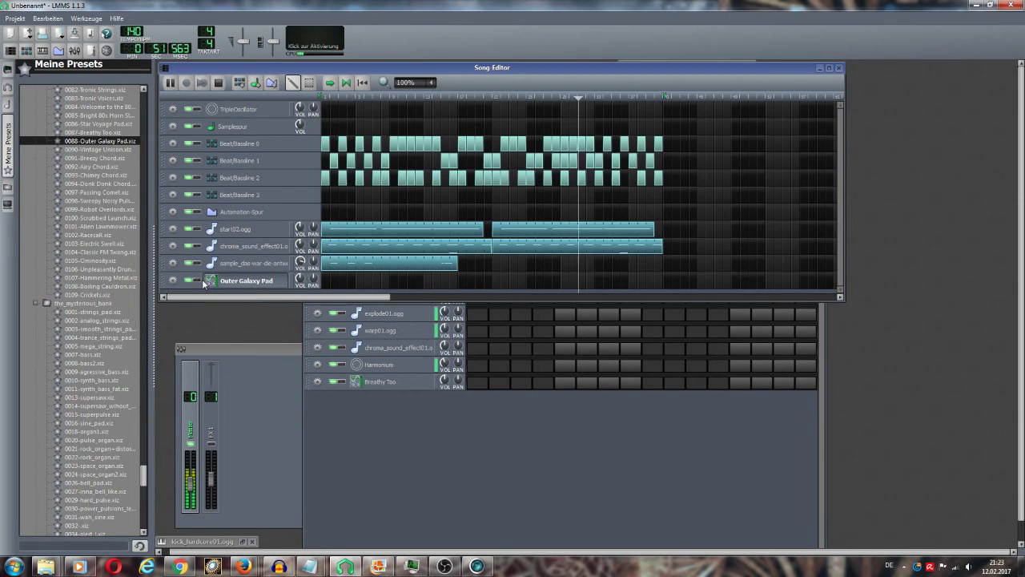
left_click(218, 84)
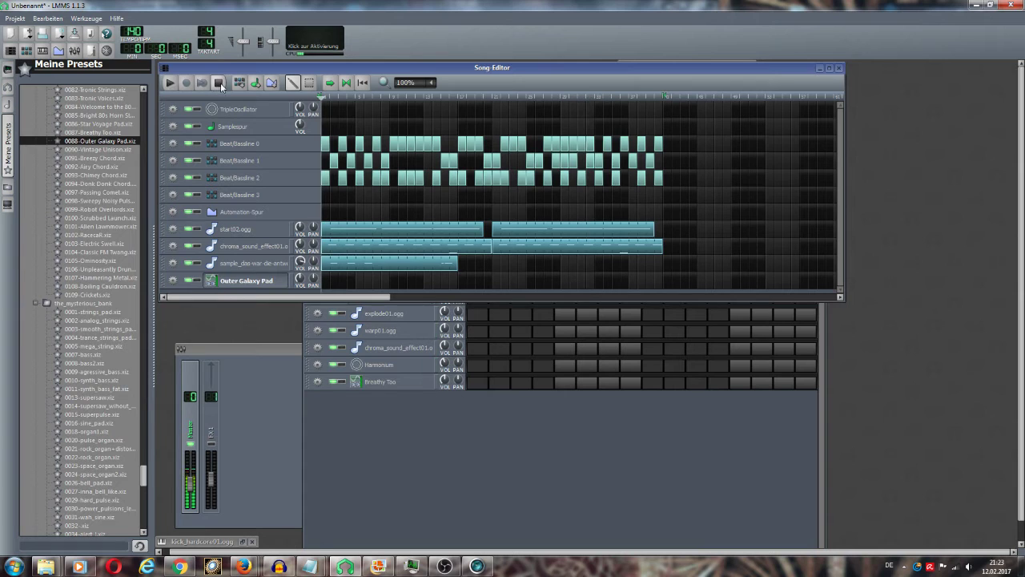
- Browse the ZynAddSubFX preset banks from Arpeggios to the_mysterious_bank_4 and back to the pad and fifths presets
scroll(84, 142, "up", 15)
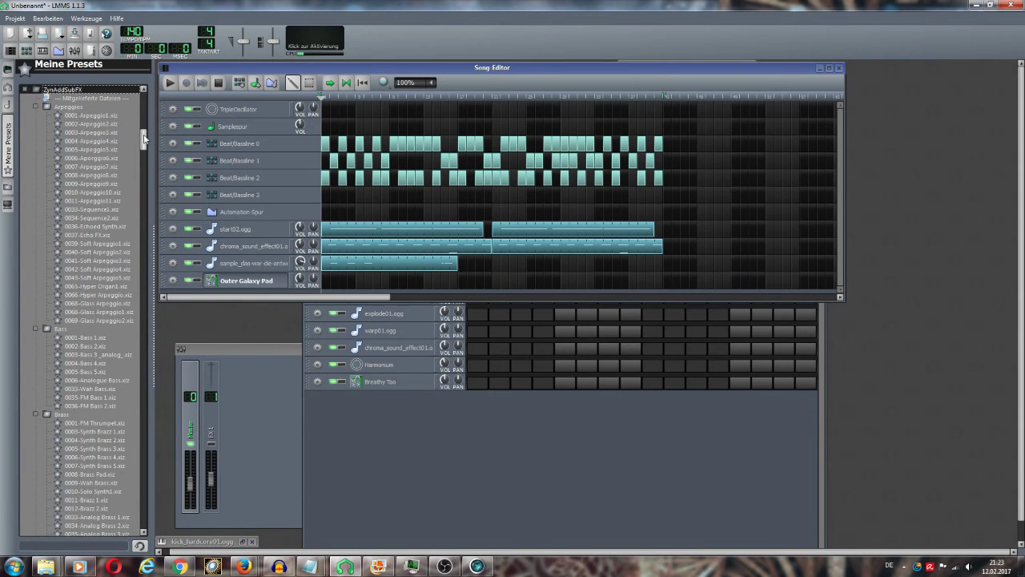
left_click_drag(144, 139, 127, 518)
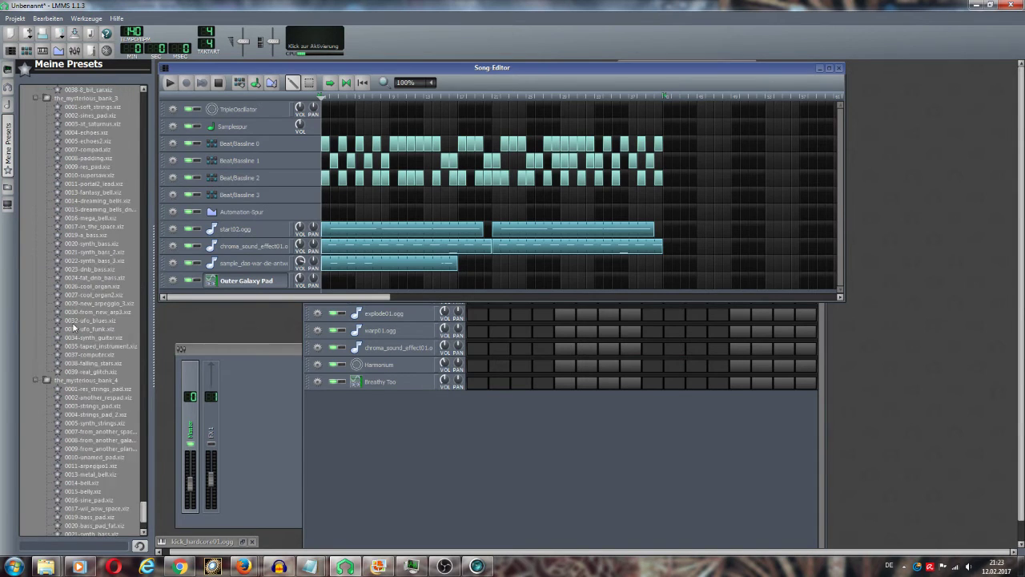
scroll(73, 321, "up", 13)
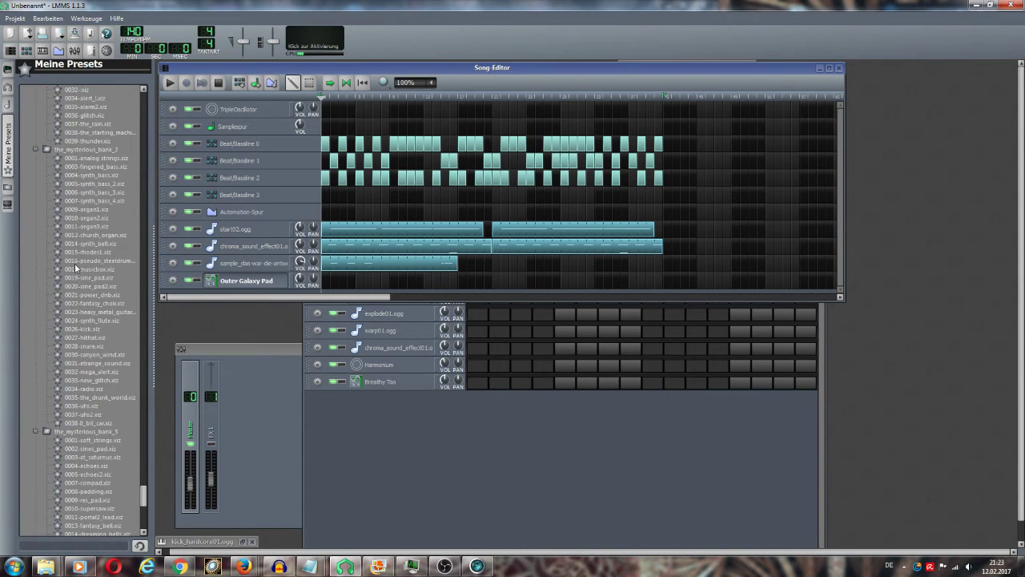
scroll(76, 269, "up", 20)
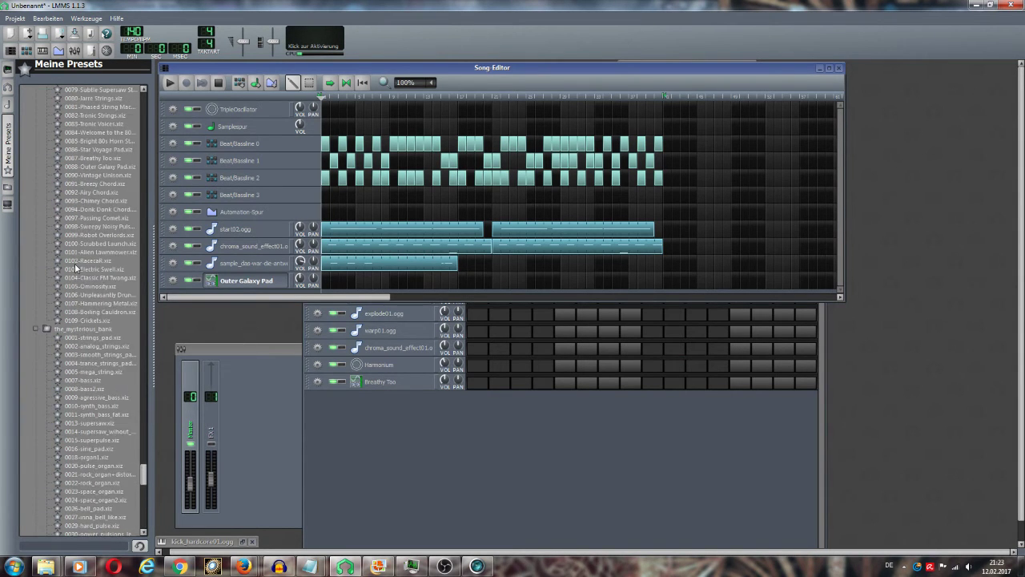
scroll(75, 262, "up", 17)
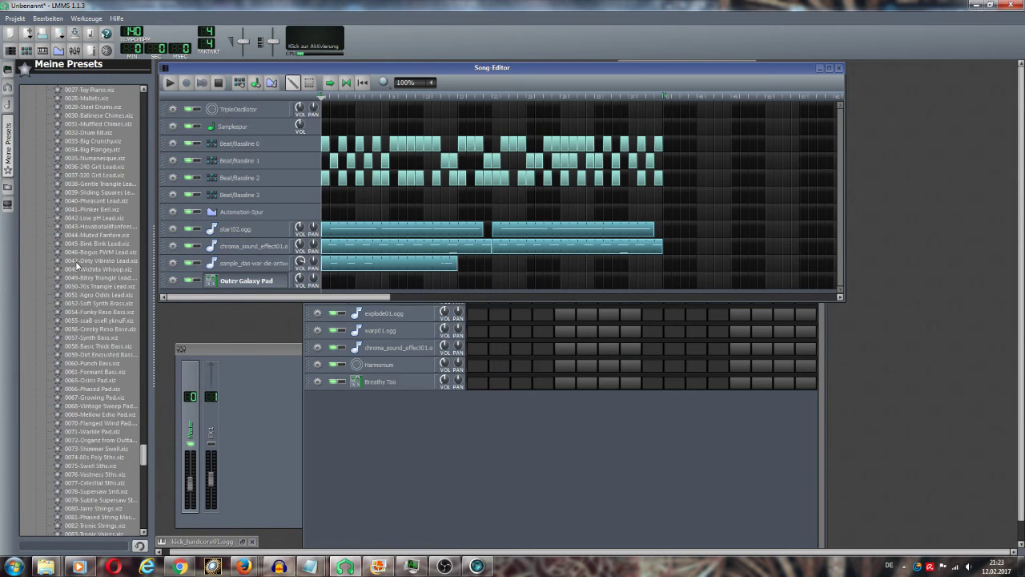
scroll(76, 264, "up", 11)
scroll(77, 263, "down", 19)
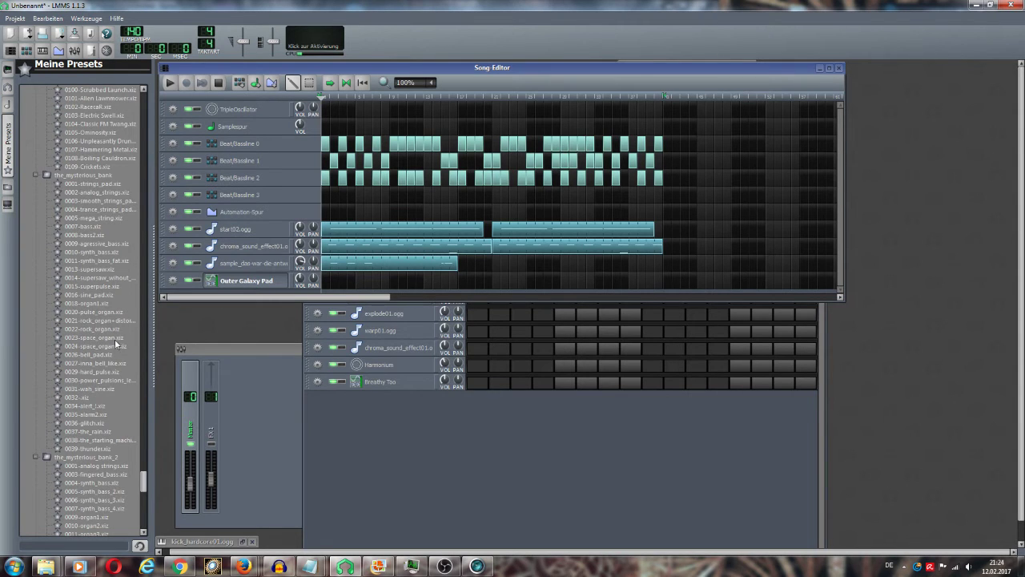
scroll(113, 373, "up", 10)
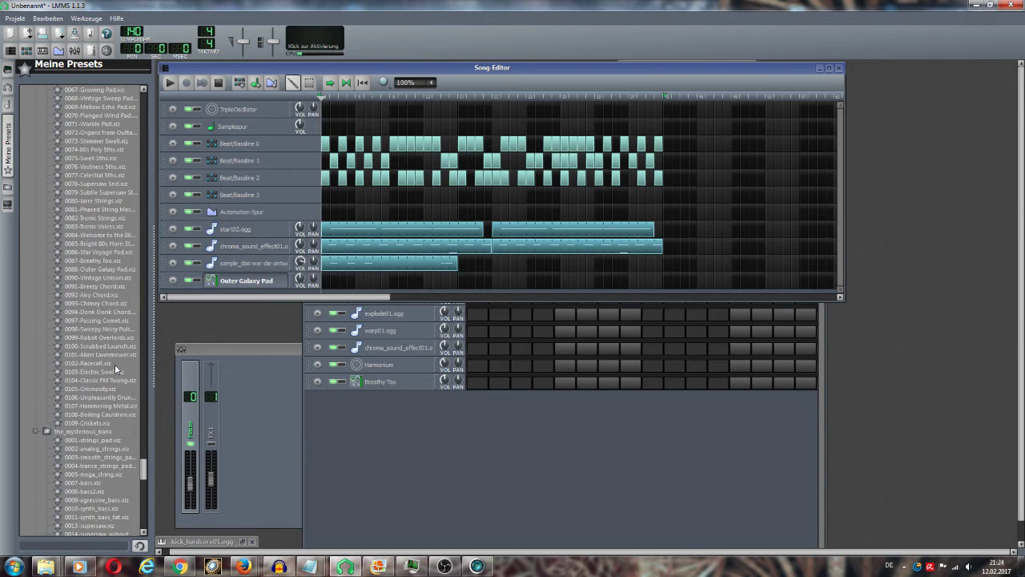
scroll(117, 364, "up", 7)
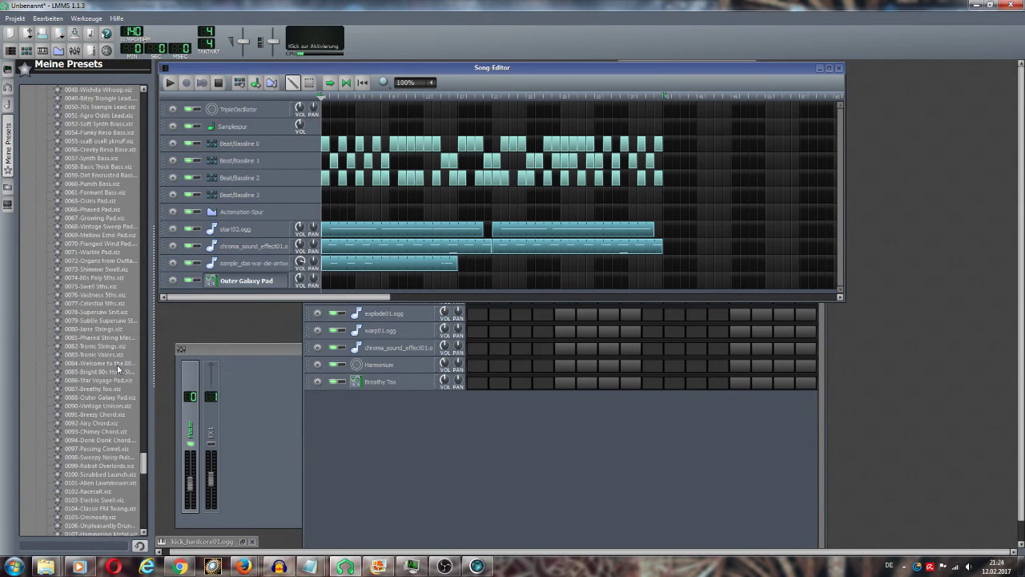
scroll(123, 364, "up", 1)
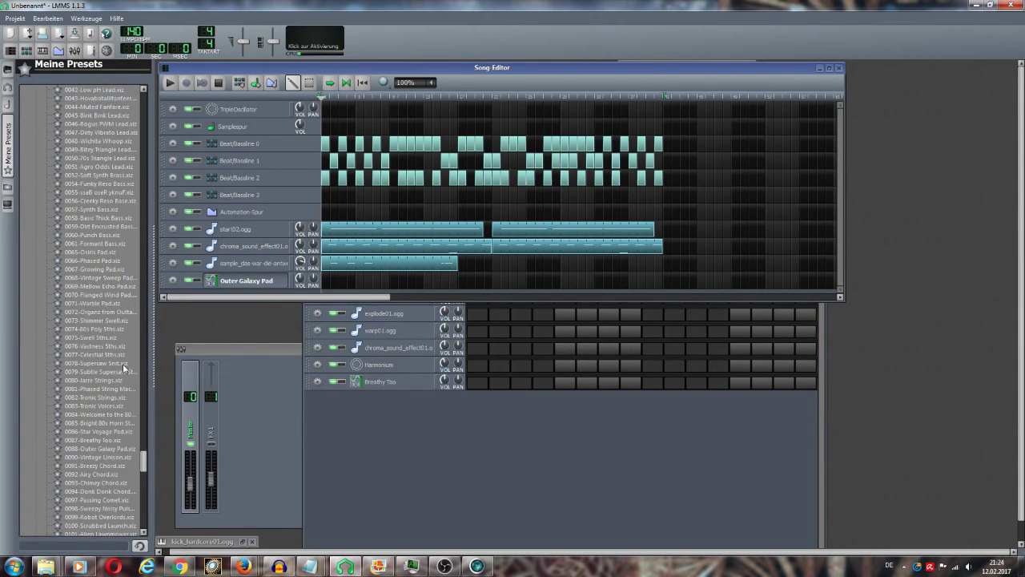
- Open the Breathy Too instrument settings and add the 0074-80s Poly 5ths preset as a Beat+Bassline Editor track
left_click(381, 384)
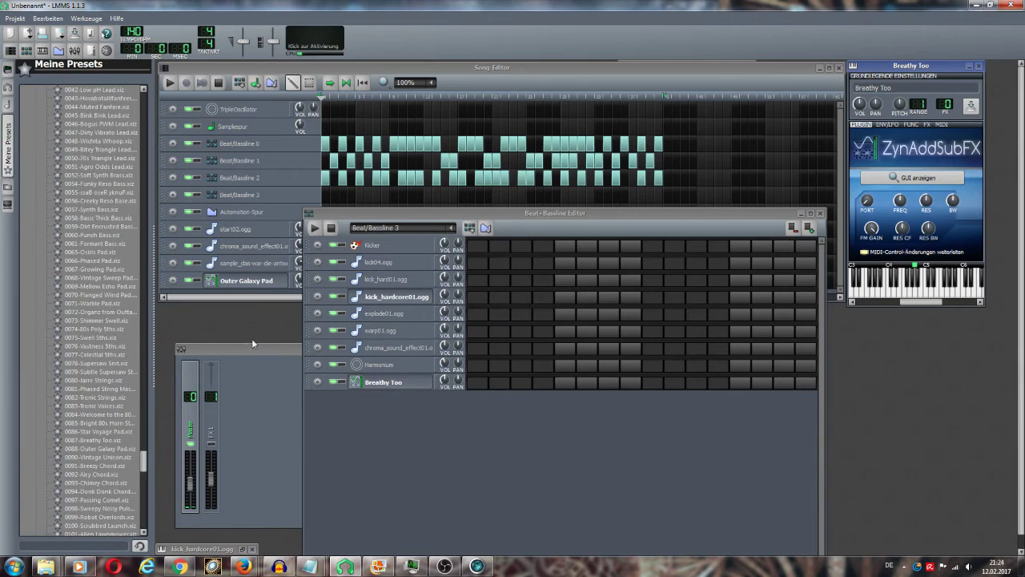
left_click(117, 330)
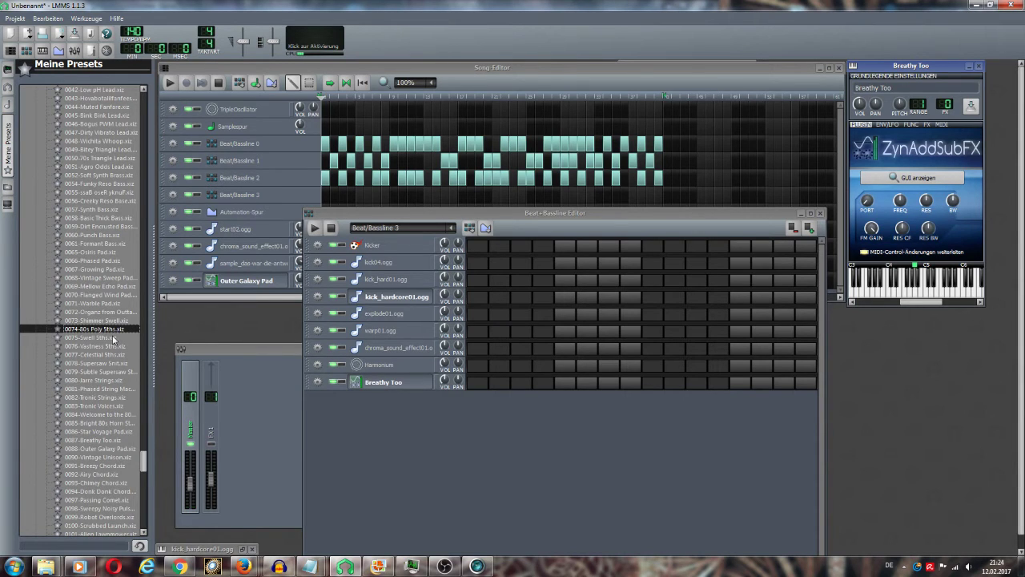
left_click_drag(117, 330, 441, 469)
- Place a Breathy Too note on step 1 and an 80s Poly 5ths note on step 3, with Beat/Bassline 3 playing
left_click(481, 383)
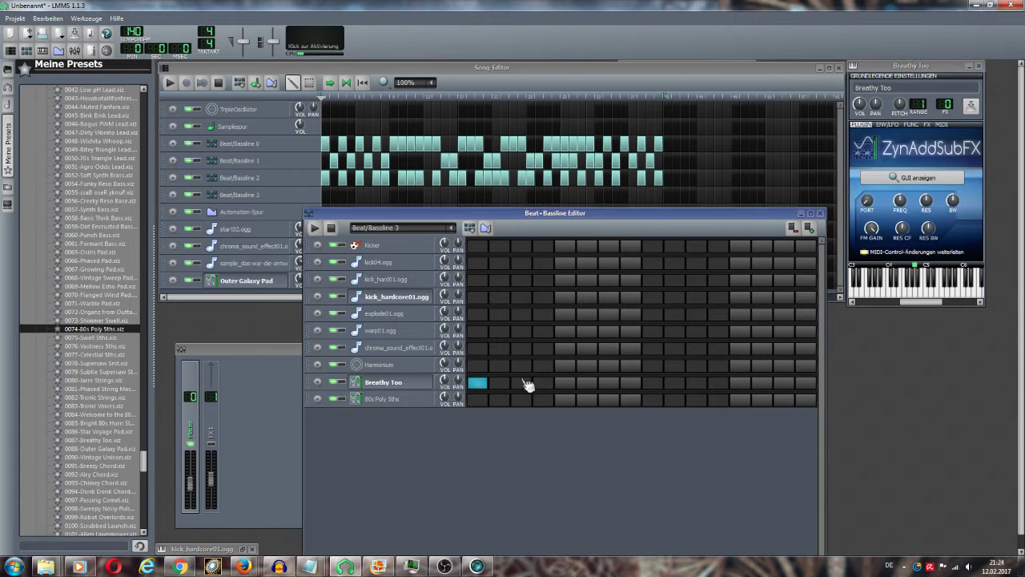
left_click(314, 229)
left_click(518, 402)
- Open the 80s Poly 5ths instrument settings, enable its arpeggio and raise the arpeggio time
left_click(397, 399)
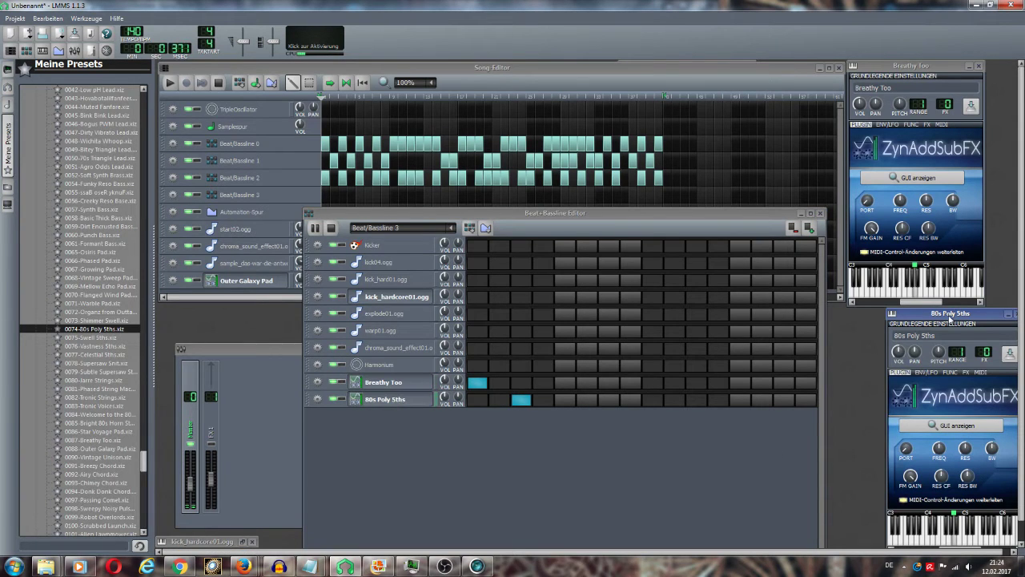
left_click_drag(951, 317, 455, 243)
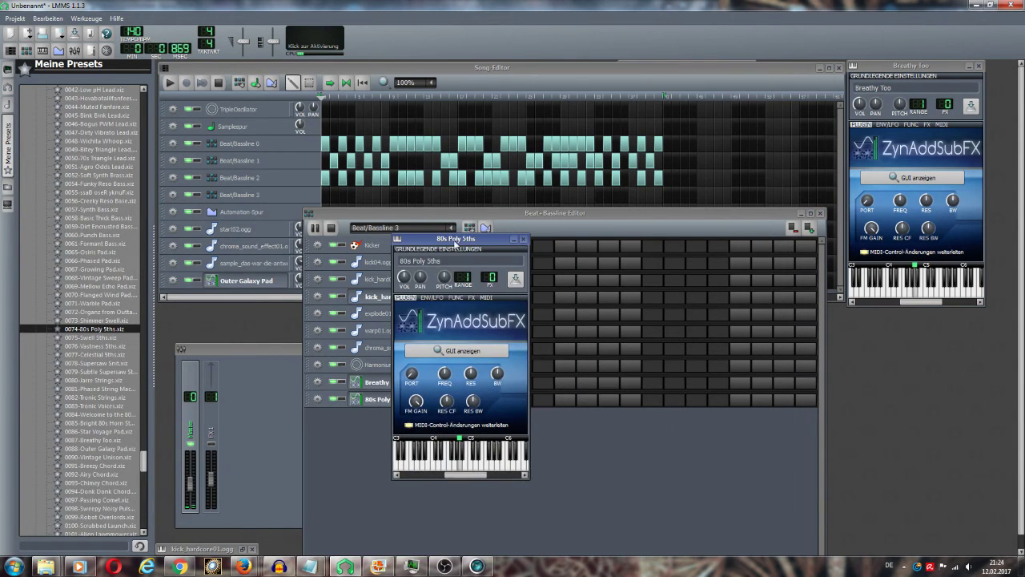
left_click(456, 297)
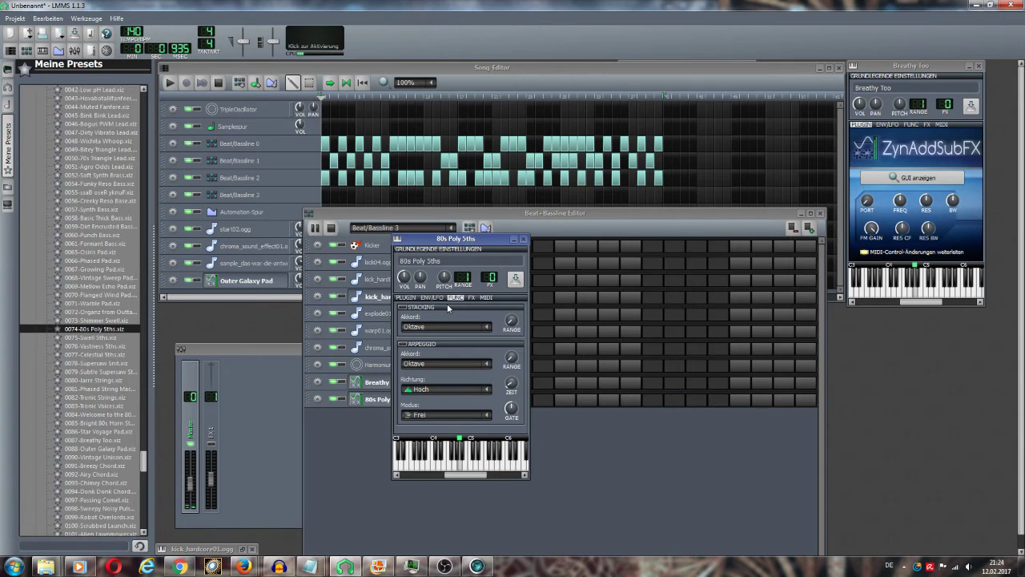
left_click(410, 344)
left_click(514, 392)
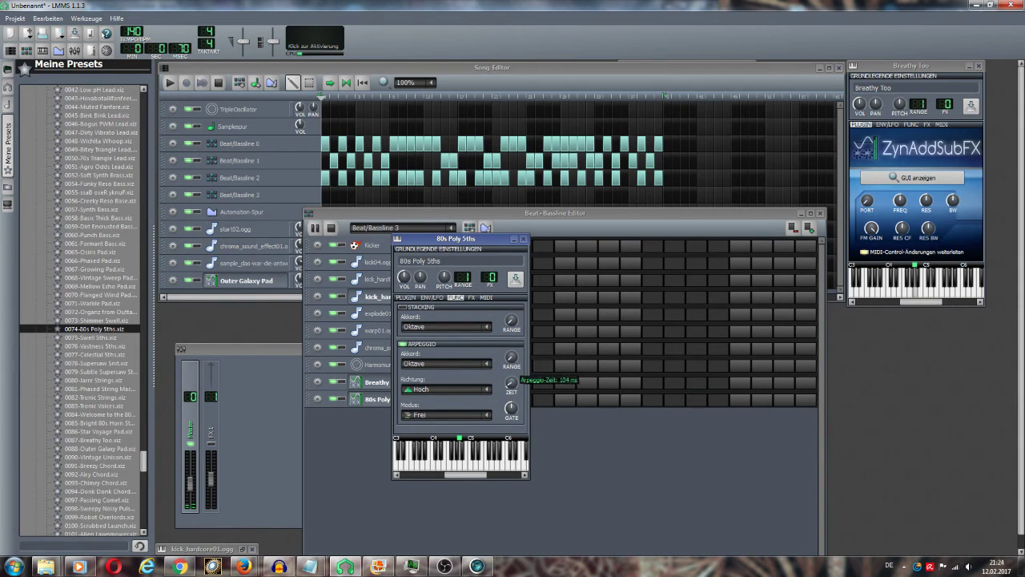
left_click_drag(514, 393, 514, 383)
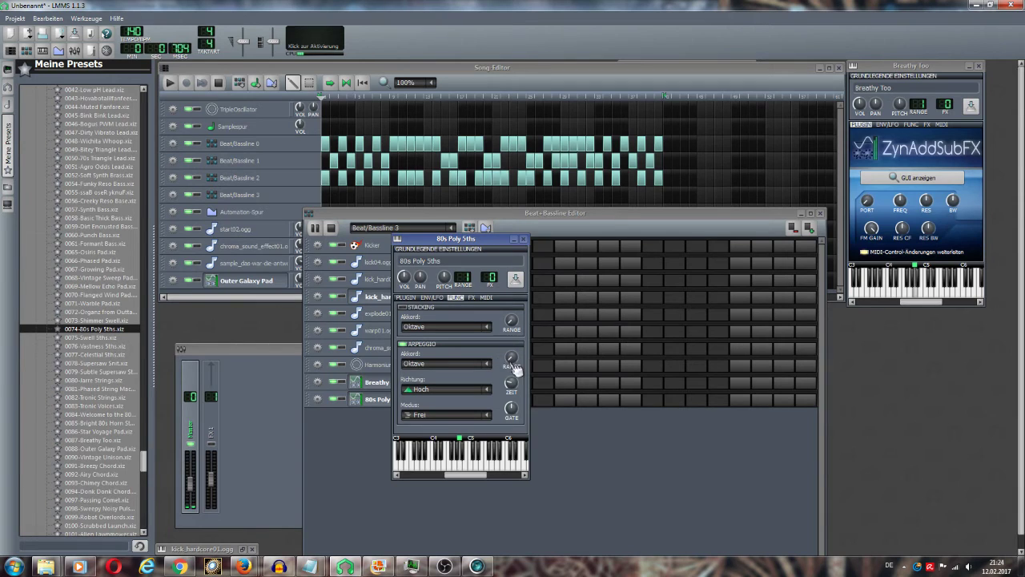
- Set the 80s Poly 5ths arpeggio range to 3 octaves and readjust the arpeggio time
left_click(511, 358)
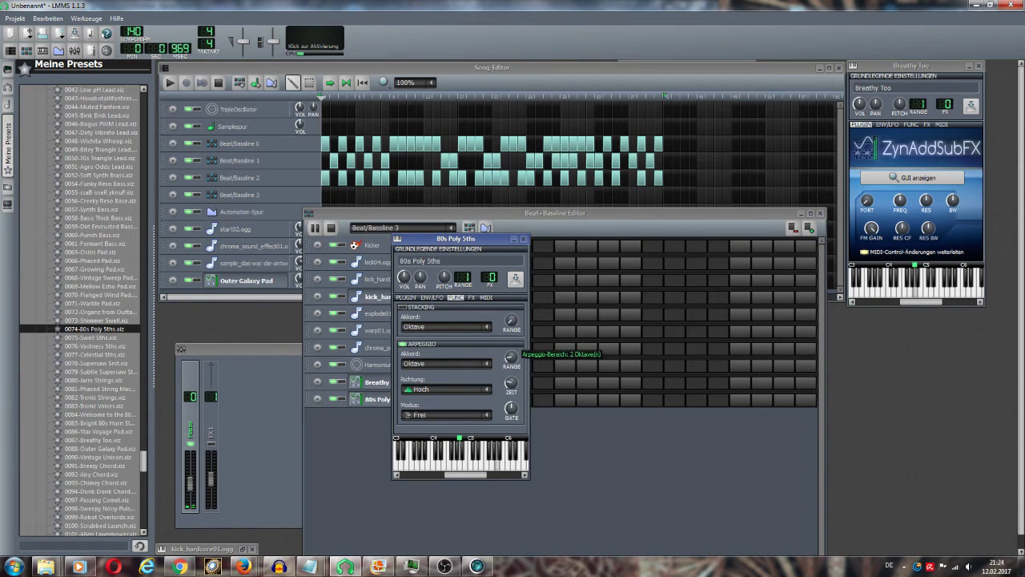
left_click_drag(511, 358, 511, 357)
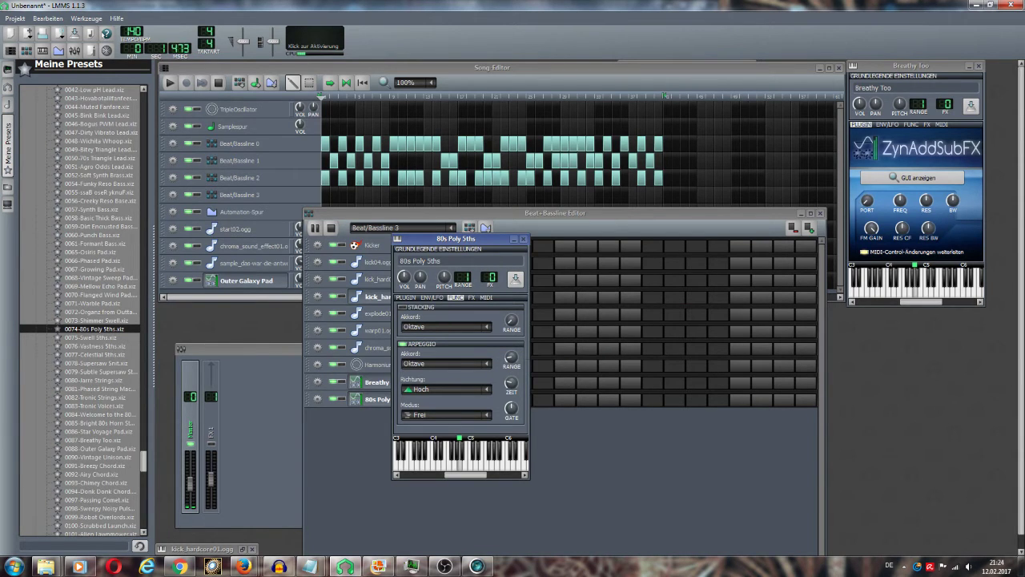
left_click(511, 361)
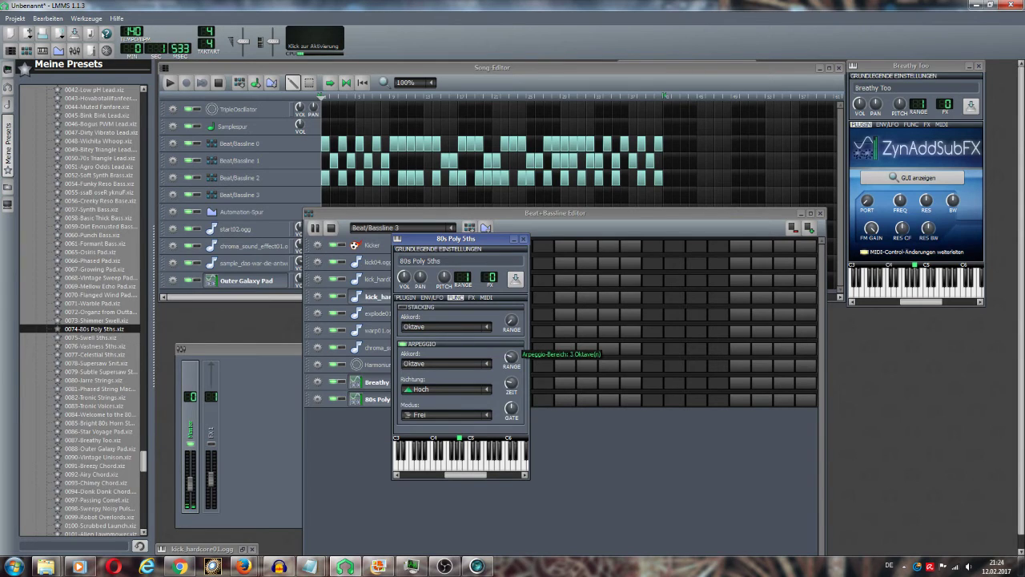
left_click_drag(512, 361, 515, 367)
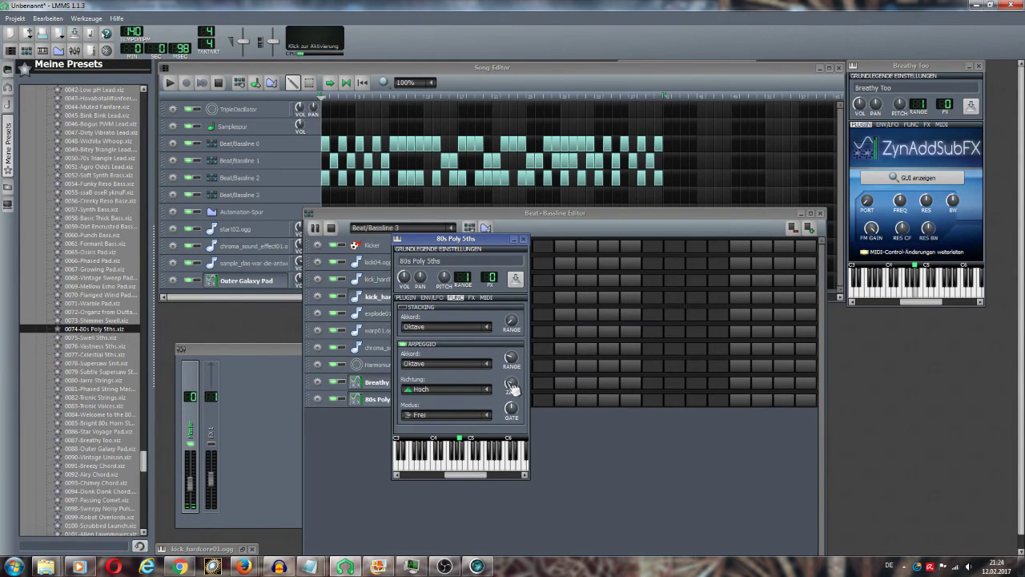
left_click(513, 387)
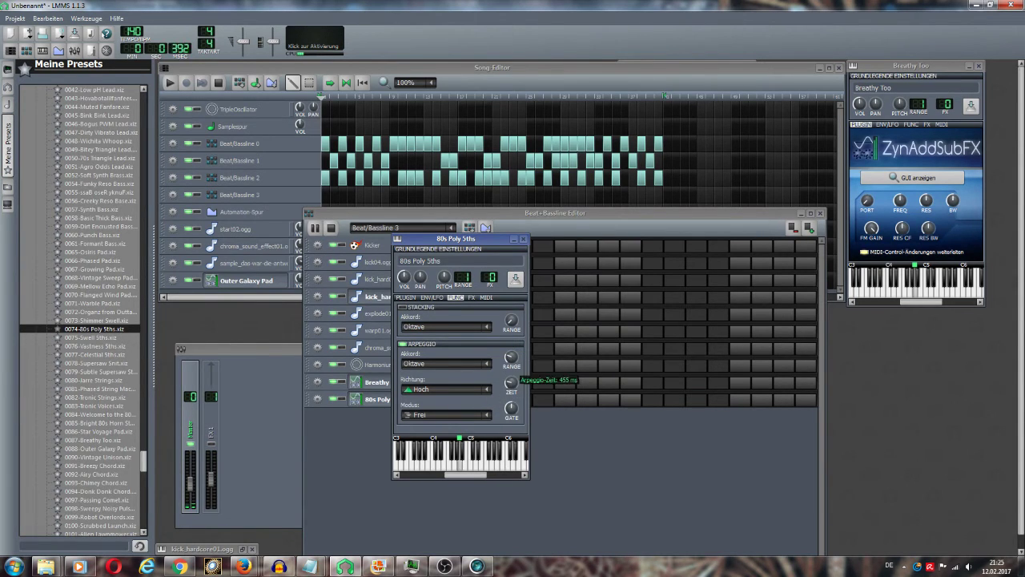
left_click_drag(513, 387, 514, 391)
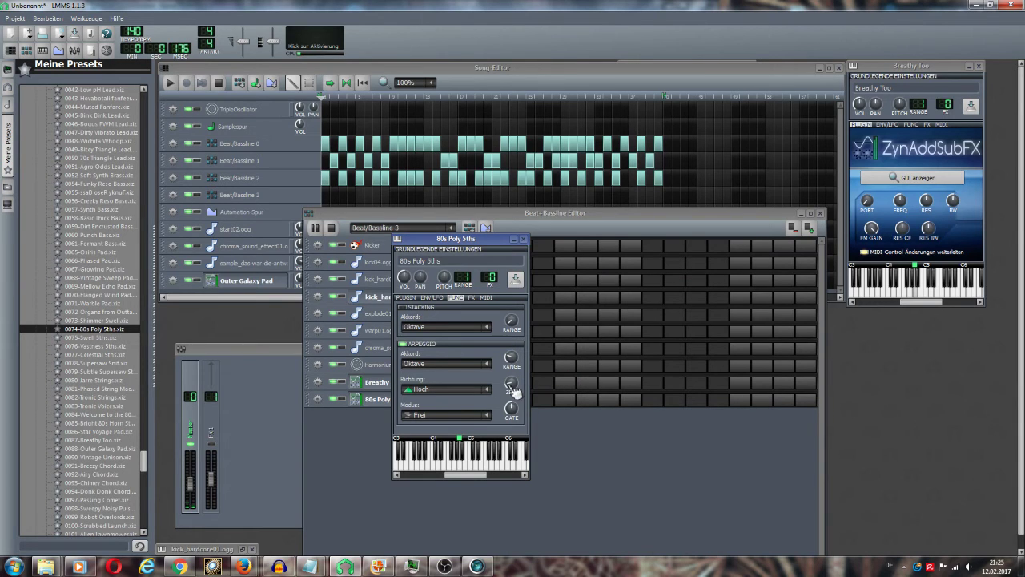
- Try the arpeggio direction Runter on 80s Poly 5ths, and settle on Hoch und runter
left_click(488, 388)
left_click(460, 415)
left_click(488, 389)
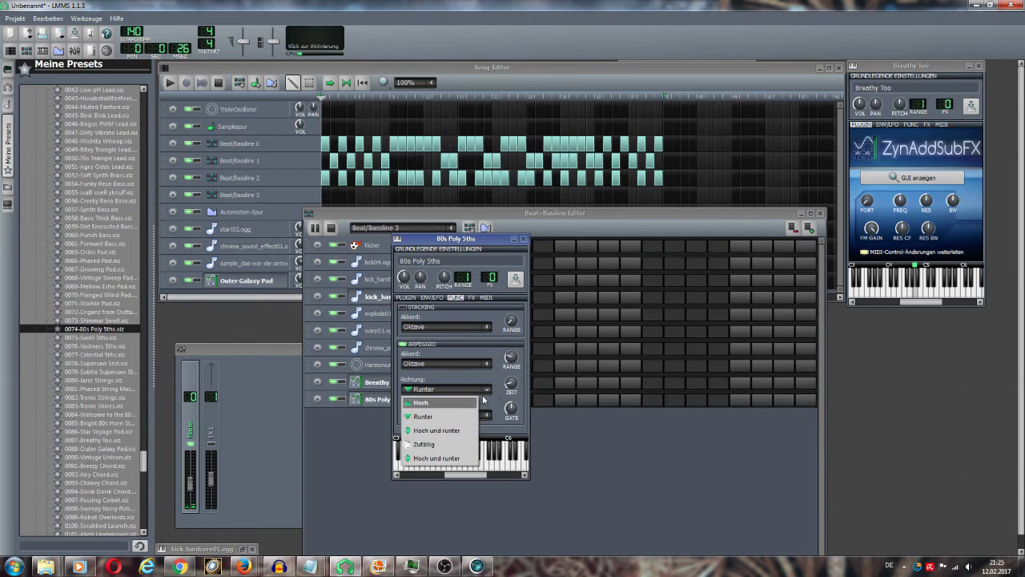
left_click(461, 431)
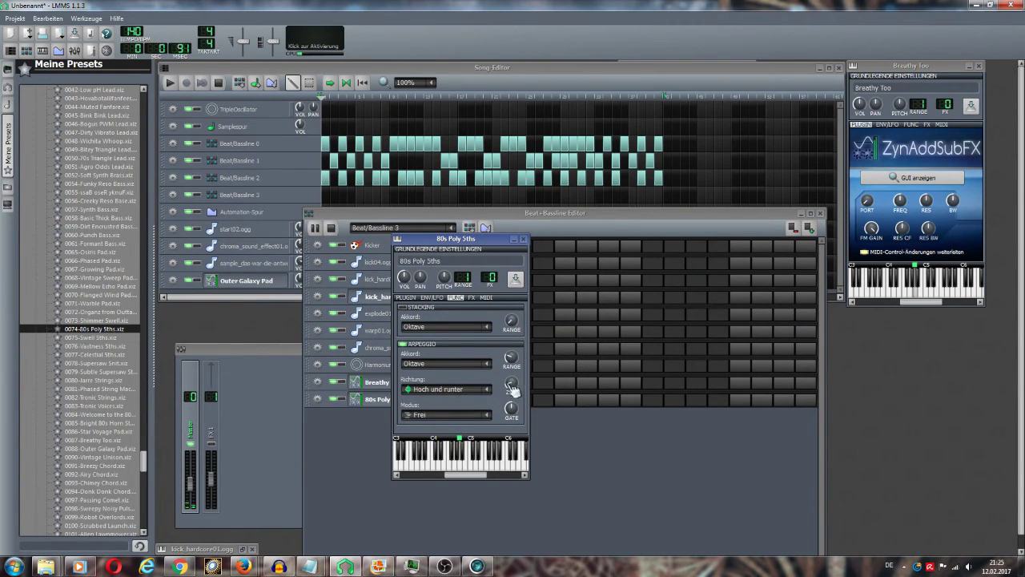
- Try the arpeggio chords Maj7#5 and 7 on 80s Poly 5ths, and settle on Blues
left_click(486, 364)
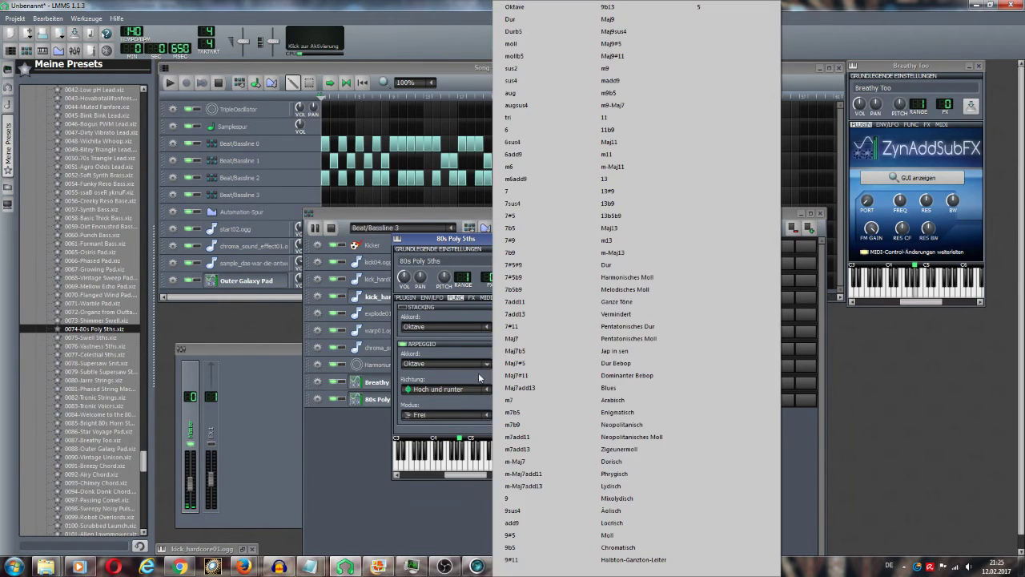
left_click(515, 367)
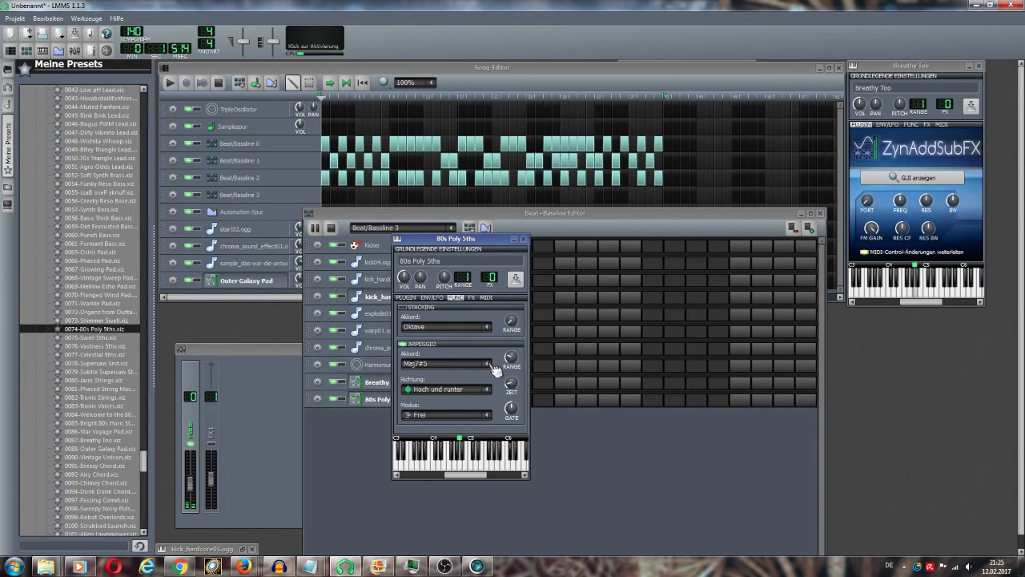
left_click(493, 363)
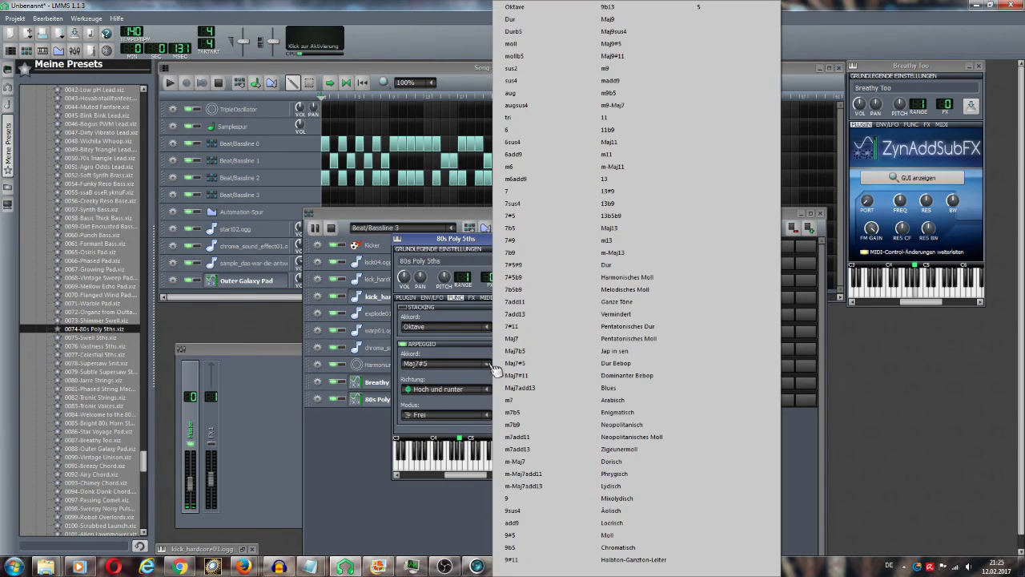
left_click(520, 189)
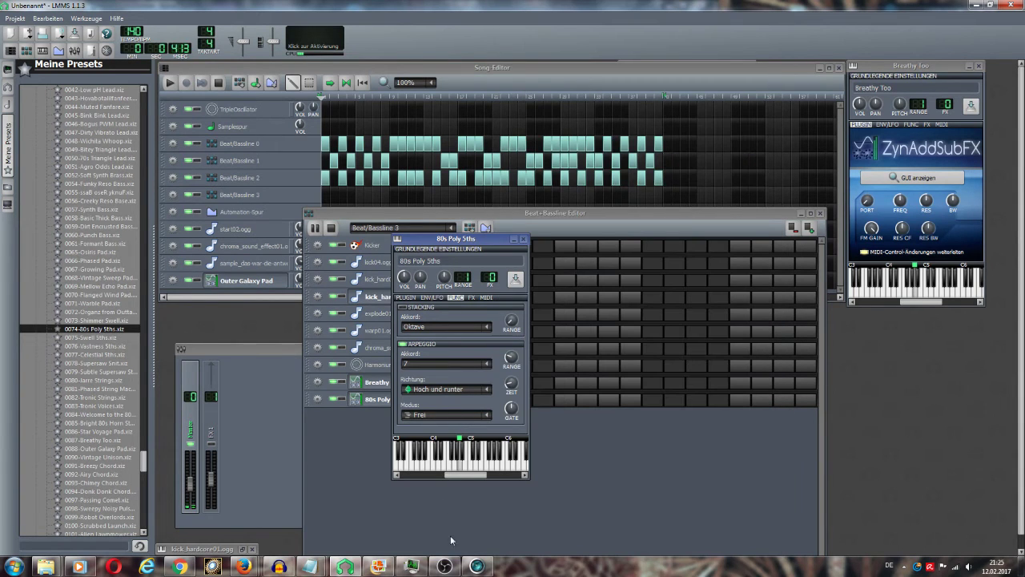
left_click(493, 364)
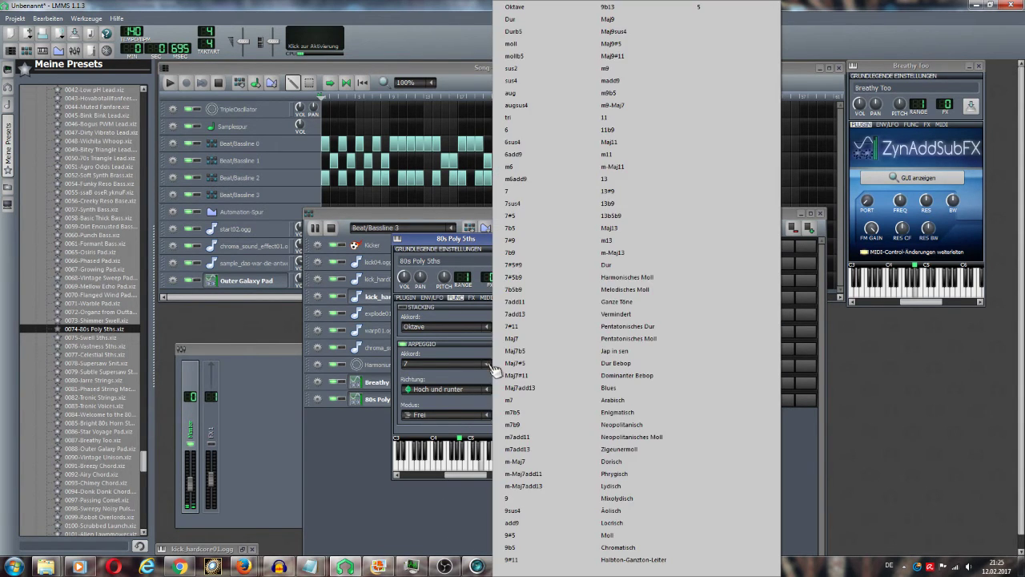
left_click(608, 387)
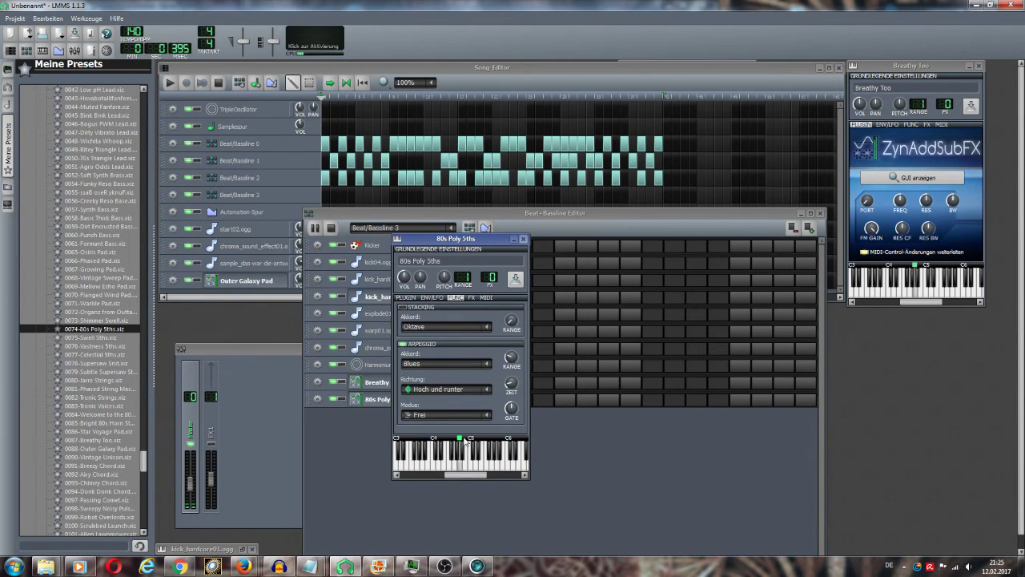
- Try a higher base note for 80s Poly 5ths, return it to just below C5 and close the instrument settings
mouse_move(466, 442)
left_mouse_down()
mouse_move(423, 446)
mouse_move(508, 434)
mouse_move(499, 440)
left_mouse_up()
left_click_drag(497, 439, 466, 443)
left_click(524, 239)
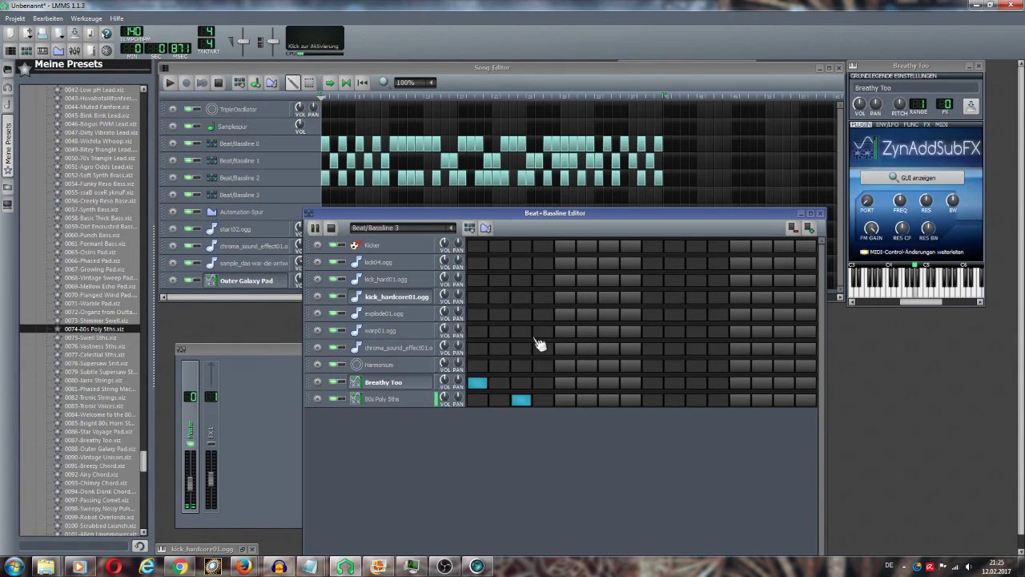
- Try an 80s Poly 5ths note on step 9, use a Breathy Too note there instead and lower the Breathy Too volume
left_click(653, 399)
left_click(653, 400)
left_click(652, 383)
left_click_drag(446, 383, 446, 393)
- Bring up the Breathy Too instrument settings over the pattern editor, examine them and close them again
left_click(375, 382)
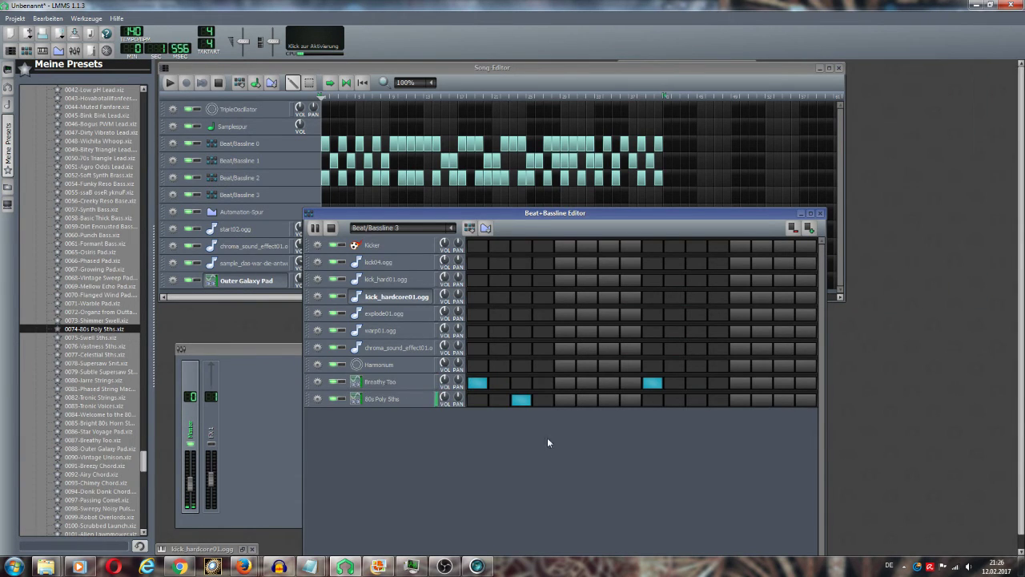
left_click(384, 385)
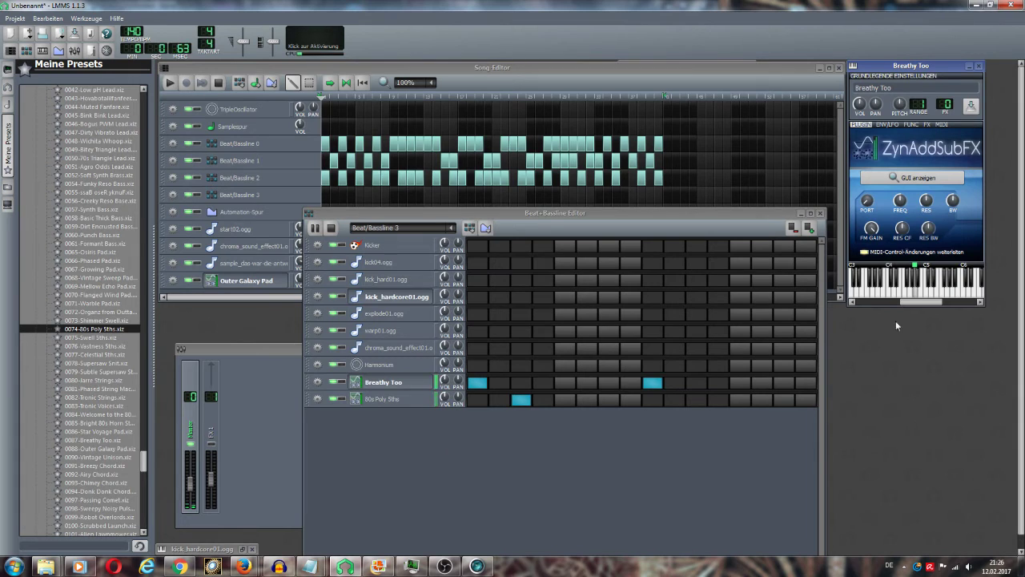
left_click_drag(934, 75, 474, 140)
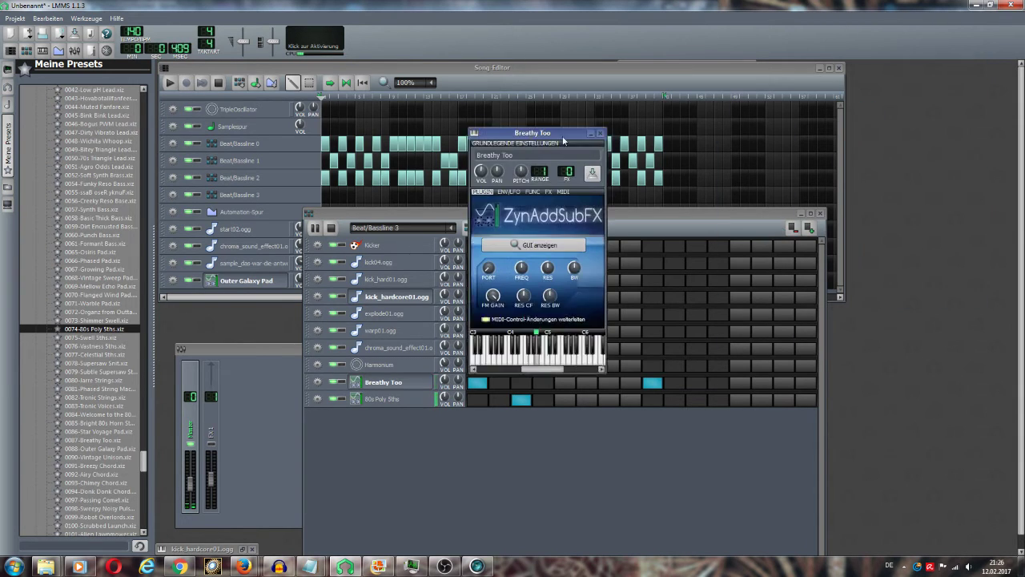
mouse_move(409, 268)
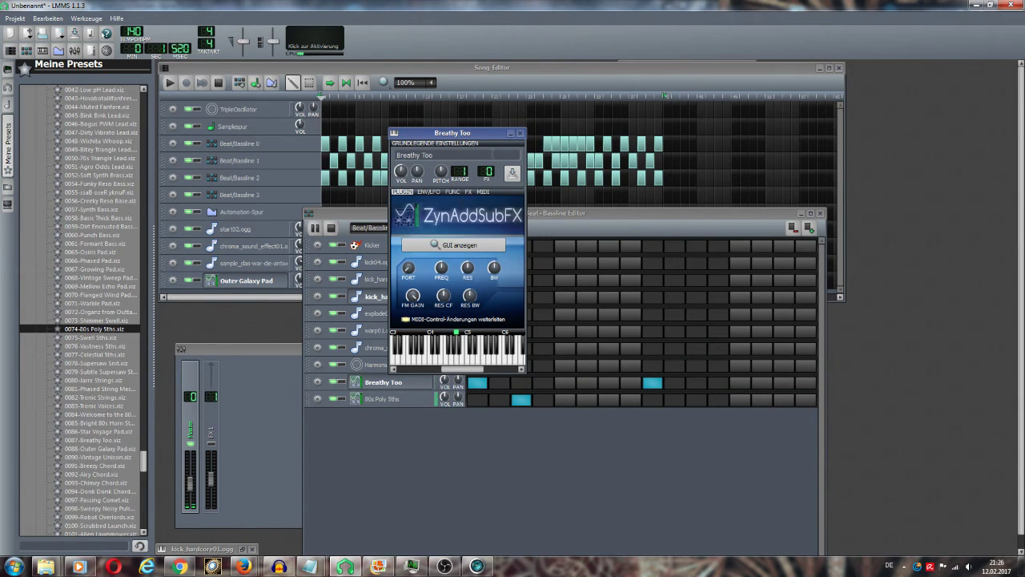
left_click(520, 134)
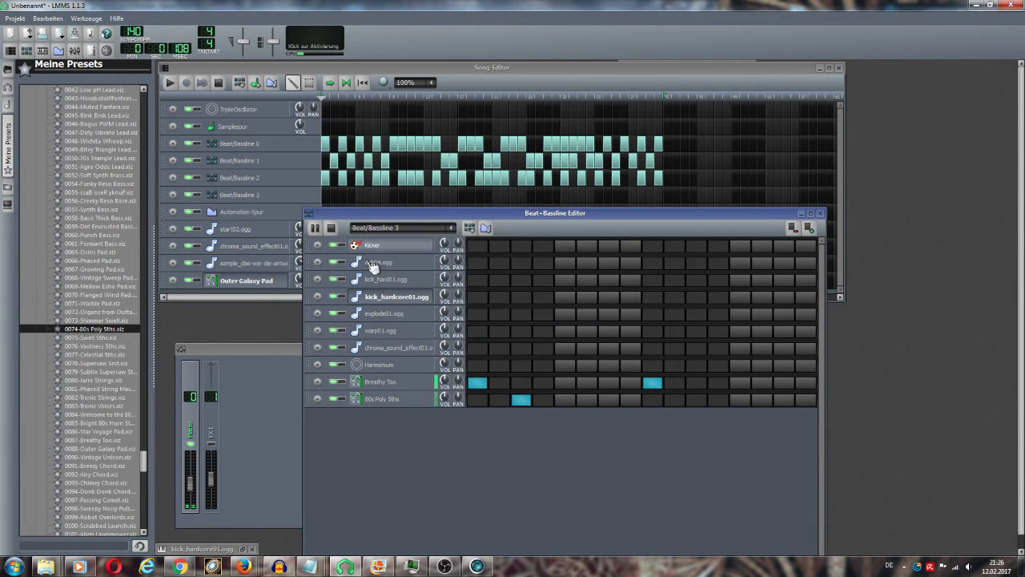
- Mute the Breathy Too track and preview the 0075-Swell 5ths and 0066-Phased Pad presets
left_click(333, 382)
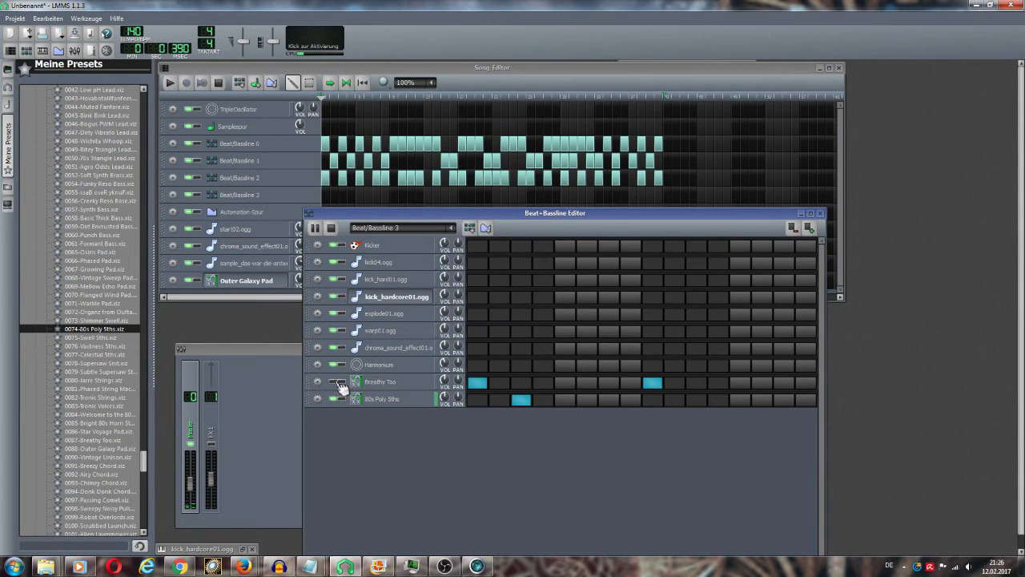
left_click(110, 337)
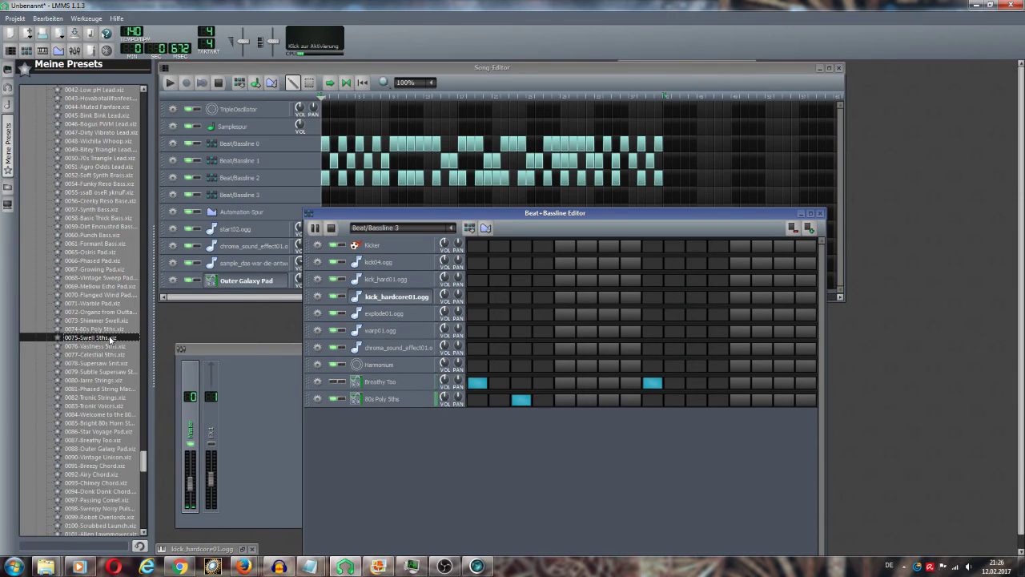
left_click(109, 261)
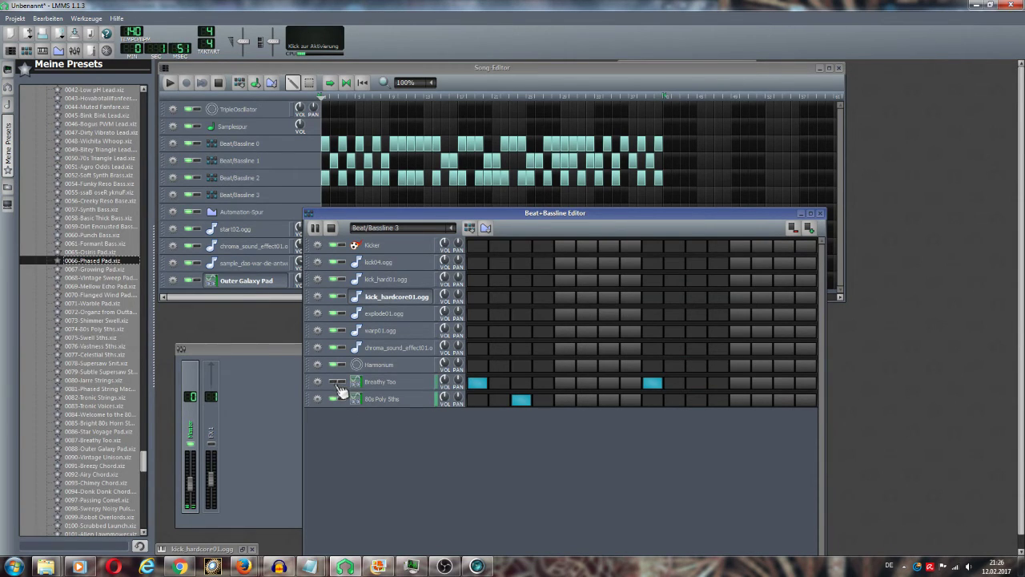
- Reposition the Beat+Bassline Editor and delete the Breathy Too track from it
left_click_drag(426, 217, 375, 178)
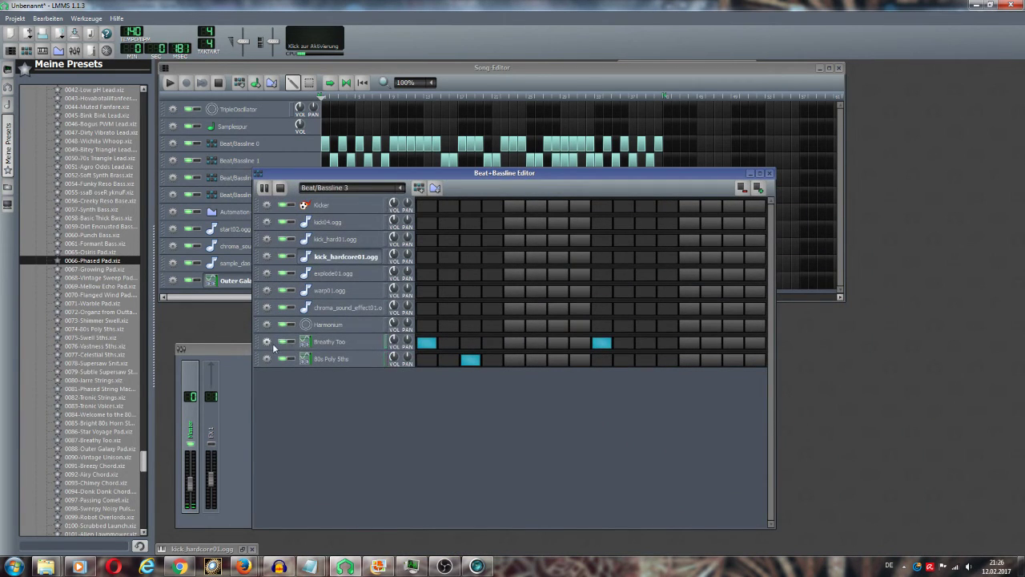
left_click(268, 342)
left_click(304, 370)
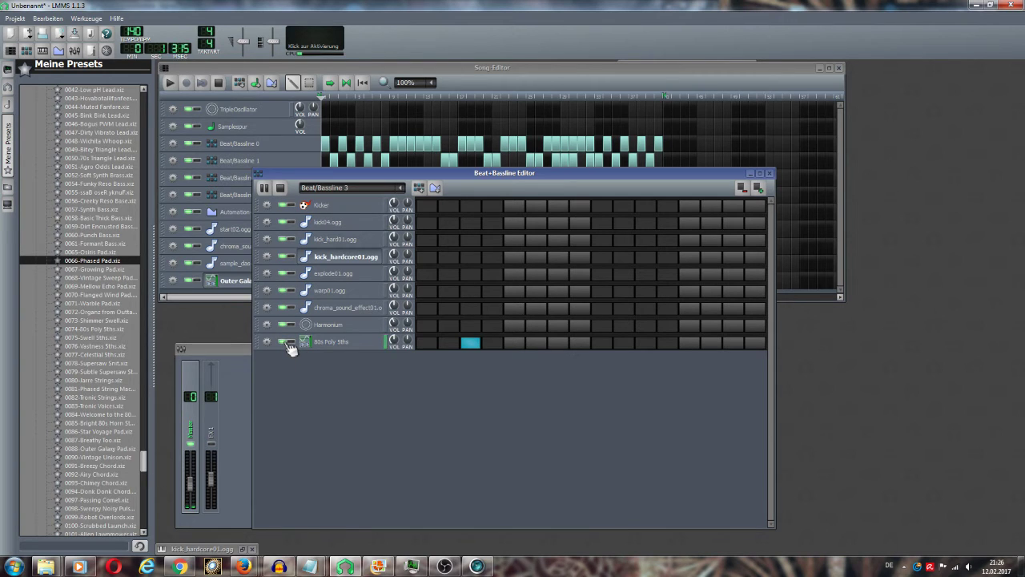
- Preview the 0086-Star Voyage Pad preset, and stop the pattern and song playback
left_click(96, 432)
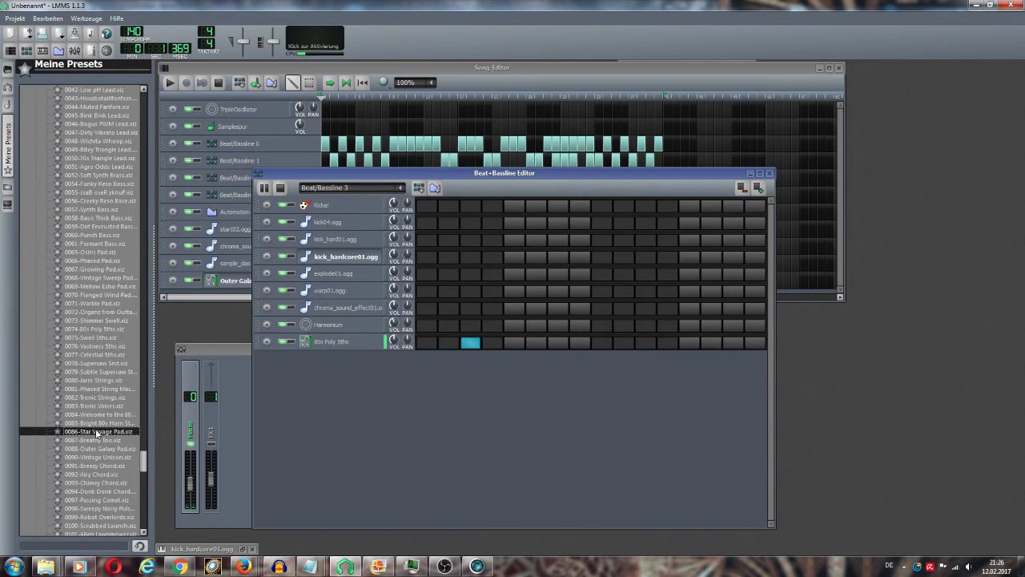
left_click(280, 188)
left_click(216, 84)
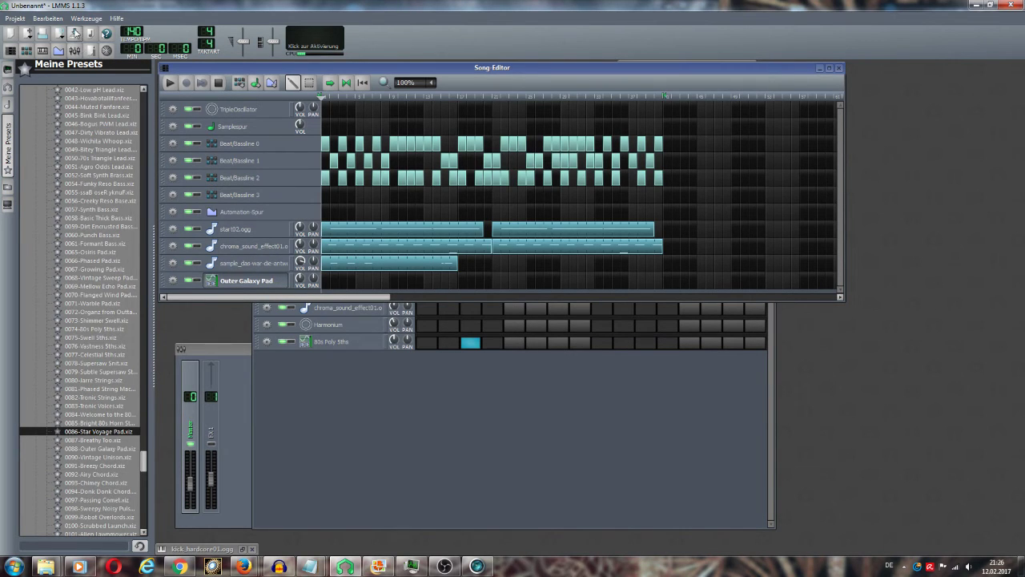
- Save the song as a new LMMS project named "Mi" in the projects folder
left_click(15, 18)
left_click(43, 100)
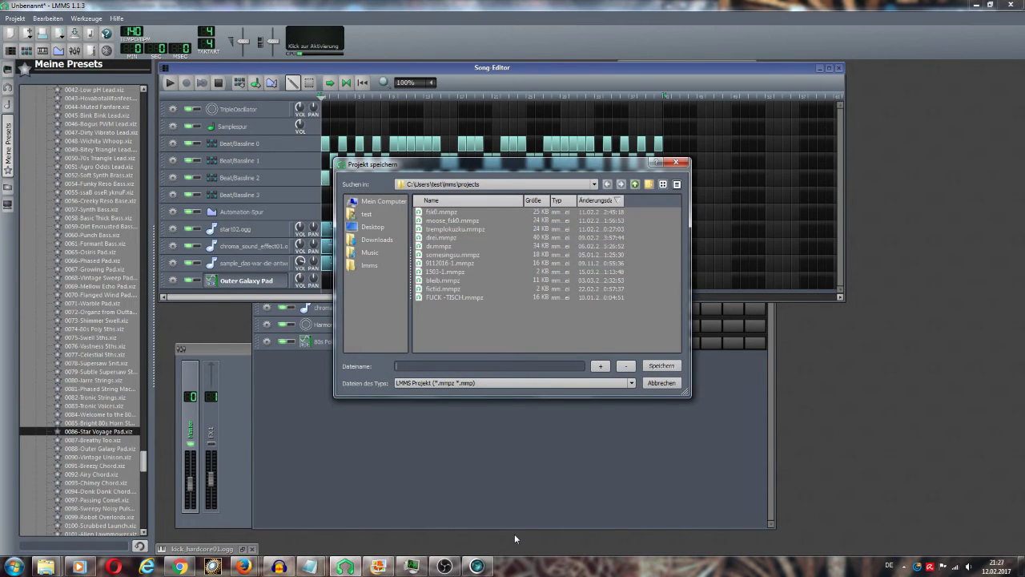
type("Mi")
left_click(662, 366)
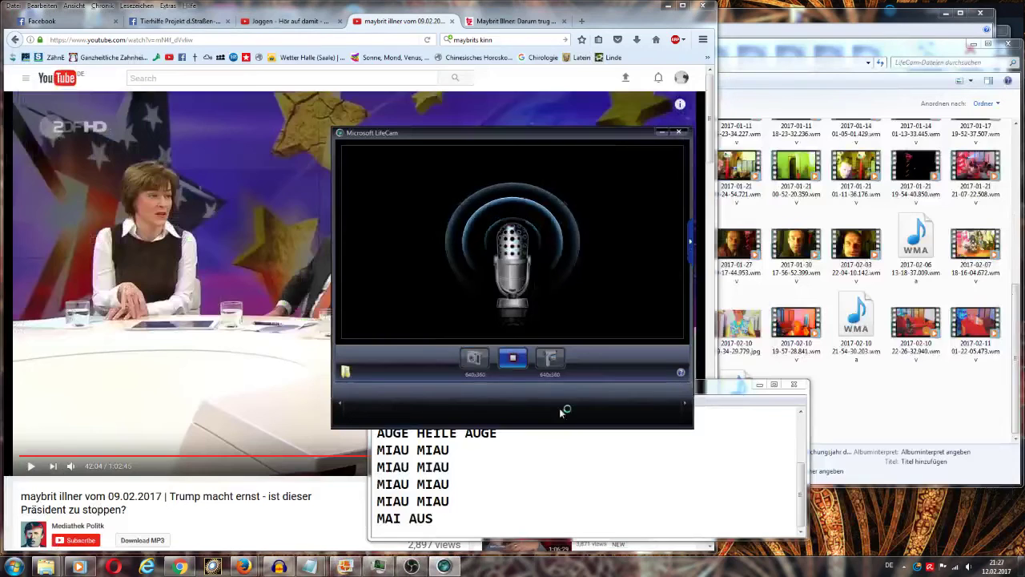
- Launch LMMS and open the saved MIAUANTWORTETDIEKATZE project
left_click(14, 563)
left_click(37, 356)
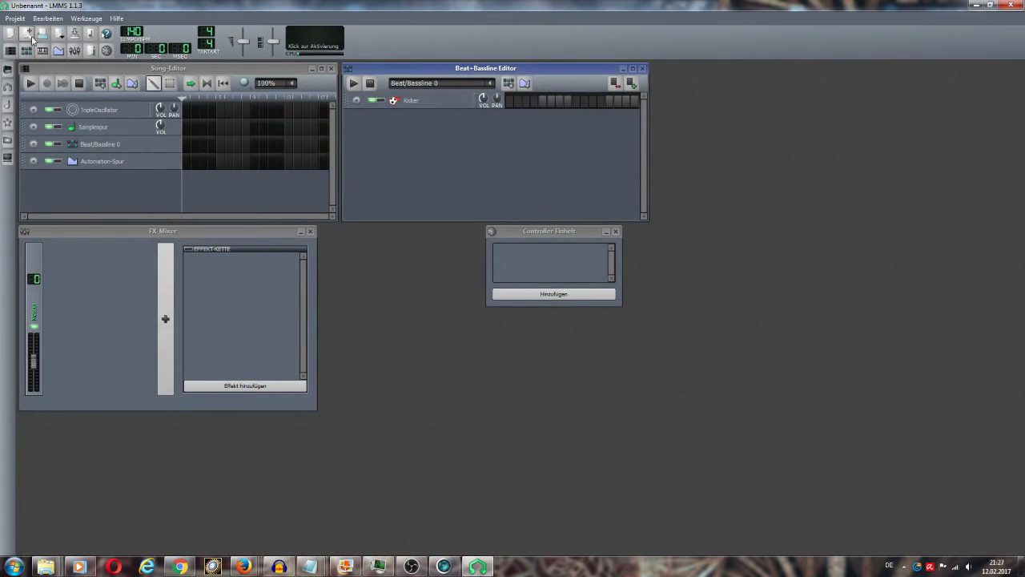
left_click(42, 35)
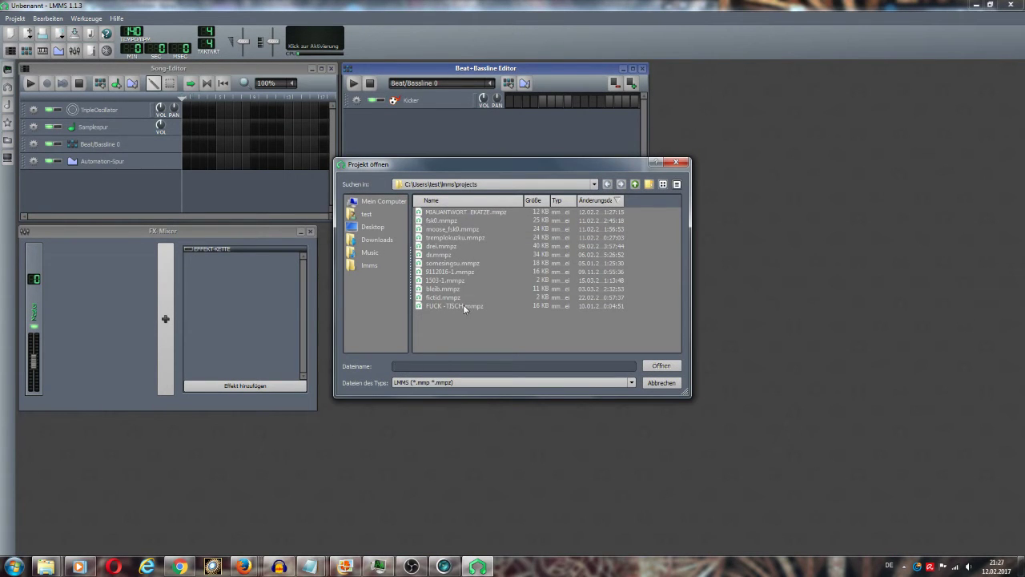
double_click(480, 212)
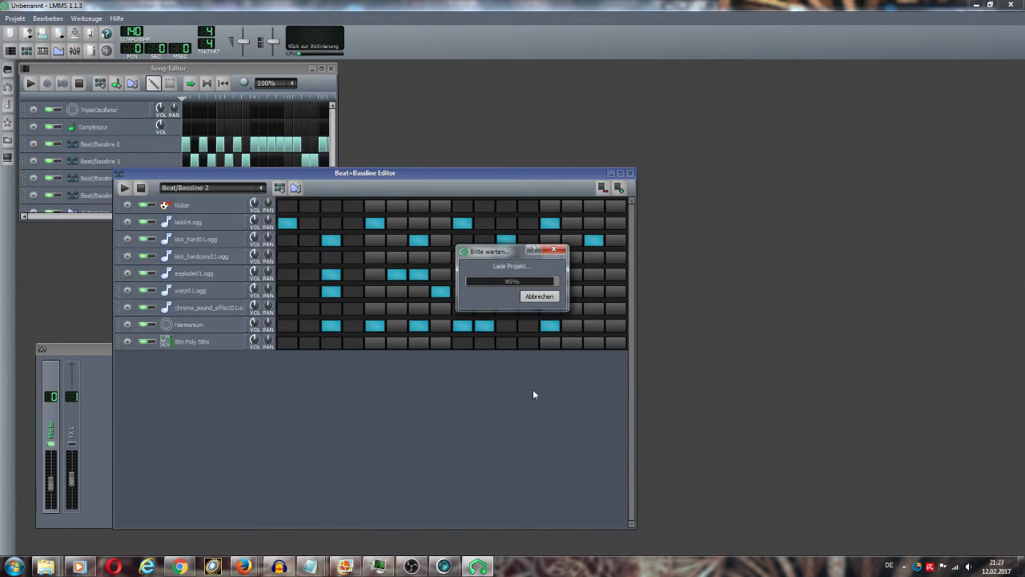
left_click(198, 412)
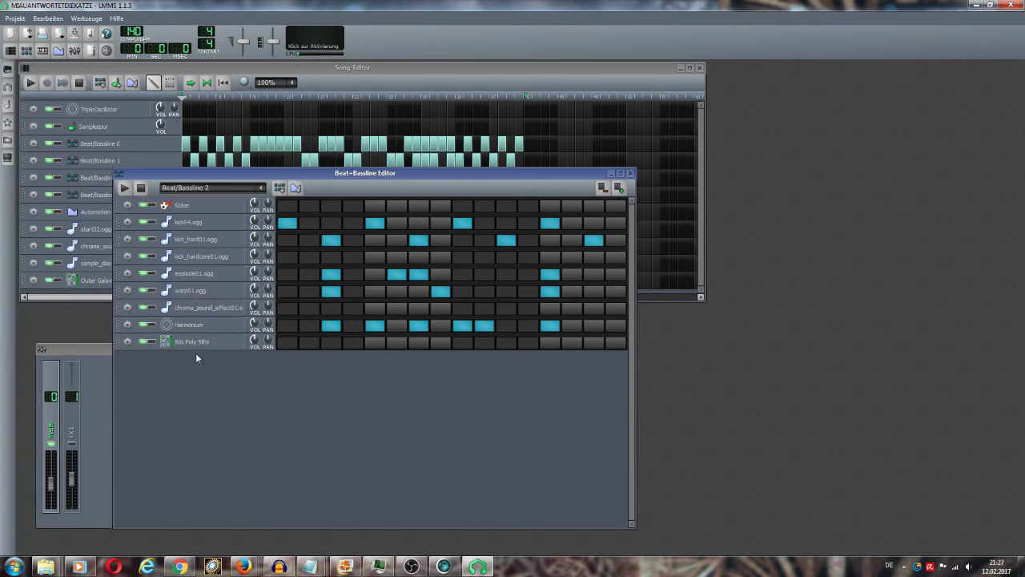
- Add an 80s Poly 5ths note on the first step of Beat/Bassline 2 and solo that track
left_click(287, 343)
left_click(153, 342)
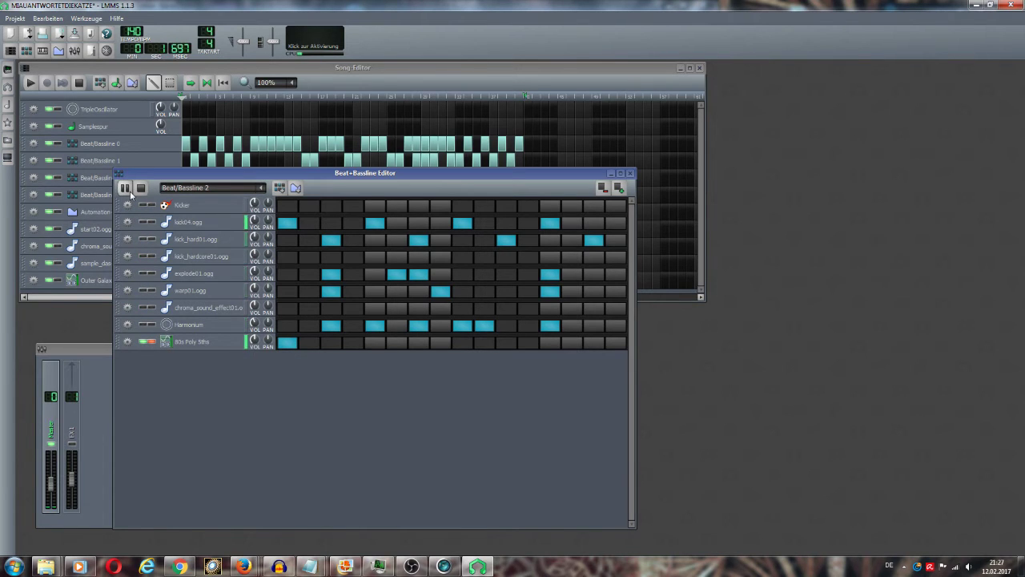
- Unmute the Harmonium track and lower its volume during pattern playback
left_click(145, 324)
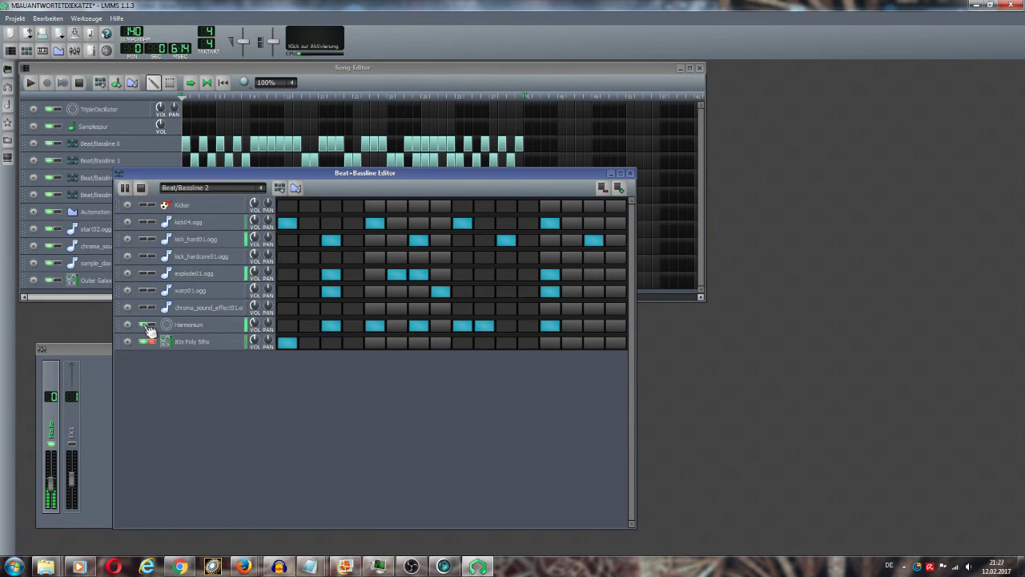
left_click(254, 323)
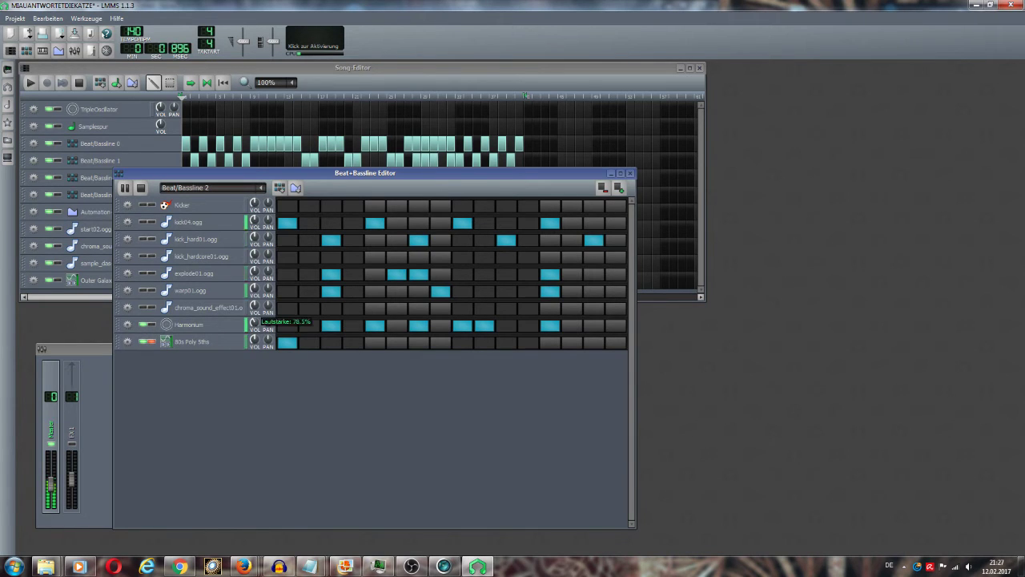
left_click_drag(254, 324, 279, 309)
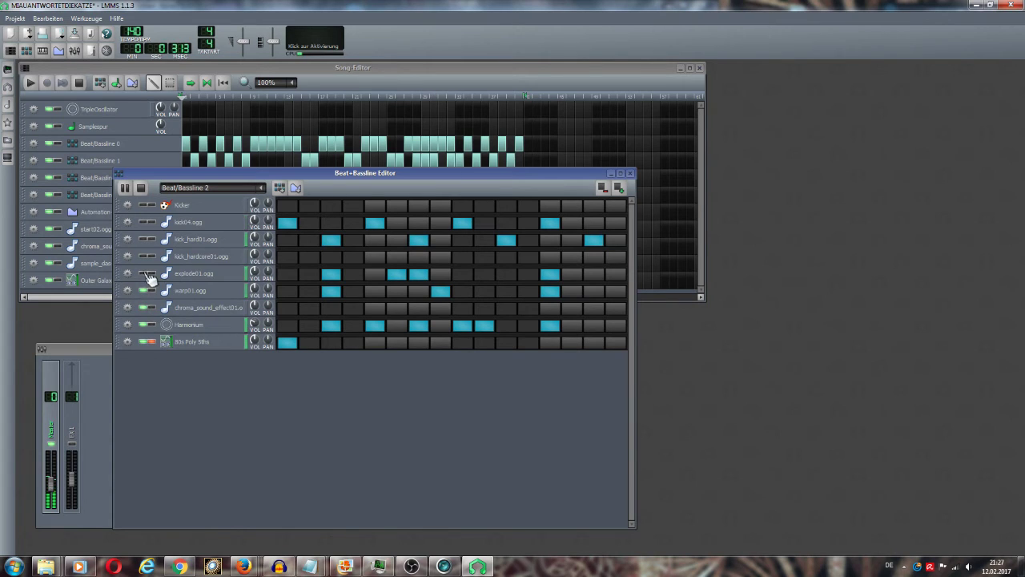
- Lower the warp01.ogg volume and replace its notes with a single note on the first step
left_click_drag(262, 290, 259, 277)
left_click(442, 292)
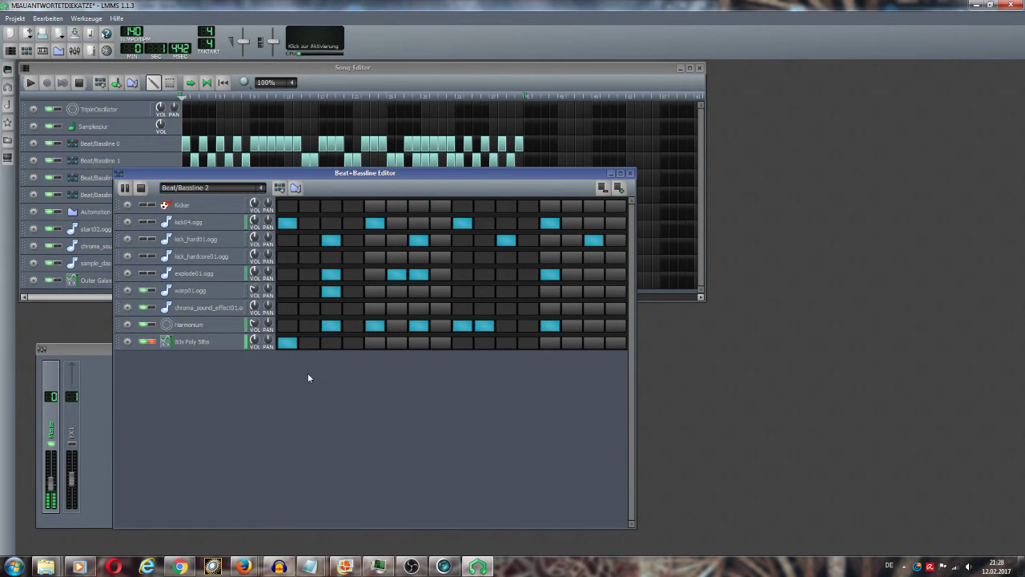
left_click(335, 291)
left_click(400, 293)
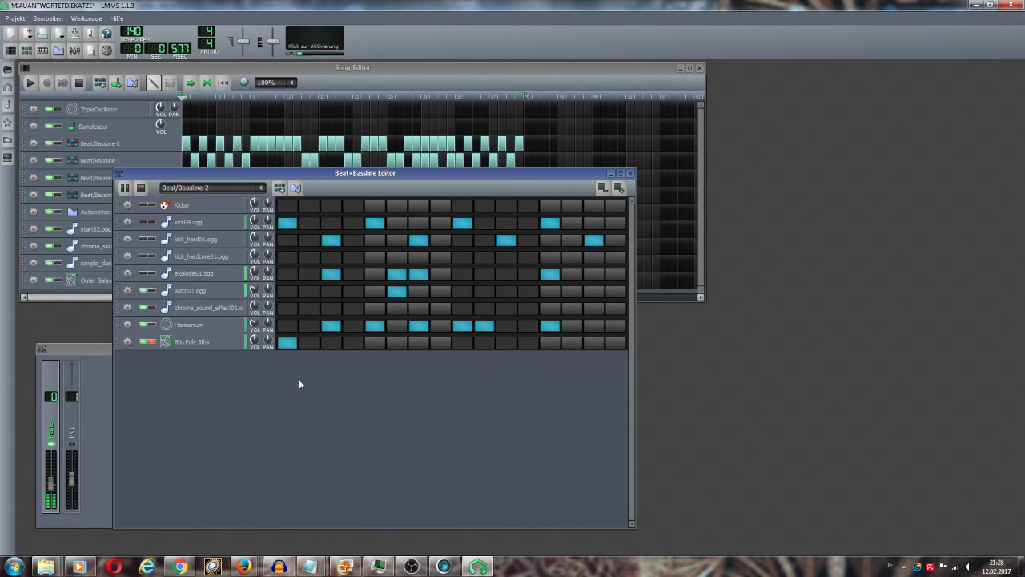
left_click(405, 294)
left_click(290, 294)
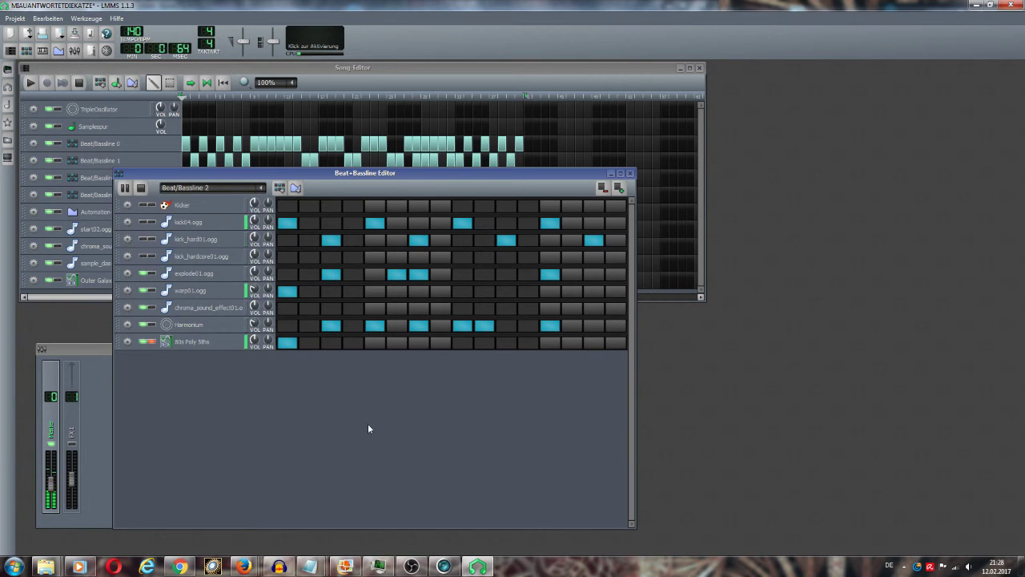
- Adjust the explode01.ogg volume, and remove and restore its note on the sixth step
left_click_drag(259, 273, 259, 281)
left_click(402, 276)
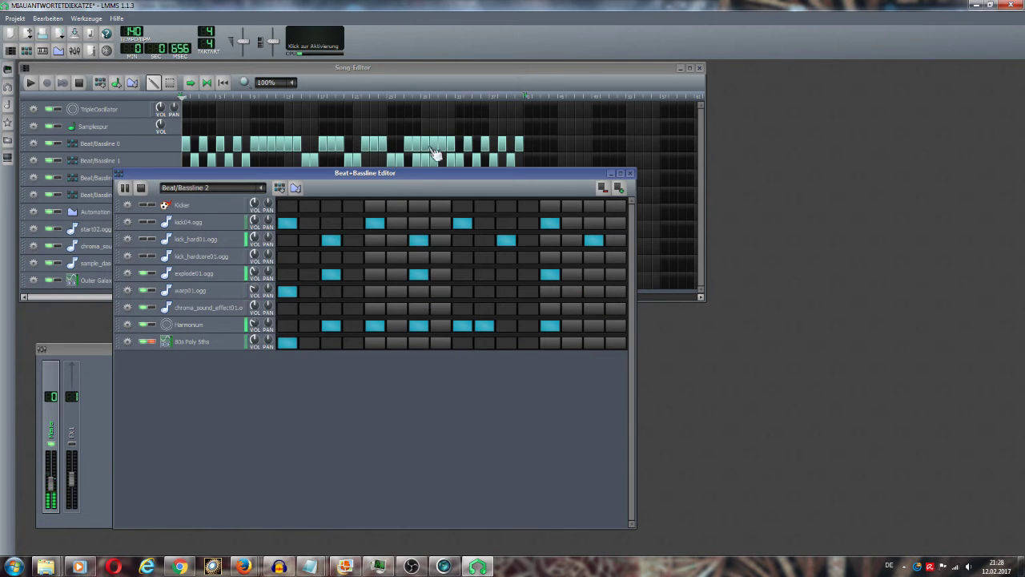
left_click(397, 274)
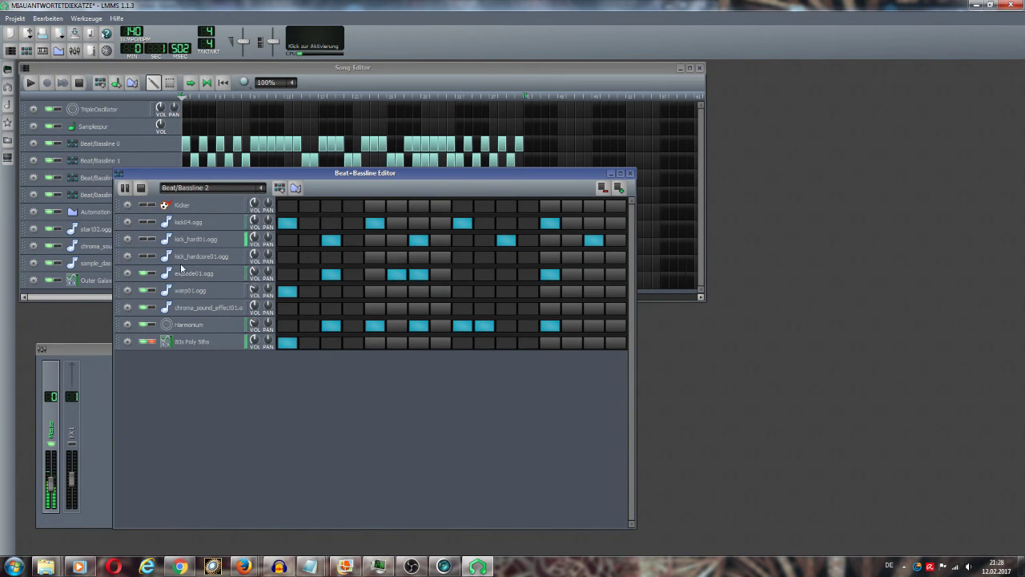
- Unmute the kick_hardcore01.ogg, kick_hard01.ogg, kick04.ogg and Kicker tracks
left_click(149, 257)
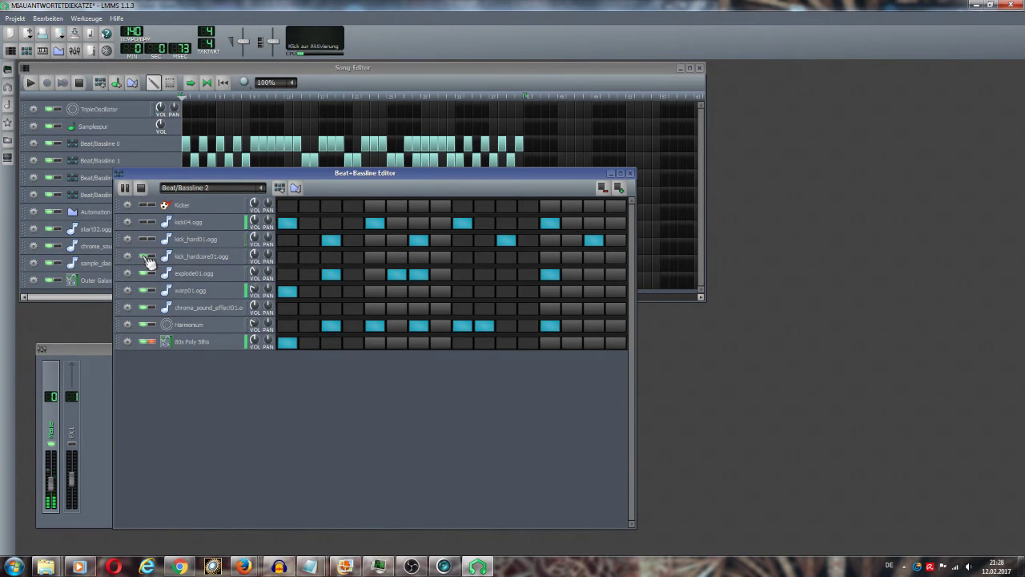
left_click(149, 221)
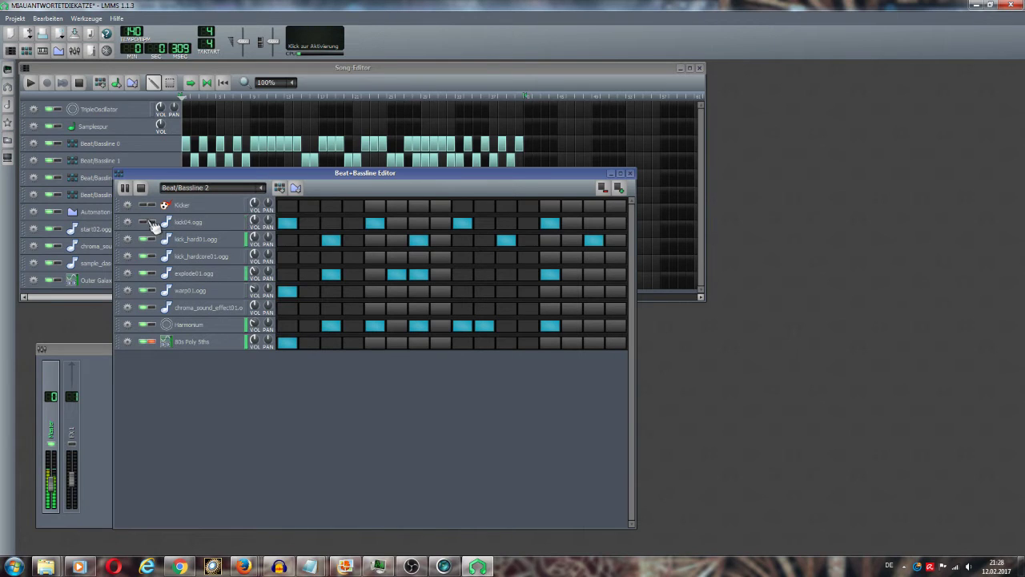
left_click(148, 205)
- Uncover the Song Editor, play the song, and place Beat/Bassline 3 blocks in bars 4, 9, 13, 18 and 23
left_click_drag(276, 171, 520, 129)
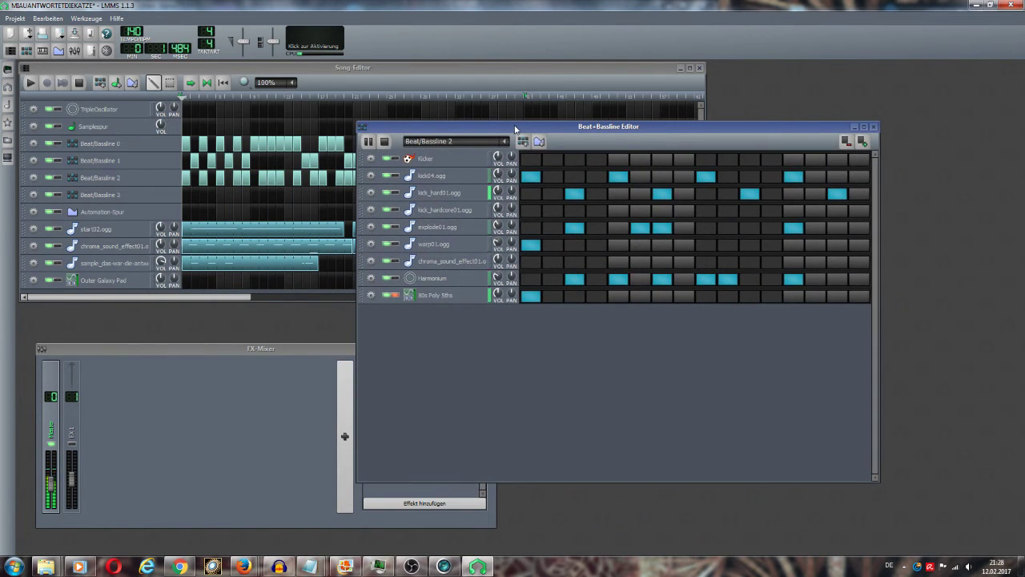
left_click(32, 82)
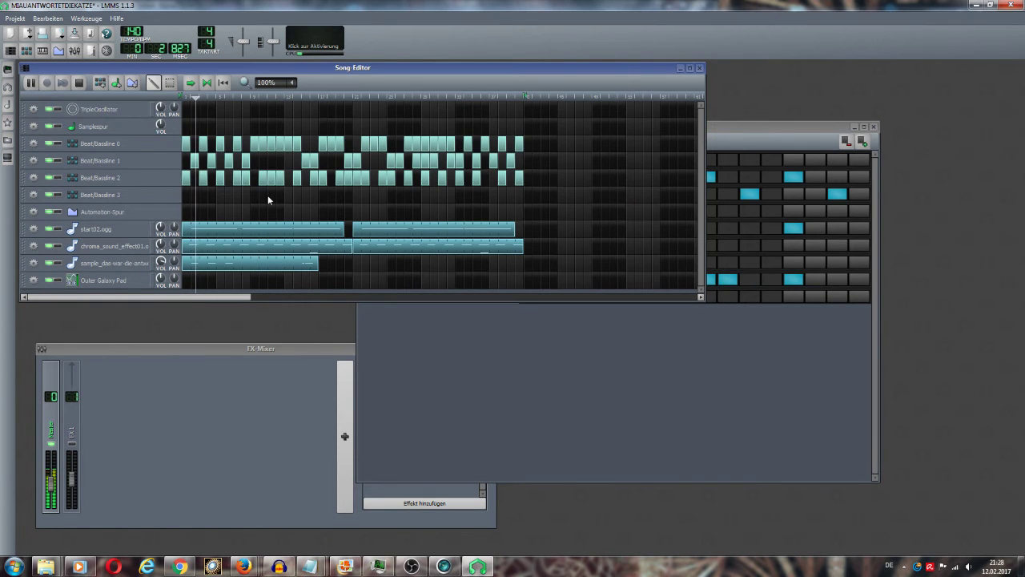
left_click(213, 194)
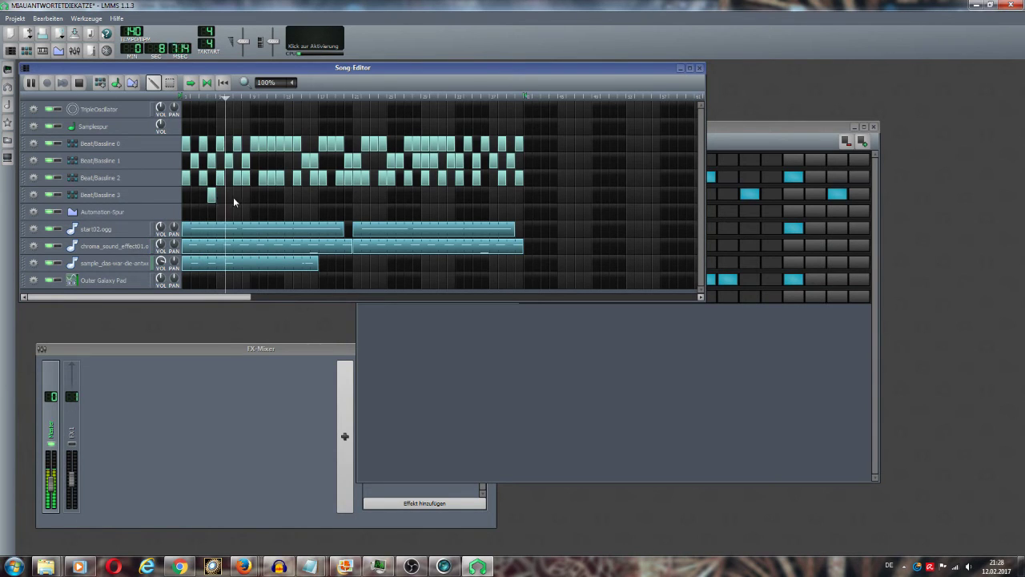
left_click(251, 193)
left_click(287, 195)
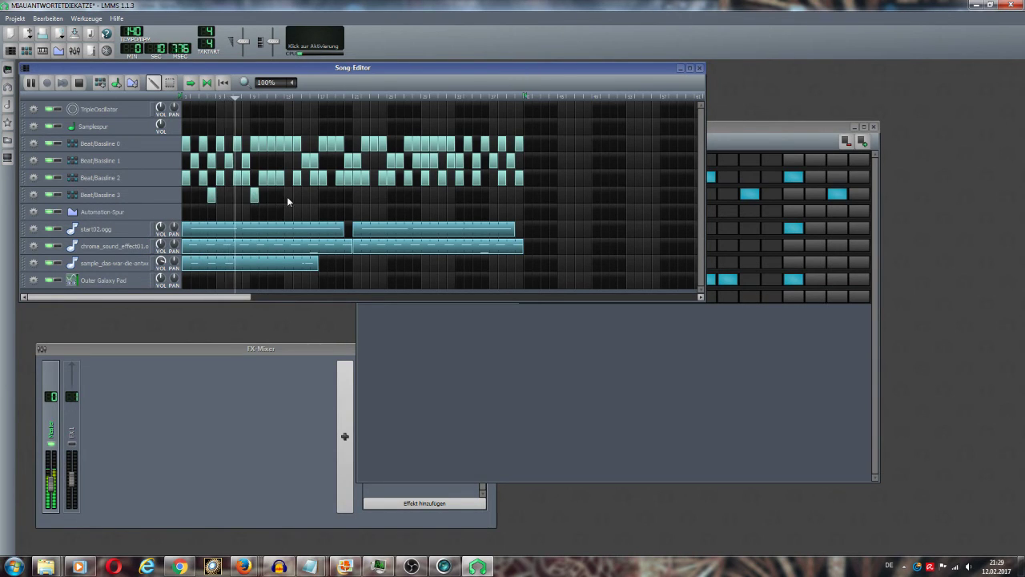
left_click(331, 195)
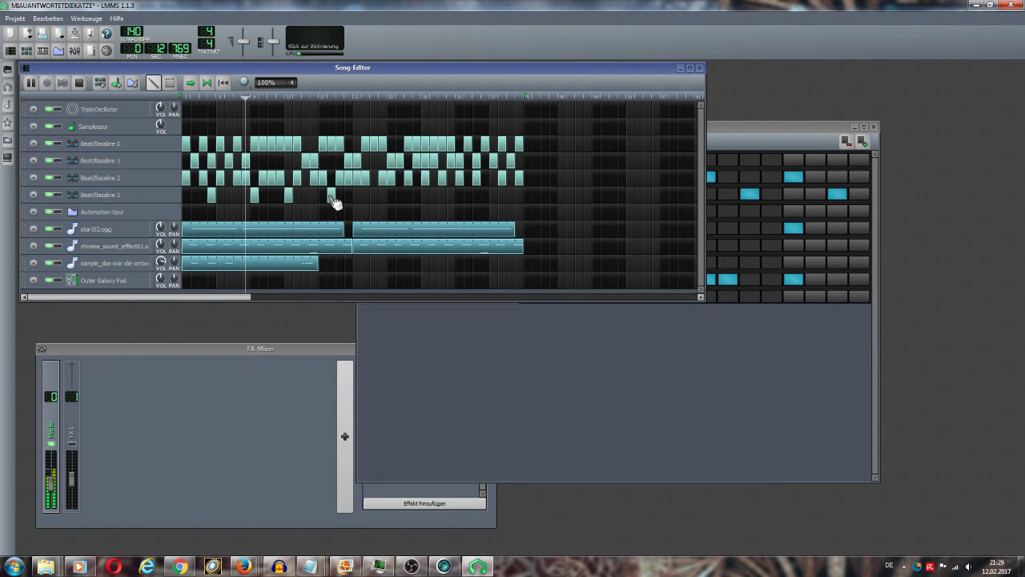
left_click(374, 195)
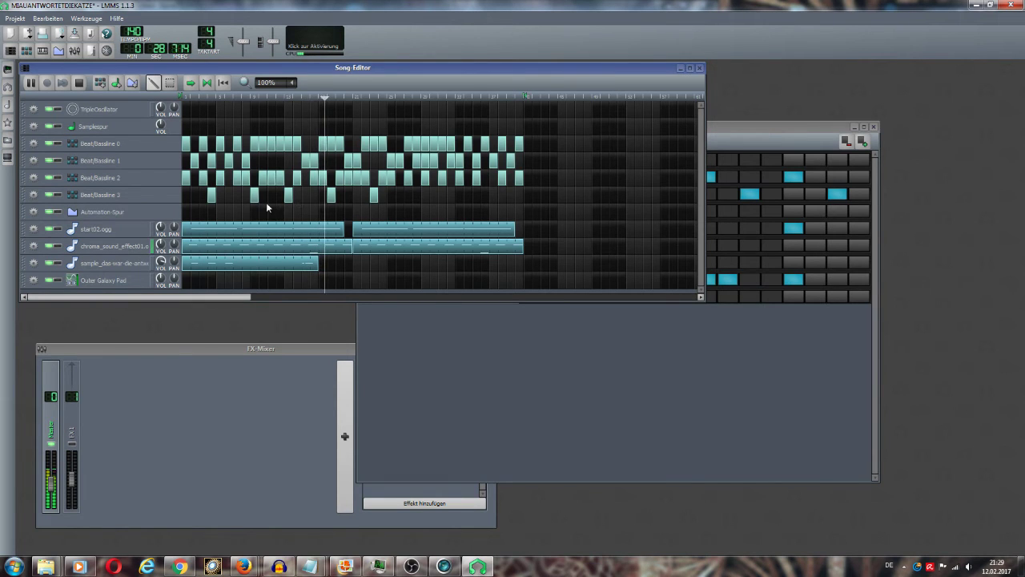
- With Beat/Bassline 3 soloed, add its blocks in bars 26, 28, 30, 32 and 34, and end the solo
left_click(58, 195)
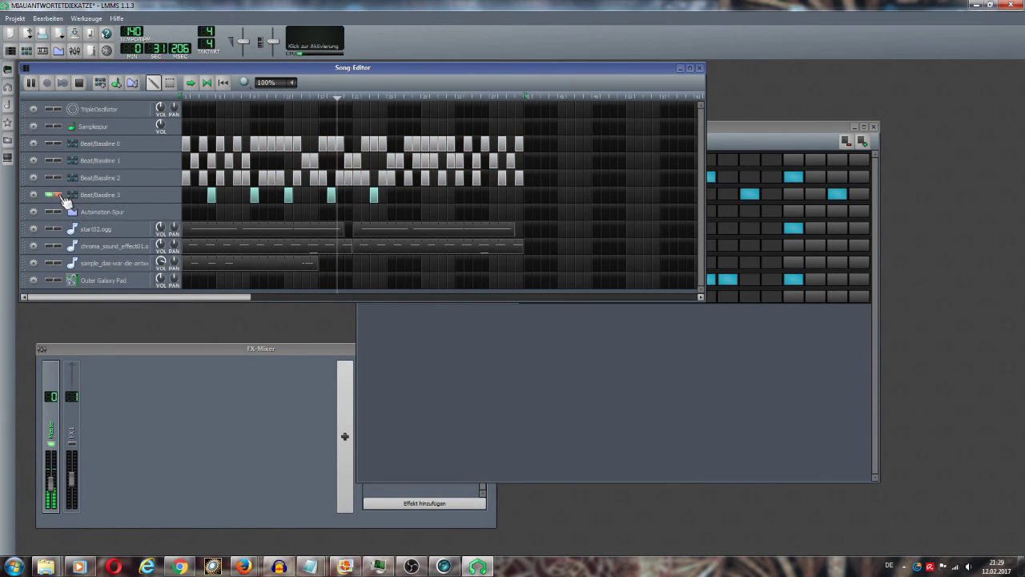
left_click(401, 195)
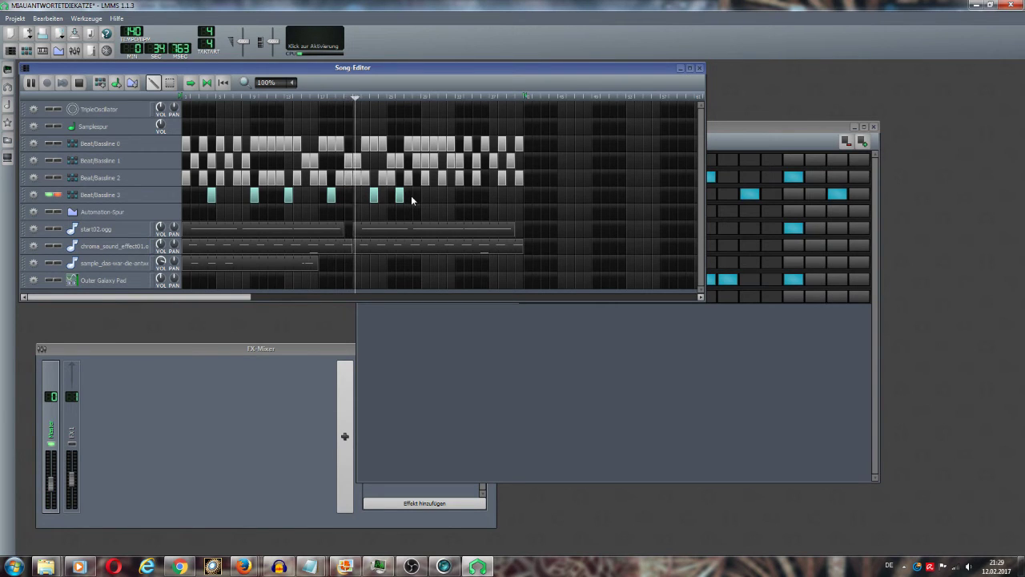
left_click(419, 194)
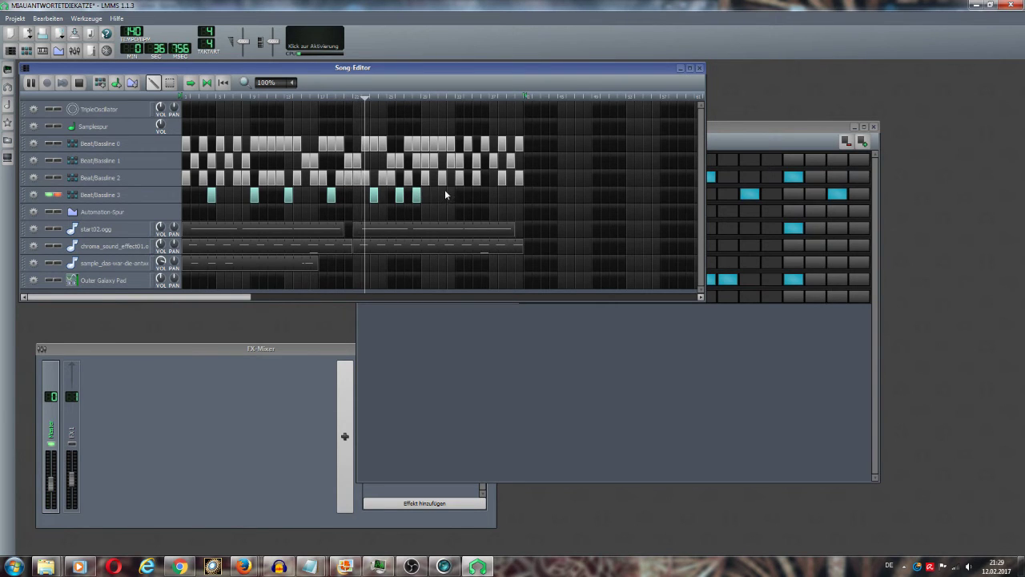
left_click(437, 195)
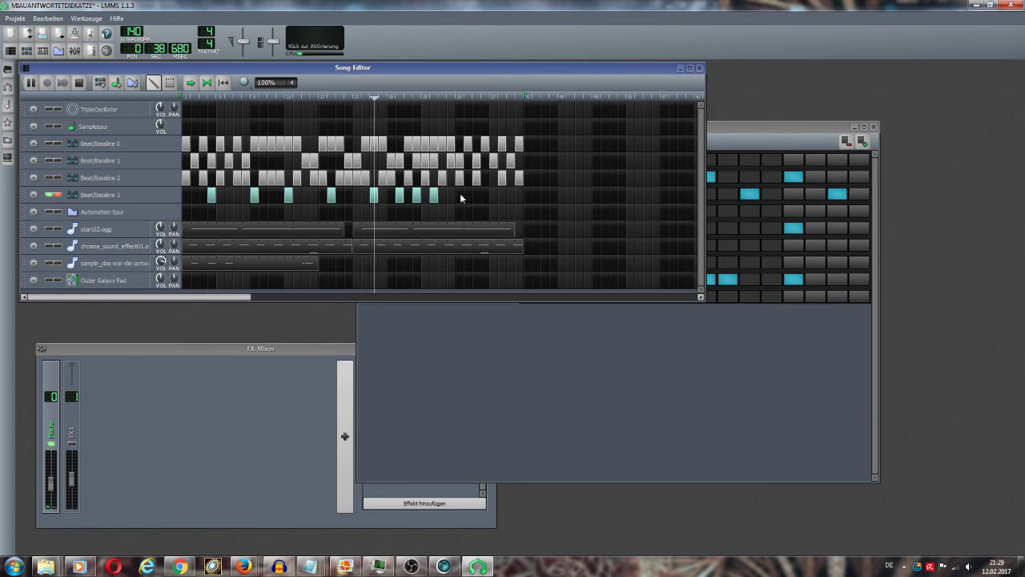
left_click(454, 194)
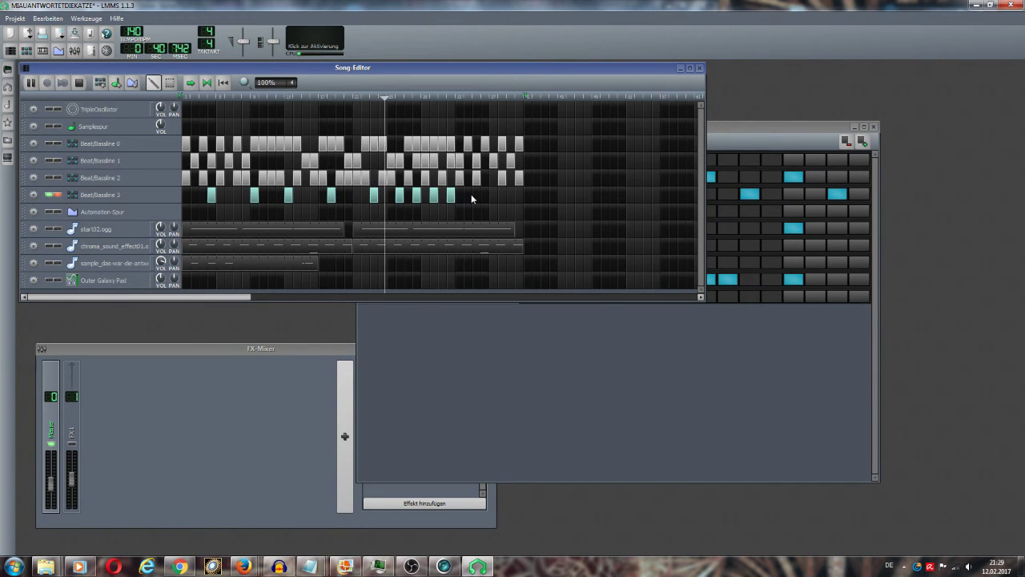
left_click(471, 195)
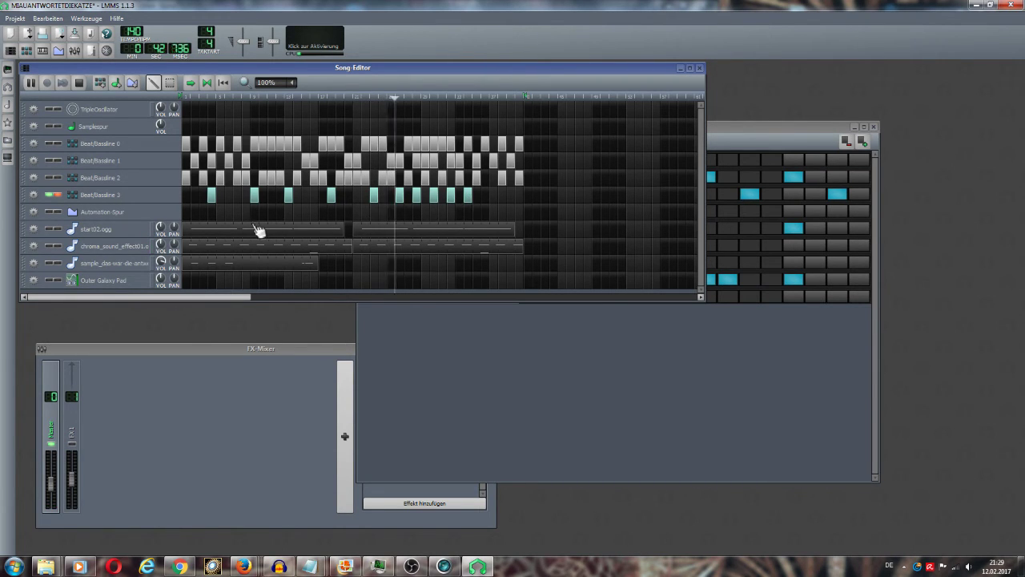
left_click(58, 196)
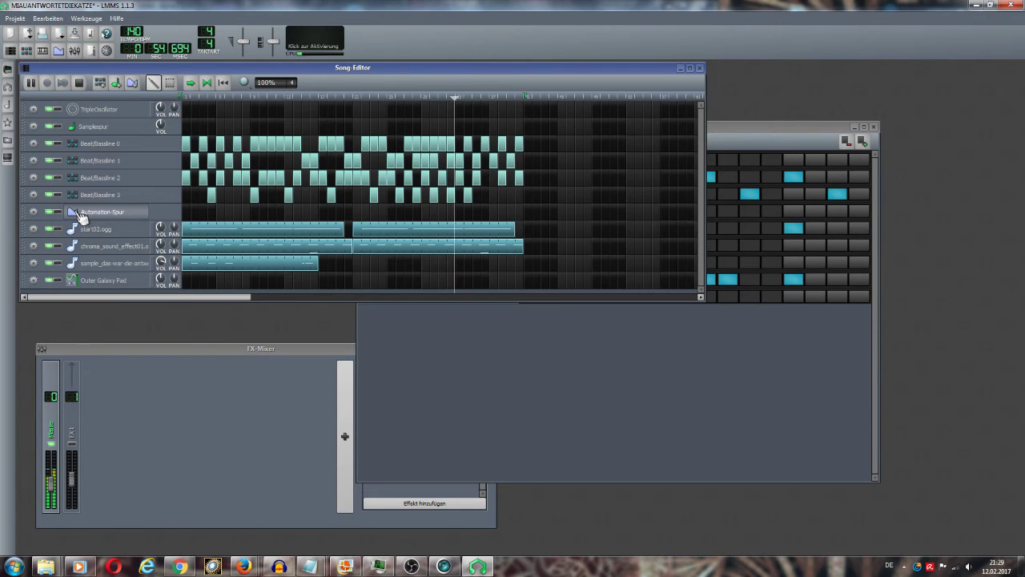
- Mute Beat/Bassline 2, 1 and 0 to hear the song without them, and unmute all three
left_click(49, 176)
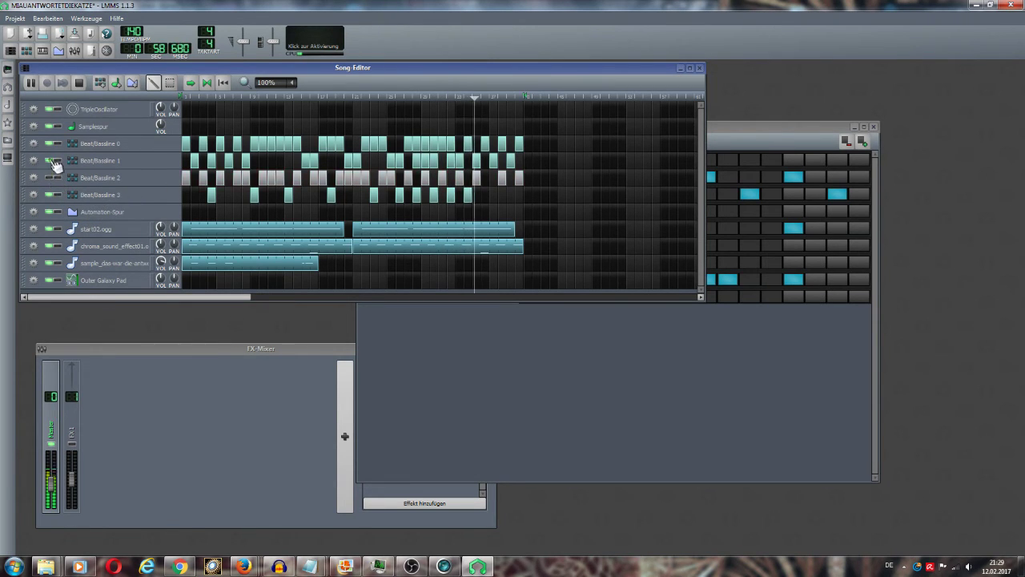
left_click(49, 160)
left_click(50, 144)
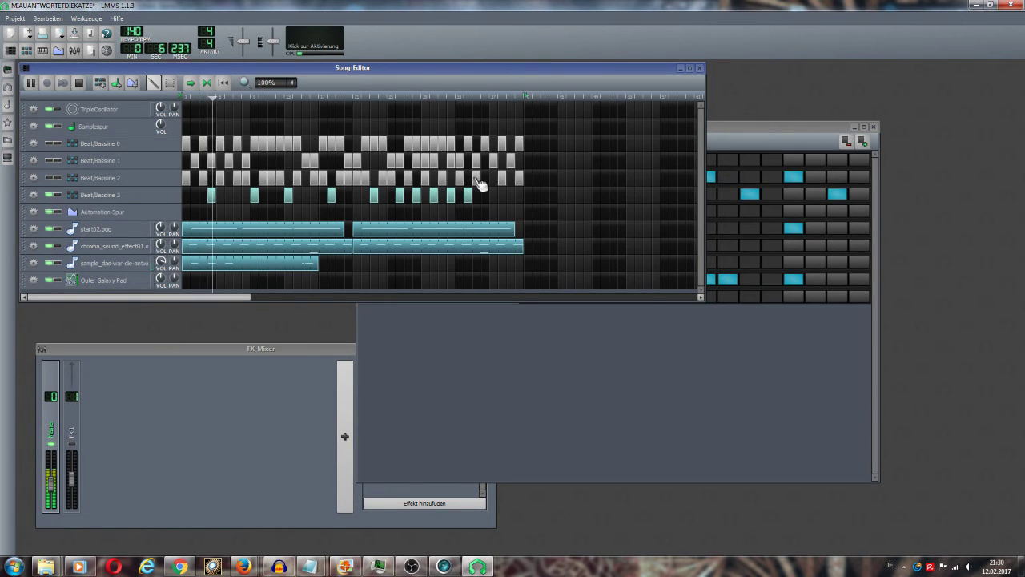
left_click(52, 178)
left_click(51, 160)
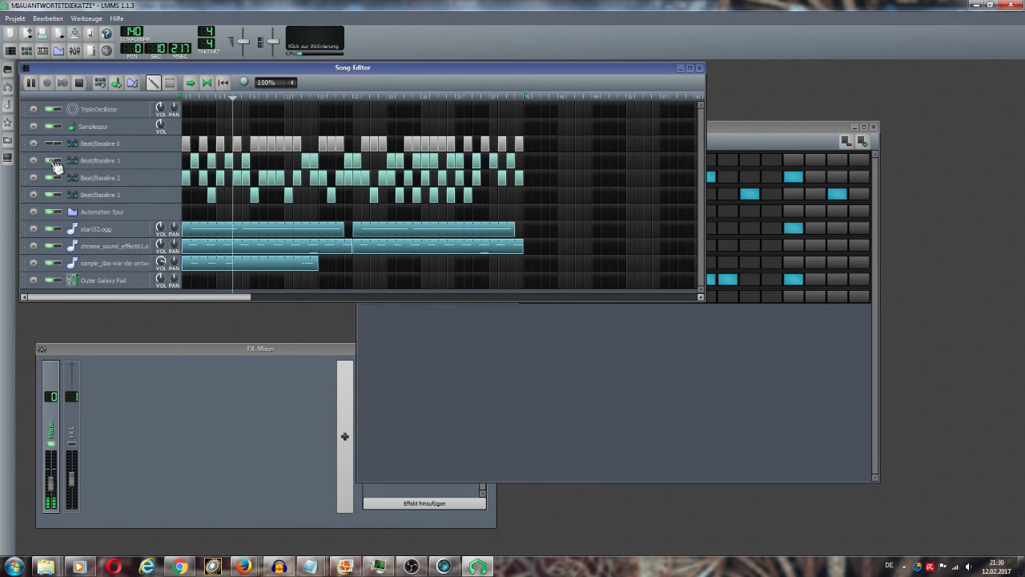
left_click(51, 144)
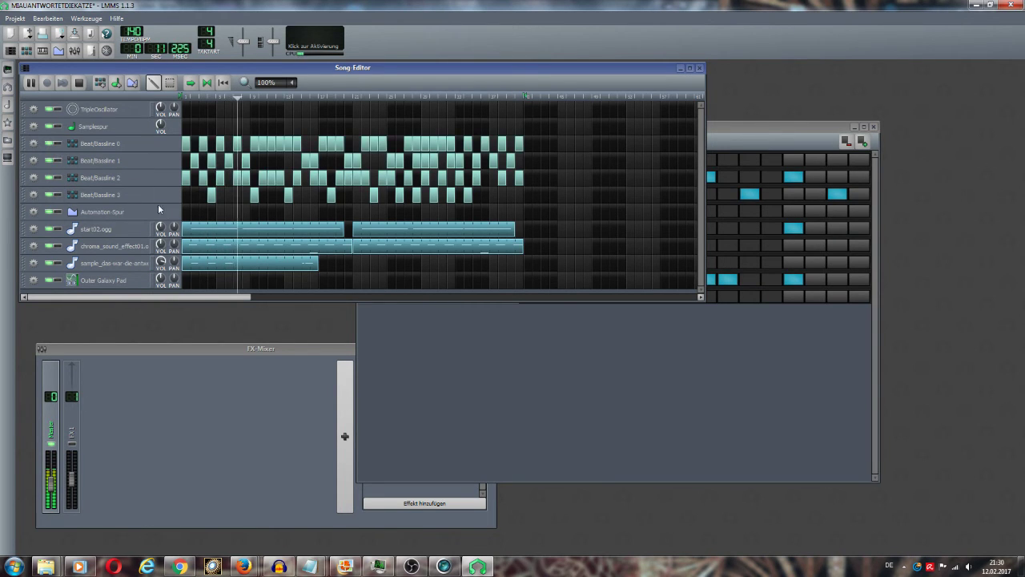
- Delete the Beat/Bassline 1 block in bar 4 and the Beat/Bassline 0 blocks in bars 9, 13, 18 and 23
right_click(214, 161)
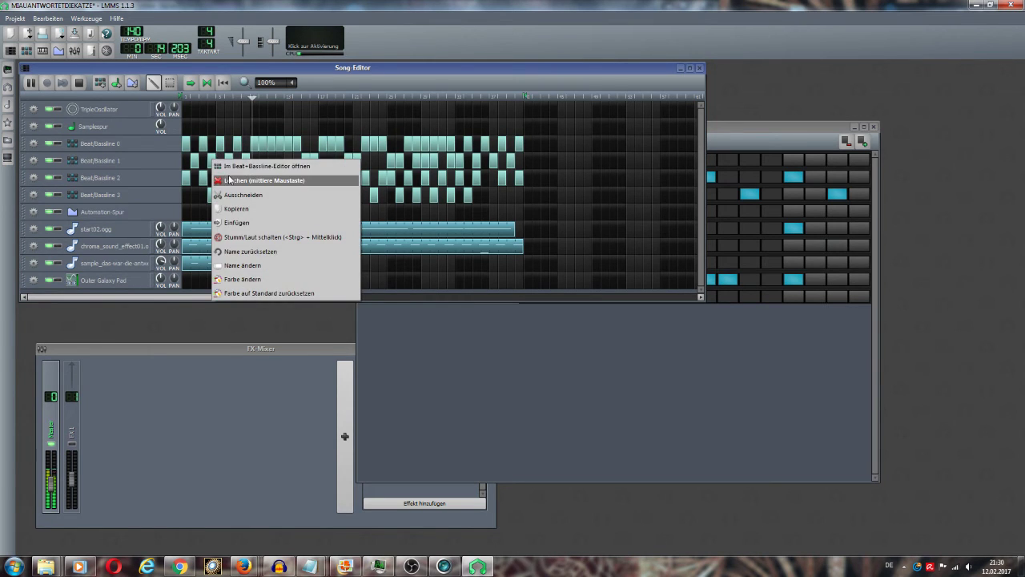
left_click(249, 180)
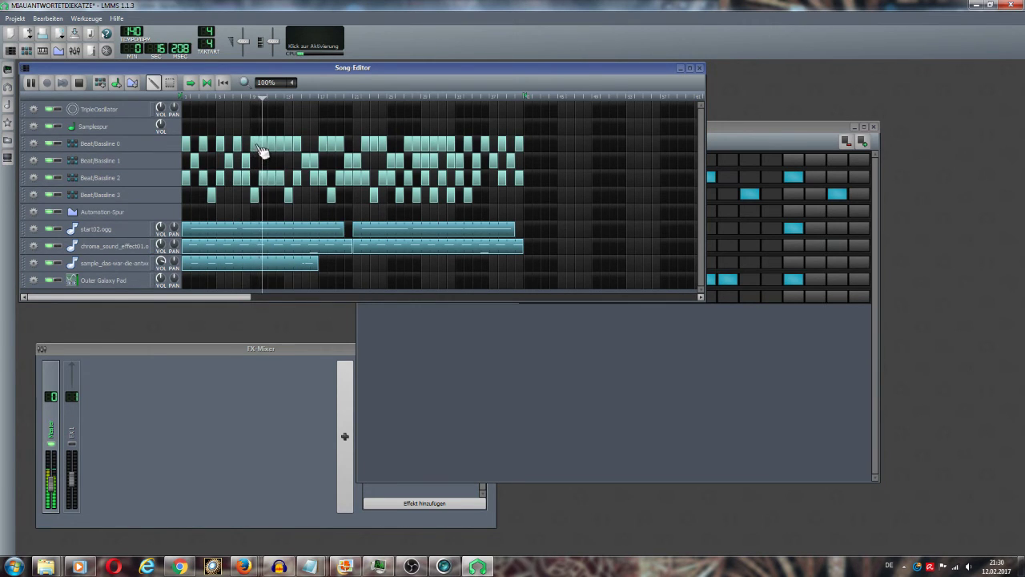
middle_click(257, 148)
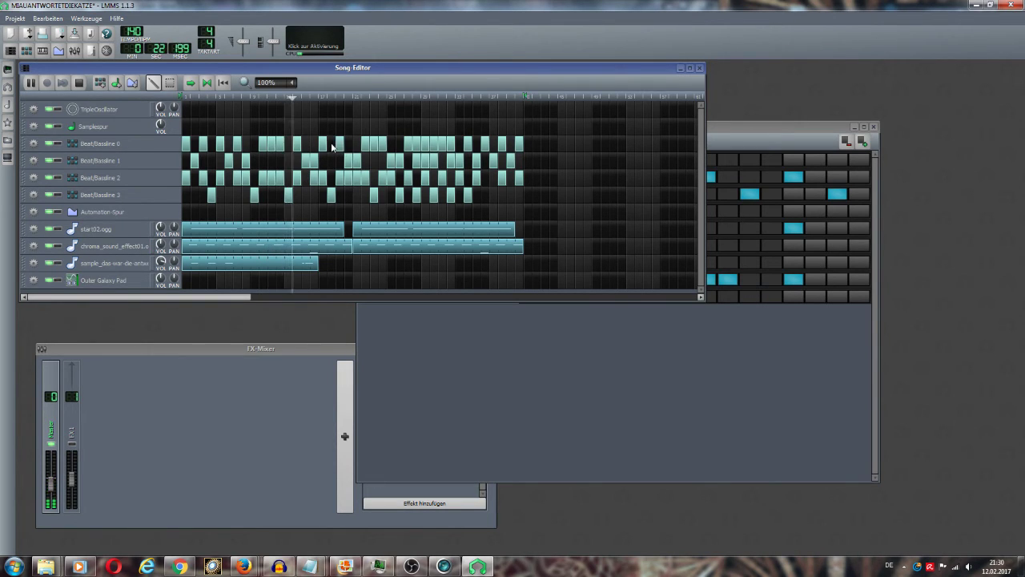
middle_click(374, 147)
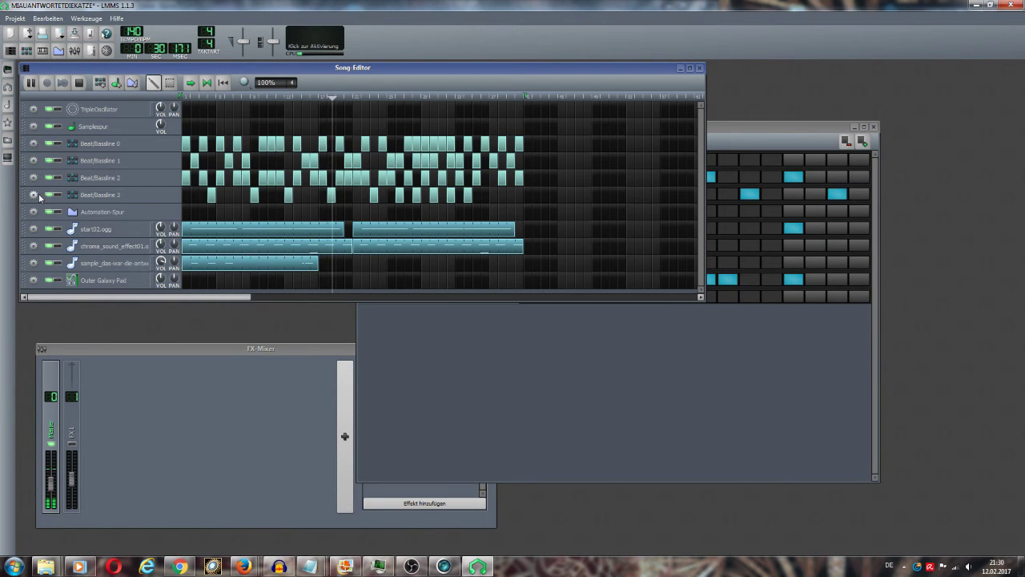
- Bring up the Beat+Bassline Editor, set the 80s Poly 5ths volume to 200%, and raise the Harmonium volume
left_click(754, 360)
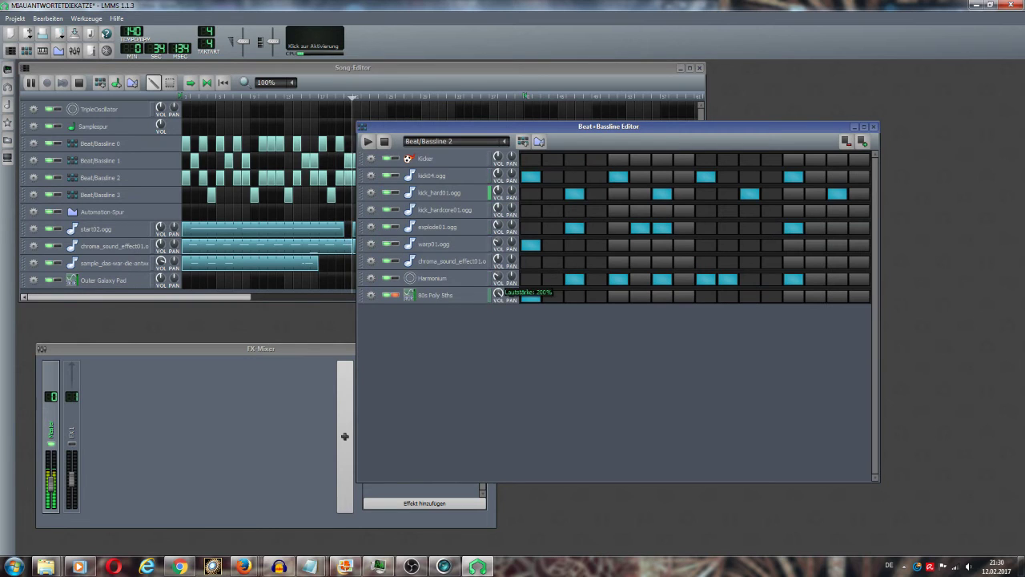
left_click_drag(503, 280, 499, 280)
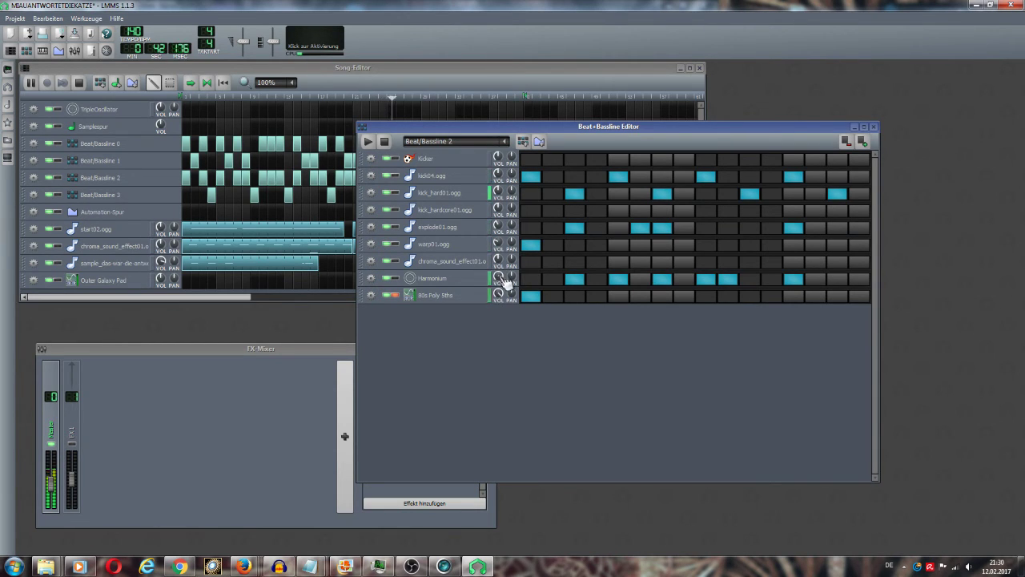
left_click_drag(503, 279, 500, 279)
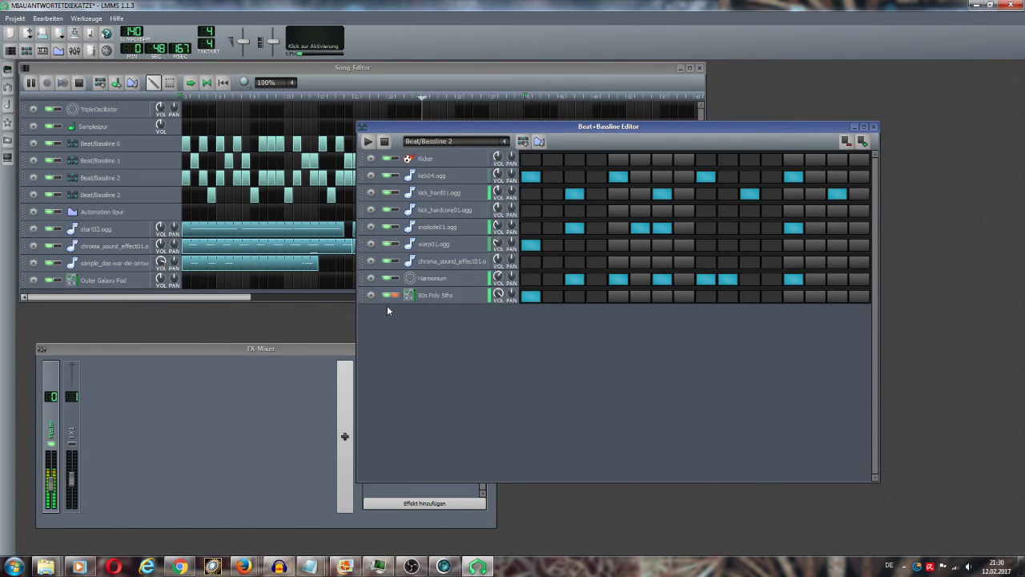
- Display the Beat/Bassline 3 pattern to check its 80s Poly 5ths steps, and return to the Song Editor
left_click(506, 141)
left_click(463, 193)
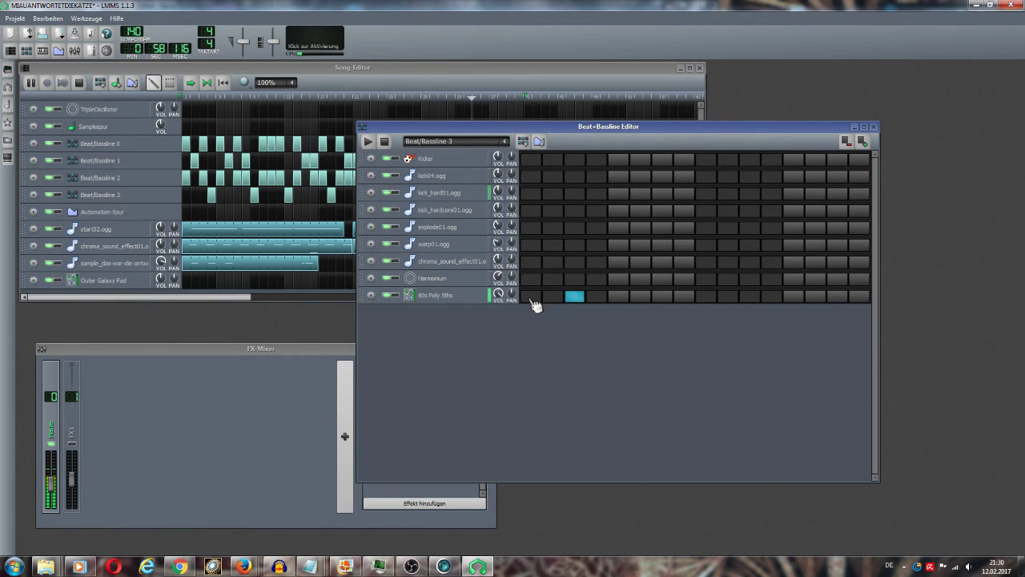
left_click(502, 71)
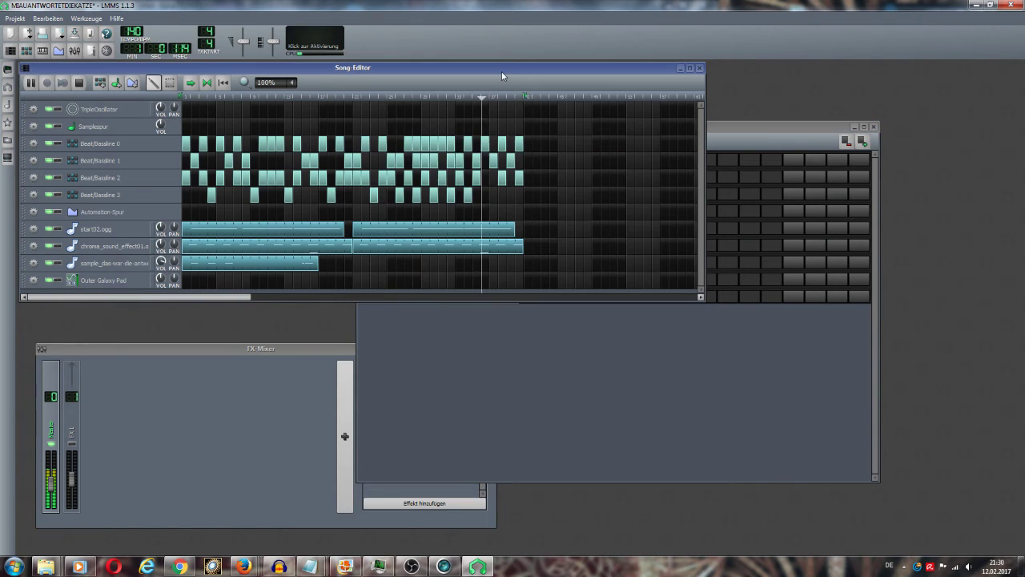
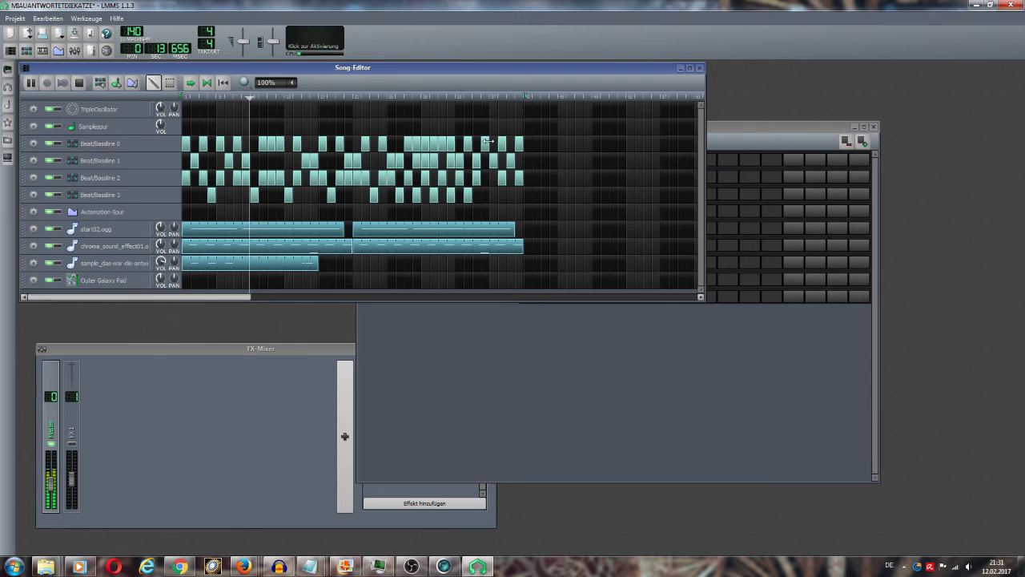
- In Beat/Bassline 2, clear the first 80s Poly 5ths step, and return to the Song Editor
left_click(663, 380)
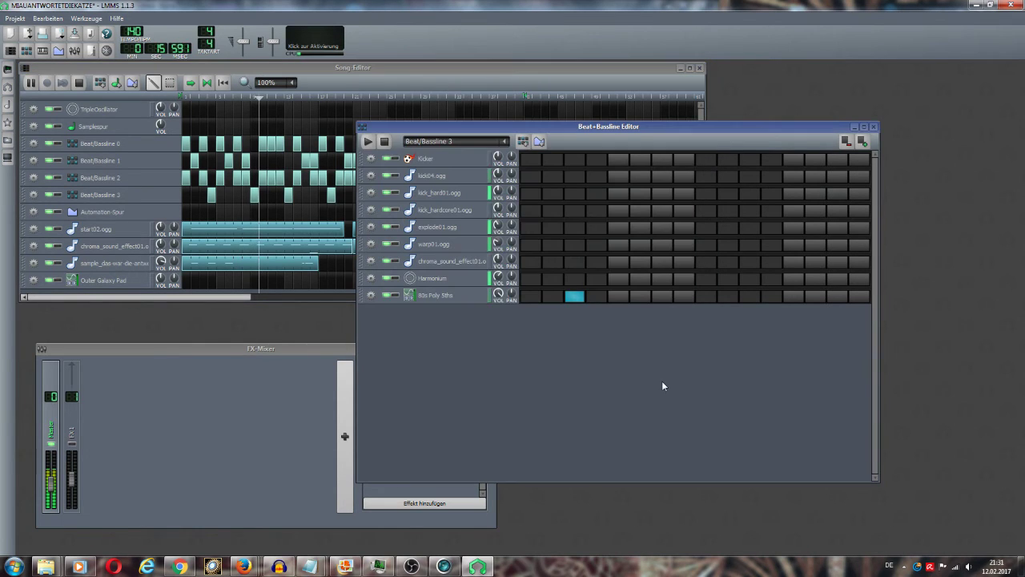
left_click(504, 141)
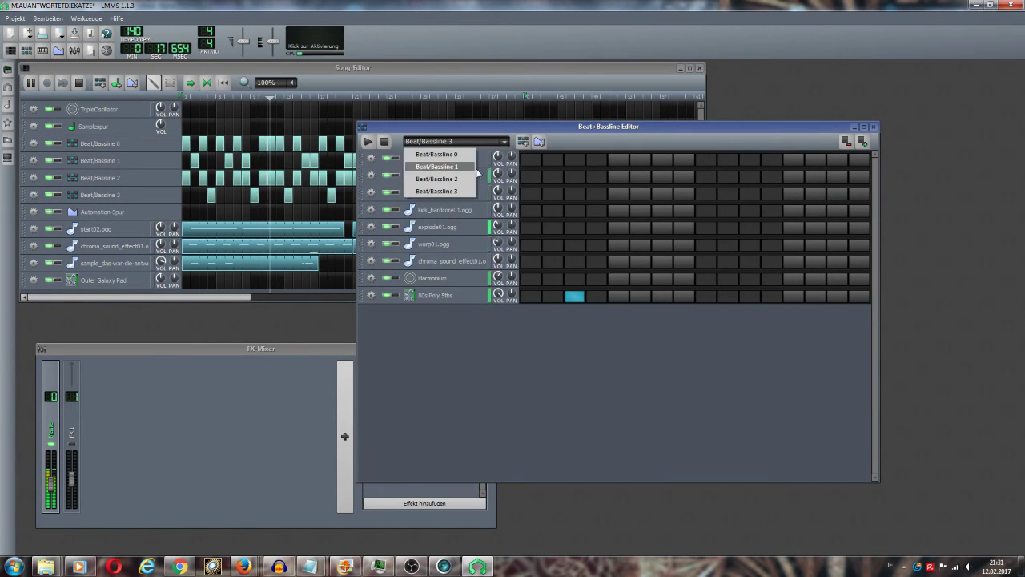
left_click(472, 183)
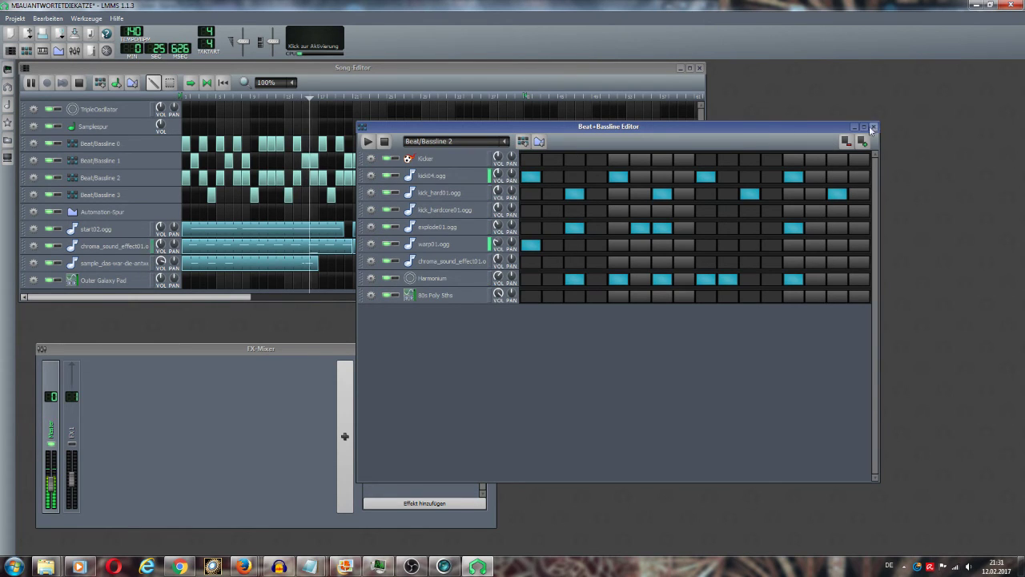
left_click(533, 69)
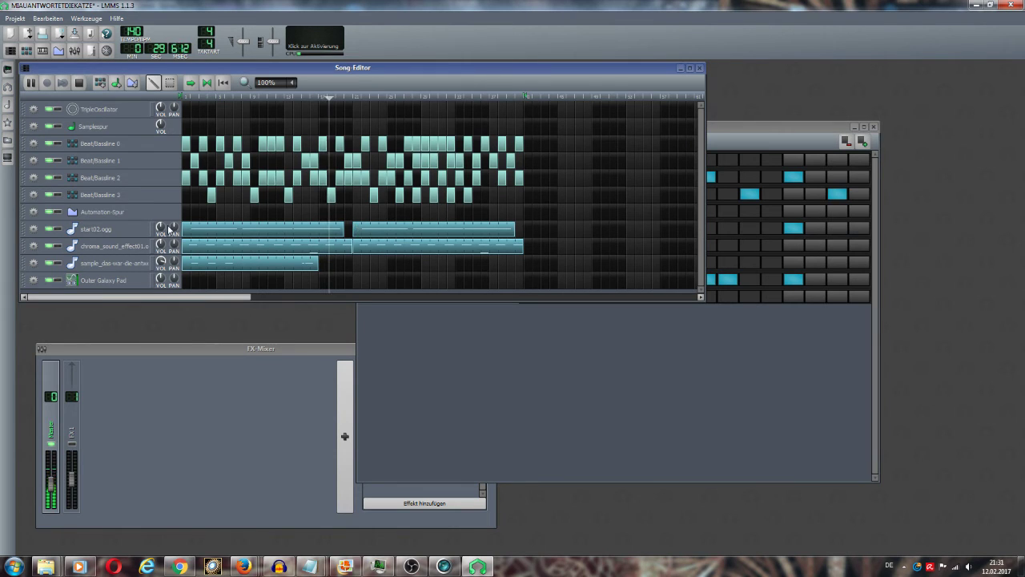
- Replace the Beat/Bassline 3 blocks in bars 4, 9, 13 and 18 with Beat/Bassline 0 blocks
middle_click(211, 197)
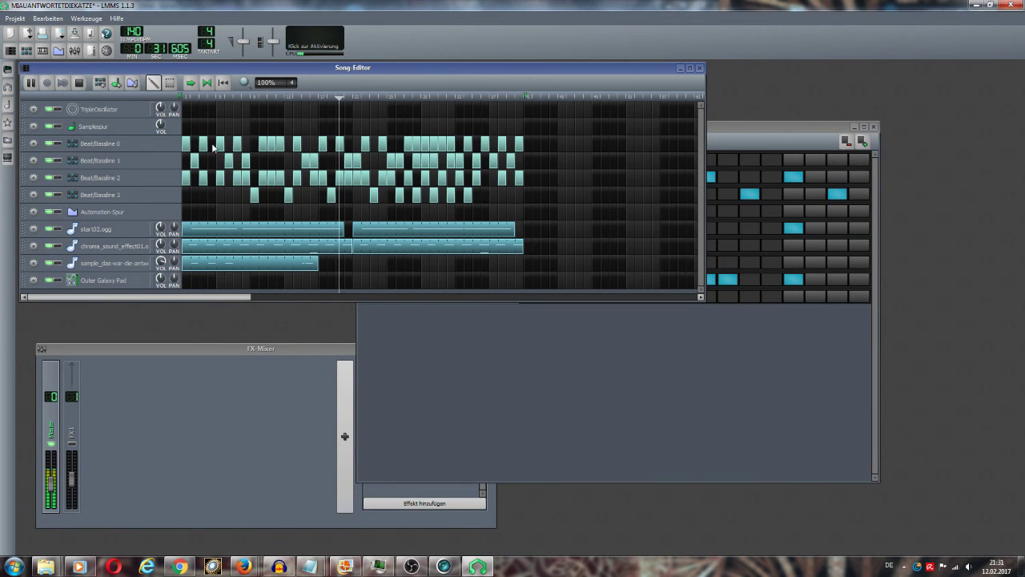
left_click(211, 144)
left_click(254, 144)
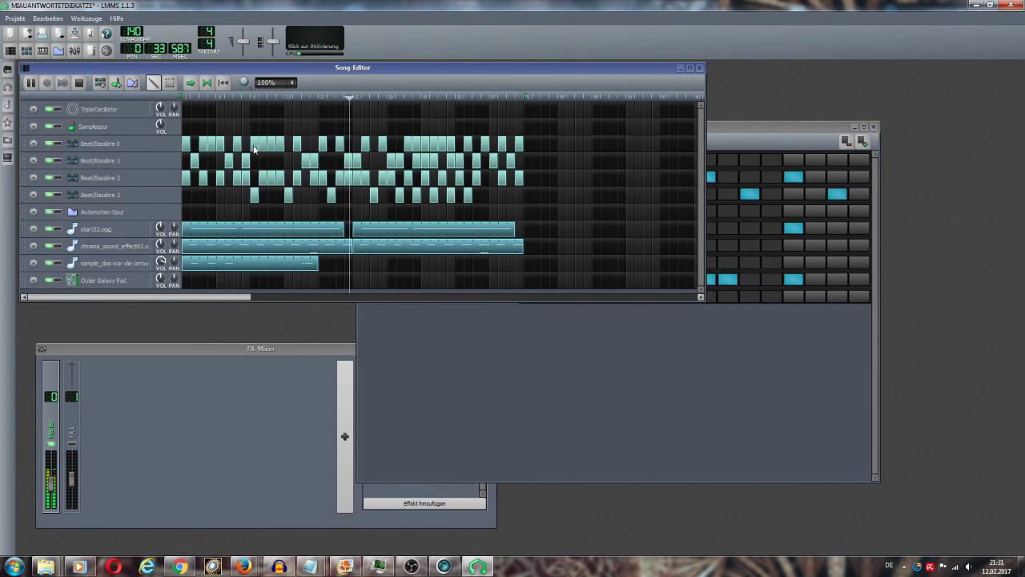
middle_click(257, 196)
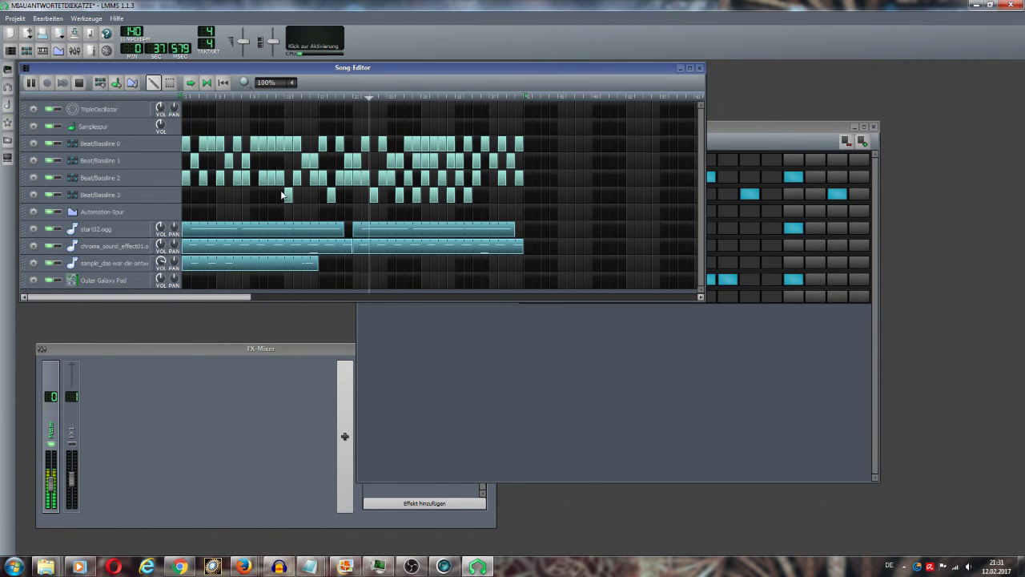
middle_click(286, 194)
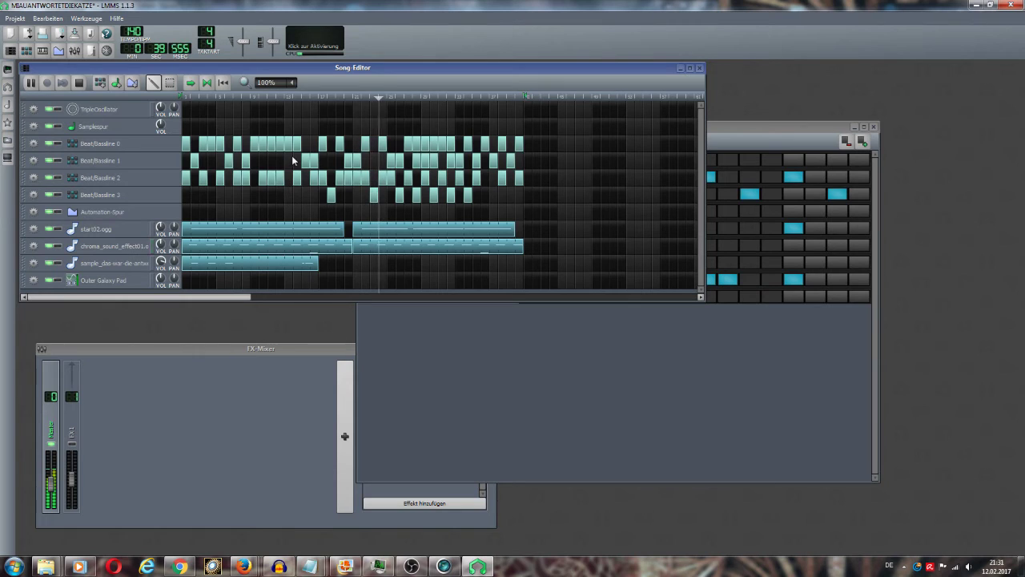
middle_click(333, 197)
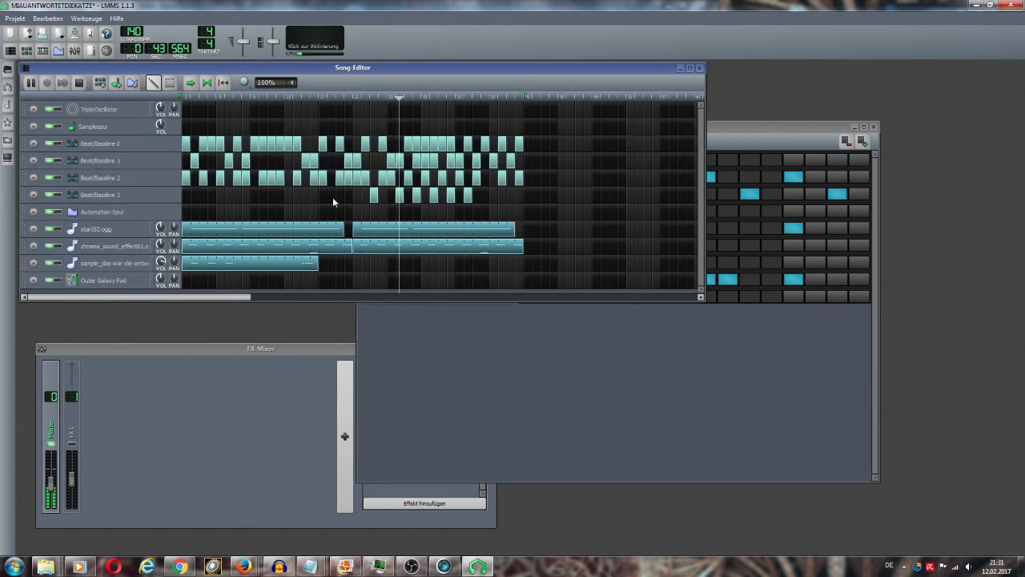
left_click(329, 145)
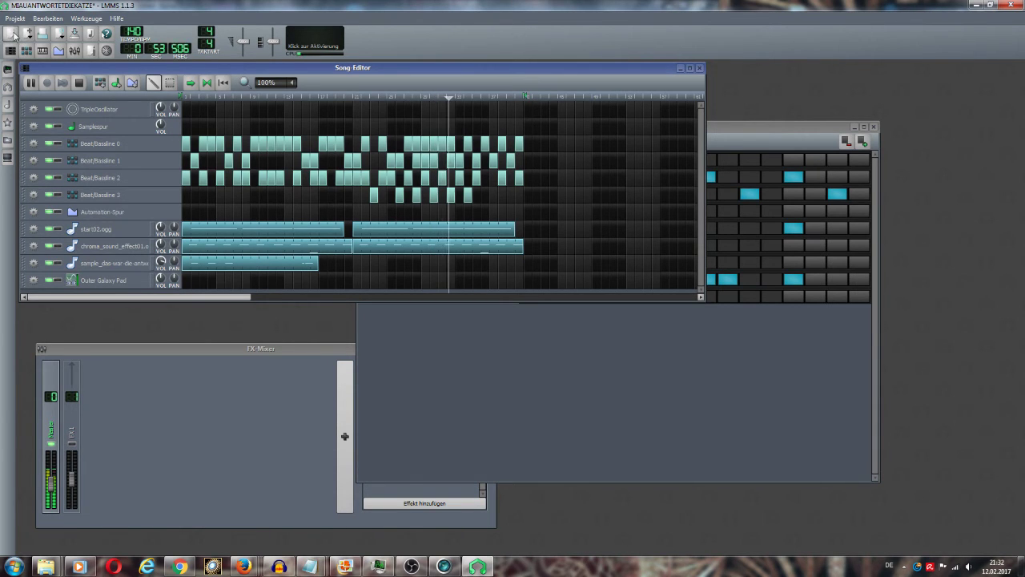
- Reopen the last saved version of the MIAUANTWORTETDIEKATZE project, discarding the unsaved changes
left_click(42, 34)
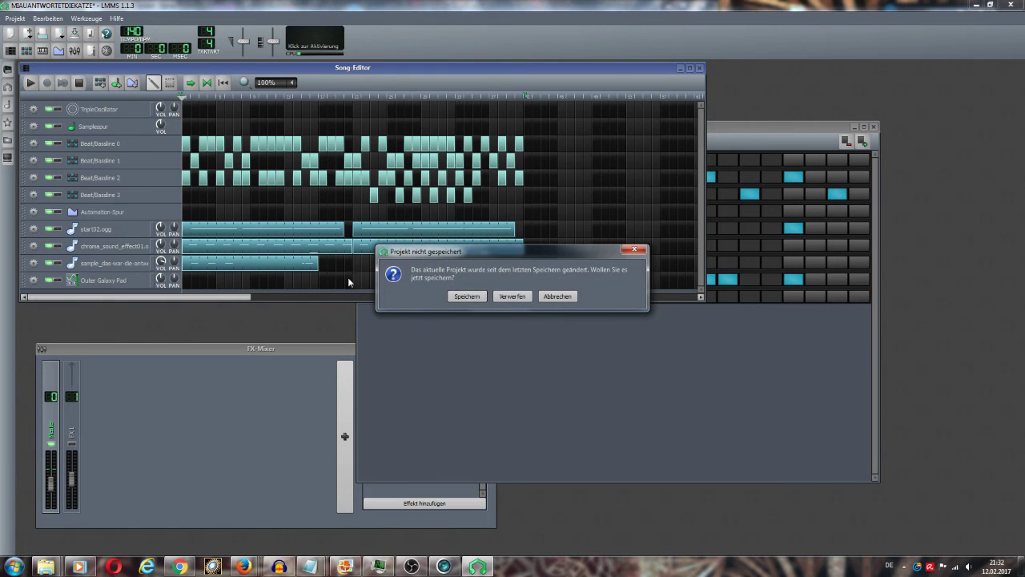
left_click(524, 298)
double_click(463, 211)
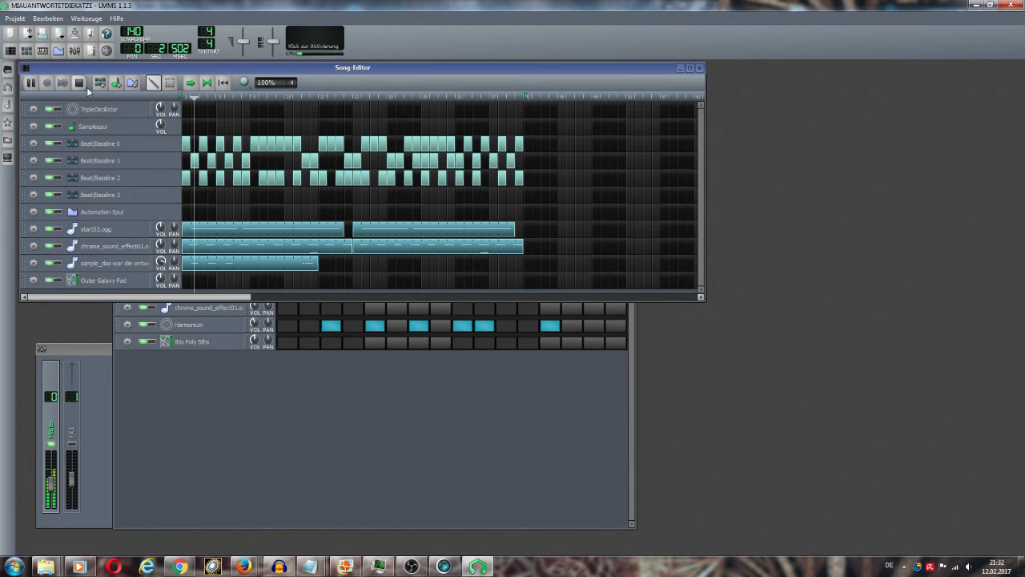
- Remove the 80s Poly 5ths track from the Beat+Bassline Editor and display the empty Beat/Bassline 3 pattern
left_click(300, 465)
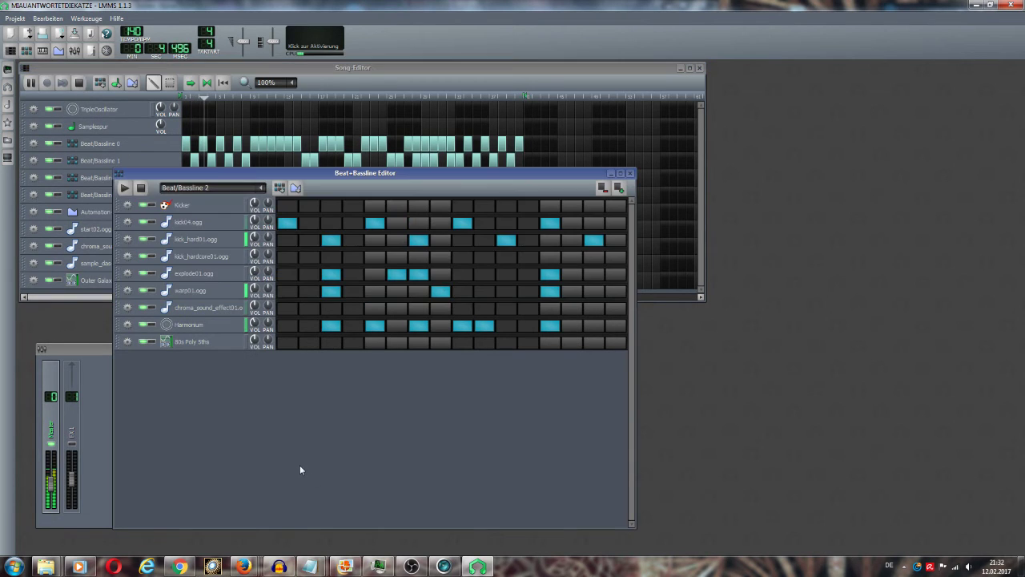
left_click(128, 343)
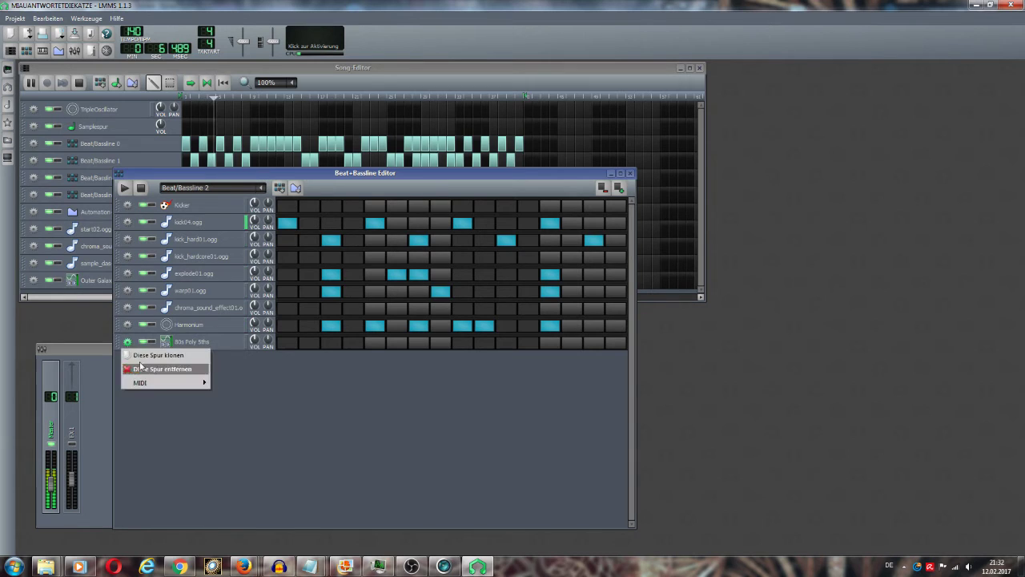
left_click(160, 367)
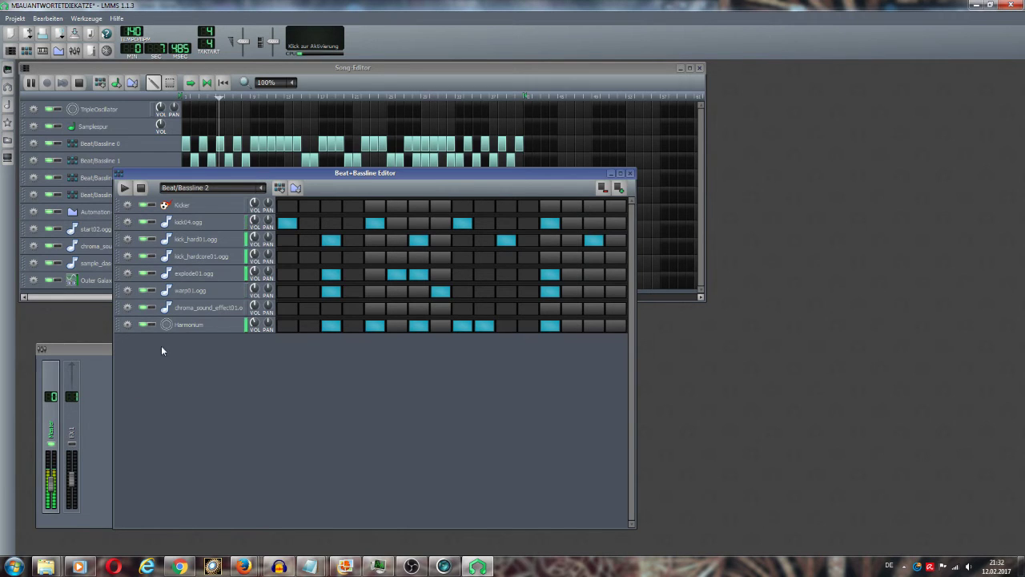
left_click(261, 187)
left_click(217, 235)
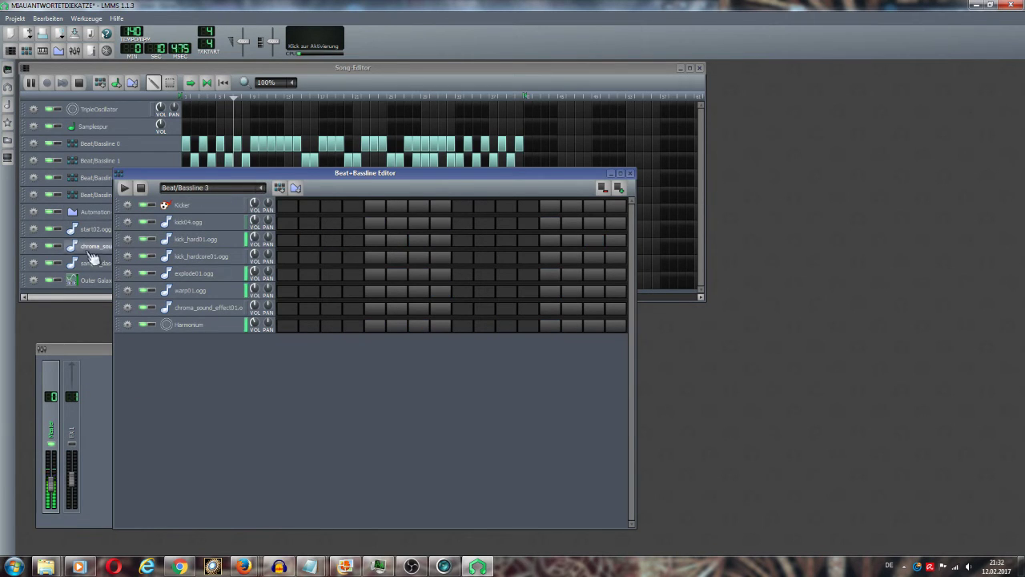
- Browse the user's sample library and audition w2_hexagon.flac from the waveforms folder
left_click(8, 126)
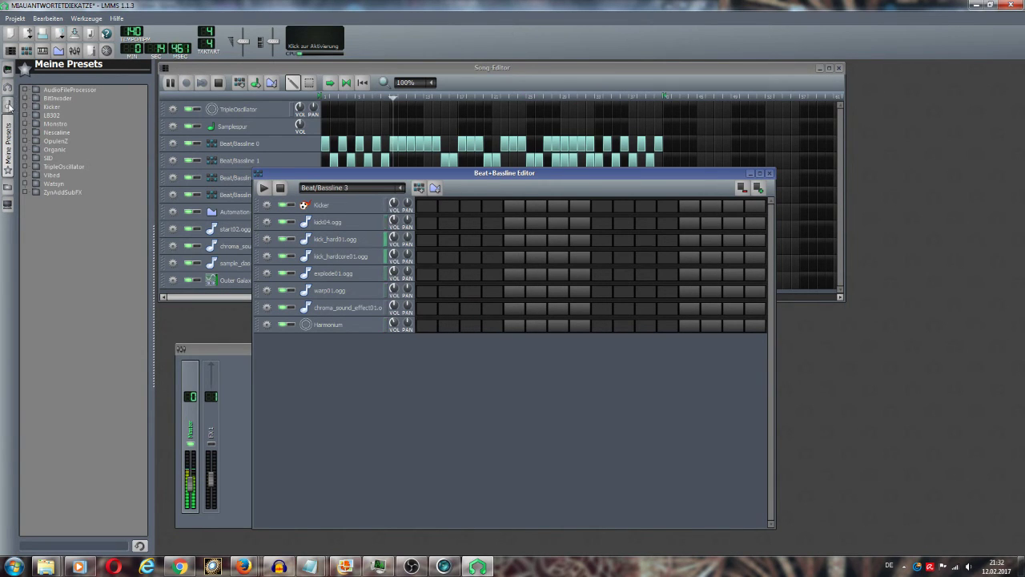
left_click(8, 105)
left_click(31, 183)
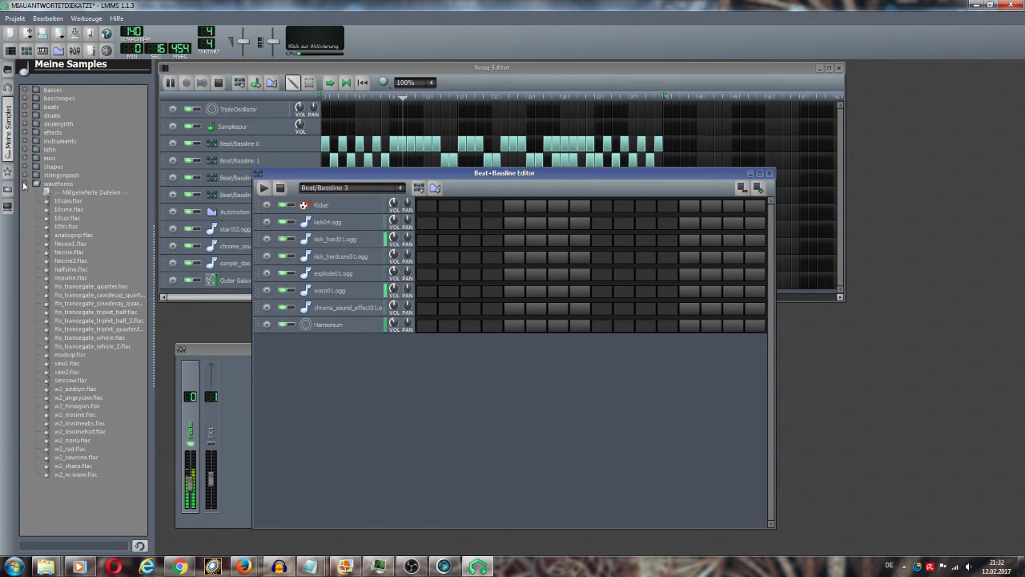
left_click(82, 407)
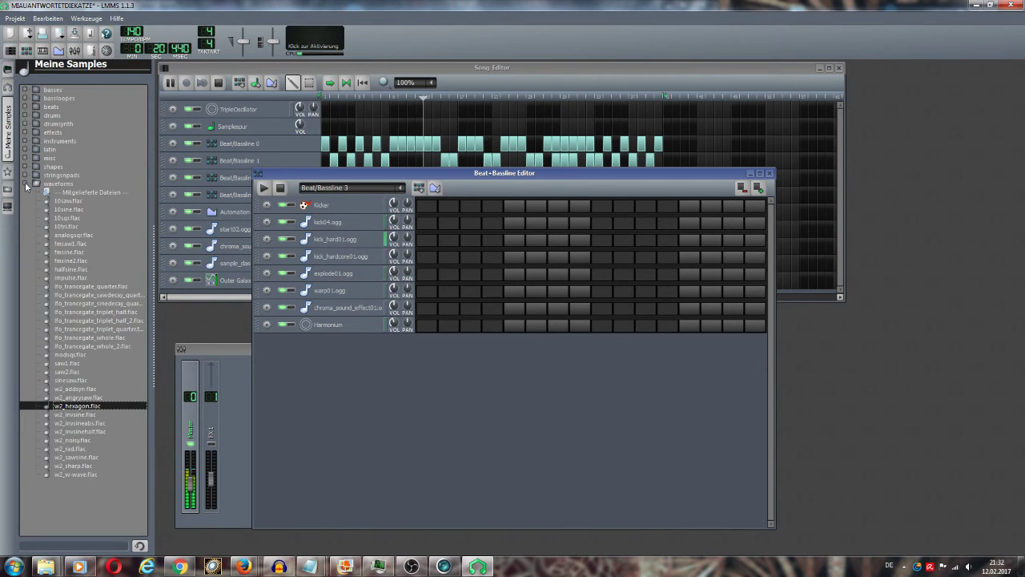
left_click(25, 181)
- Audition filter_sweep01.ogg, wind_chimes01.ogg and warp02.ogg from the effects samples, and cello01.ogg from the instruments samples
left_click(25, 134)
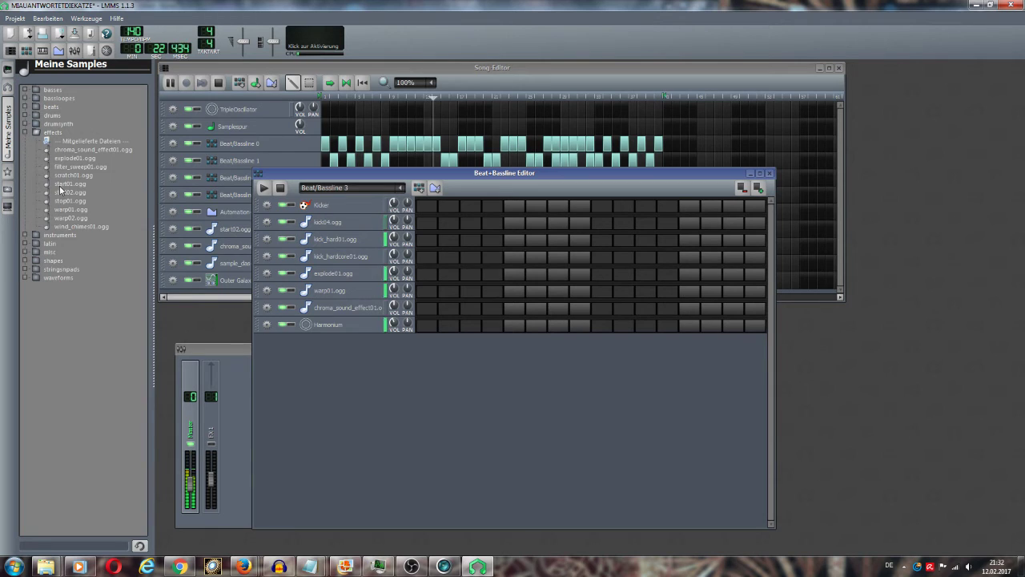
left_click(71, 167)
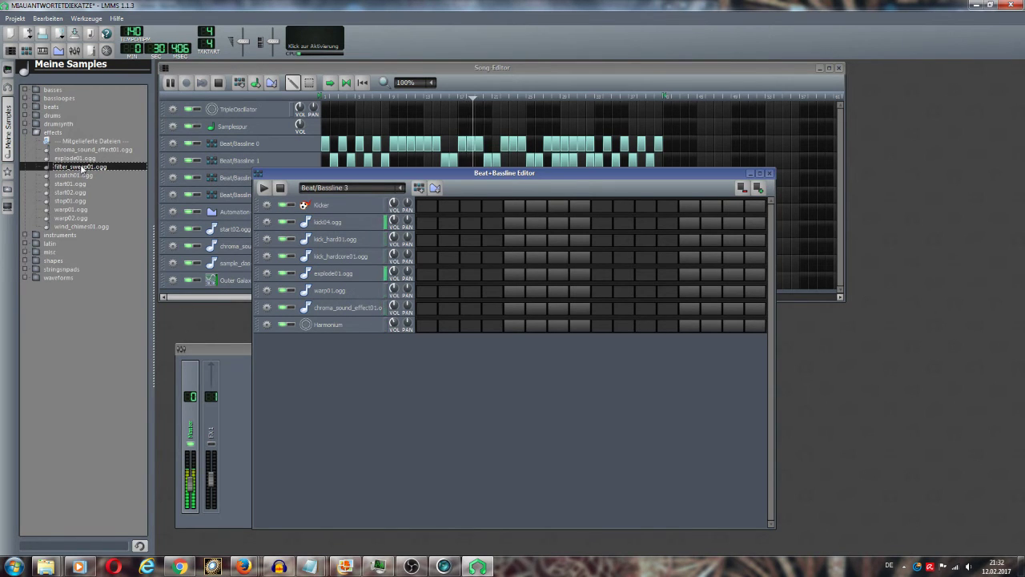
left_click(70, 227)
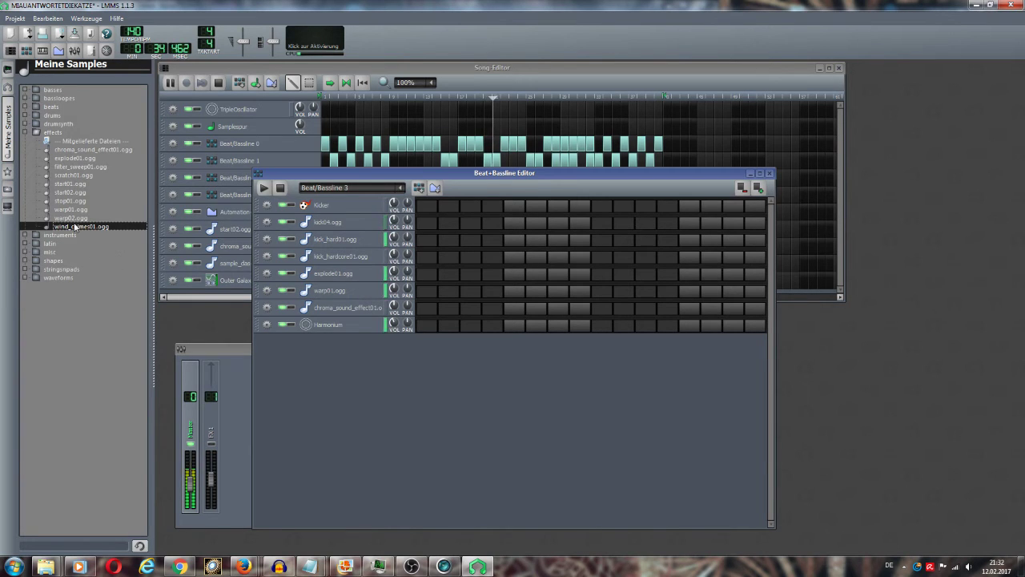
left_click(74, 219)
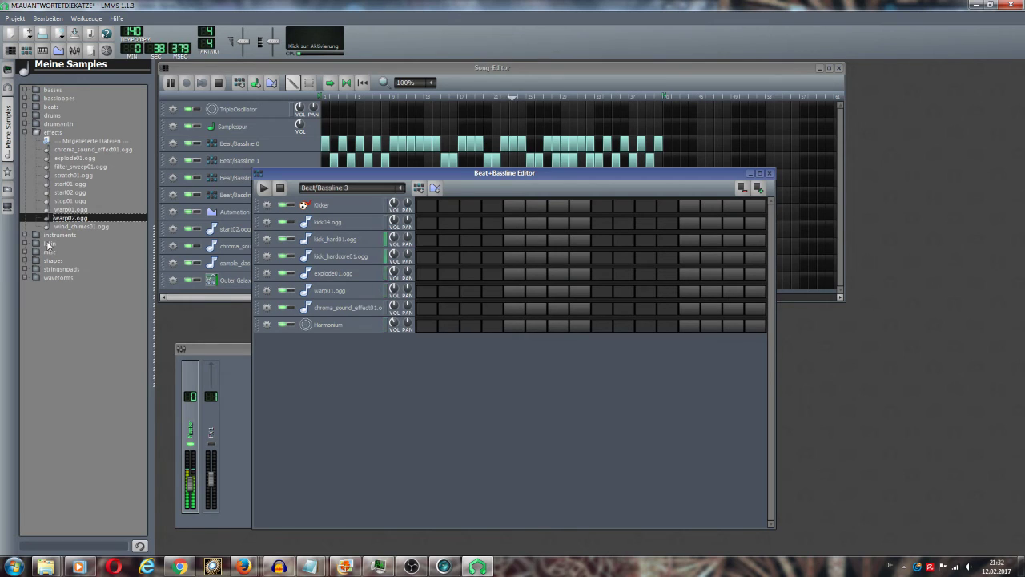
left_click(26, 235)
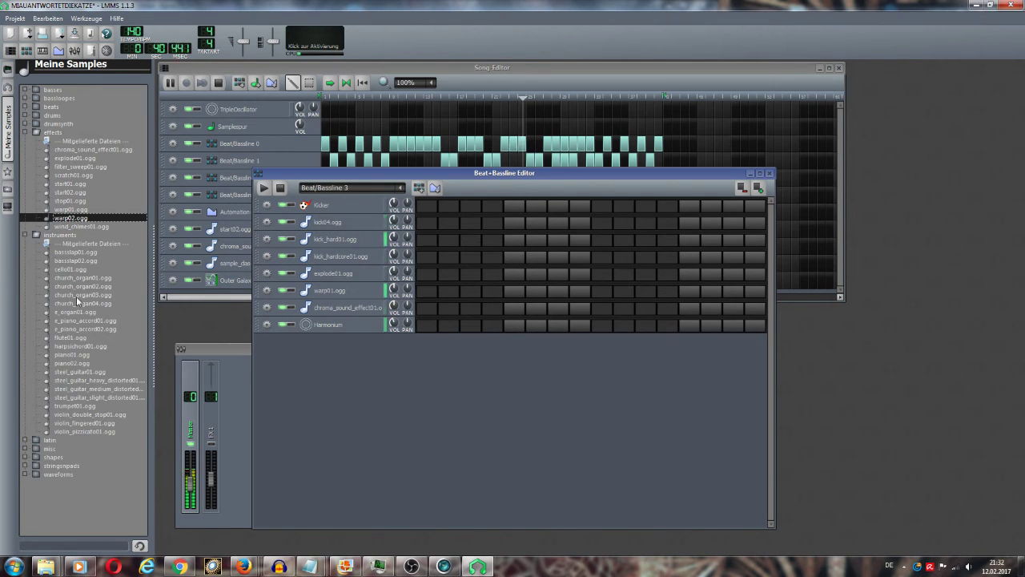
left_click(75, 270)
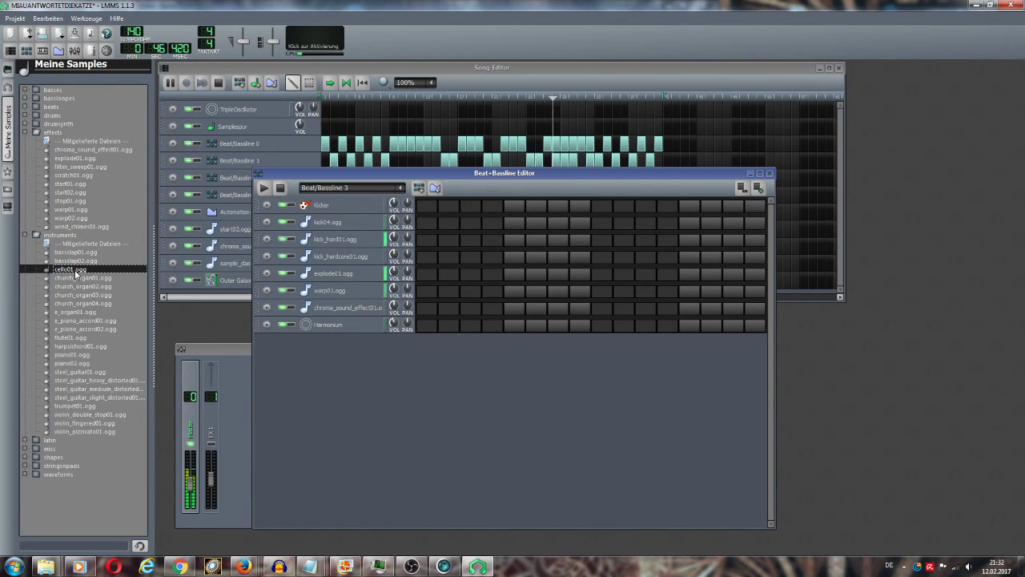
- Audition flute01.ogg, trumpet01.ogg, violin_fingered01.ogg and violin_pizzicato01.ogg from the instruments samples
left_click(69, 337)
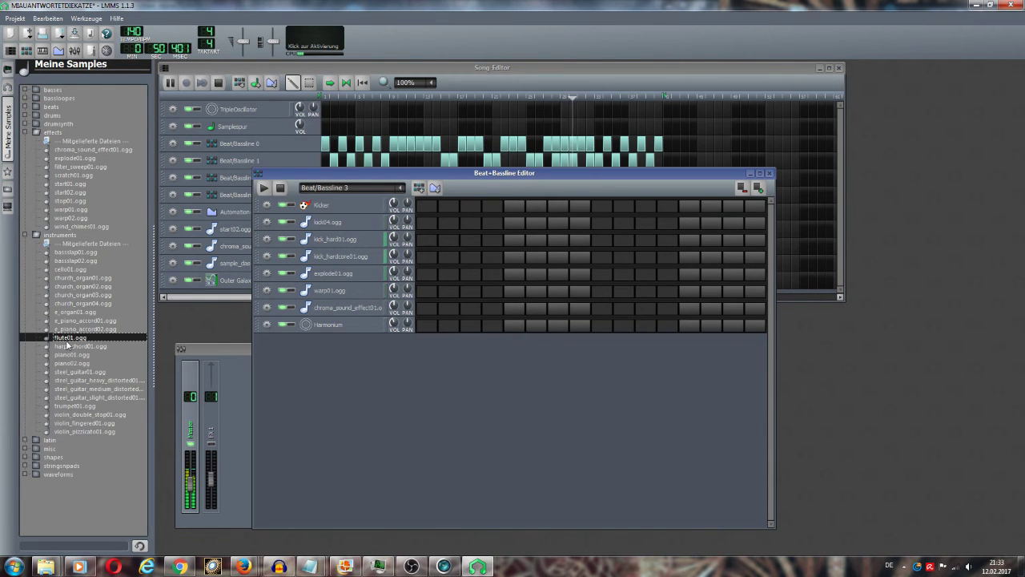
left_click(81, 354)
left_click(95, 342)
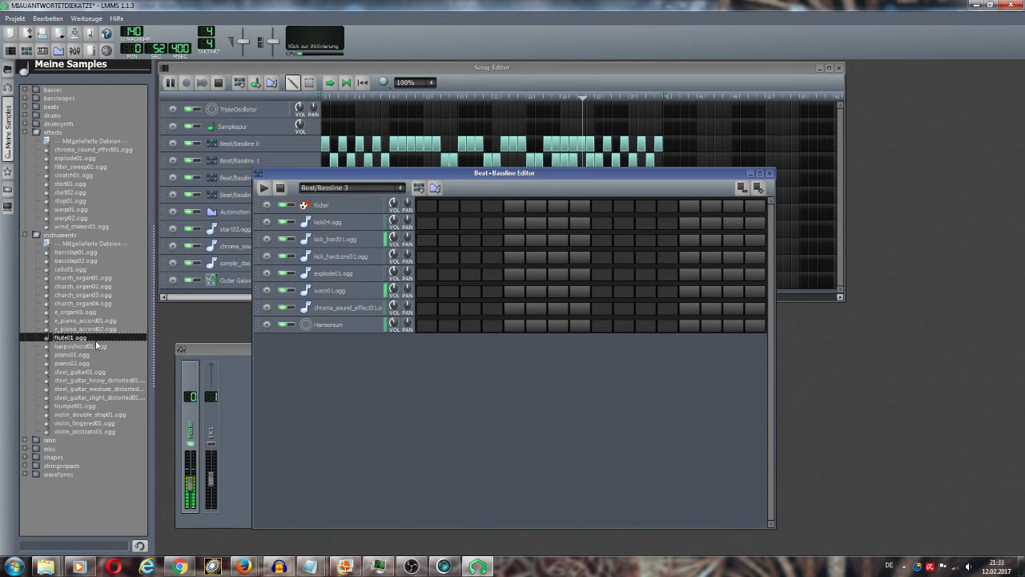
left_click(81, 405)
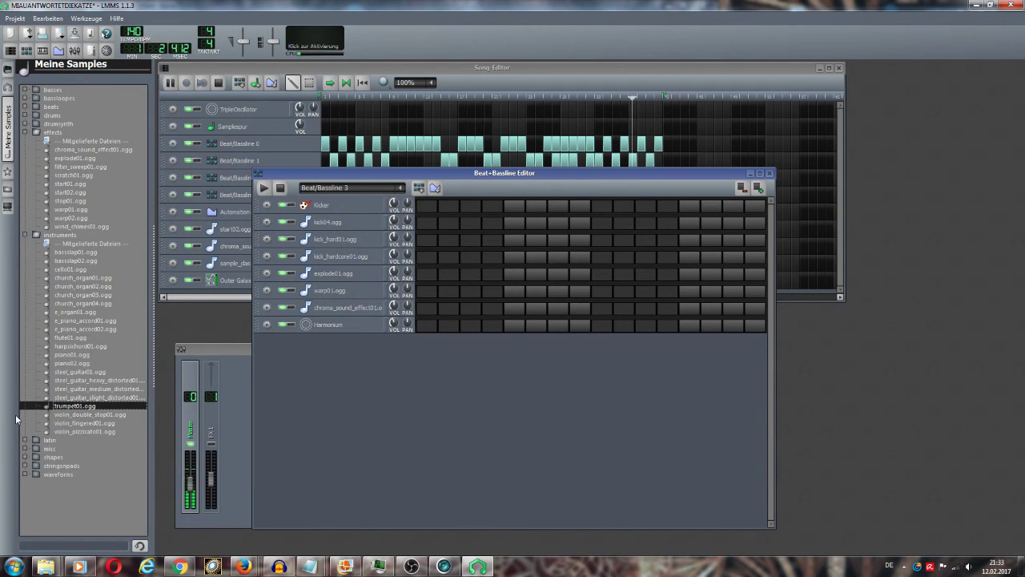
left_click(64, 424)
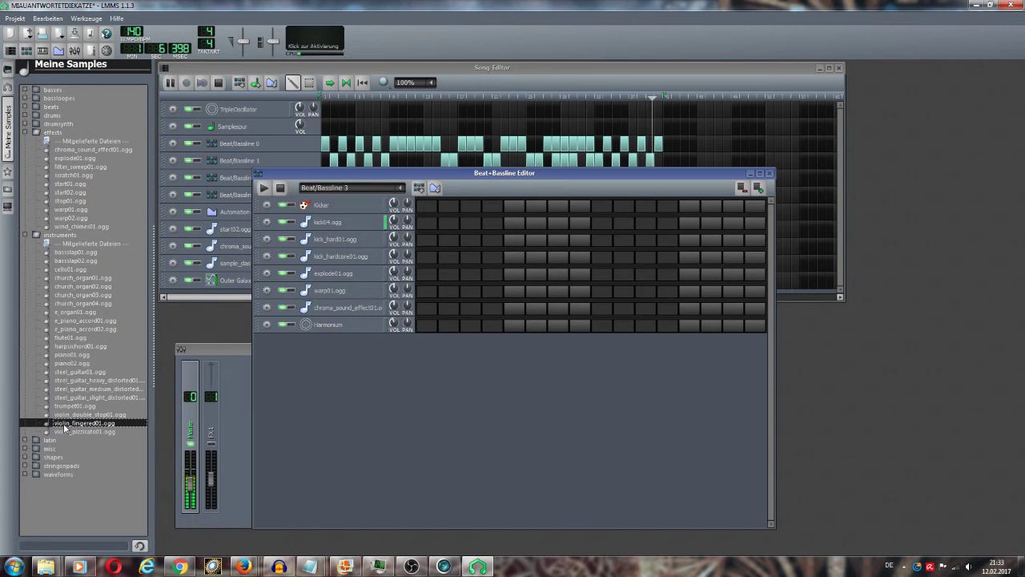
left_click(77, 433)
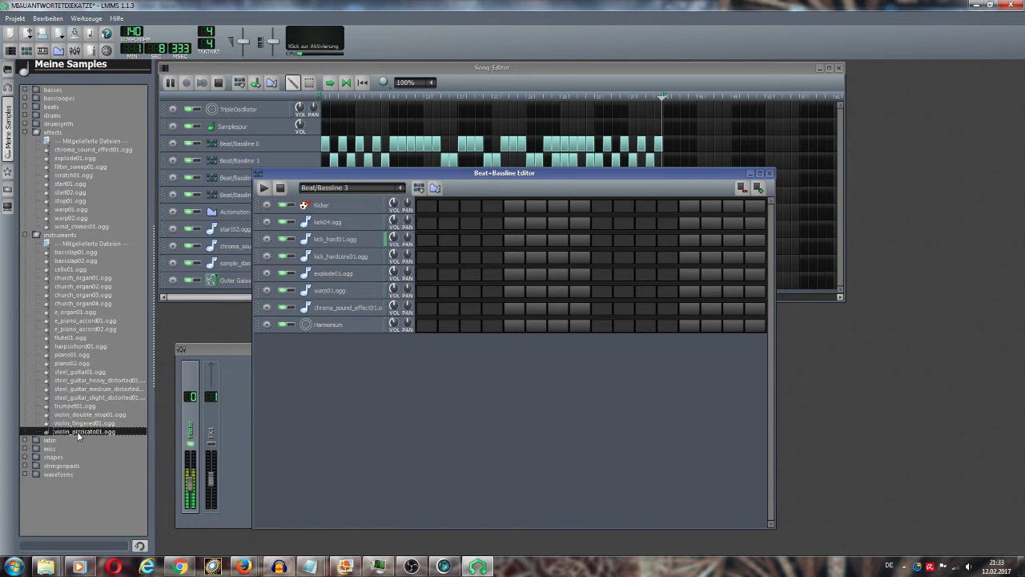
- Audition latin_guitar01.ogg and latin_brass01.ogg from the latin samples and expand the misc folder
left_click(27, 439)
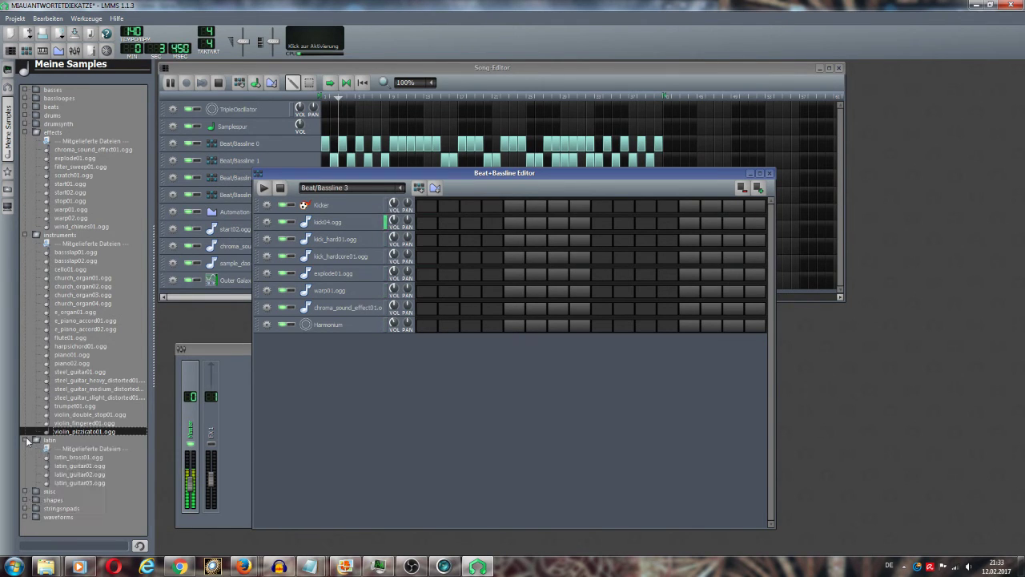
left_click(69, 464)
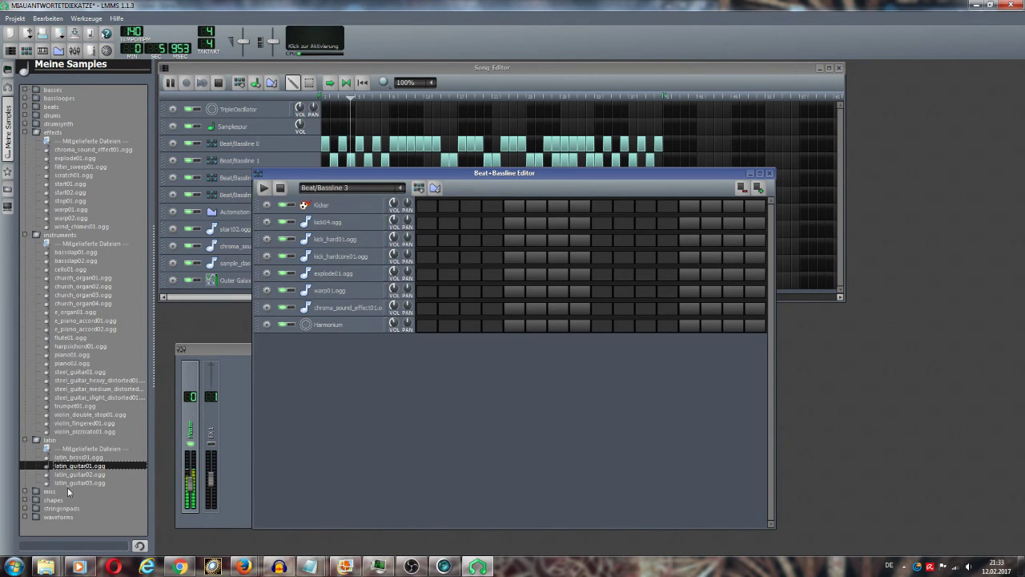
left_click(26, 491)
scroll(27, 492, "down", 5)
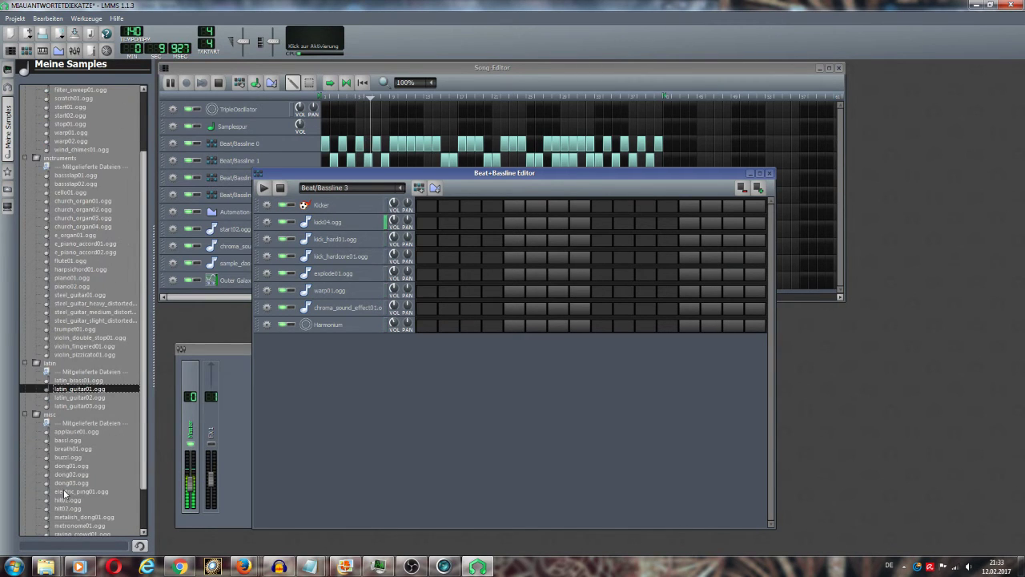
left_click(83, 330)
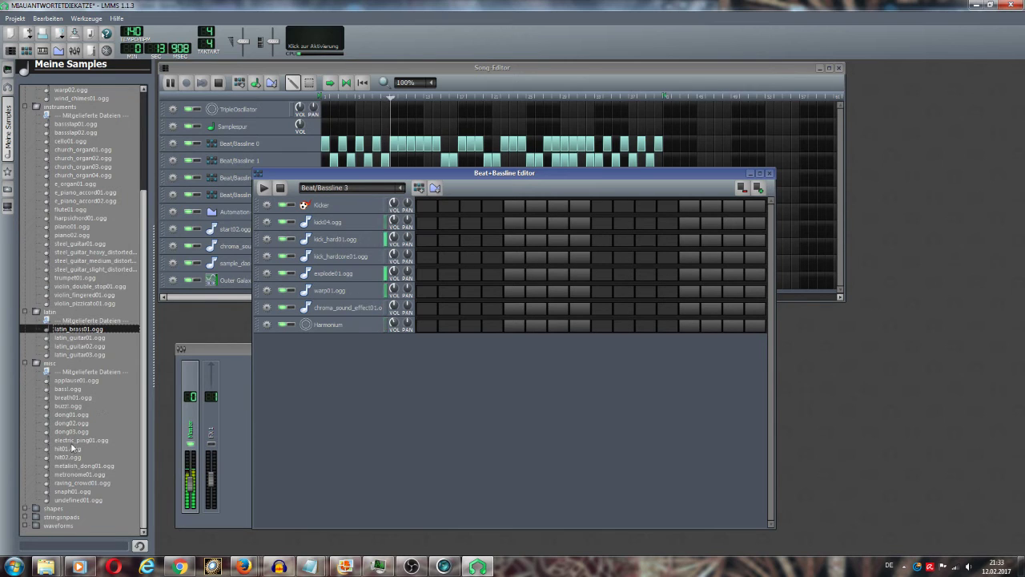
- Audition applause01.ogg, electric_ping01.ogg, metalish_dong01.ogg and raving_crowd01.ogg from the misc samples
left_click(81, 379)
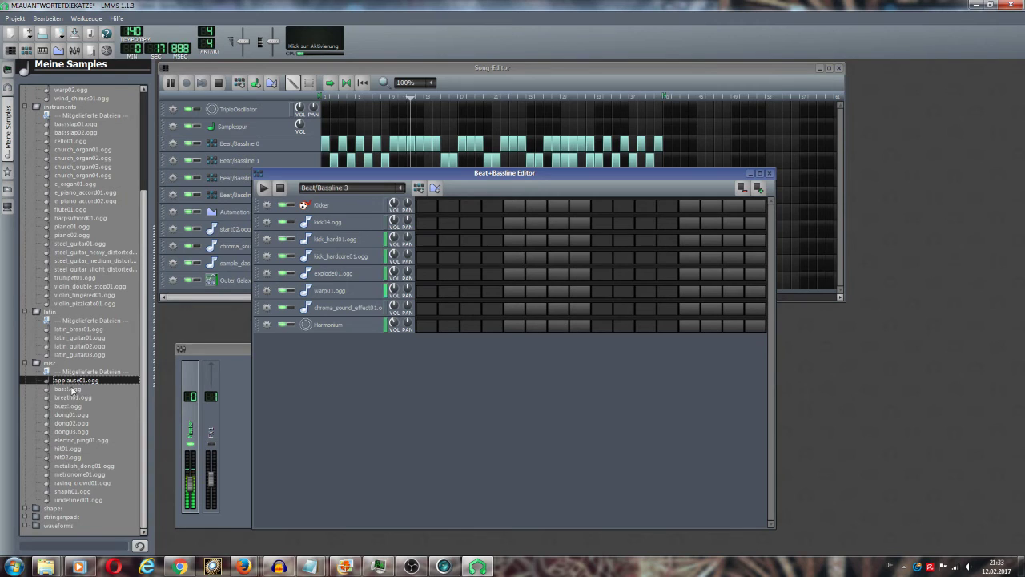
left_click(75, 439)
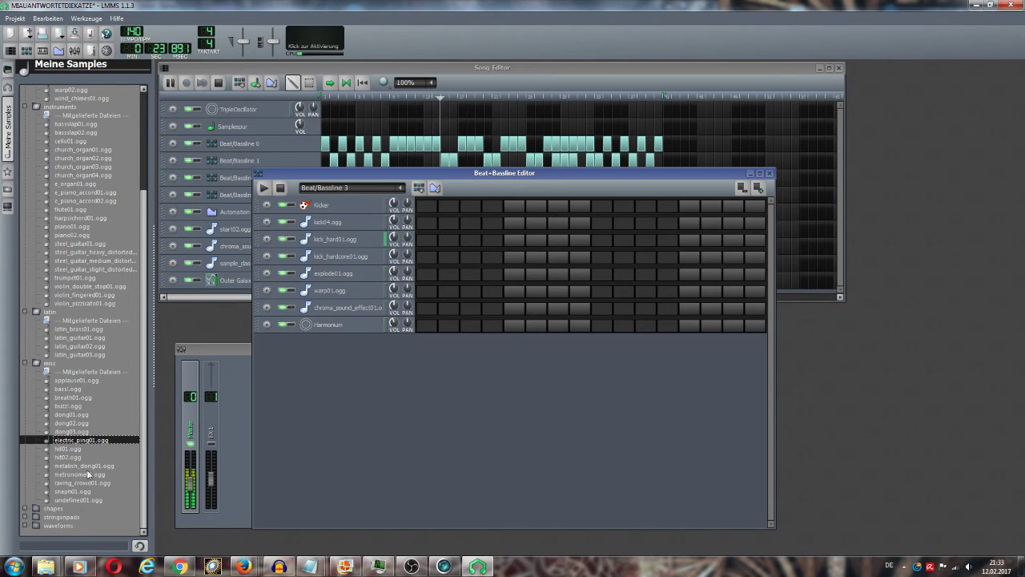
left_click(91, 466)
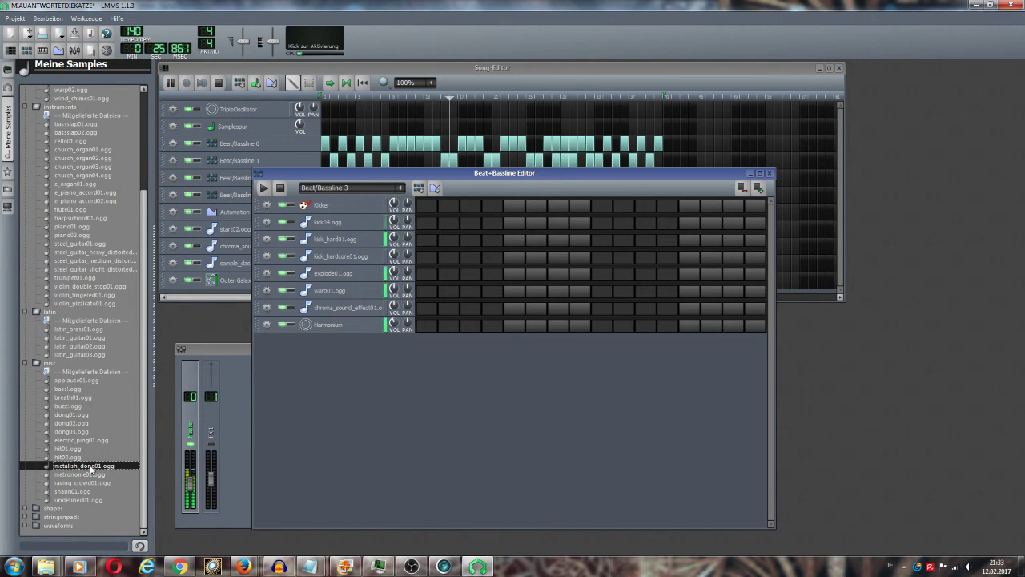
left_click(90, 483)
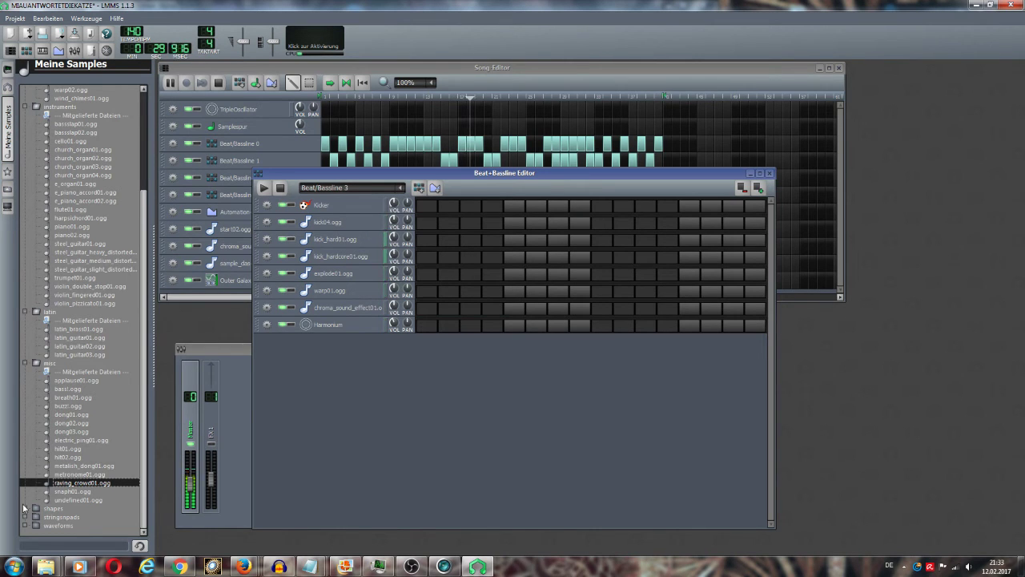
- Audition moog.wav, micro.wav, low_sine.wav and technosynth5.wav from the shapes samples
left_click(25, 508)
scroll(27, 505, "down", 9)
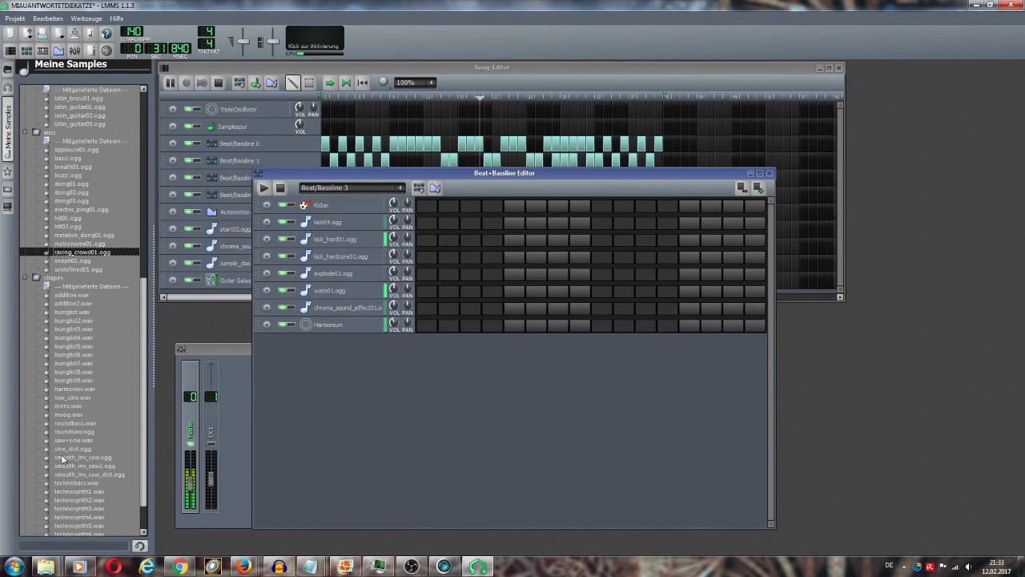
left_click(73, 416)
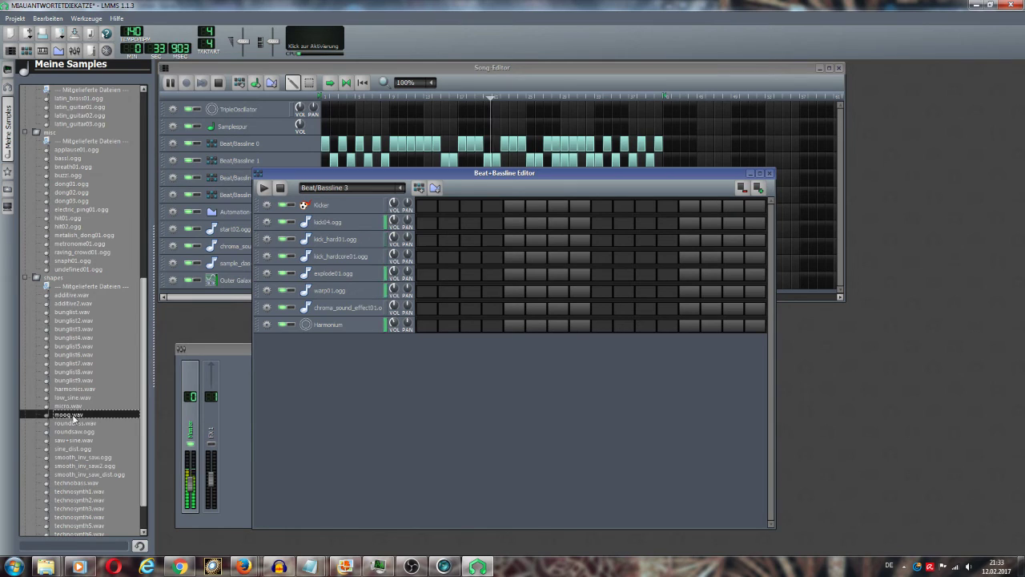
left_click(77, 406)
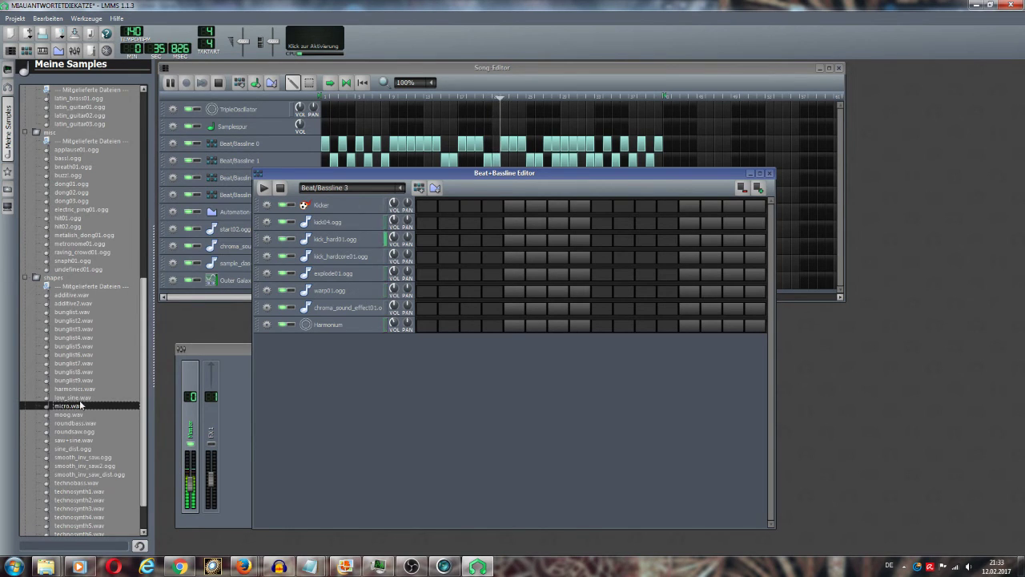
left_click(81, 397)
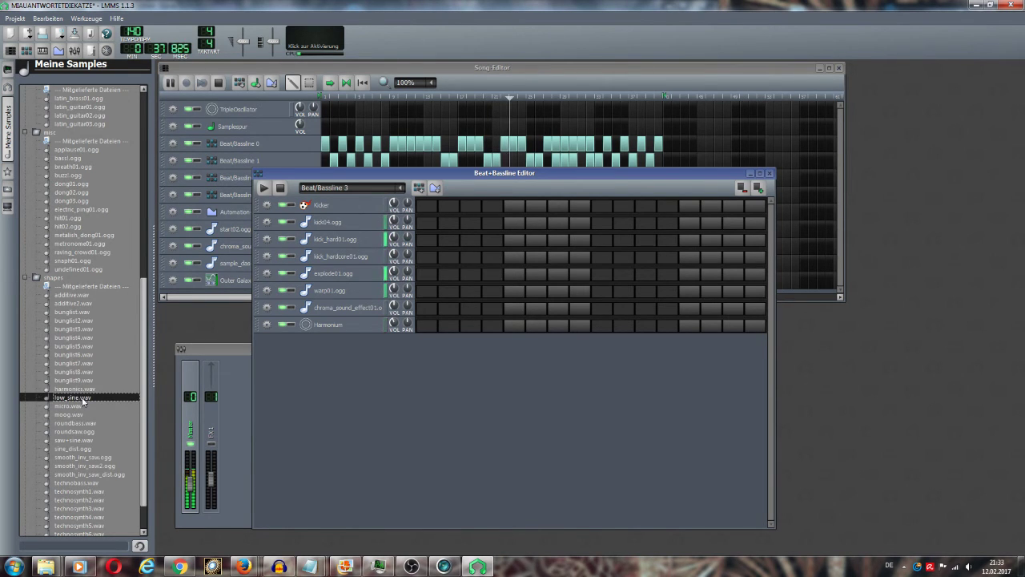
scroll(81, 400, "down", 2)
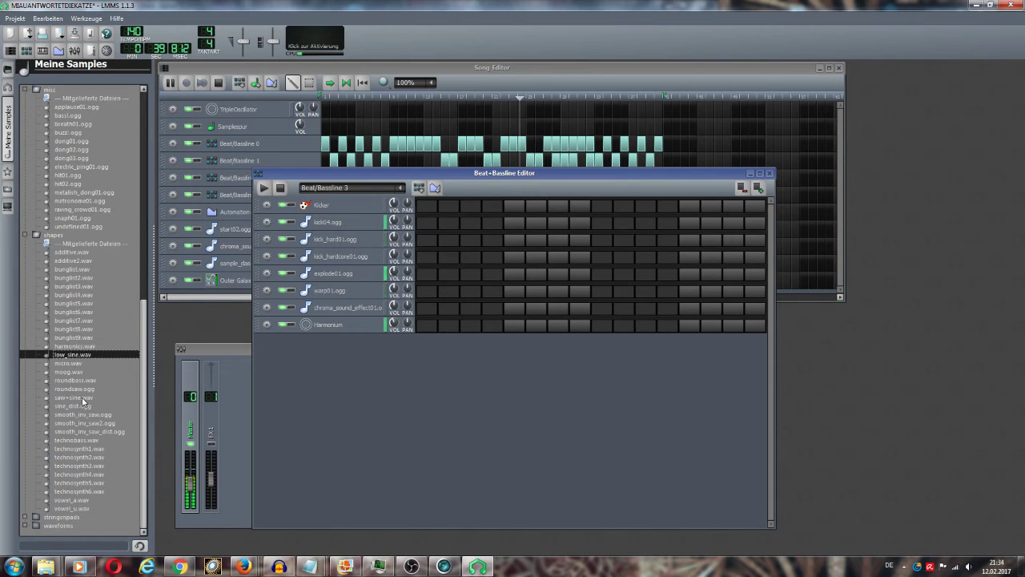
left_click(58, 483)
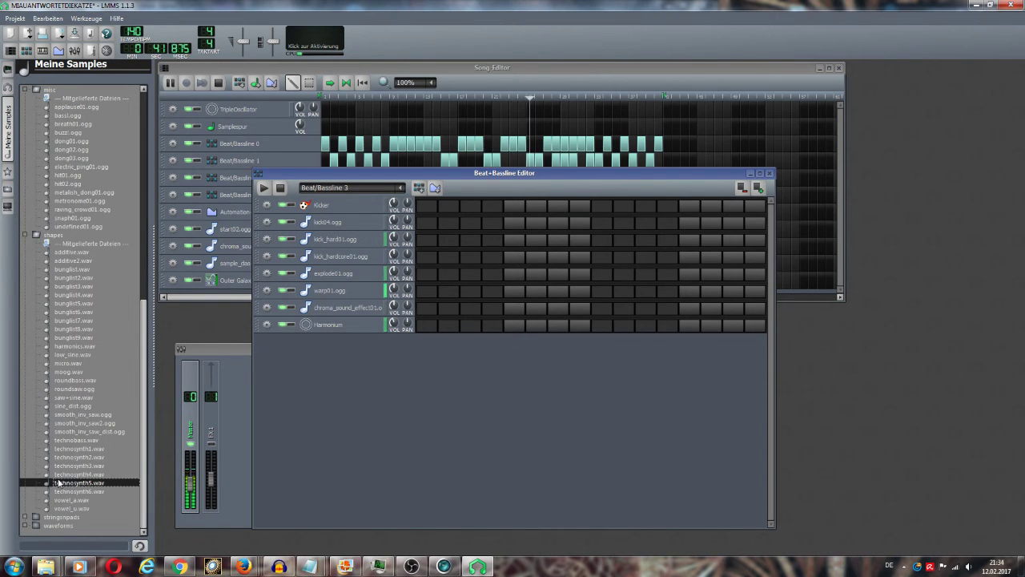
- Audition nord_ambient01, space_strings02, space_strings03, orion_string01, korg_poly6_drone01, juno_pad01 and chorus02 from the stringsnpads samples
left_click(27, 516)
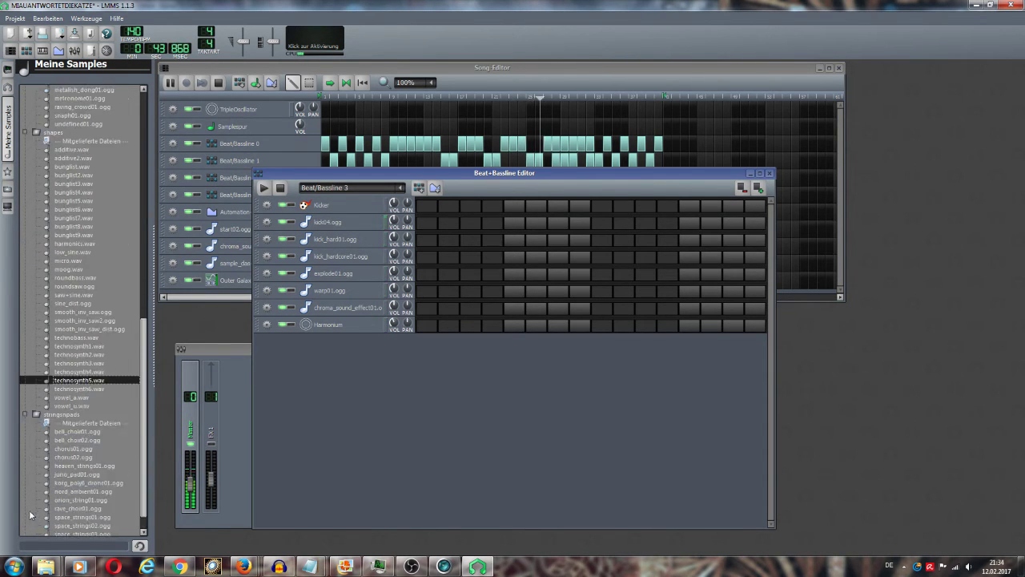
left_click(58, 488)
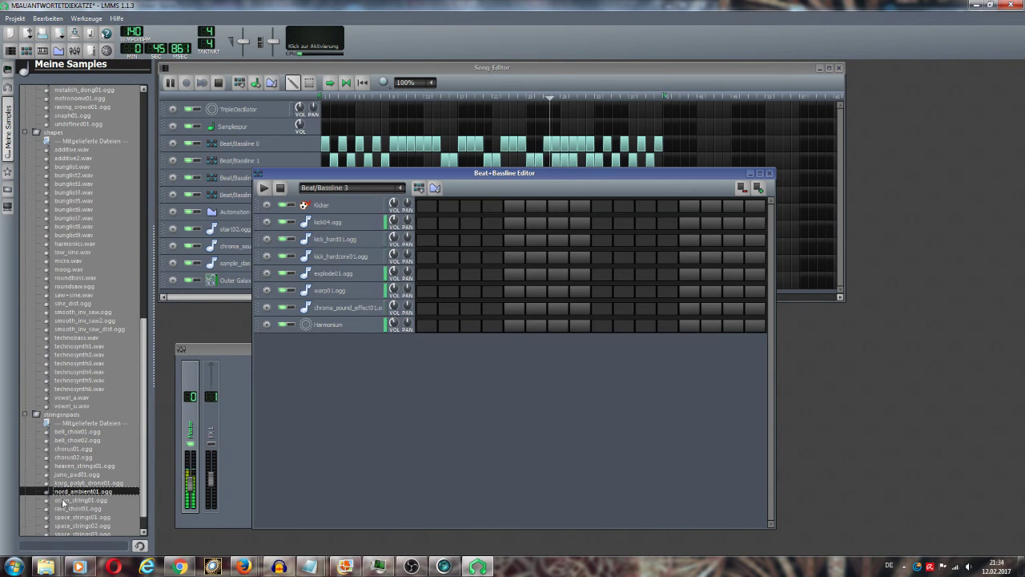
scroll(60, 497, "down", 1)
left_click(62, 501)
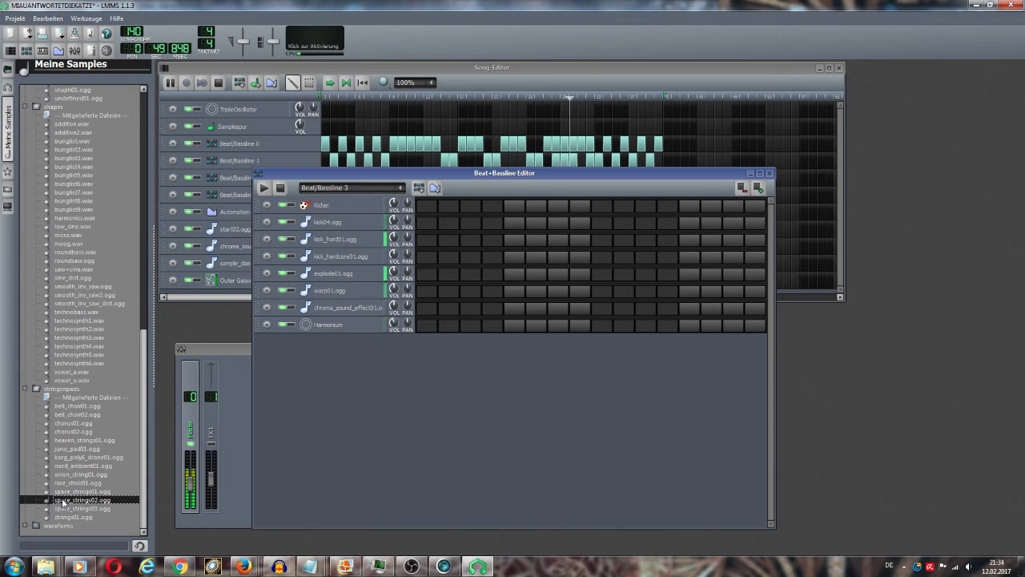
left_click(94, 509)
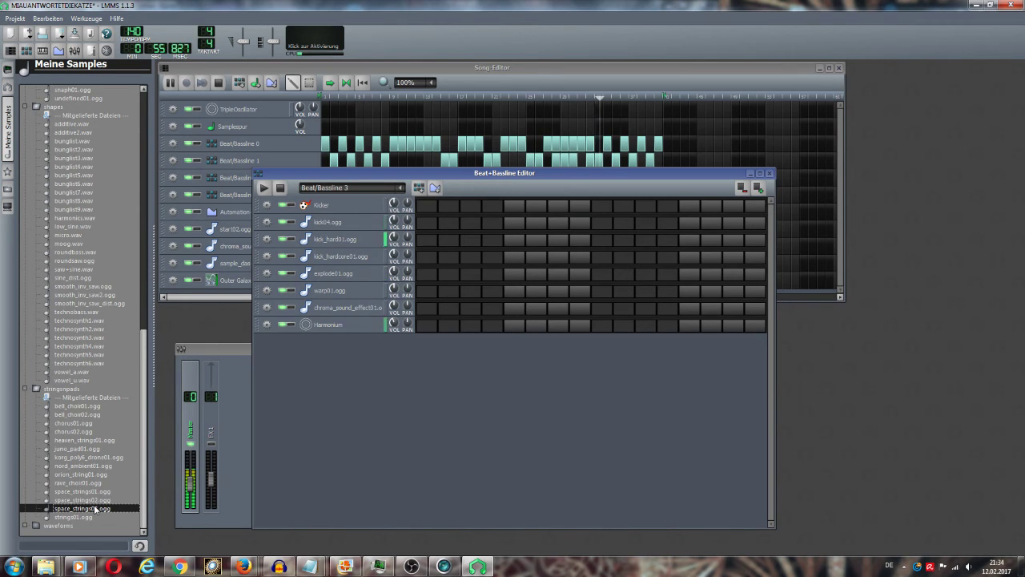
left_click(80, 474)
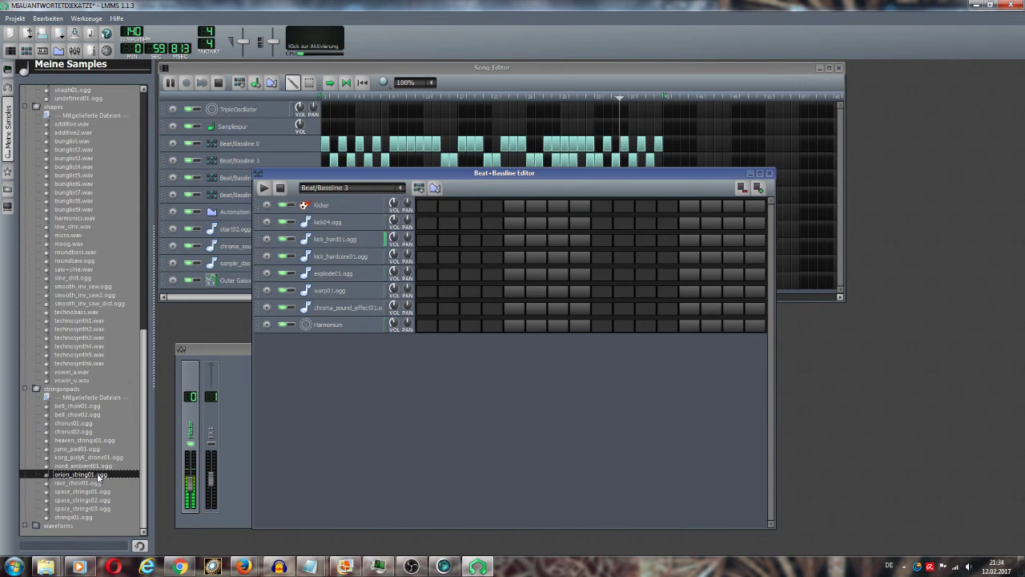
left_click(94, 457)
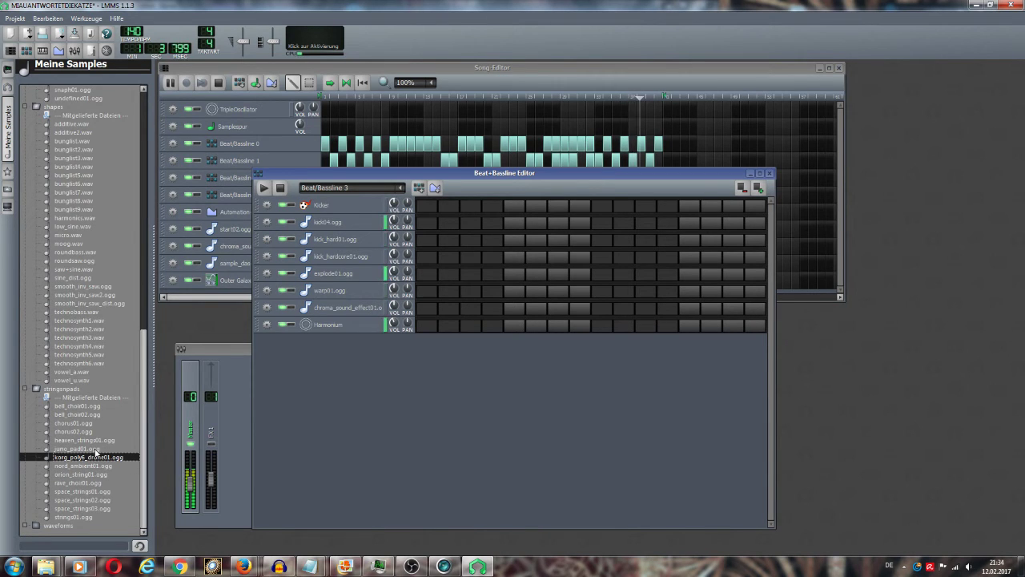
left_click(95, 449)
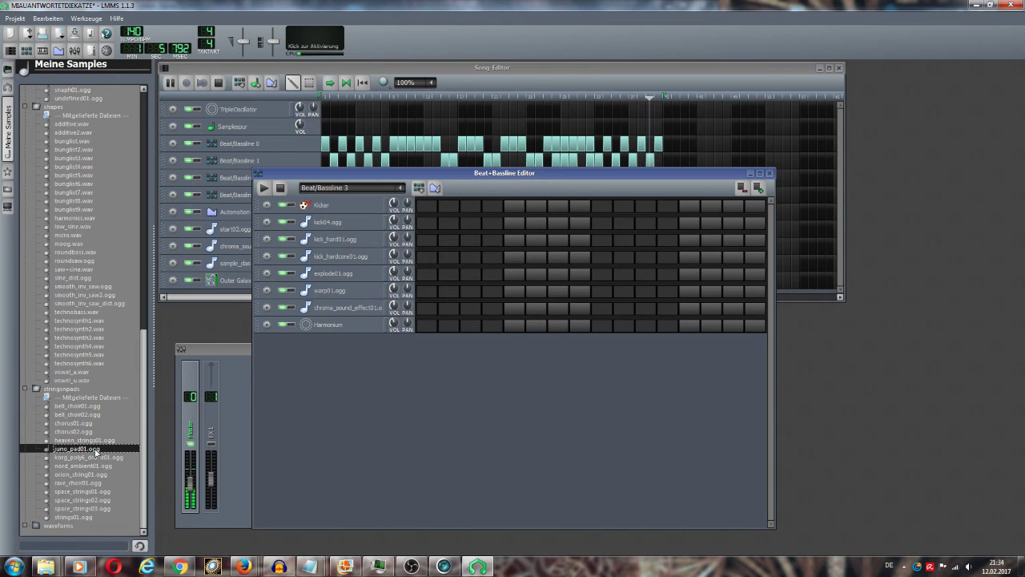
left_click(90, 433)
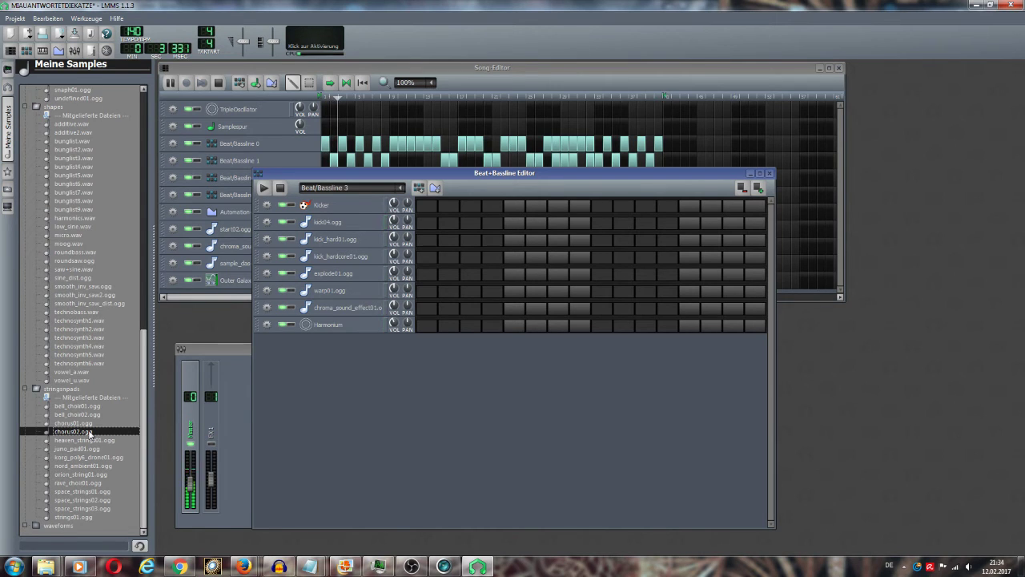
- Add space_strings01.ogg as a new track in the Beat+Bassline Editor and shorten its sample length to about 3.5 s
left_click(77, 491)
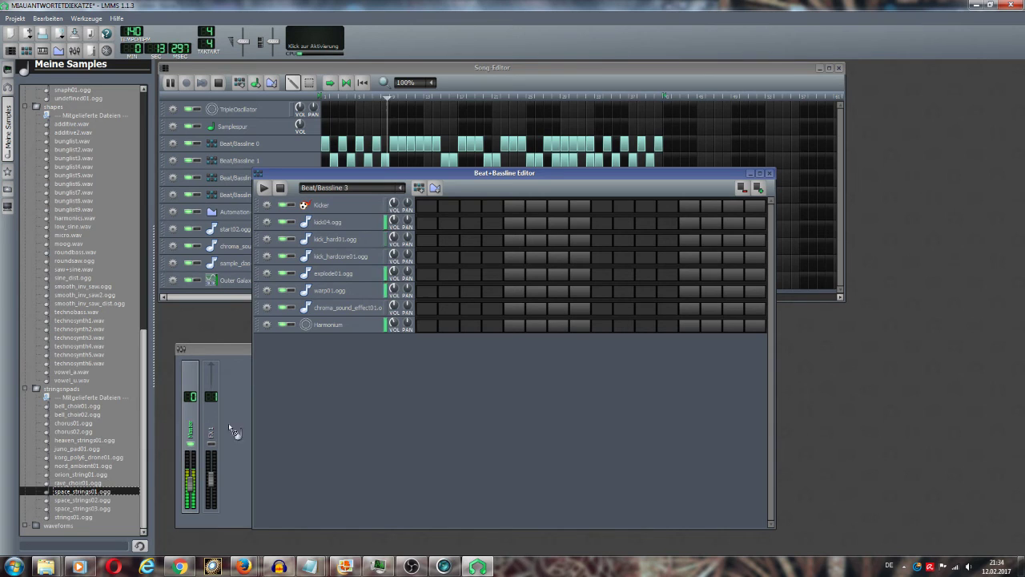
left_click_drag(298, 398, 304, 390)
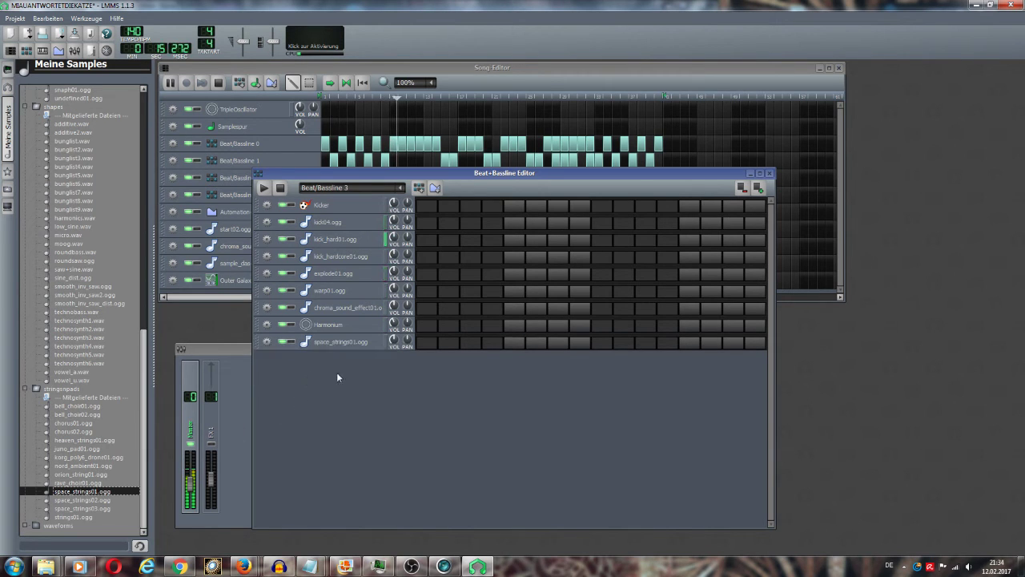
left_click(347, 342)
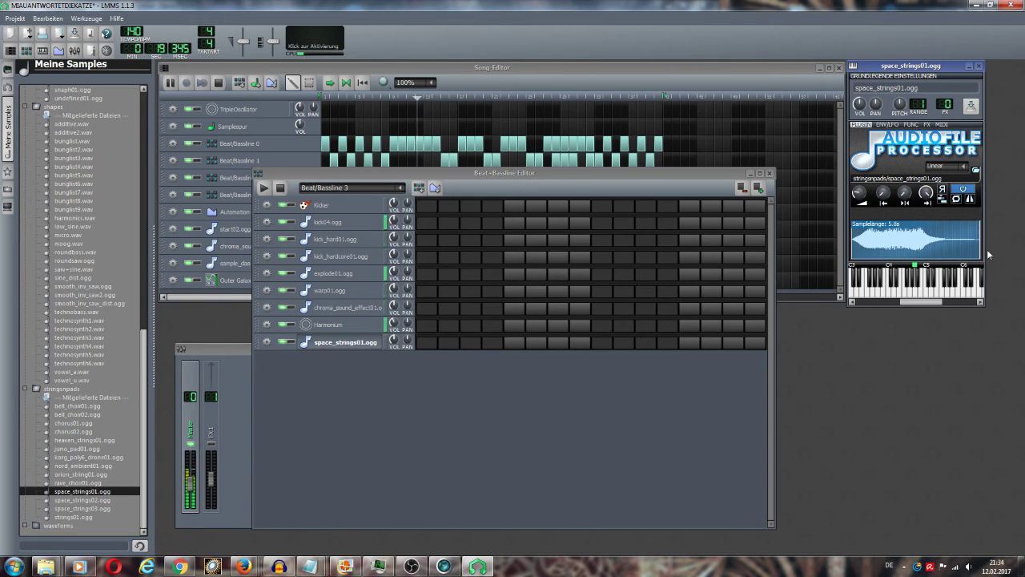
left_click_drag(978, 248, 925, 253)
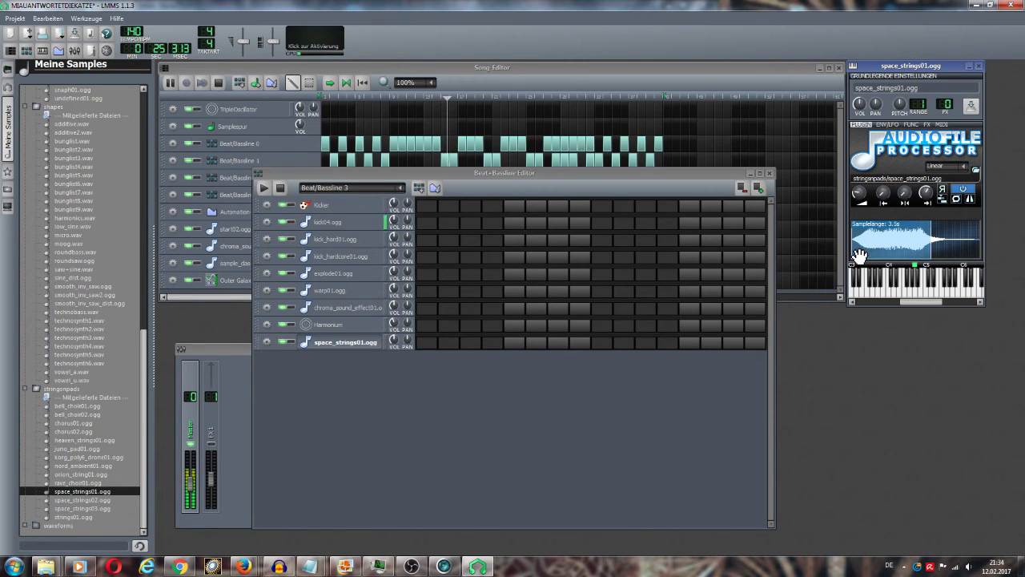
- Activate the third and ninth steps of space_strings01.ogg in Beat/Bassline 3, and place pattern blocks near bars 18 and 23 in the Song Editor
left_click(472, 343)
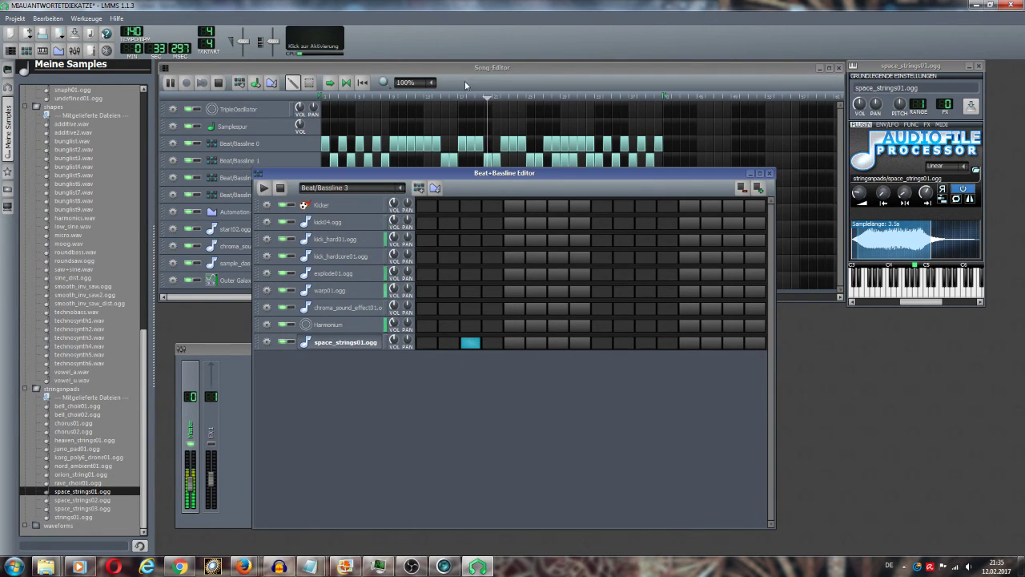
left_click(483, 69)
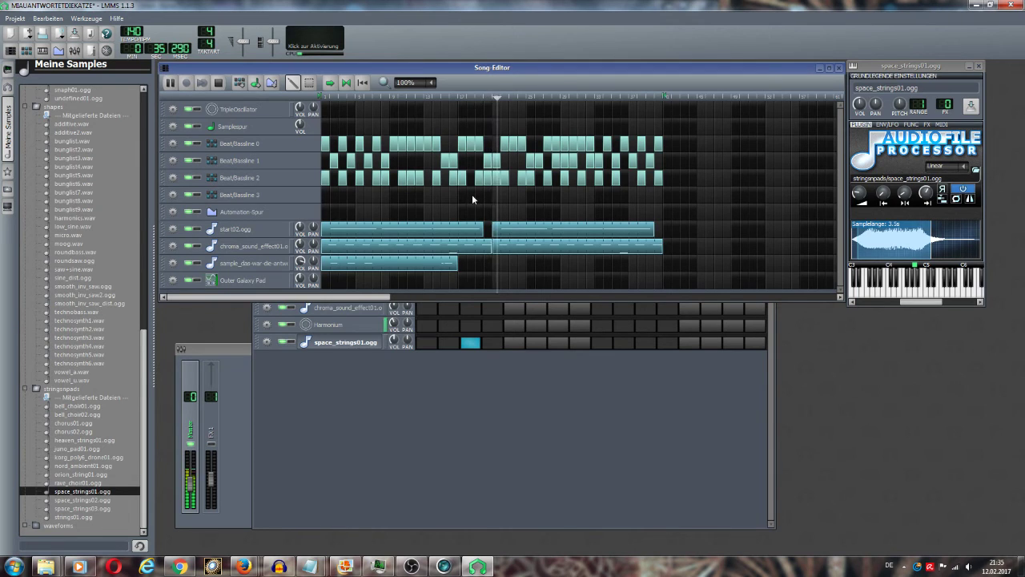
left_click(472, 194)
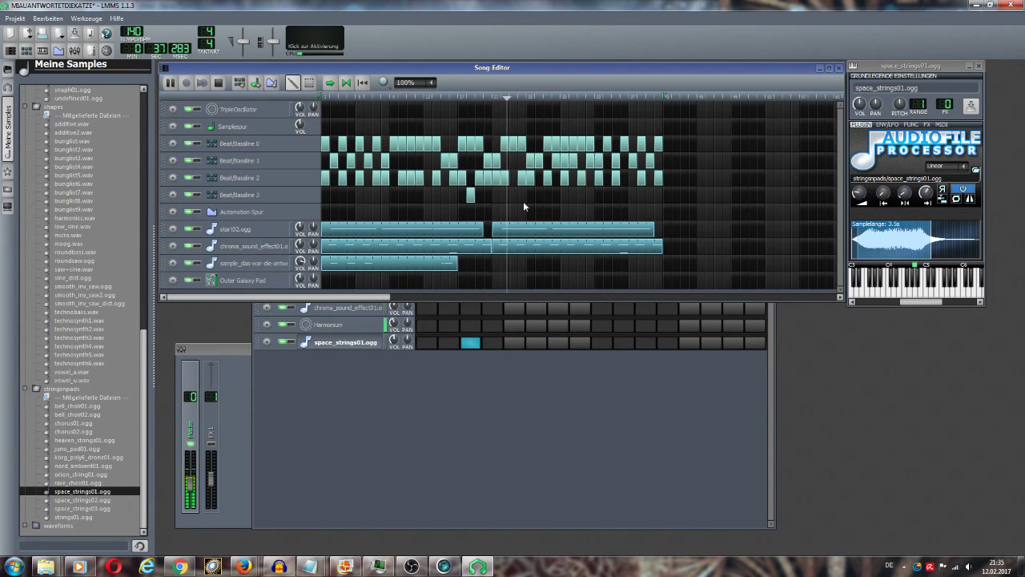
left_click(512, 196)
left_click(602, 343)
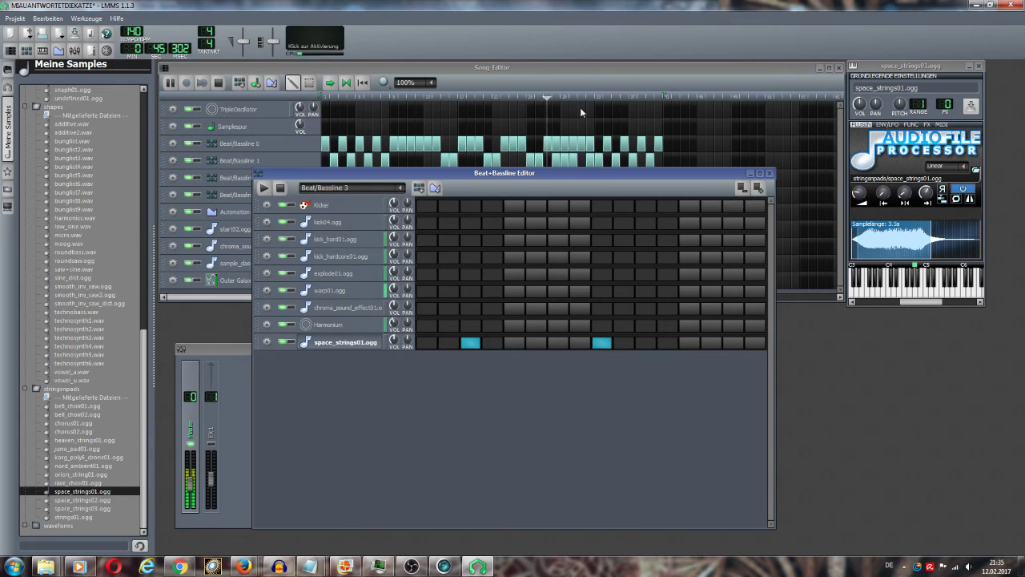
- Place Beat/Bassline 3 blocks near bars 28, 36, 37 and 39, and deactivate the ninth step of space_strings01.ogg
left_click(594, 70)
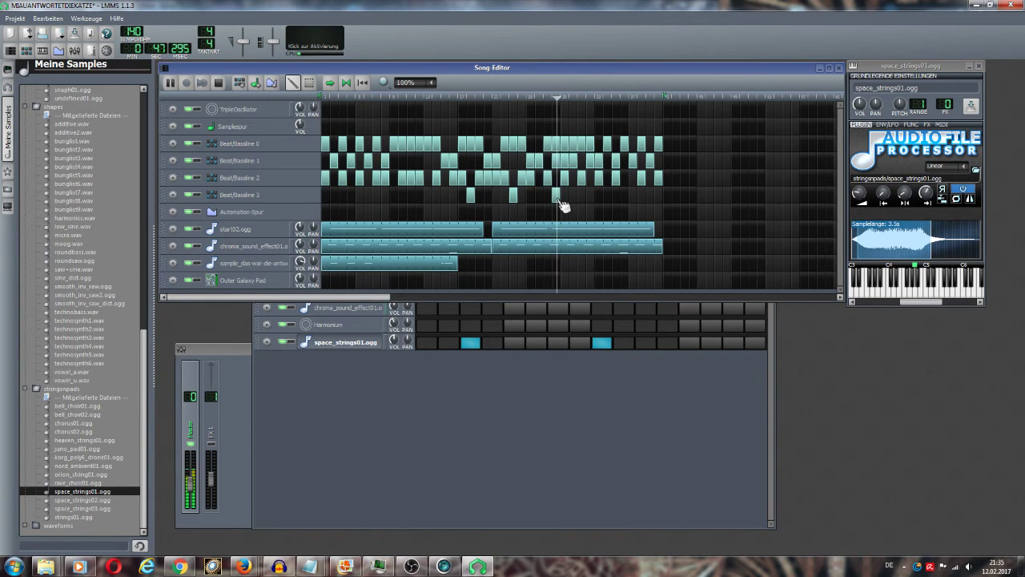
left_click(624, 195)
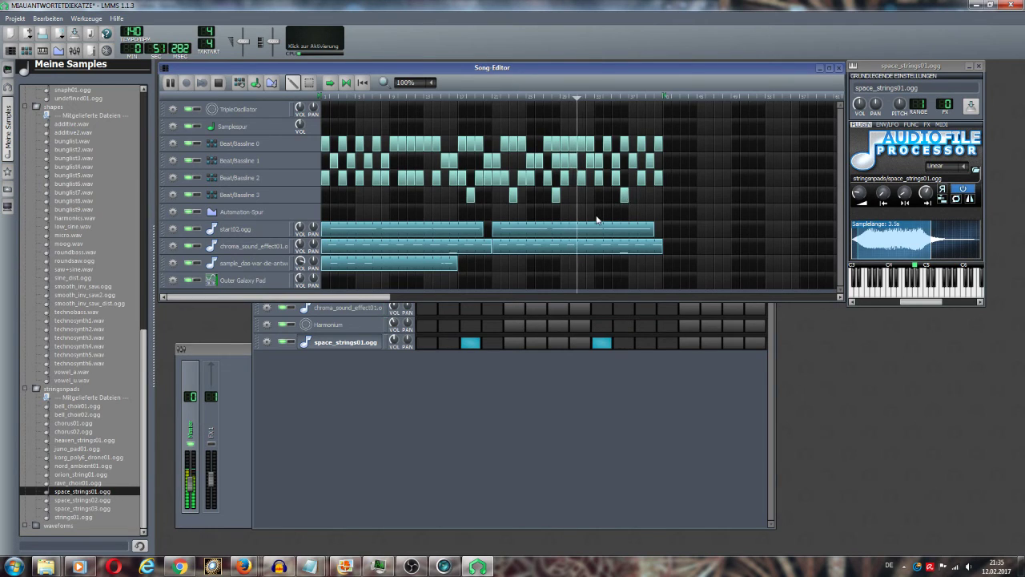
left_click(649, 197)
left_click(631, 196)
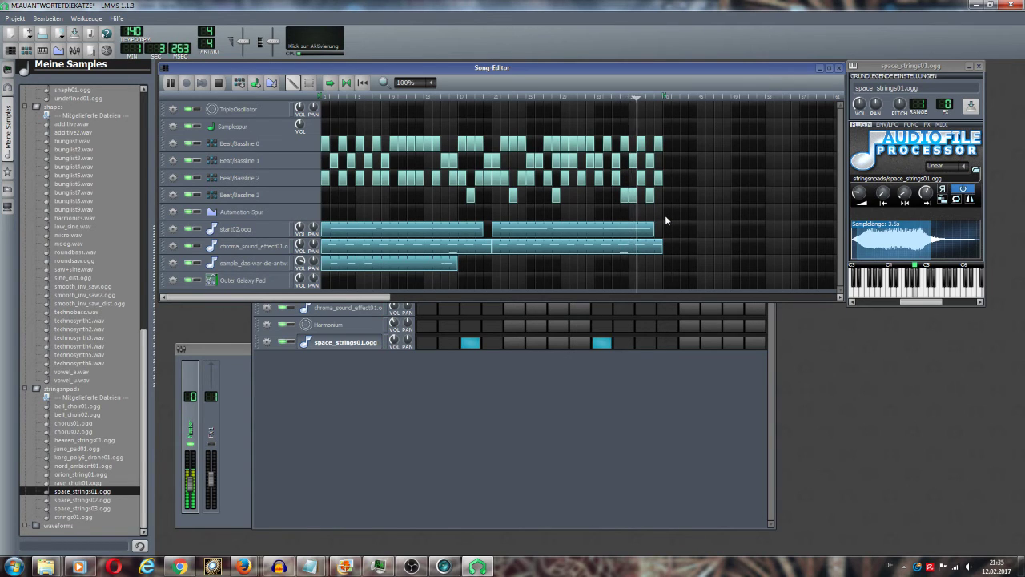
left_click(602, 342)
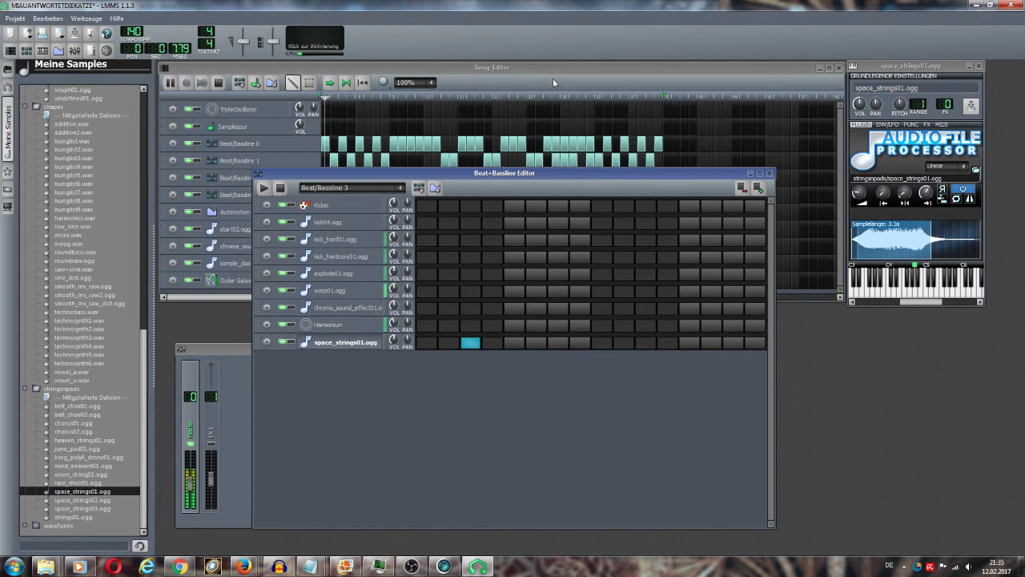
- Clear the Beat/Bassline 3 blocks before bar 39 in the Song Editor and place a new one near bar 37
left_click_drag(560, 175, 542, 313)
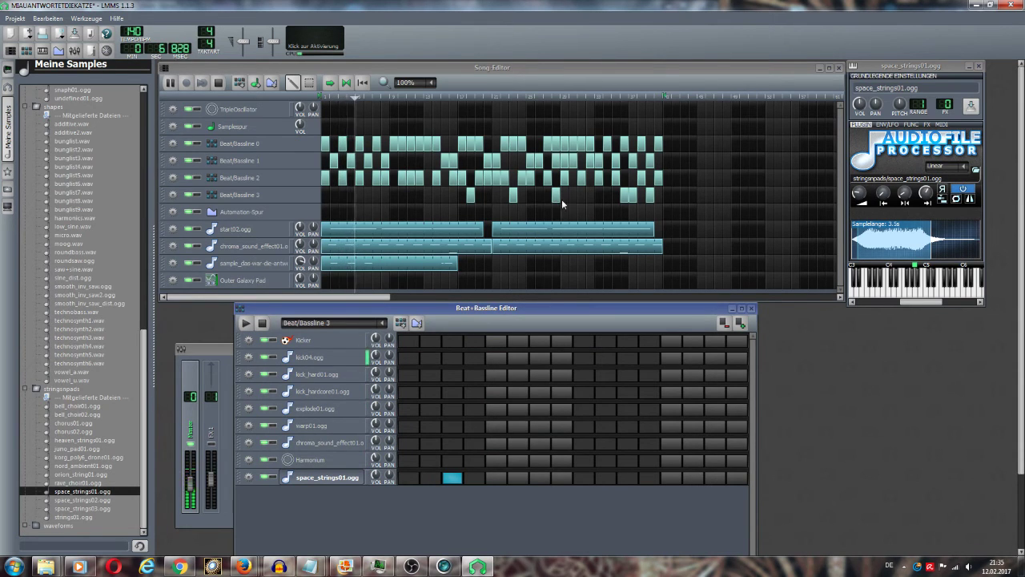
left_click(640, 197)
right_click(640, 197)
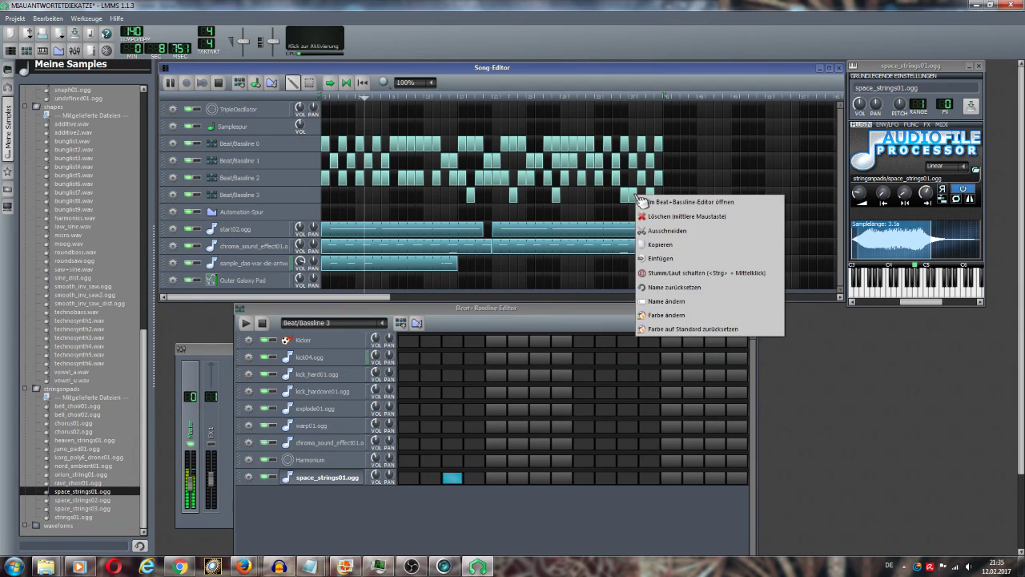
left_click(635, 193)
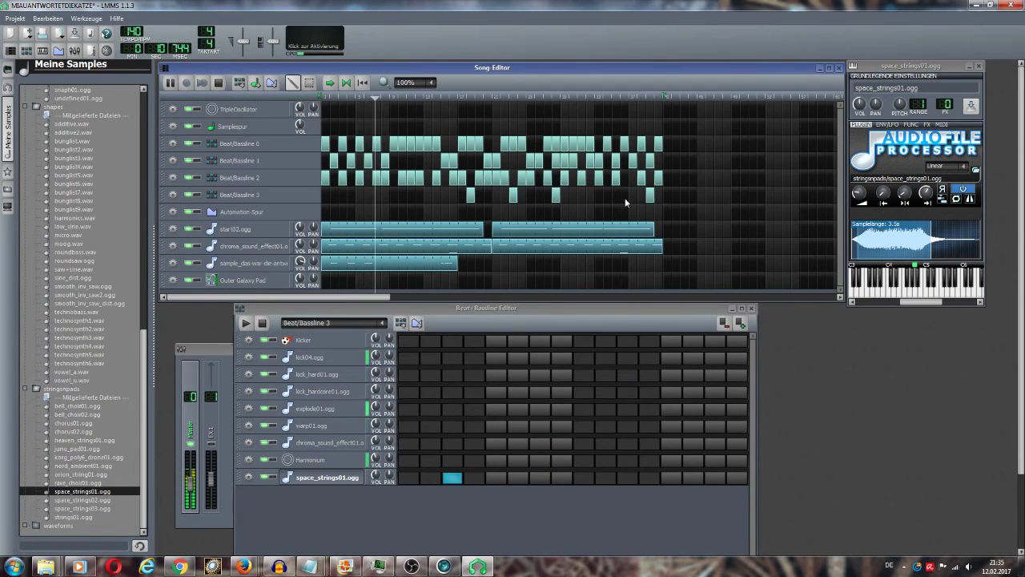
left_click_drag(624, 198, 519, 199)
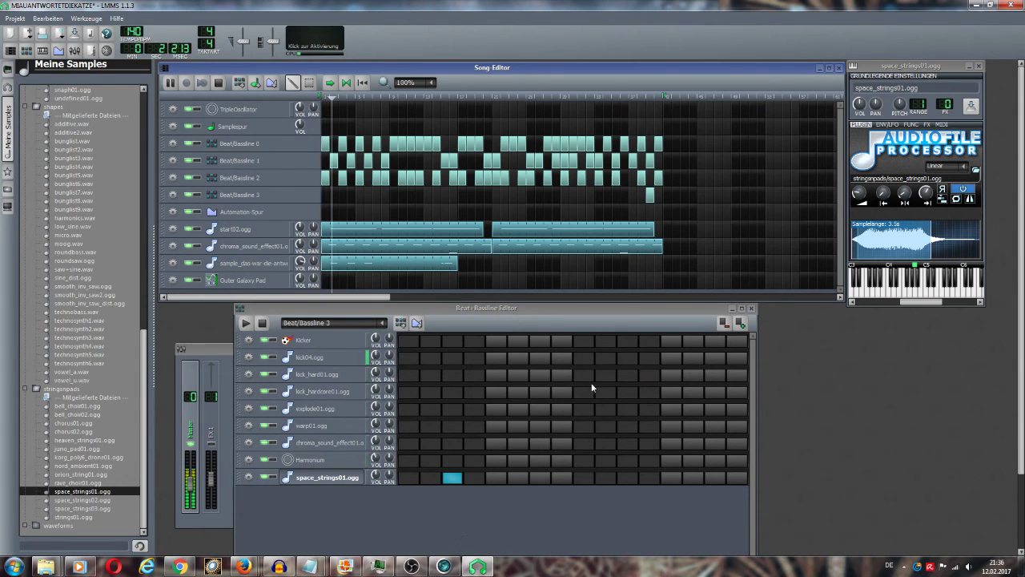
left_click(632, 195)
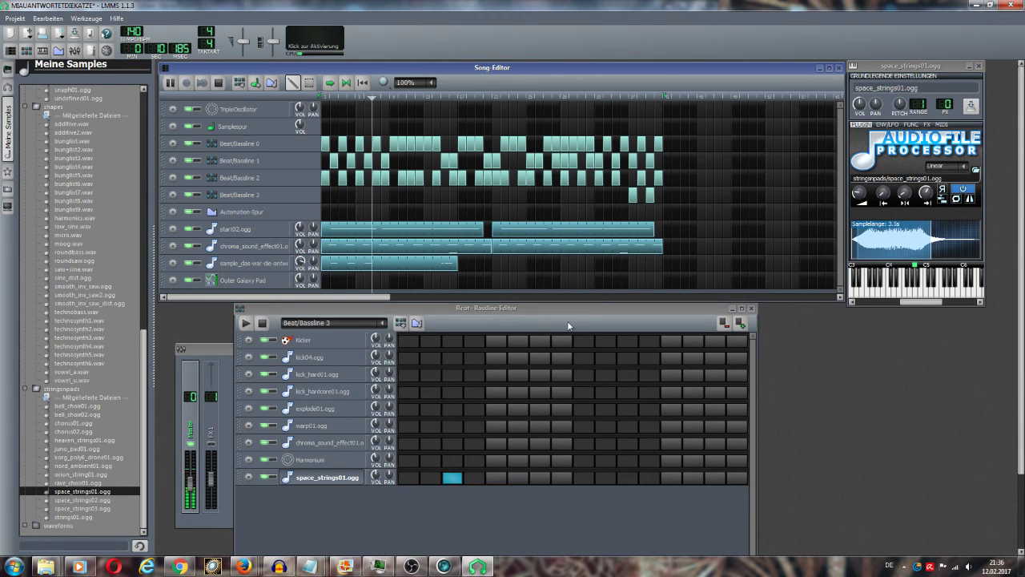
- Add a new beat/bassline and select Beat/Bassline 4 in the Beat+Bassline Editor
left_click(384, 324)
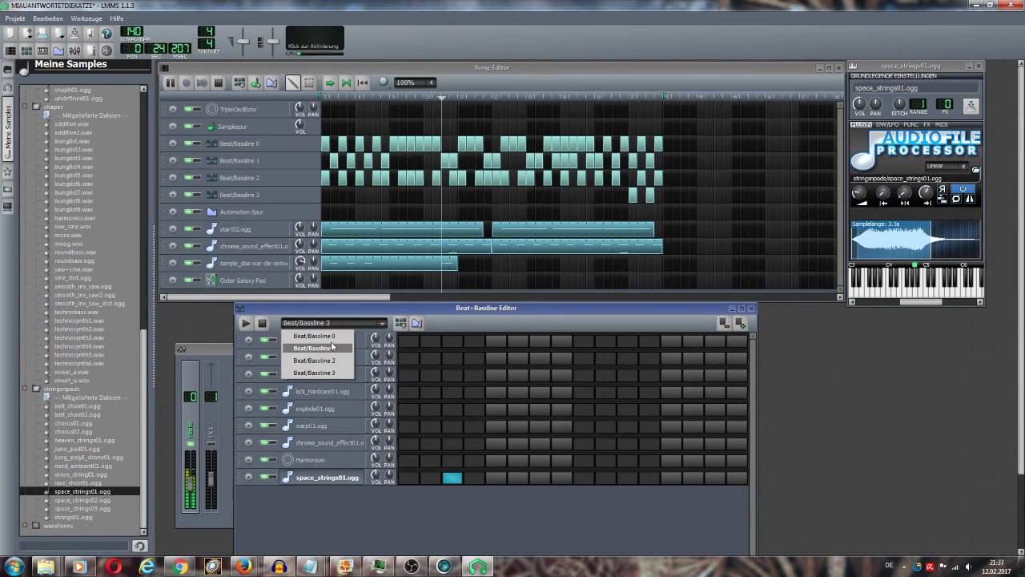
left_click(402, 325)
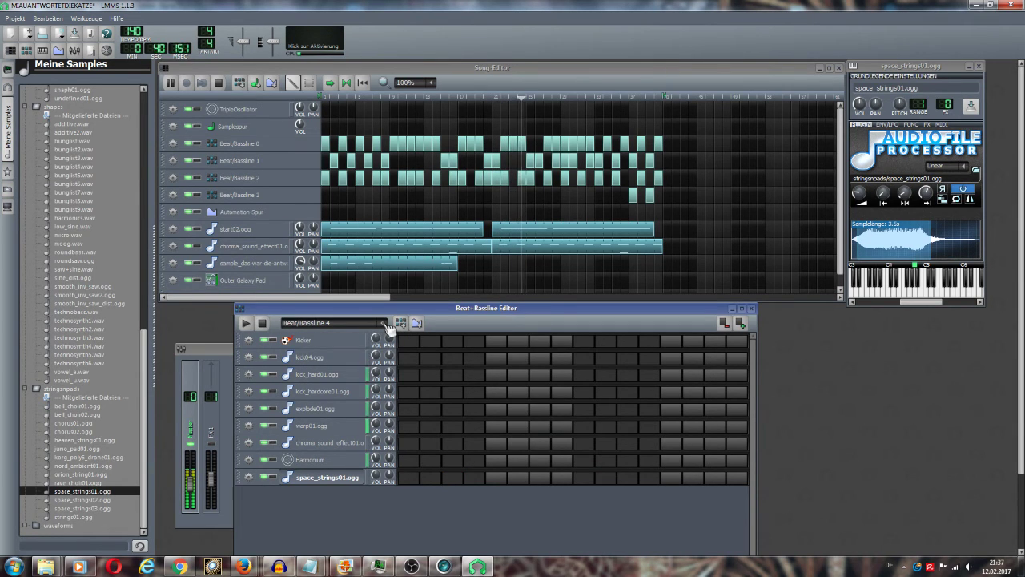
left_click(385, 324)
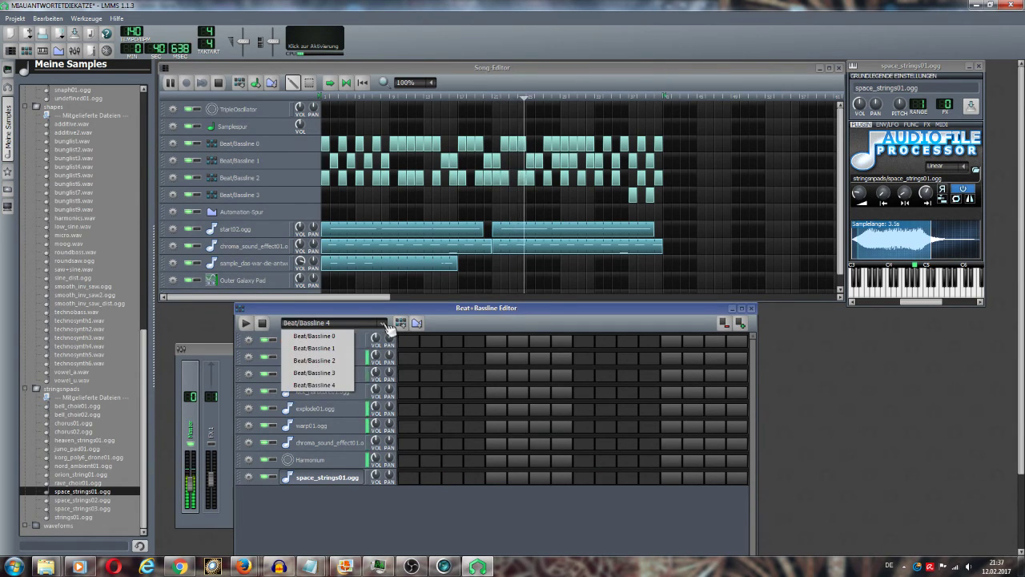
left_click(333, 385)
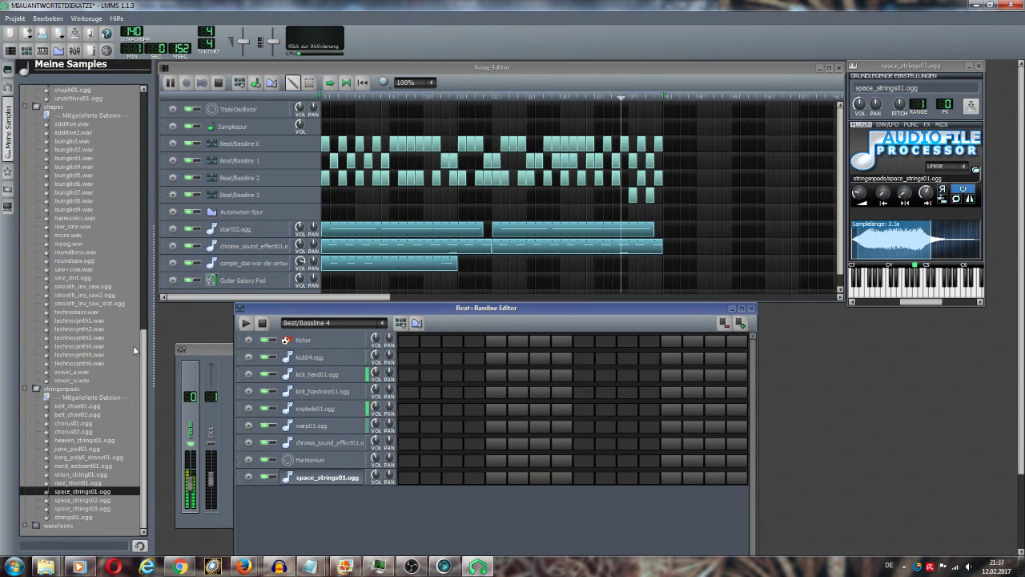
- Audition technosynth2.wav, technosynth3.wav and technosynth4.wav from the shapes samples
left_click(82, 329)
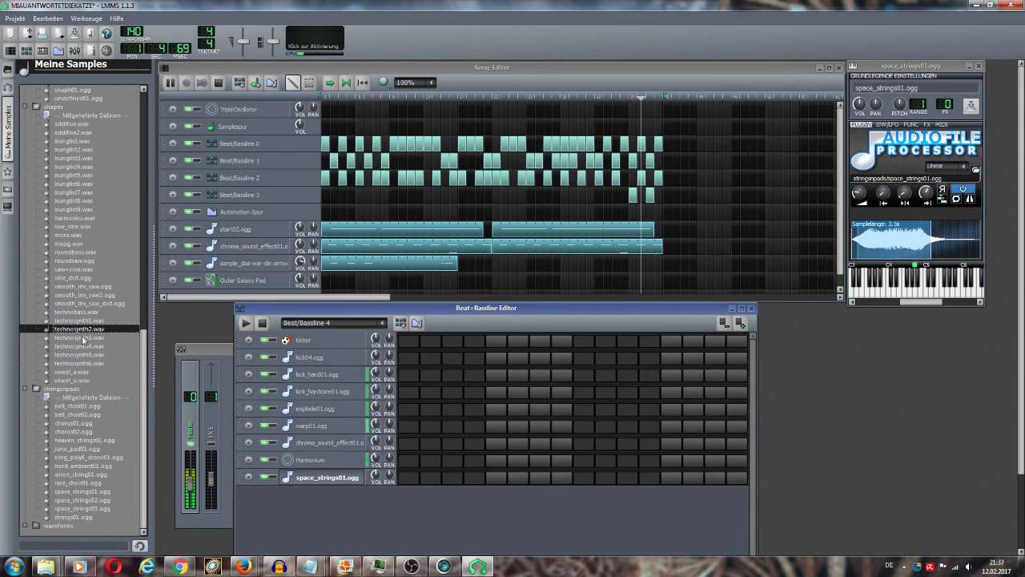
left_click(83, 337)
key("Up")
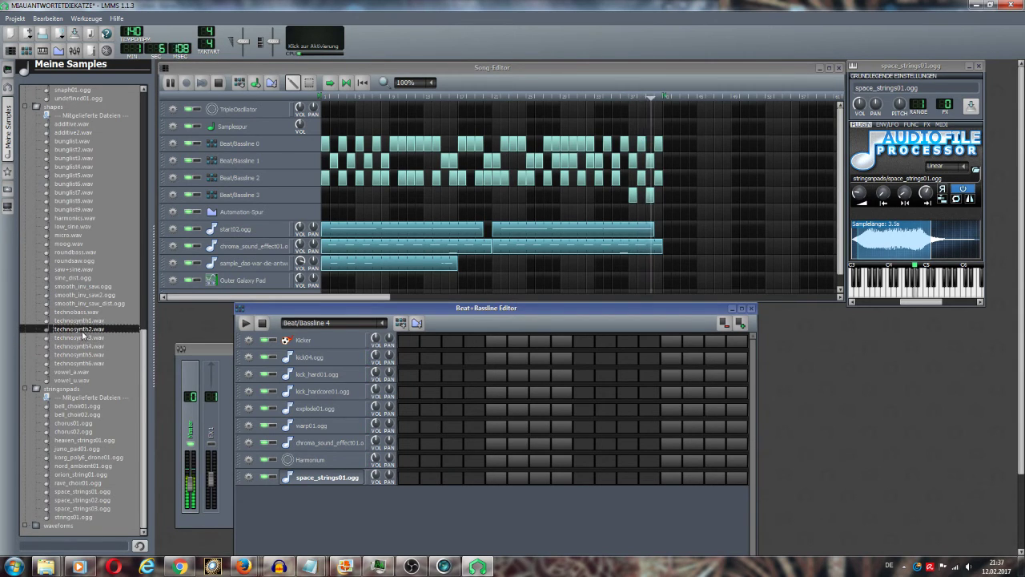
left_click(82, 337)
left_click(81, 346)
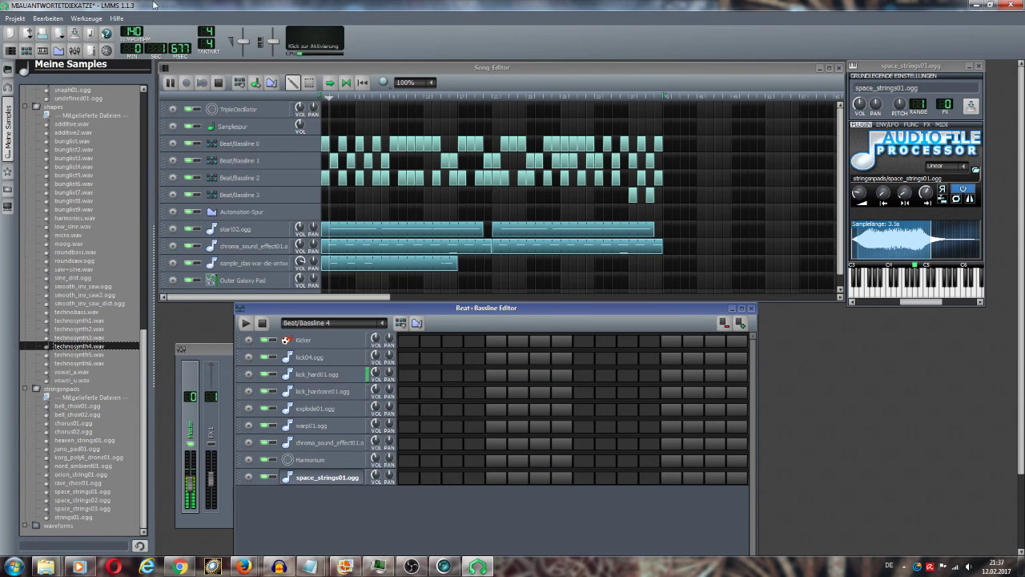
- Pause the song and audition saw+sine.wav, sine_dist.ogg, smooth_inv_saw_dist.ogg, smooth_inv_saw2.ogg and technobass.wav from the shapes samples
left_click(170, 83)
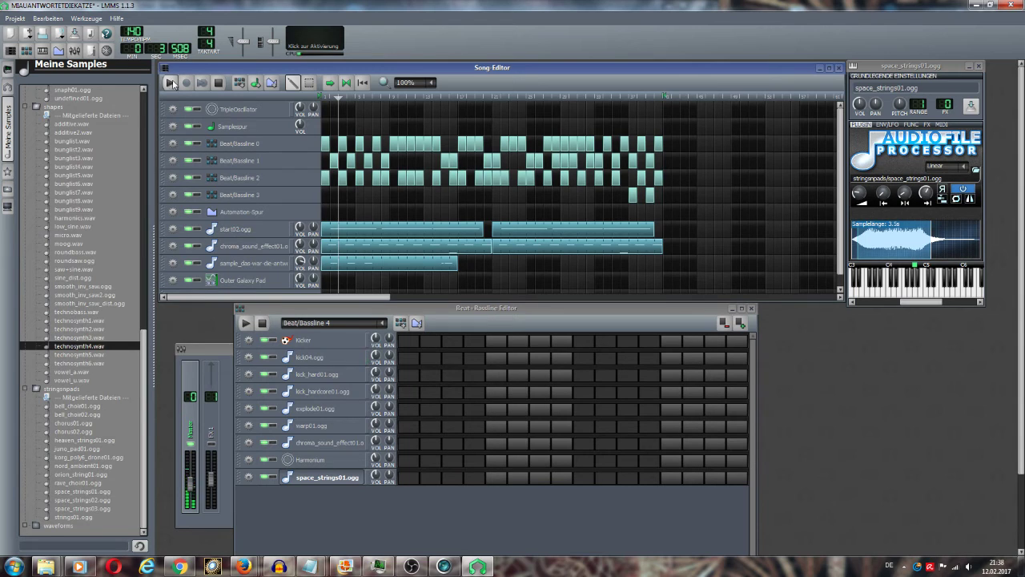
left_click(83, 271)
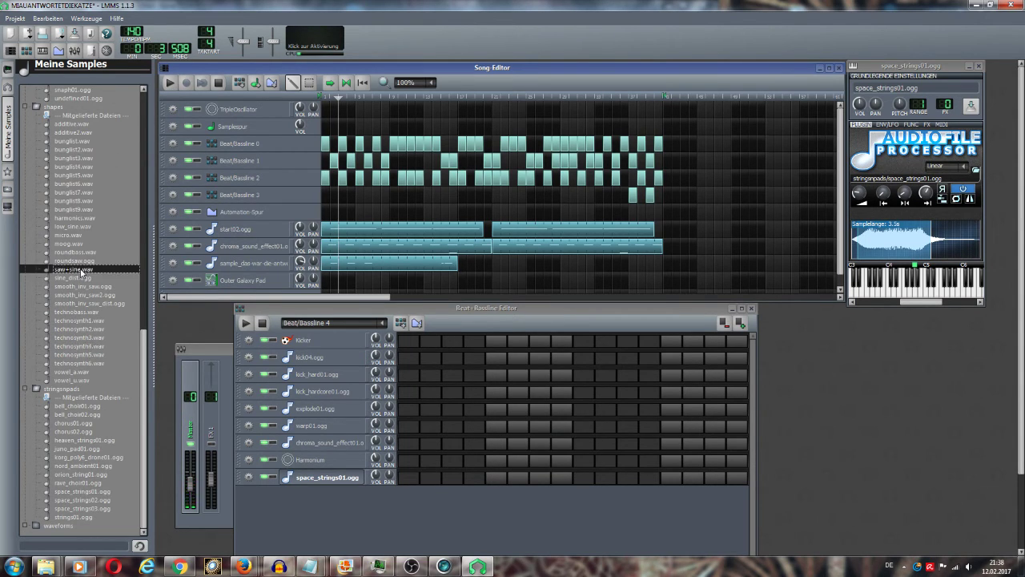
left_click(79, 278)
left_click(81, 303)
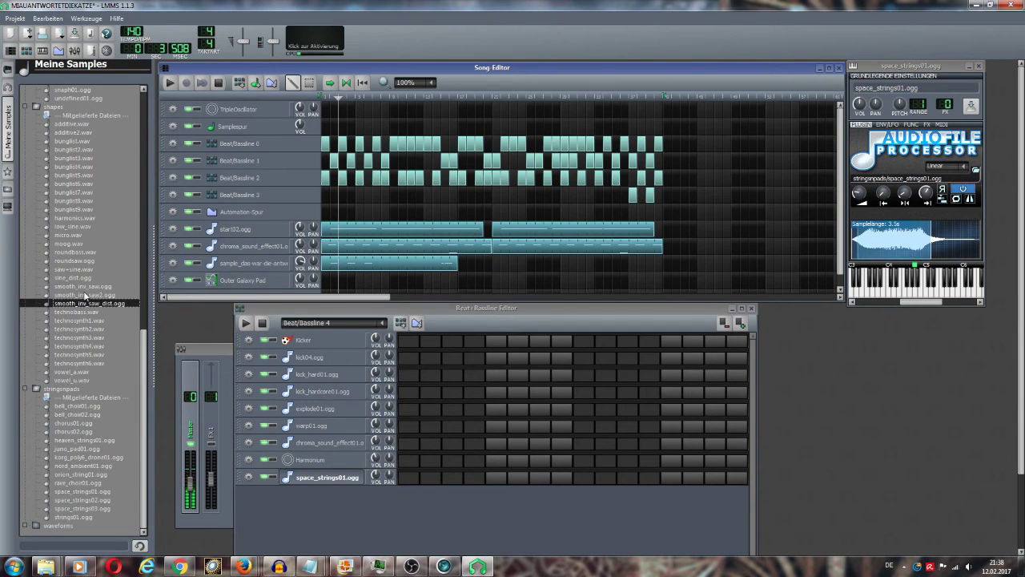
left_click(85, 295)
left_click(84, 302)
left_click(79, 312)
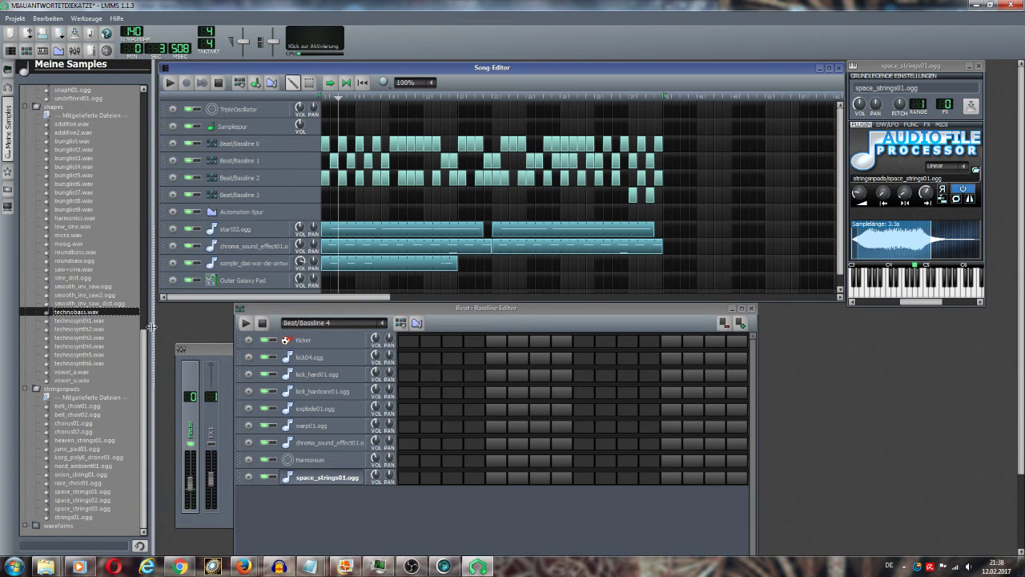
- Audition the church_organ01 to church_organ04 instrument samples and add church_organ04.ogg as a new track in the Beat+Bassline Editor
left_click_drag(143, 309, 136, 176)
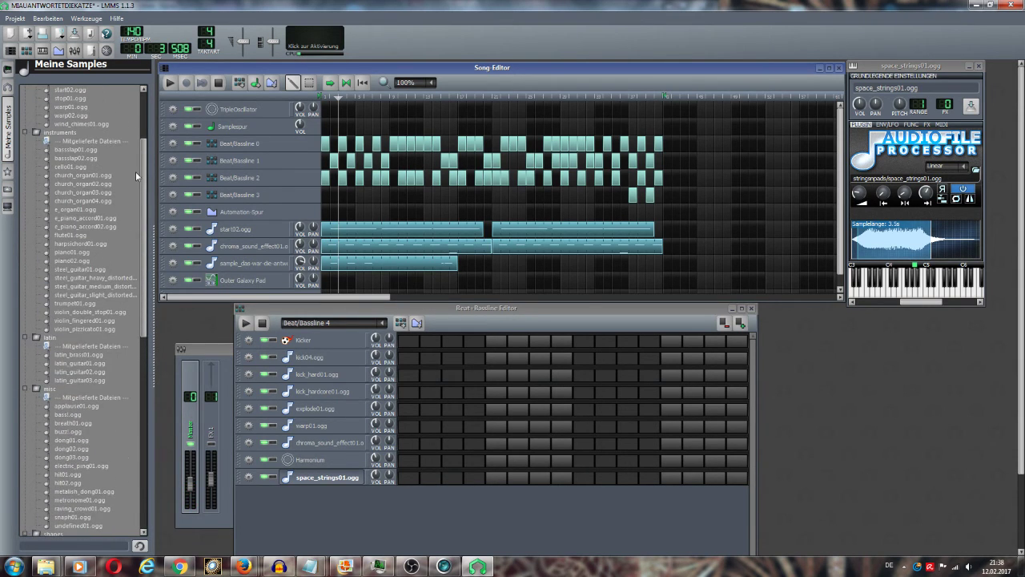
left_click(78, 193)
left_click(81, 185)
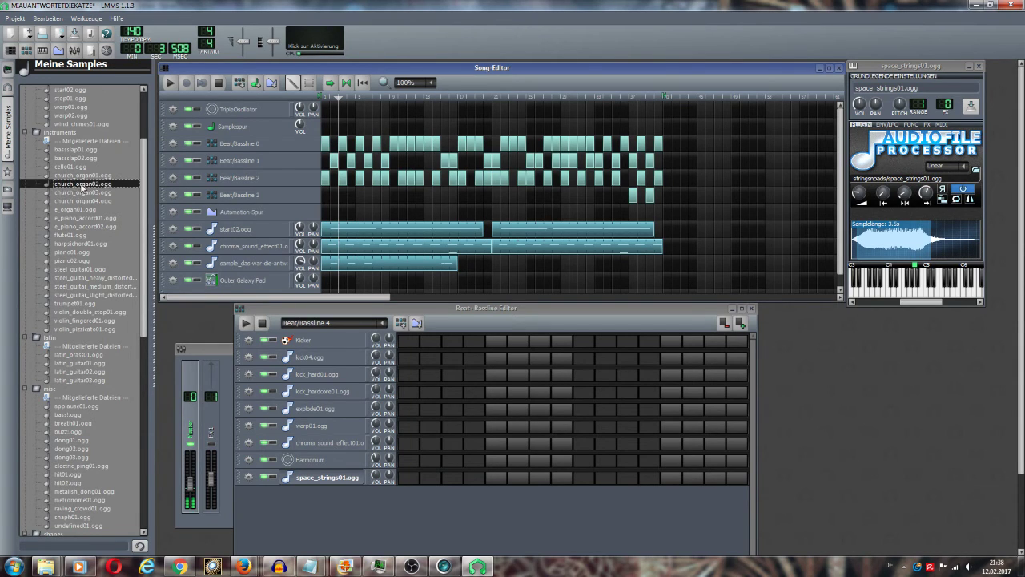
left_click(86, 176)
left_click(83, 201)
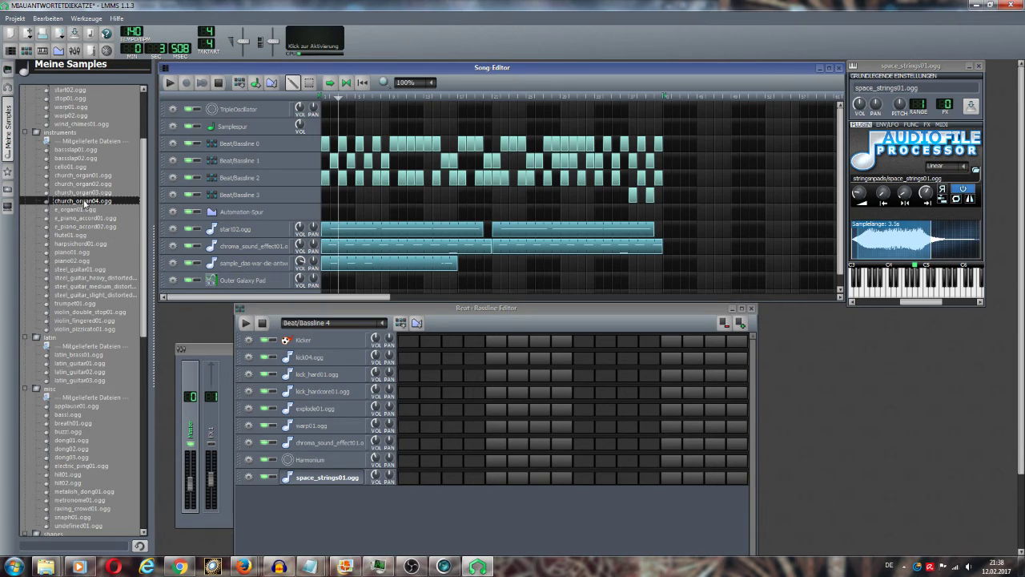
left_click_drag(344, 506, 348, 505)
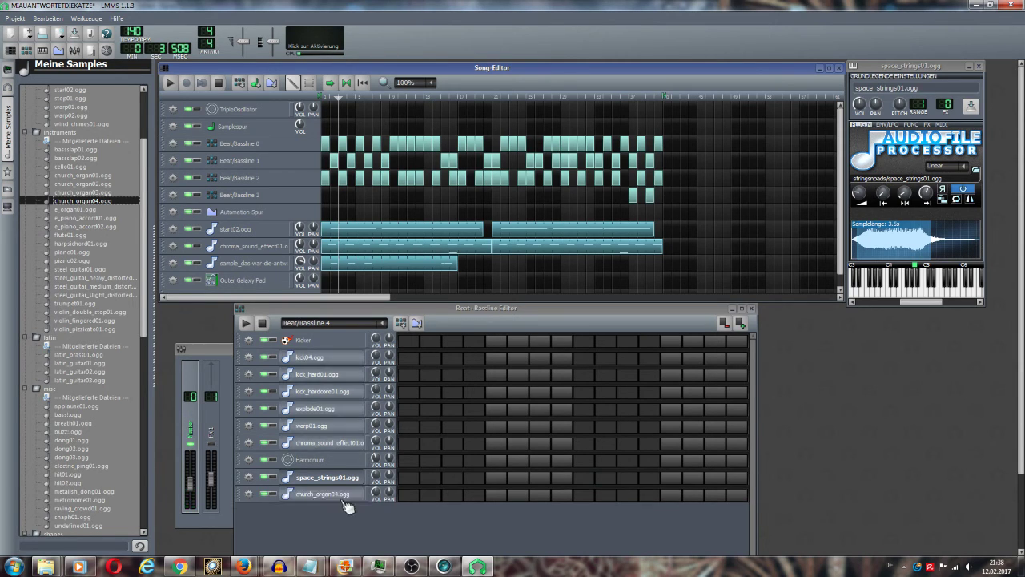
- Activate steps 1, 4, 7, 10 and 14 of church_organ04.ogg in Beat/Bassline 4 while playing the song
left_click(409, 495)
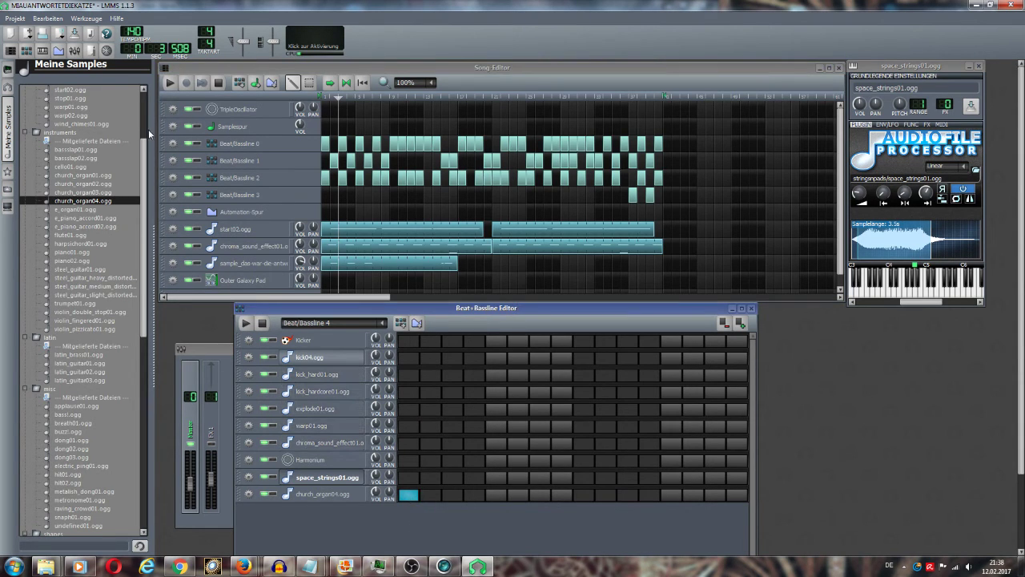
left_click(170, 85)
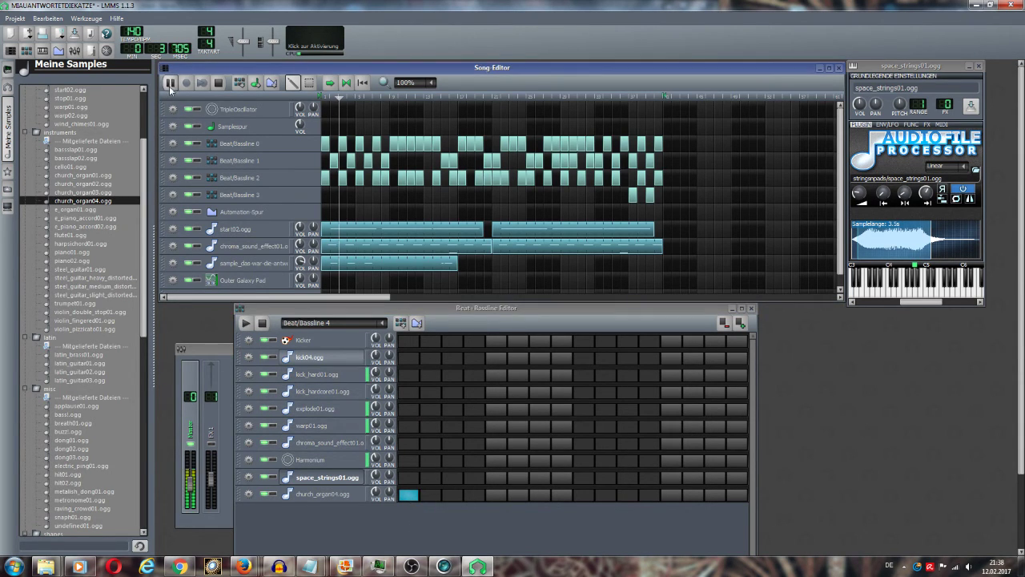
left_click(479, 495)
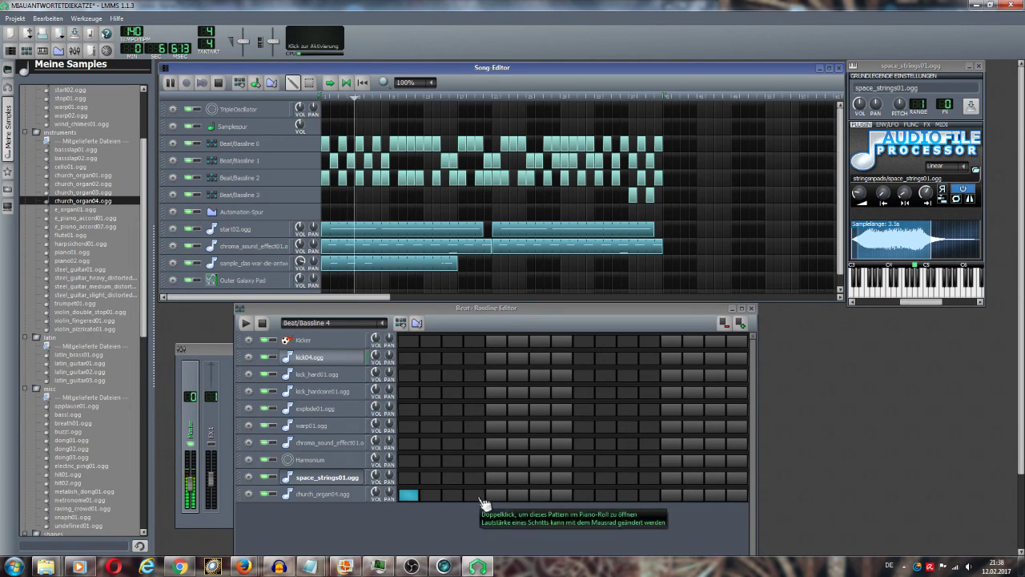
left_click(542, 496)
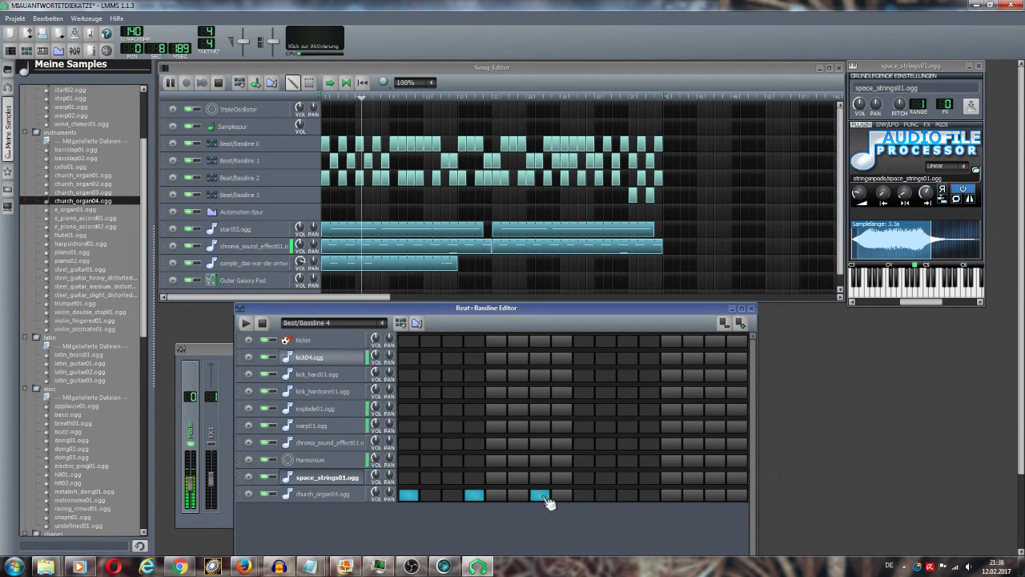
left_click(606, 495)
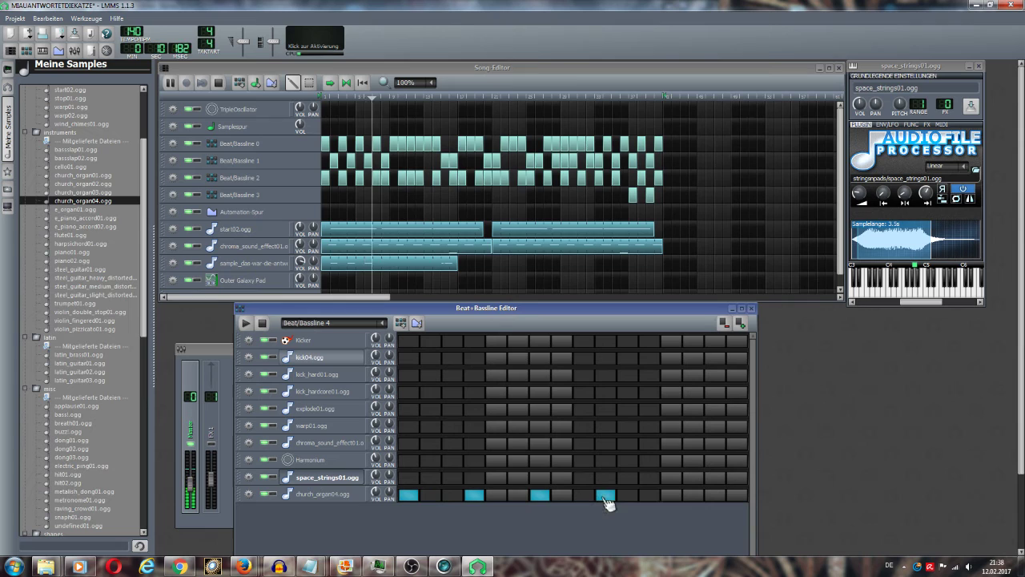
left_click(649, 495)
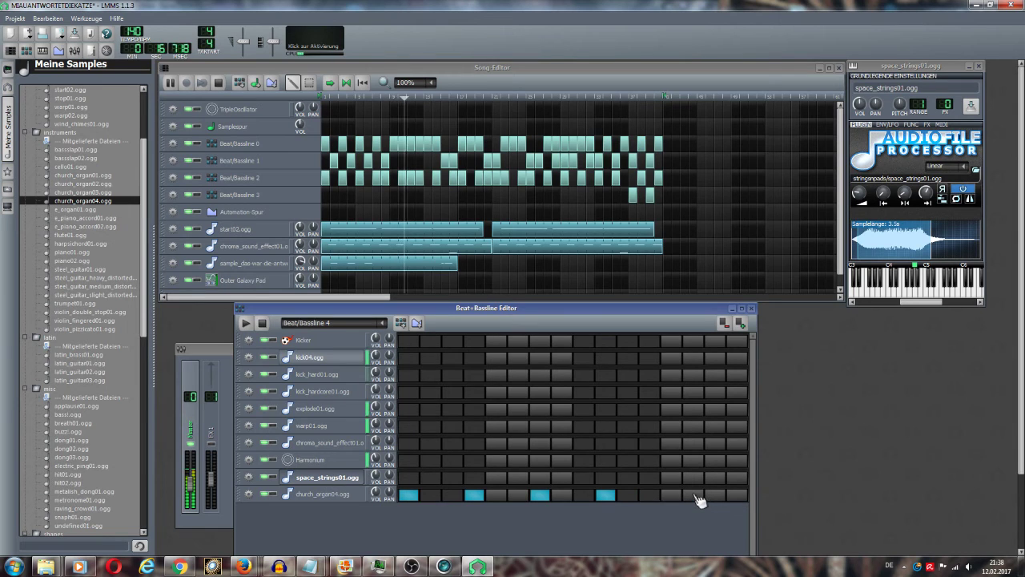
left_click(694, 495)
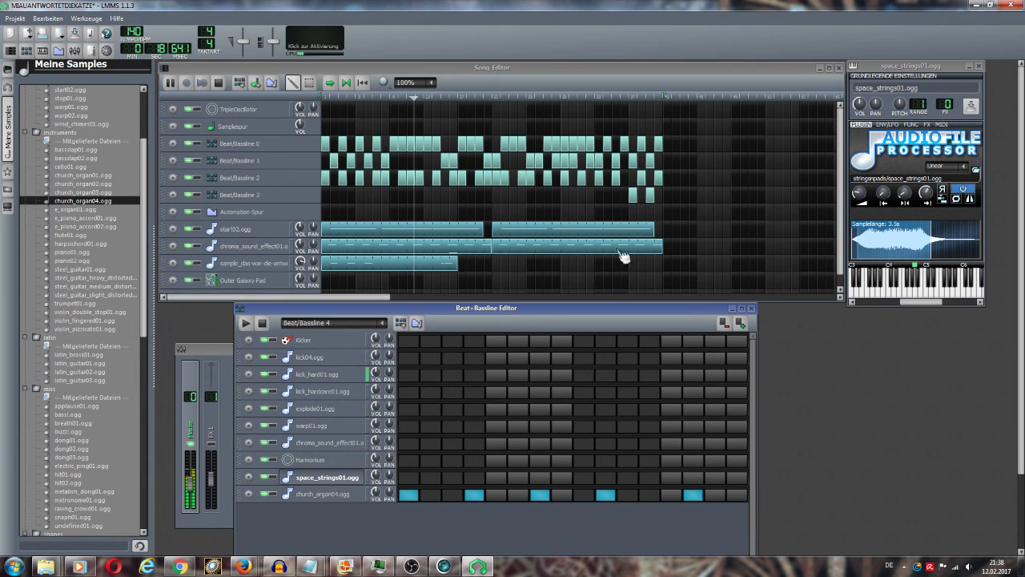
- Move the Beat/Bassline 4 track directly below Beat/Bassline 3, and place a block near bar 9, with playback set shortly before it
left_click_drag(807, 300, 811, 343)
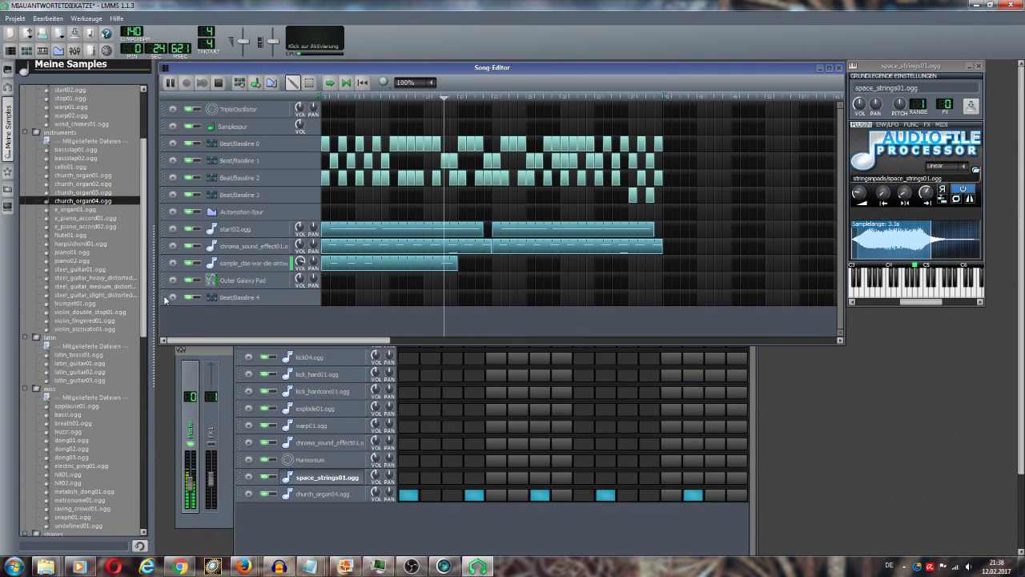
left_click_drag(170, 298, 178, 211)
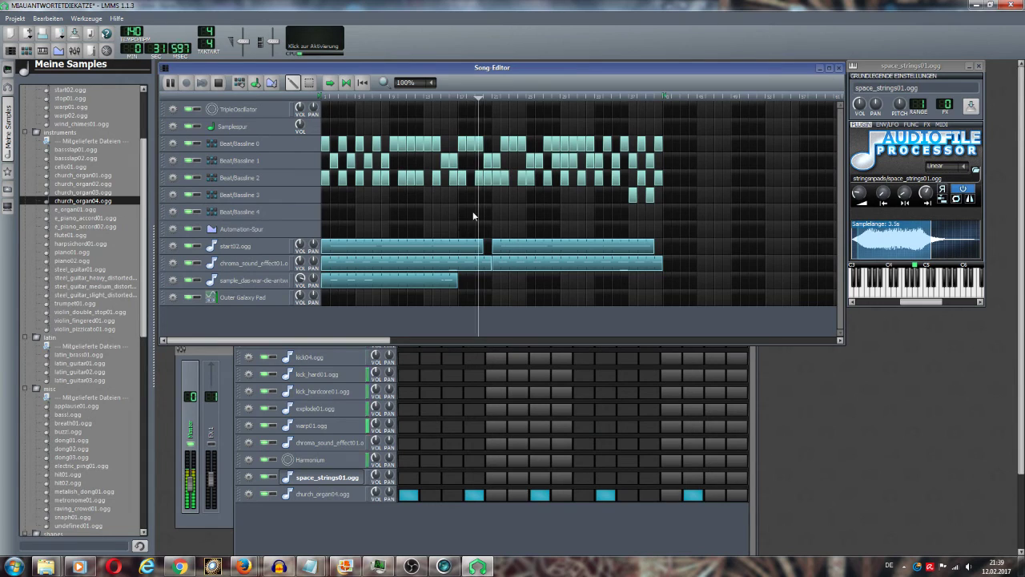
left_click(395, 210)
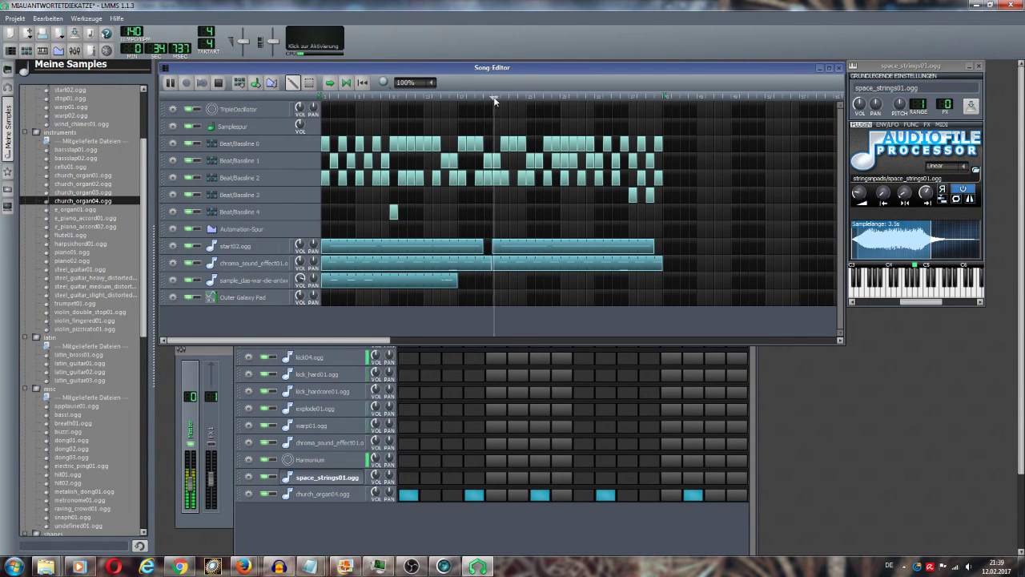
left_click_drag(491, 98, 379, 98)
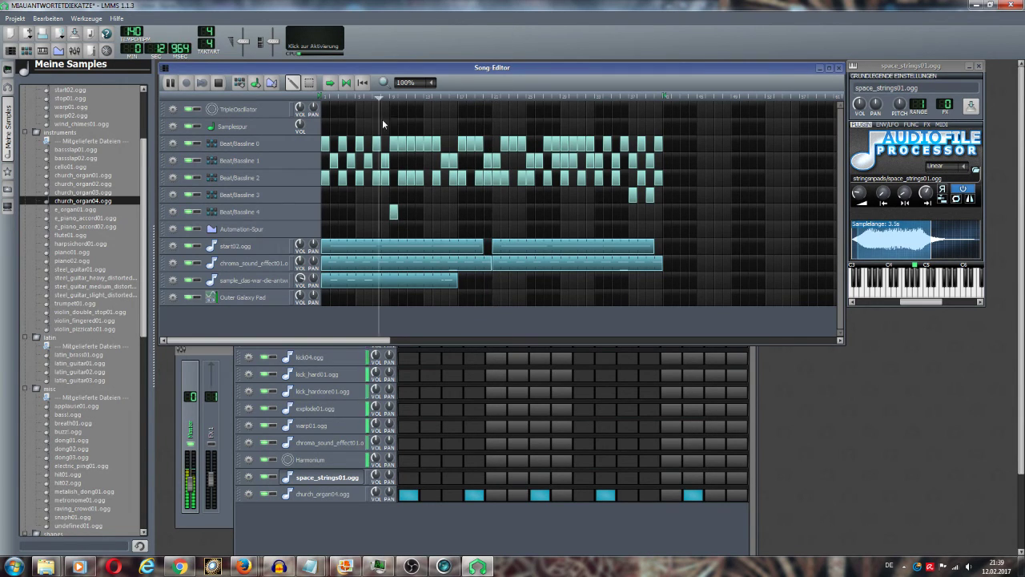
- Arrange the Beat/Bassline 4 blocks near bars 36, 38 and 39, and add further blocks near bars 41, 42 and 44
left_click(428, 212)
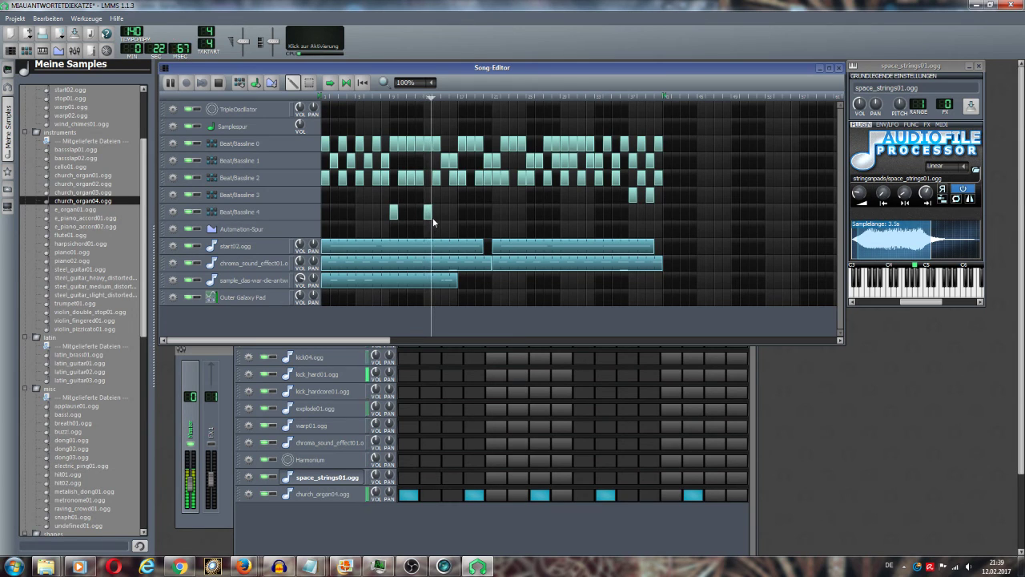
left_click_drag(432, 218, 649, 224)
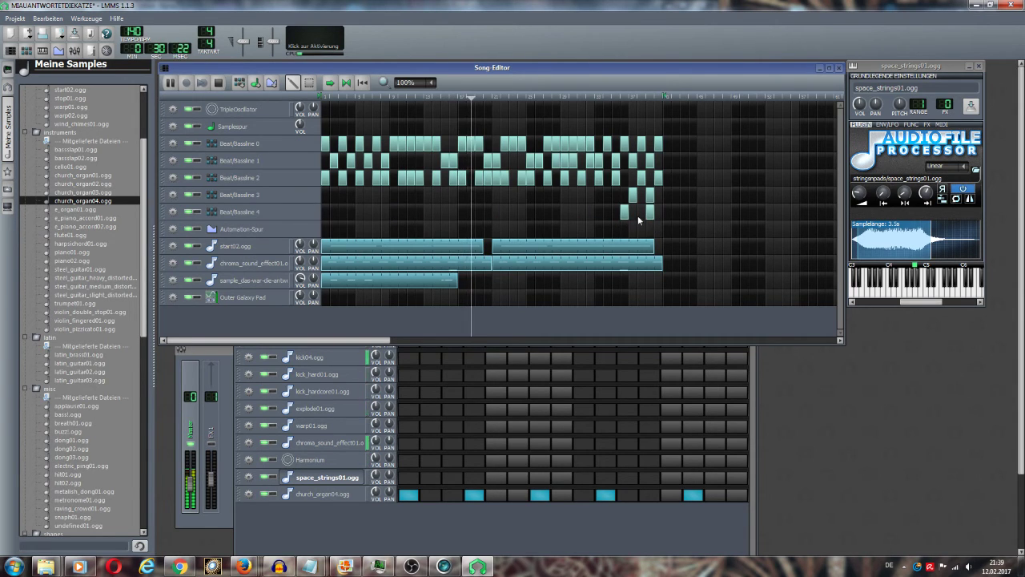
left_click(639, 212)
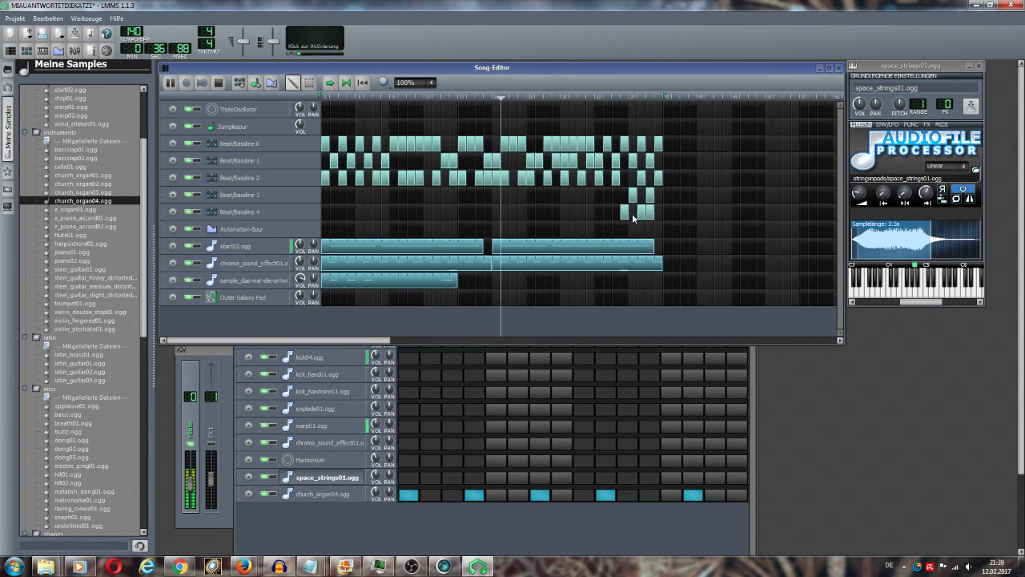
left_click(668, 213)
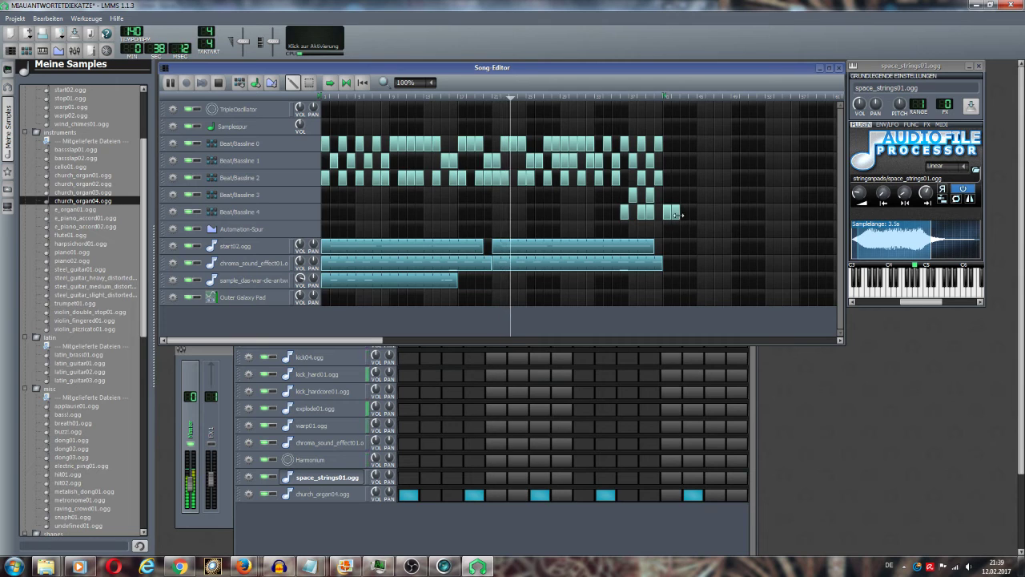
left_click(692, 213)
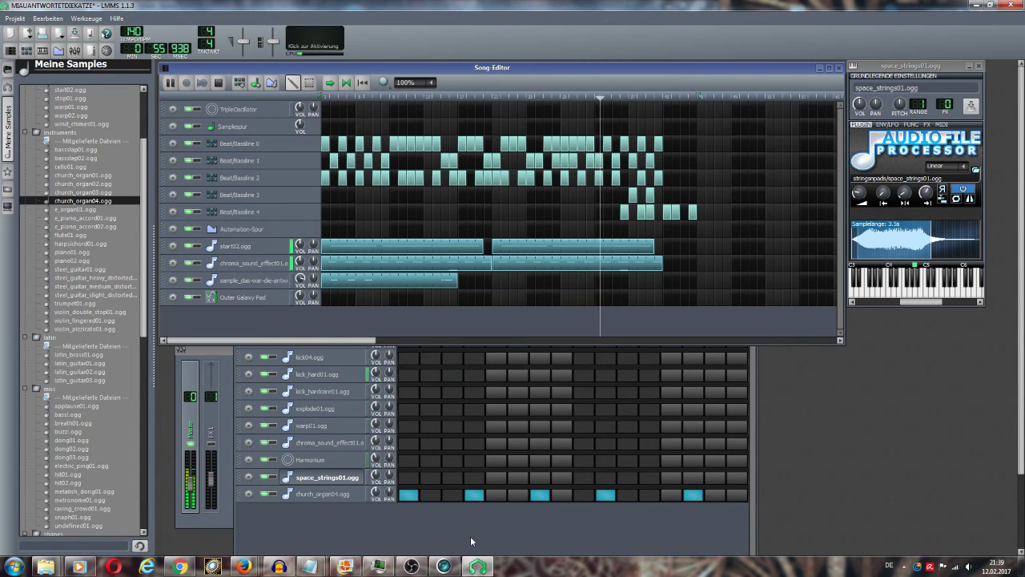
left_click(455, 478)
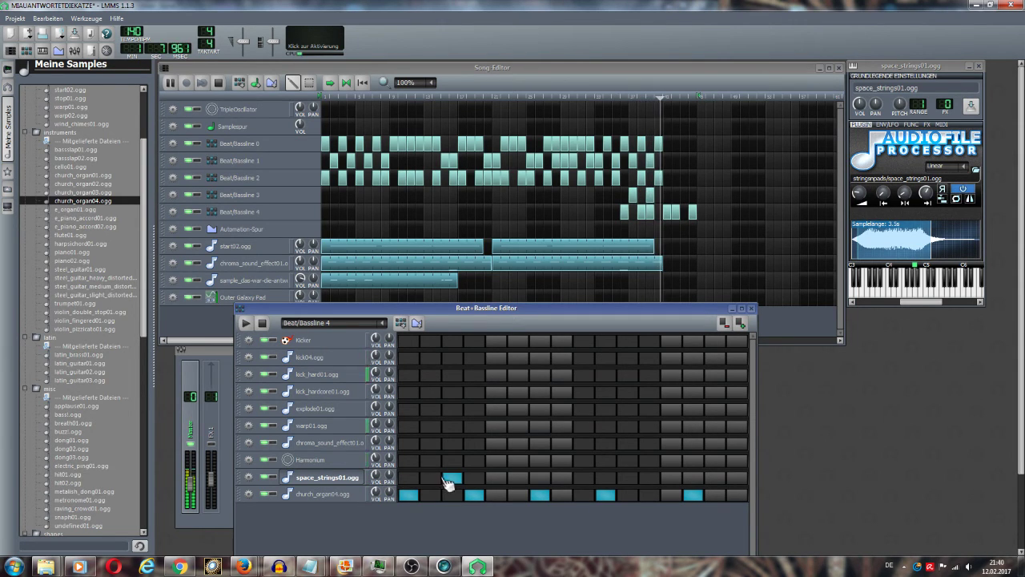
left_click(453, 479)
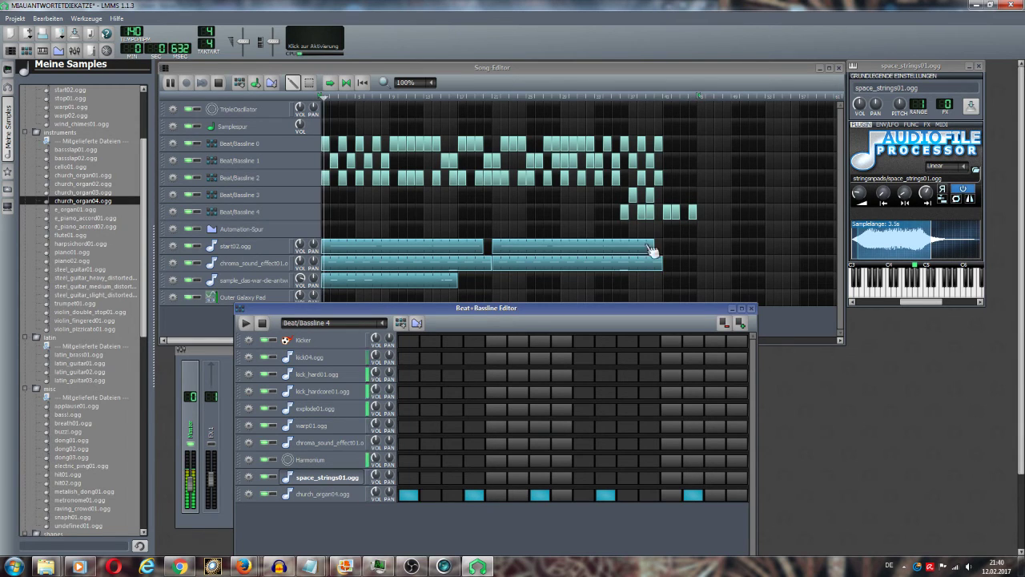
left_click(358, 481)
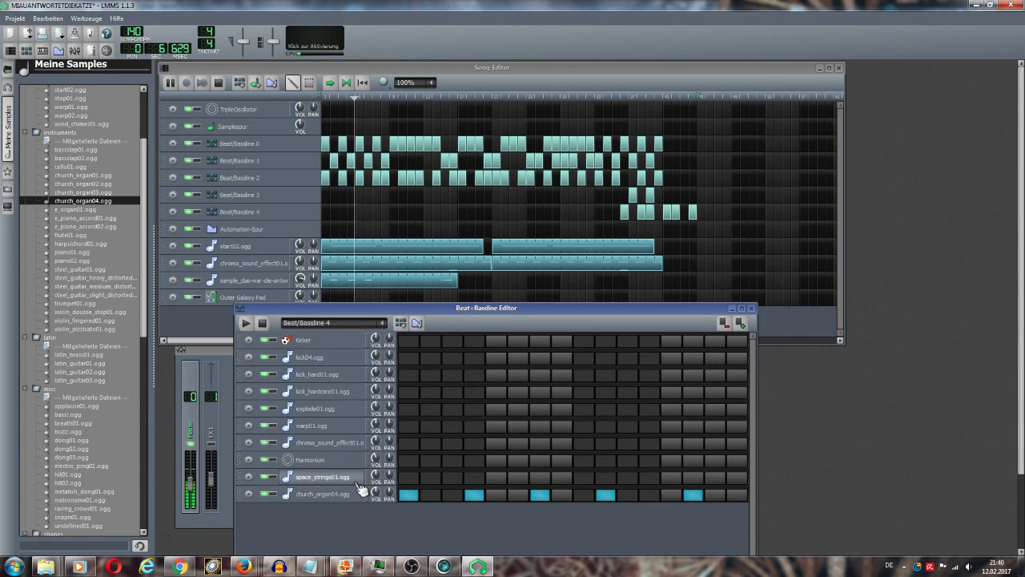
left_click(359, 481)
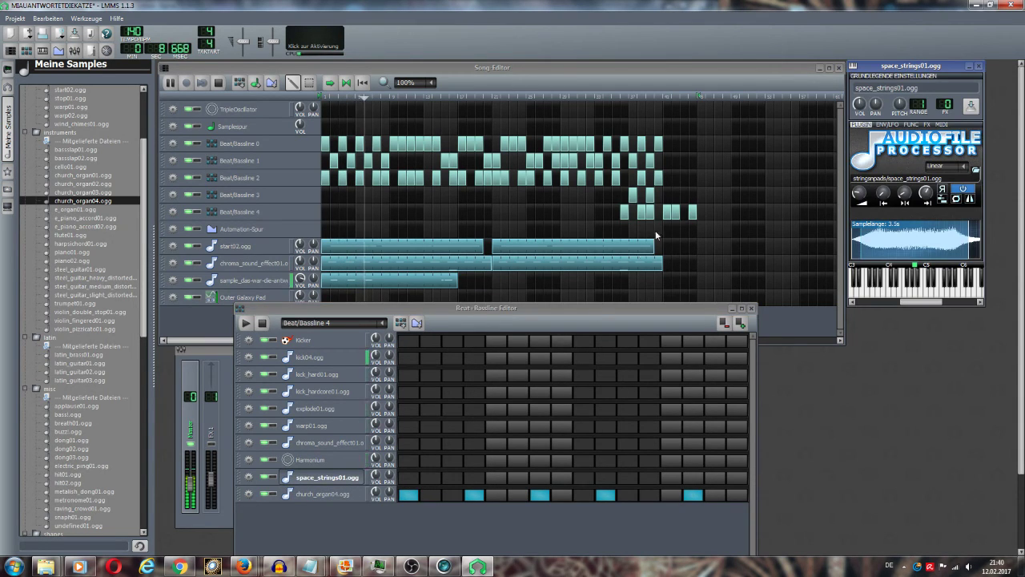
- Delete the Beat/Bassline 4 blocks near bars 41, 42 and 44, beyond the end of the other tracks
middle_click(671, 212)
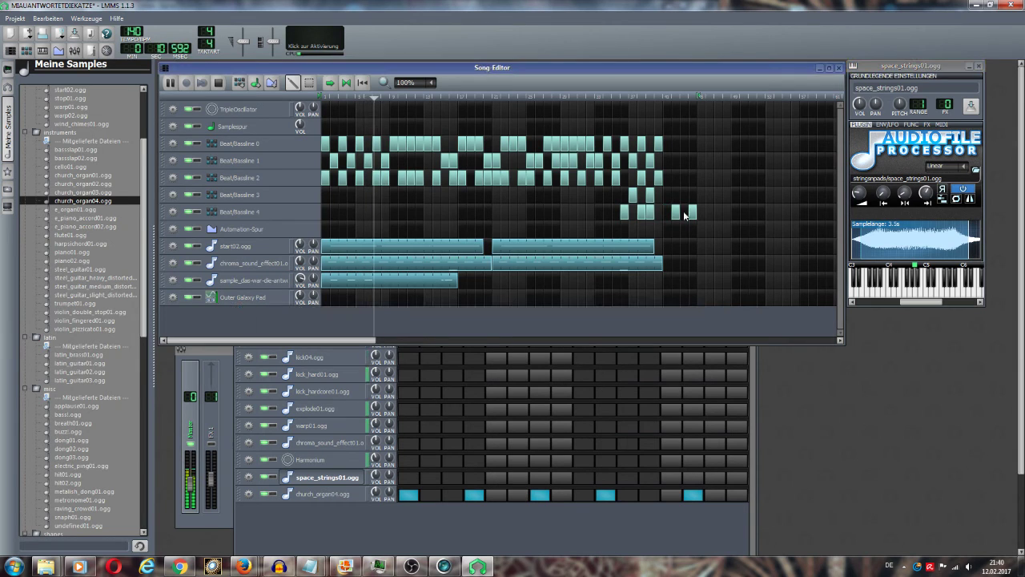
middle_click(694, 212)
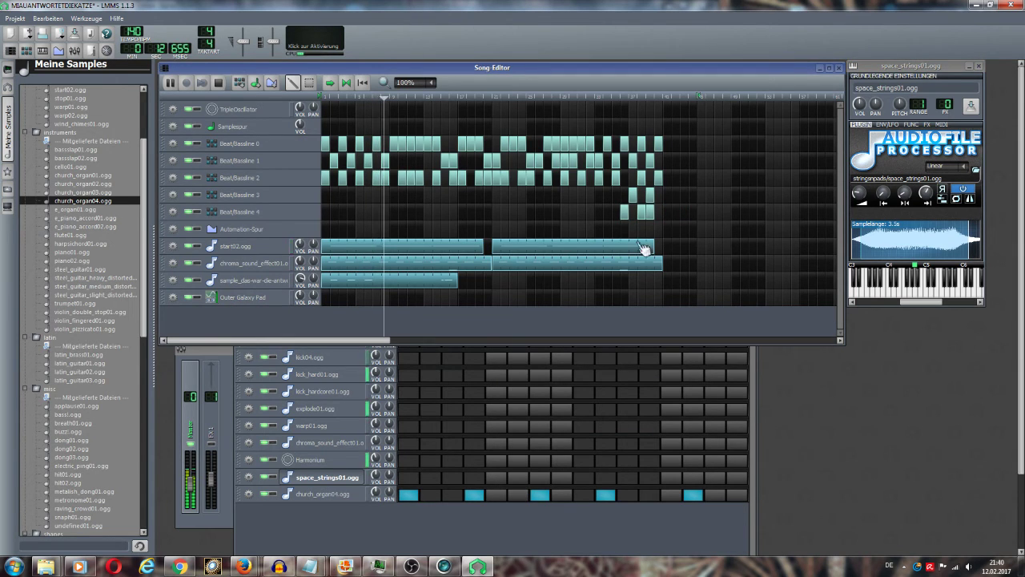
left_click(328, 495)
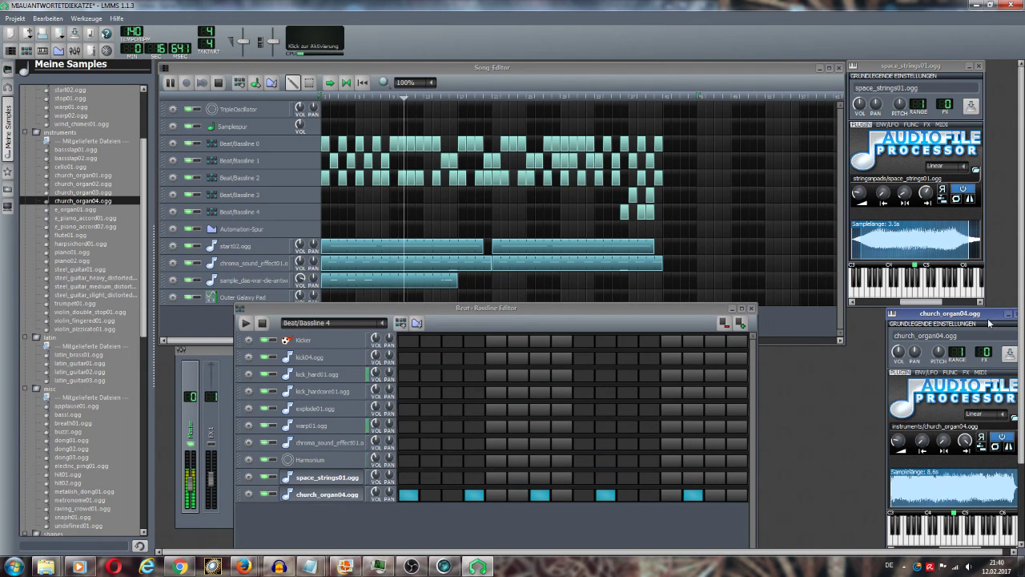
left_click_drag(983, 315, 942, 293)
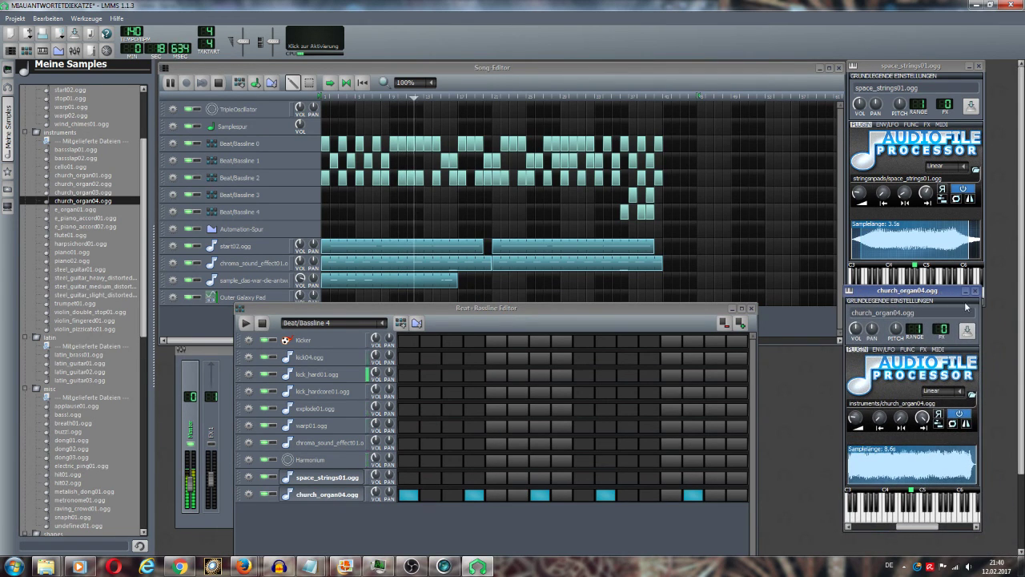
left_click(974, 291)
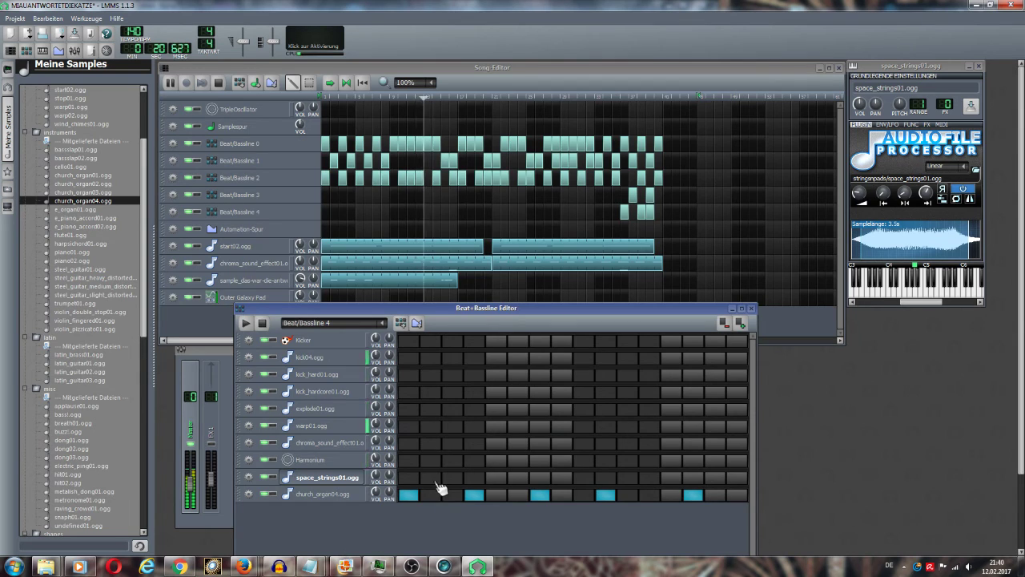
- Activate step 9 of space_strings01.ogg in Beat/Bassline 4, and place a Beat/Bassline 4 block near bar 15 while playing the song
left_click(584, 477)
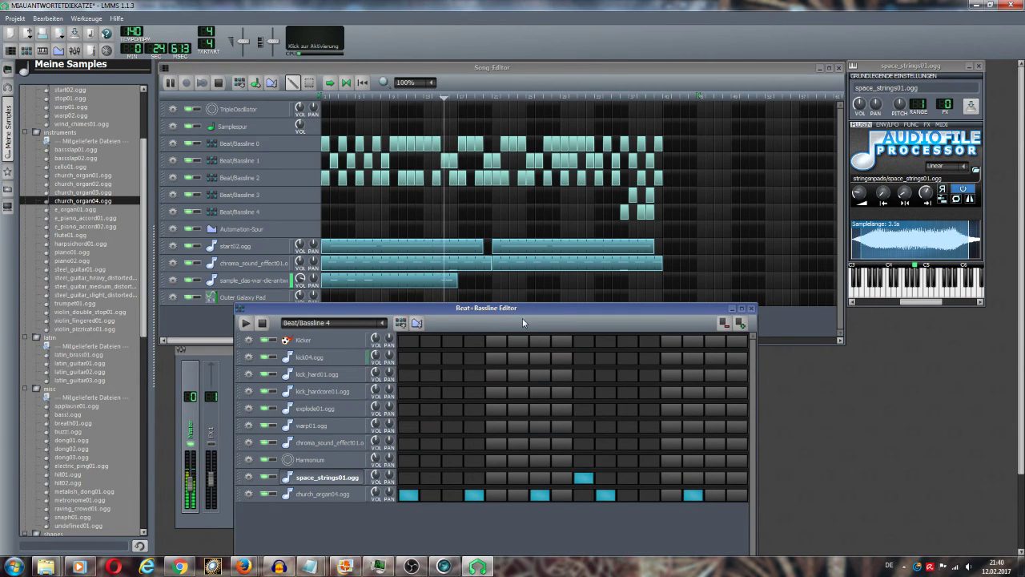
left_click(446, 213)
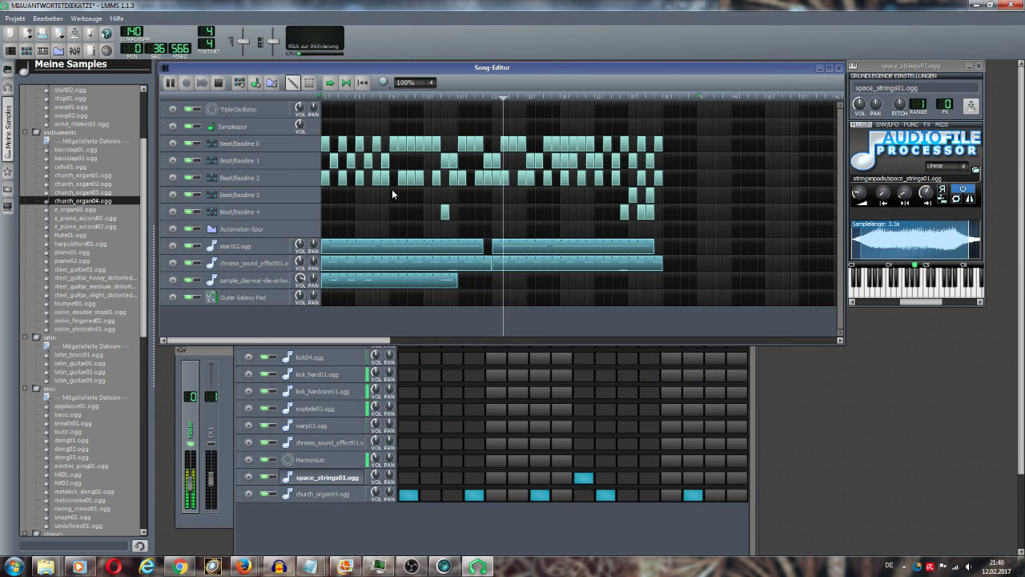
left_click_drag(509, 97, 606, 101)
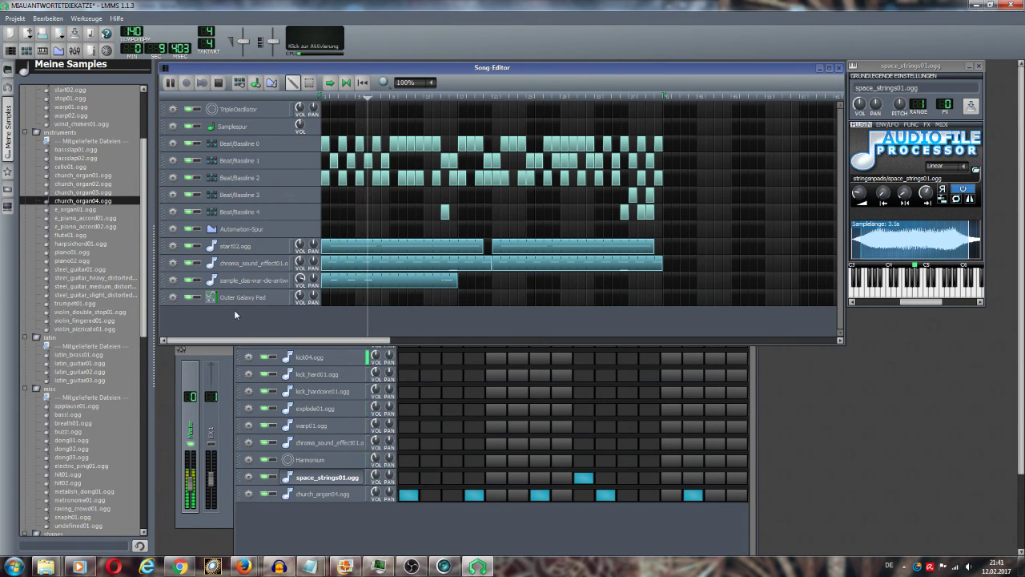
- Open the Outer Galaxy Pad instrument, and space the closing Beat/Bassline 4 blocks alternately near bars 34, 36, 38 and 40
left_click(253, 299)
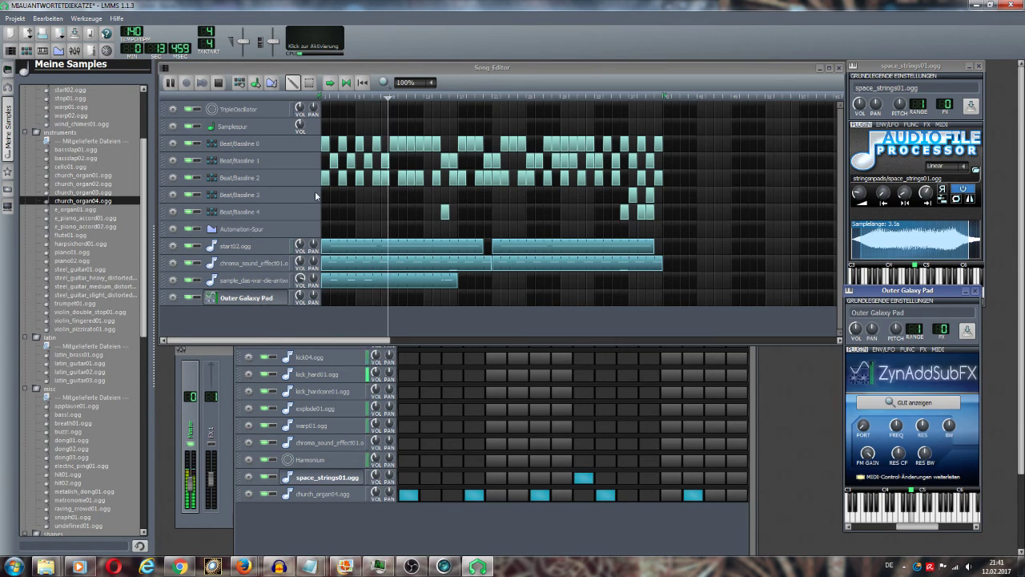
left_click(655, 213)
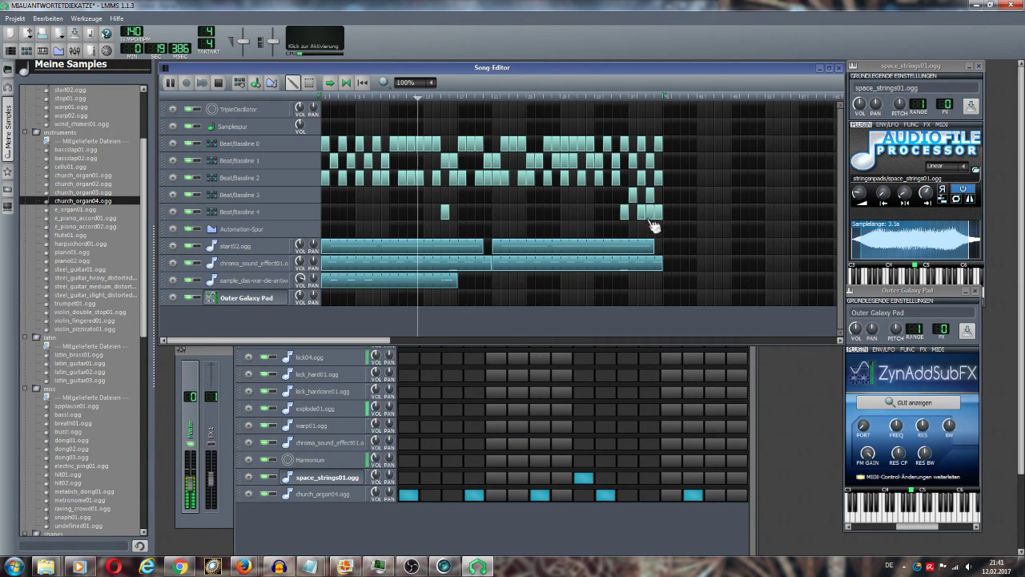
right_click(655, 218)
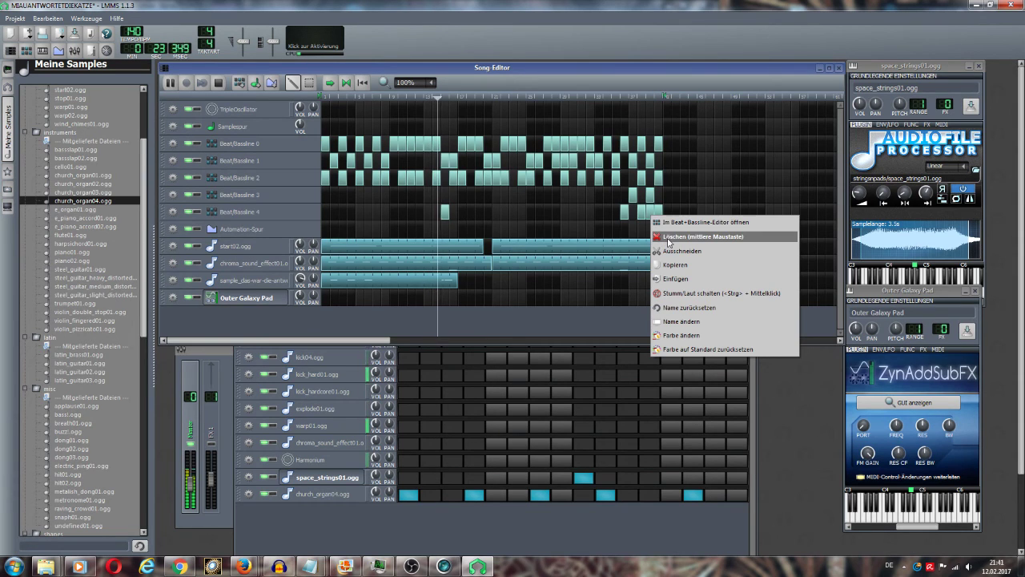
left_click(668, 238)
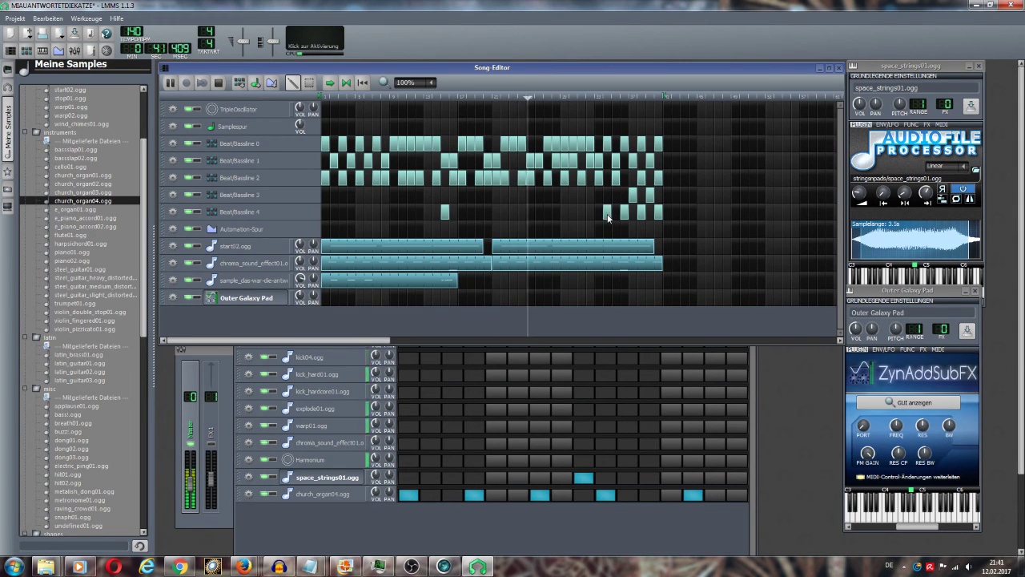
- Add a Beat/Bassline 4 block near bar 32 and Beat/Bassline 3 blocks near bars 32 and 35
left_click(607, 214)
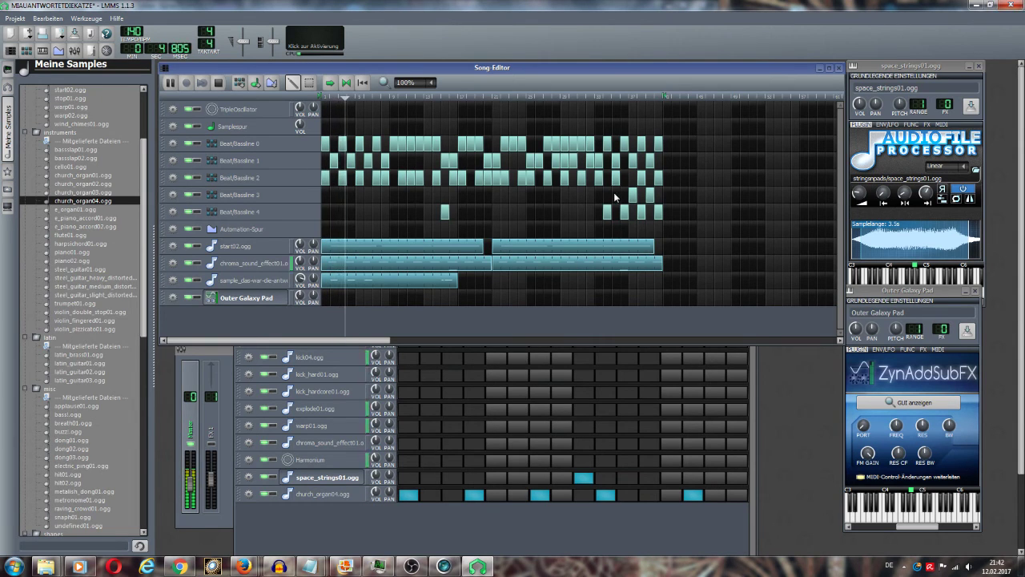
left_click(590, 212)
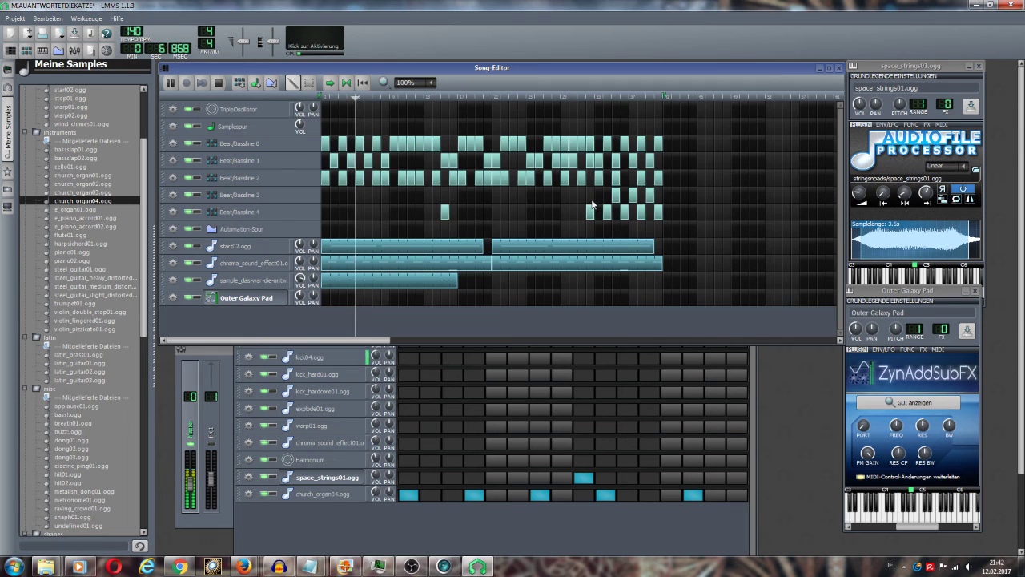
left_click(590, 195)
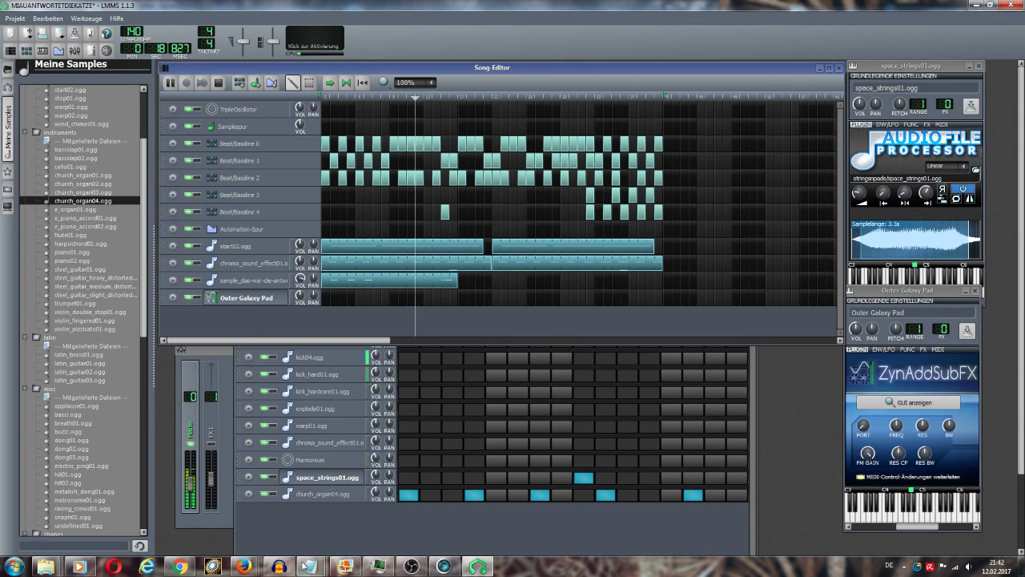
- Inspect the Beat/Bassline 3 pattern in the Beat+Bassline Editor, and return to Beat/Bassline 4
left_click(331, 521)
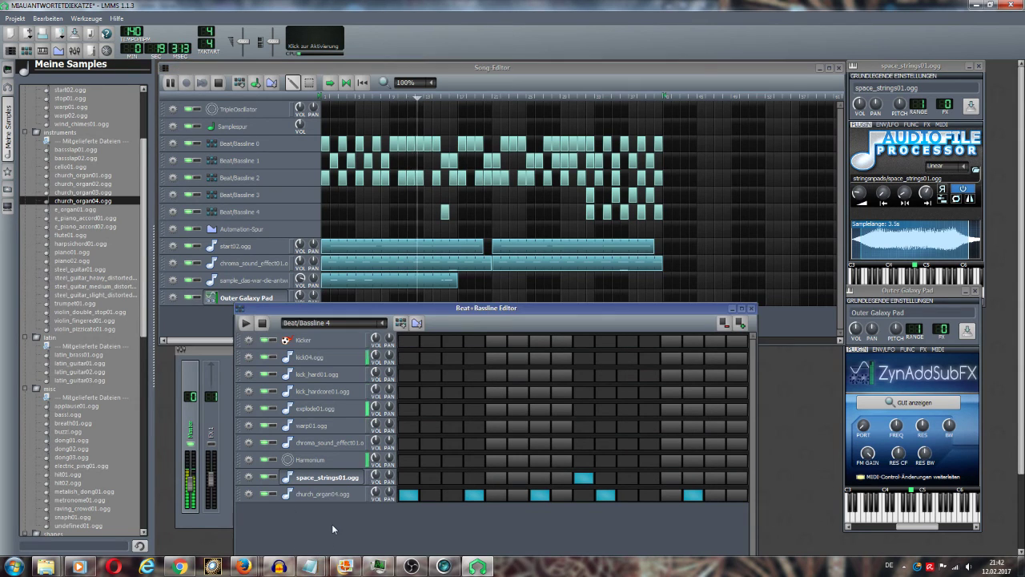
left_click(383, 323)
left_click(320, 373)
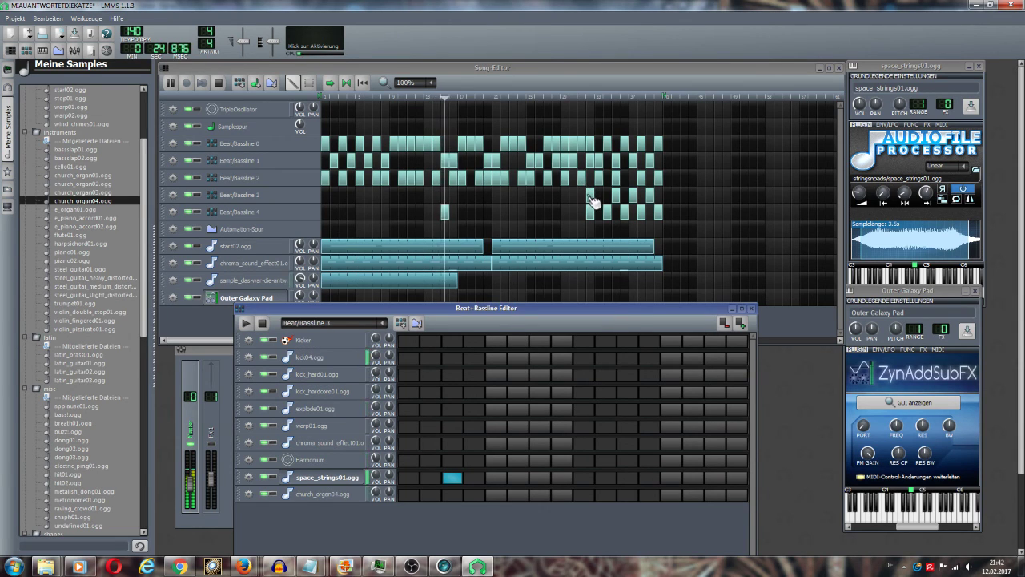
left_click(385, 323)
left_click(336, 387)
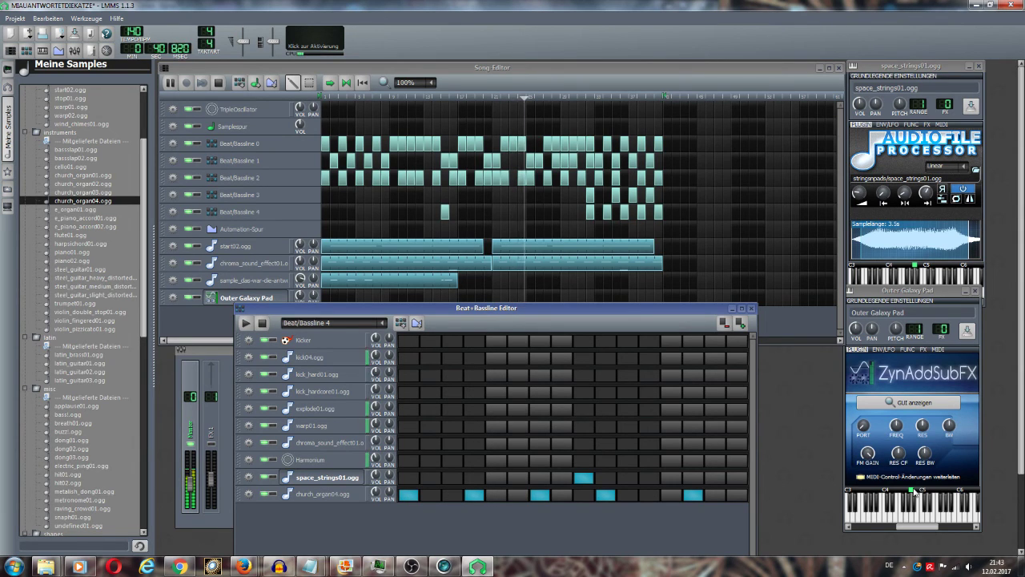
- Lower the base notes of Outer Galaxy Pad and church_organ04.ogg by about two white keys each
left_click_drag(912, 491, 904, 491)
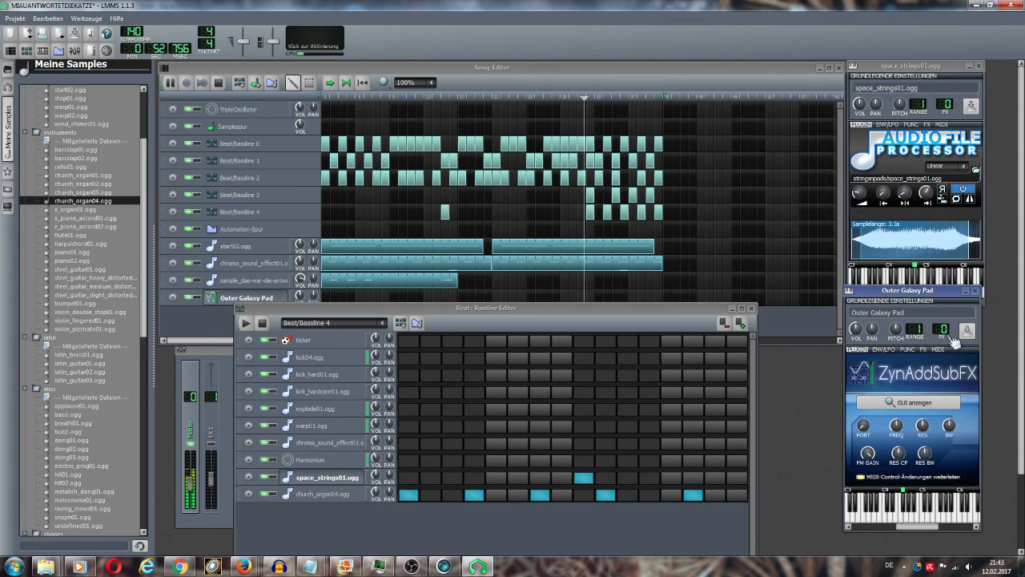
left_click(318, 498)
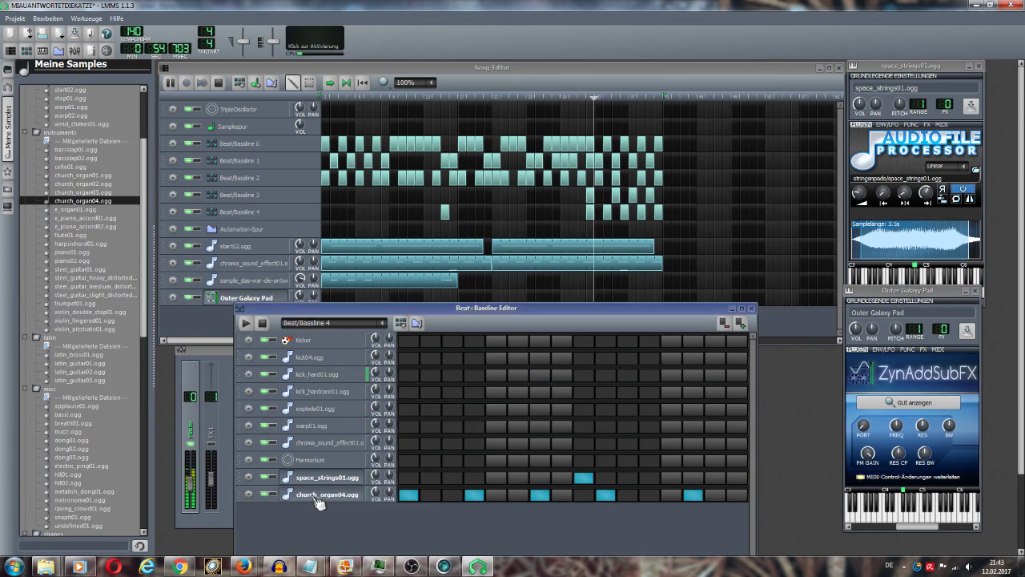
left_click(319, 499)
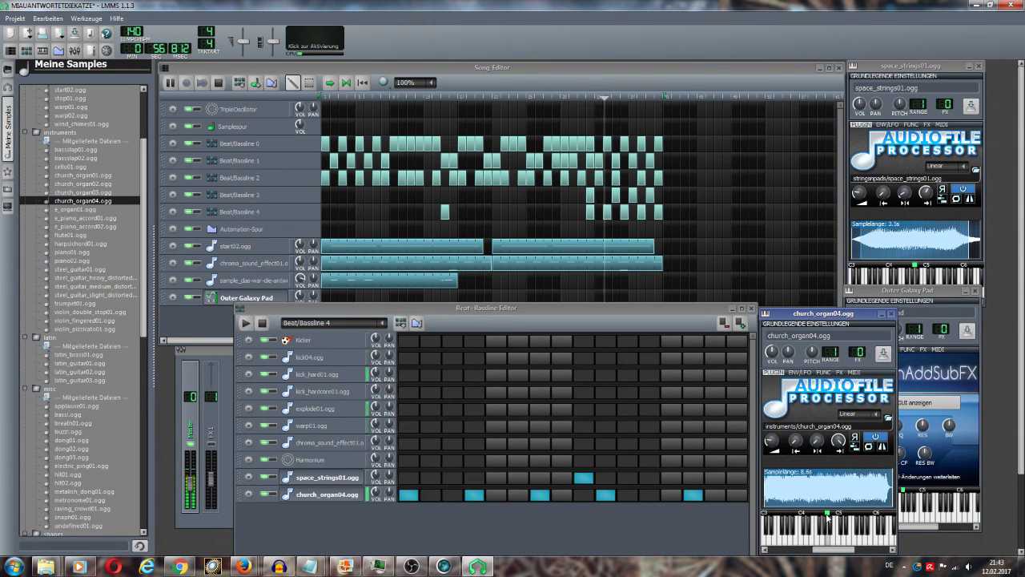
left_click_drag(829, 519, 817, 516)
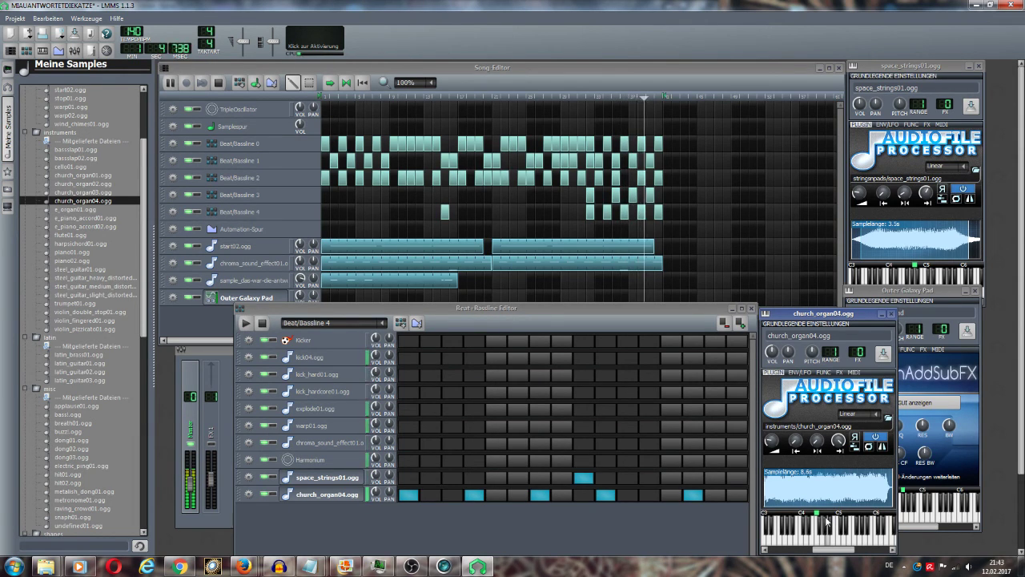
left_click(828, 521)
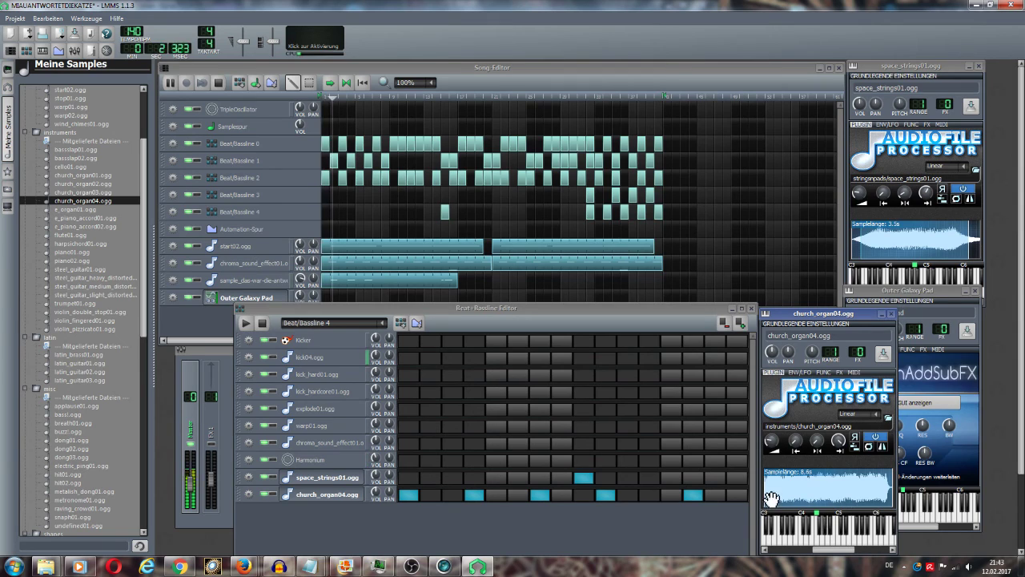
- Play the song's ending from just before the Beat/Bassline 3 and 4 blocks near bar 32
left_click_drag(340, 99, 580, 193)
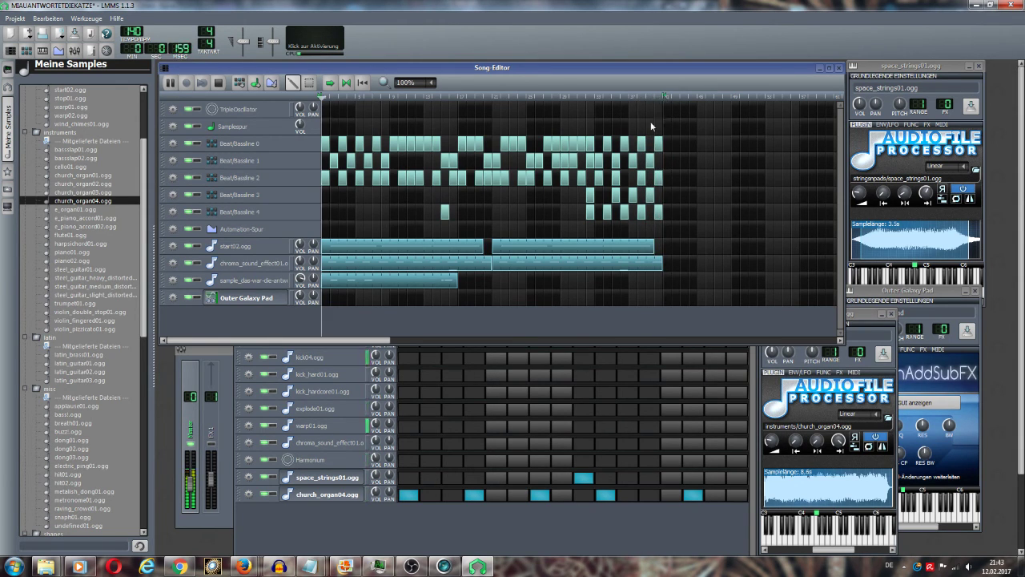
right_click(624, 185)
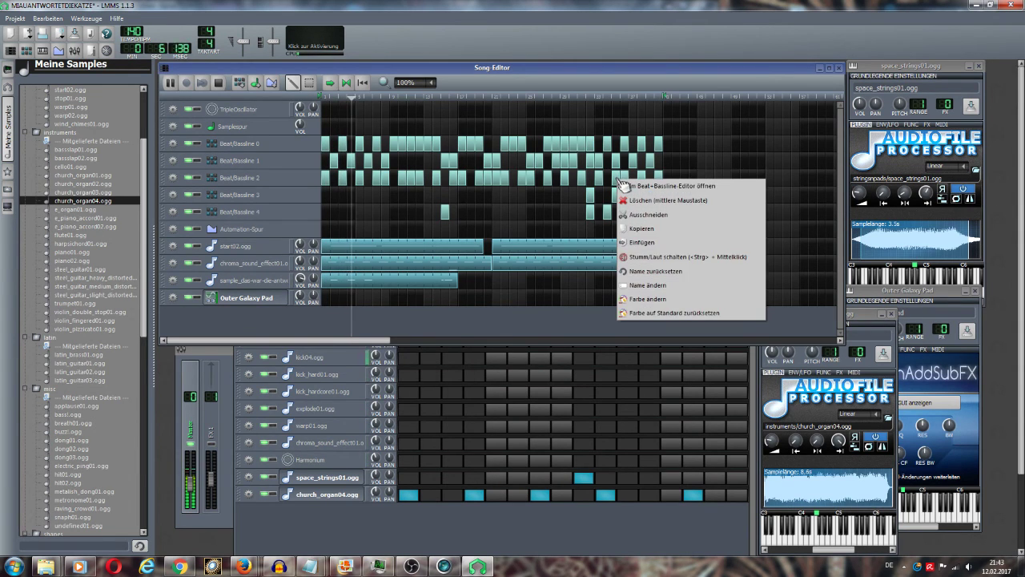
left_click(617, 182)
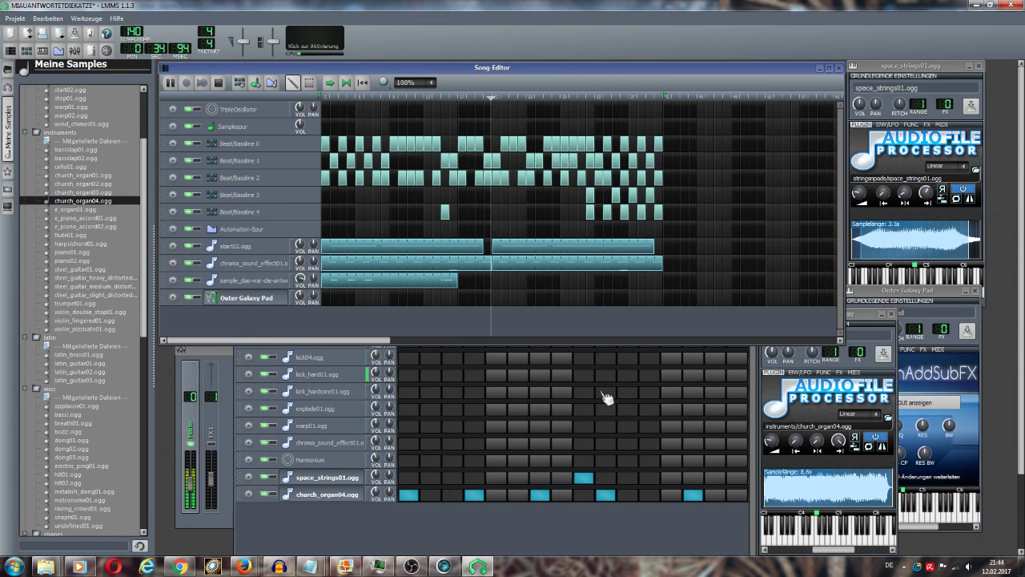
- Shorten the church_organ04.ogg sample to about 5.1 s by moving its end point in the waveform
left_click(889, 498)
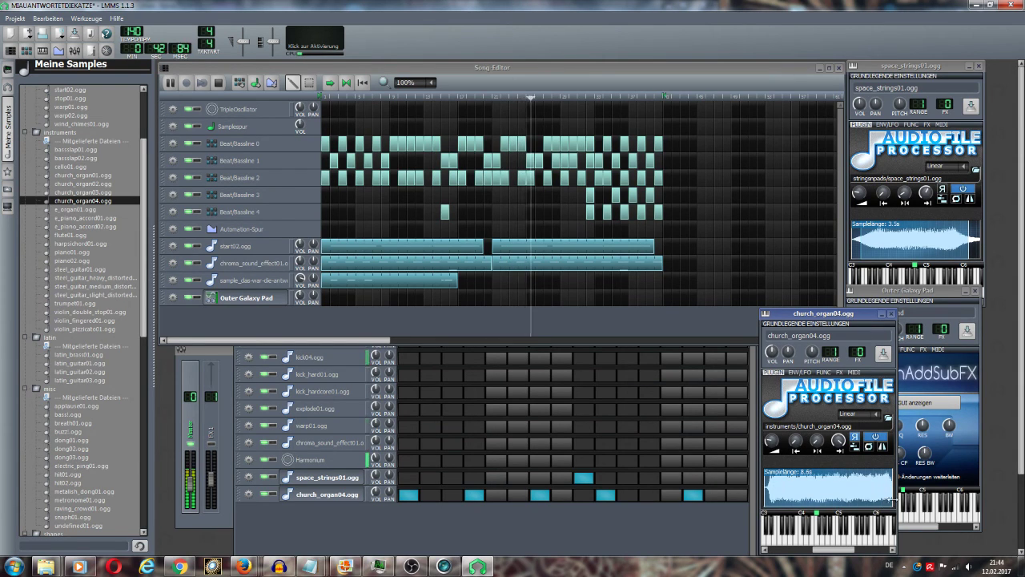
left_click_drag(892, 498, 840, 507)
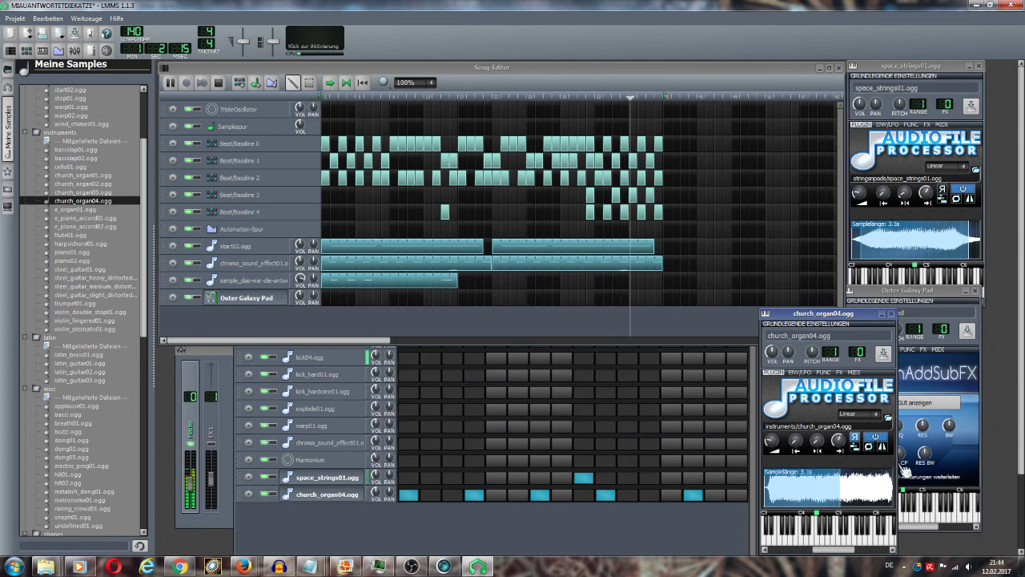
left_click(859, 441)
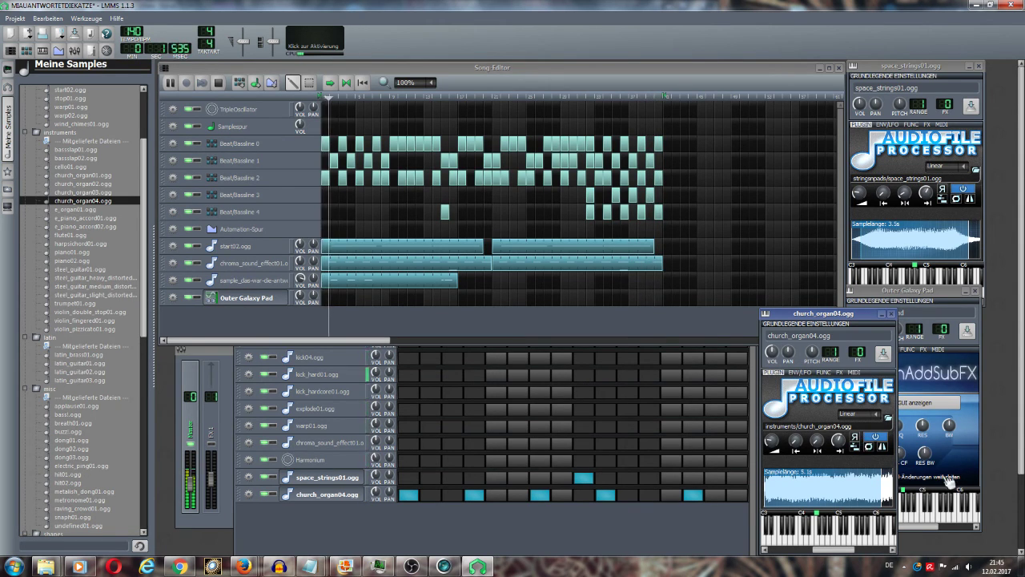
- Close the church_organ04.ogg, Outer Galaxy Pad and space_strings01.ogg instrument windows
left_click(891, 313)
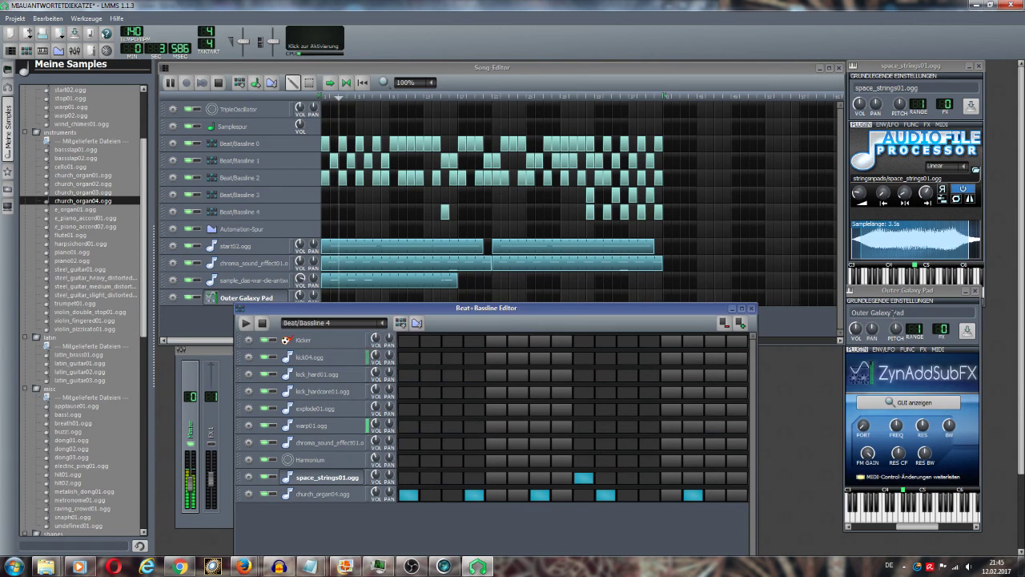
left_click(974, 291)
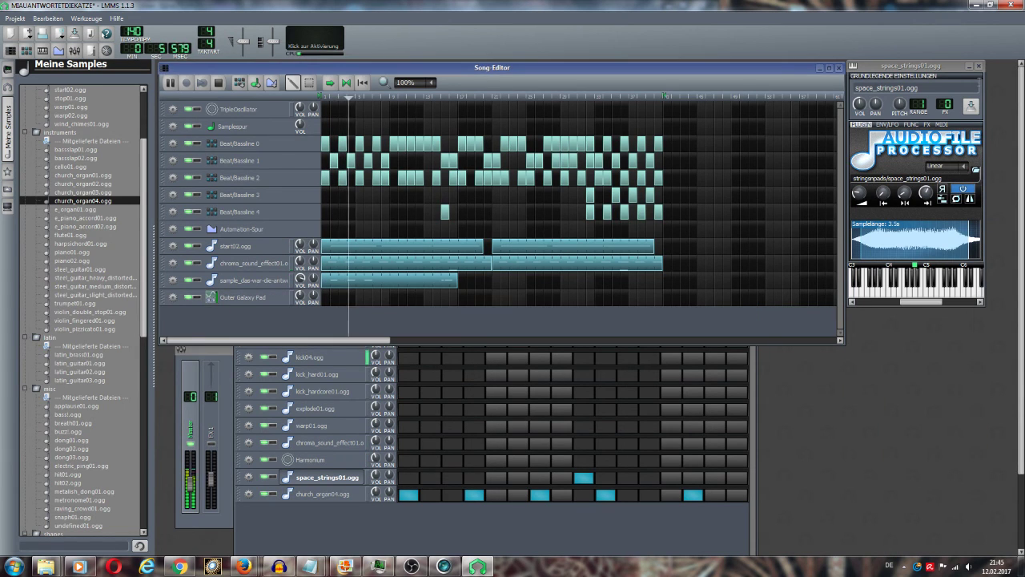
left_click(978, 64)
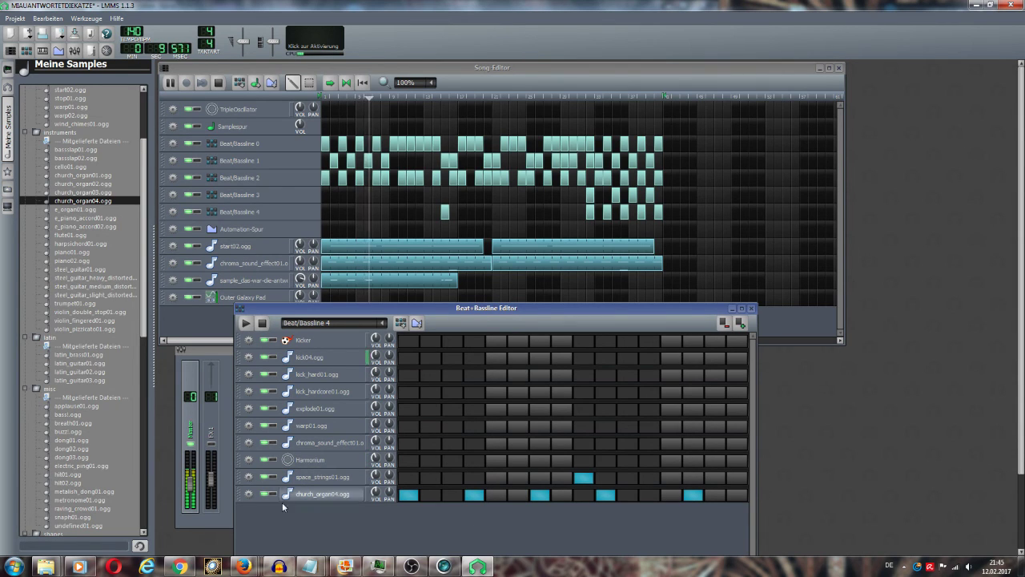
- Inspect the Beat/Bassline 3 and Beat/Bassline 2 patterns in the Beat+Bassline Editor
left_click(382, 323)
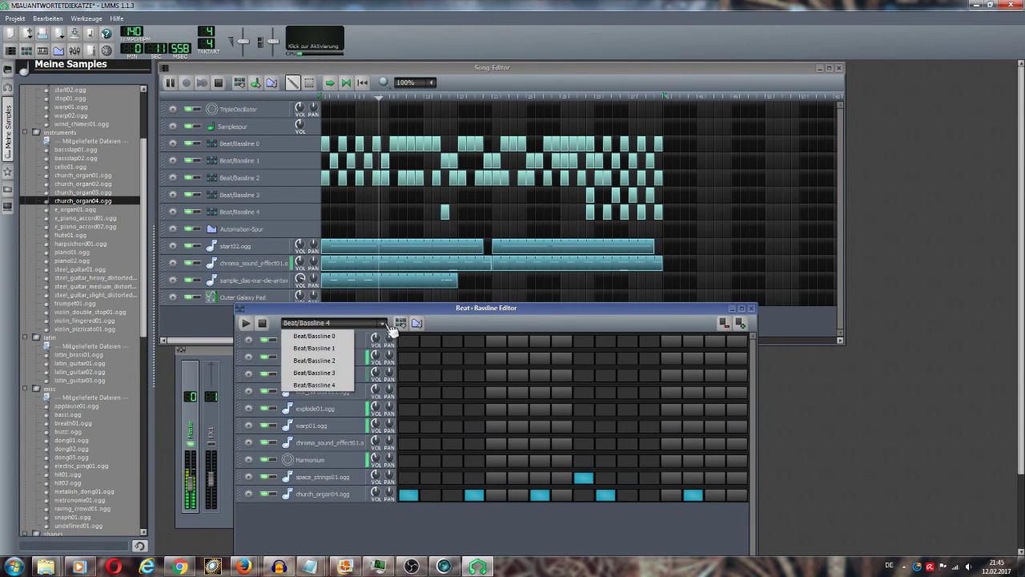
left_click(353, 371)
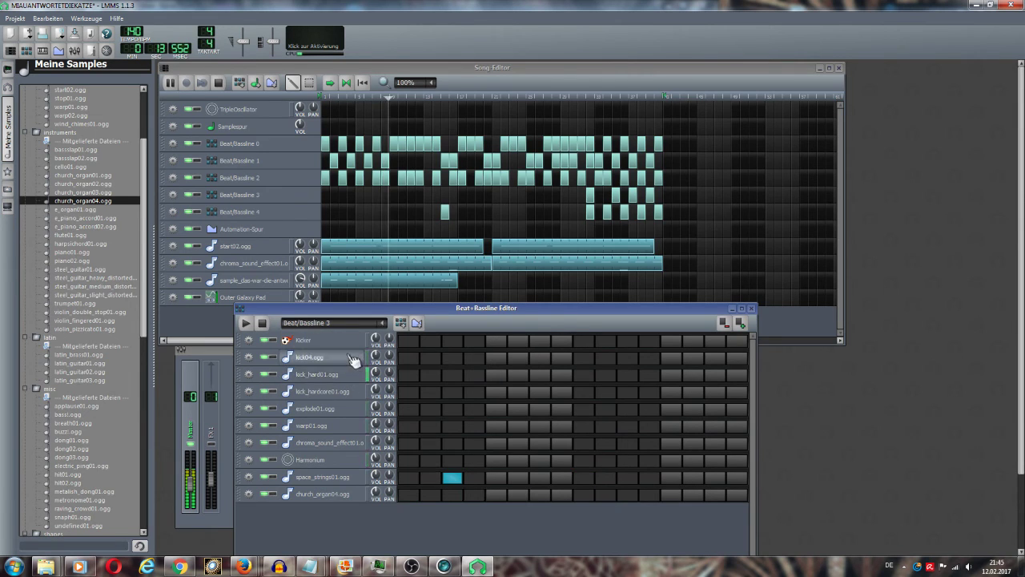
left_click(383, 322)
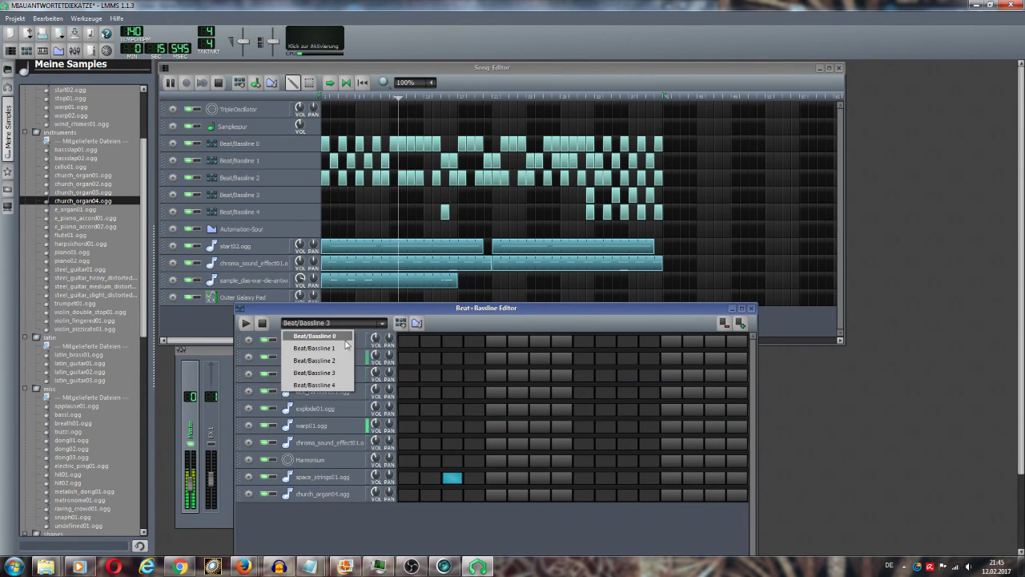
left_click(337, 359)
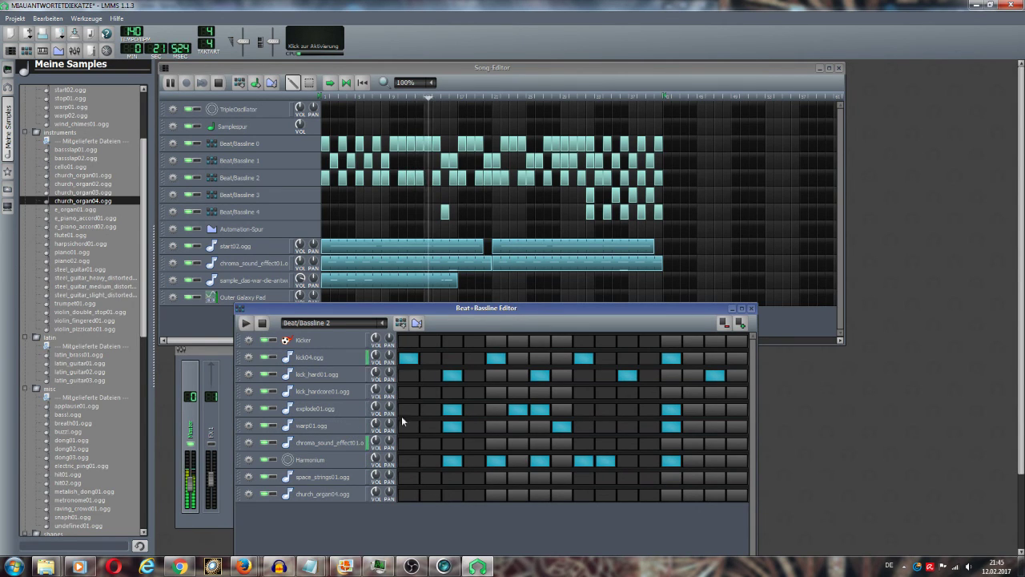
- Compare the song's sound with the Harmonium track muted, unmuted and soloed, and restore all tracks
left_click(268, 461)
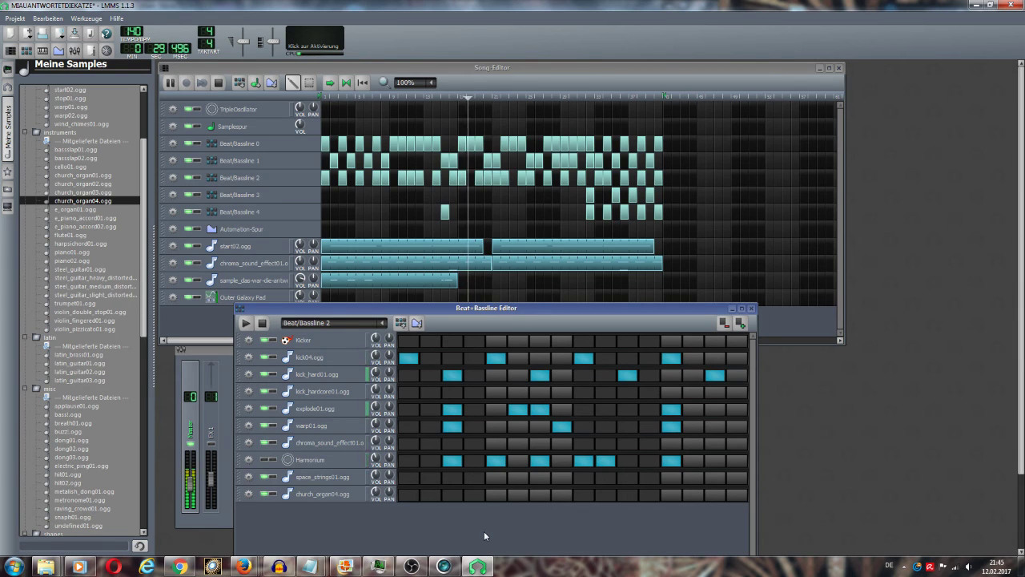
left_click(270, 461)
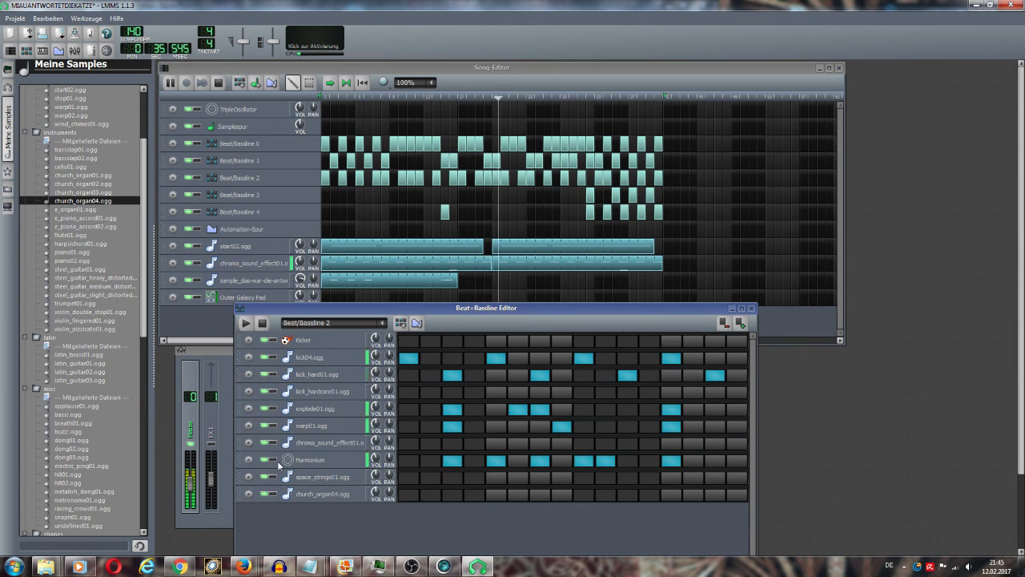
left_click(273, 460)
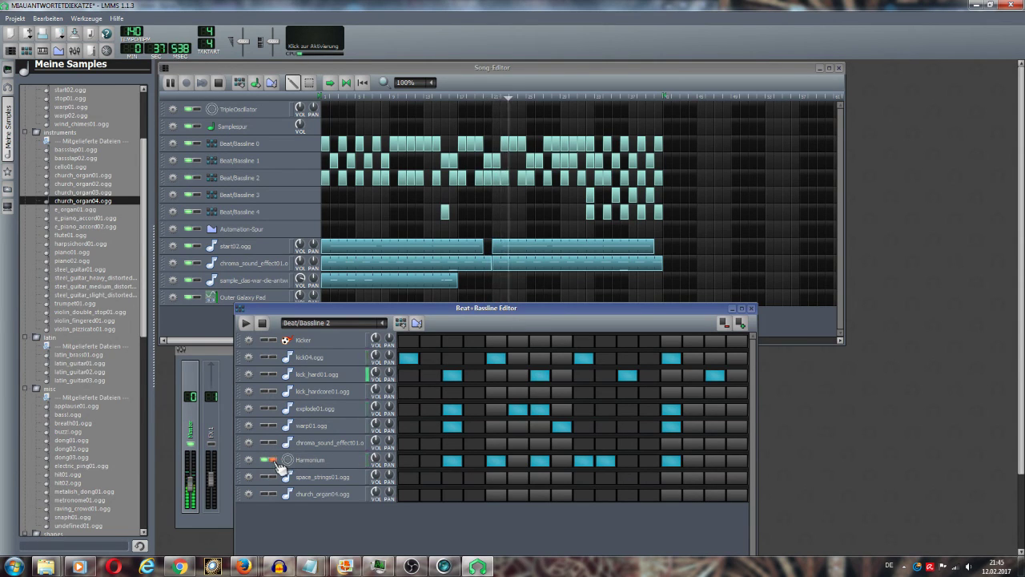
left_click(273, 460)
left_click(273, 460)
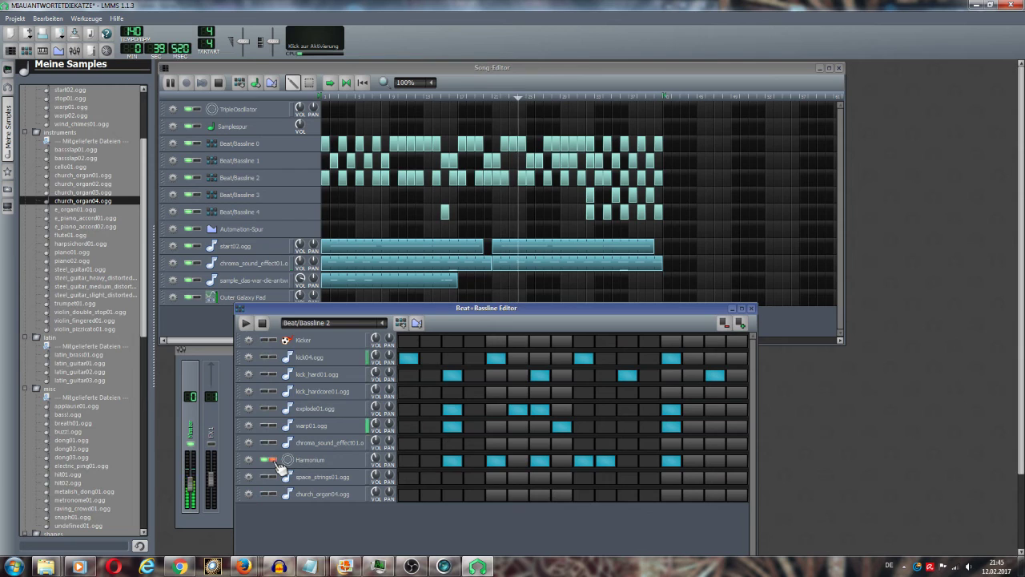
left_click(273, 460)
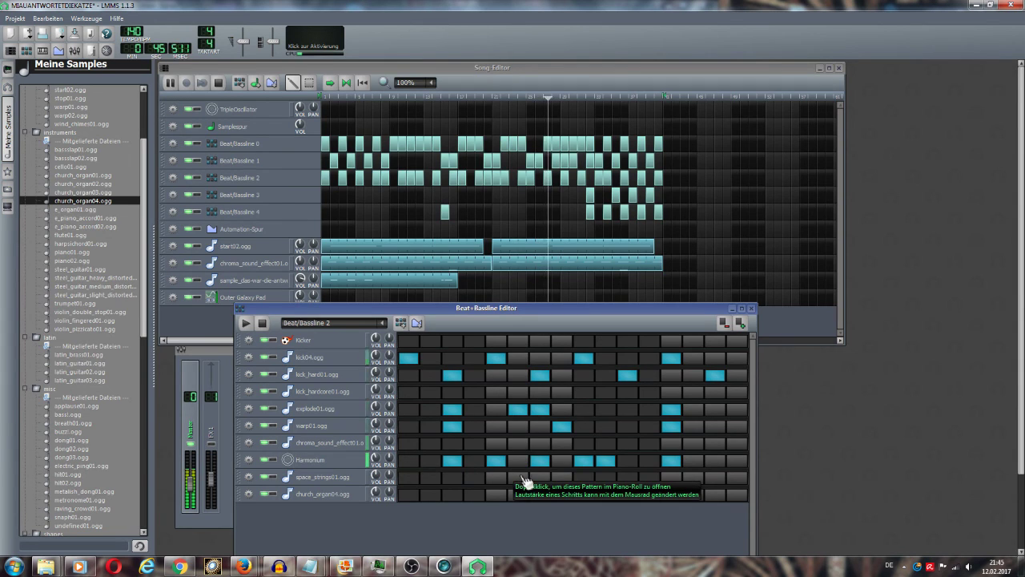
- Clear every Harmonium hit from the Beat/Bassline 2 pattern
left_click(498, 462)
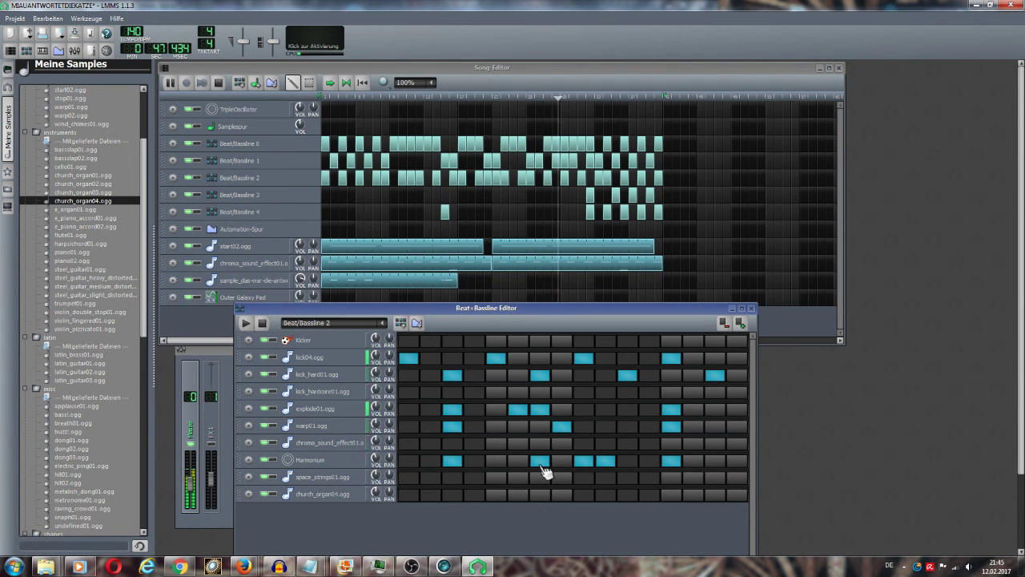
left_click(542, 463)
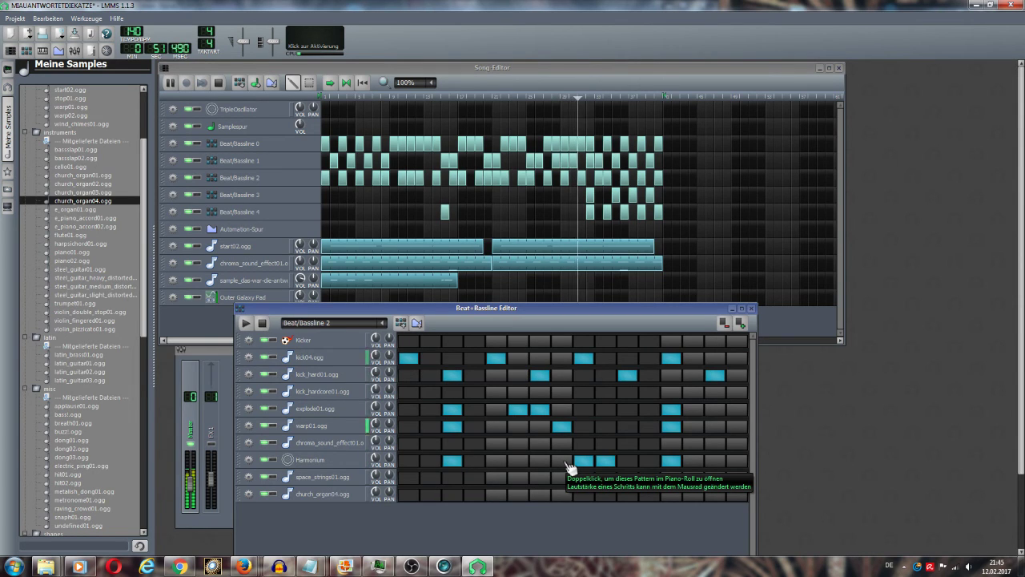
left_click(596, 463)
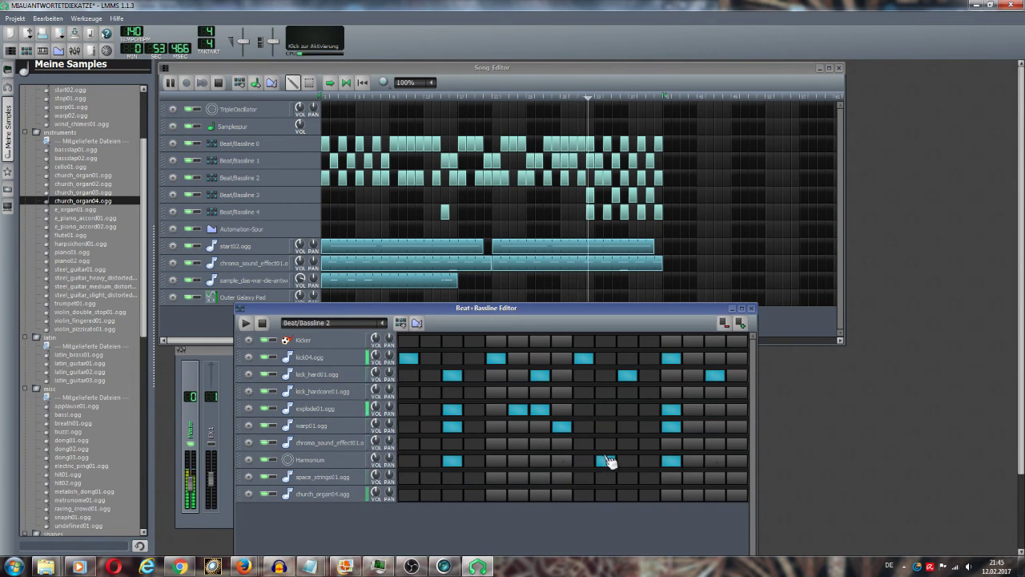
left_click(614, 464)
left_click(680, 465)
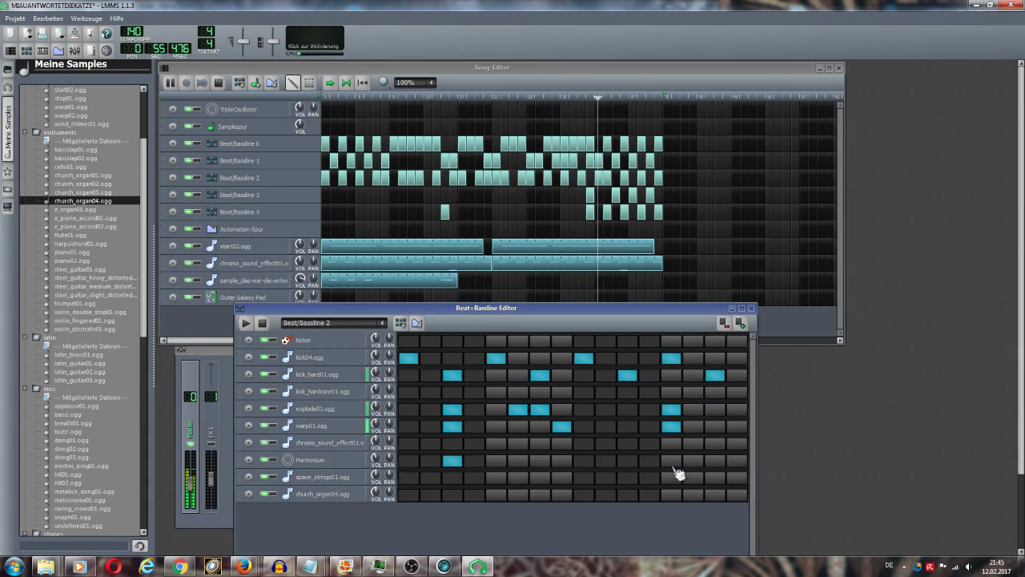
left_click(455, 462)
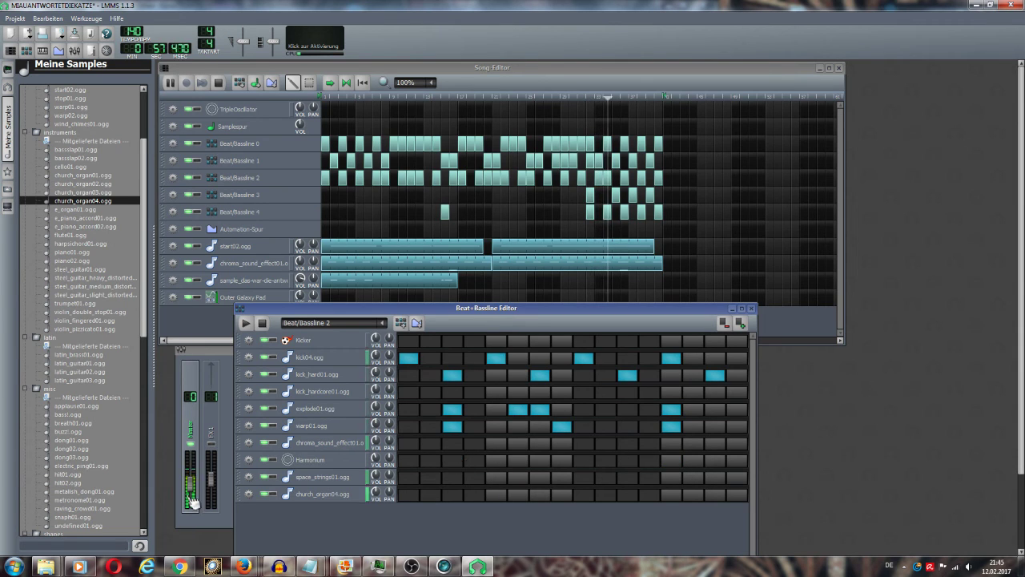
- Add Harmonium hits on steps 4, 8, 12 and 16 of the Beat/Bassline 0 pattern
left_click(385, 324)
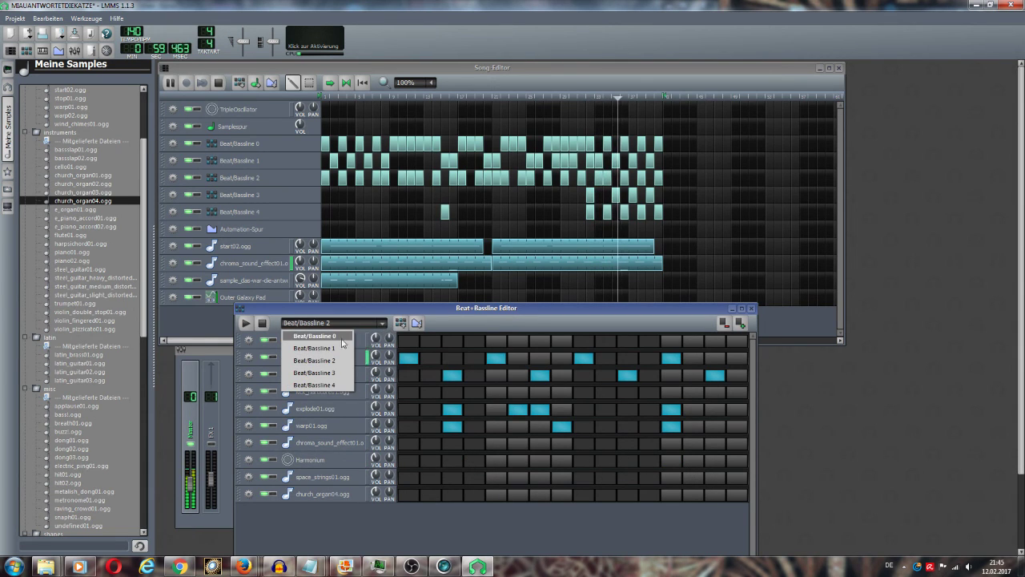
left_click(324, 347)
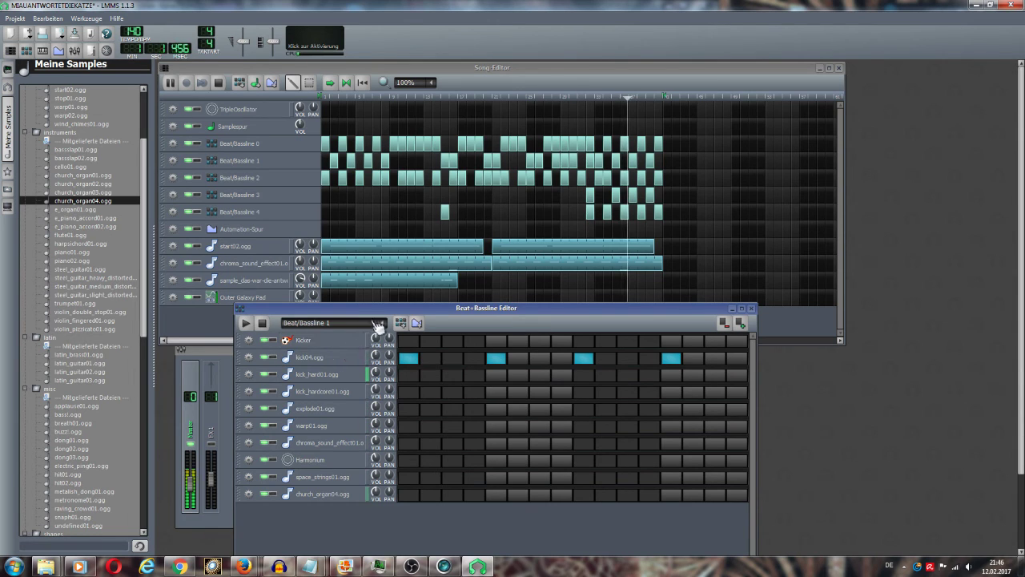
left_click(377, 323)
left_click(353, 334)
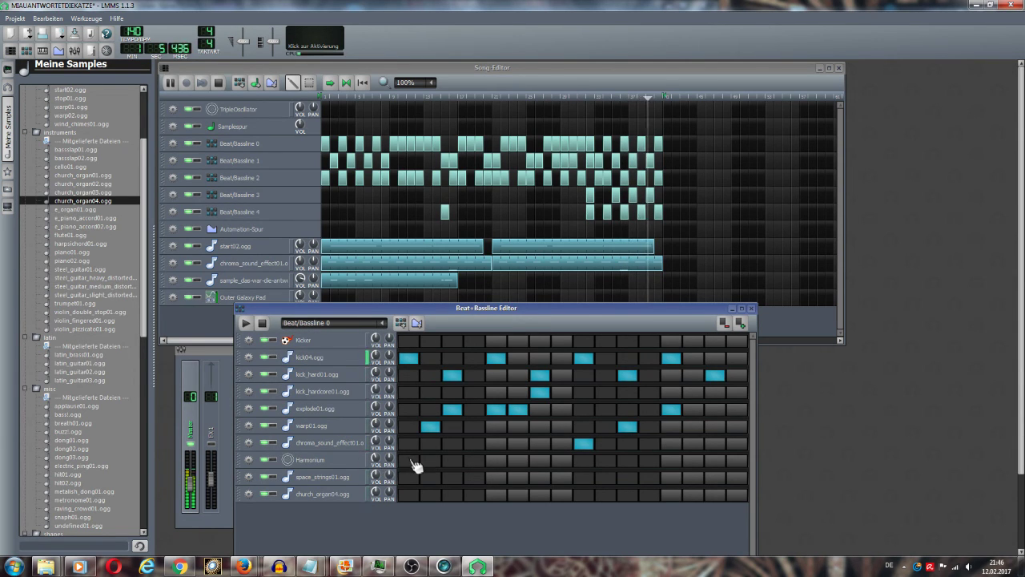
left_click(481, 463)
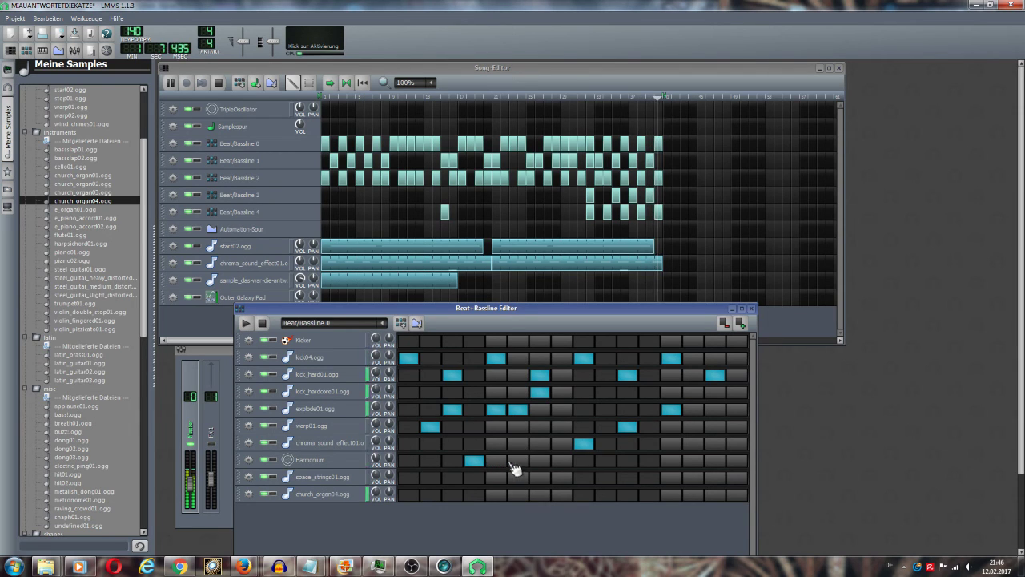
left_click(561, 462)
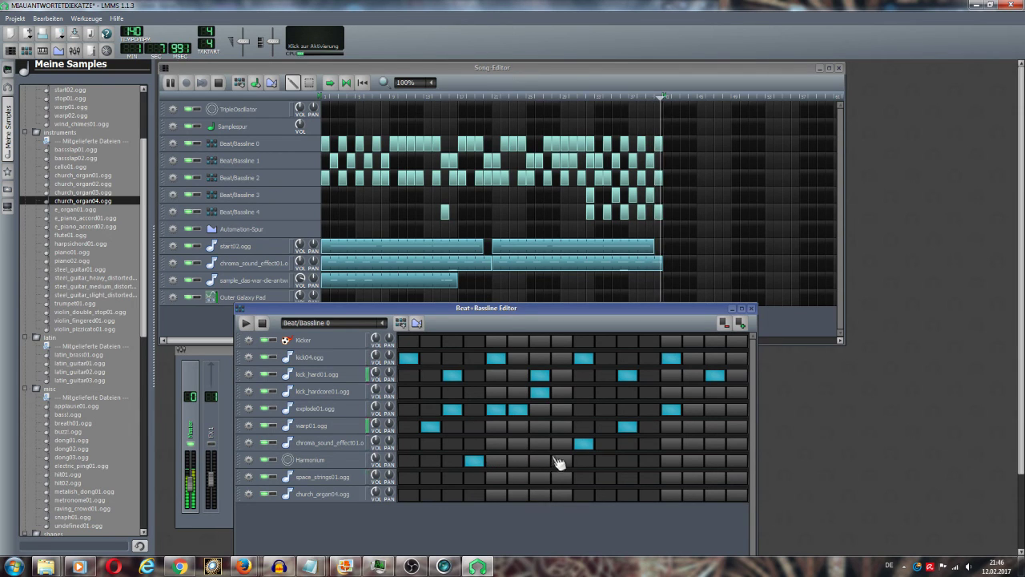
left_click(650, 463)
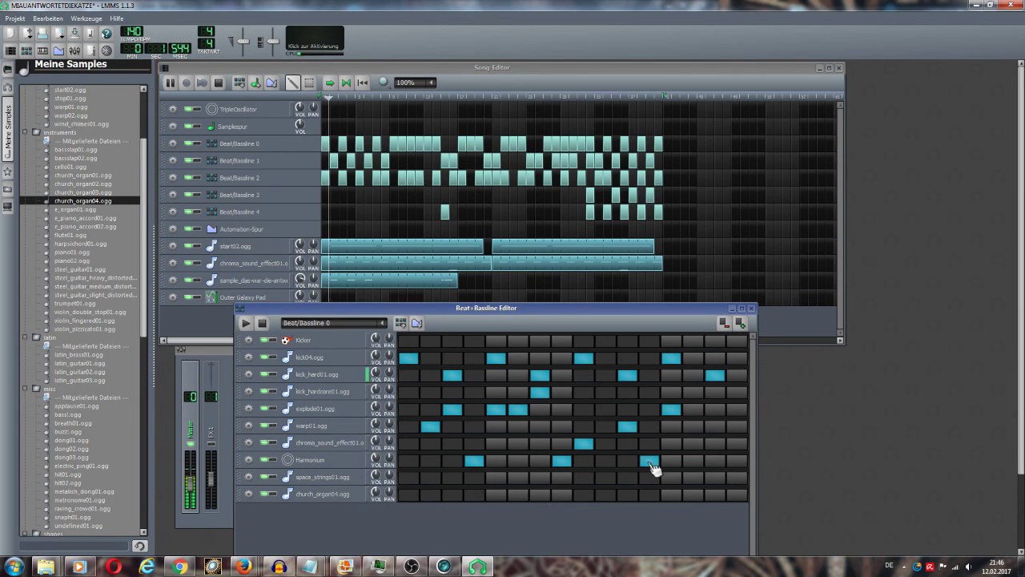
left_click(737, 461)
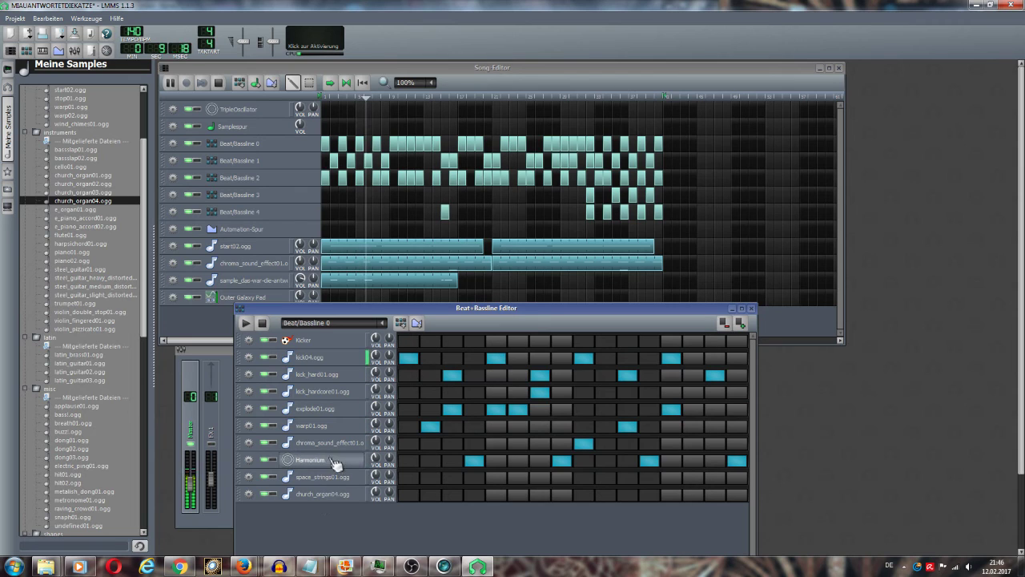
- Solo Harmonium briefly, and add further Harmonium hits on steps 2, 6, 10 and 14 of Beat/Bassline 0
left_click(276, 460)
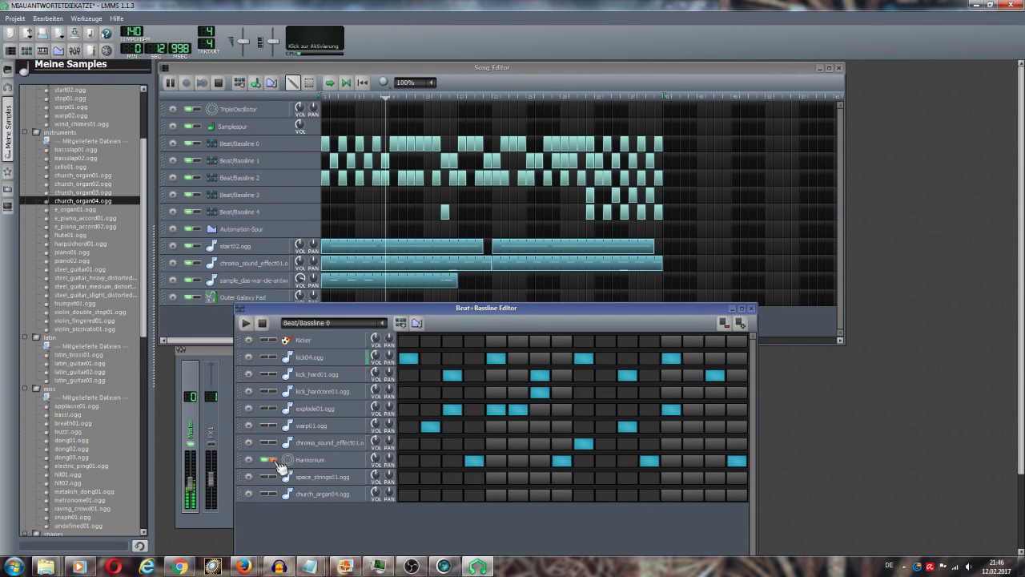
left_click(276, 460)
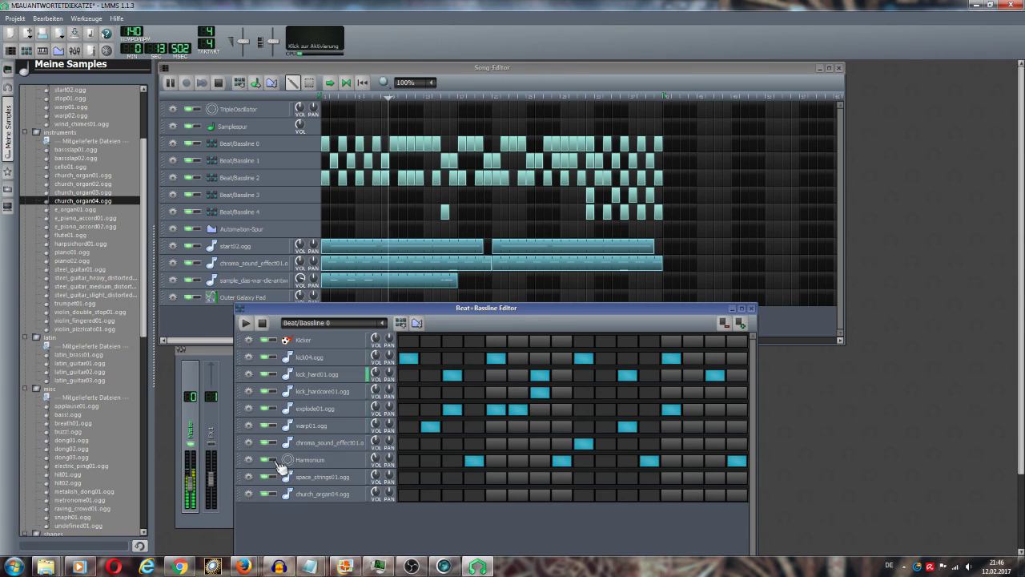
left_click(432, 461)
left_click(519, 464)
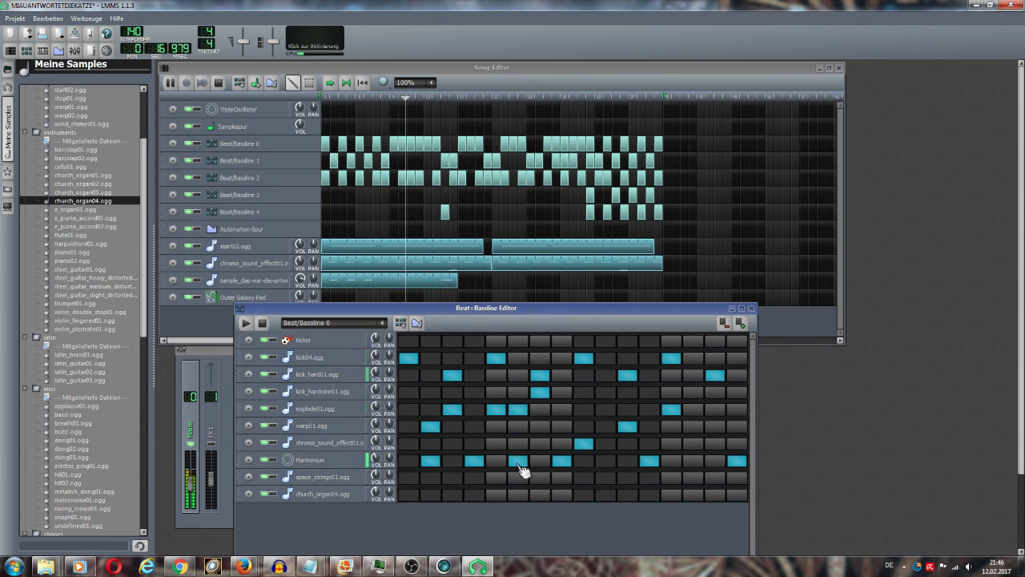
left_click(607, 462)
left_click(694, 460)
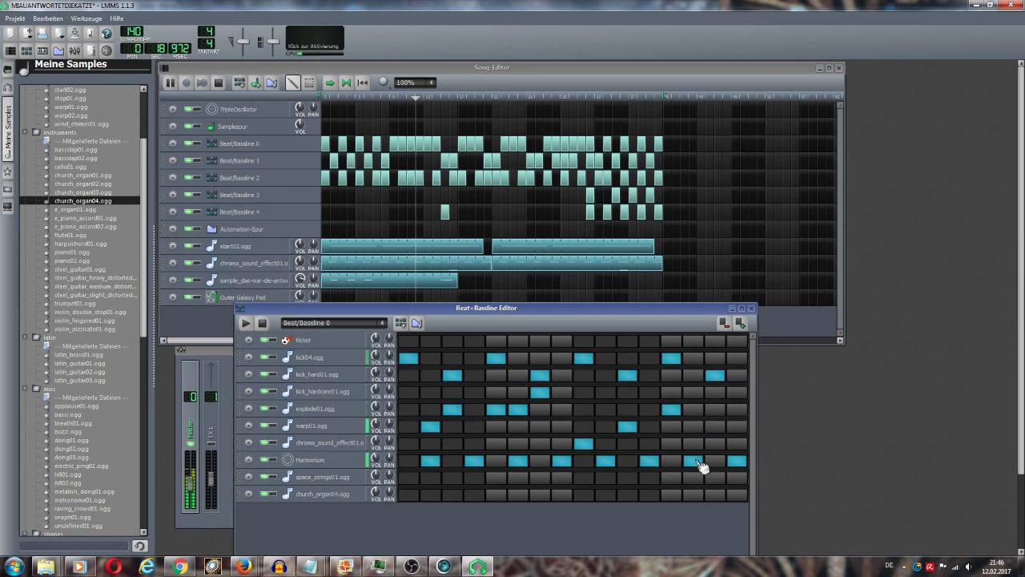
- Remove the Harmonium track from the Beat+Bassline Editor
left_click(248, 460)
left_click(280, 483)
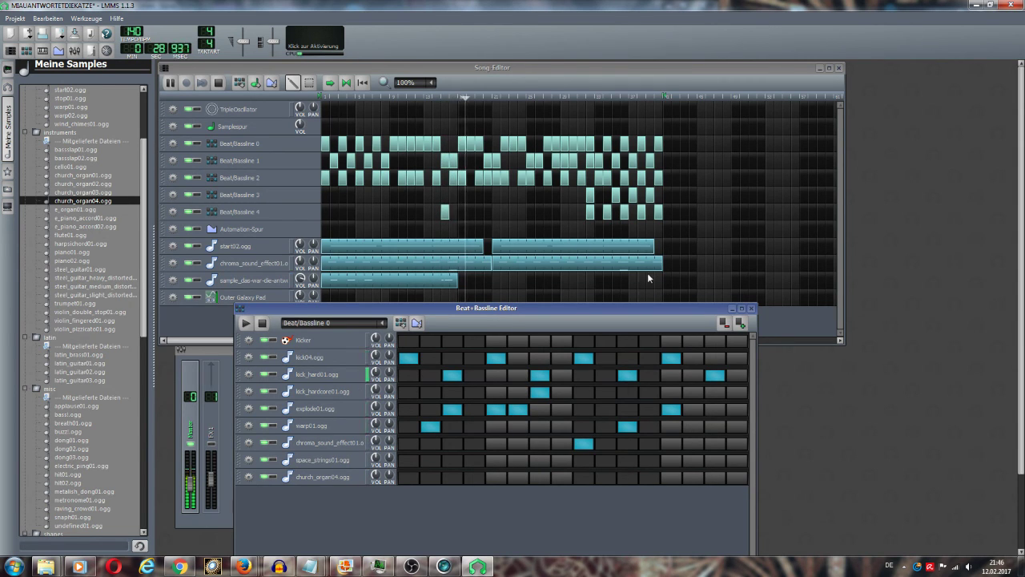
- Add Beat/Bassline 3 blocks near bars 33 and 40, and play the song from around bar 30
left_click(602, 189)
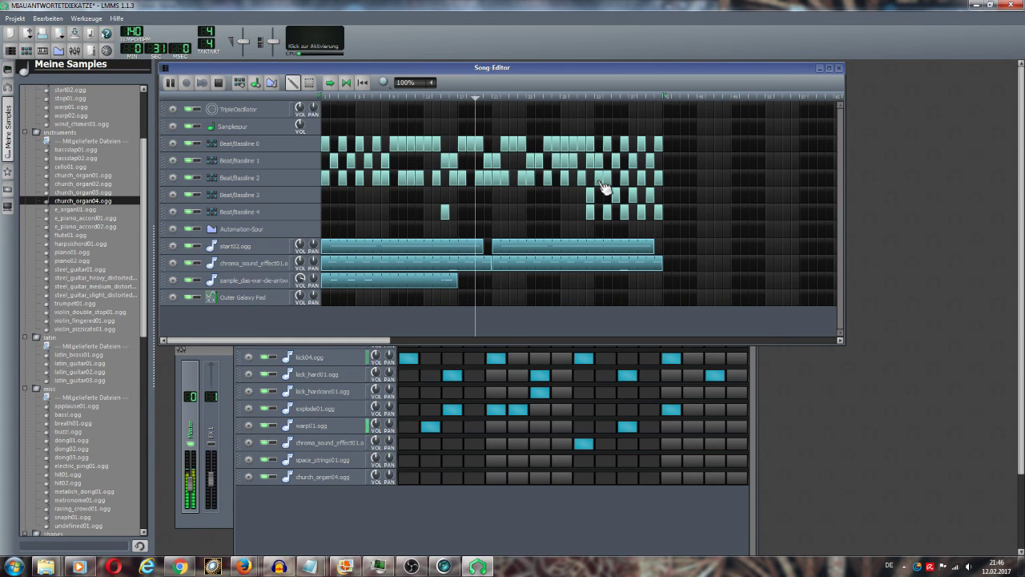
left_click(600, 194)
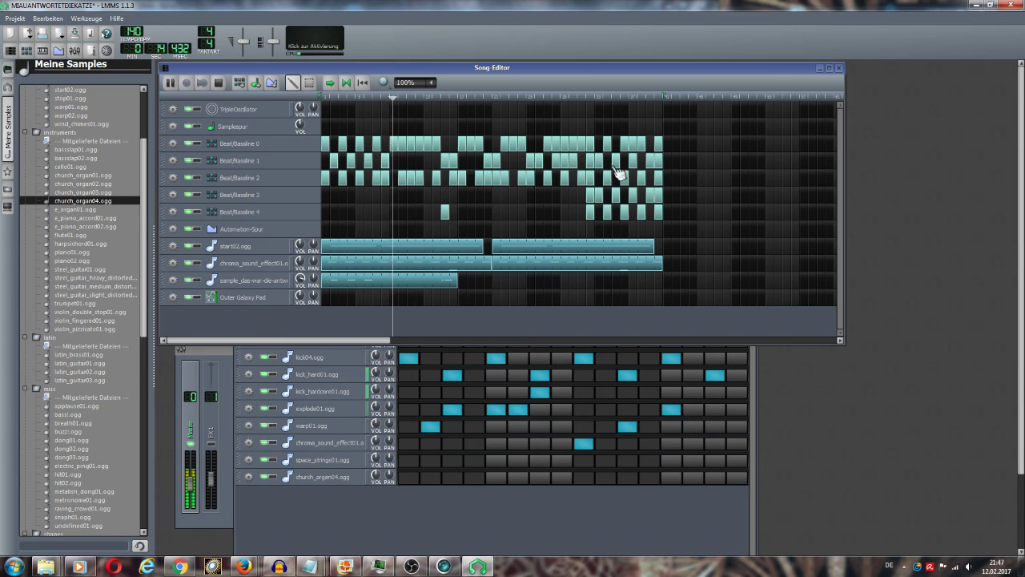
left_click_drag(408, 98, 571, 97)
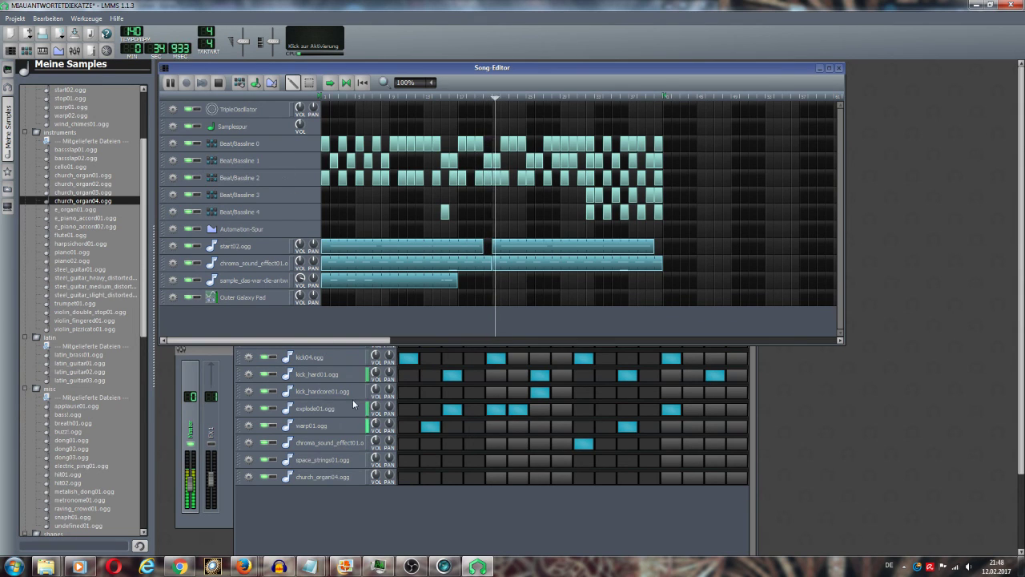
- Select Beat/Bassline 0 in the Beat+Bassline Editor and add kick_hardcore01 hits on steps 6 and 8
left_click(348, 528)
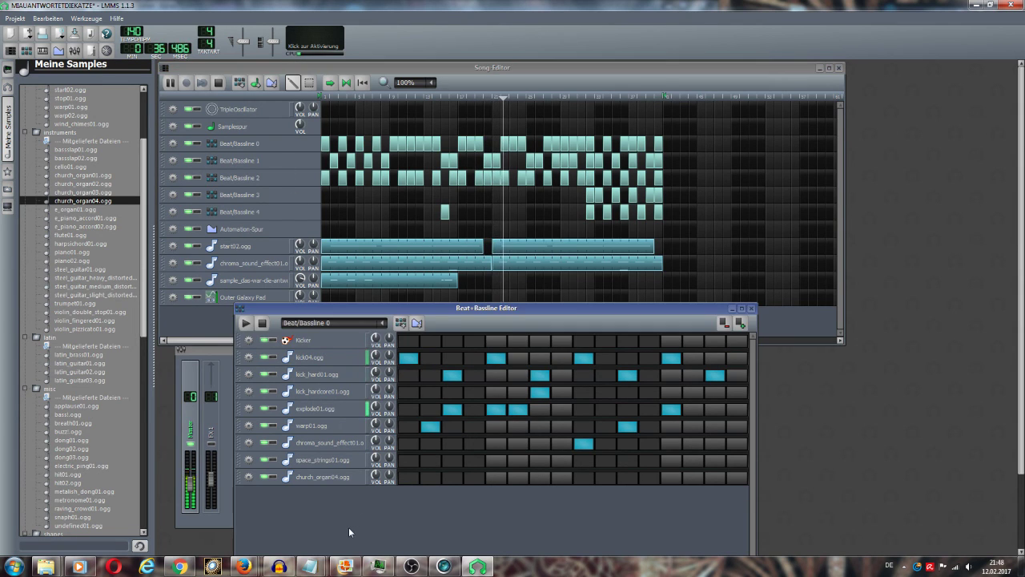
left_click(381, 324)
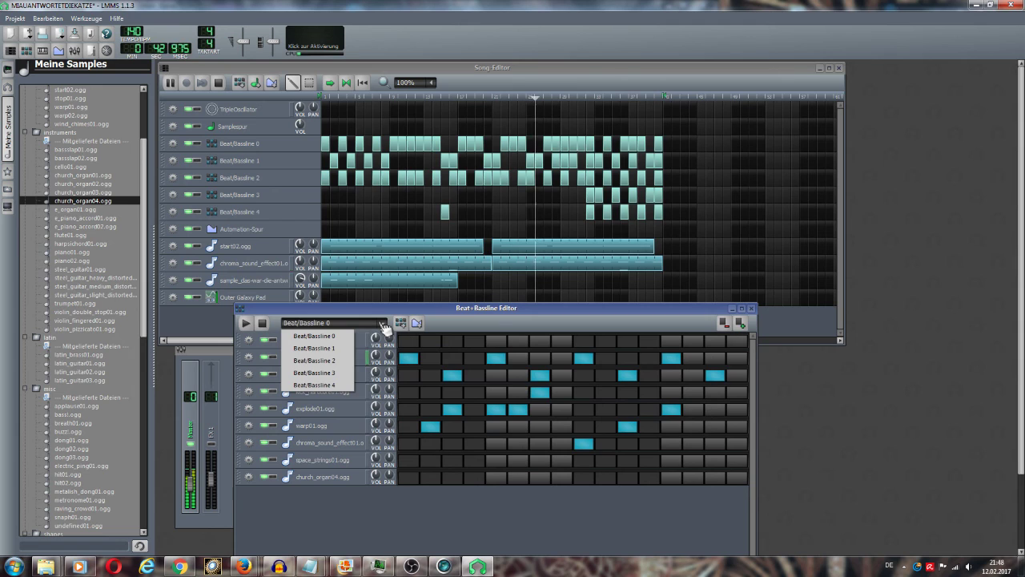
left_click(344, 336)
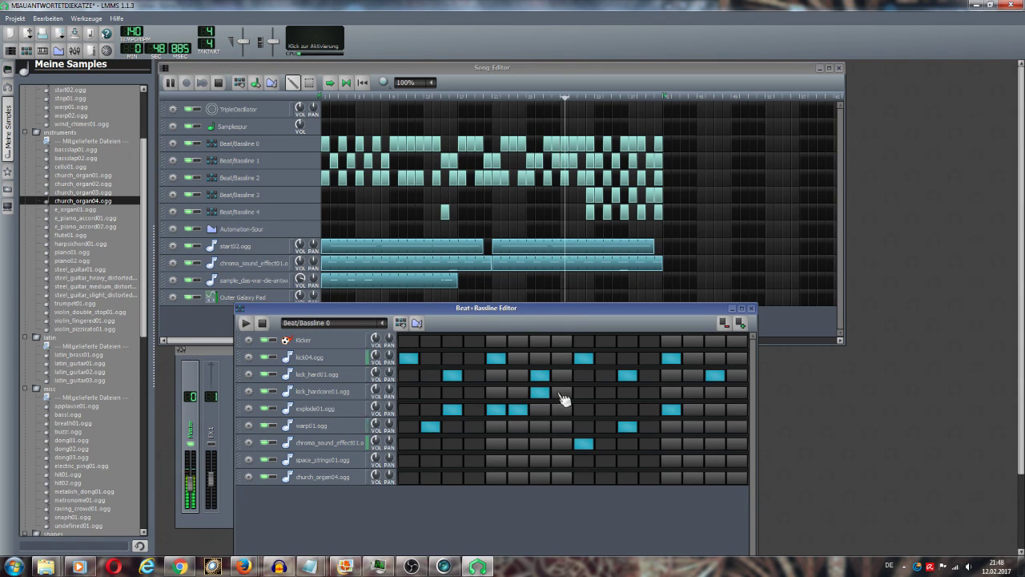
left_click(563, 392)
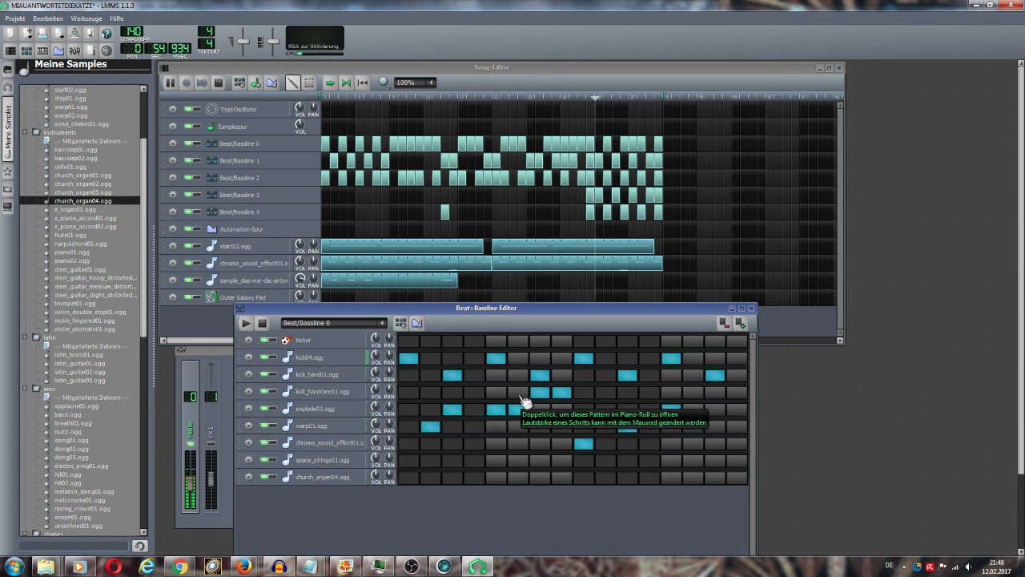
left_click(521, 394)
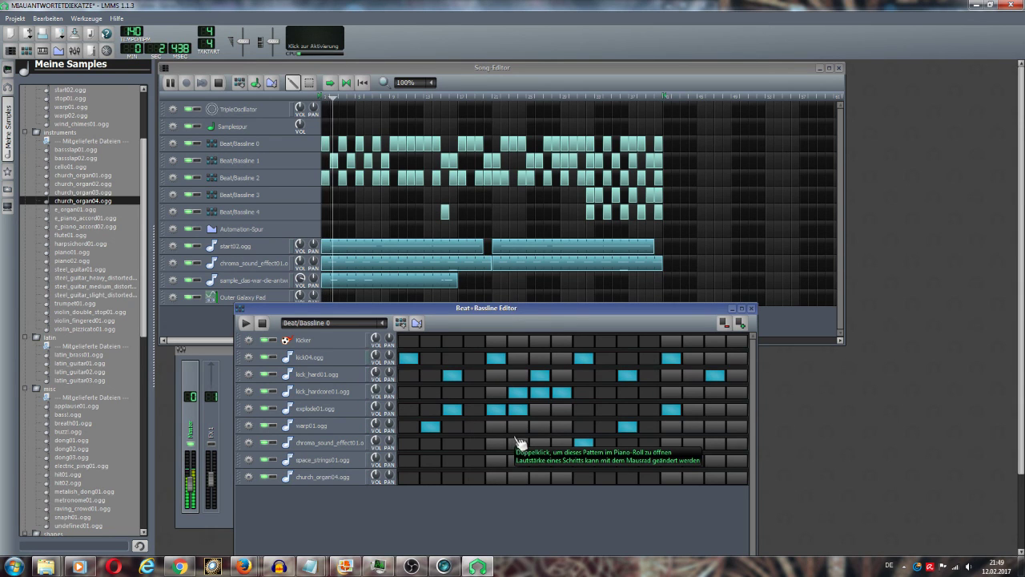
- Solo kick_hardcore01, add its hits on steps 11 and 13 of Beat/Bassline 0, and end the solo
left_click(279, 393)
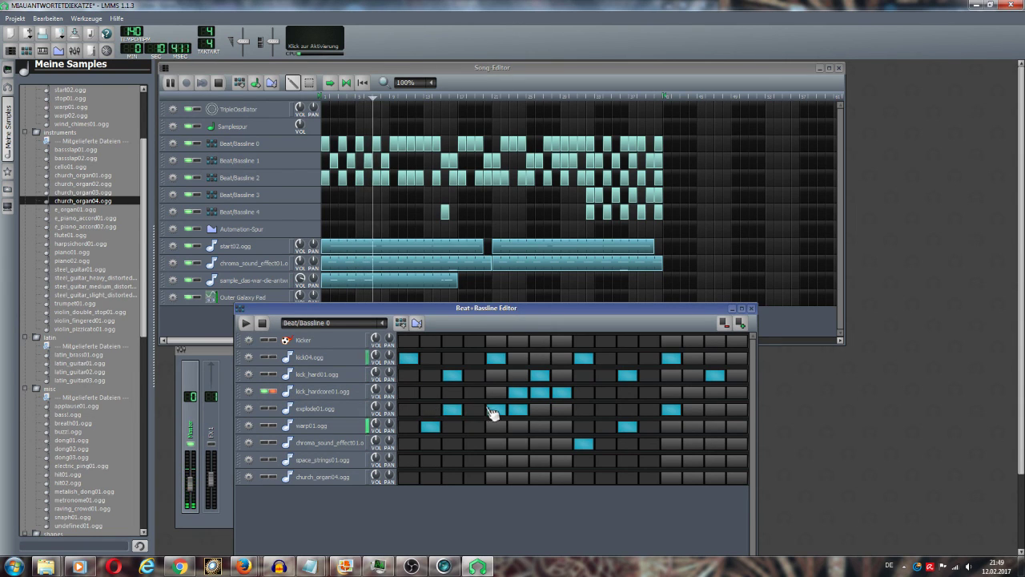
left_click(629, 392)
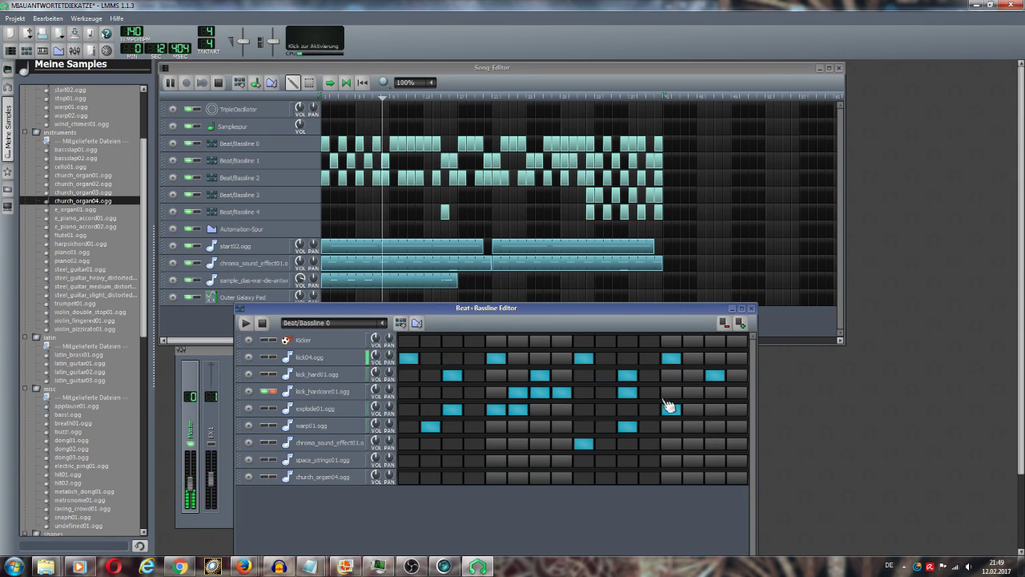
left_click(671, 391)
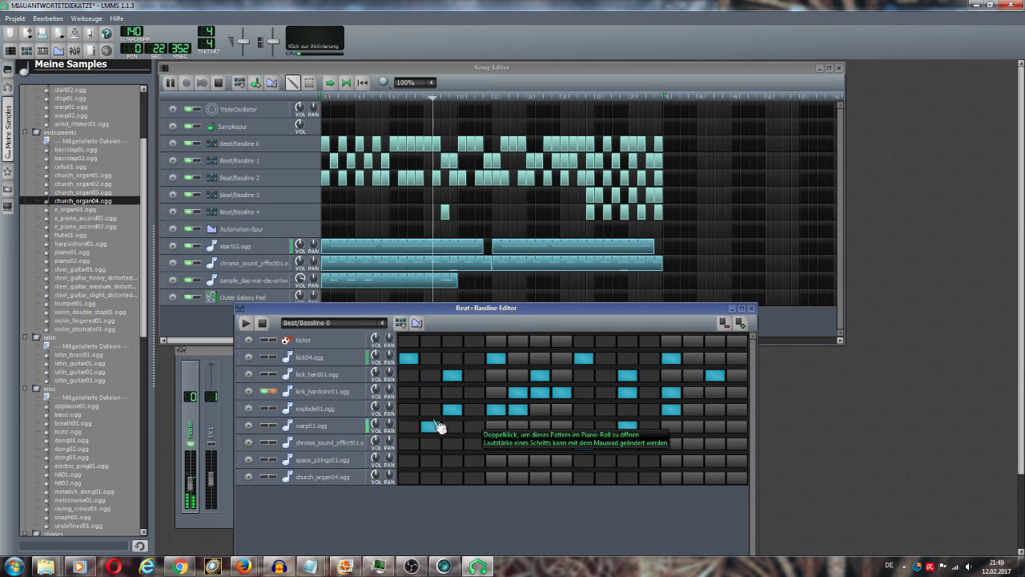
left_click(272, 392)
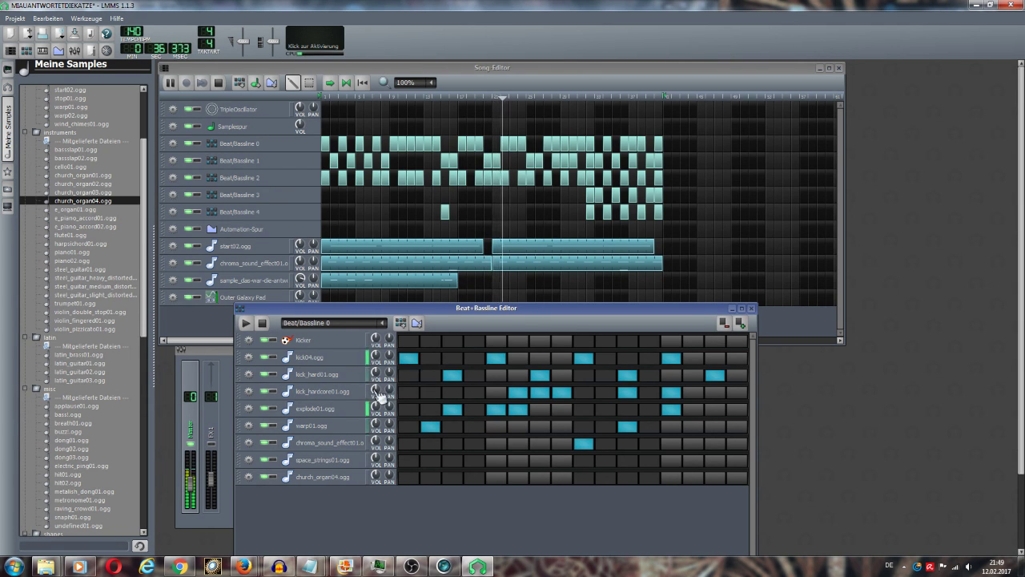
- Adjust the volume of the kick_hardcore01 track and solo it briefly to check the sound
left_click_drag(375, 390, 376, 389)
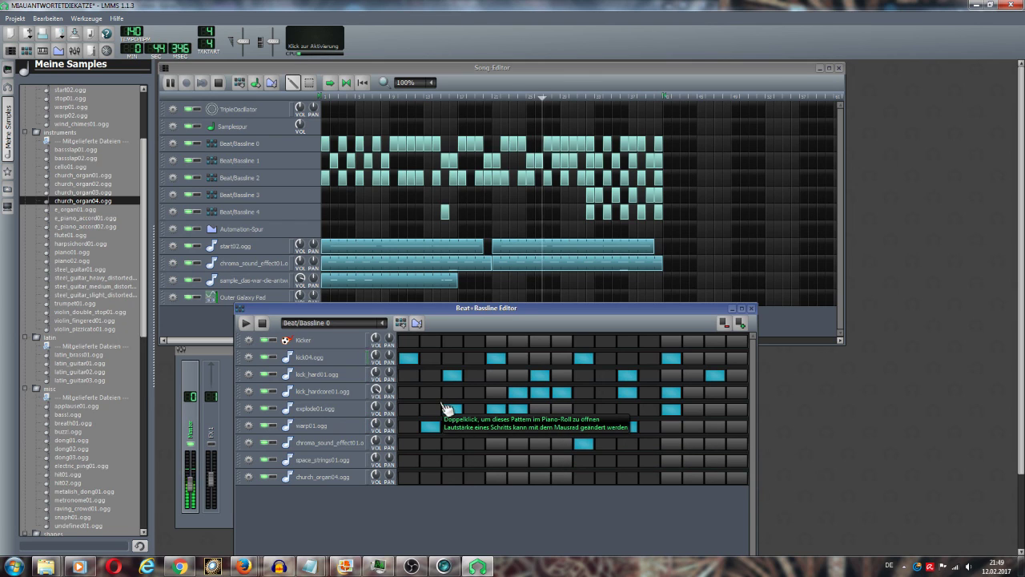
left_click(274, 393)
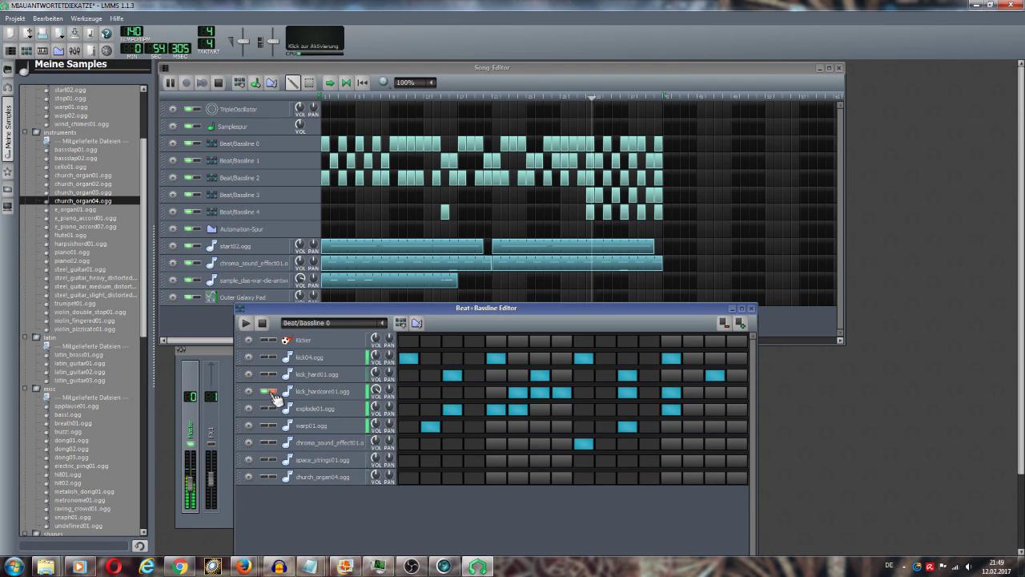
left_click(273, 391)
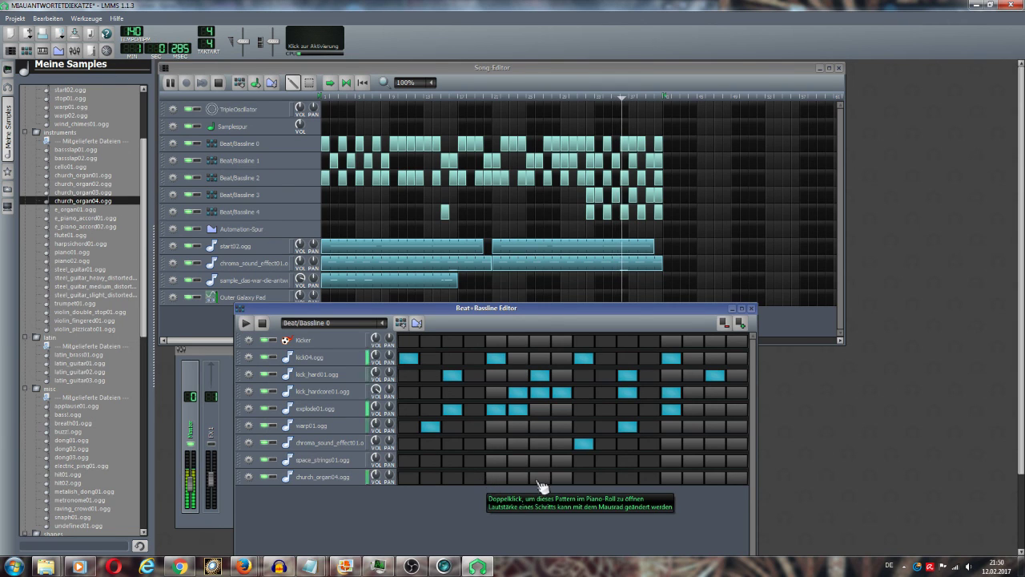
- Place a space_strings01 hit on step 7 of Beat/Bassline 0 instead of step 8, and adjust the track's volume
left_click(562, 461)
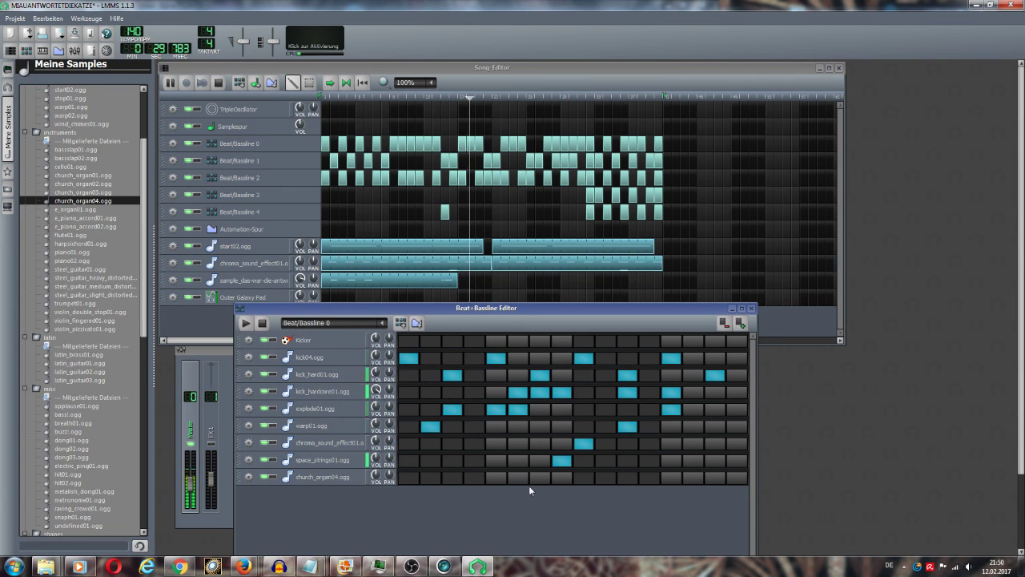
left_click(562, 460)
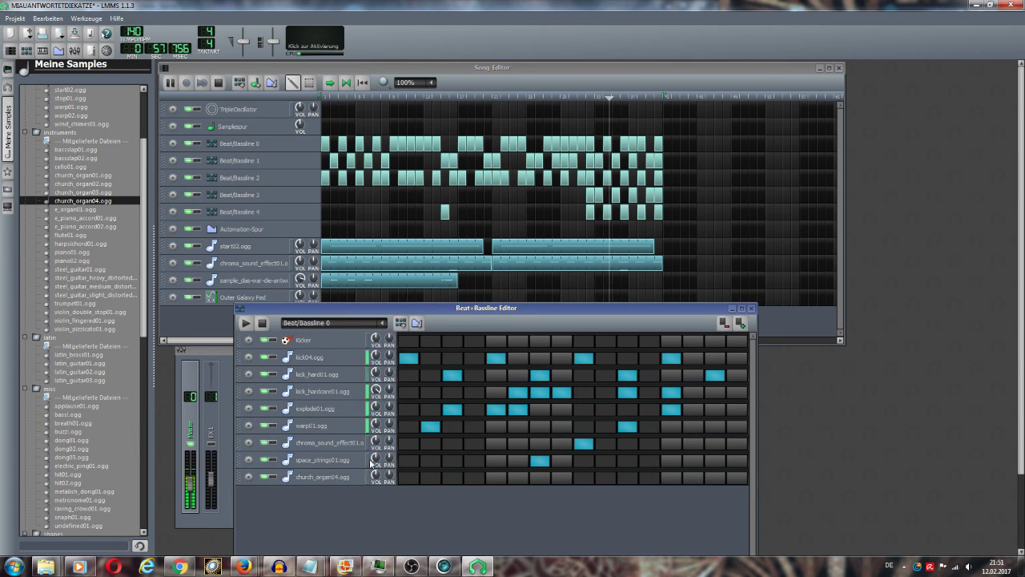
left_click_drag(372, 463, 372, 455)
- Solo space_strings01, rearrange its Beat/Bassline 0 hits to steps 2, 5 and 12, and end the solo
left_click(274, 461)
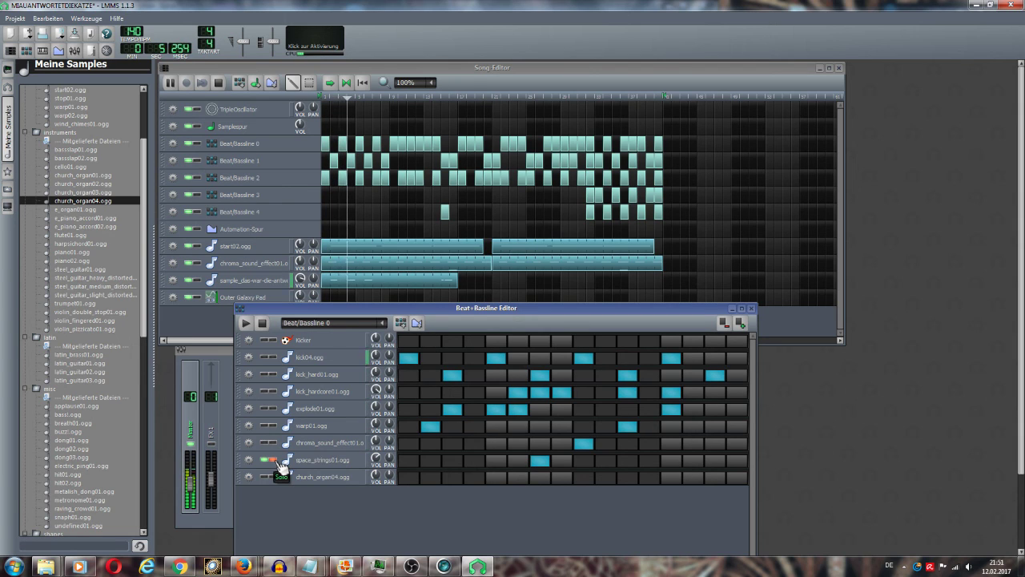
left_click(475, 460)
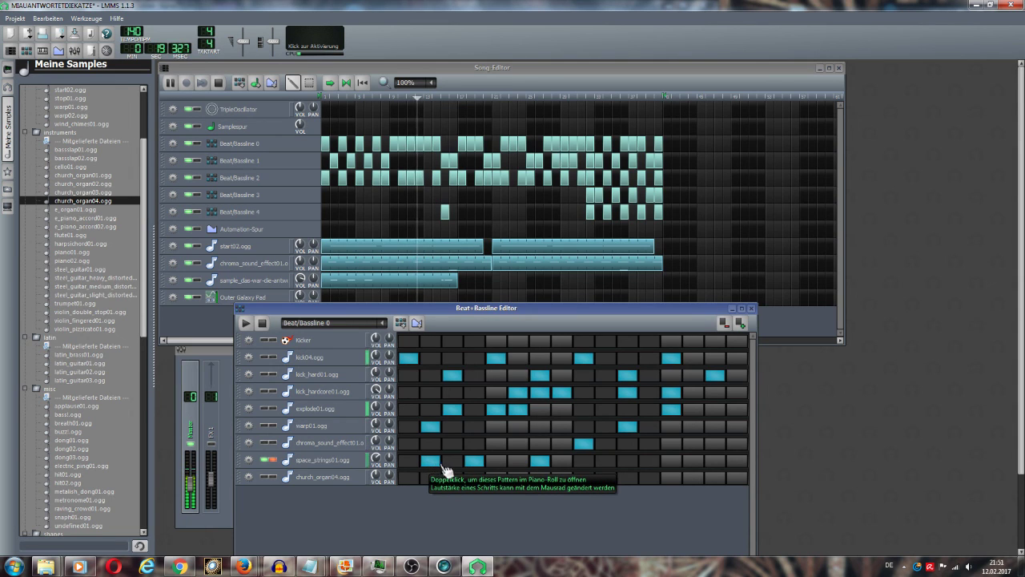
left_click(605, 460)
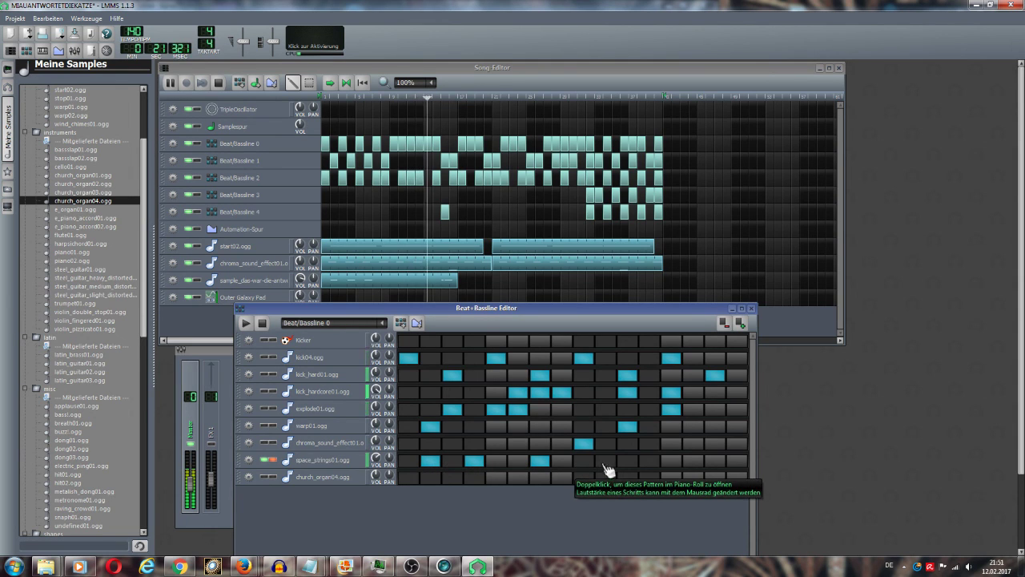
left_click(543, 463)
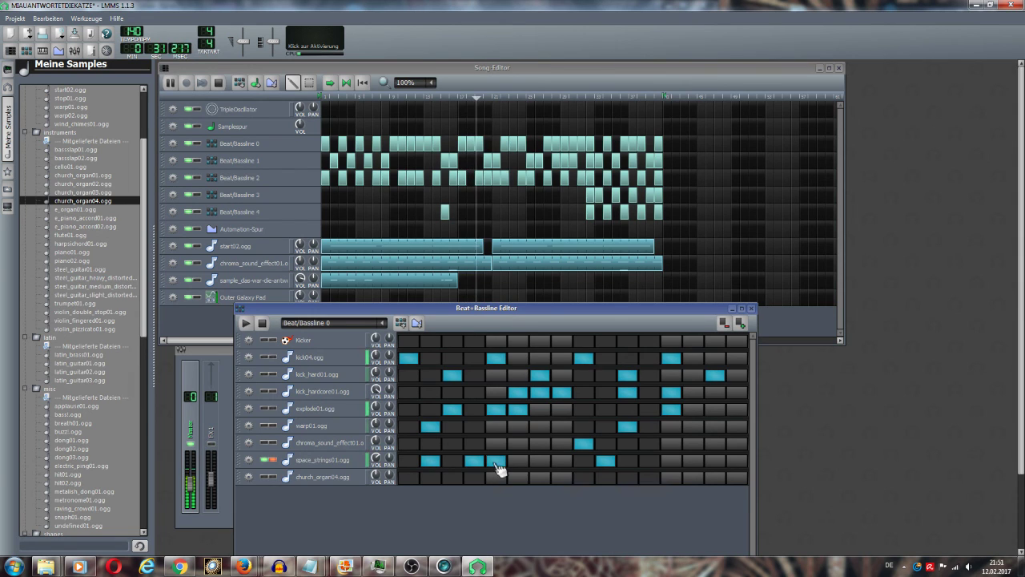
left_click(495, 461)
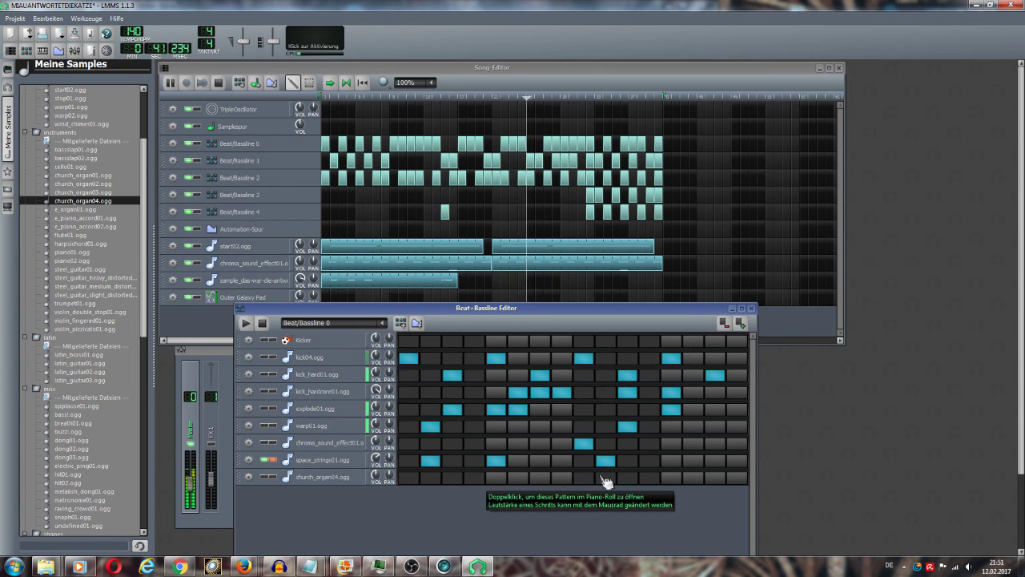
left_click(652, 462)
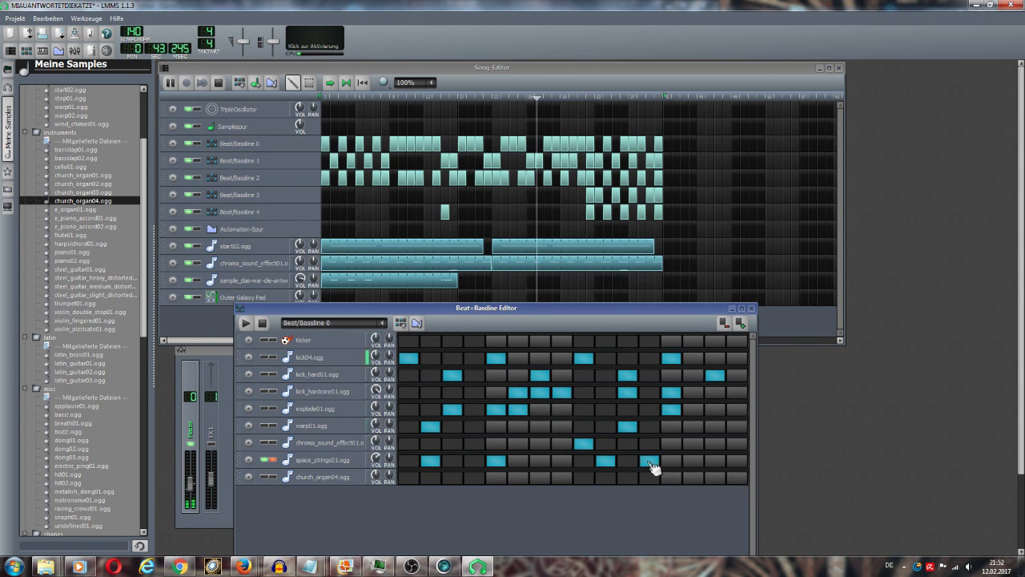
left_click(606, 462)
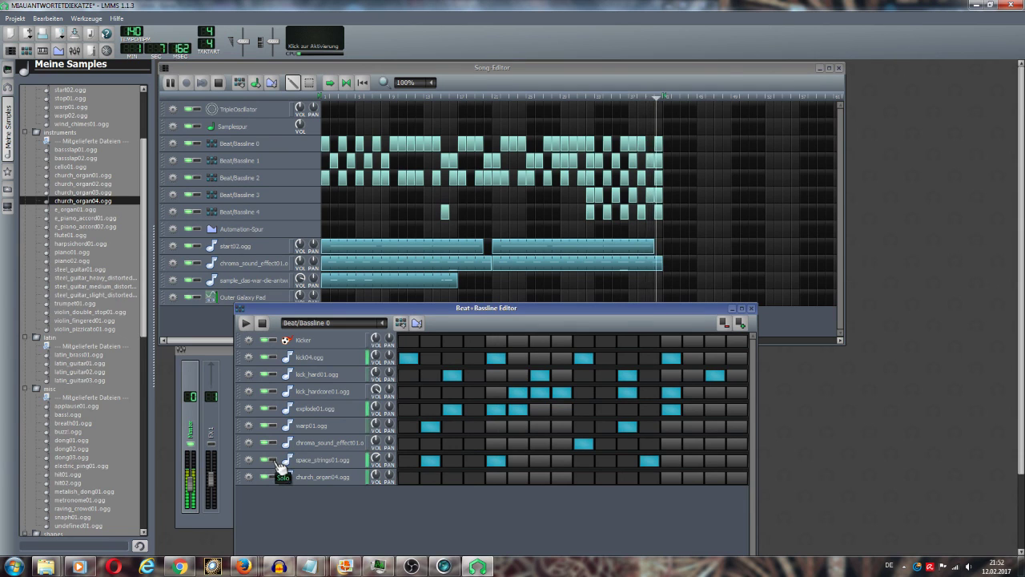
- Change the space_strings01 pattern to hits on steps 2, 7 and 12, and readjust the track's volume
left_click(563, 462)
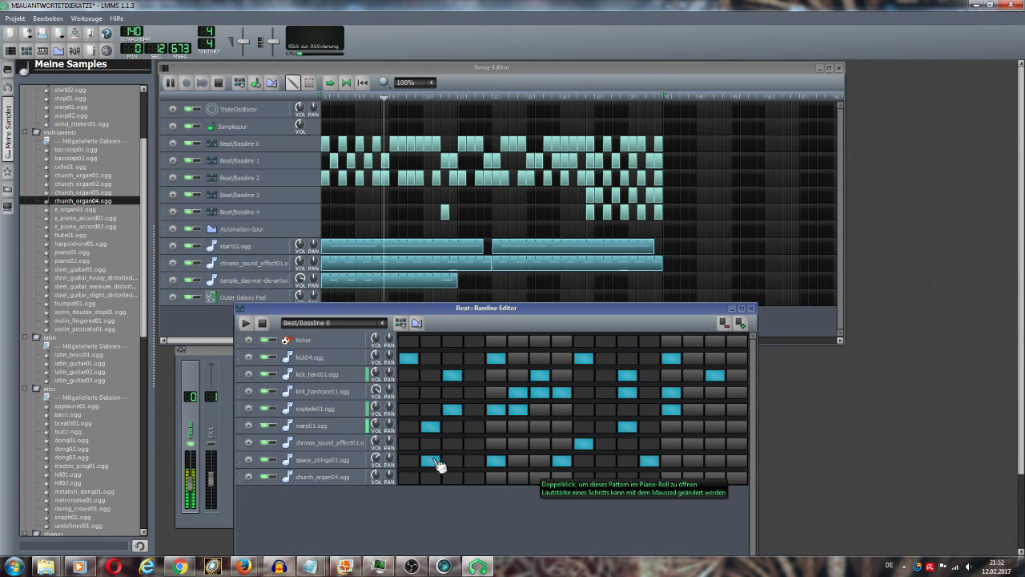
left_click(503, 464)
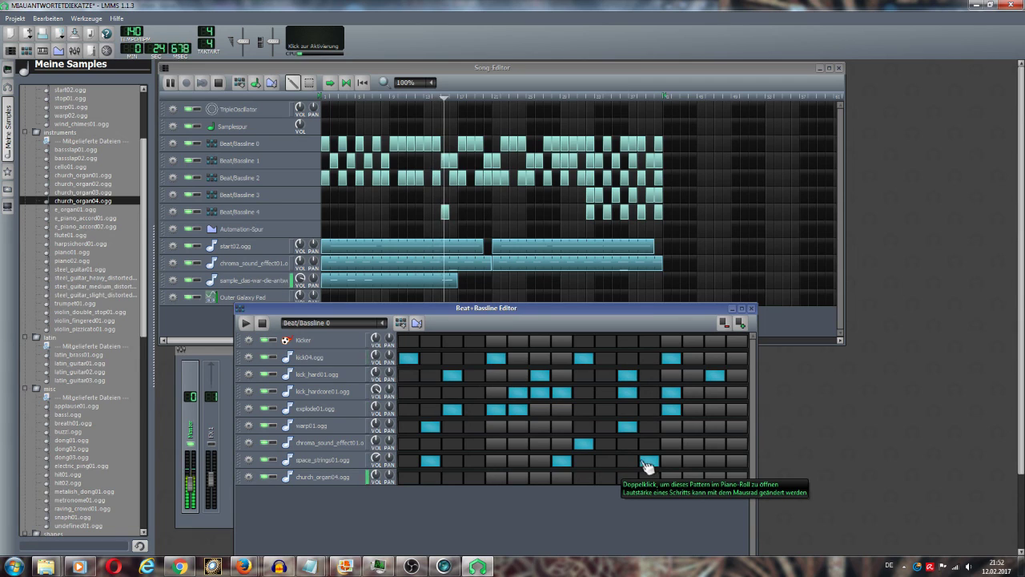
left_click(545, 461)
left_click(565, 462)
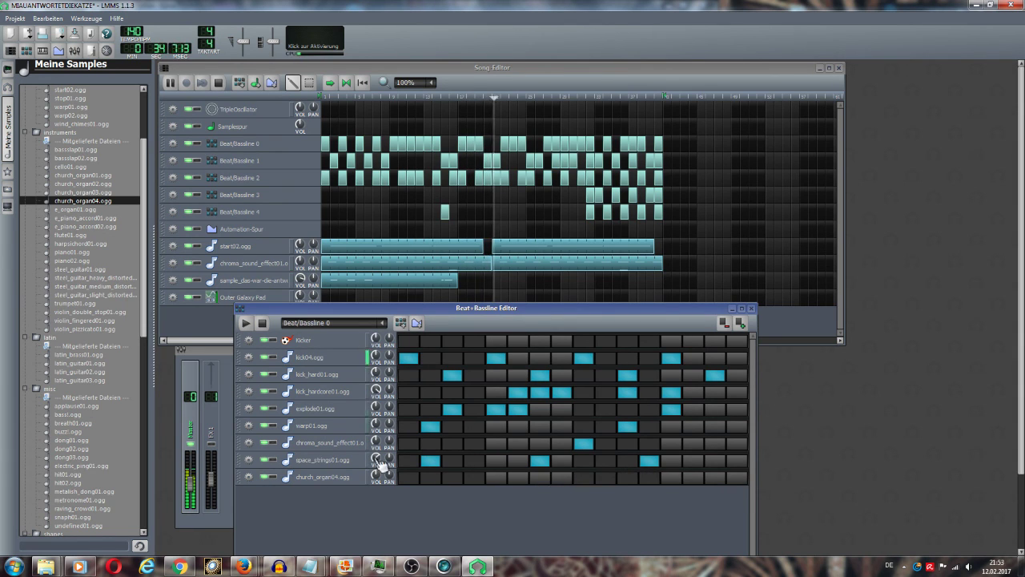
left_click_drag(380, 463, 380, 464)
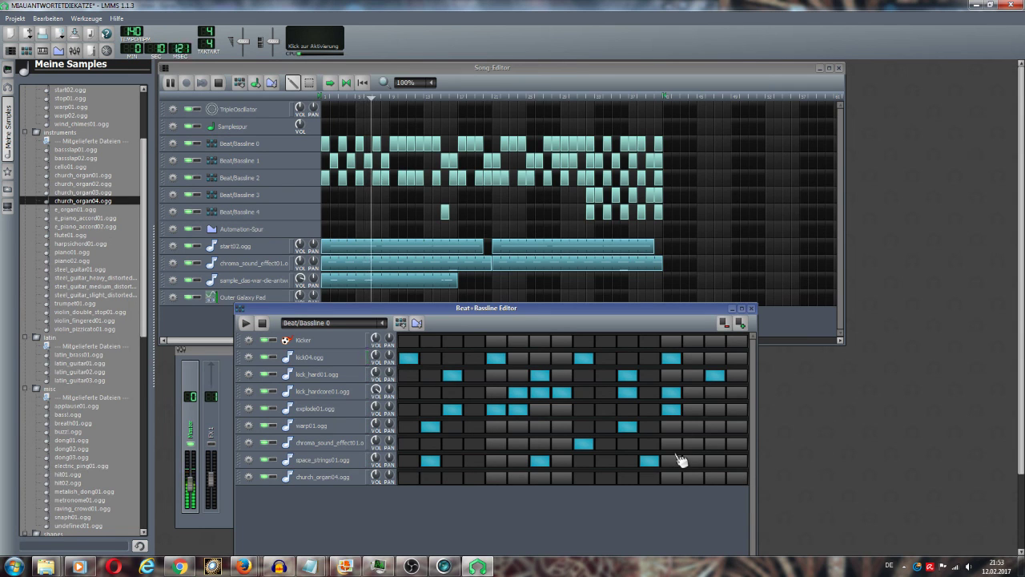
- Switch to Microsoft LifeCam, stop its audio recording, and bring up the OBS window
left_click(444, 566)
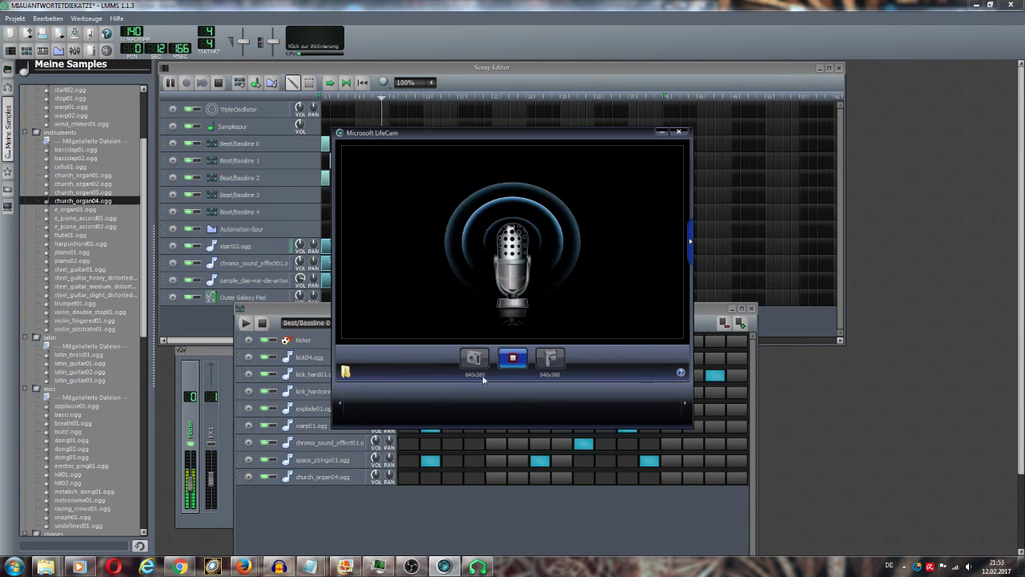
left_click(513, 357)
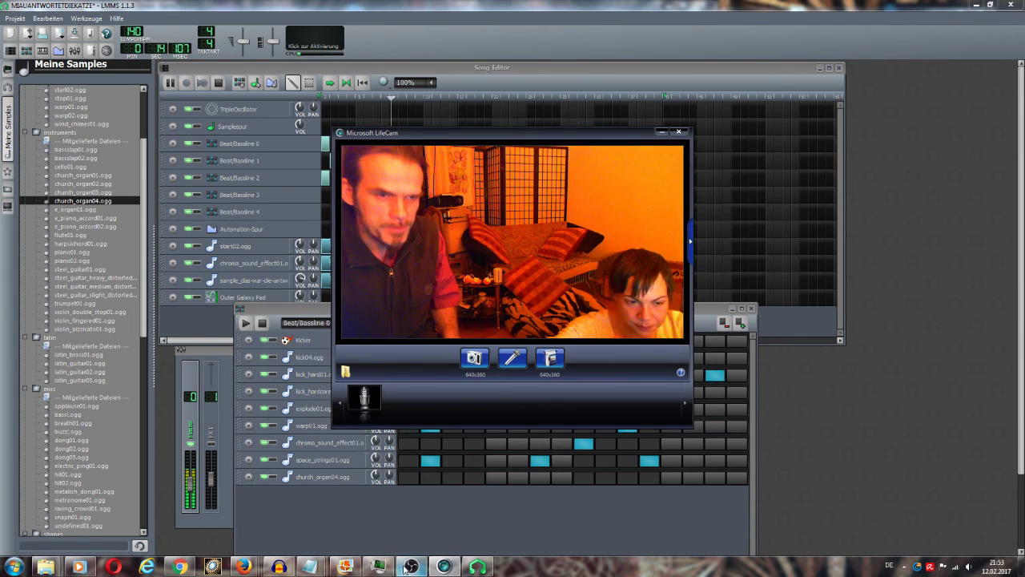
left_click(409, 567)
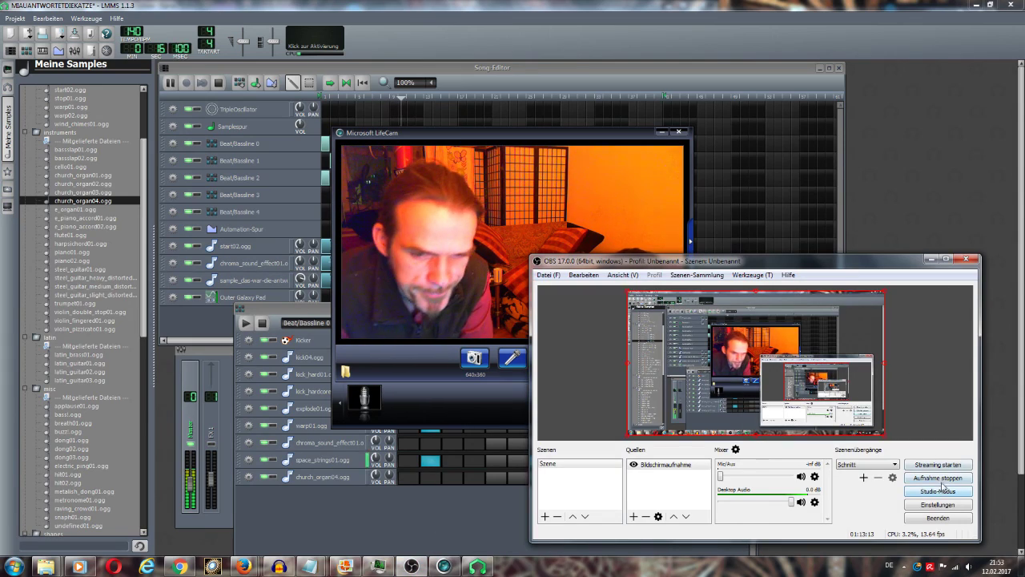
- Switch to the untitled Notepad lyrics document and add the line "WINKE WINKE" after a blank line below "MAI AUS"
mouse_move(311, 566)
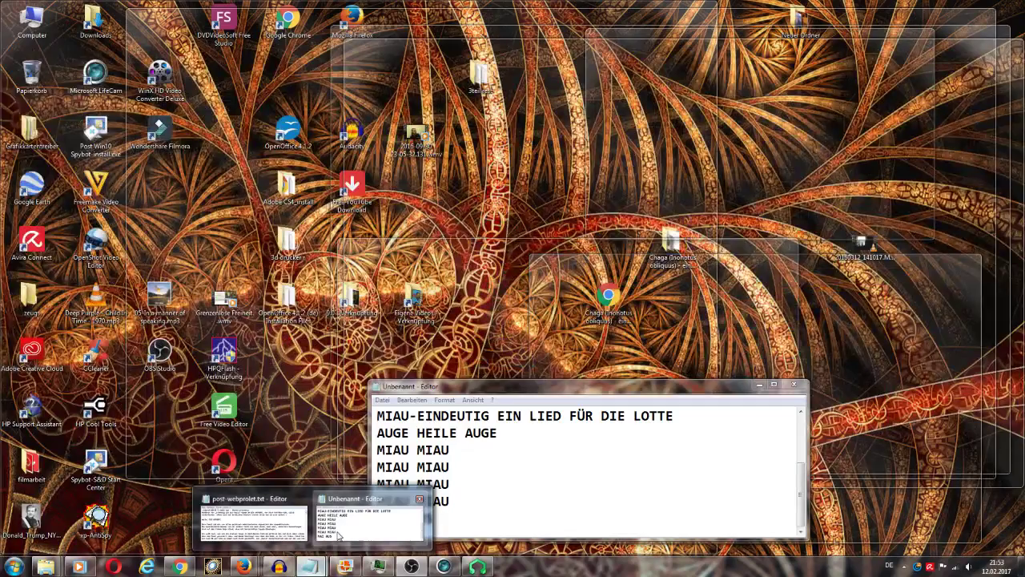
left_click(339, 535)
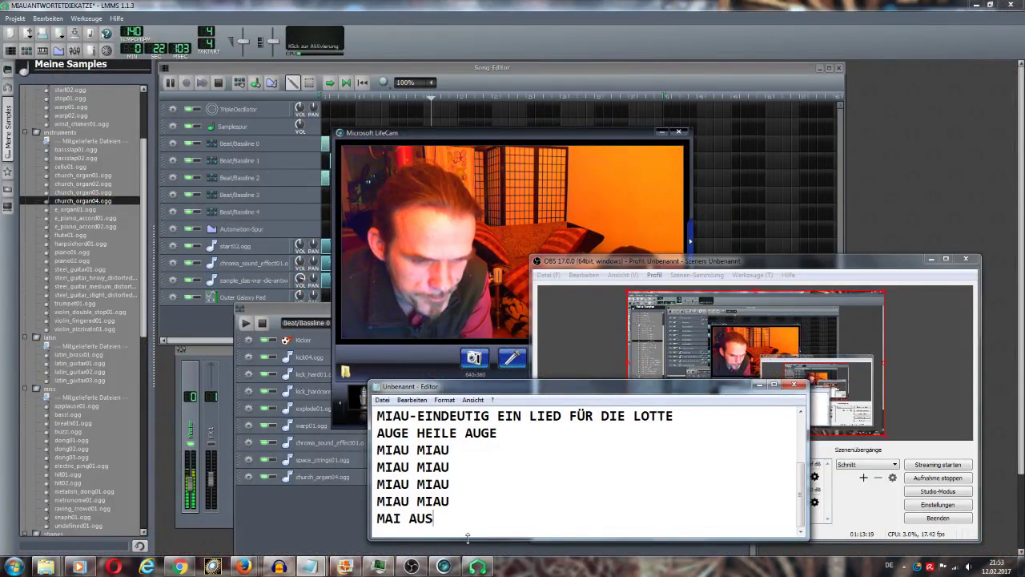
key("Return")
key("Return")
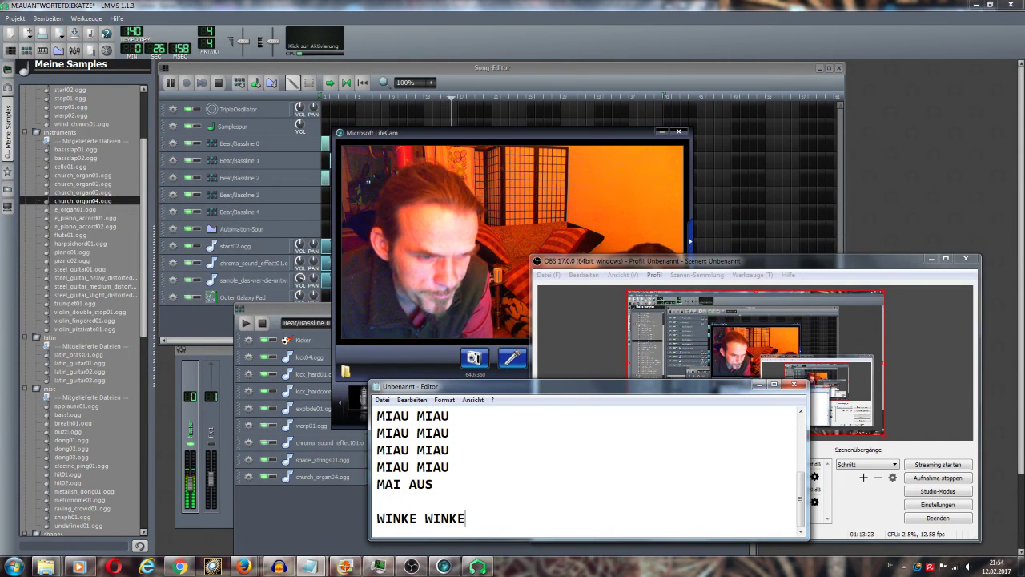
type("WINKE WINKE")
key("Return")
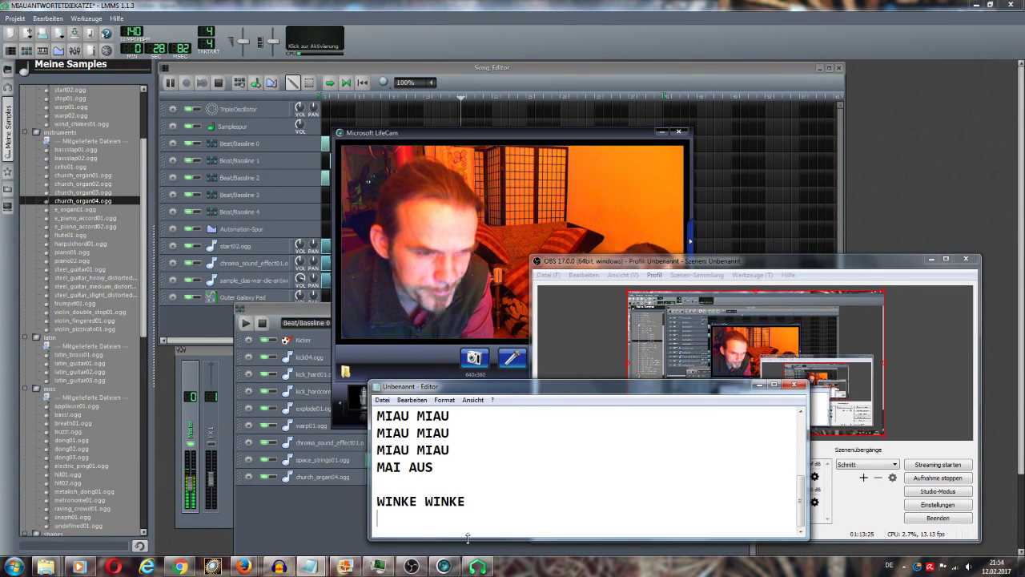